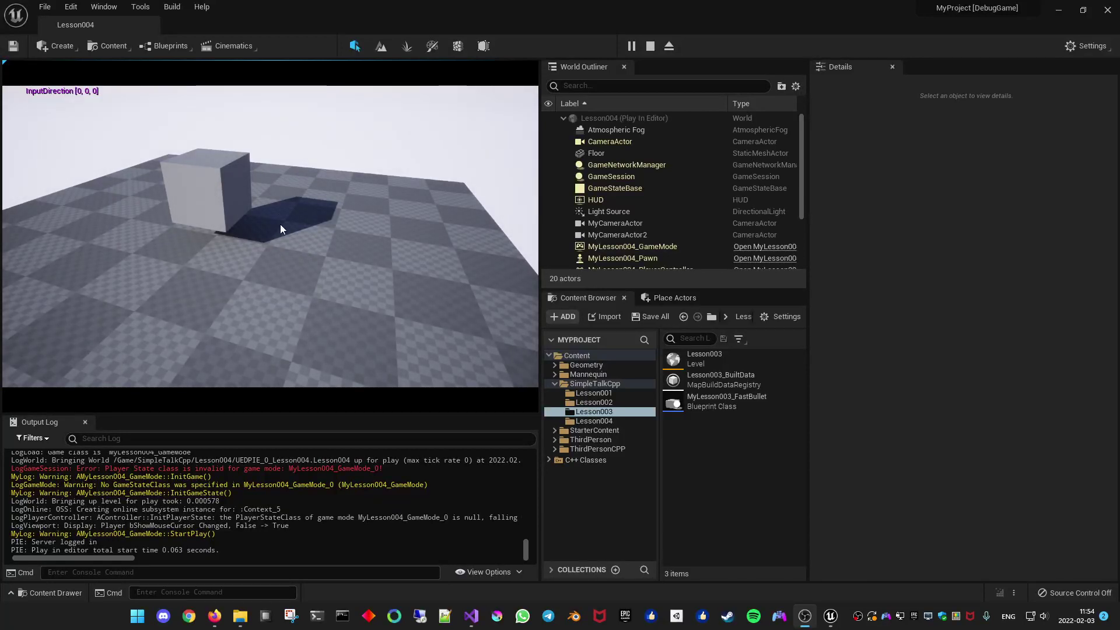
Test pawn movement and the top-down camera switch in play mode, then stop and return to the docs browser.
key(a)
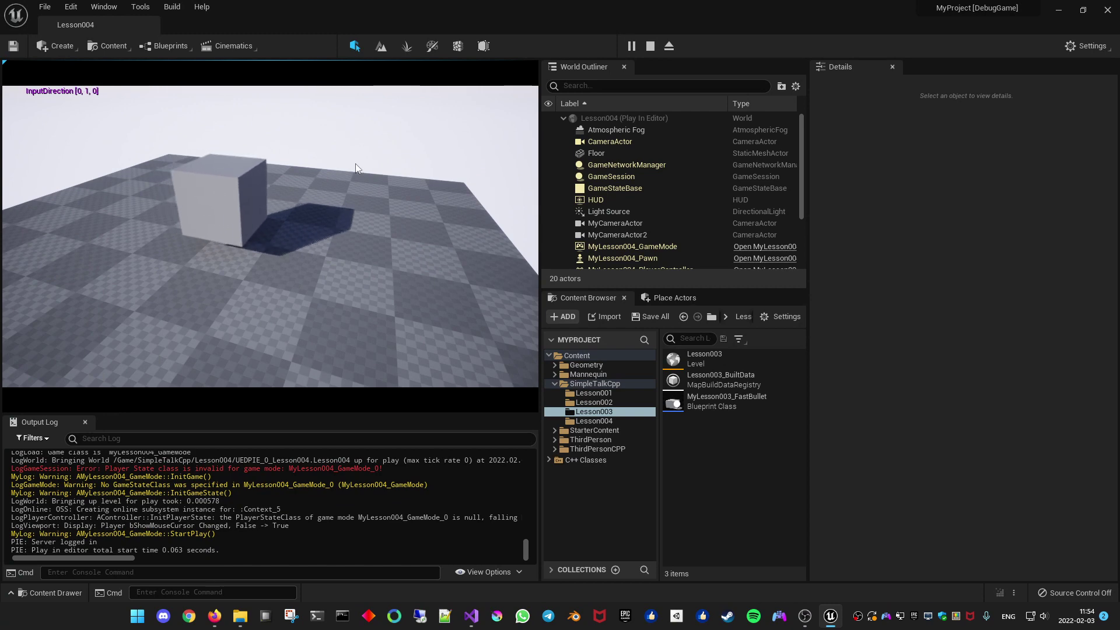
key(c)
key(w)
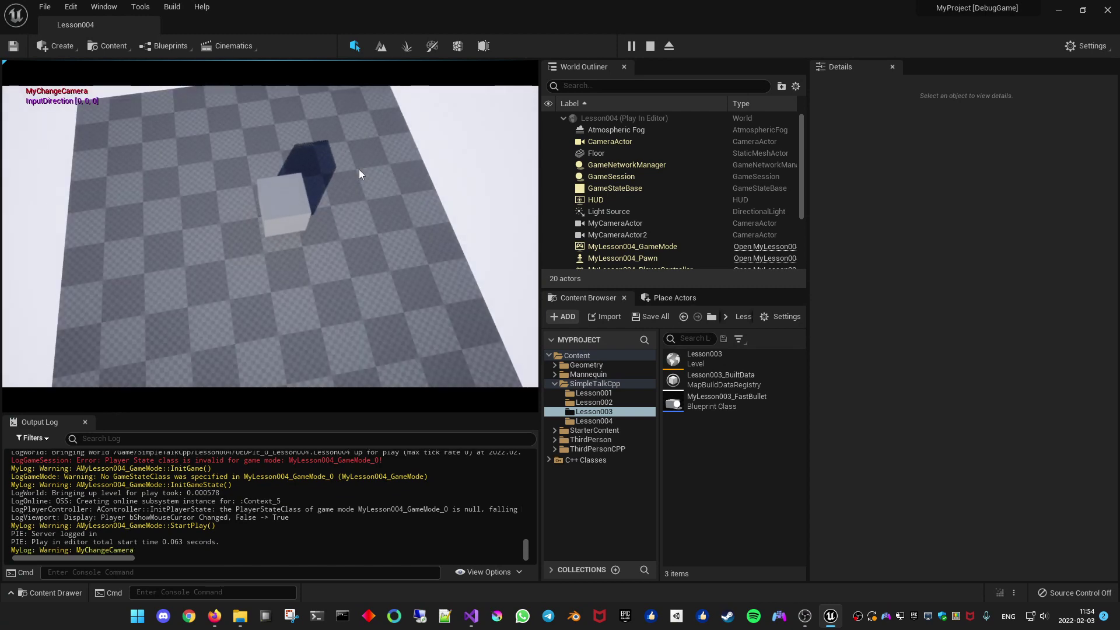
key(Escape)
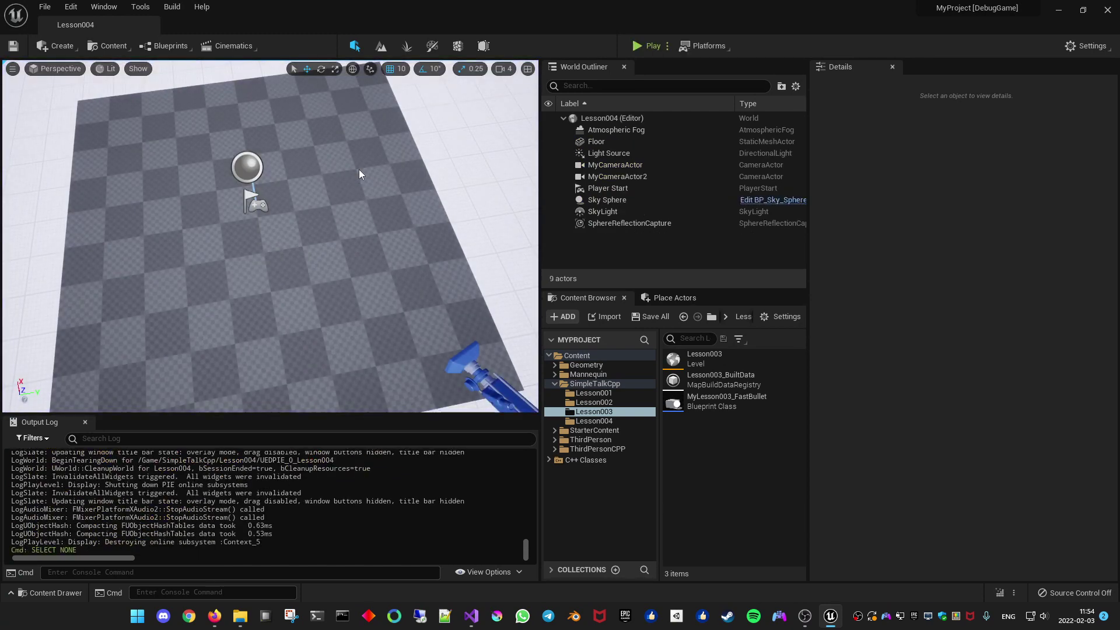
click(215, 616)
Close the extra tabs and open GameFlowChart.png full-size from the Game Flow Breakdown section.
key(ctrl+w)
key(ctrl+w)
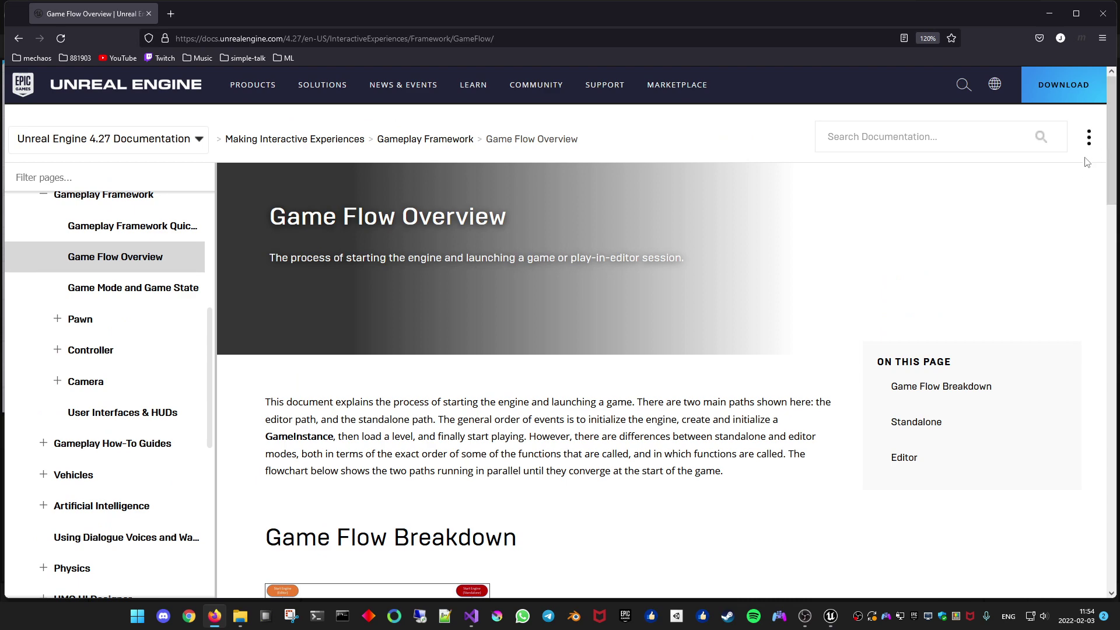
drag(1108, 159, 1111, 181)
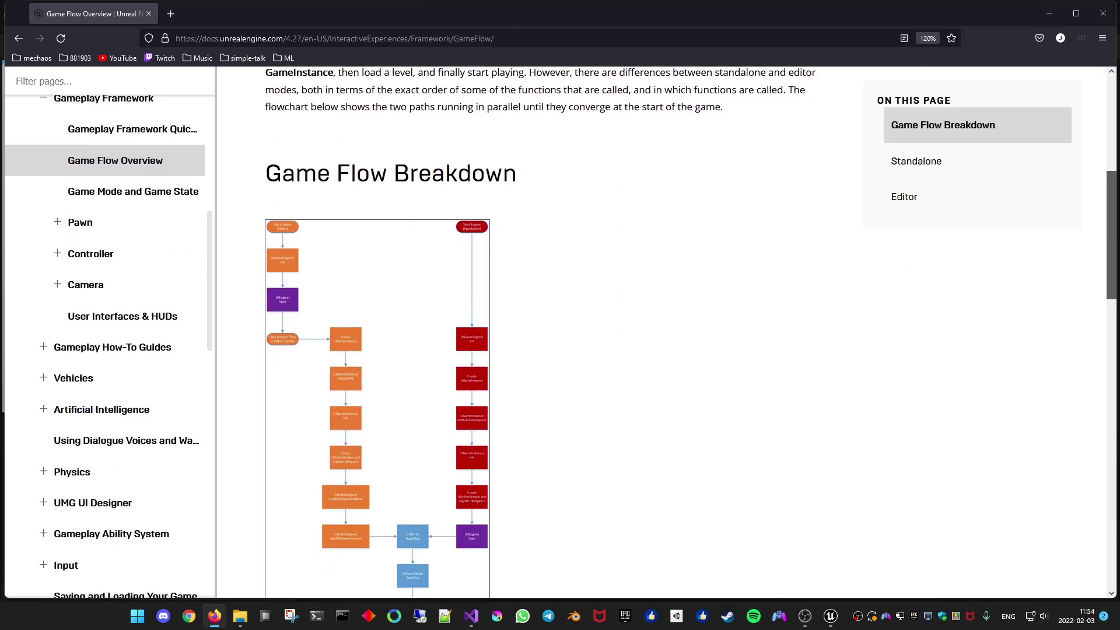
scroll(1000, 281, down, 6)
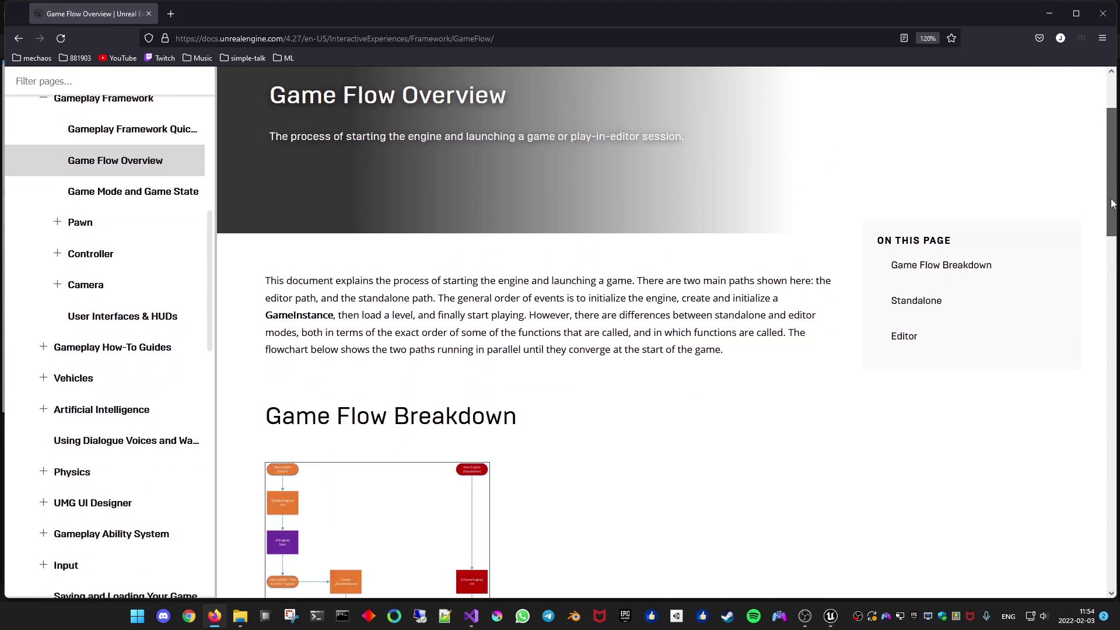
click(422, 274)
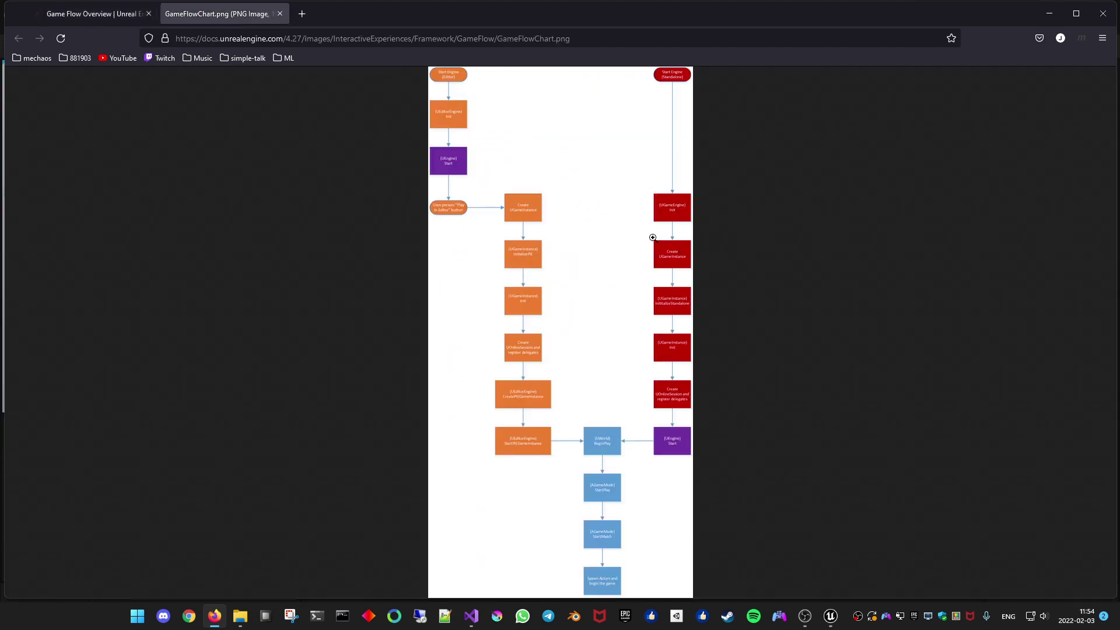
click(576, 255)
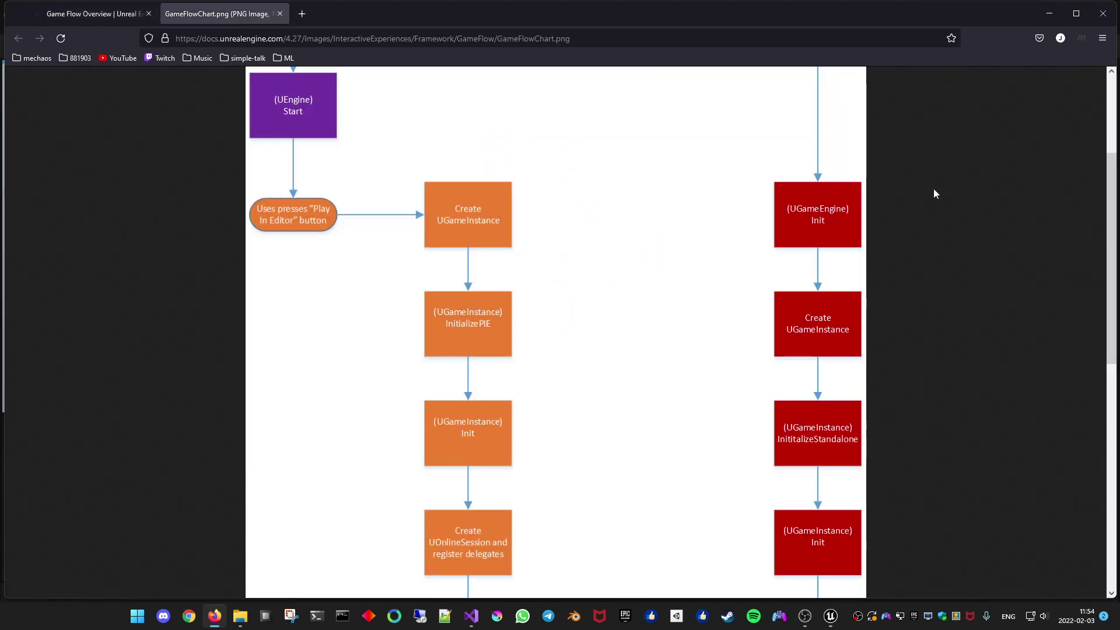
drag(1113, 154, 1104, 81)
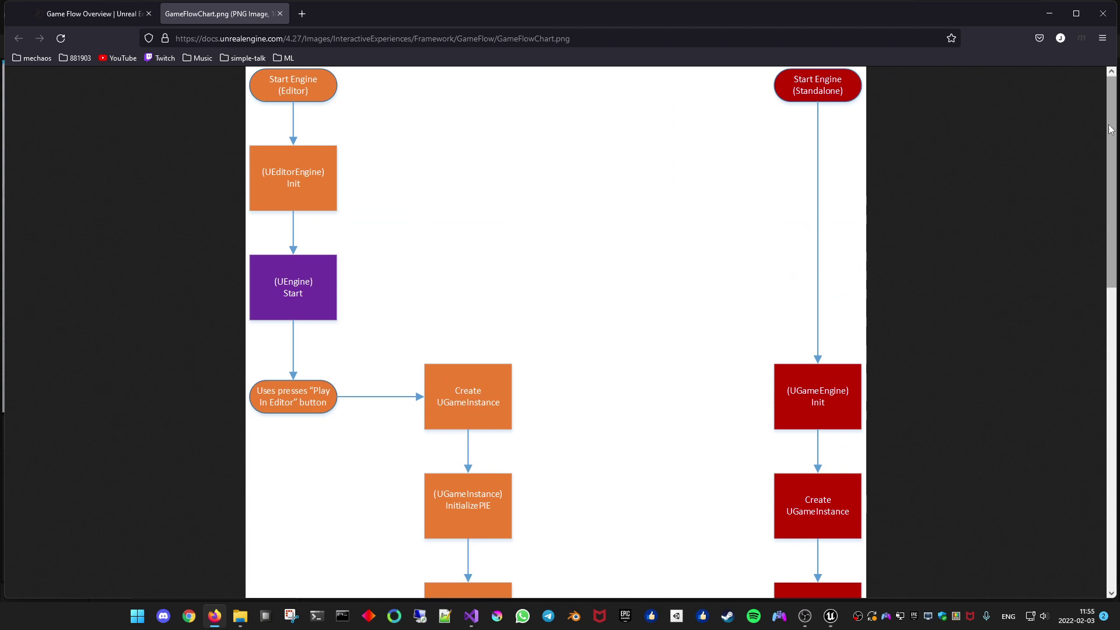
drag(1104, 131, 1115, 233)
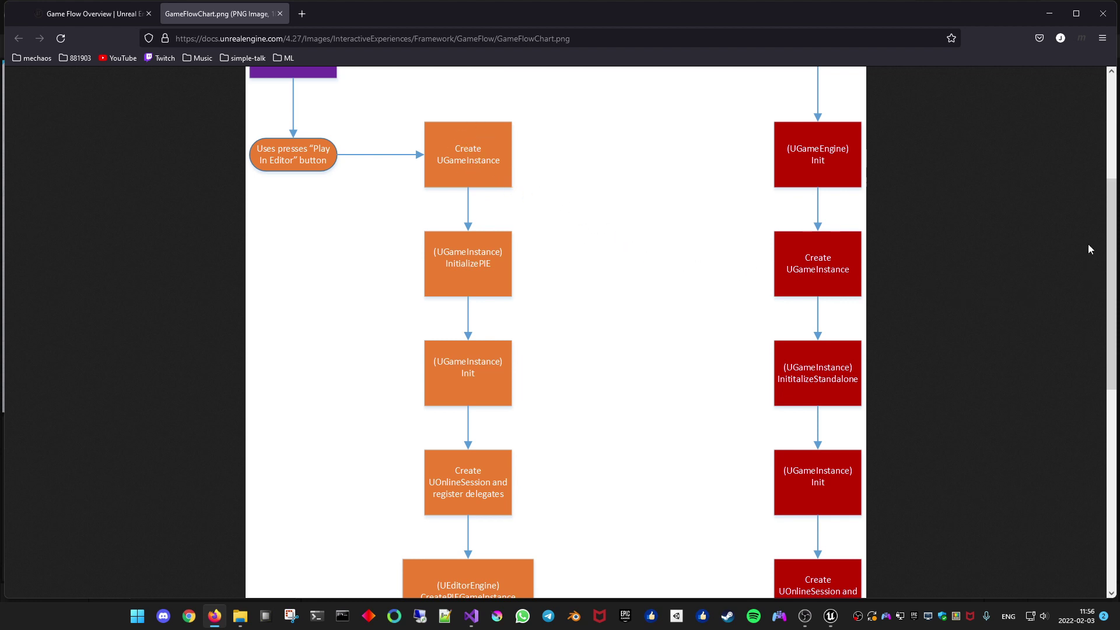
Scroll through the flowchart, close its image tab, and launch Krita.
drag(1111, 213, 1083, 303)
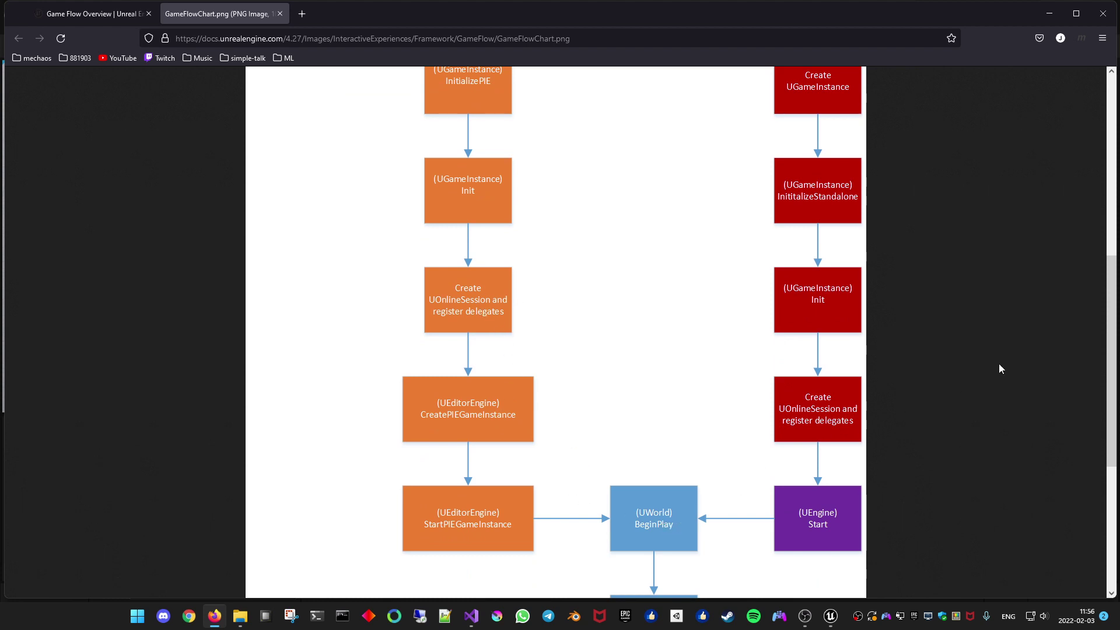
drag(1111, 302, 1058, 435)
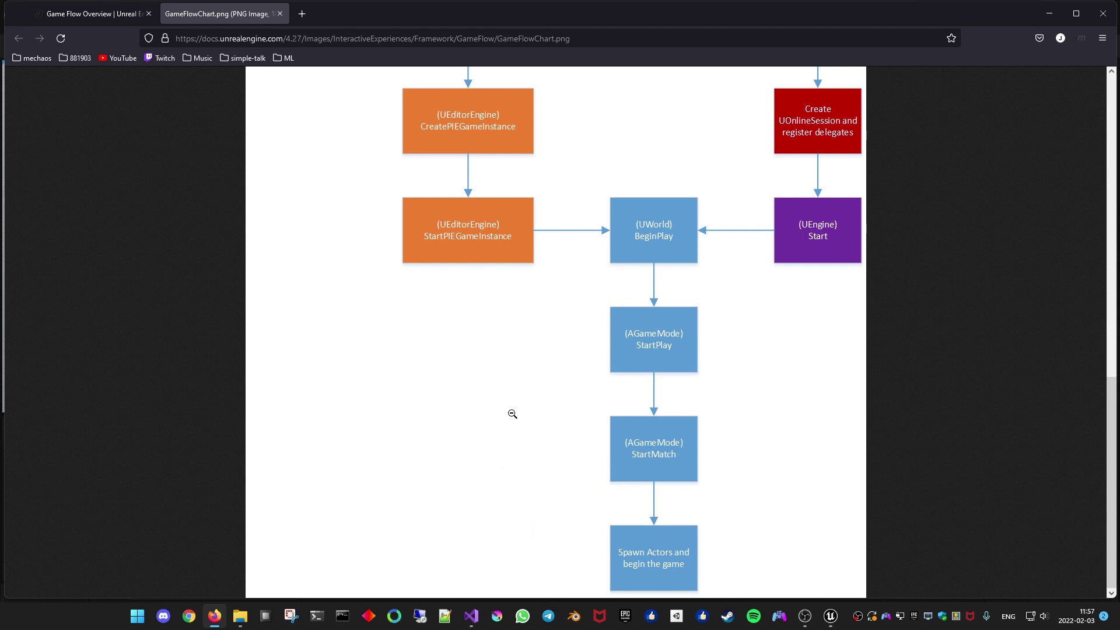
key(ctrl+w)
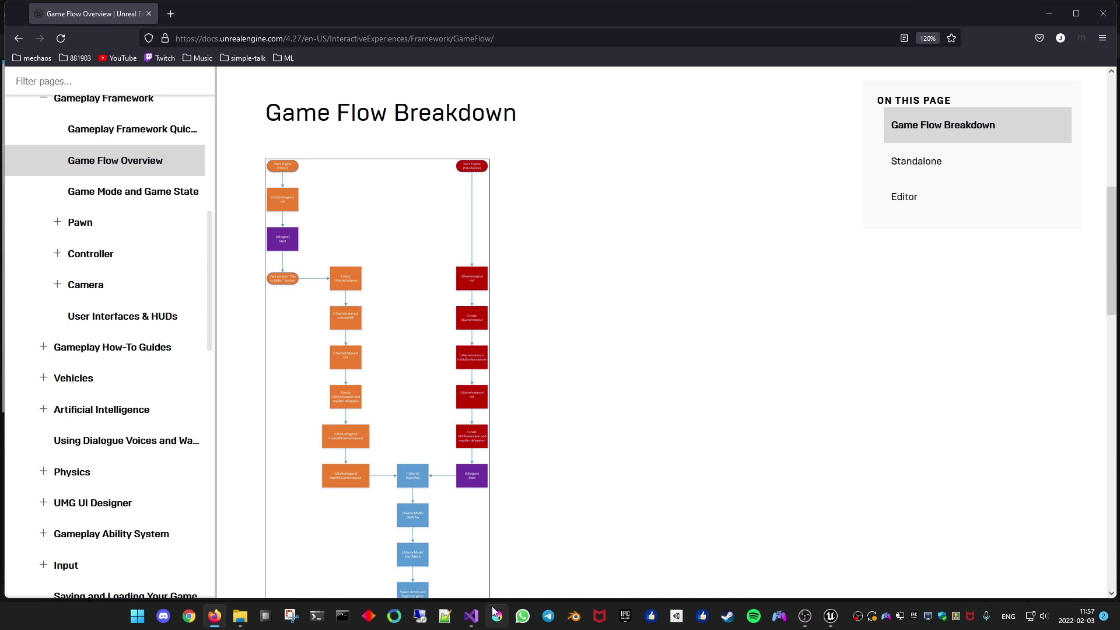
click(497, 616)
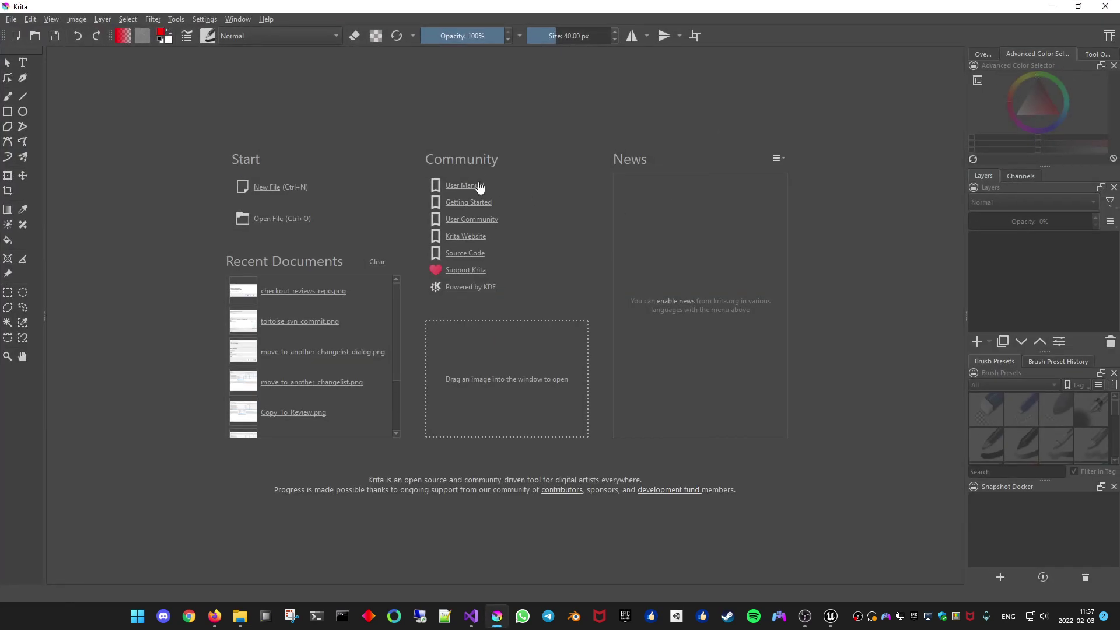
Create a blank 4096x4096 canvas with a 1 px brush in black.
click(266, 188)
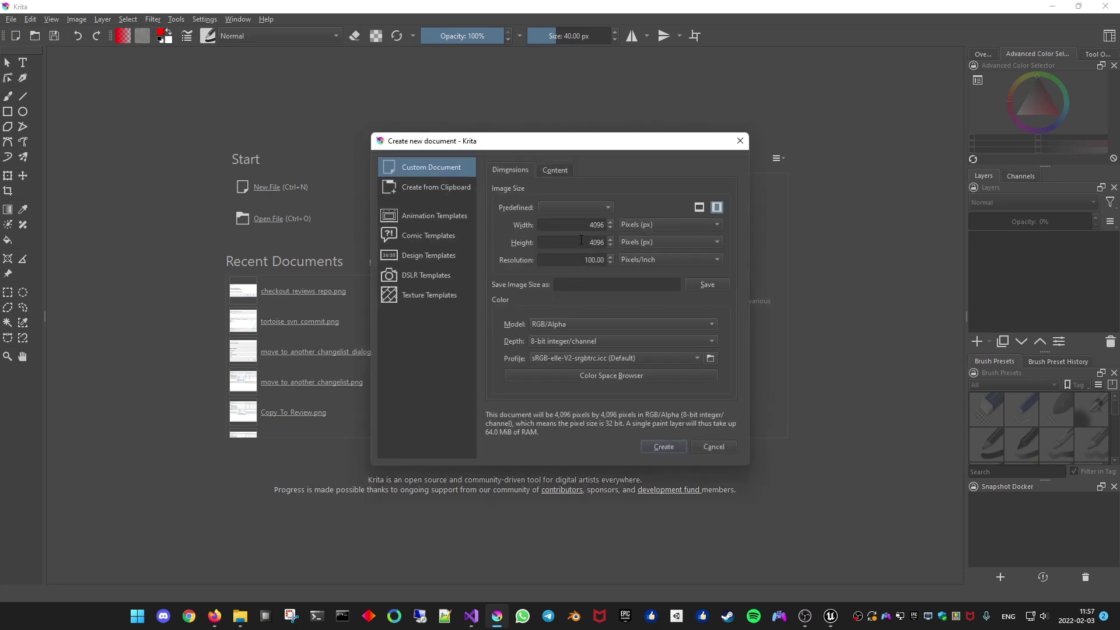
click(647, 441)
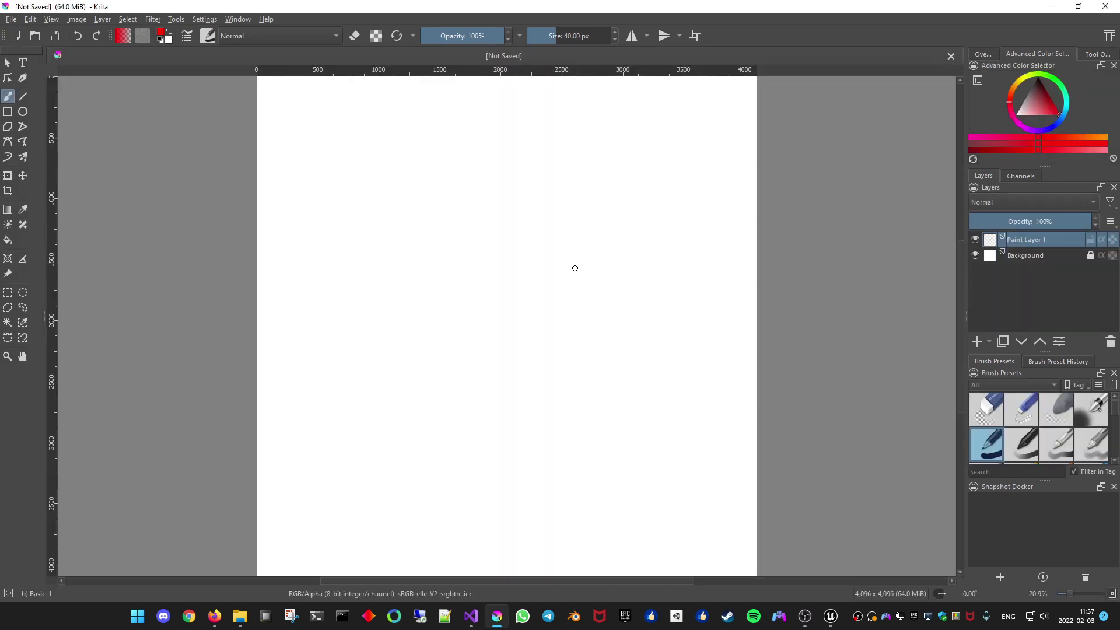
key(1)
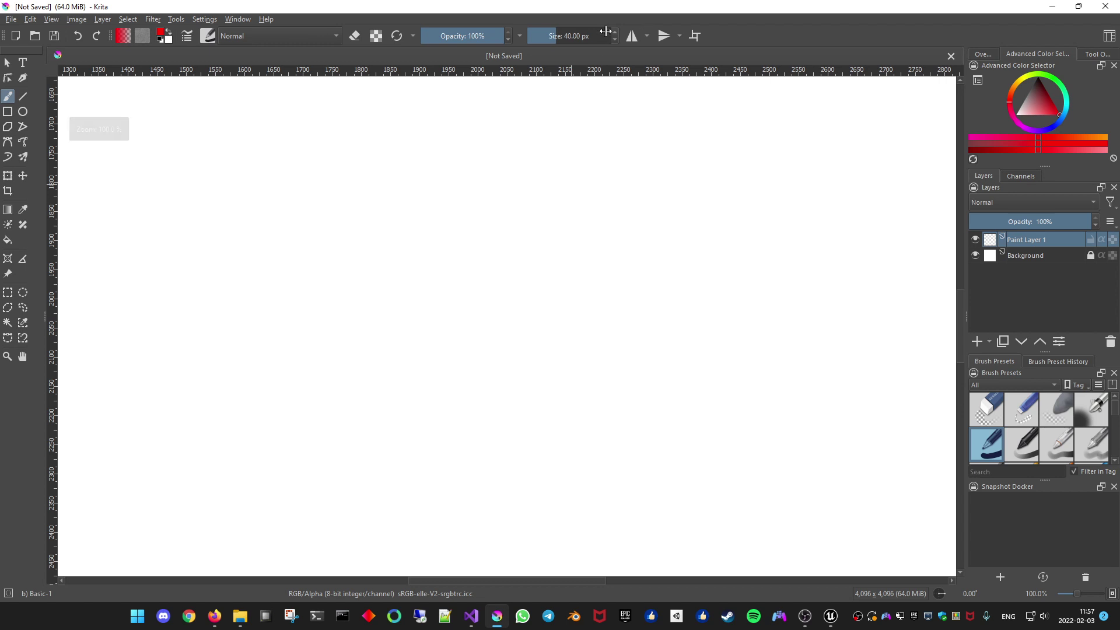
click(580, 37)
text(1)
key(Return)
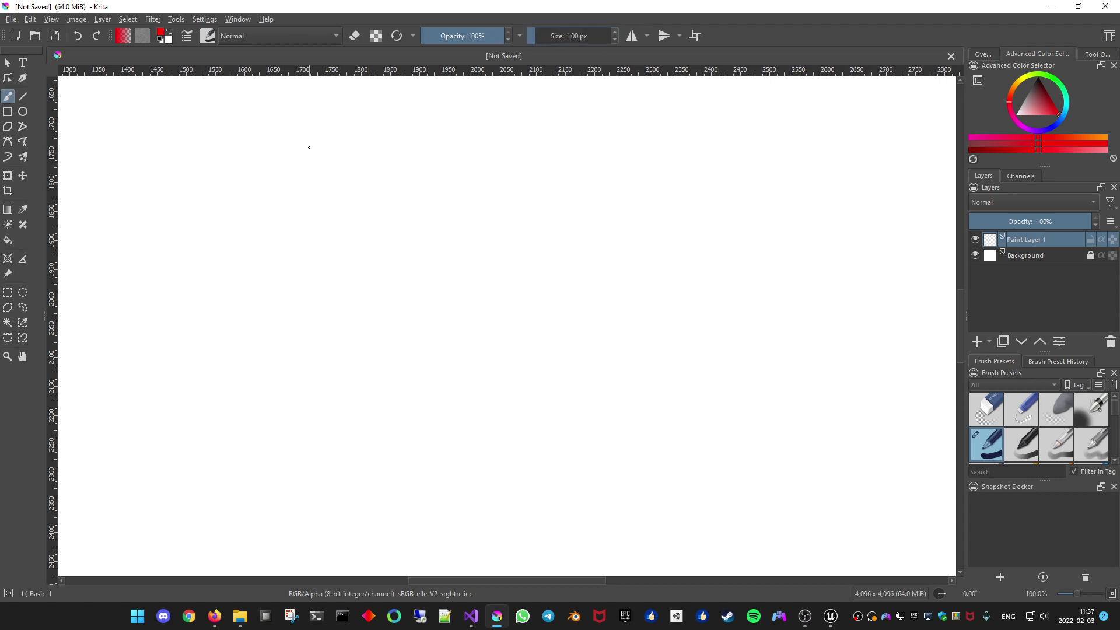
drag(291, 193, 296, 193)
key(ctrl+z)
key(d)
Handwrite 'Game Inst' with a downward arrow beneath it.
drag(278, 183, 289, 181)
drag(284, 182, 285, 194)
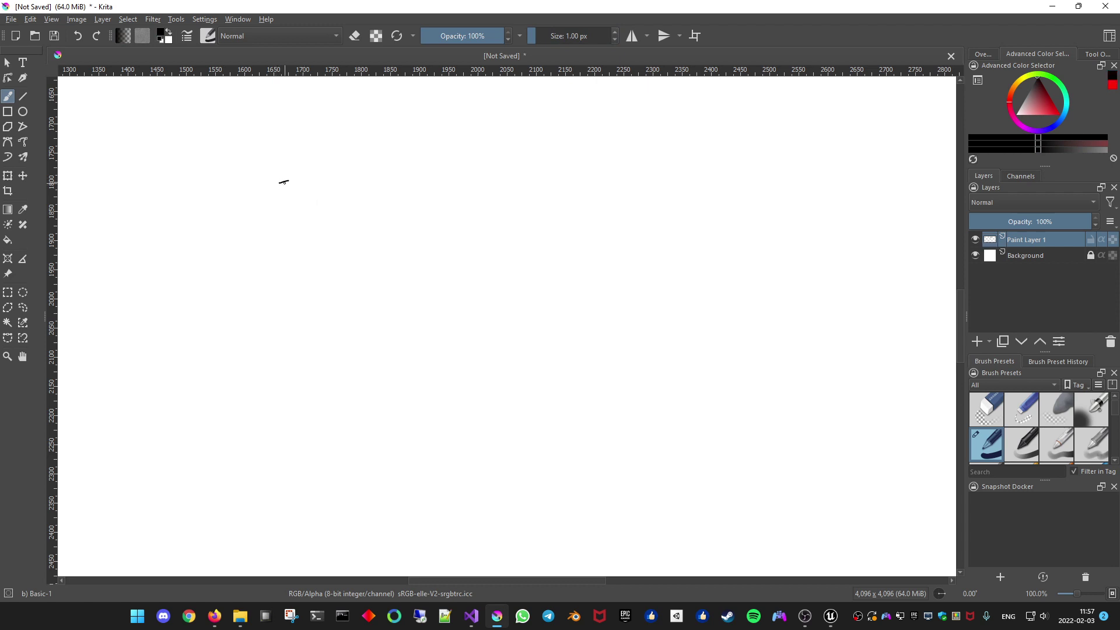
key(ctrl+z)
drag(291, 178, 313, 193)
mouse_move(315, 185)
mouse_down()
mouse_move(371, 174)
mouse_move(373, 194)
mouse_up()
drag(377, 194, 407, 192)
drag(337, 228, 338, 252)
mouse_move(334, 248)
mouse_down()
mouse_move(348, 247)
mouse_move(302, 290)
mouse_move(380, 290)
mouse_up()
Write 'Game mode' under the arrow, and add a down-left arrow labelled 'Mode'.
drag(383, 286, 402, 295)
drag(409, 287, 418, 291)
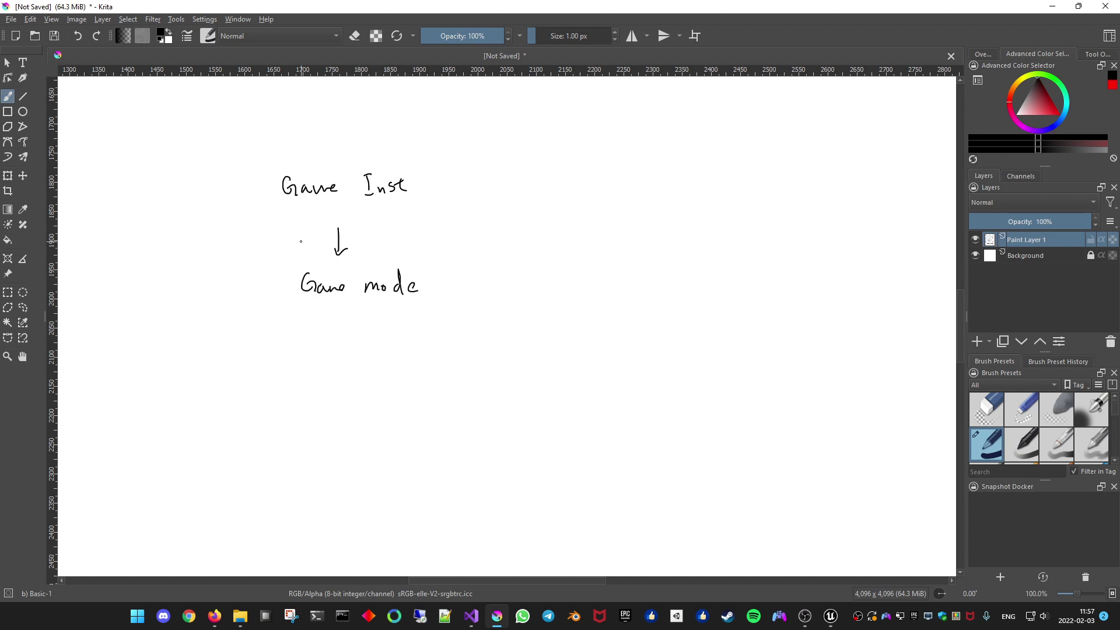
drag(265, 229, 233, 254)
drag(234, 245, 243, 253)
drag(167, 291, 199, 271)
mouse_move(199, 271)
mouse_down()
mouse_move(198, 292)
mouse_move(221, 293)
mouse_up()
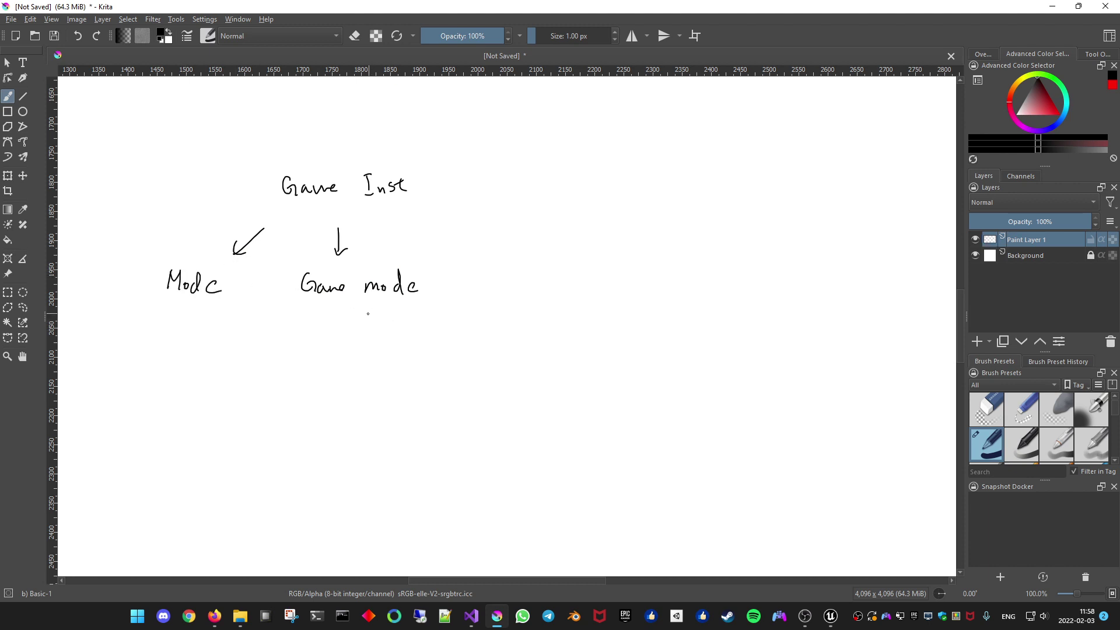
Draw an arrow down from Game mode to a handwritten 'Player Controller' label.
mouse_move(360, 306)
mouse_down()
mouse_move(352, 360)
mouse_move(354, 352)
mouse_up()
mouse_move(368, 342)
mouse_down()
mouse_move(371, 361)
mouse_move(382, 360)
mouse_up()
mouse_move(385, 353)
mouse_down()
mouse_move(387, 372)
mouse_move(414, 349)
mouse_move(444, 353)
mouse_up()
drag(449, 346, 473, 353)
drag(473, 348, 486, 350)
mouse_move(496, 328)
mouse_down()
mouse_move(493, 350)
mouse_move(557, 341)
mouse_up()
Link Player Controller to a handwritten 'Player State' with a two-way arrow.
mouse_move(554, 336)
mouse_down()
mouse_move(643, 340)
mouse_move(644, 330)
mouse_up()
mouse_move(658, 317)
mouse_down()
mouse_move(660, 340)
mouse_move(678, 352)
mouse_up()
drag(691, 334, 706, 330)
mouse_move(729, 315)
mouse_down()
mouse_move(721, 331)
mouse_move(761, 327)
mouse_up()
drag(775, 322, 784, 325)
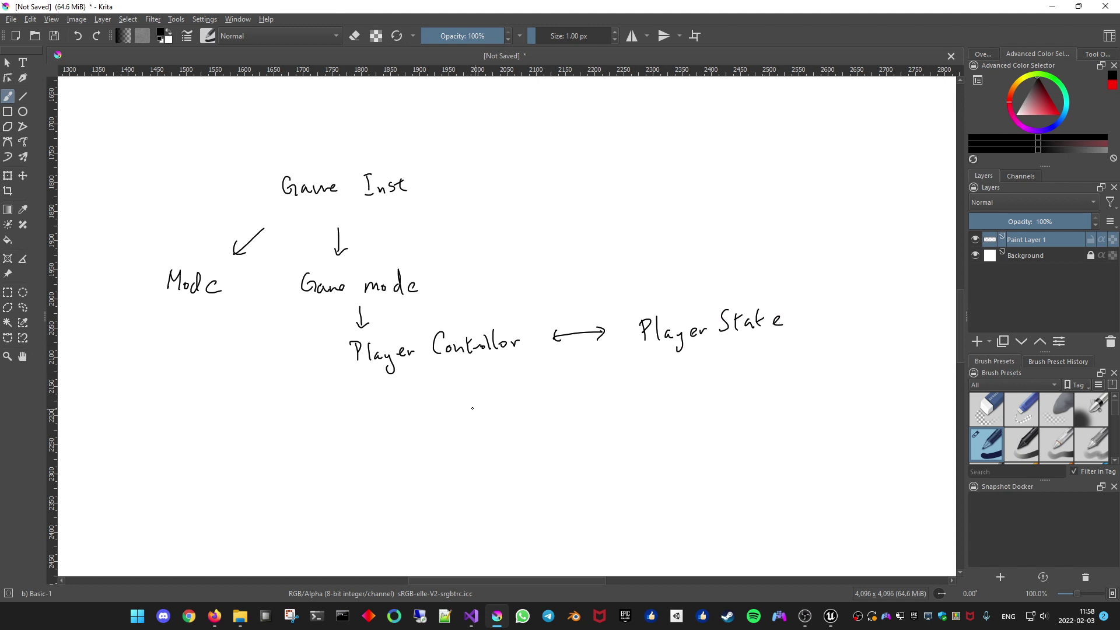
drag(367, 379, 368, 395)
key(ctrl+z)
Connect Game mode to 'Game state' with a two-way arrow and underline both 'state' words.
mouse_move(464, 272)
mouse_down()
mouse_move(508, 285)
mouse_move(570, 280)
mouse_up()
drag(572, 275, 605, 272)
drag(613, 263, 620, 272)
drag(632, 264, 648, 272)
mouse_move(641, 264)
mouse_down()
mouse_move(670, 268)
mouse_move(629, 282)
mouse_move(677, 279)
mouse_up()
drag(743, 339, 791, 333)
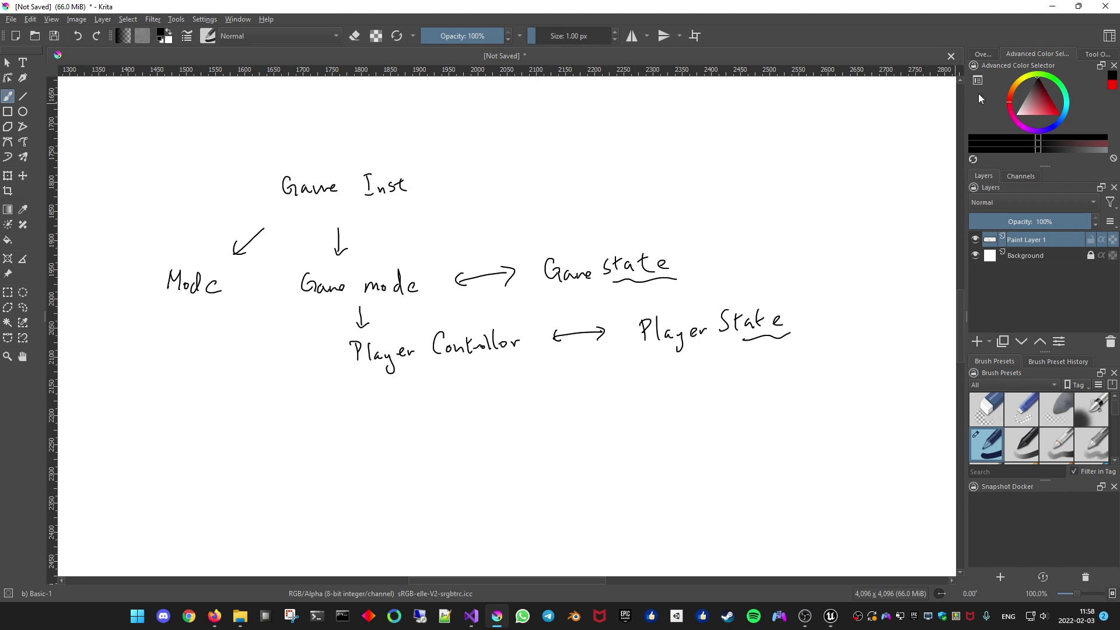
Switch to red, box Game mode and Game state, and write 'Data' above Game state.
click(1060, 114)
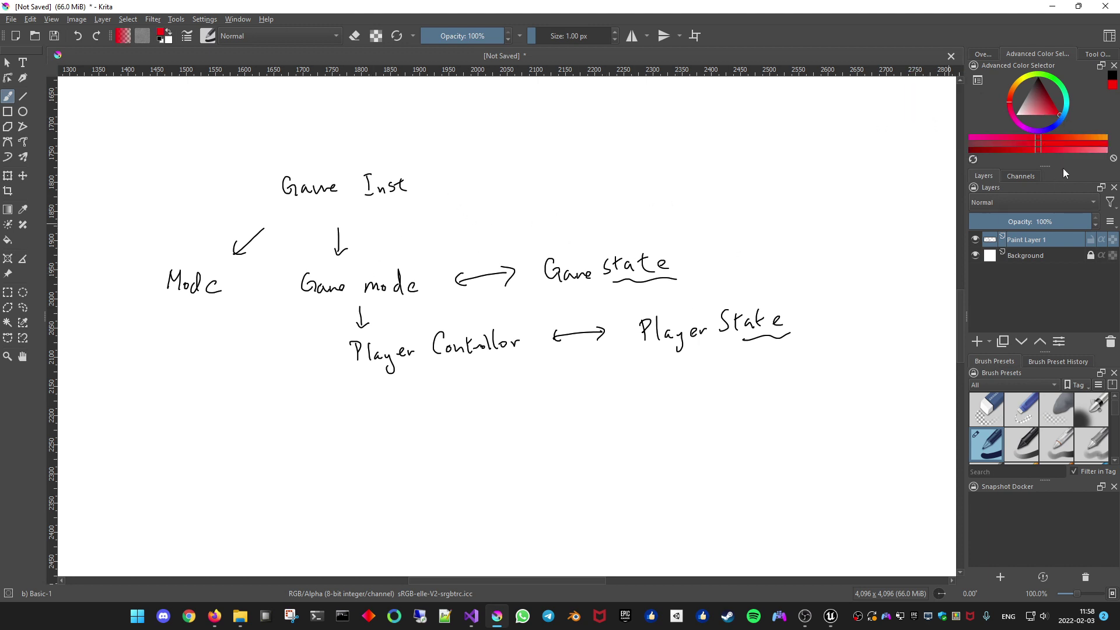
drag(1064, 169, 1063, 204)
mouse_move(286, 267)
mouse_down()
mouse_move(287, 285)
mouse_move(276, 265)
mouse_up()
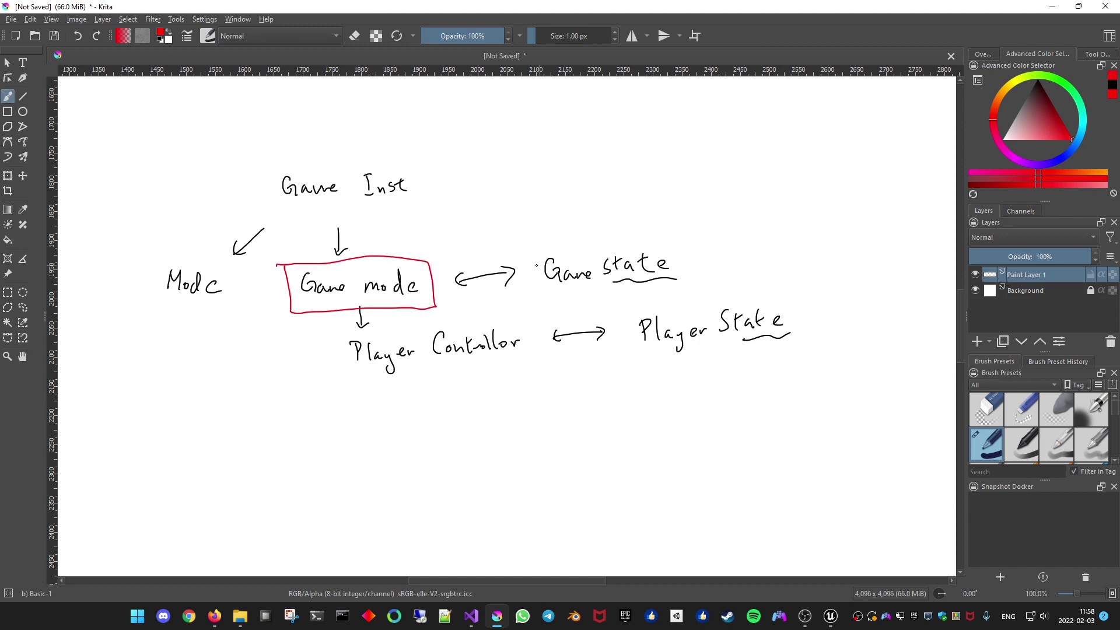
mouse_move(536, 266)
mouse_down()
mouse_move(559, 237)
mouse_move(580, 238)
mouse_up()
drag(584, 225, 606, 231)
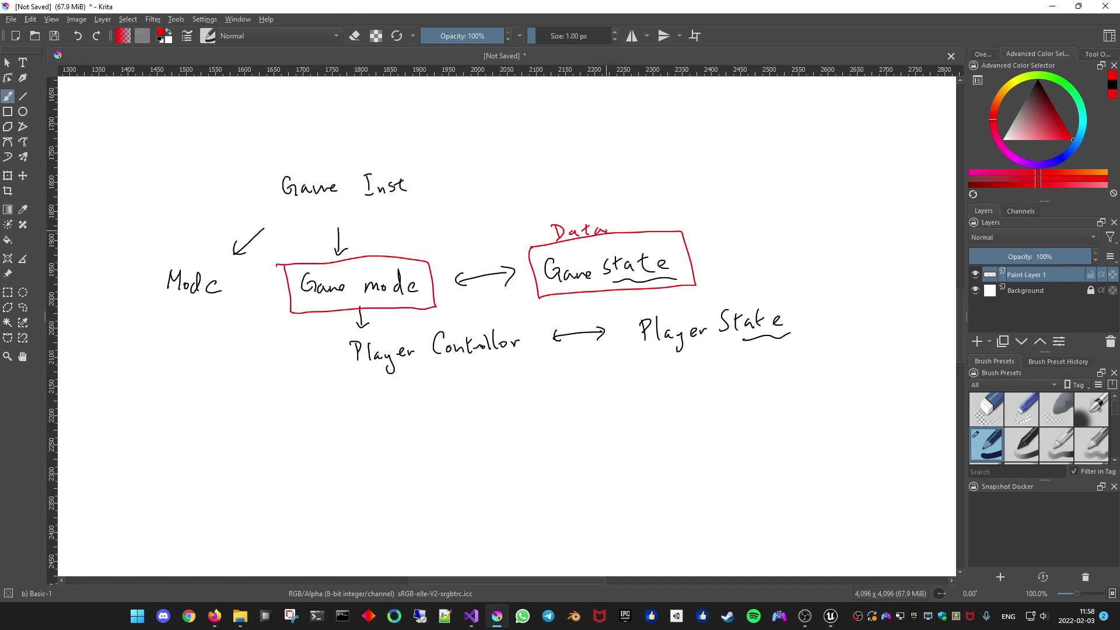
Sketch two red computers at the top right linked by a line.
middle_drag(708, 200, 615, 238)
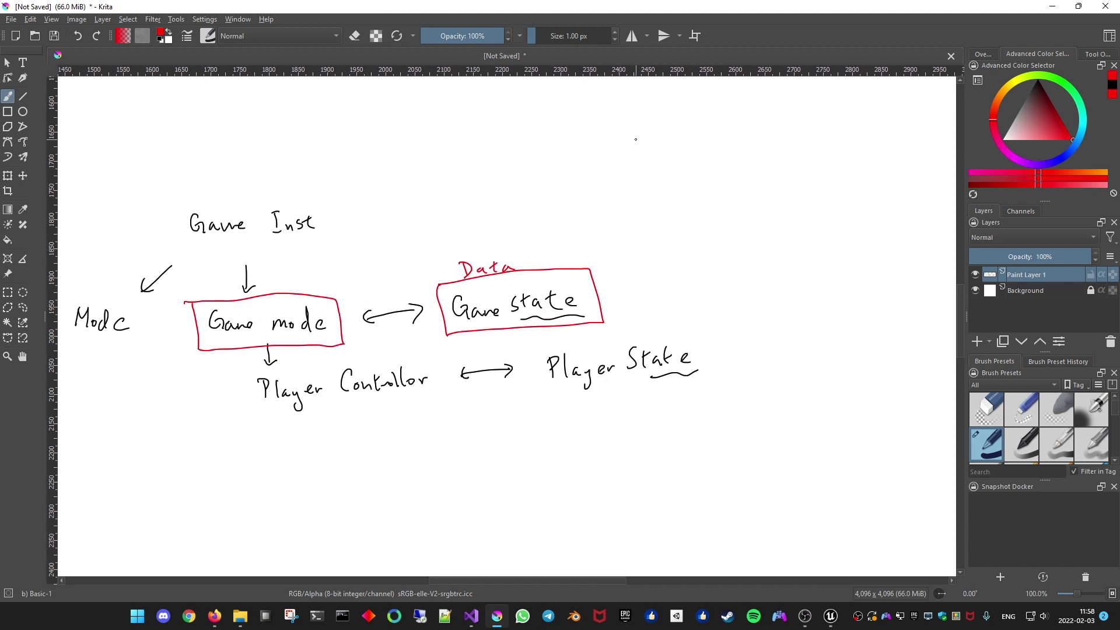
drag(635, 137, 636, 161)
drag(634, 137, 653, 161)
mouse_move(638, 176)
mouse_down()
mouse_move(663, 173)
mouse_move(653, 167)
mouse_up()
drag(769, 139, 772, 156)
drag(769, 137, 788, 159)
drag(782, 161, 799, 165)
drag(665, 149, 740, 146)
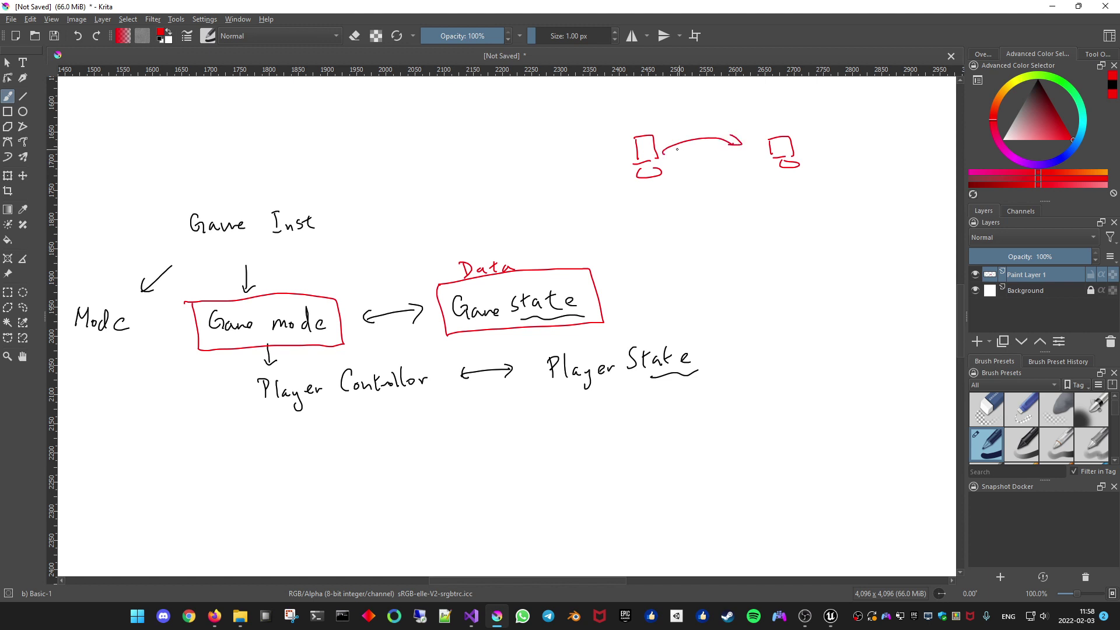
key(ctrl+z)
key(ctrl+z)
drag(668, 143, 754, 144)
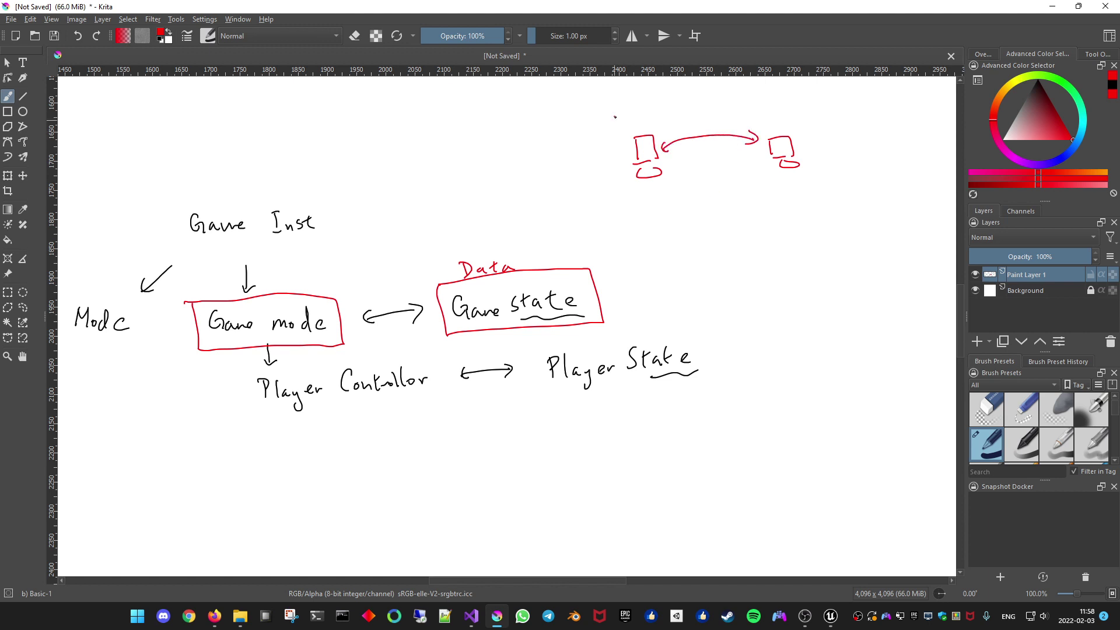
Add a two-way arrow and label the computers 'Host' and 'Guest'.
drag(616, 115, 617, 127)
drag(616, 122, 636, 124)
drag(649, 116, 617, 131)
key(ctrl+z)
key(ctrl+z)
key(ctrl+z)
drag(618, 122, 630, 124)
drag(639, 122, 643, 127)
drag(652, 116, 653, 129)
drag(648, 121, 657, 120)
drag(766, 109, 784, 117)
Circle Game state, box Player State in red, and draw a dividing line through the arrows.
drag(514, 270, 496, 270)
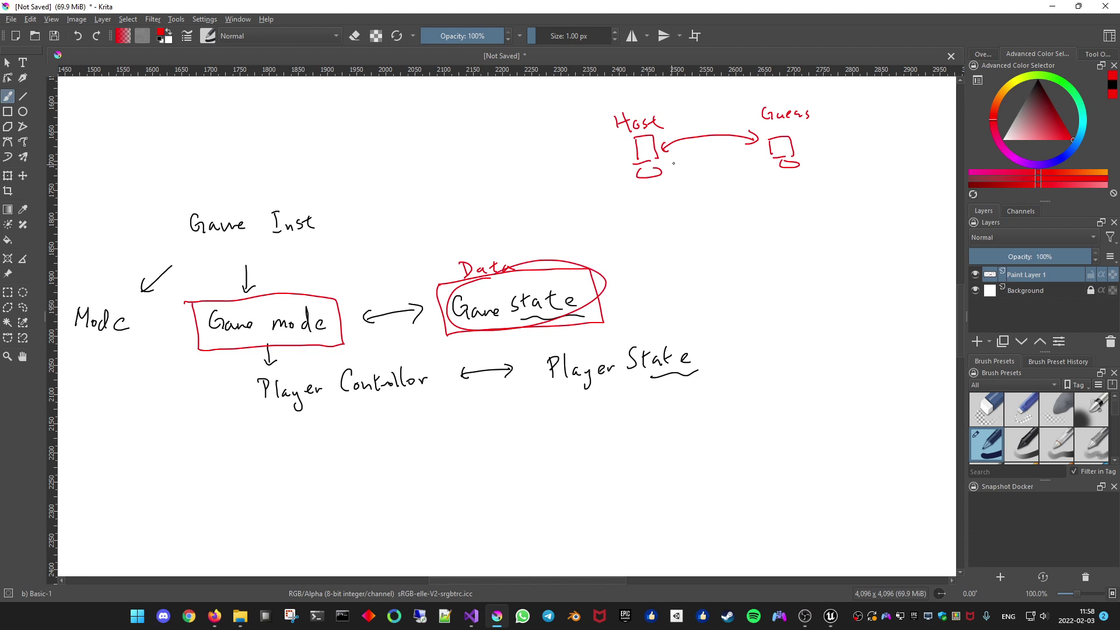
drag(663, 150, 756, 139)
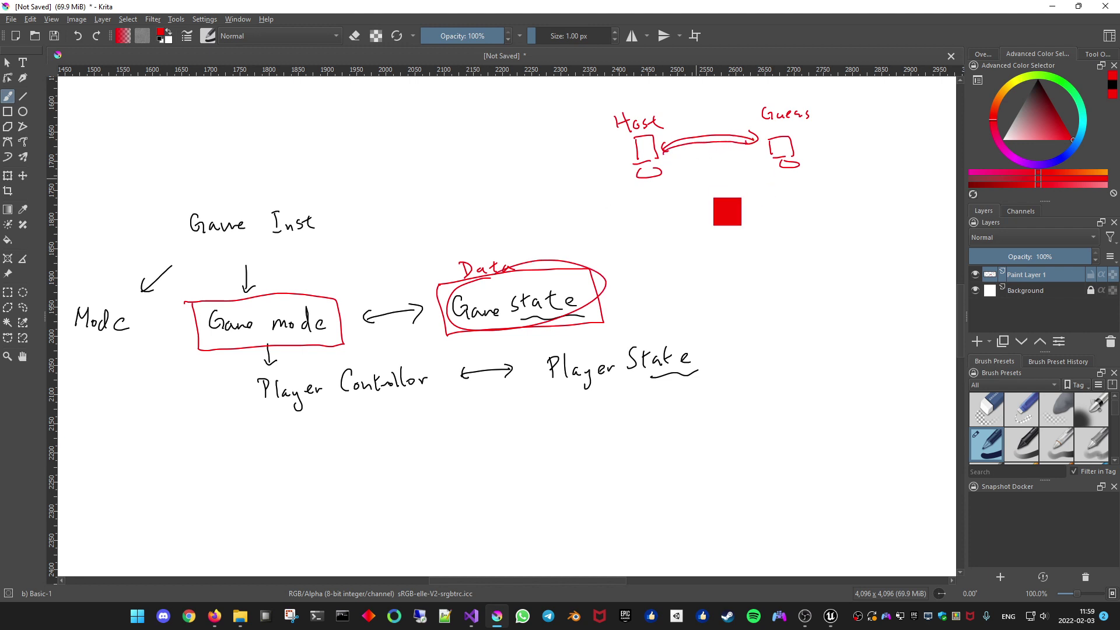
key(ctrl+z)
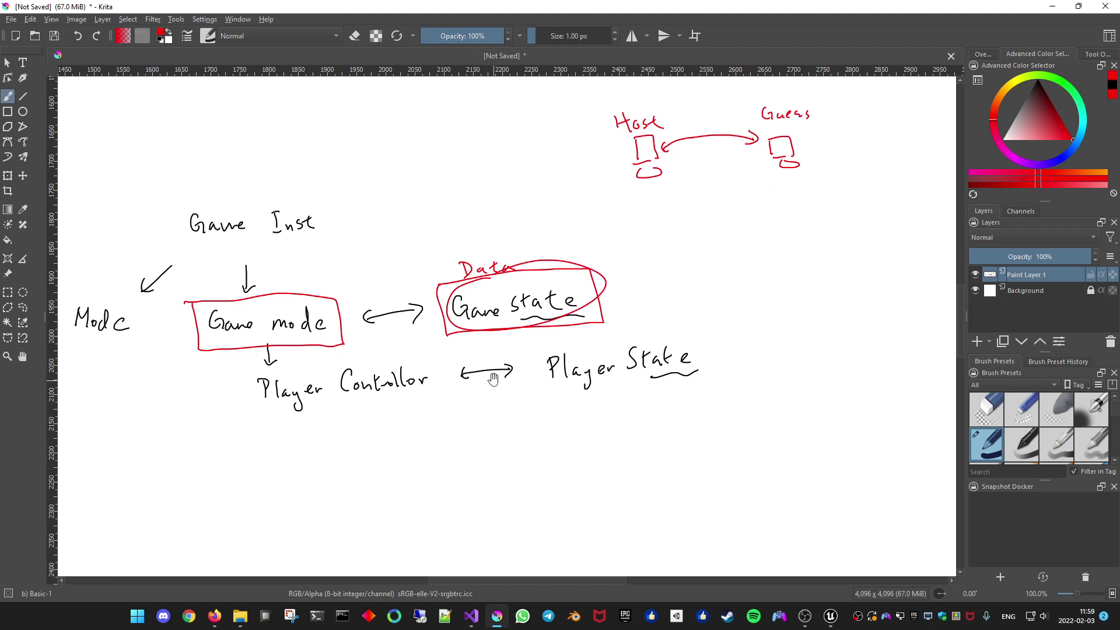
middle_drag(493, 377, 527, 328)
mouse_move(564, 306)
mouse_down()
mouse_move(578, 346)
mouse_move(554, 313)
mouse_up()
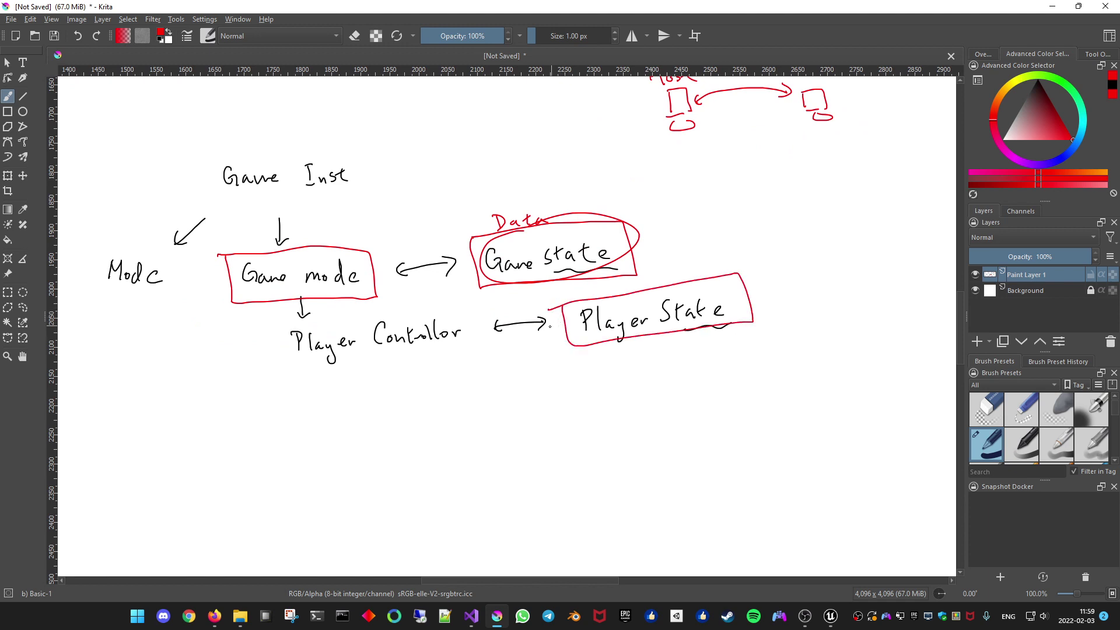
drag(413, 187, 548, 396)
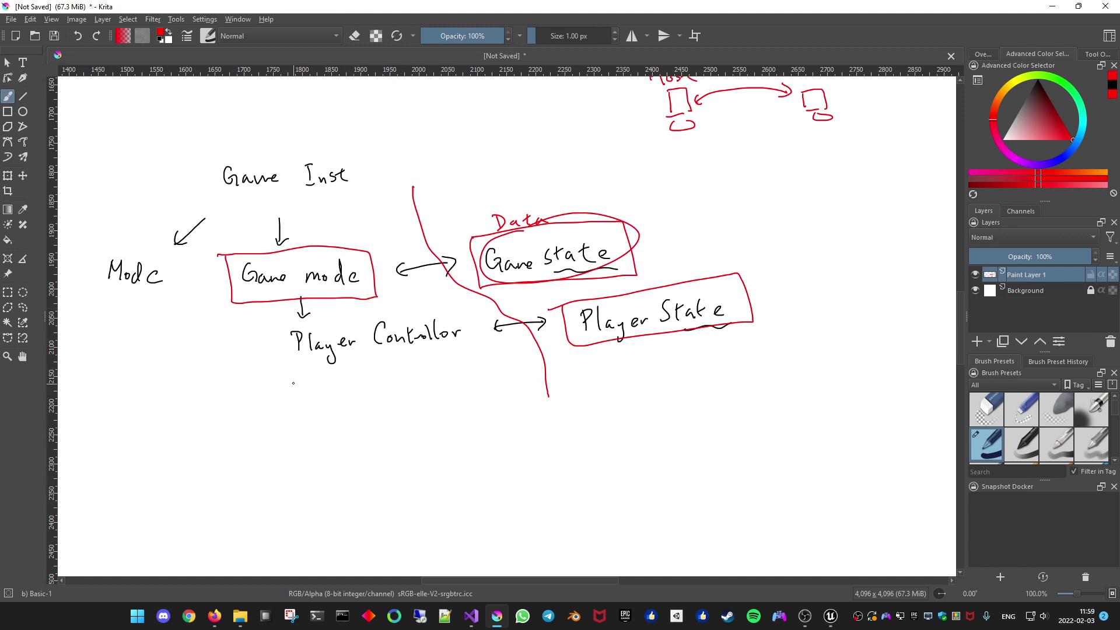
Sketch a gamepad with buttons below Player Controller.
click(294, 383)
key(ctrl+z)
drag(277, 383, 294, 370)
key(ctrl+z)
click(307, 392)
click(311, 390)
click(312, 398)
Draw a stick figure labelled 'Pawn' with an arrow from Player Controller, underlining both labels.
drag(410, 428, 409, 449)
mouse_move(401, 442)
mouse_down()
mouse_move(414, 446)
mouse_move(402, 458)
mouse_up()
drag(408, 451, 420, 454)
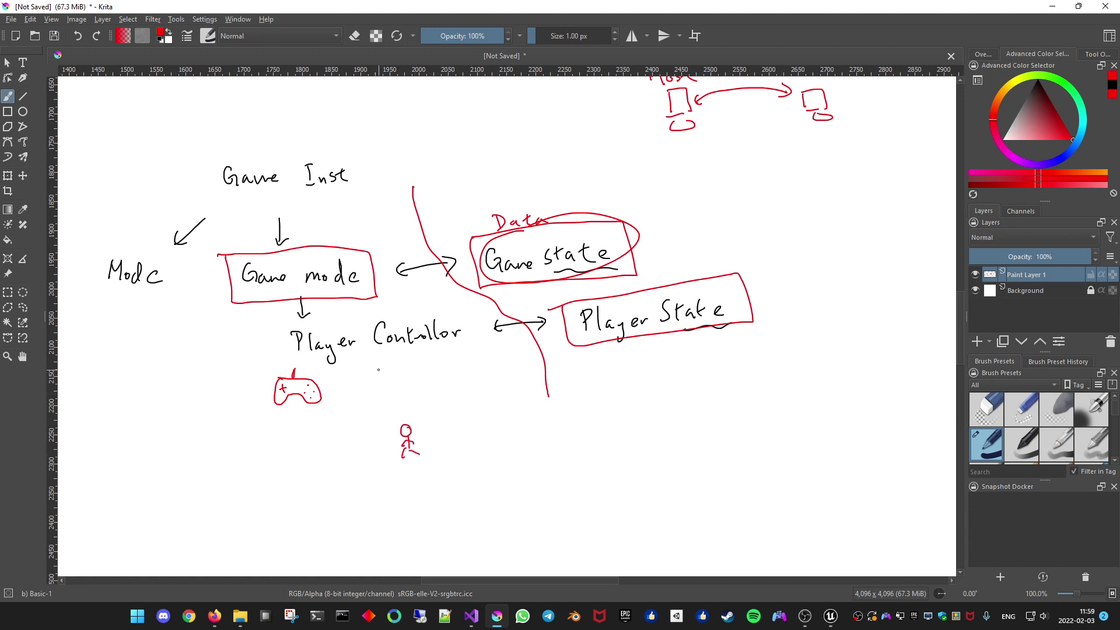
mouse_move(378, 377)
mouse_down()
mouse_move(395, 409)
mouse_move(401, 400)
mouse_move(423, 419)
mouse_up()
drag(418, 404, 471, 416)
drag(327, 361, 440, 342)
drag(441, 432, 470, 426)
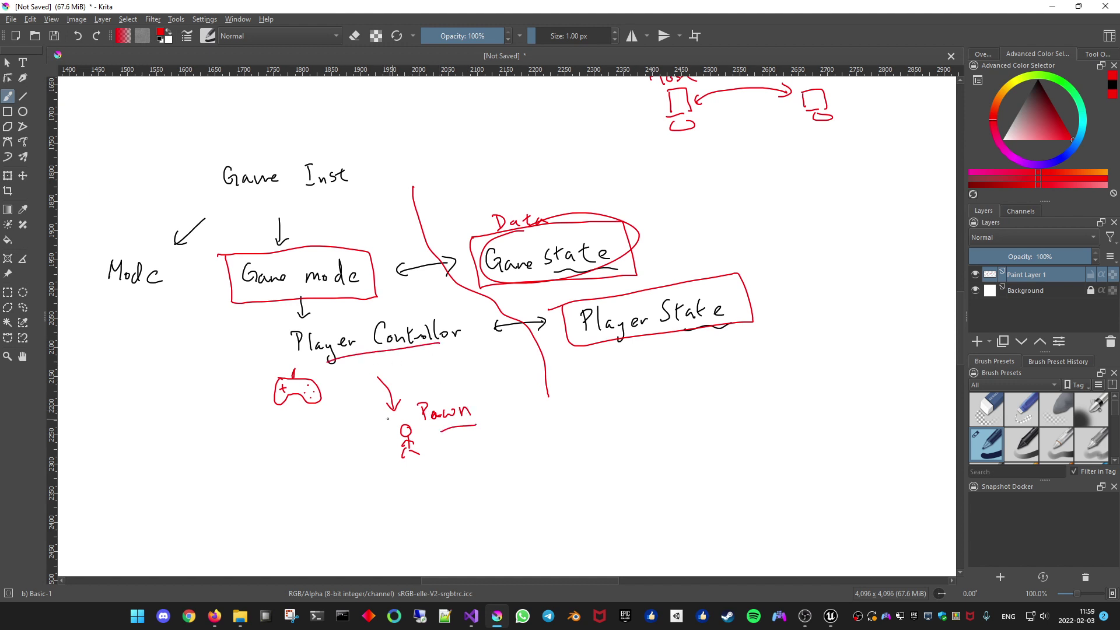
Add a second stick figure with an arrow from the gamepad, erasing the extra arrow.
drag(325, 429, 335, 448)
mouse_move(328, 454)
mouse_down()
mouse_move(325, 465)
mouse_move(341, 461)
mouse_up()
mouse_move(346, 380)
mouse_down()
mouse_move(331, 417)
mouse_move(398, 411)
mouse_up()
key(slash)
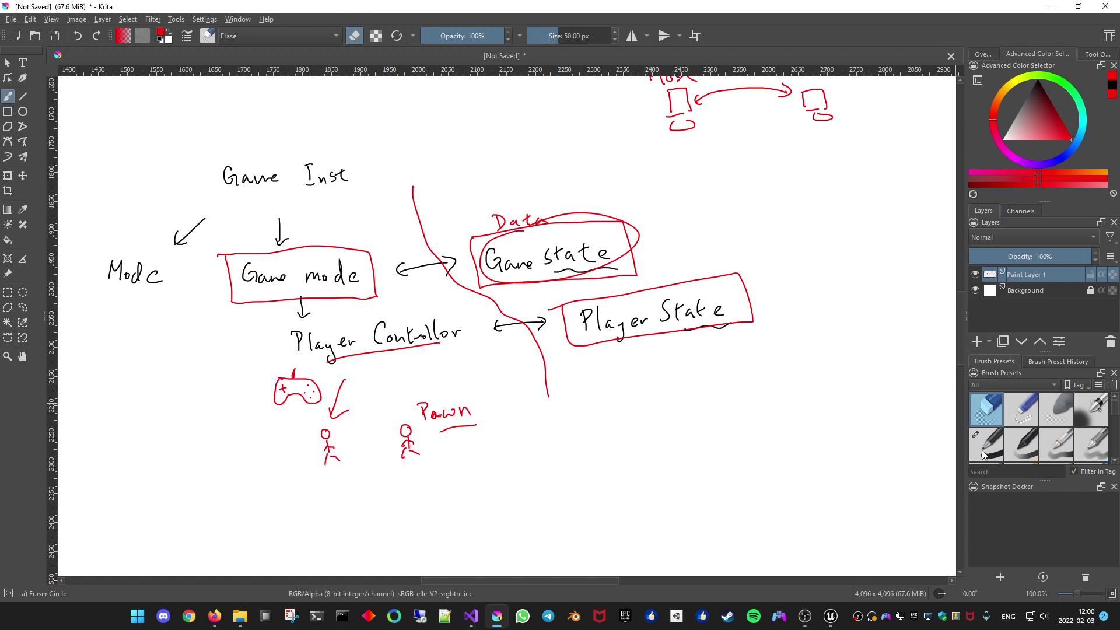
click(985, 447)
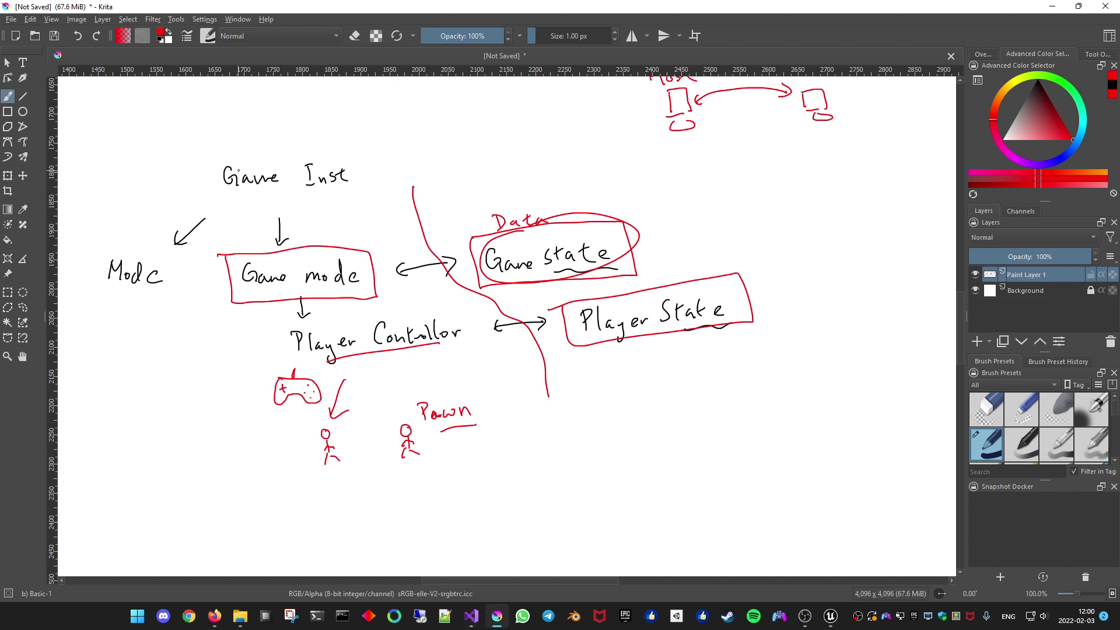
drag(188, 149, 176, 157)
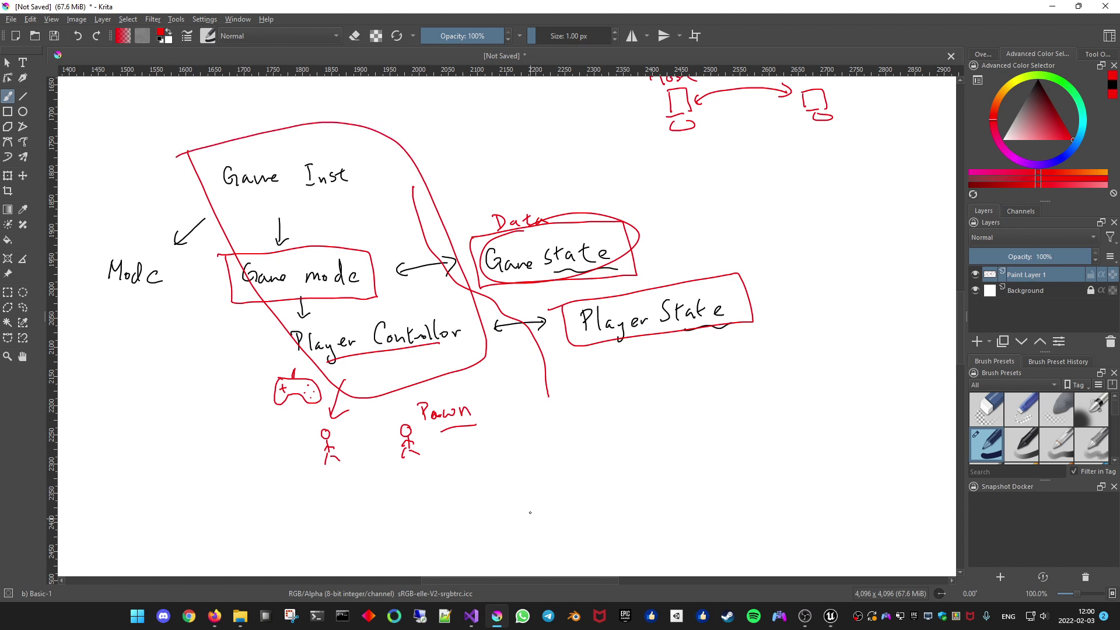
key(ctrl+z)
Switch from Krita to the MyProject Visual Studio window.
key(alt+Tab)
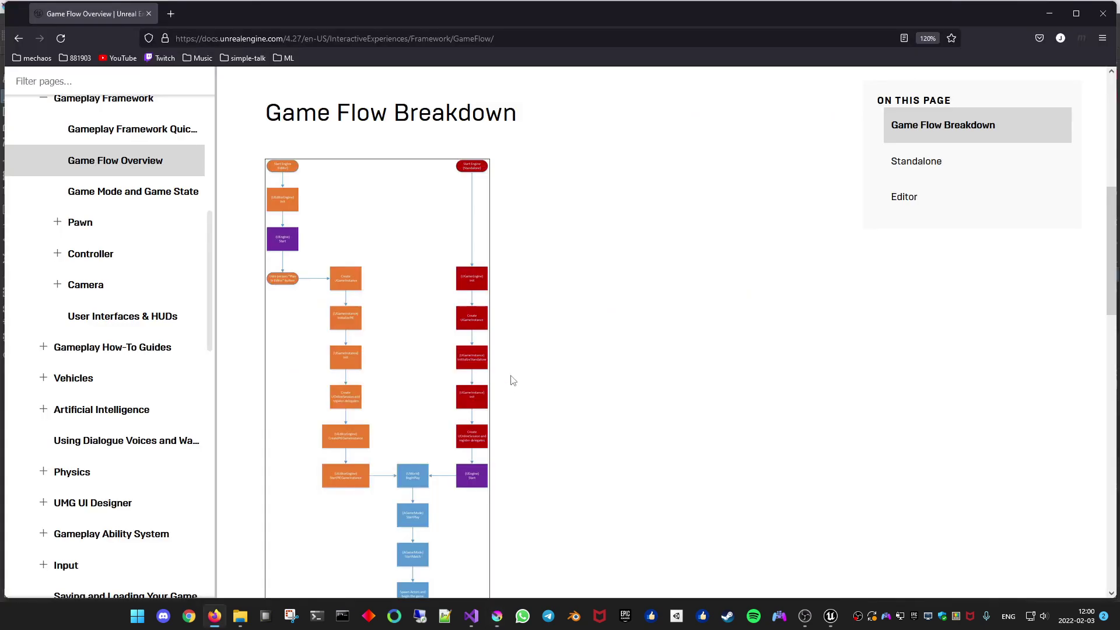
key(alt+Tab)
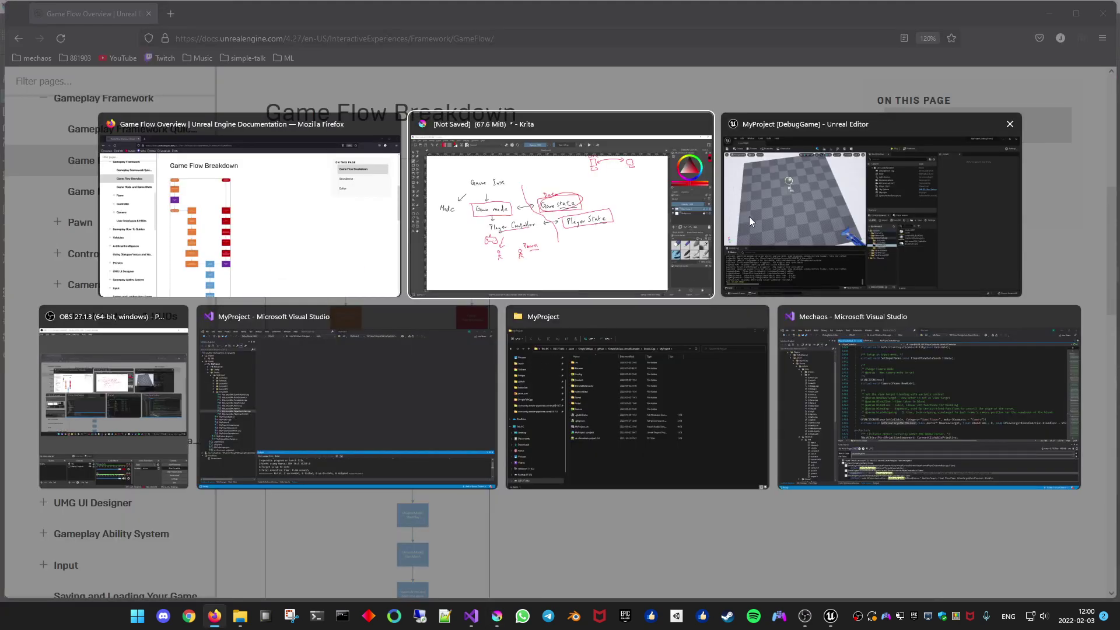
click(750, 216)
key(alt+Tab)
key(Escape)
mouse_move(472, 613)
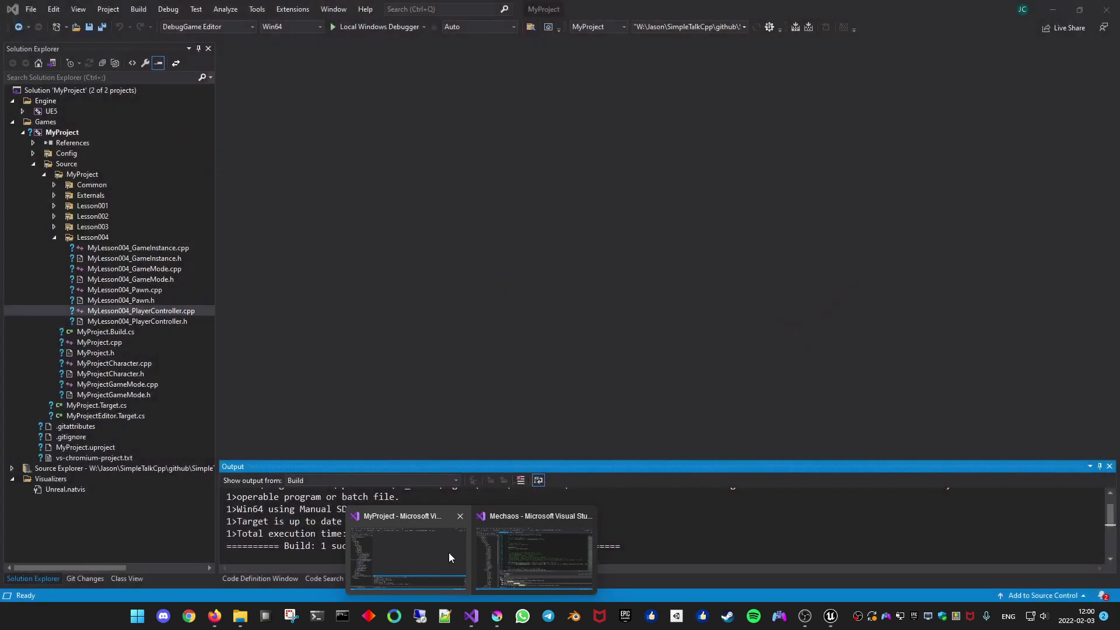
click(449, 553)
Open MyLesson004_GameInstance.h and go to the UGameInstance declaration with F12.
double_click(146, 259)
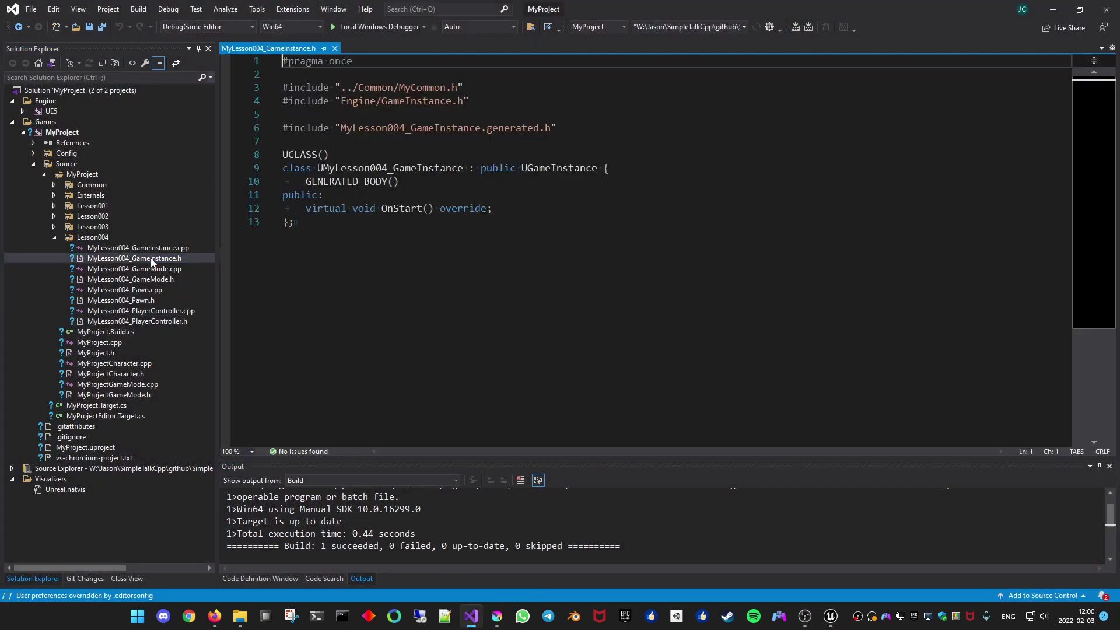
click(604, 294)
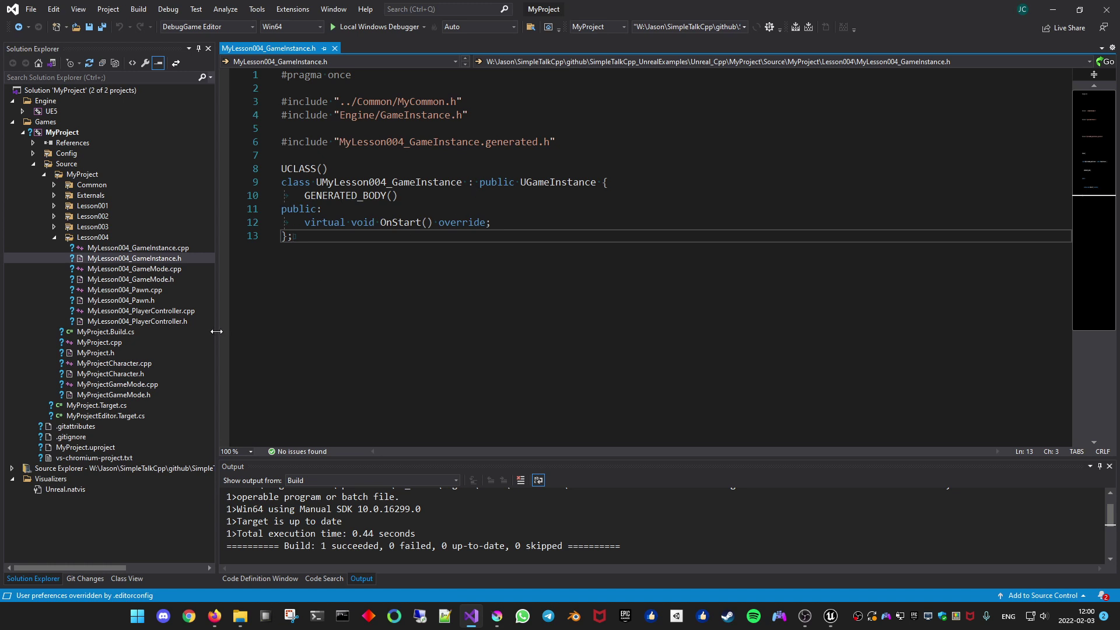
drag(216, 331, 212, 330)
click(531, 196)
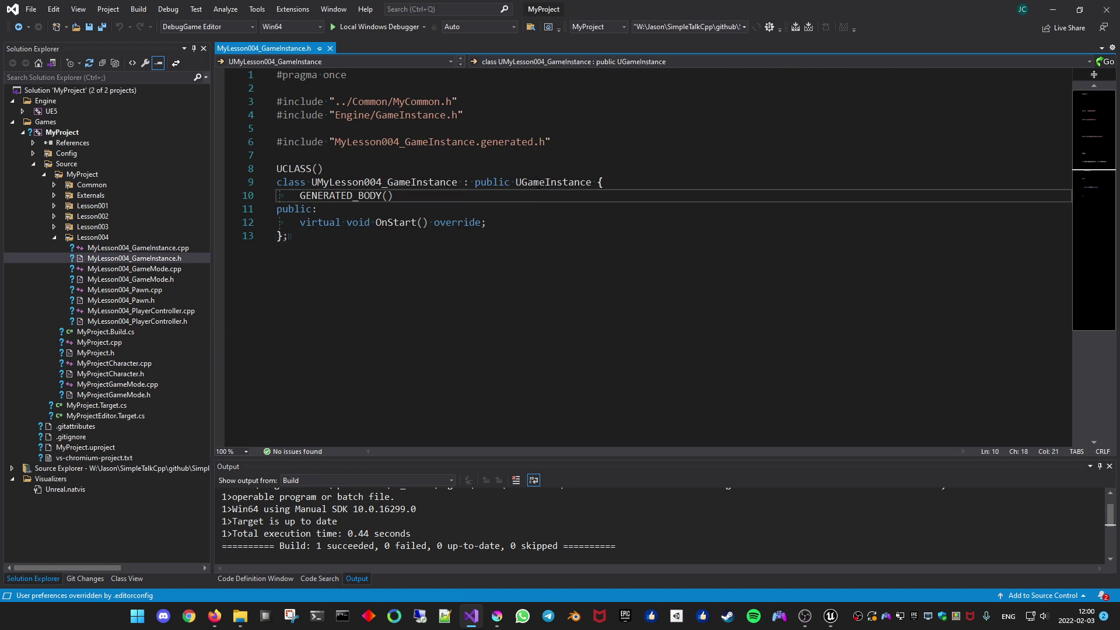
click(539, 182)
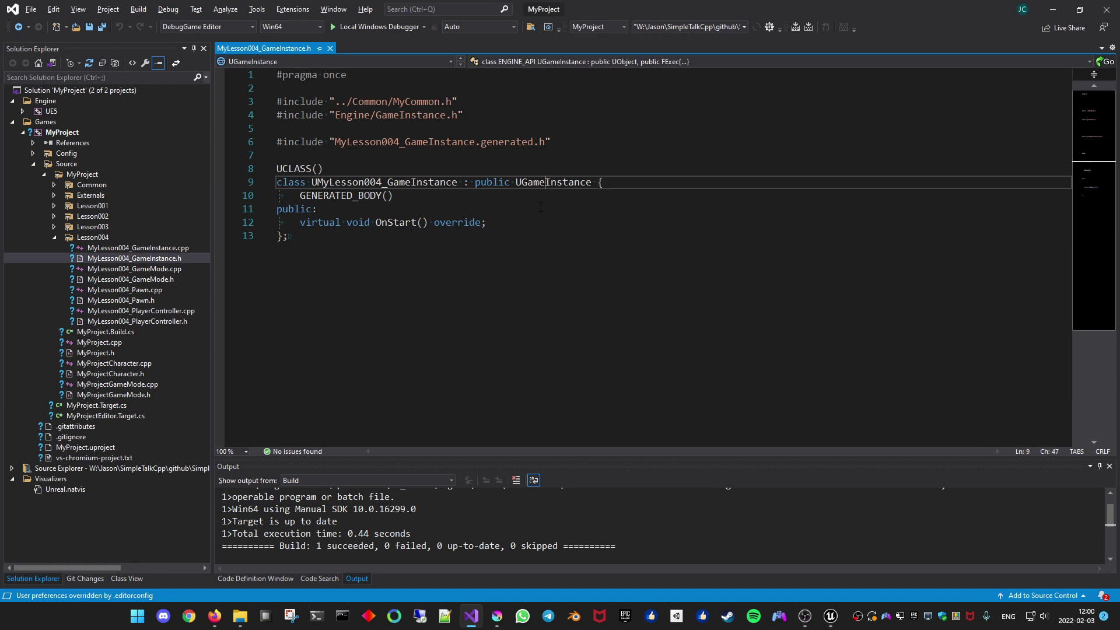
key(F12)
Review OnConsoleInput, LocalPlayers, OnlineSession, ReferencedObjects and Shutdown in GameInstance.h.
click(744, 255)
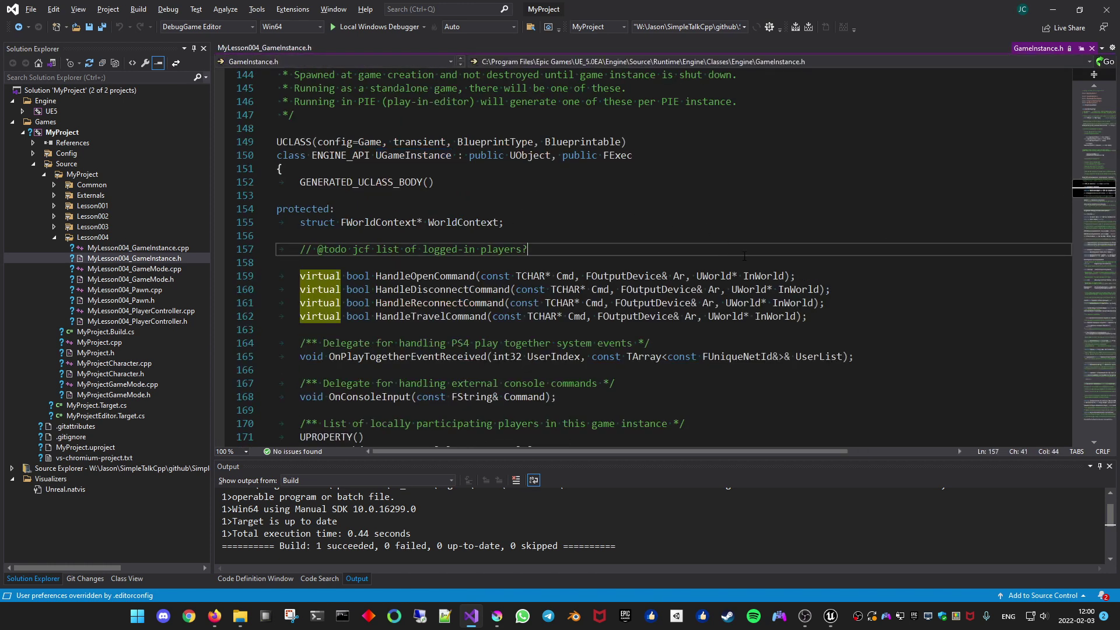
scroll(711, 287, down, 4)
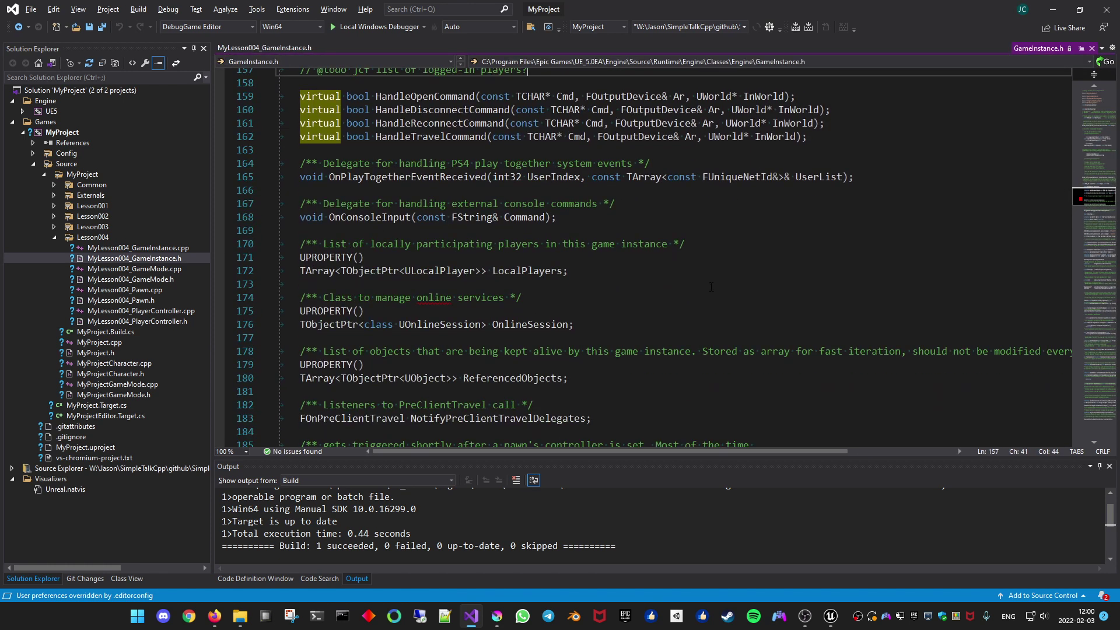
drag(329, 217, 411, 217)
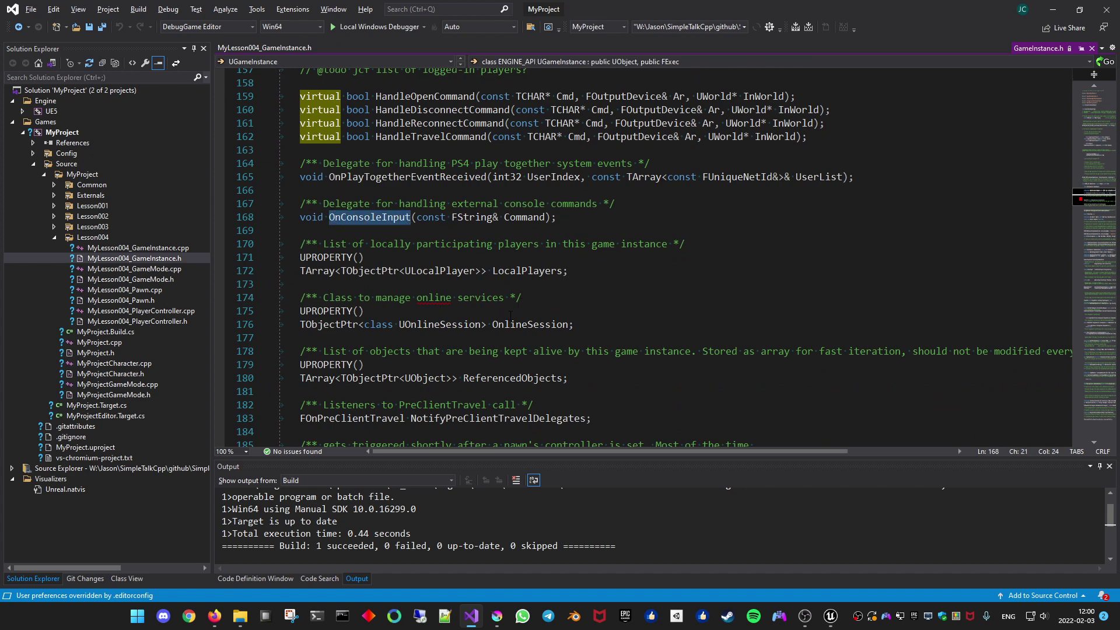
drag(493, 271, 583, 274)
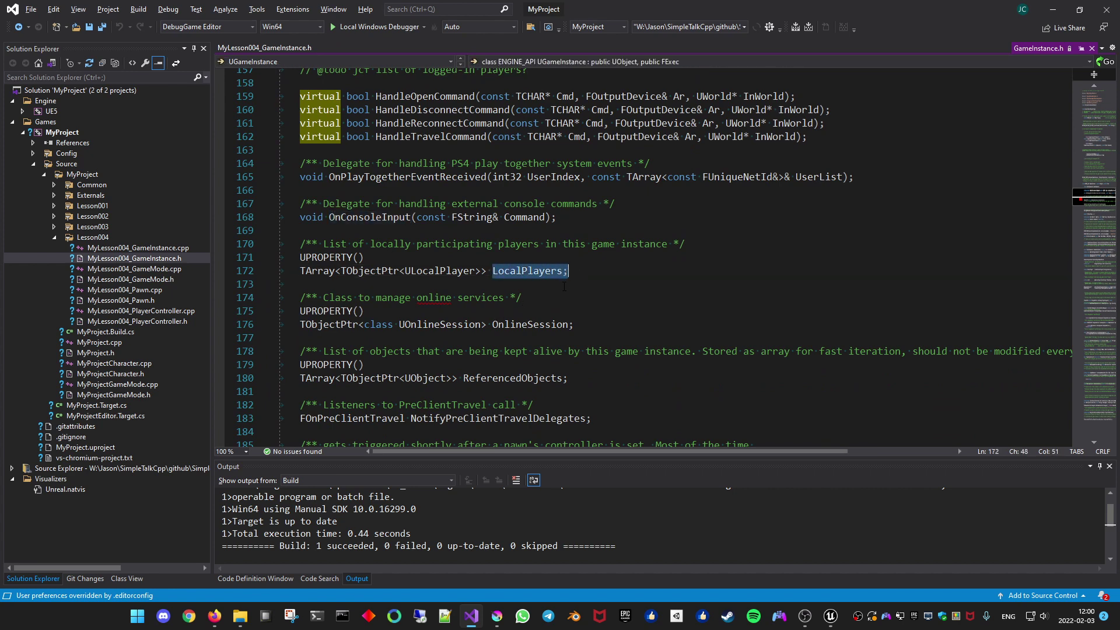
double_click(524, 322)
click(522, 378)
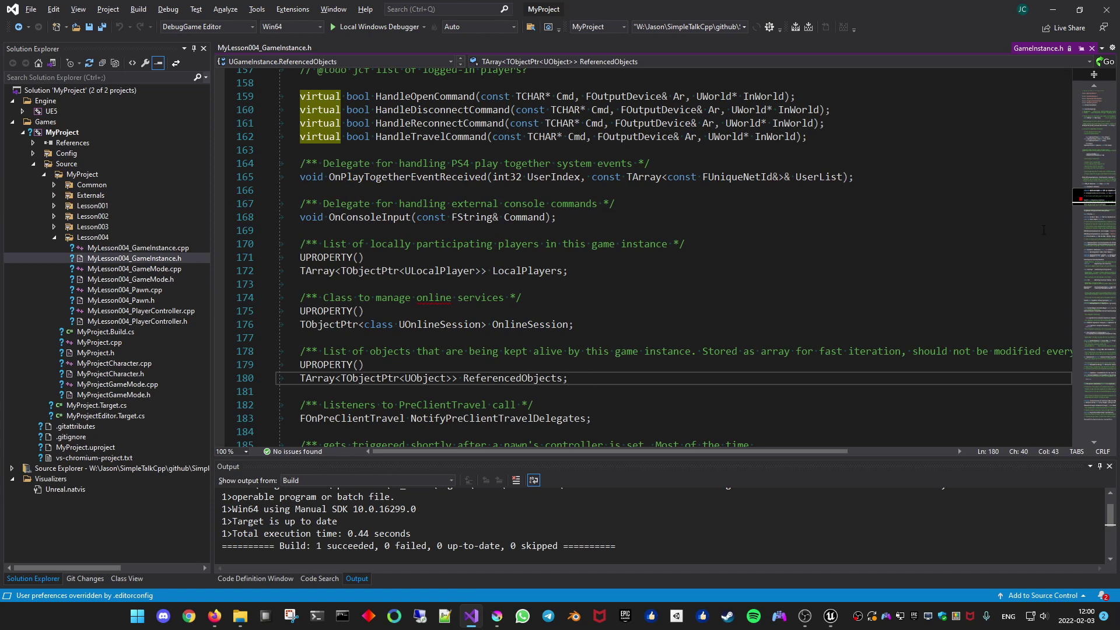
drag(1087, 202, 1087, 229)
click(382, 217)
double_click(382, 217)
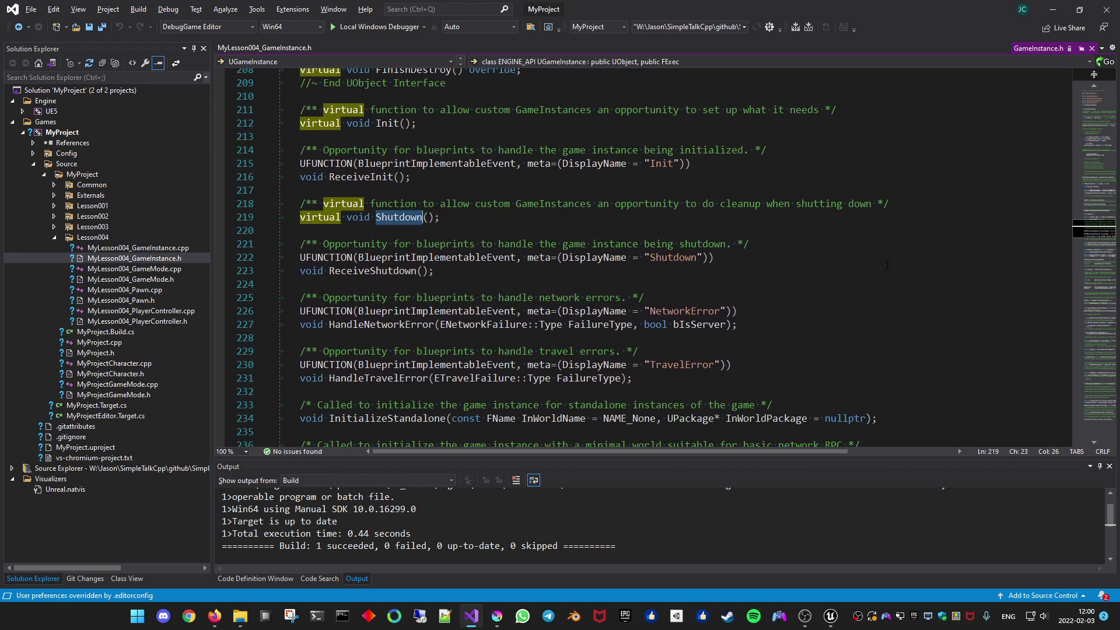
click(846, 260)
Return to MyLesson004_GameInstance.h and toggle to its .cpp for OnStart and back.
key(ctrl+minus)
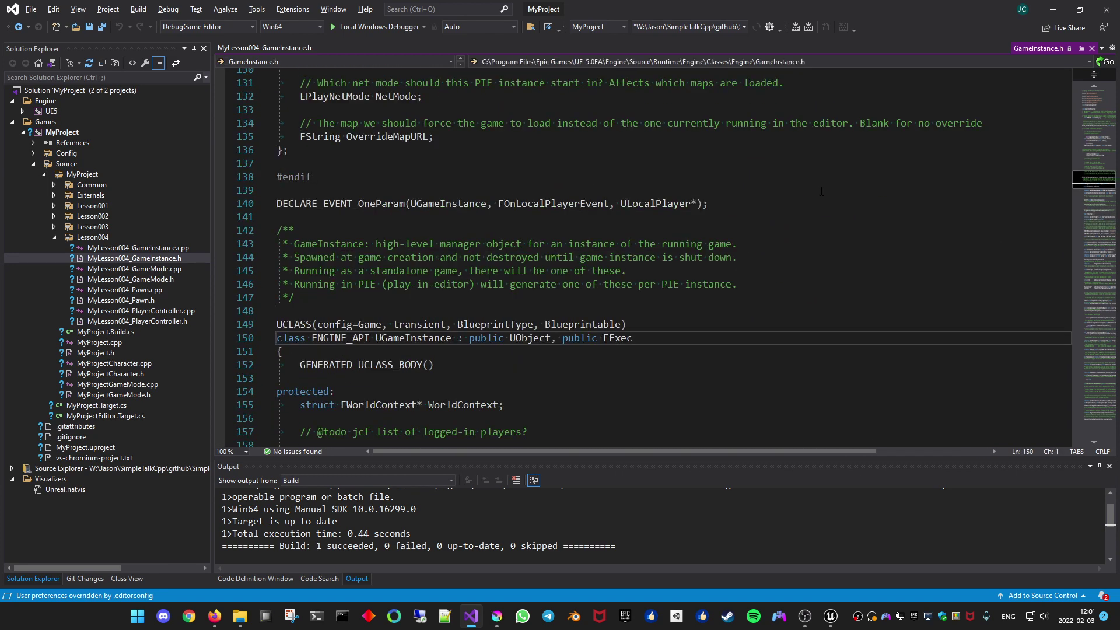
key(ctrl+minus)
click(399, 222)
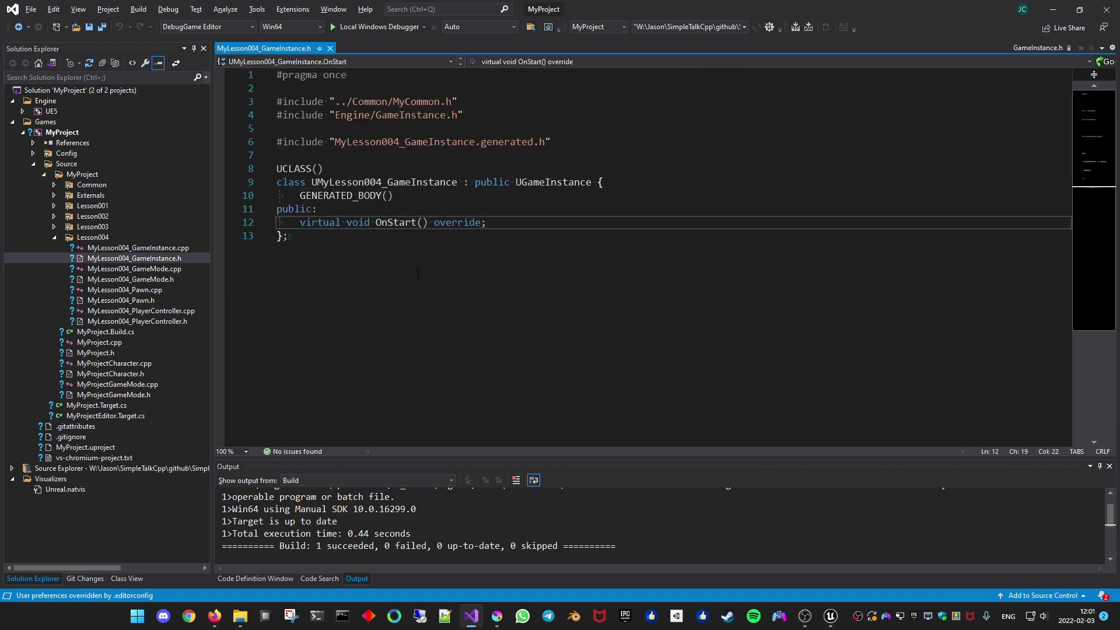
key(ctrl+k)
key(ctrl+o)
click(569, 152)
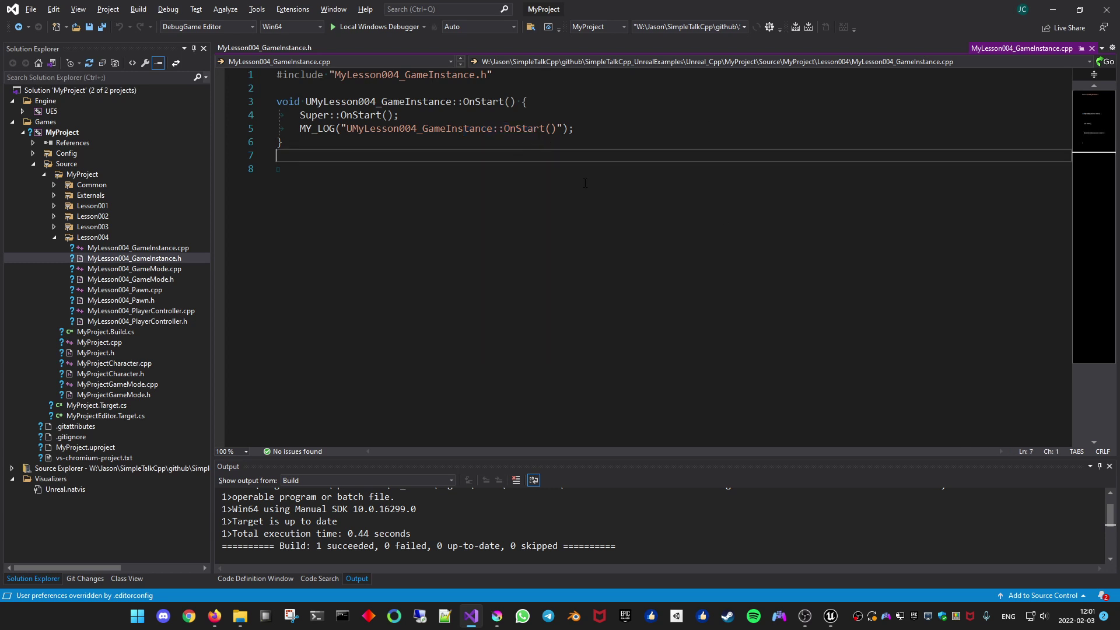
key(ctrl+k)
key(ctrl+o)
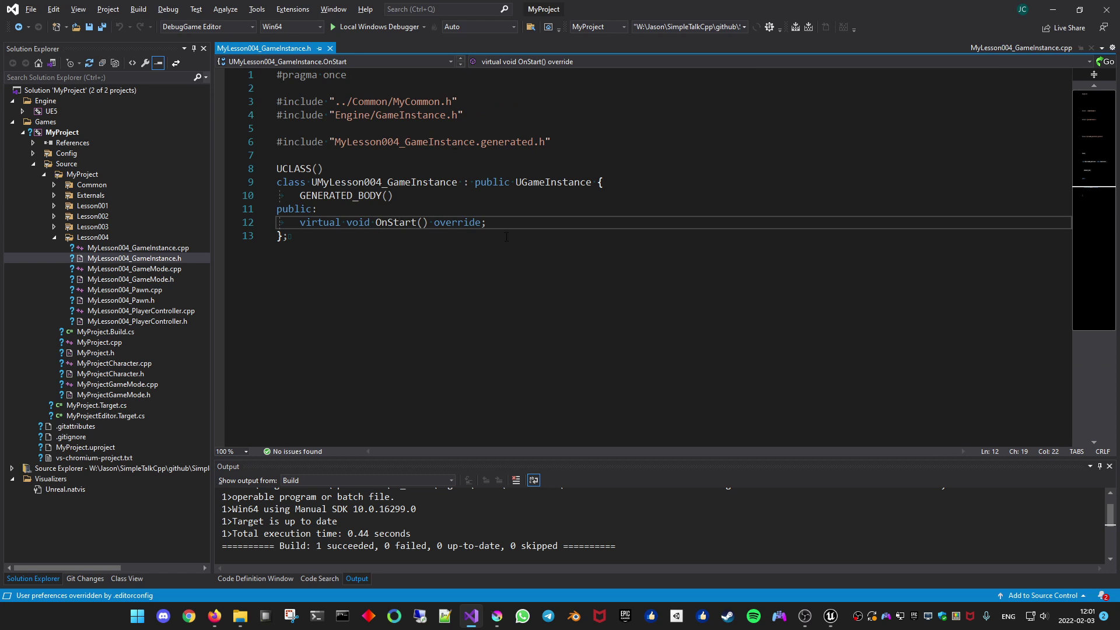
drag(327, 168, 405, 182)
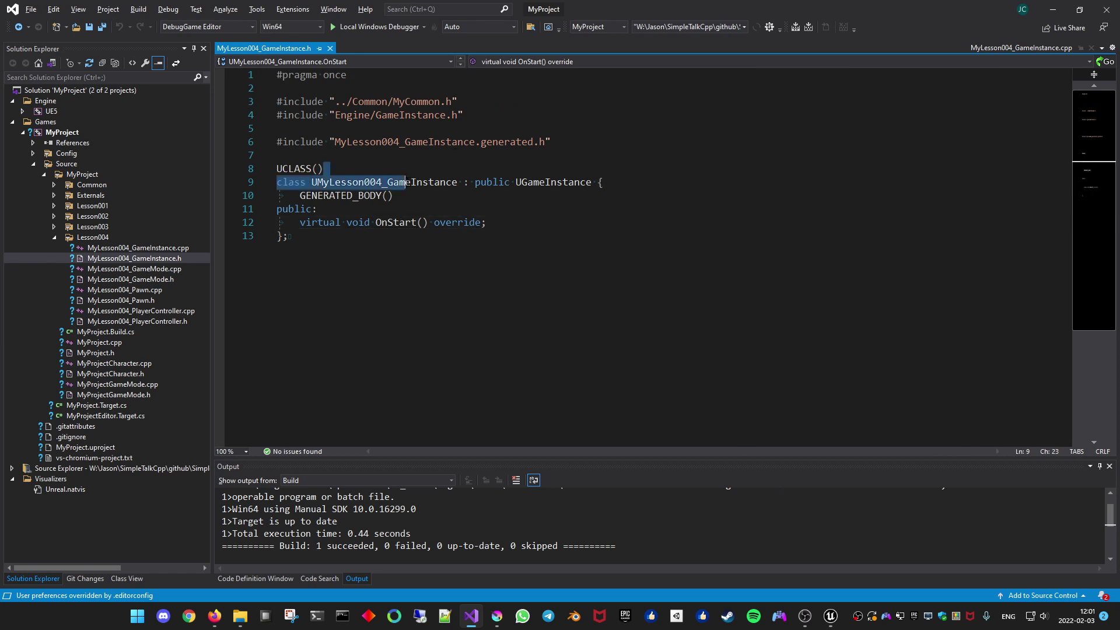
Check that Maps & Modes lists MyLesson004_GameInstance as the Game Instance Class, then close Project Settings.
mouse_move(831, 616)
click(803, 587)
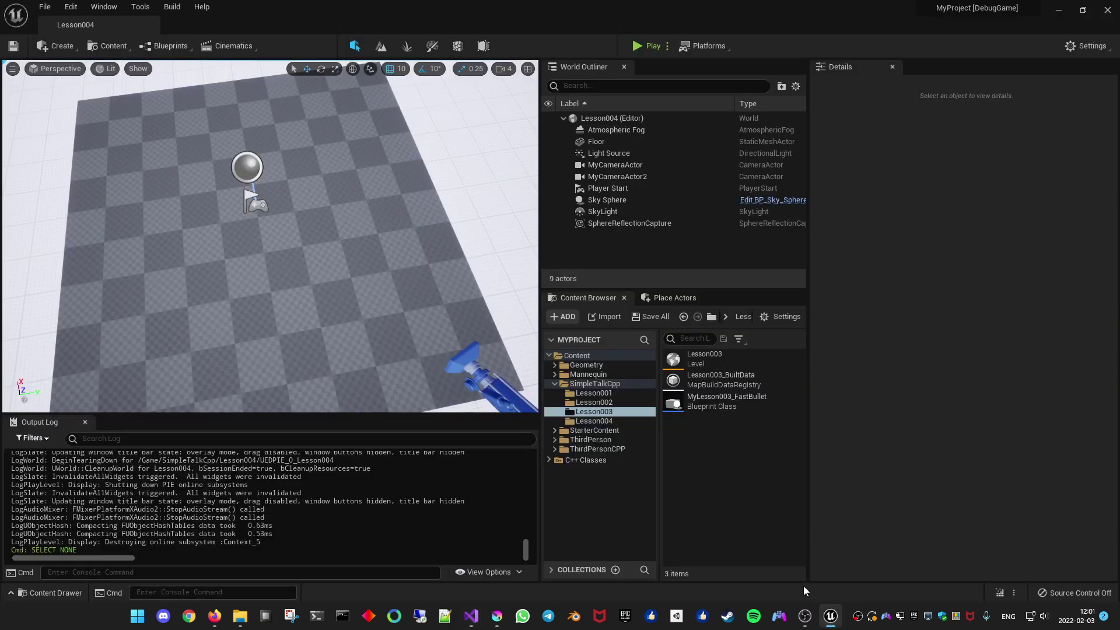
click(1079, 51)
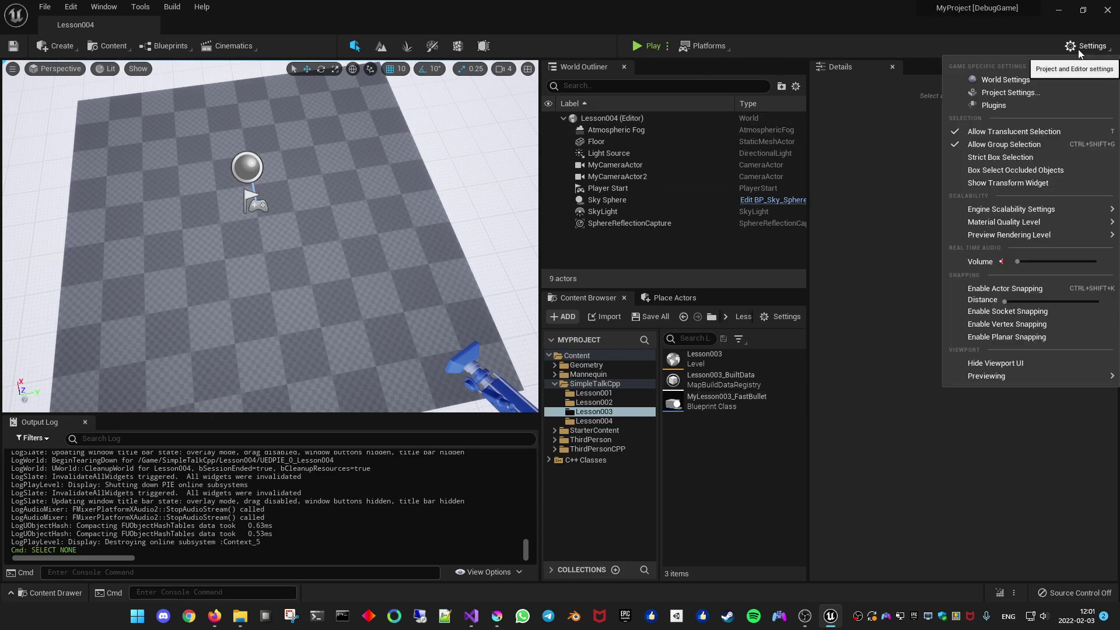
click(1024, 93)
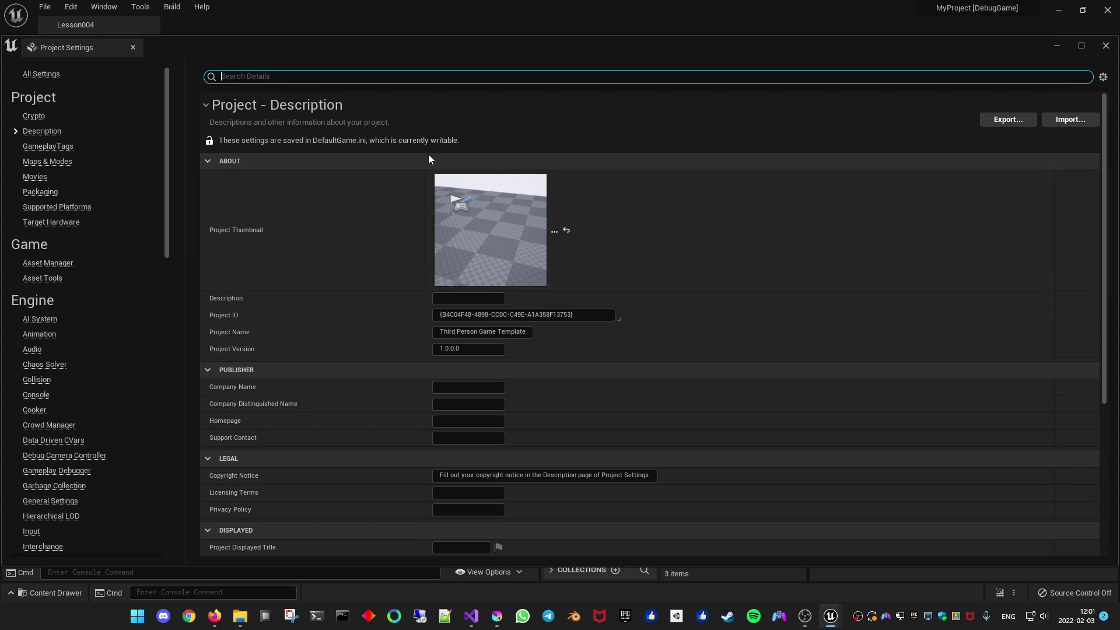
click(48, 161)
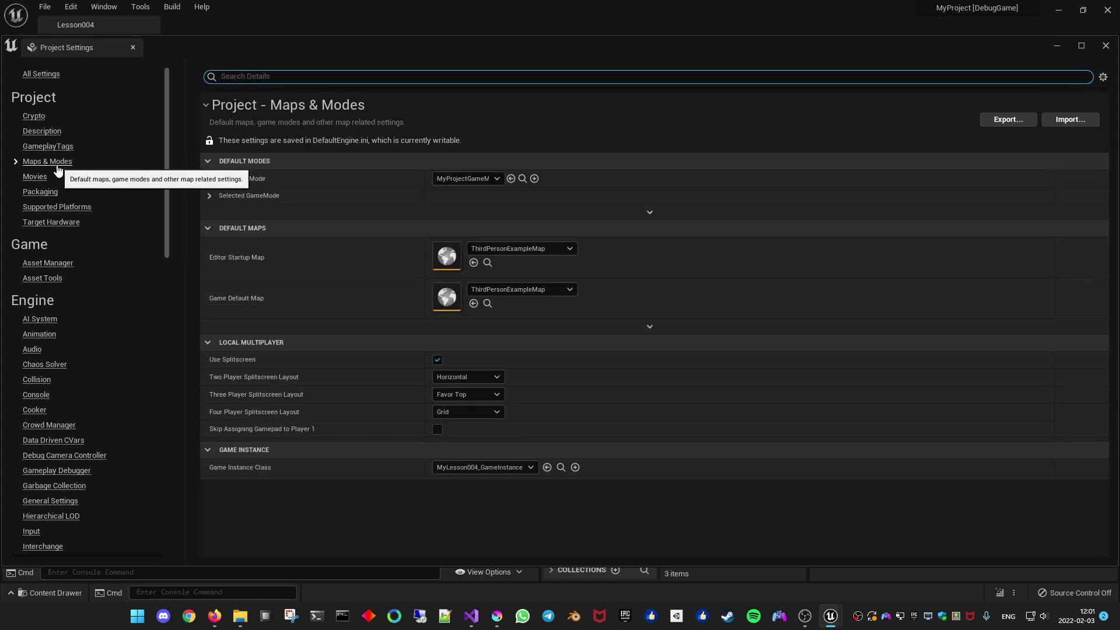
click(502, 469)
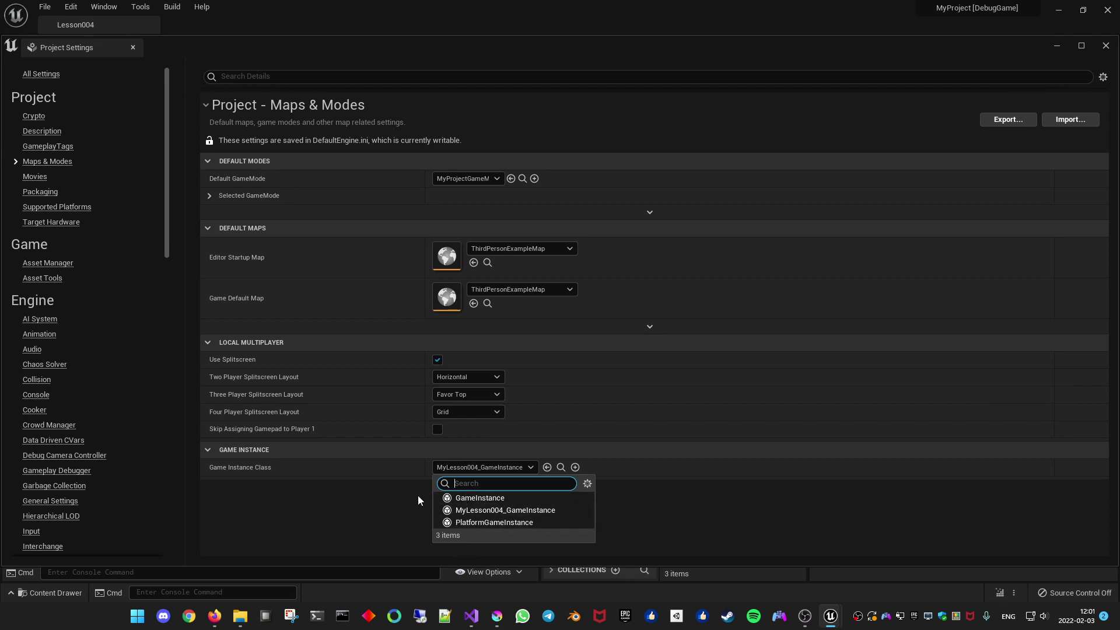
click(374, 510)
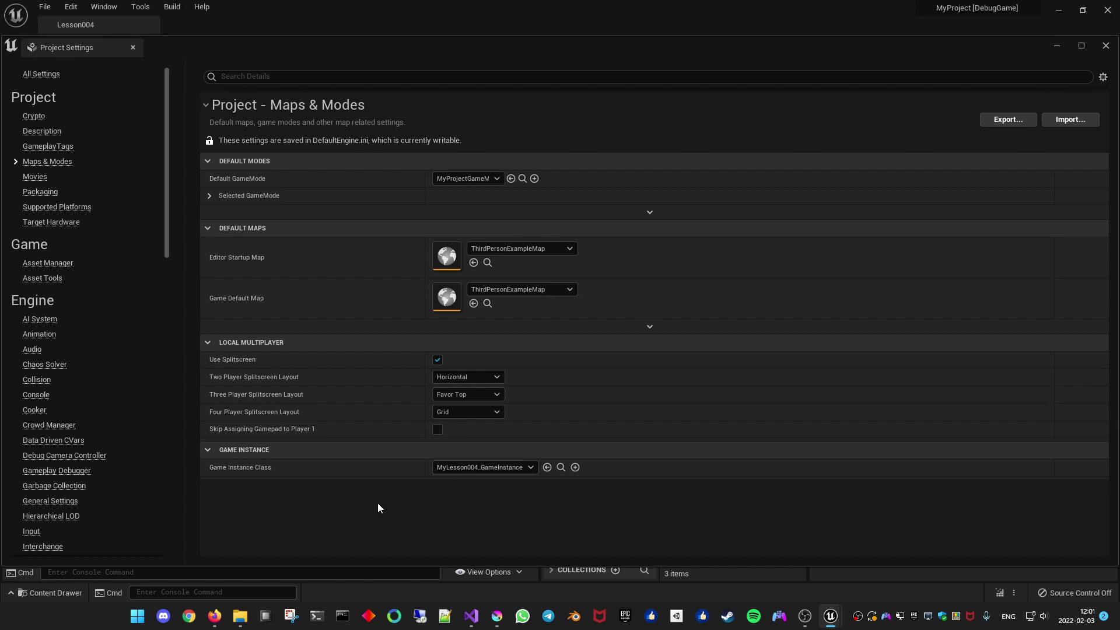
click(1105, 46)
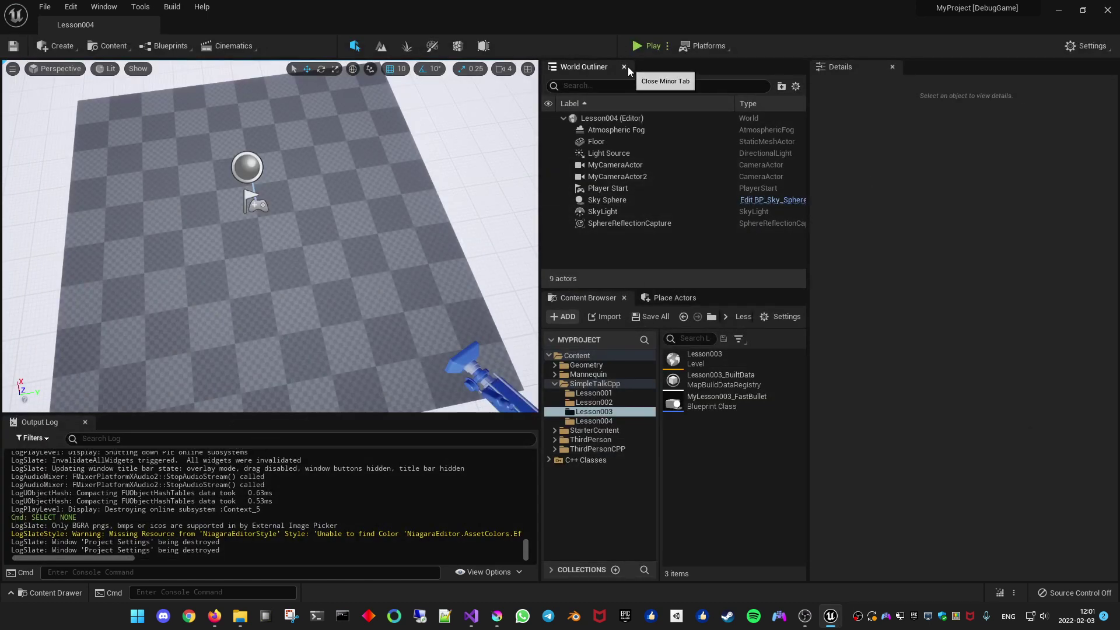
Play the Lesson004 level briefly with an enlarged Output Log, then stop the session.
click(636, 48)
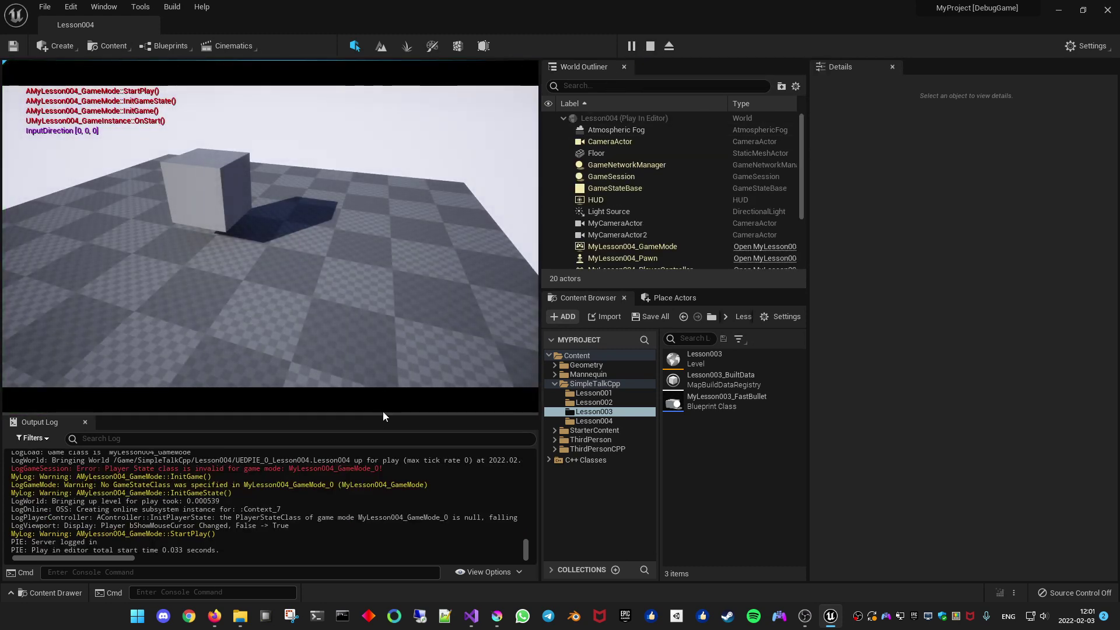
drag(382, 416, 383, 346)
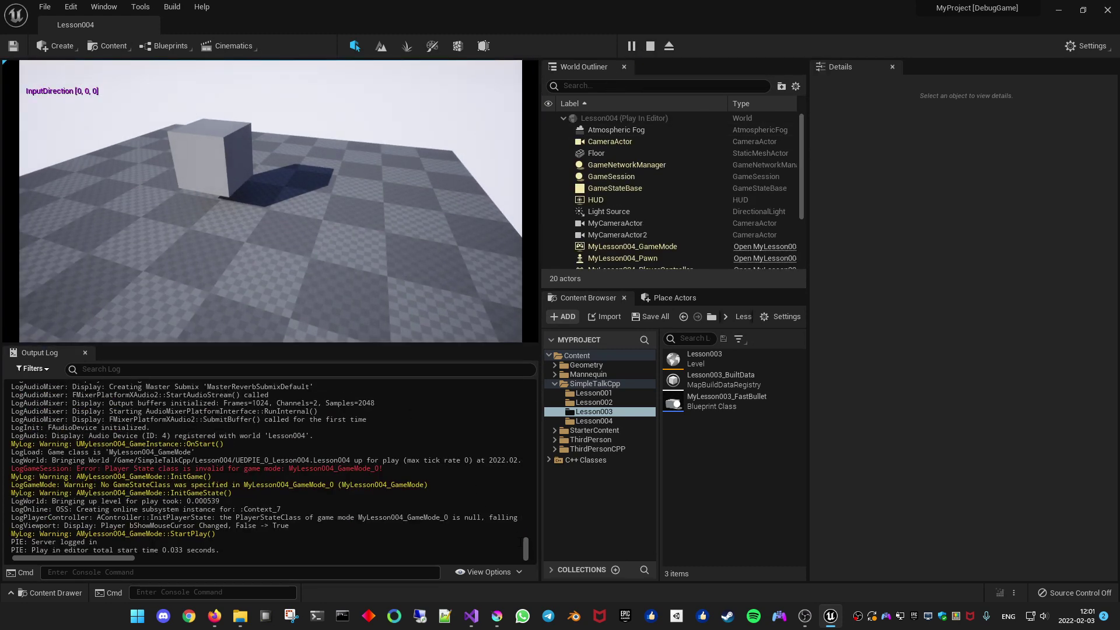
right_click(376, 414)
click(397, 510)
click(650, 47)
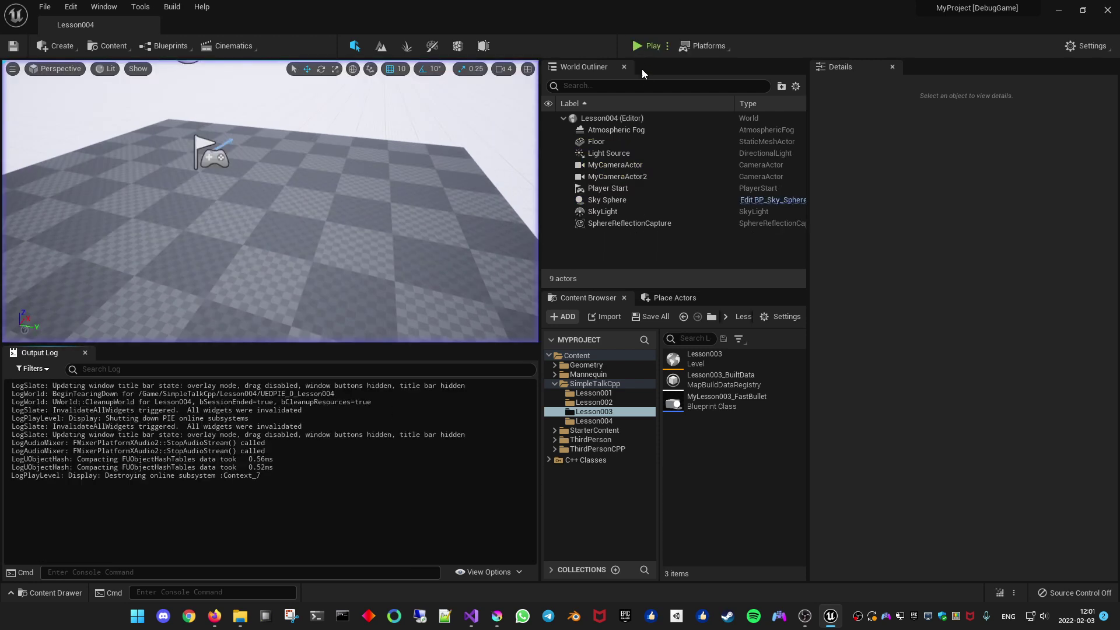
Clear the Output Log, replay, and check the UMyLesson004_GameInstance::OnStart() line before stopping.
right_click(363, 455)
click(391, 549)
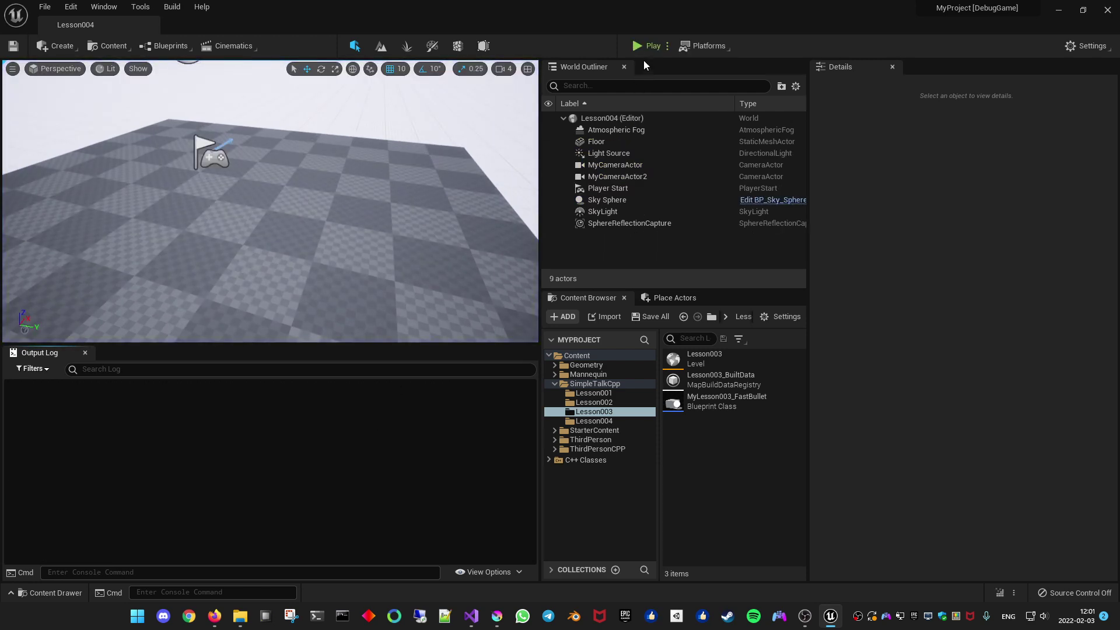
click(650, 46)
drag(525, 442, 525, 514)
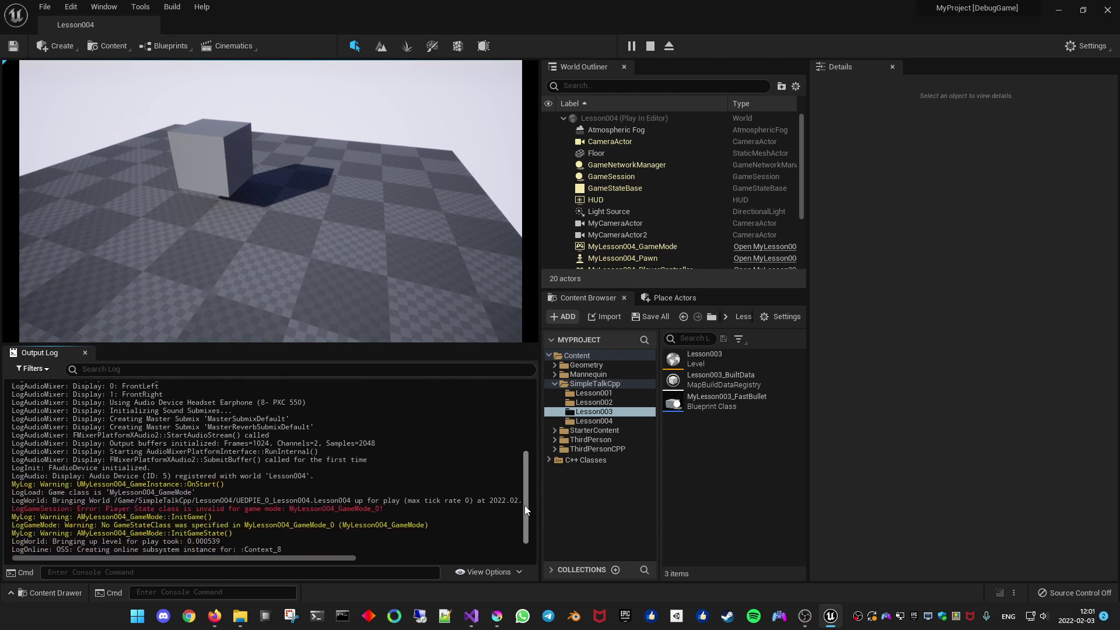
drag(75, 467, 297, 469)
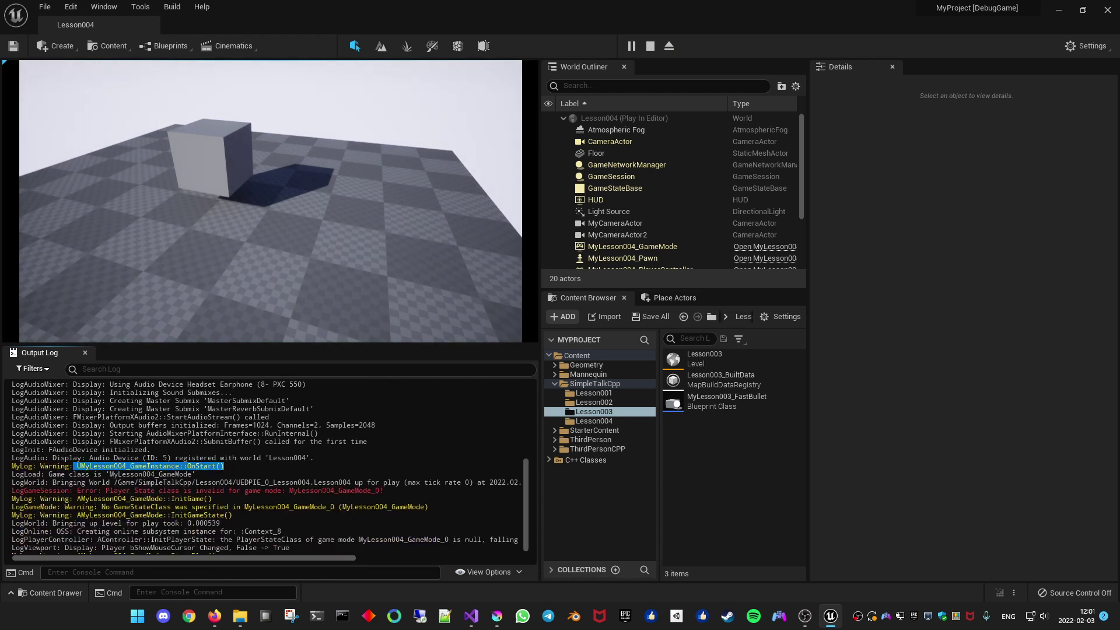
click(483, 250)
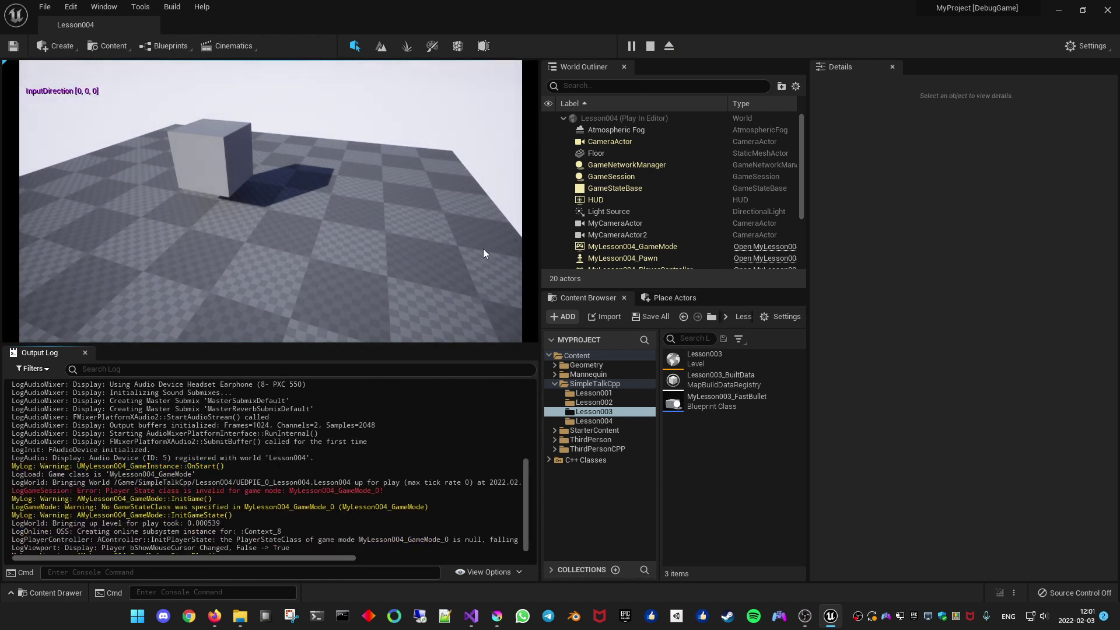
click(646, 49)
Open MyLesson004_PlayerController.cpp and add blank lines after Super::Tick in Tick.
key(alt+Tab)
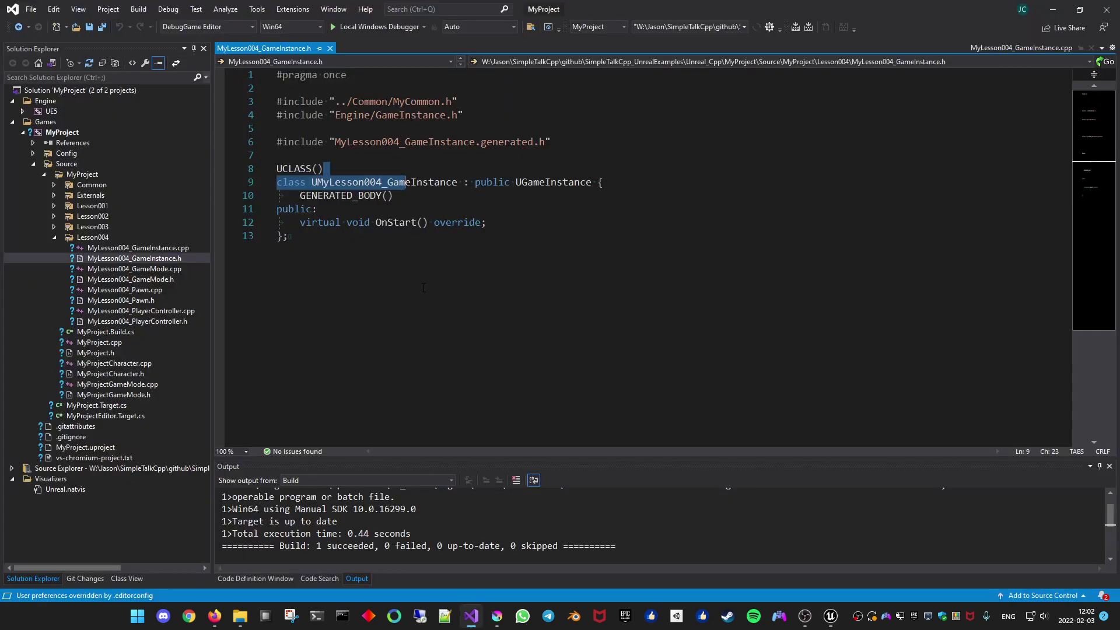
click(418, 235)
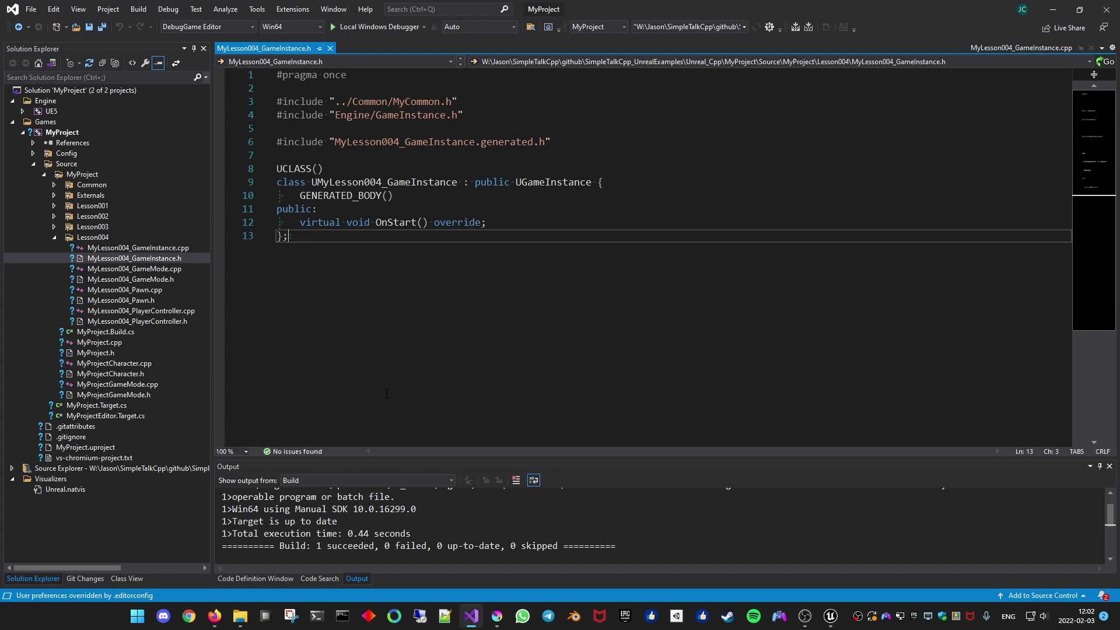
double_click(173, 312)
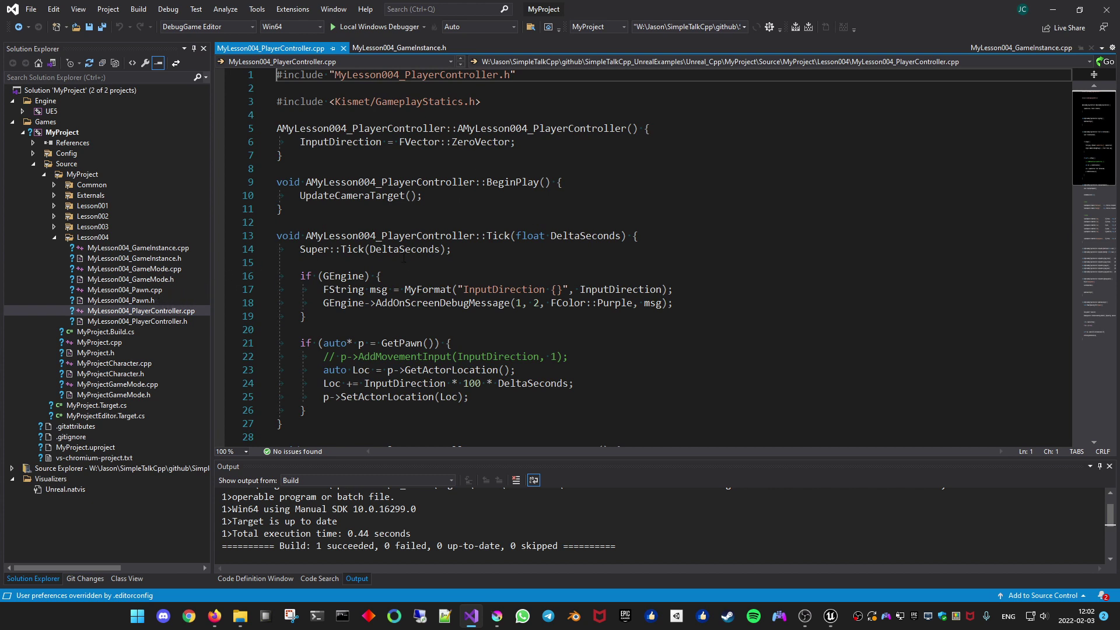
click(453, 262)
key(Return)
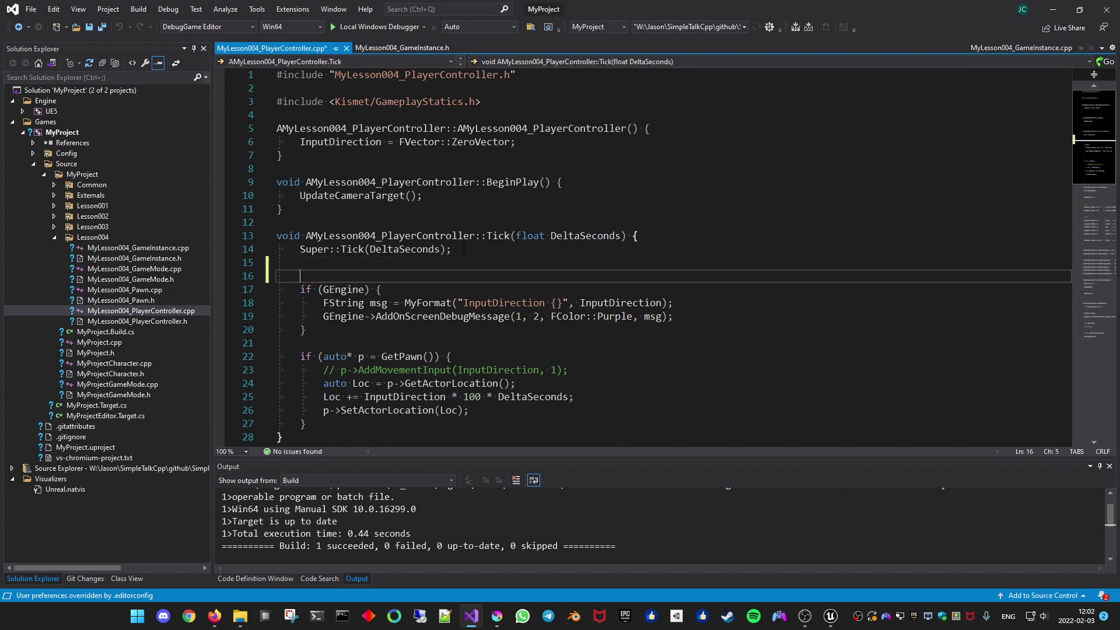
key(Return)
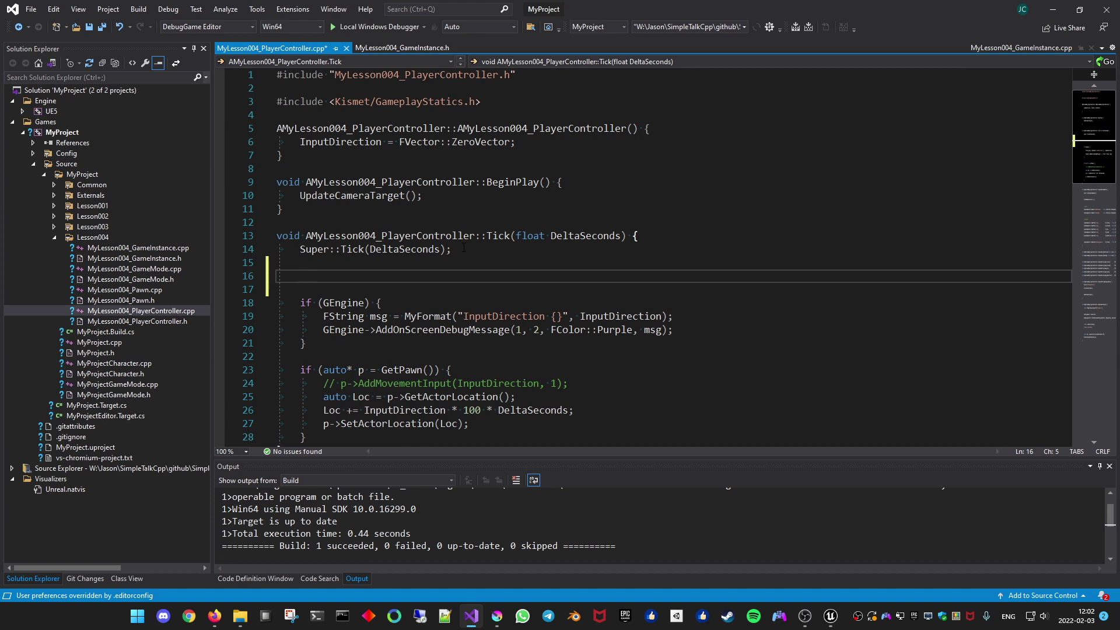
Write GetWorld()->GetGameInstance(); on the new line in Tick.
text(GetWorkd)
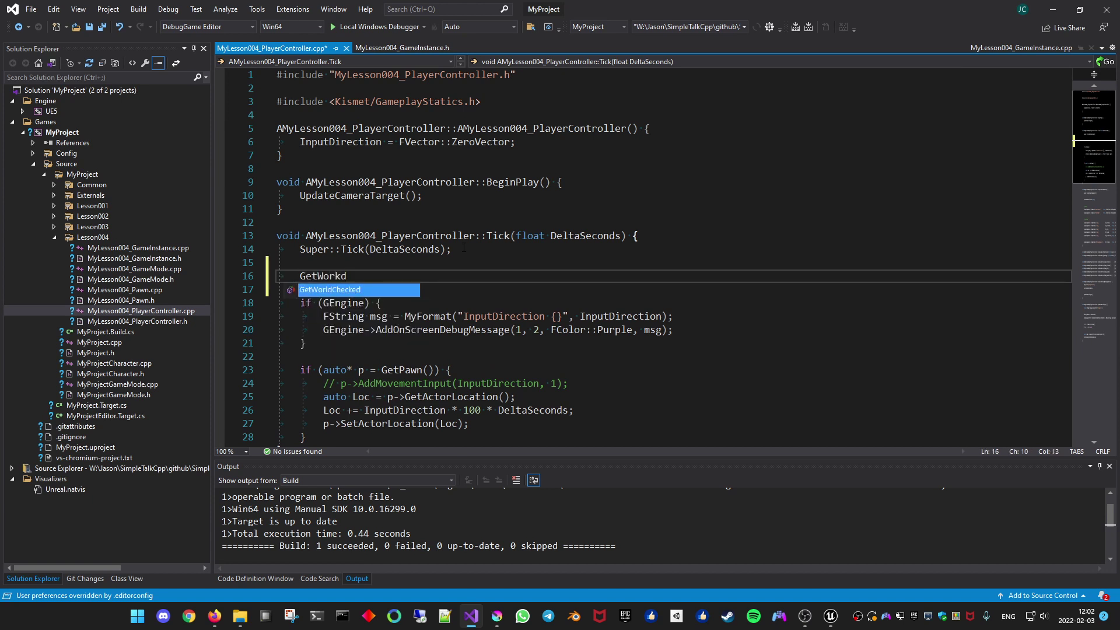
key(BackSpace)
key(BackSpace)
text(ld()->)
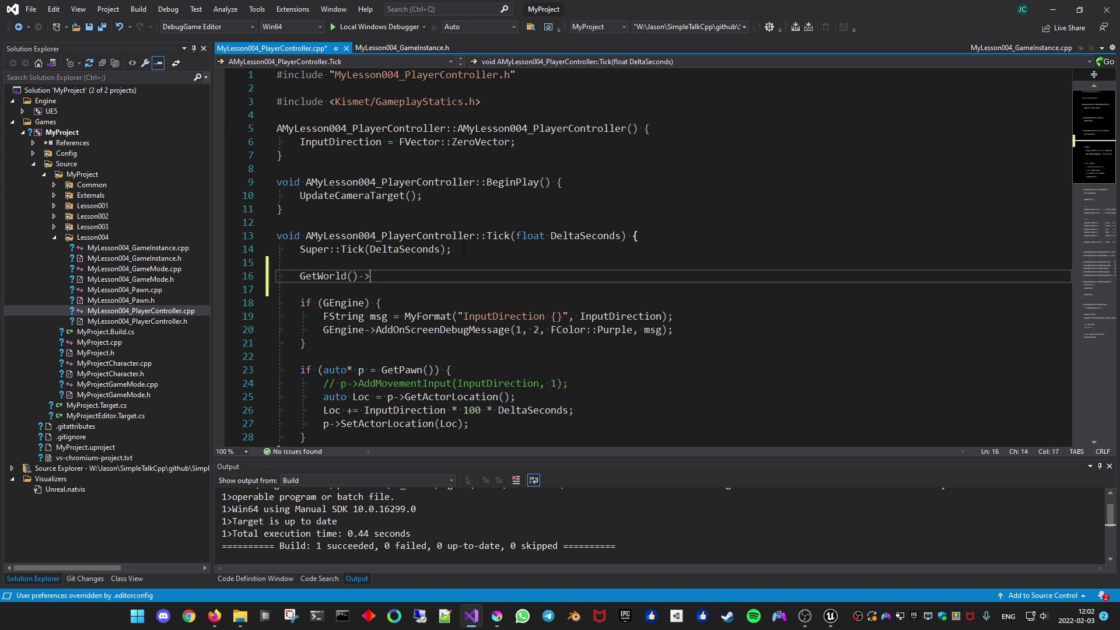
text(getGa)
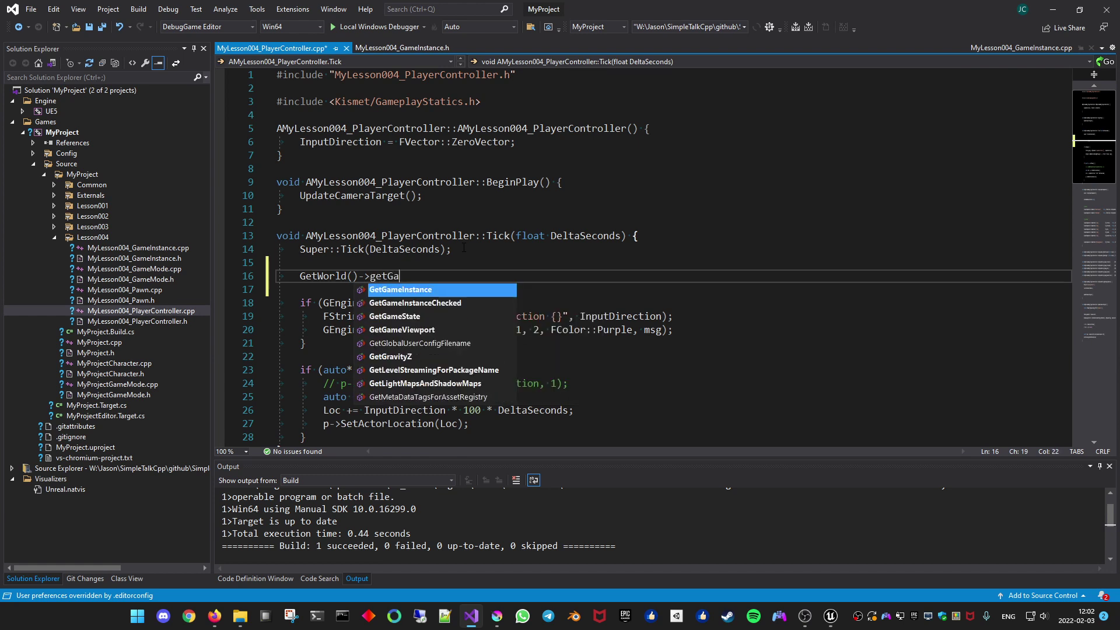
text(meI)
key(Tab)
text(())
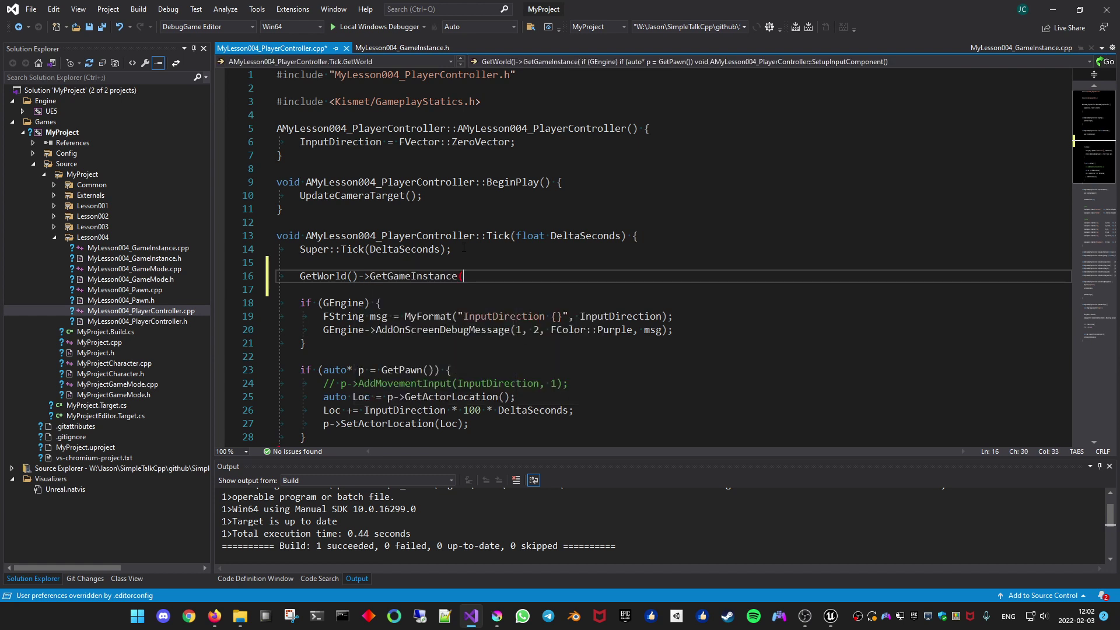
text(;)
Go to the GetGameInstance definition in World.h.
key(Home)
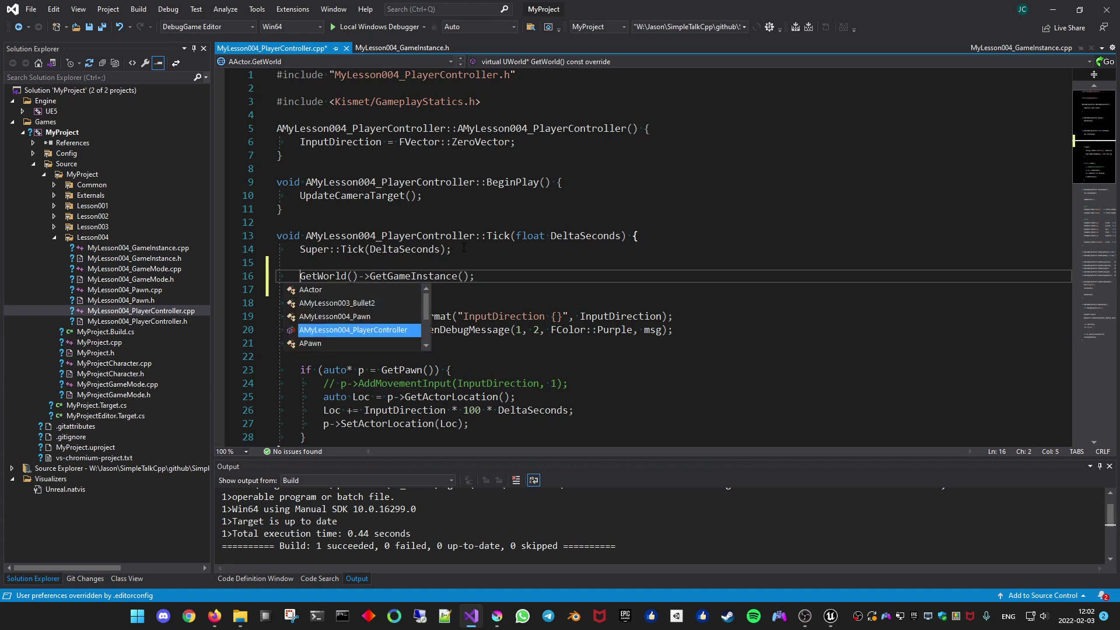
key(End)
key(Left)
key(Left)
key(Left)
key(Left)
key(F12)
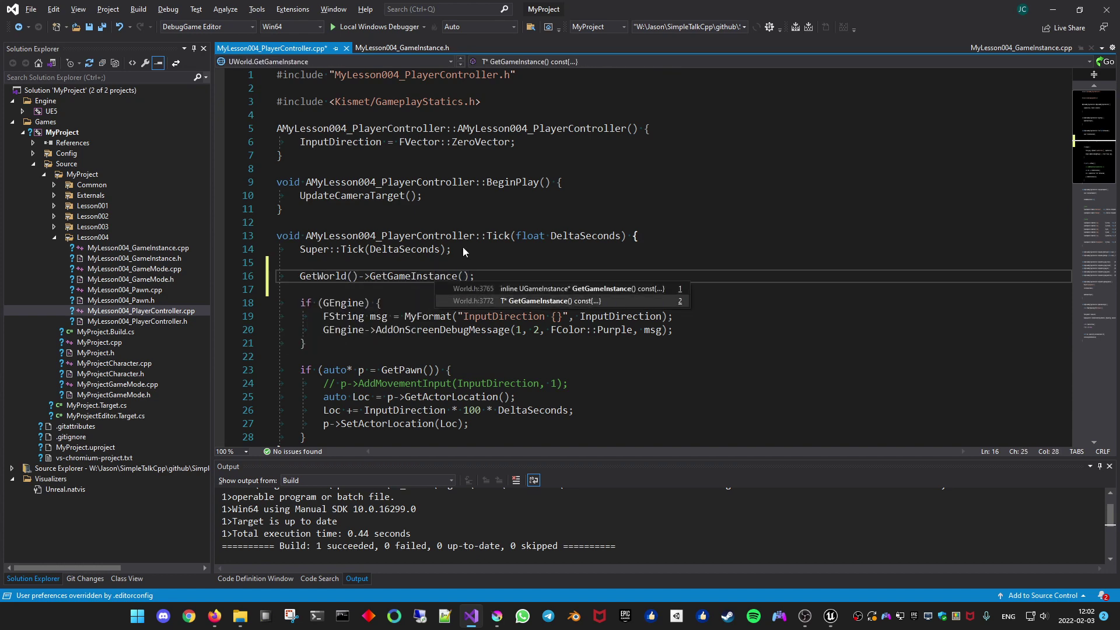
key(Return)
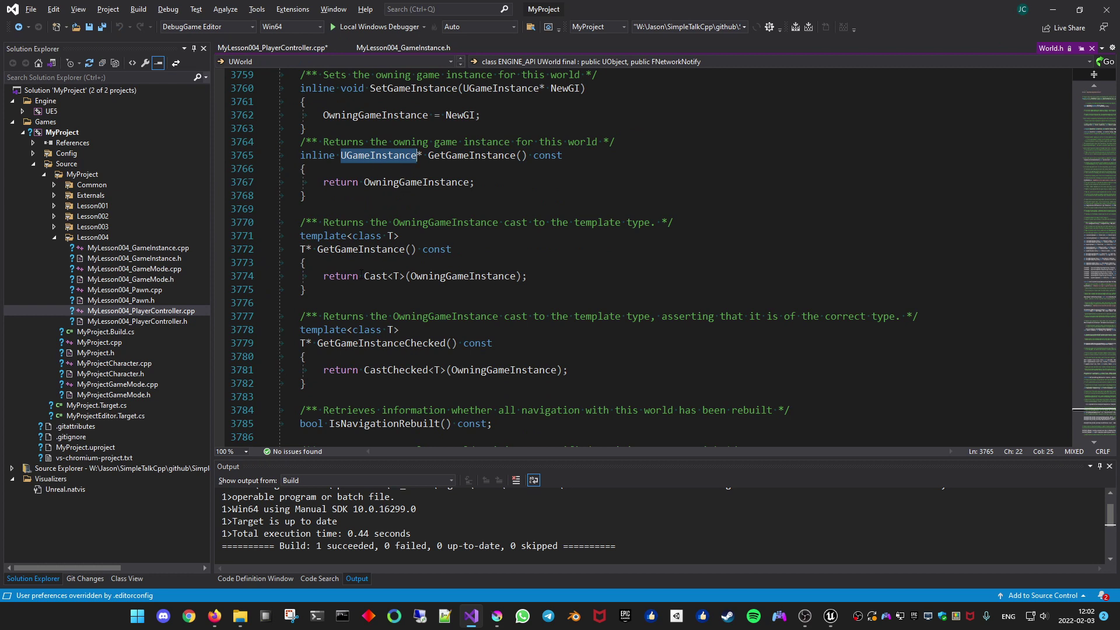
Inspect the templated GetGameInstance declaration, then return to the PlayerController source.
click(399, 276)
click(358, 249)
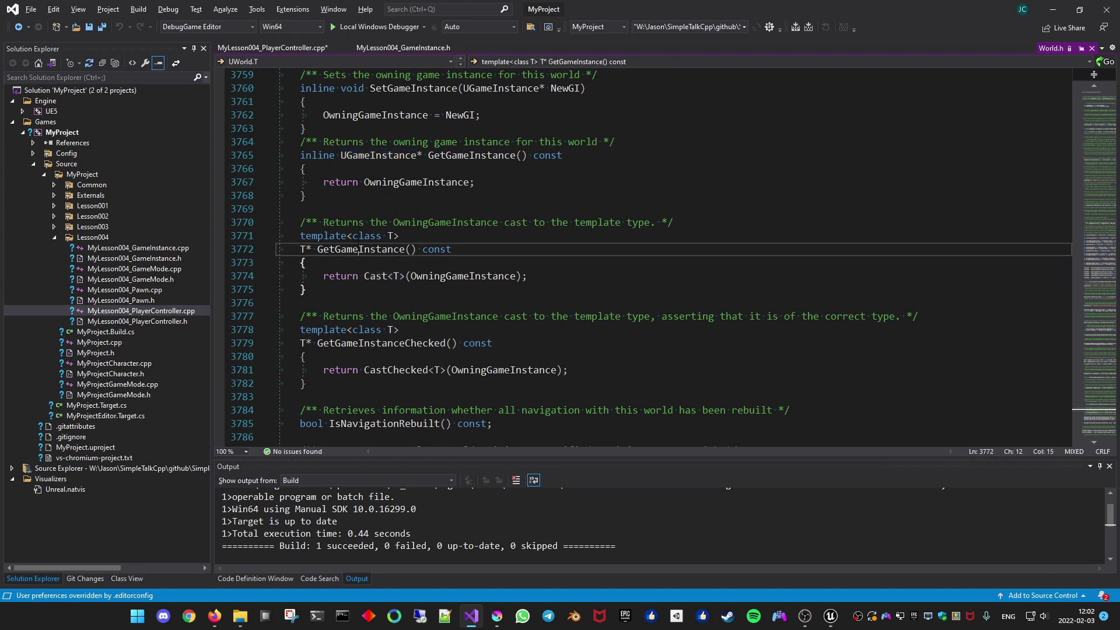
double_click(353, 249)
key(Down)
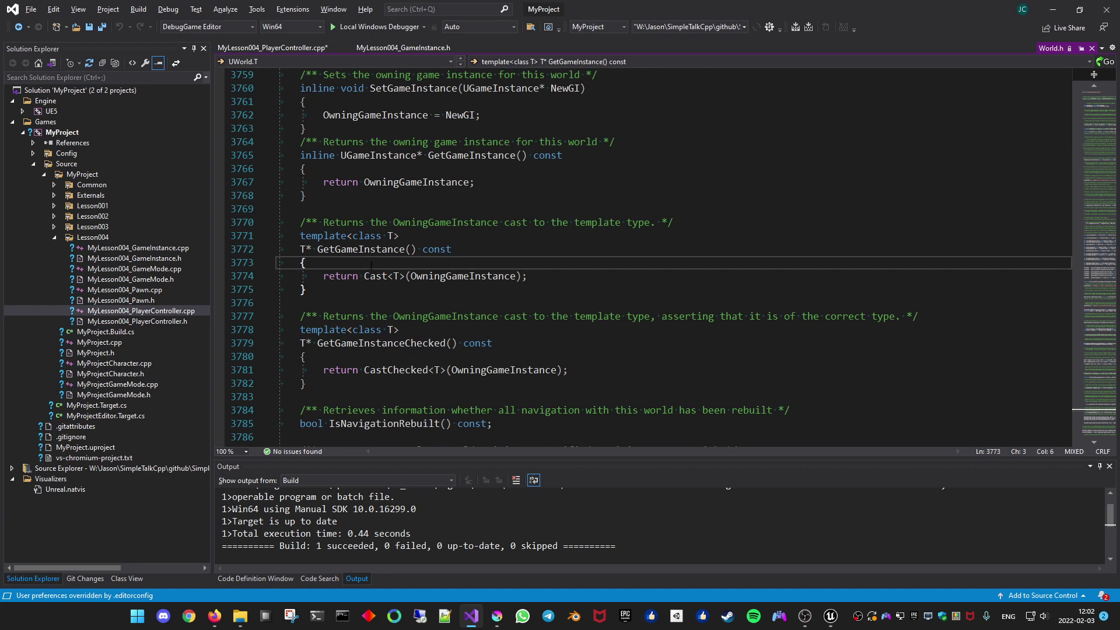
key(ctrl+minus)
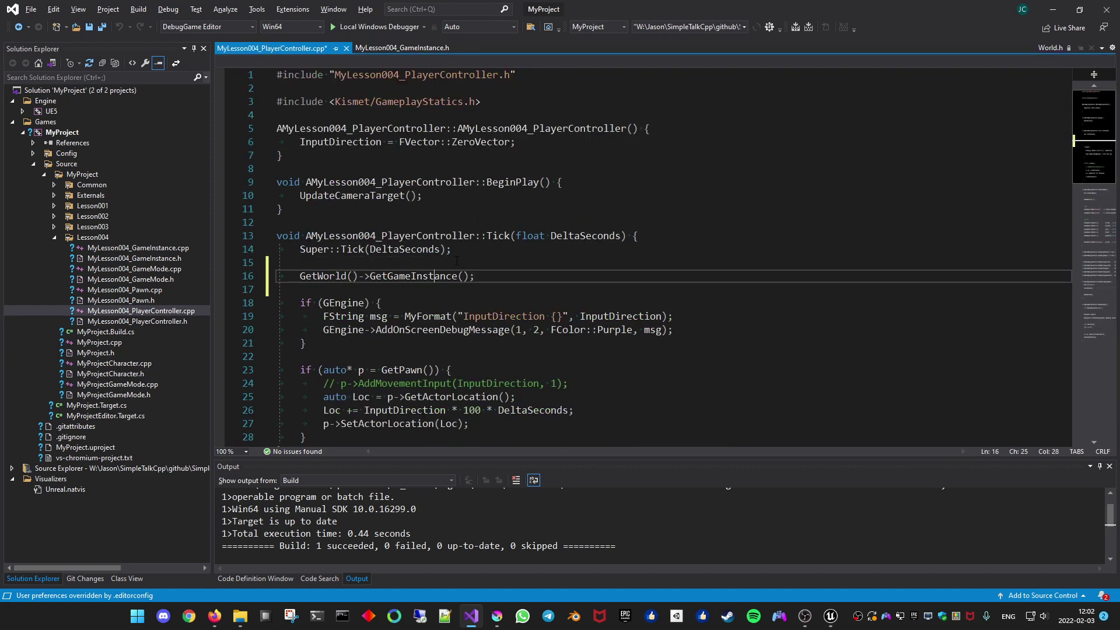
Complete the line as auto* Game = GetWorld()->GetGameInstanceChecked<UMyLesson004_GameInstance>();, saving along the way.
text(<)
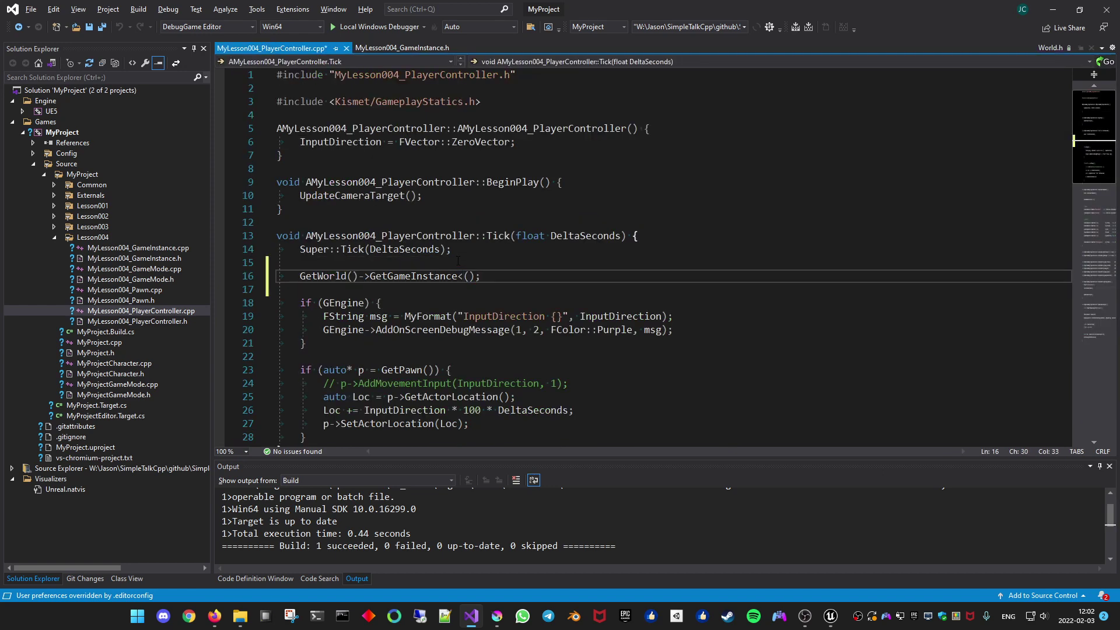
text(My)
key(BackSpace)
key(BackSpace)
text(UMyL)
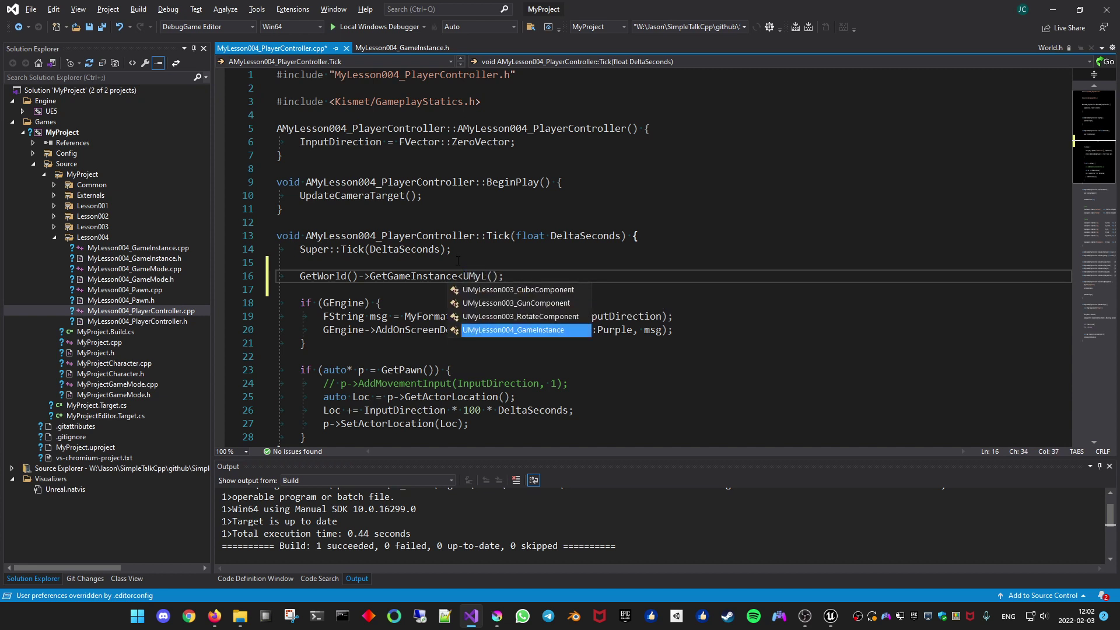
key(Tab)
text(>)
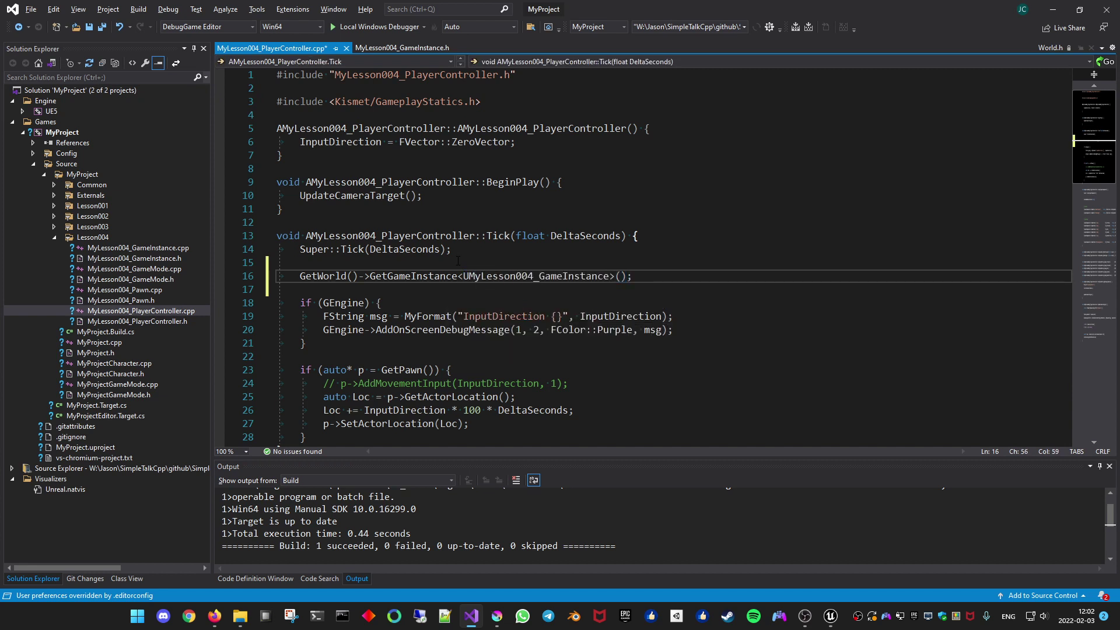
key(Home)
text(auto* )
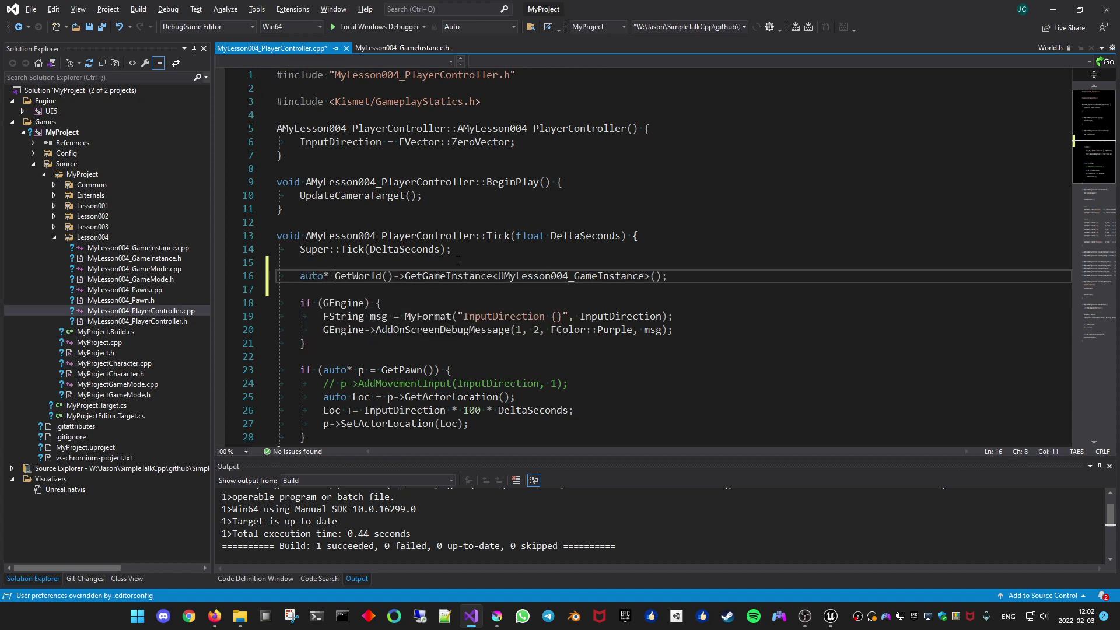
text(Game =)
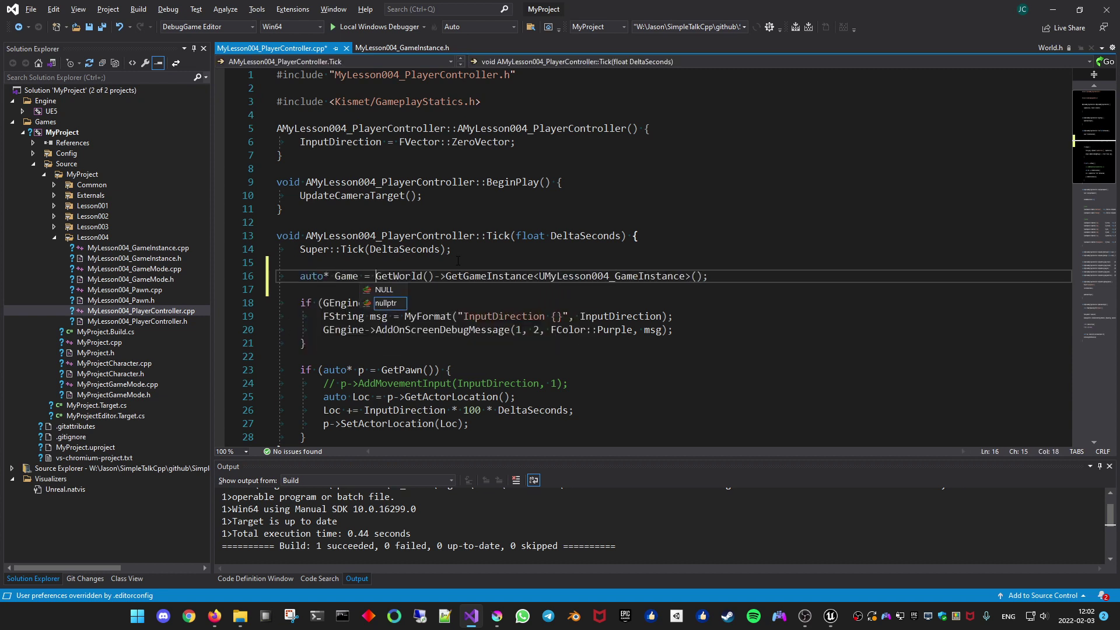
key(ctrl+s)
key(Right)
key(Right)
key(Right)
key(Right)
key(Right)
key(Right)
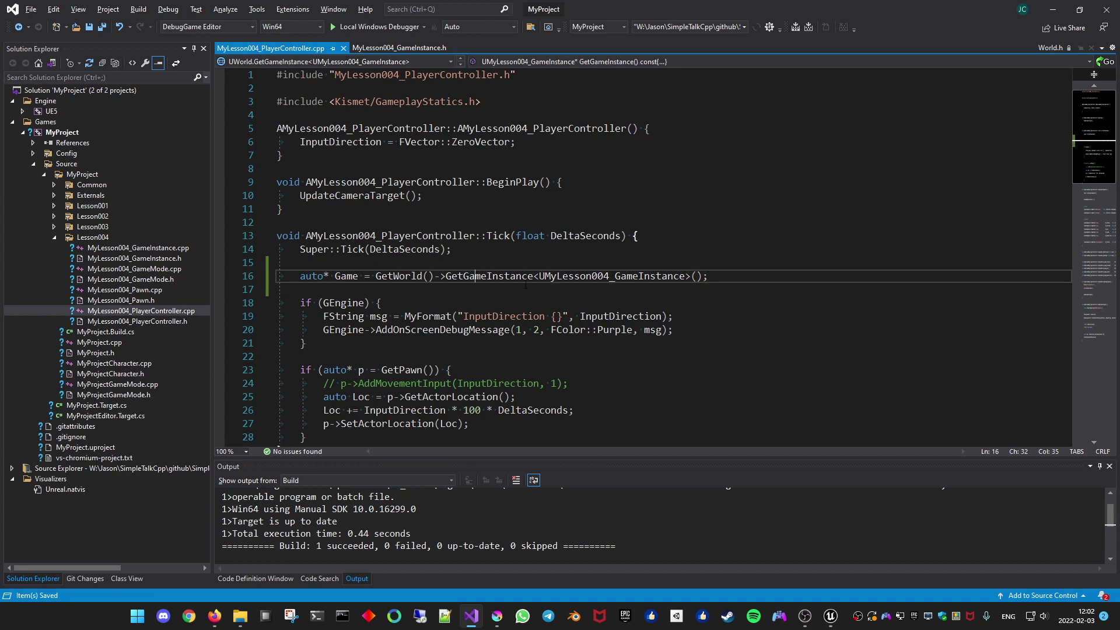
text(Chec)
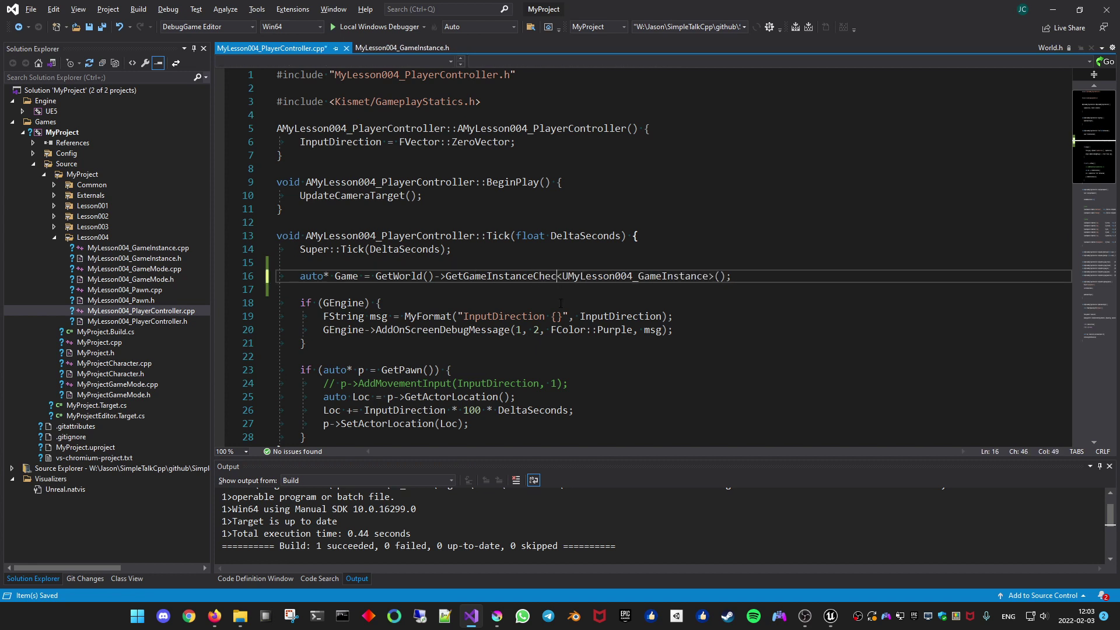
text(ked)
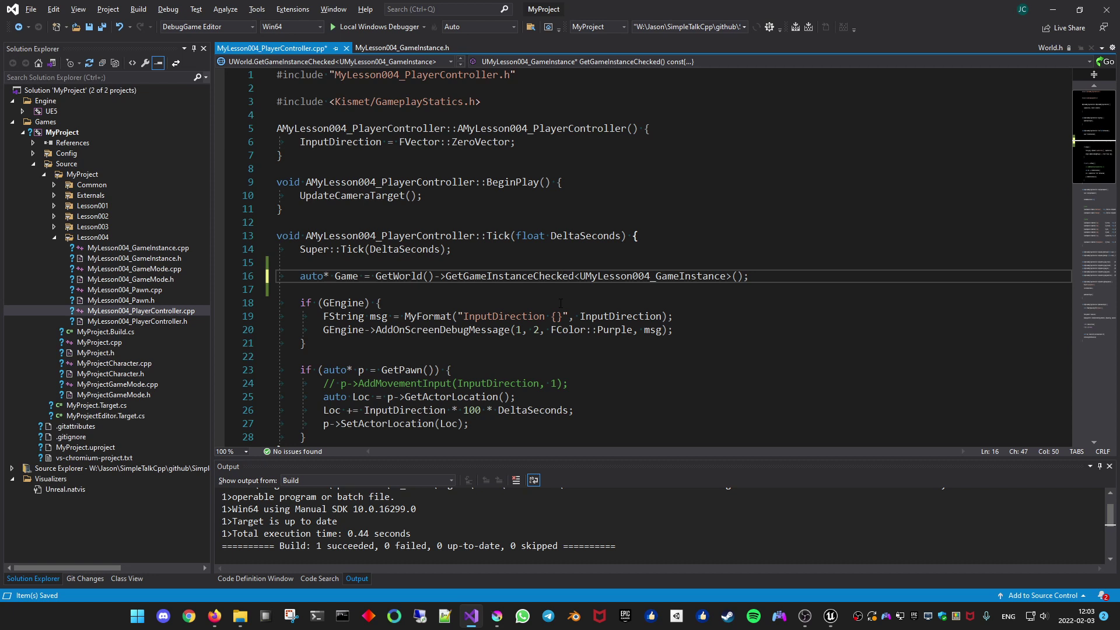
Inspect the GetGameInstanceChecked definition and its CastChecked call.
key(F12)
scroll(418, 350, down, 1)
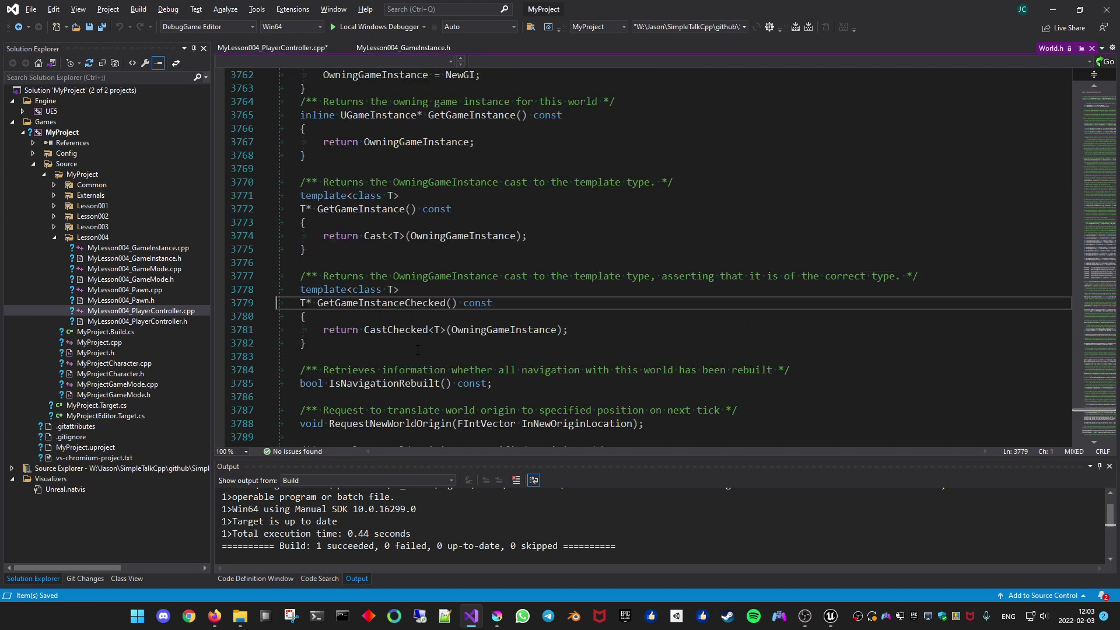
drag(388, 330, 430, 330)
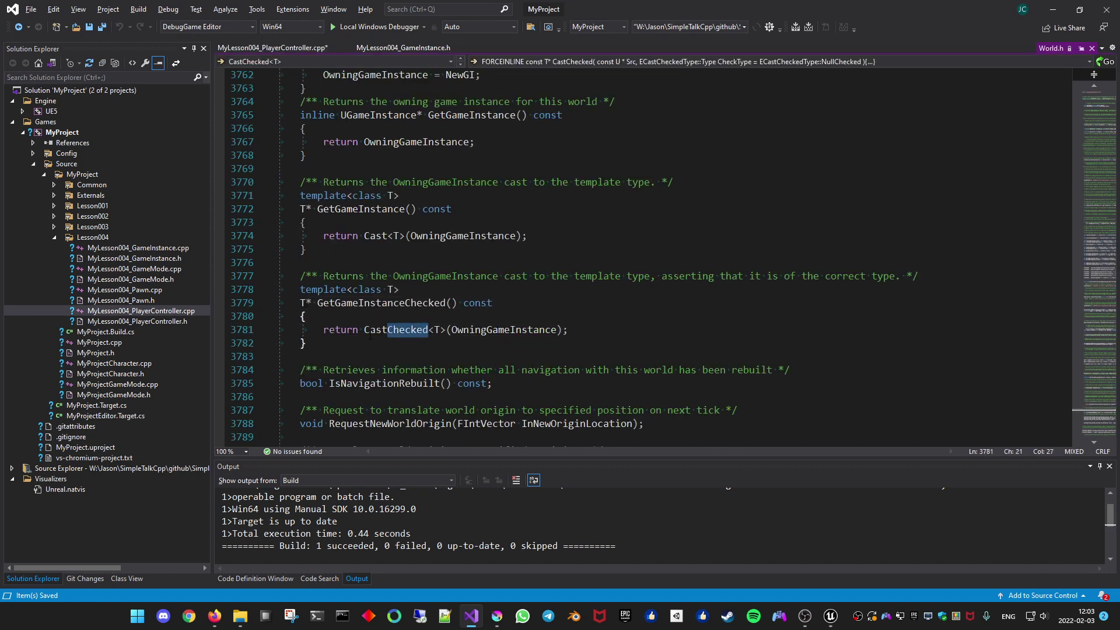
key(ctrl+minus)
key(ctrl+minus)
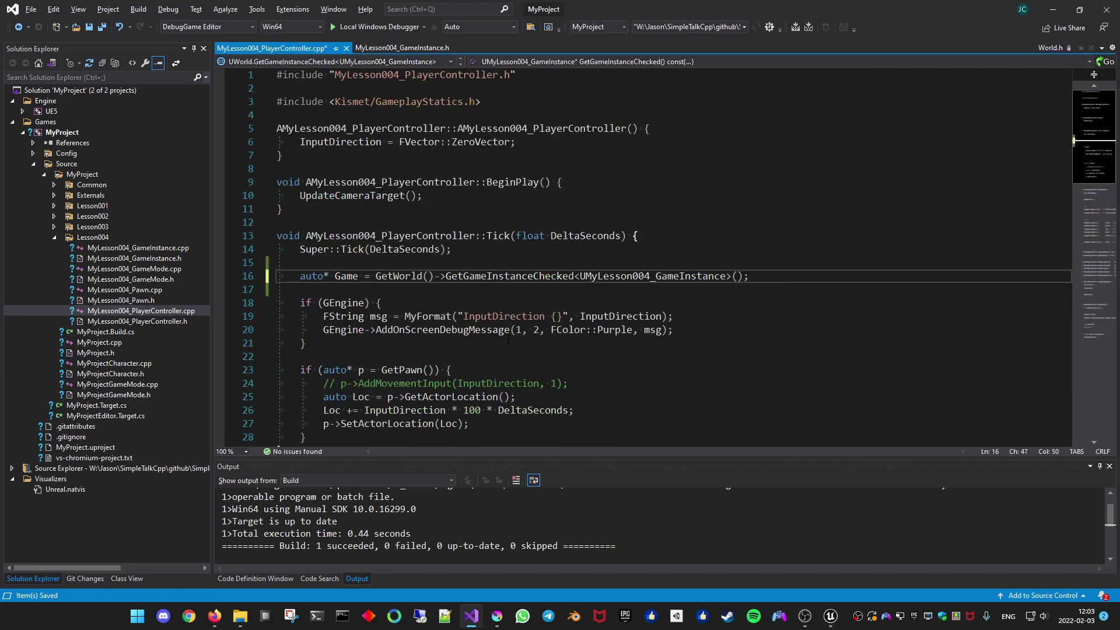
Comment out line 16 with //, save, and switch to Unreal Editor.
key(ctrl+minus)
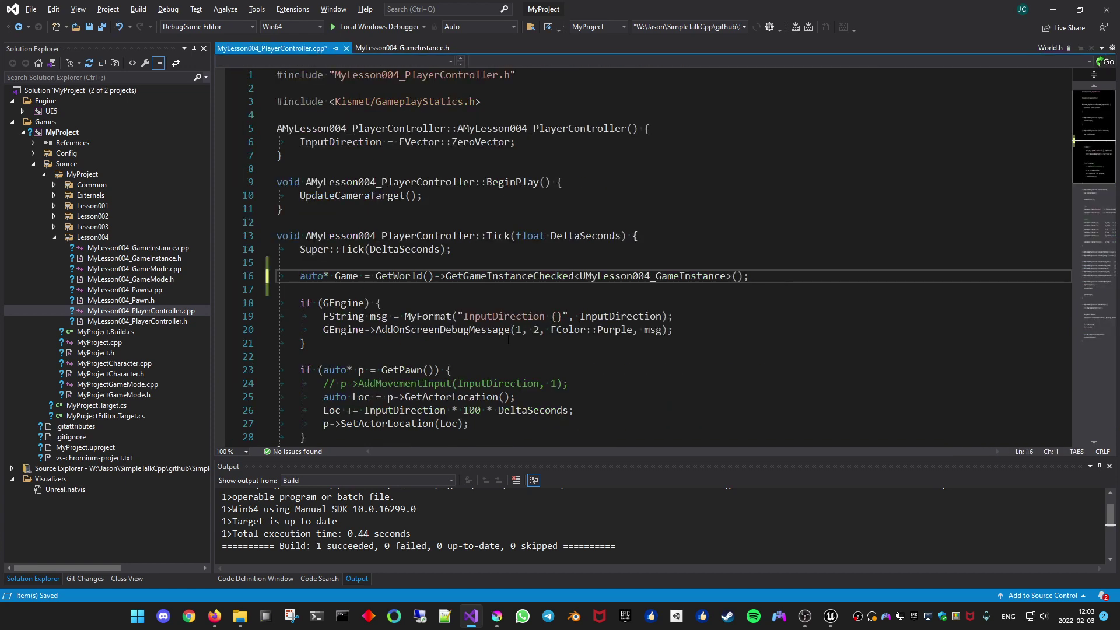
text(//)
key(ctrl+s)
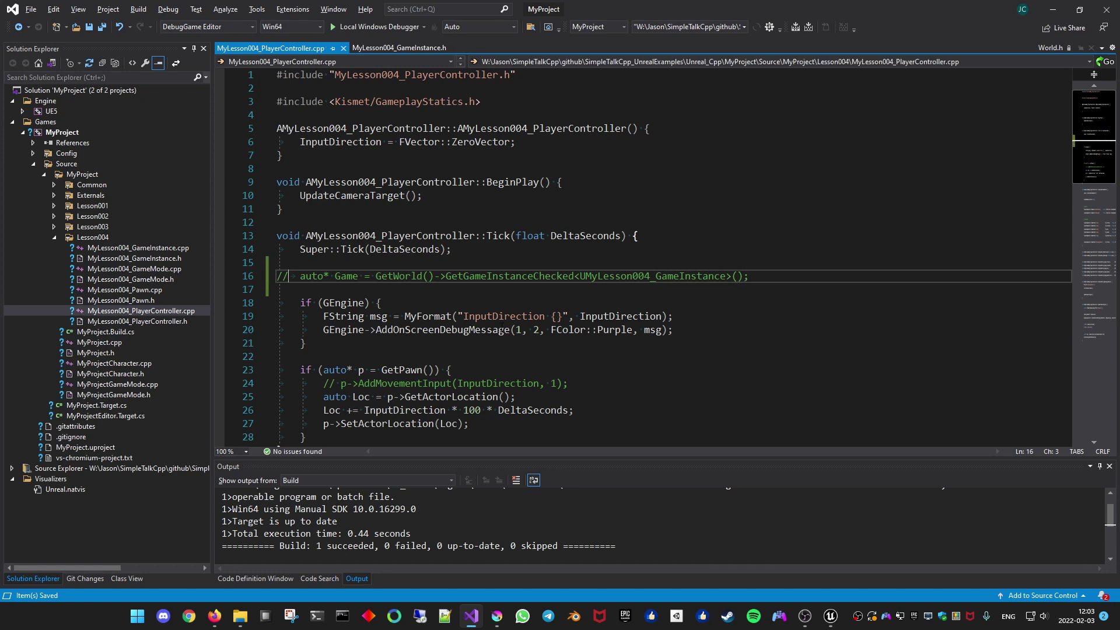
key(alt+Tab)
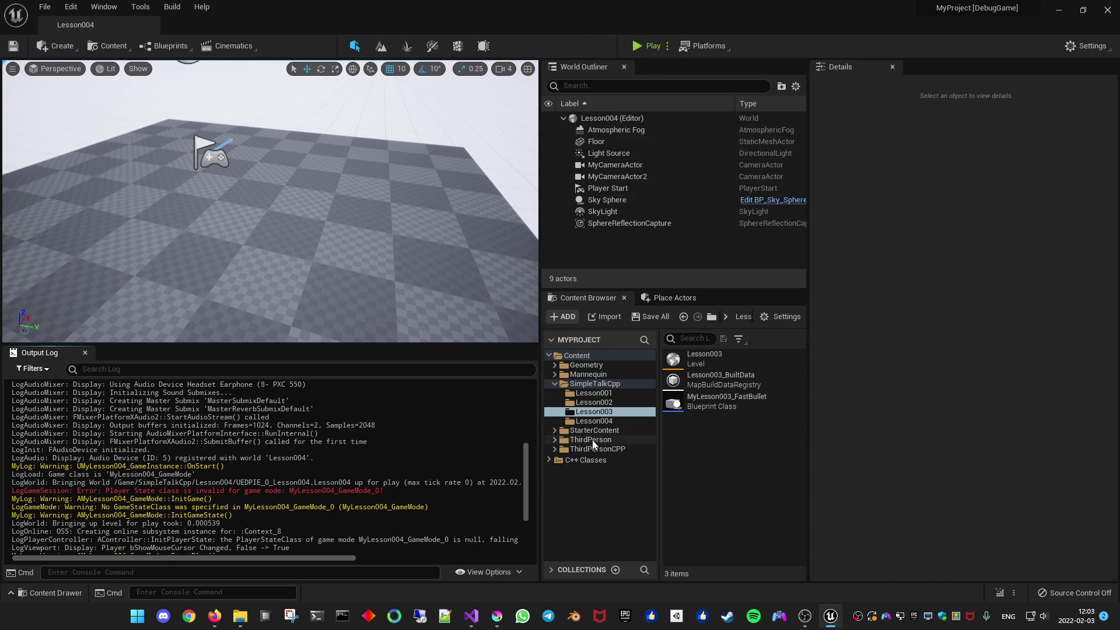
Open World Settings for Lesson004 and expand the Selected GameMode rows.
click(595, 420)
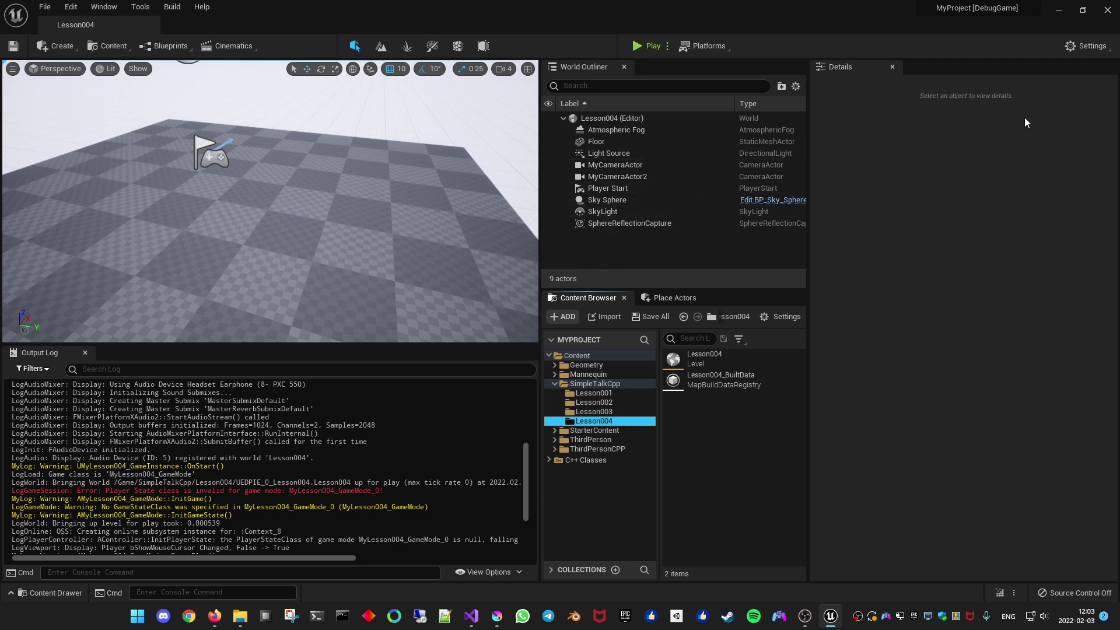
click(1073, 46)
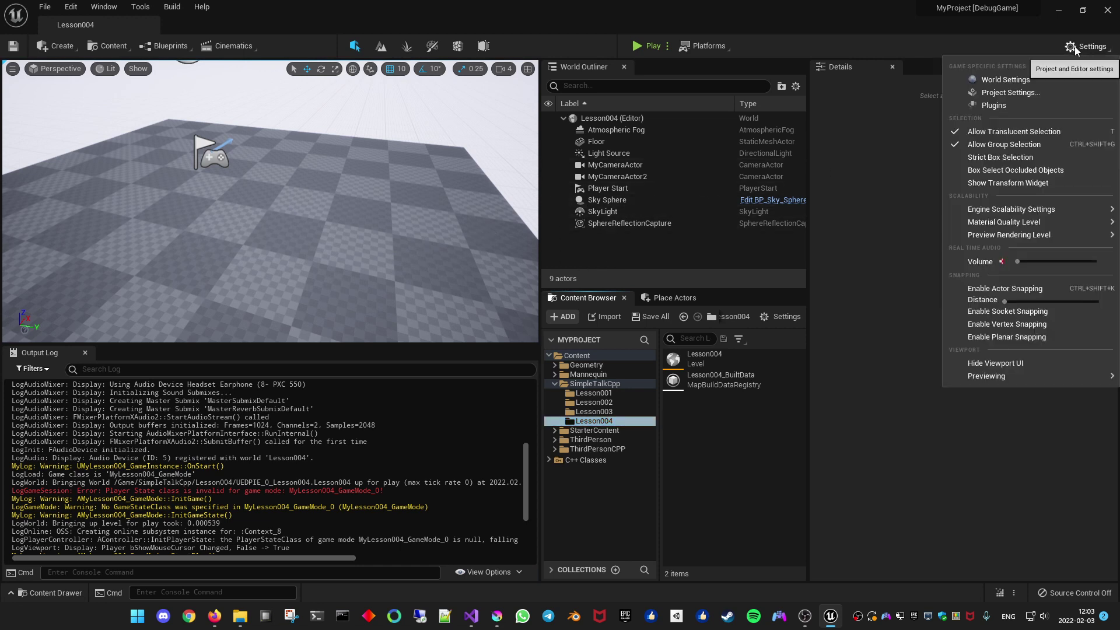
click(996, 84)
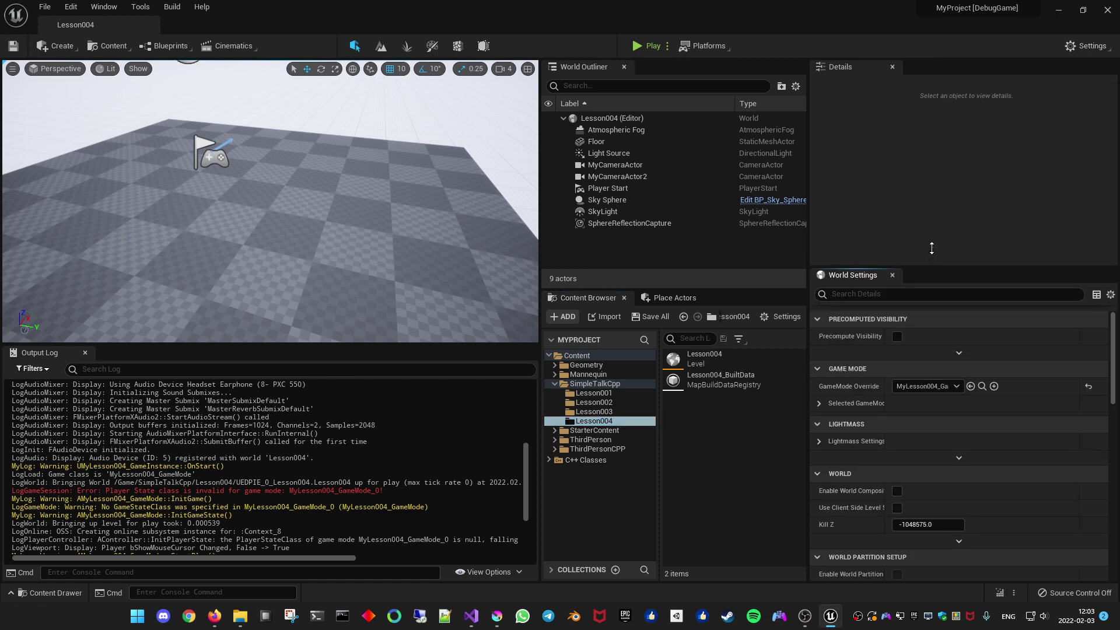
drag(921, 267, 920, 211)
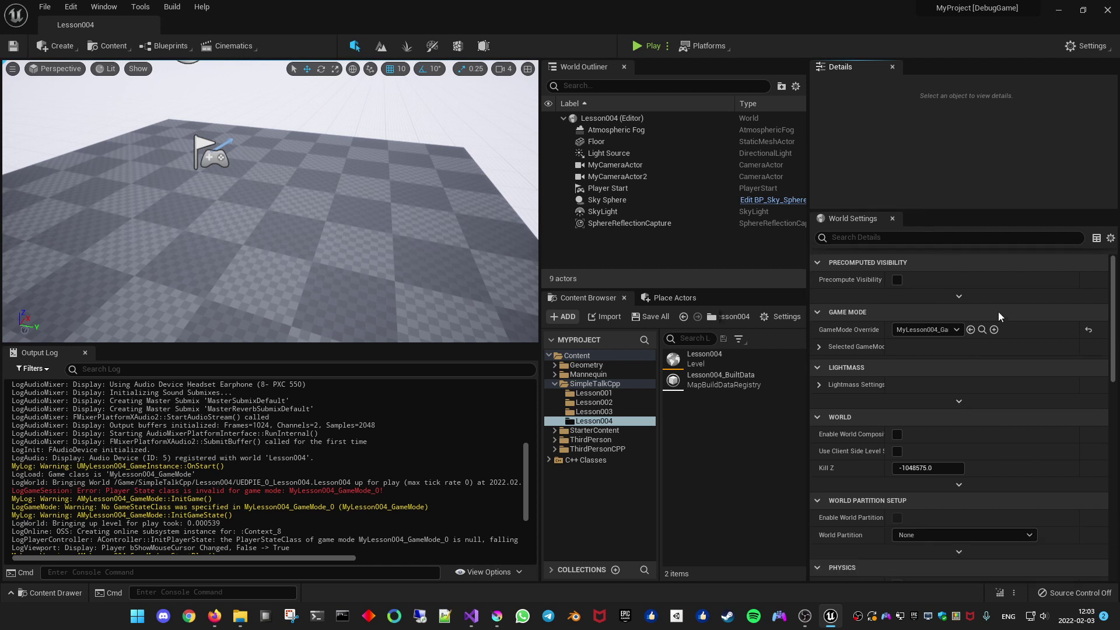
click(1089, 332)
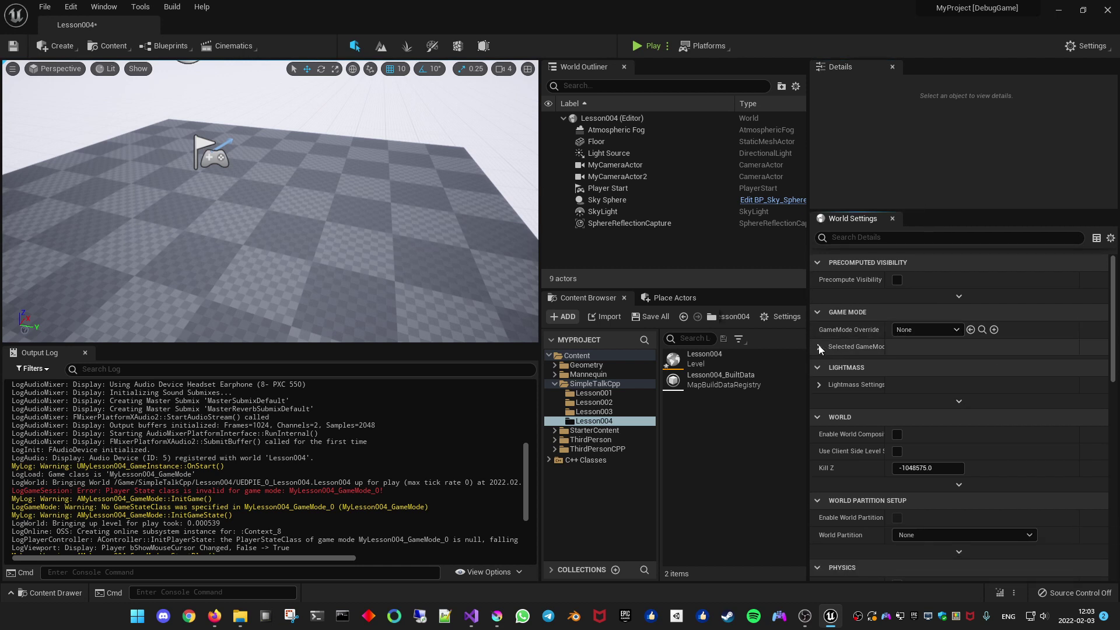
click(846, 347)
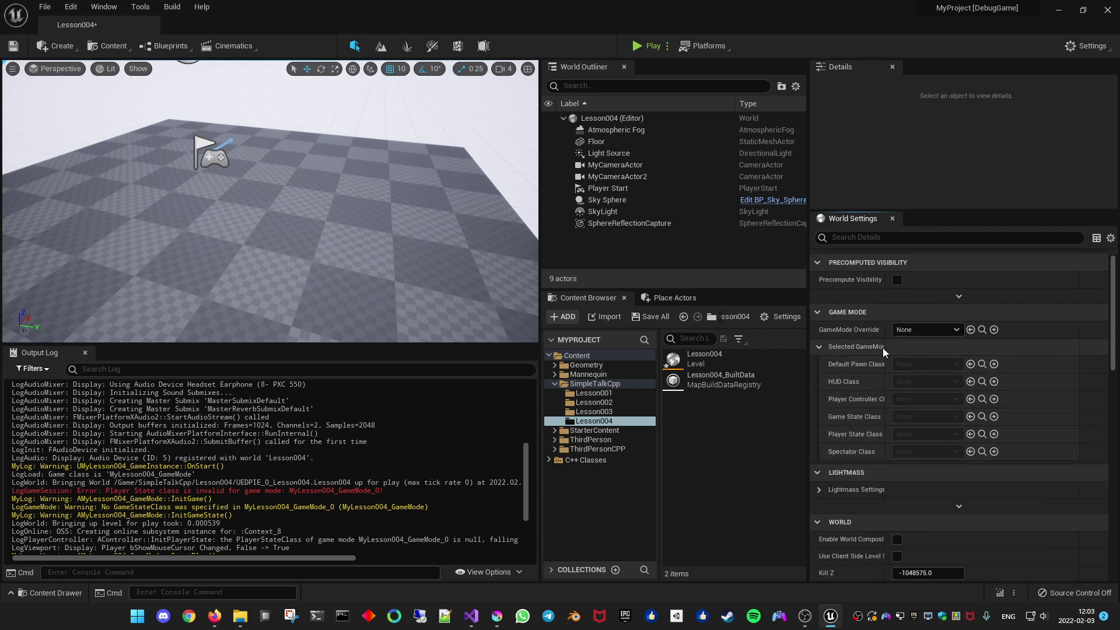
click(884, 347)
click(873, 352)
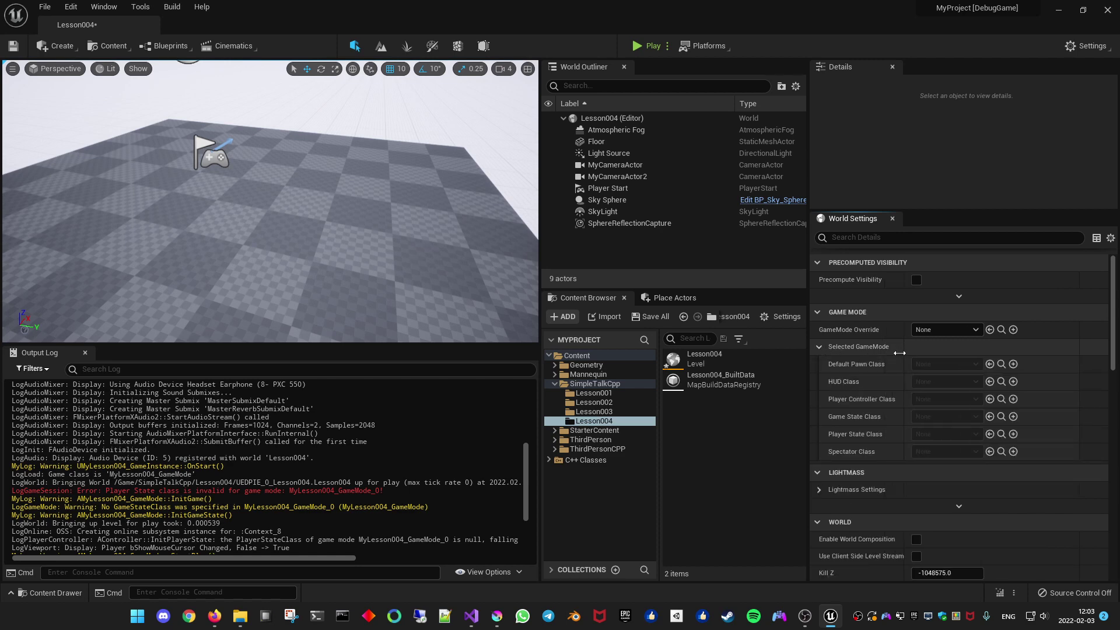
drag(885, 351, 919, 351)
Set GameMode Override to MyLesson004_GameMode, save the level, and open MyLesson004_GameMode.h.
click(990, 331)
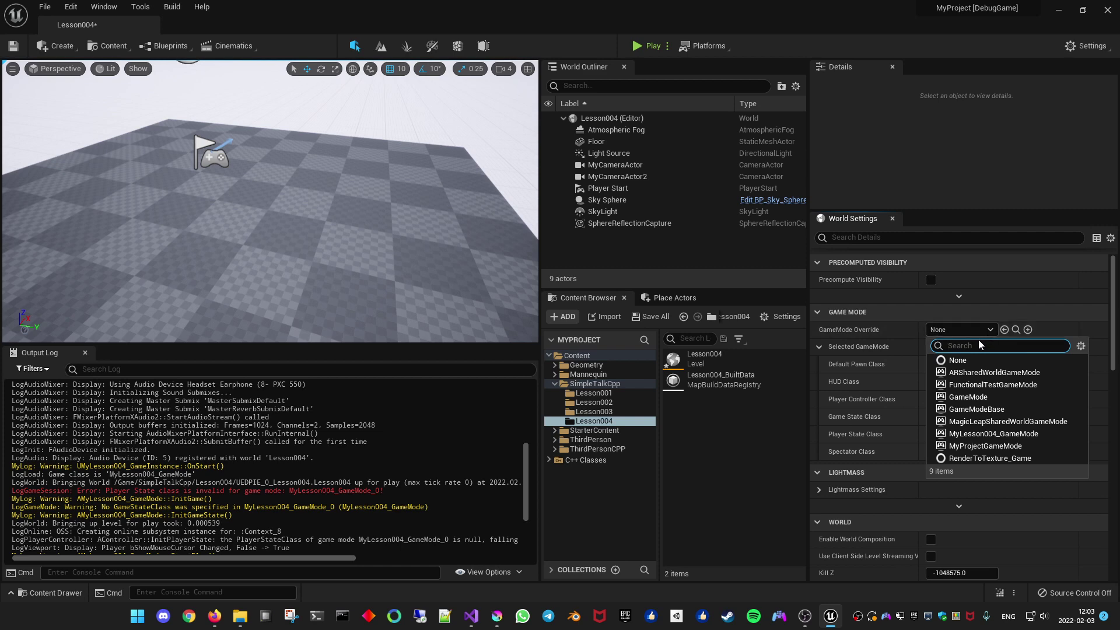
click(976, 401)
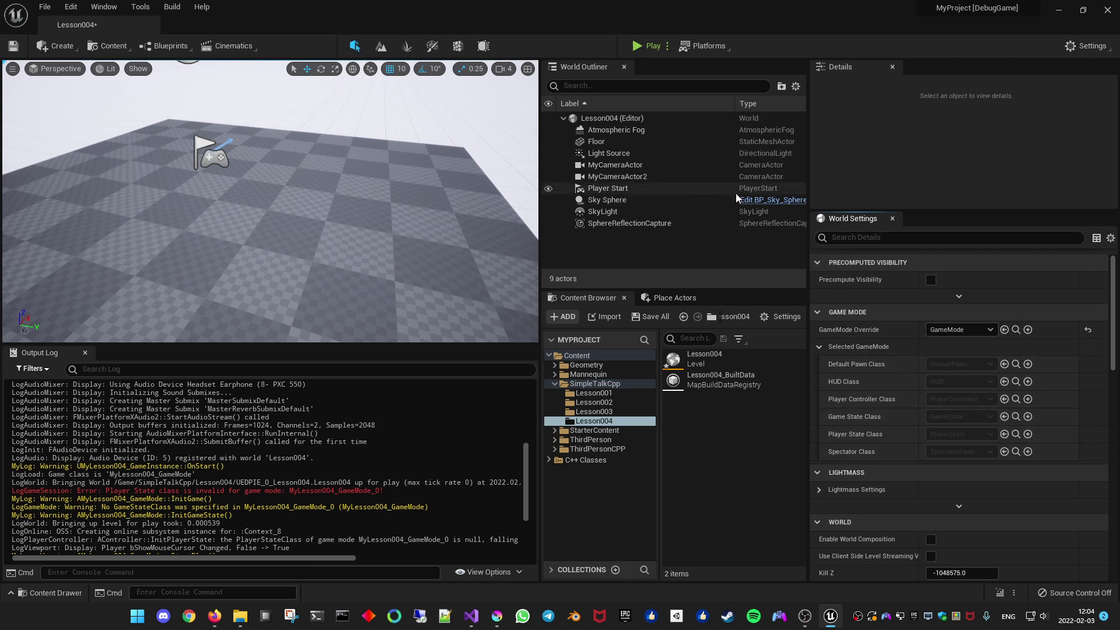
click(992, 331)
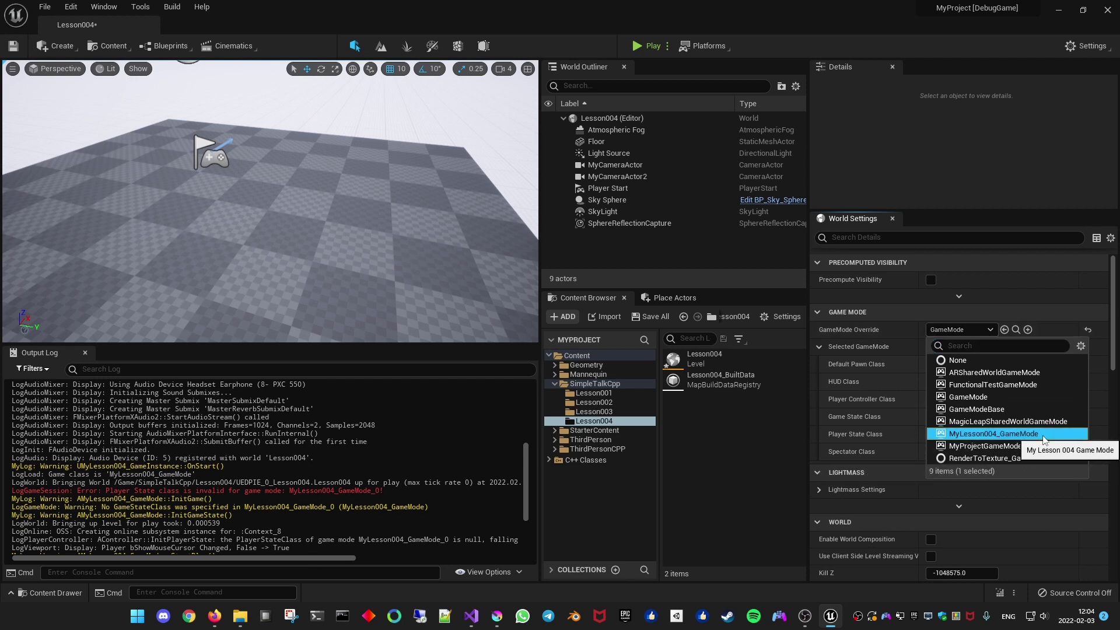
click(1043, 439)
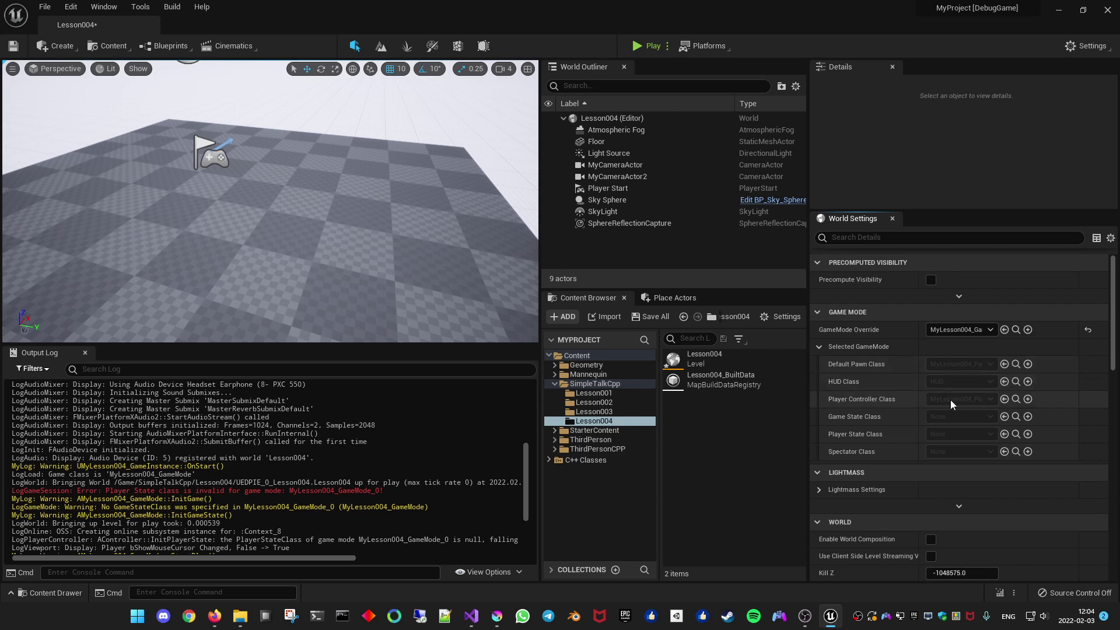
click(8, 42)
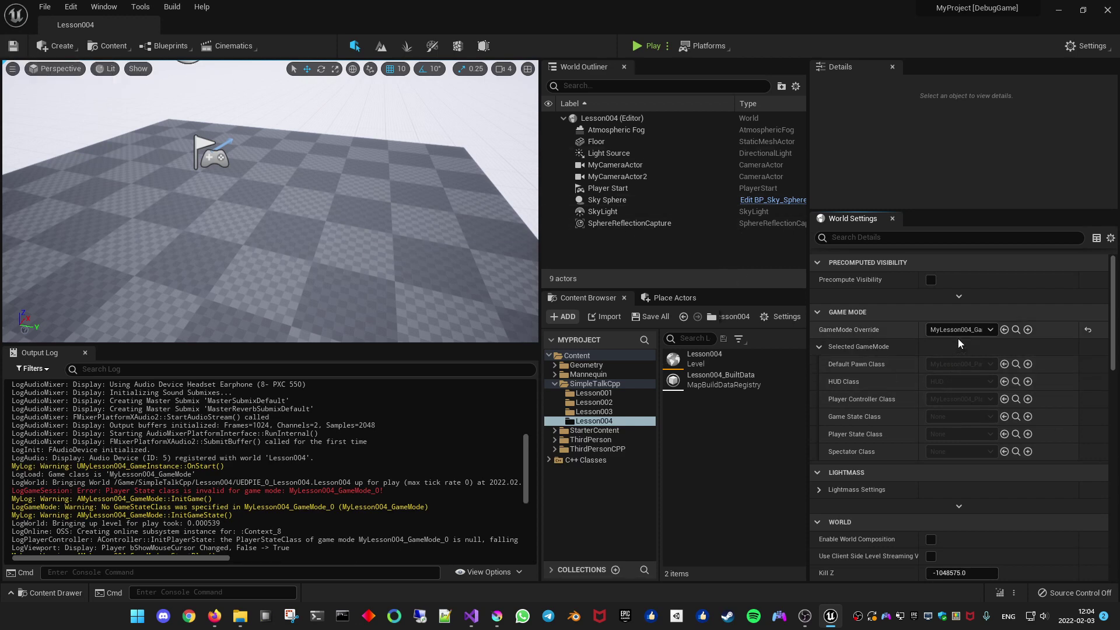
key(alt+Tab)
double_click(131, 279)
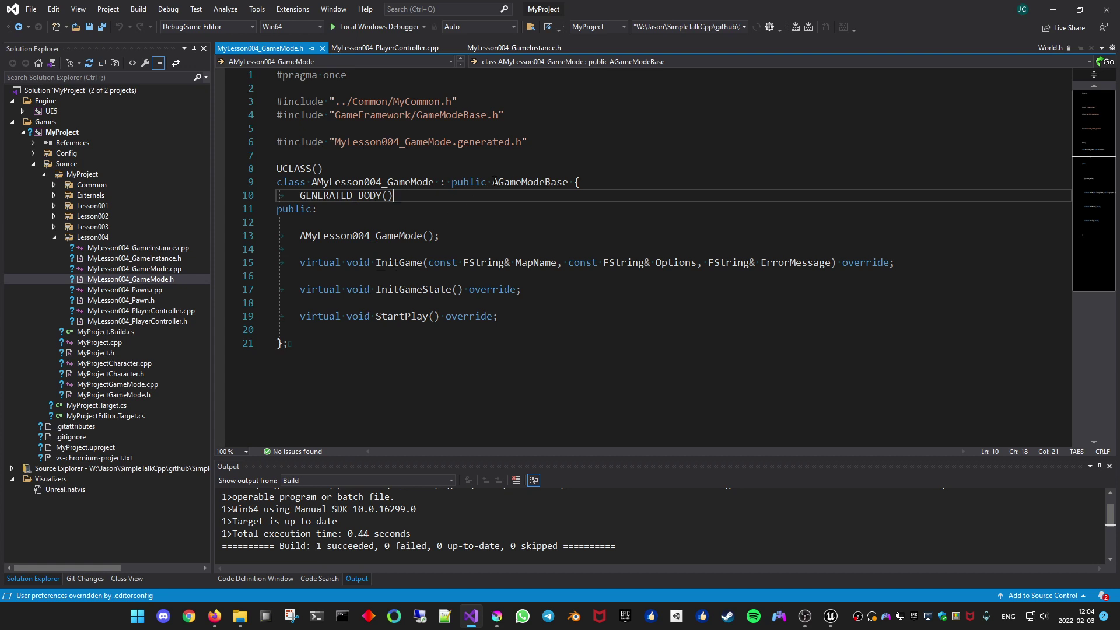
Inspect the AGameModeBase parent class and the InitGame definition in the cpp.
click(510, 182)
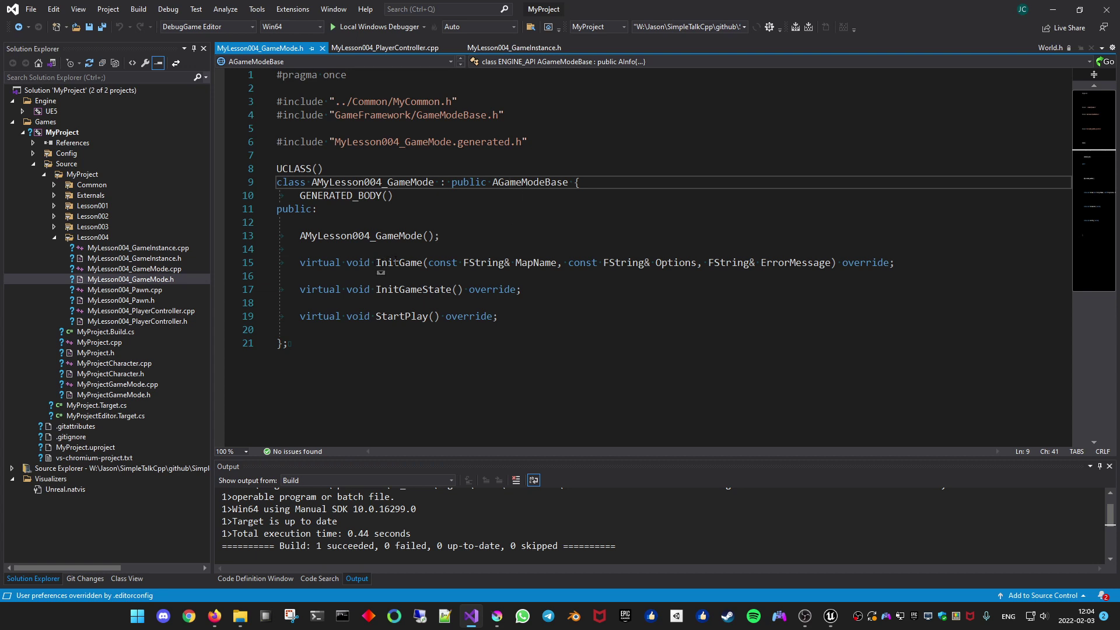
ctrl+click(392, 266)
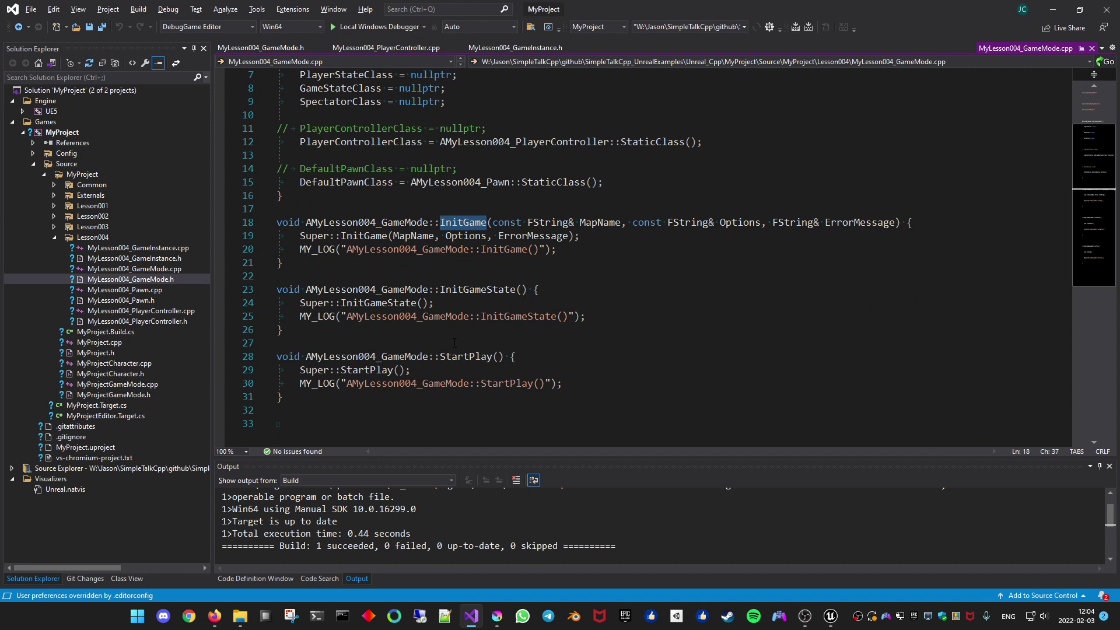
scroll(455, 342, down, 1)
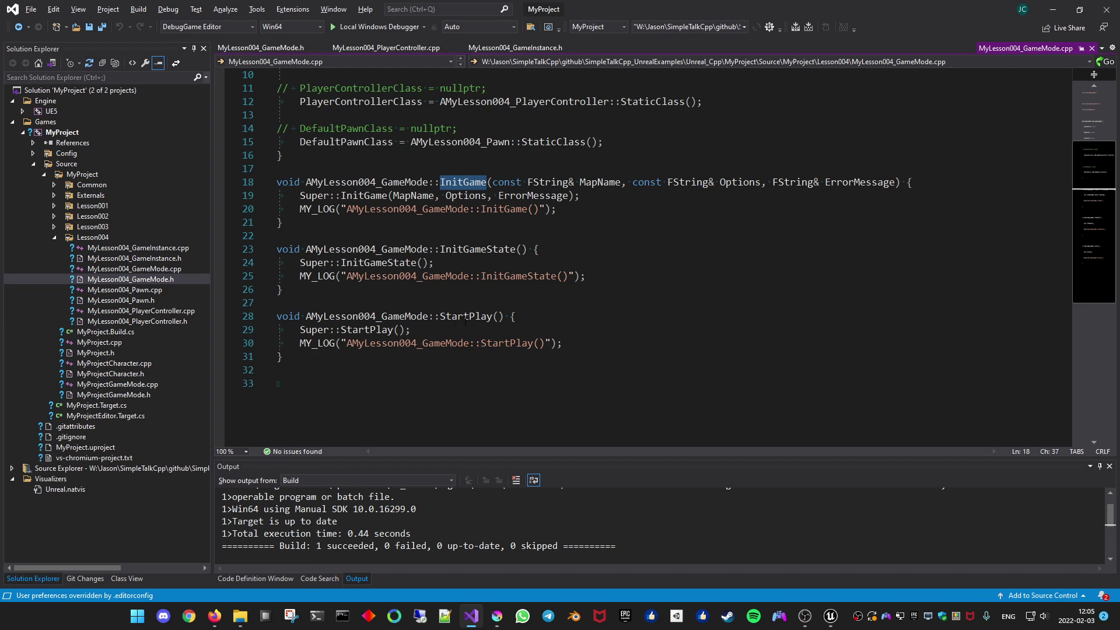
scroll(502, 348, up, 3)
Uncomment the nullptr PlayerControllerClass and DefaultPawnClass lines, comment out the StaticClass ones, save, and build.
click(565, 208)
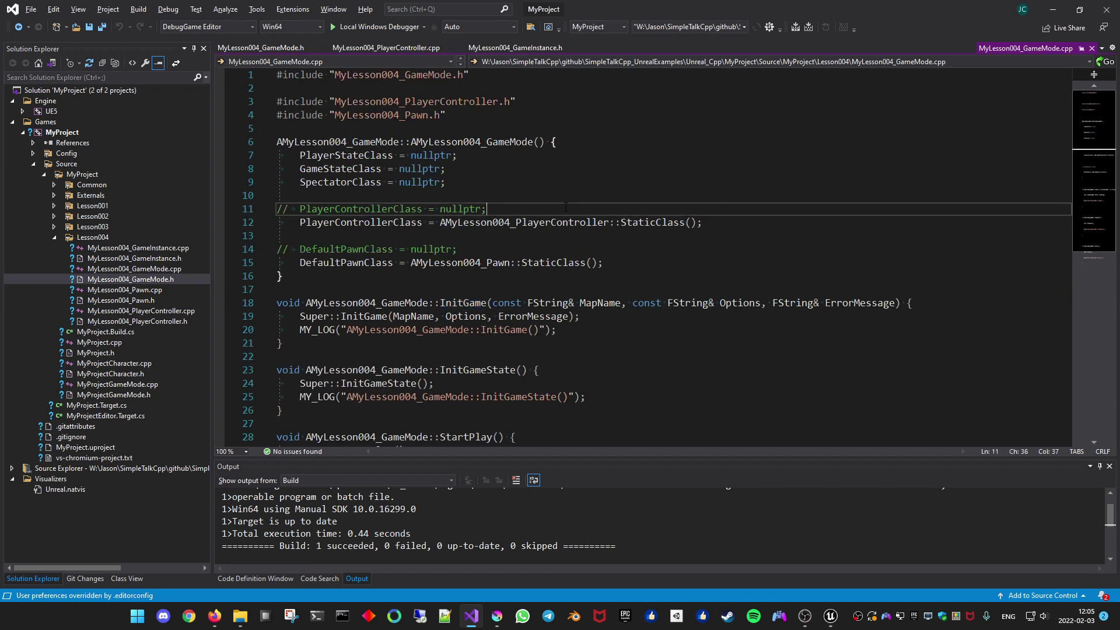
key(ctrl+k)
key(ctrl+u)
key(Down)
key(Down)
key(Down)
key(ctrl+k)
key(ctrl+u)
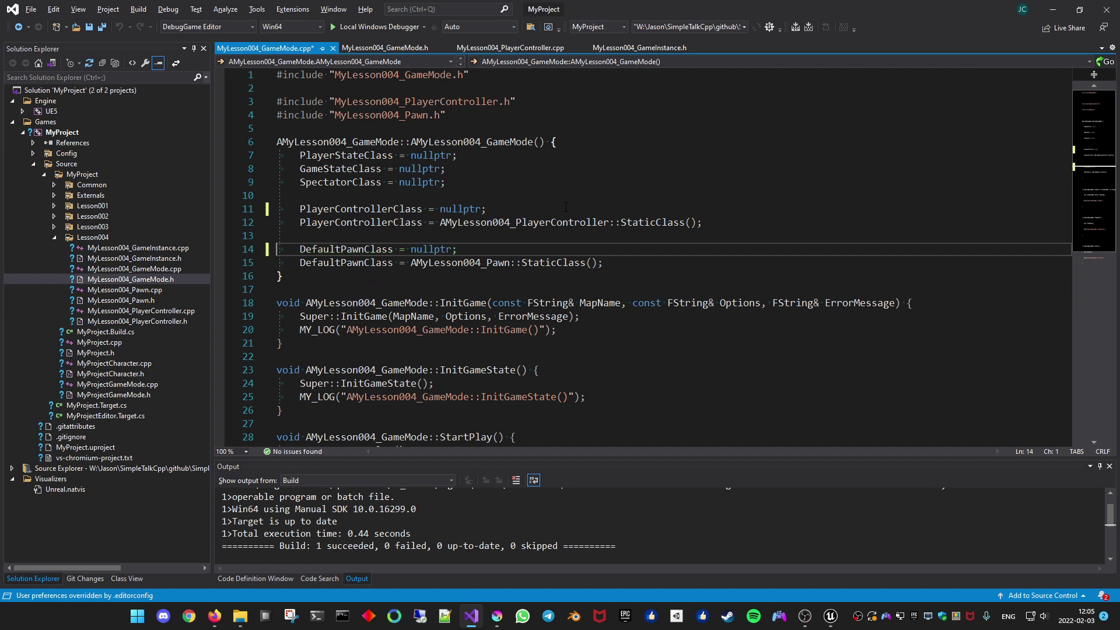
key(Down)
text(//)
key(Up)
key(Up)
key(Up)
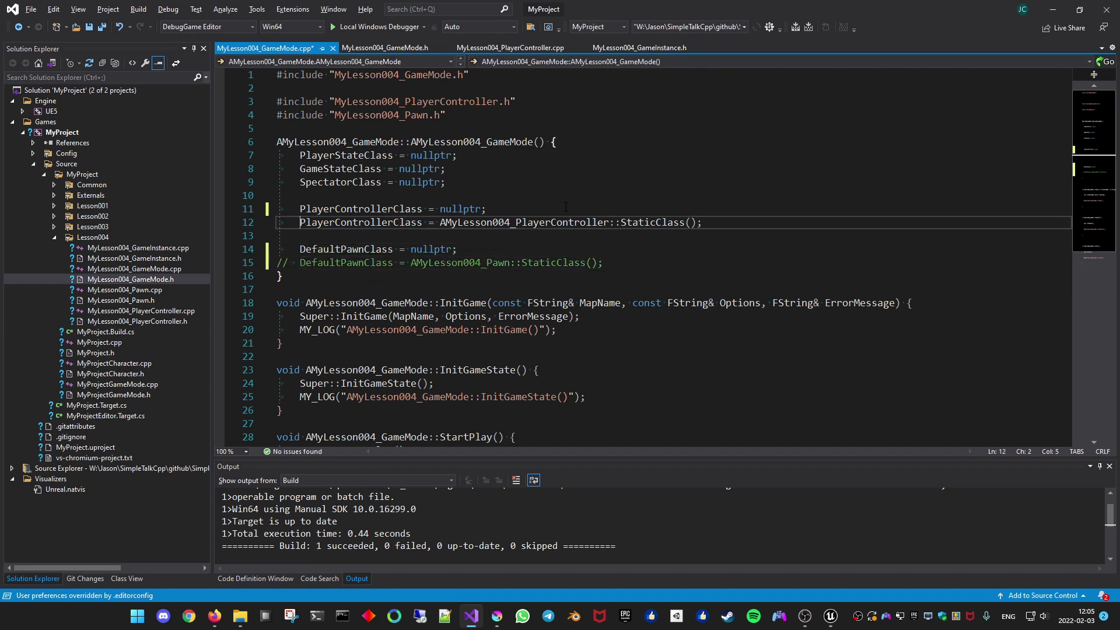
text(//)
key(ctrl+s)
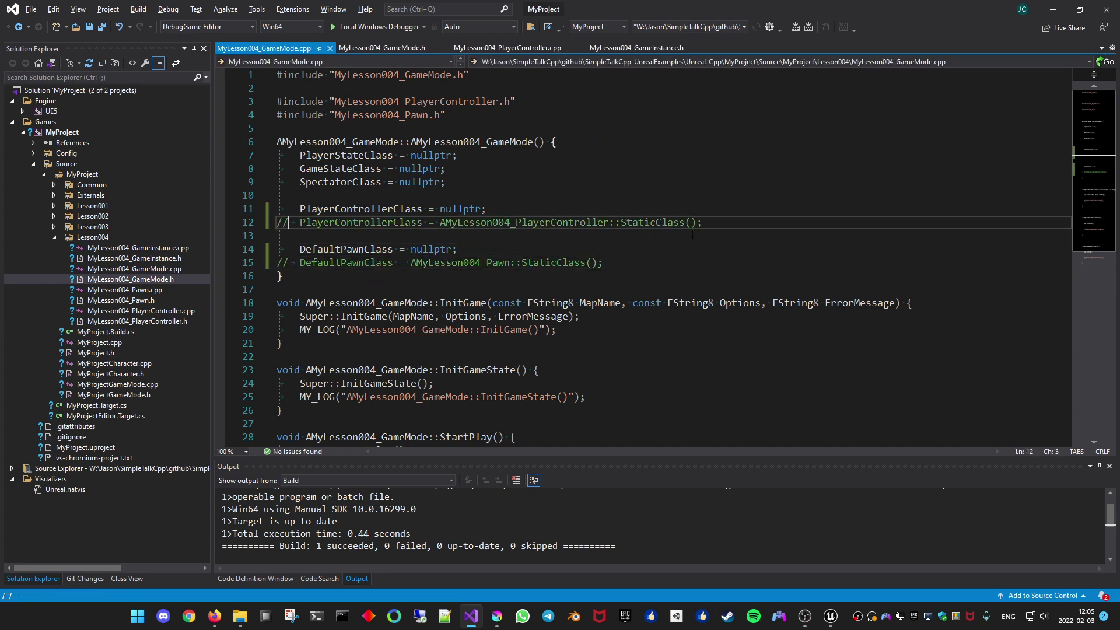
key(ctrl+shift+b)
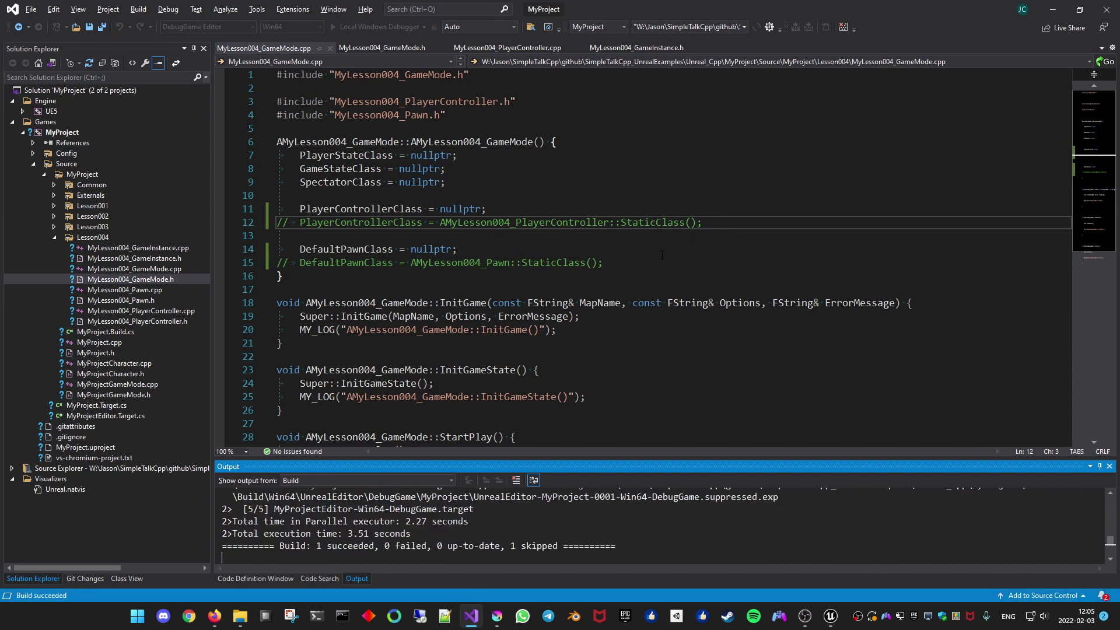
click(831, 617)
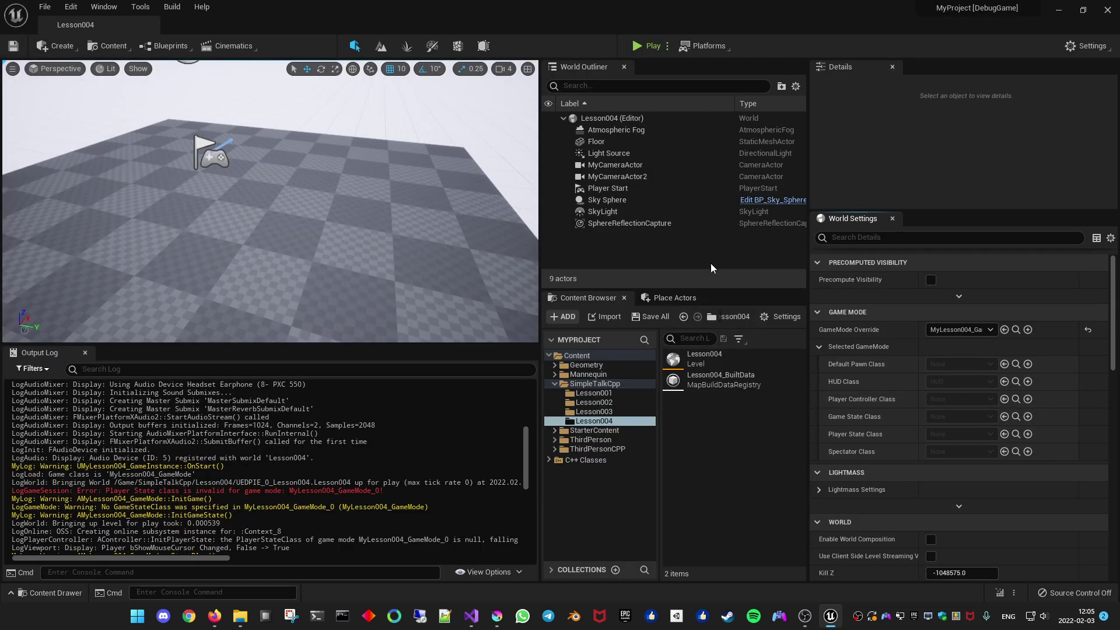
click(972, 331)
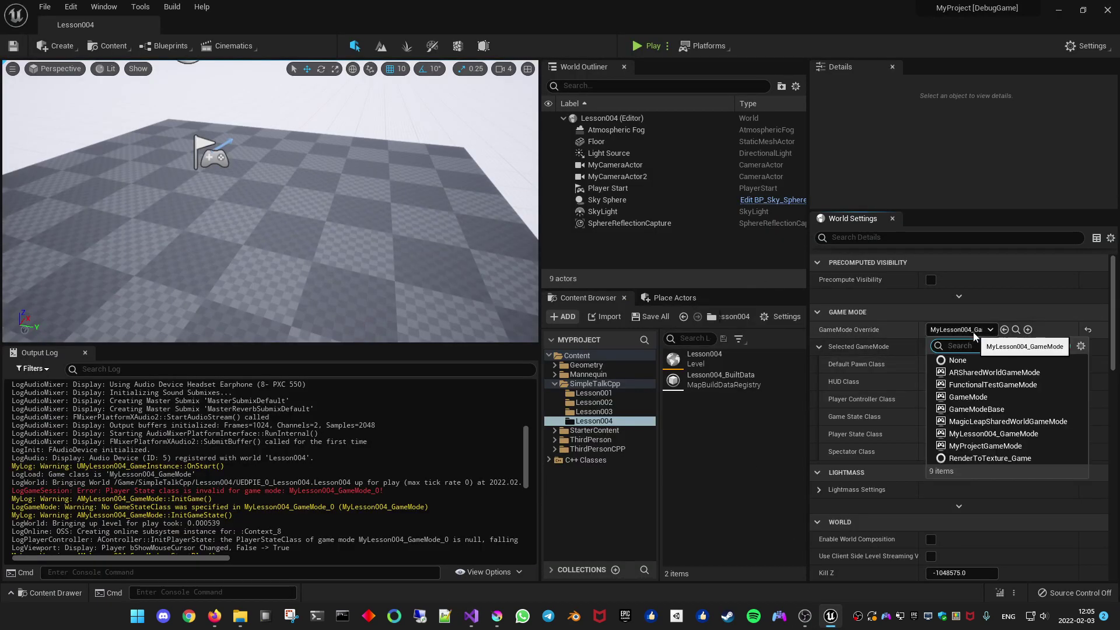
click(975, 330)
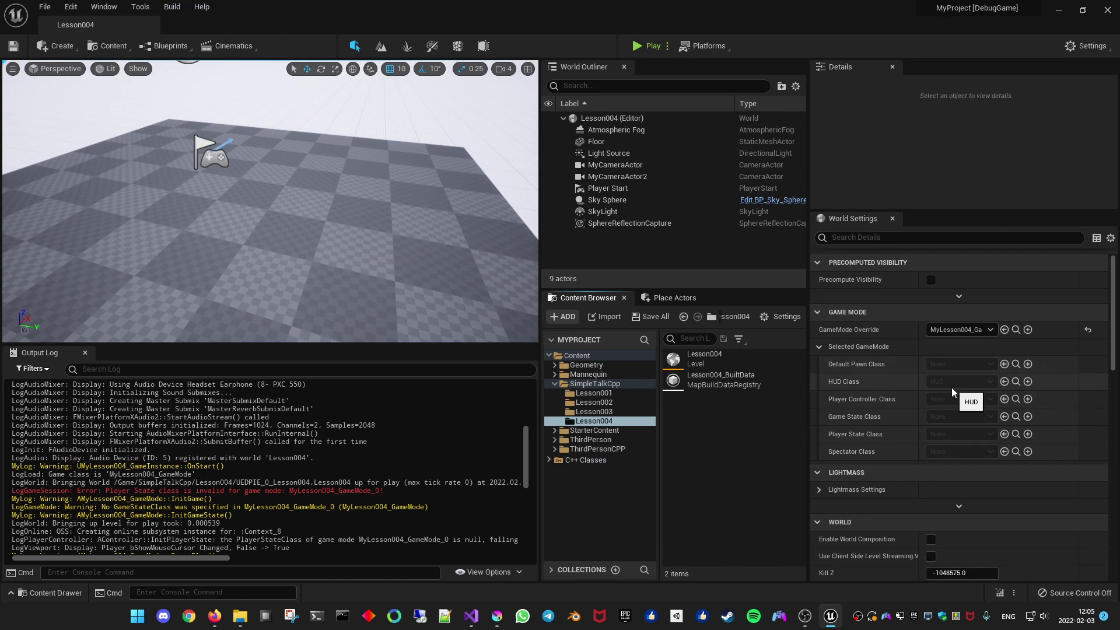
key(alt+Tab)
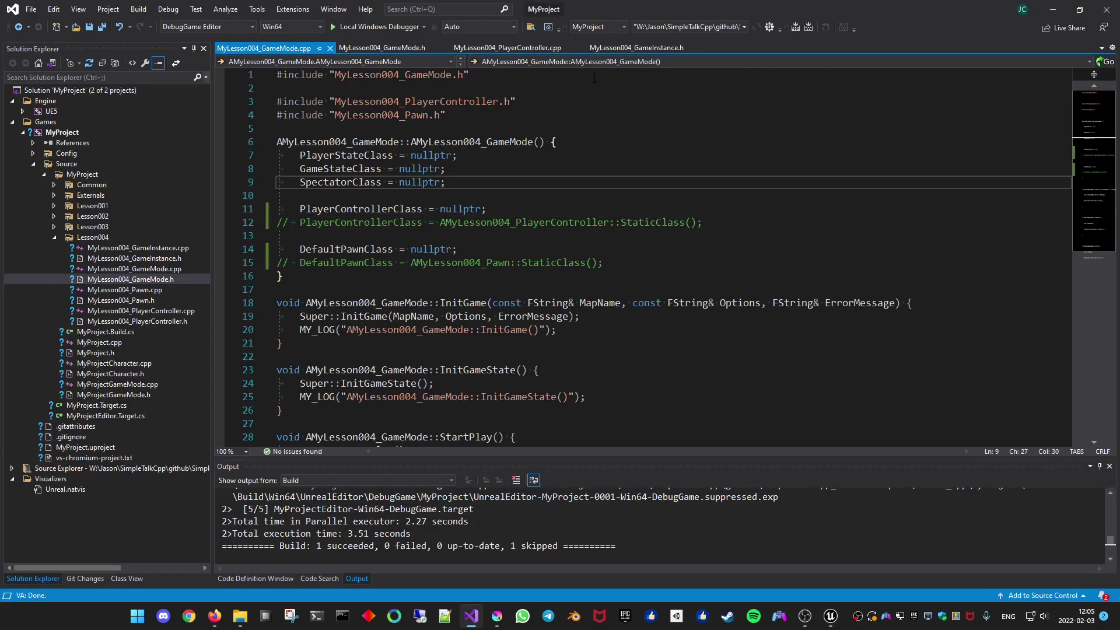
Add HUD = nullptr; after SpectatorClass, save, and build to see the error.
key(Return)
text(HUD = nul)
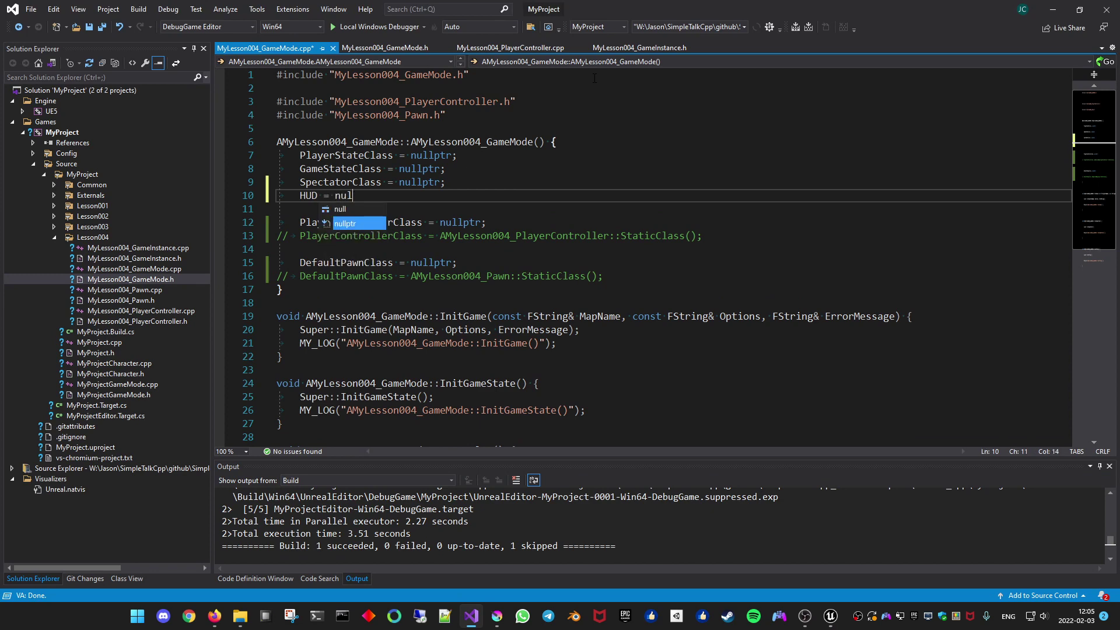
text(lptr;)
key(ctrl+s)
key(ctrl+shift+b)
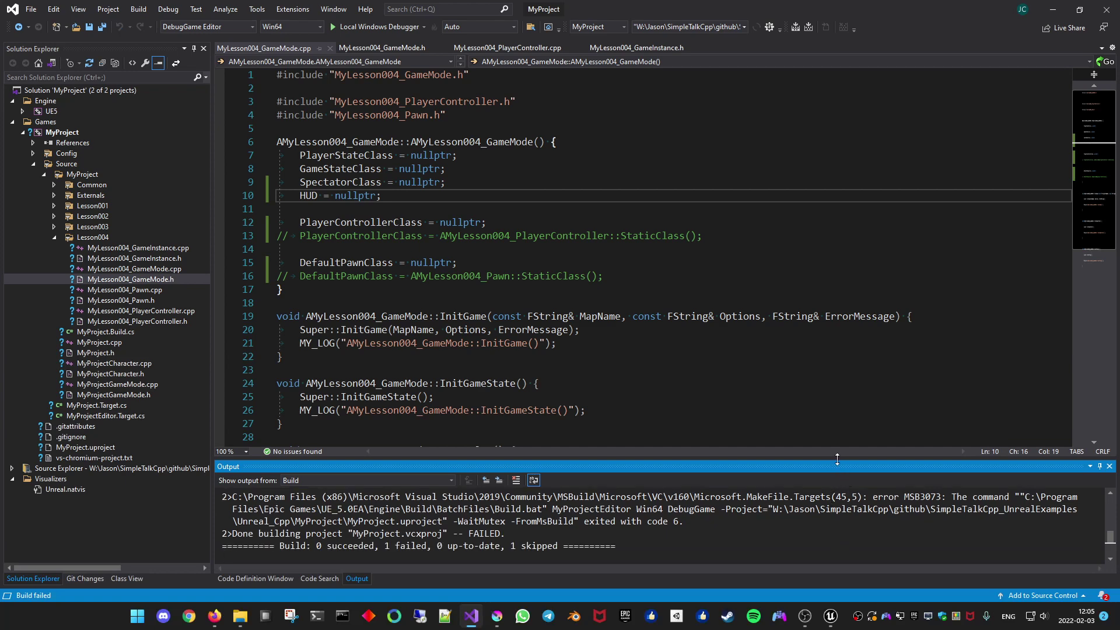
drag(843, 460, 840, 444)
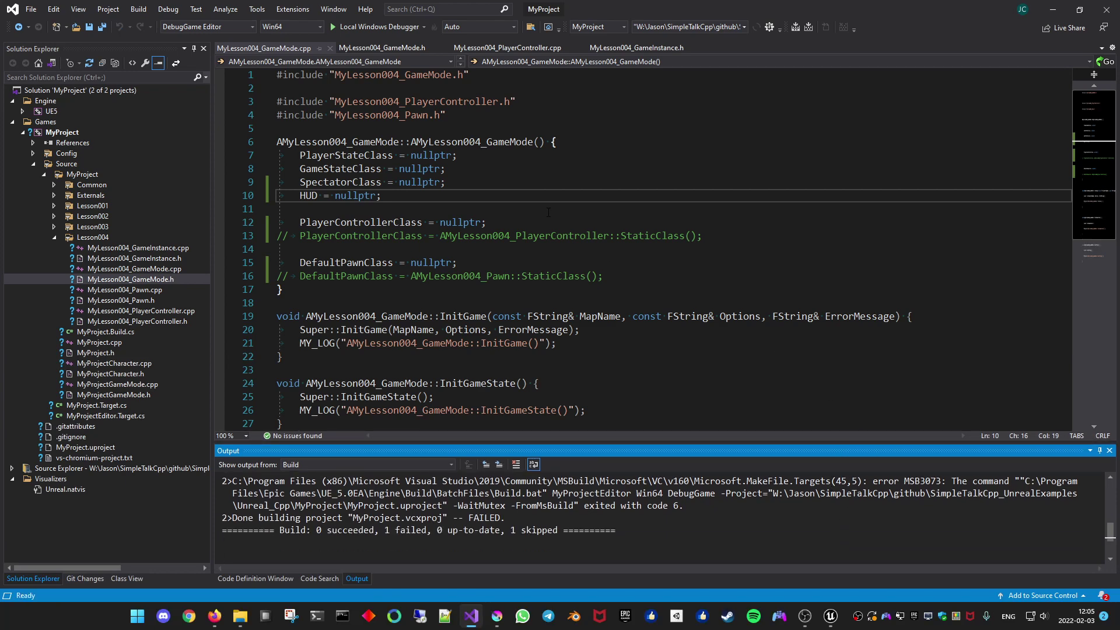
drag(1108, 526, 1098, 517)
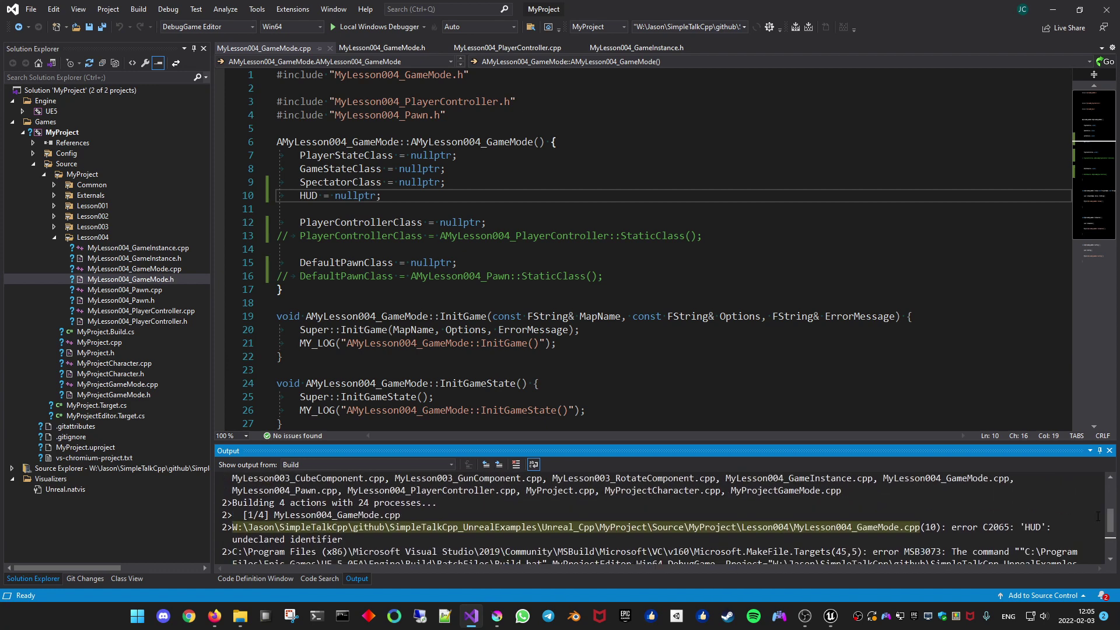
Correct HUD to HUDClass, save, rebuild, and return to Unreal Editor.
click(319, 196)
text(Cl)
key(Tab)
key(ctrl+s)
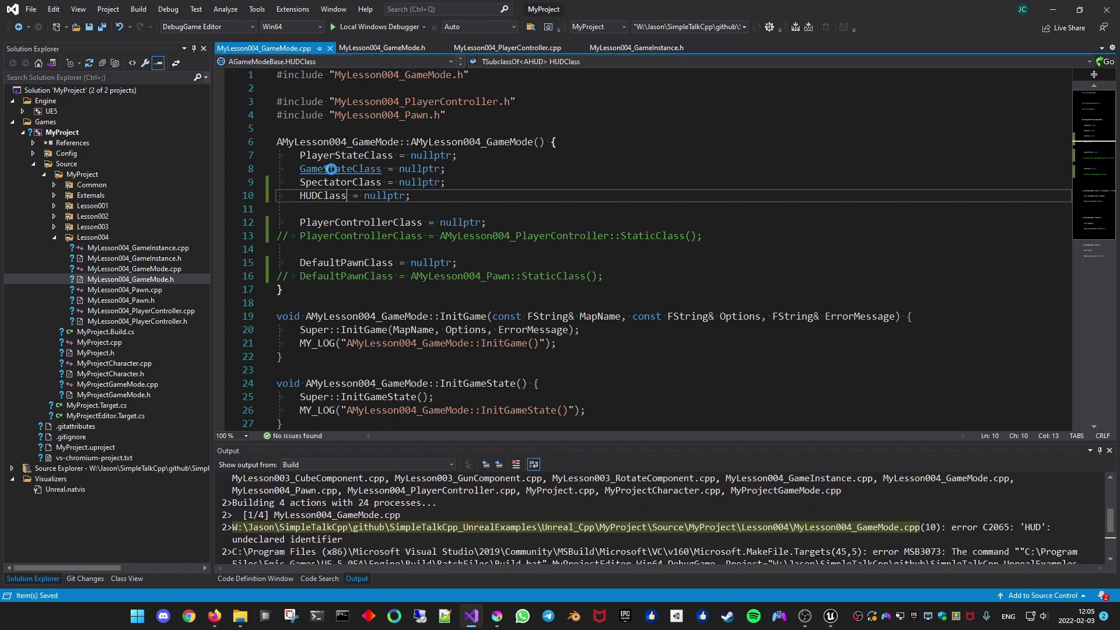
key(ctrl+shift+b)
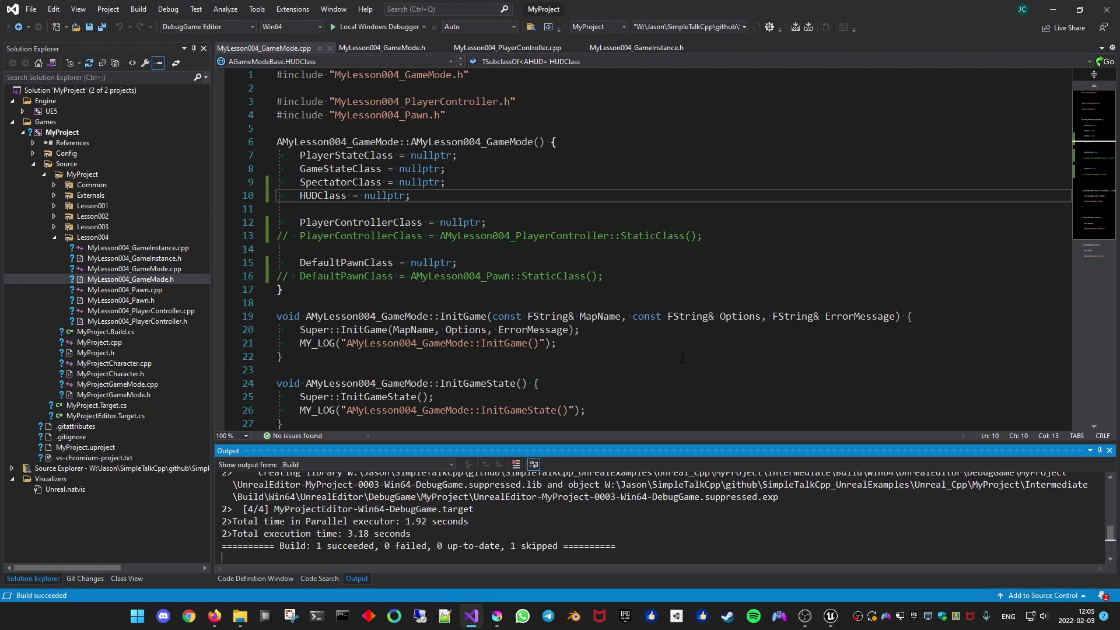
click(832, 618)
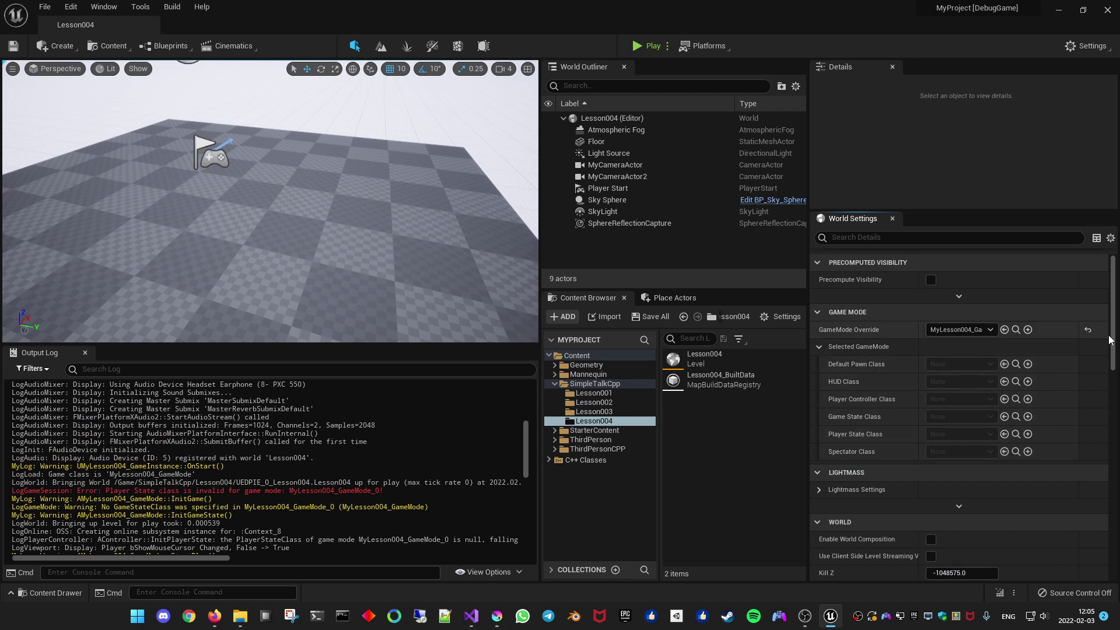
Play Lesson004 and dismiss the 'Couldn't spawn player' error.
drag(1114, 343, 1113, 361)
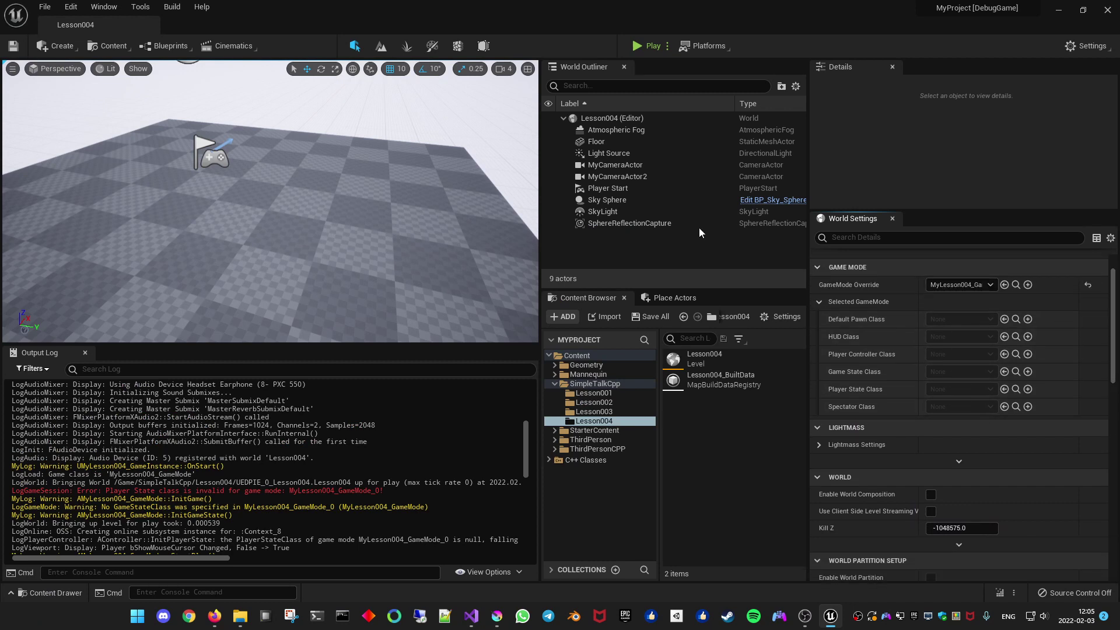
click(632, 51)
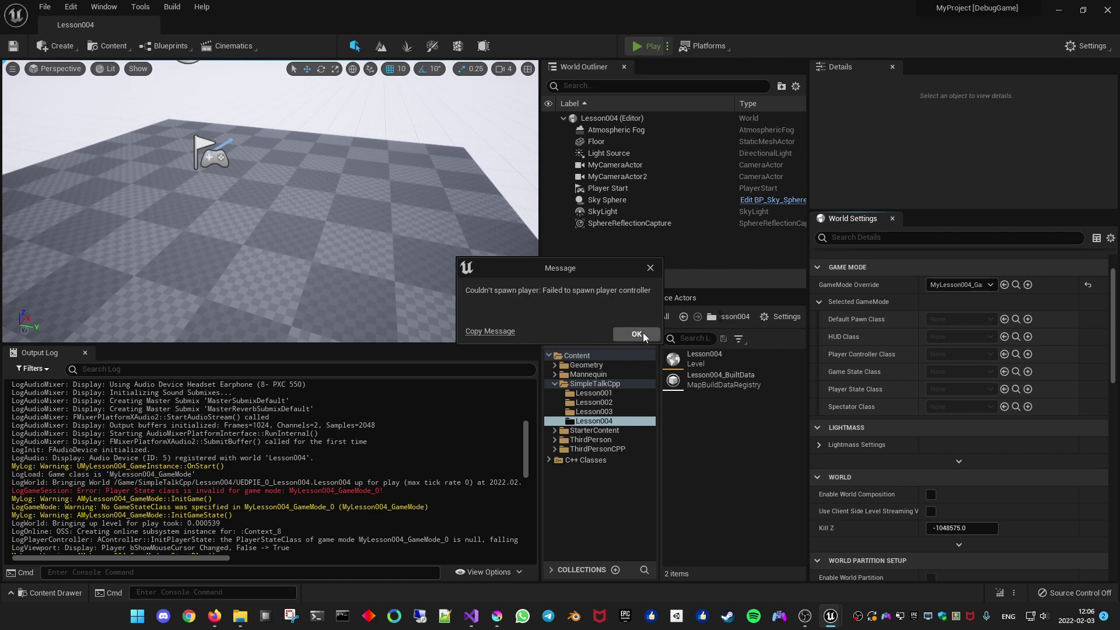
click(644, 337)
Dismiss the second error and comment out PlayerControllerClass = nullptr, then save and build.
click(650, 346)
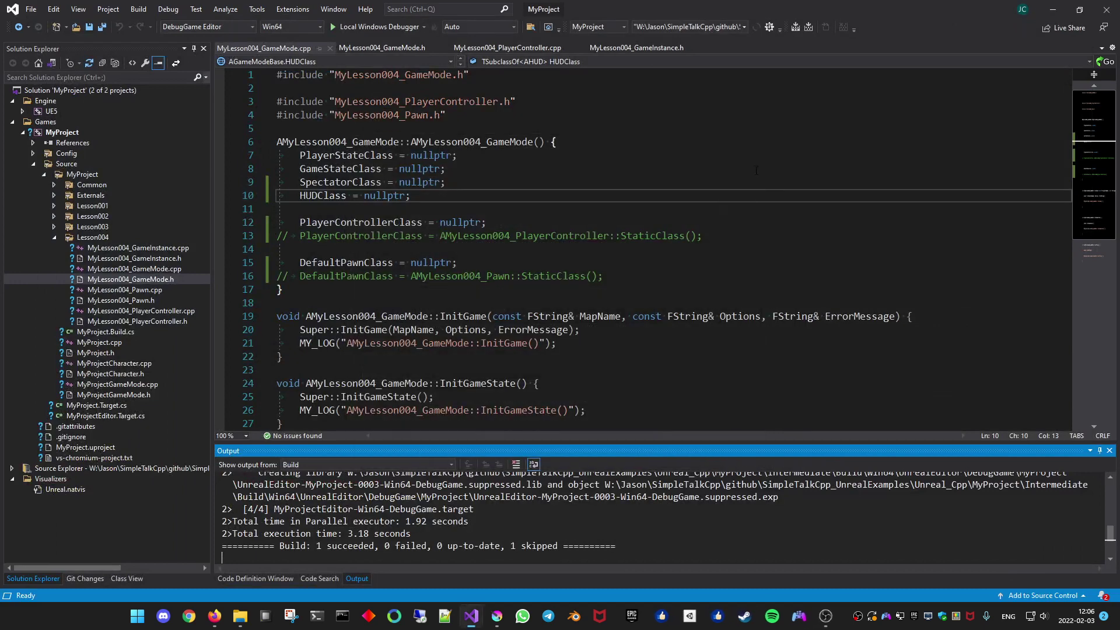
click(277, 222)
text(/)
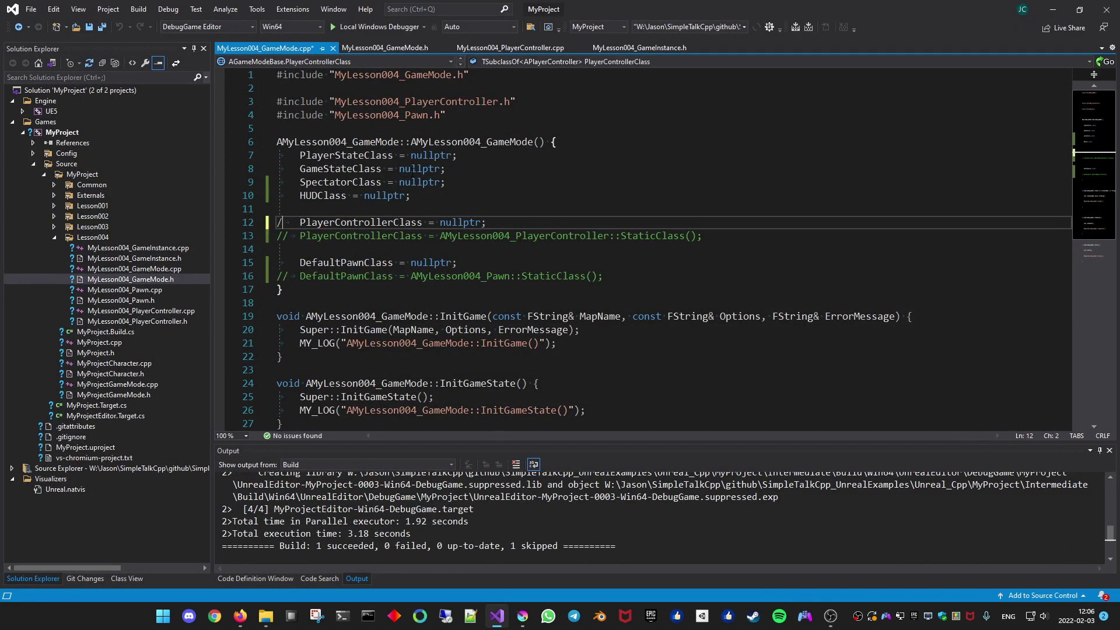
text(/)
key(ctrl+s)
key(ctrl+shift+b)
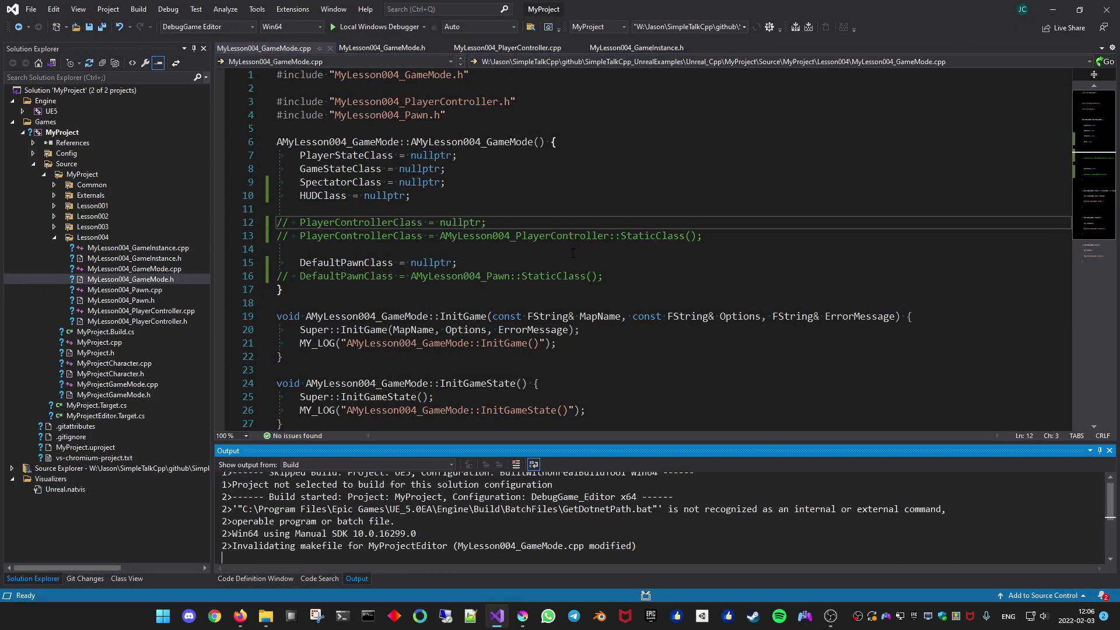
key(Escape)
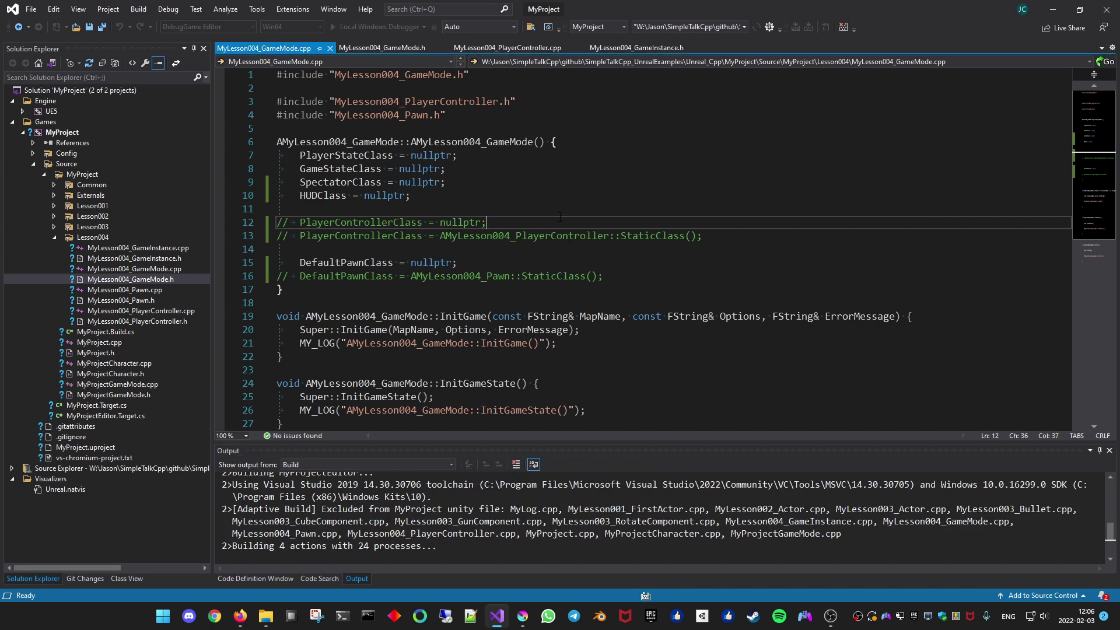
Uncomment the AMyLesson004_PlayerController StaticClass assignment on line 13 and save.
key(Home)
key(Down)
key(ctrl+k)
key(ctrl+u)
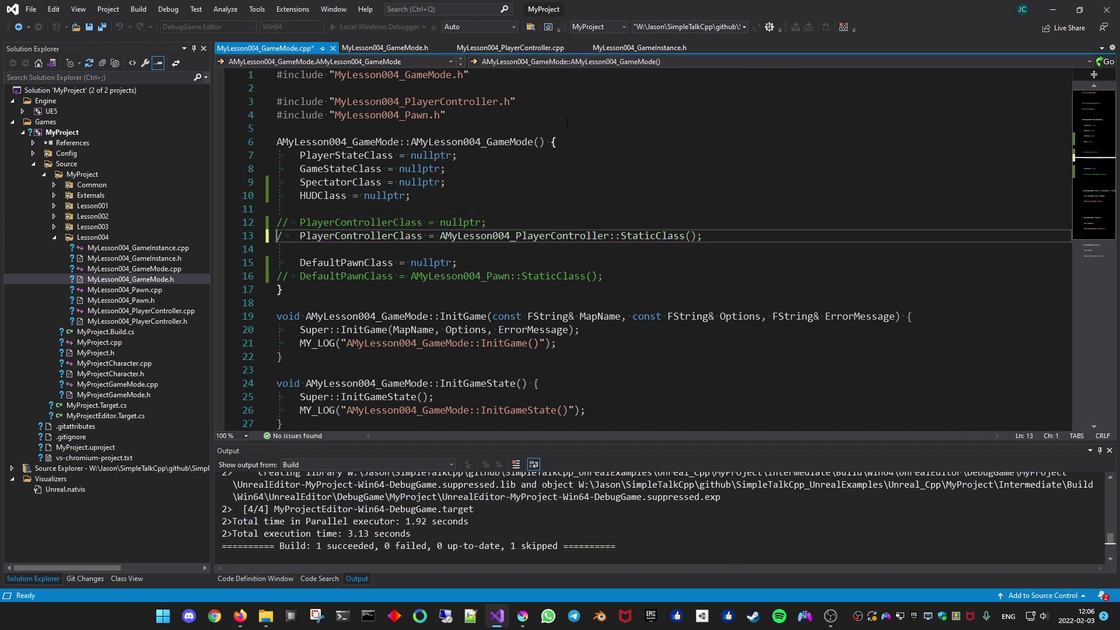
key(ctrl+s)
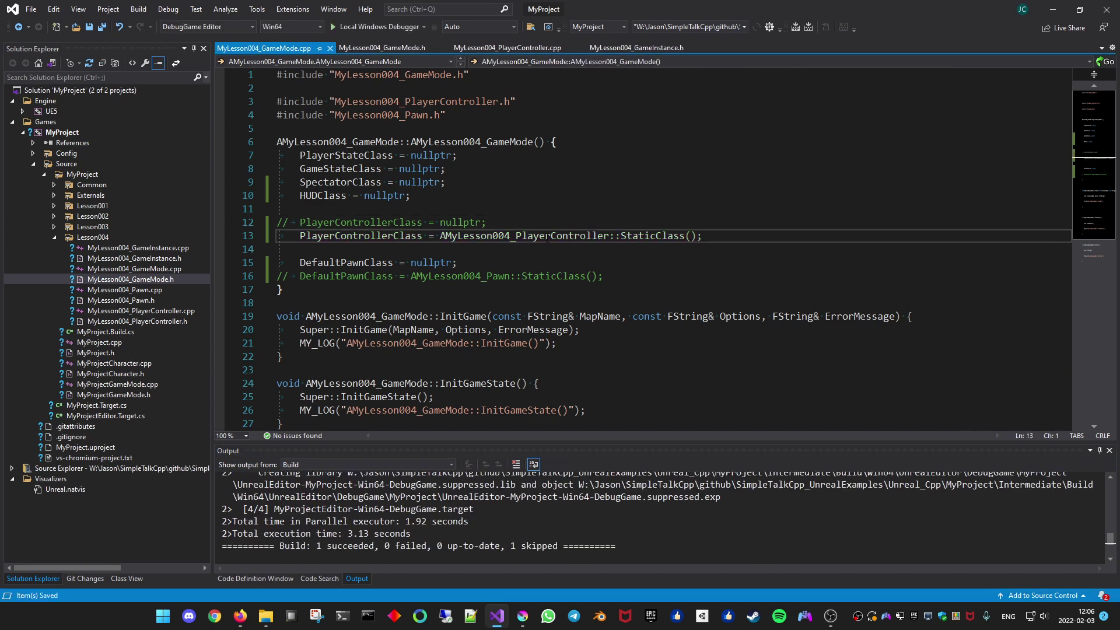
Go to the AMyLesson004_PlayerController definition and review its header.
click(636, 239)
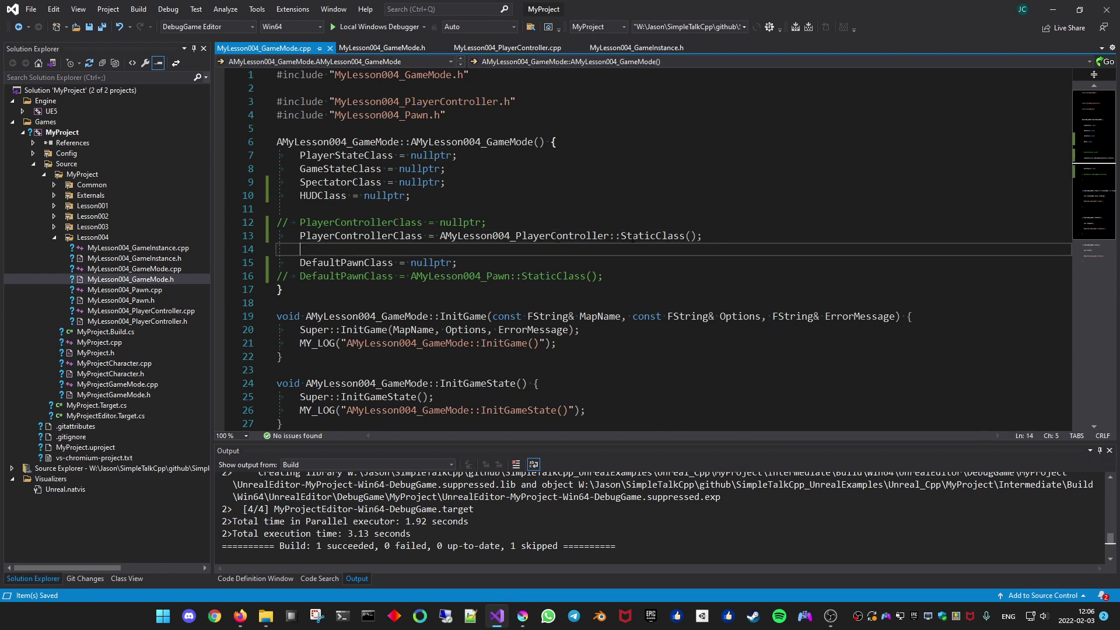
click(579, 236)
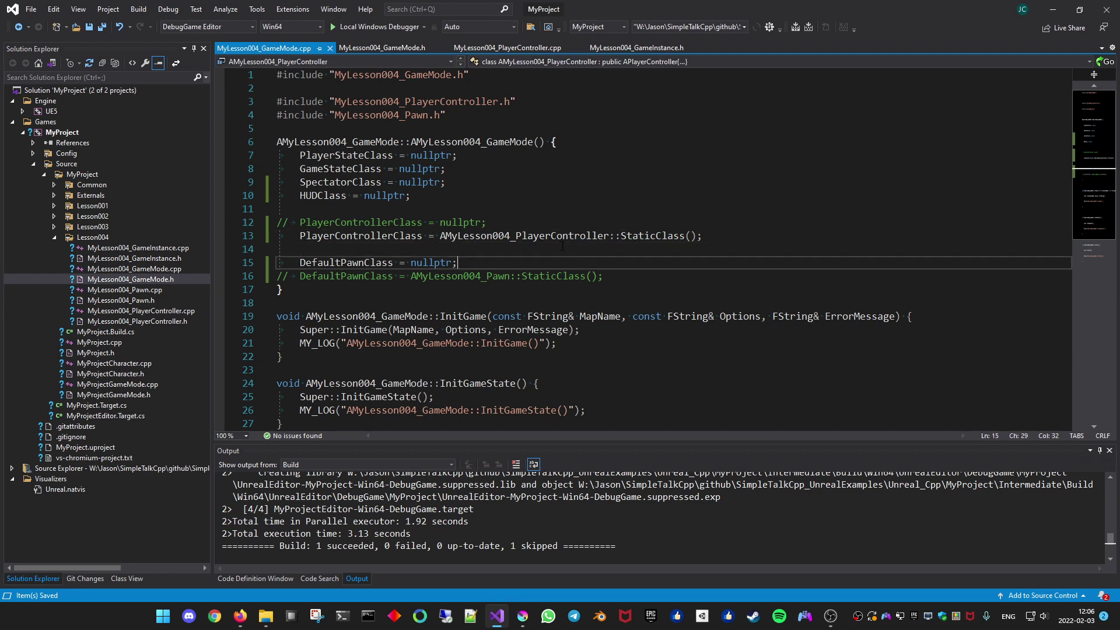
click(539, 235)
key(F12)
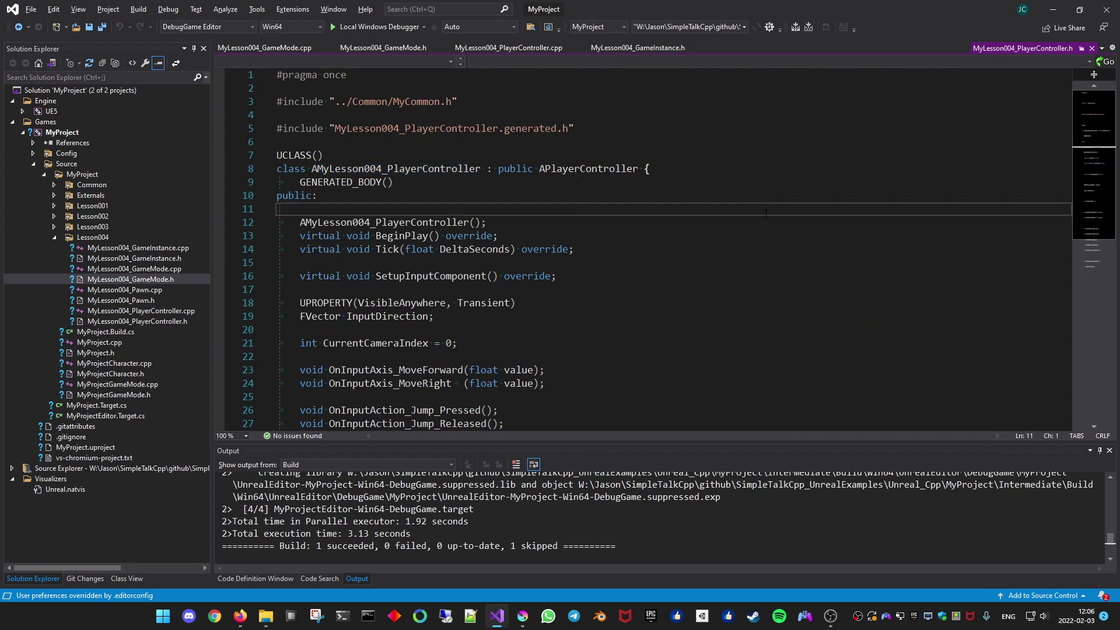
scroll(1095, 213, down, 4)
scroll(810, 315, up, 2)
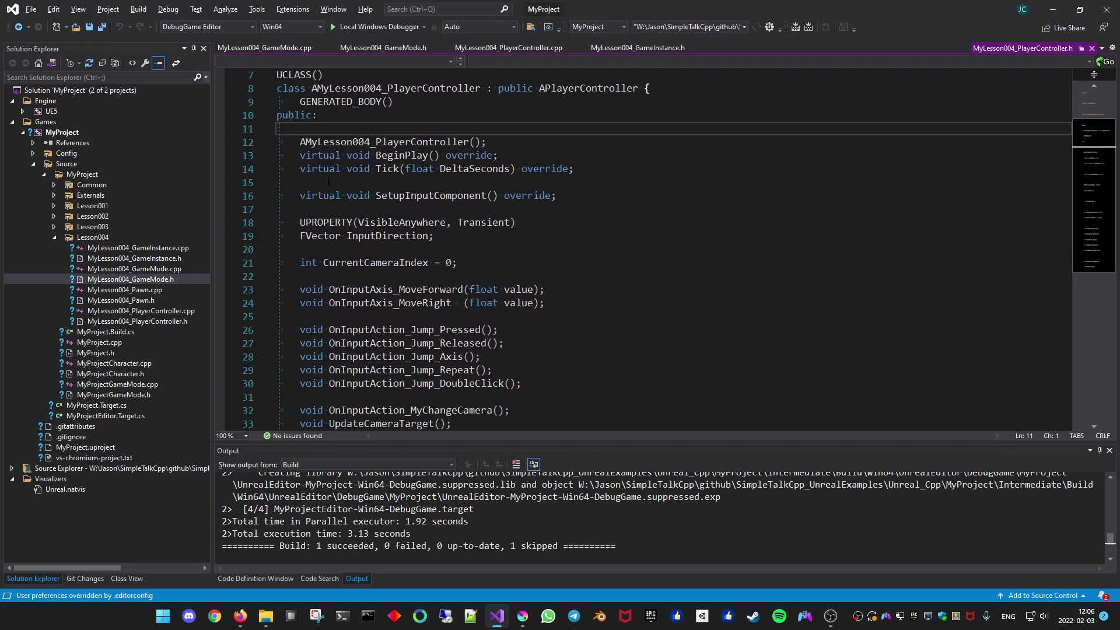
key(Up)
key(Up)
key(Up)
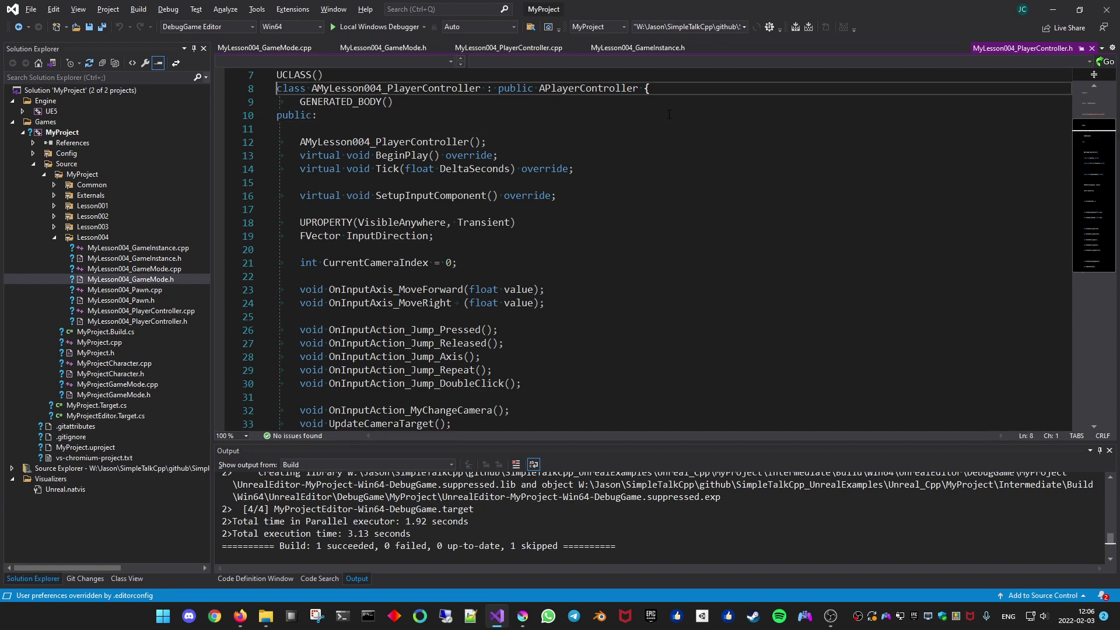
key(Up)
key(Up)
key(Up)
key(Down)
key(Down)
key(Down)
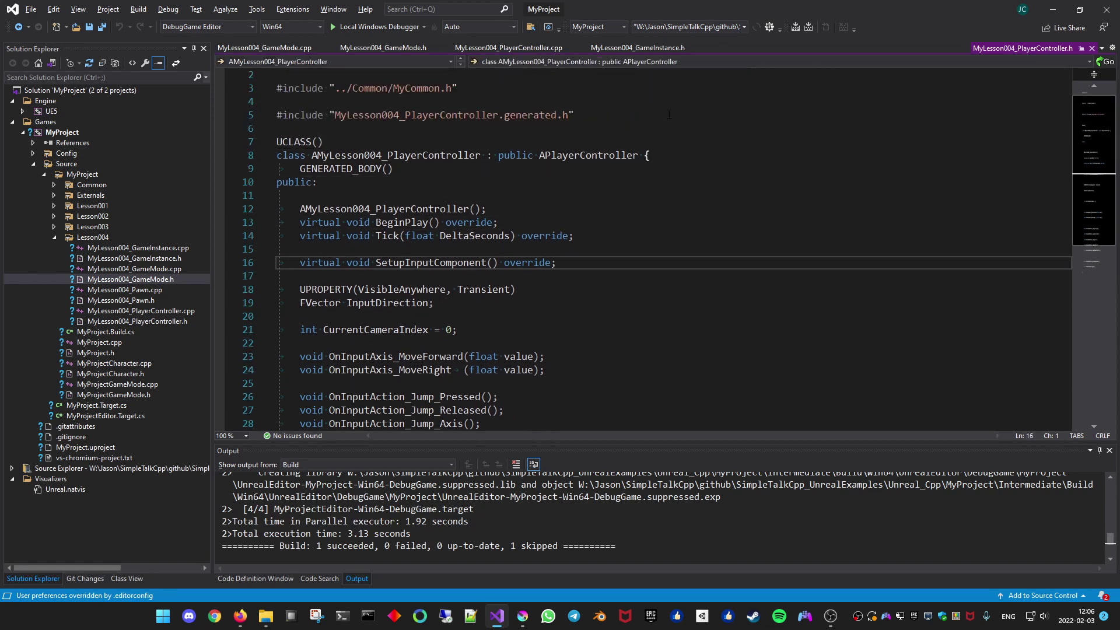
Rebuild the project successfully.
key(ctrl+shift+b)
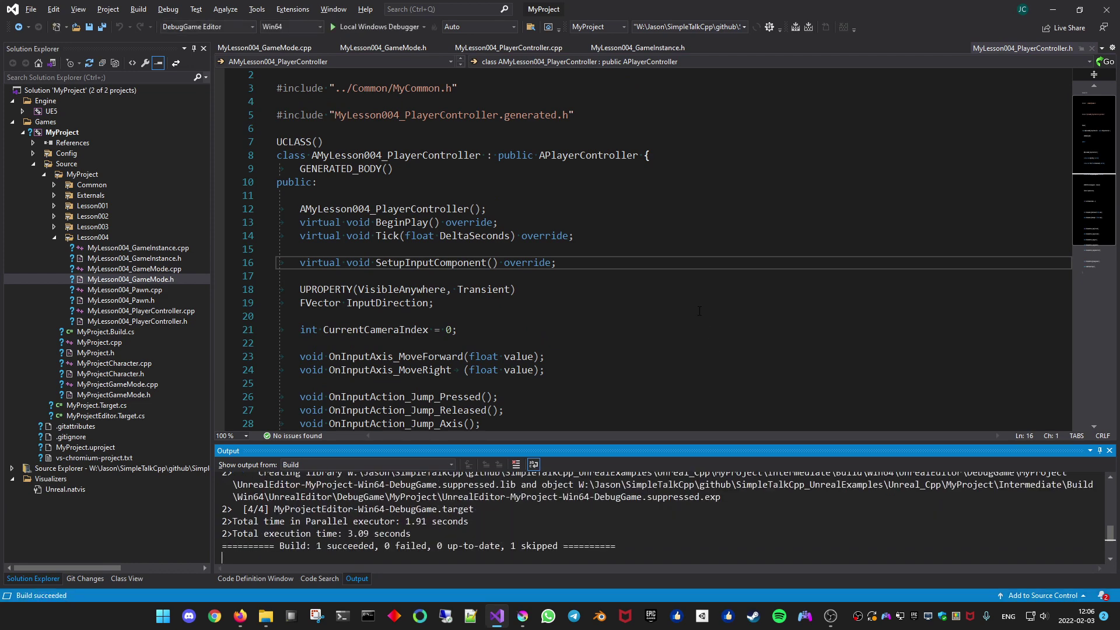
drag(699, 303, 699, 312)
key(ctrl+shift+b)
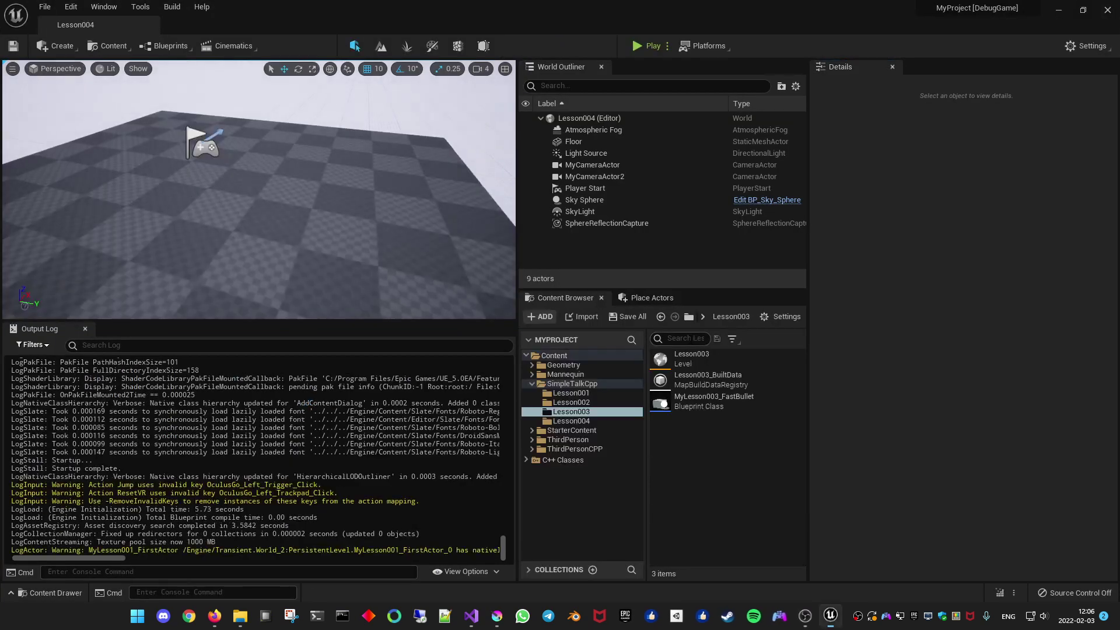
Select the Lesson004 level asset, then glance at the player controller source in Visual Studio.
click(577, 421)
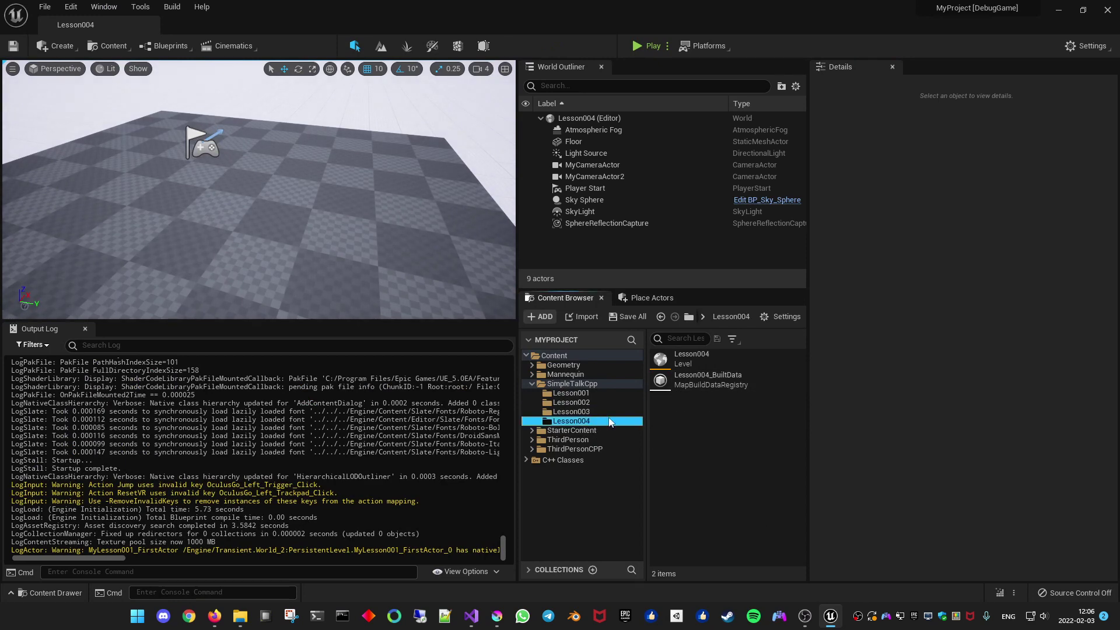
click(709, 363)
key(alt+Tab)
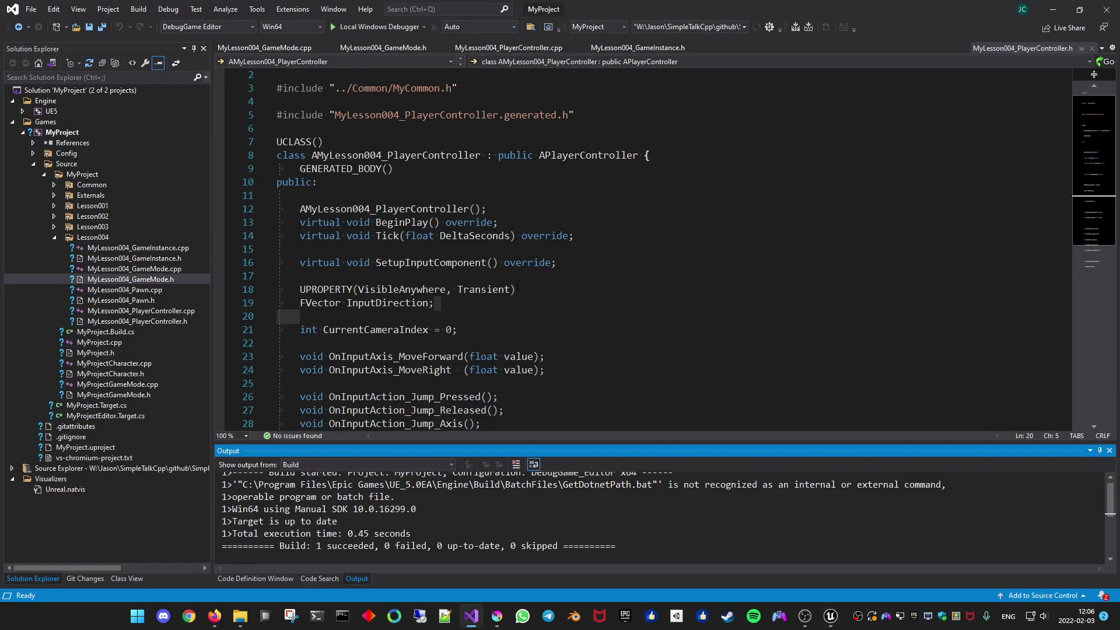
click(563, 271)
key(ctrl+k)
key(ctrl+o)
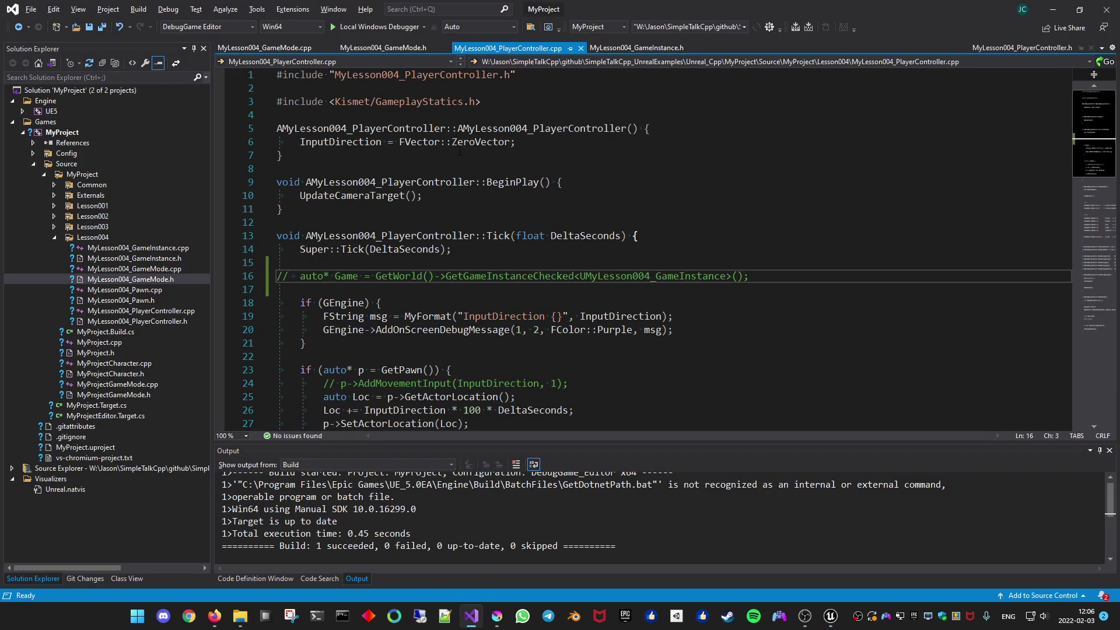
key(alt+Tab)
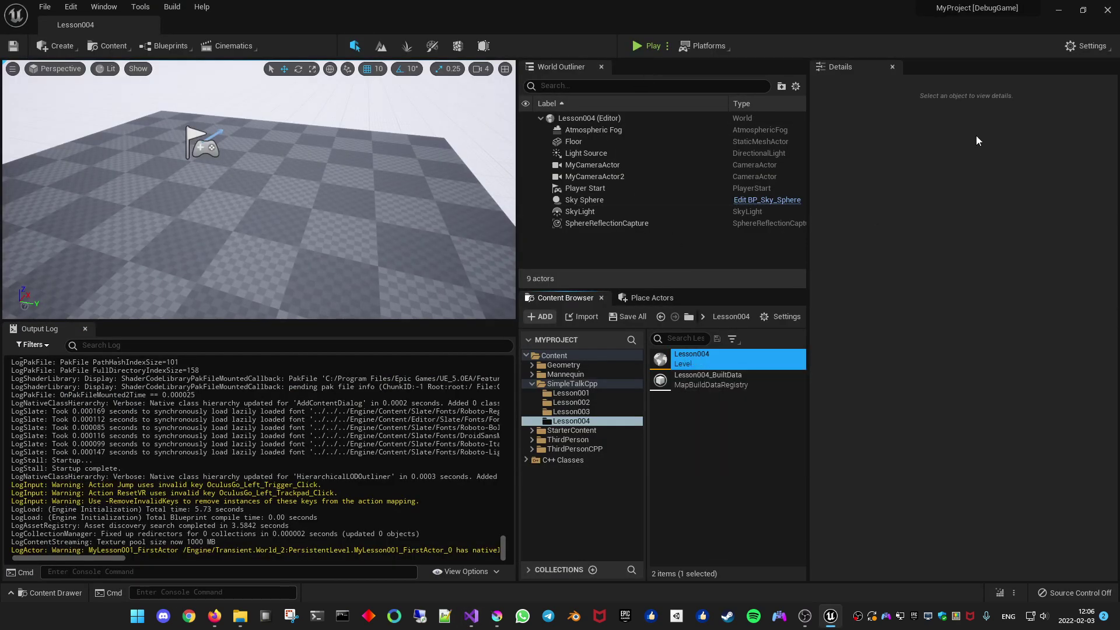
Confirm World Settings lists the Lesson004 game mode's player controller class, then play the level.
click(1086, 45)
click(1022, 89)
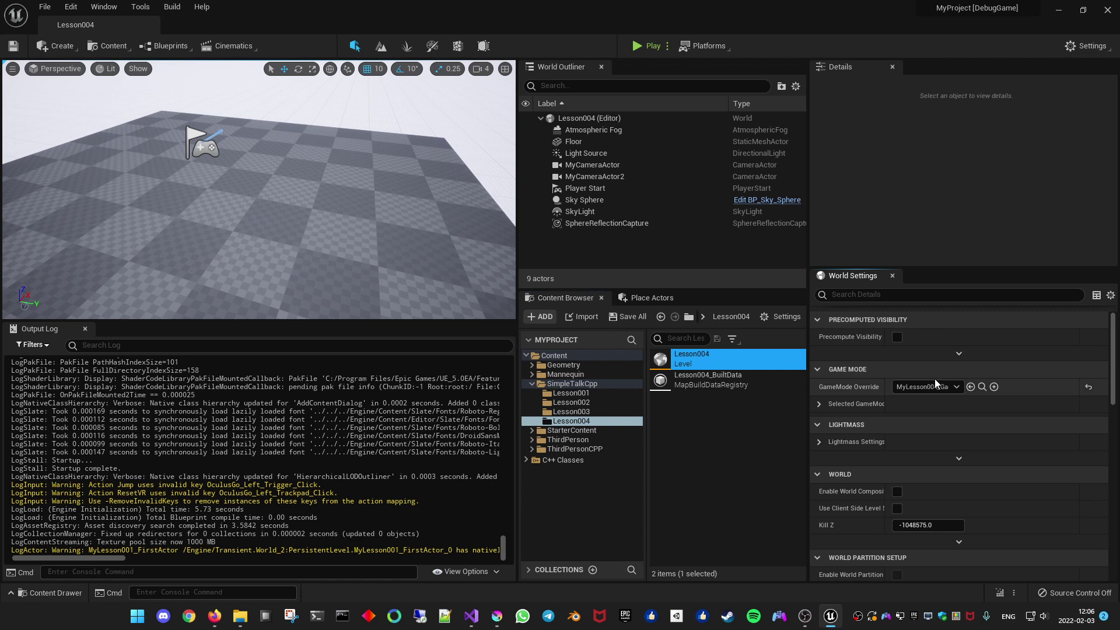
click(820, 403)
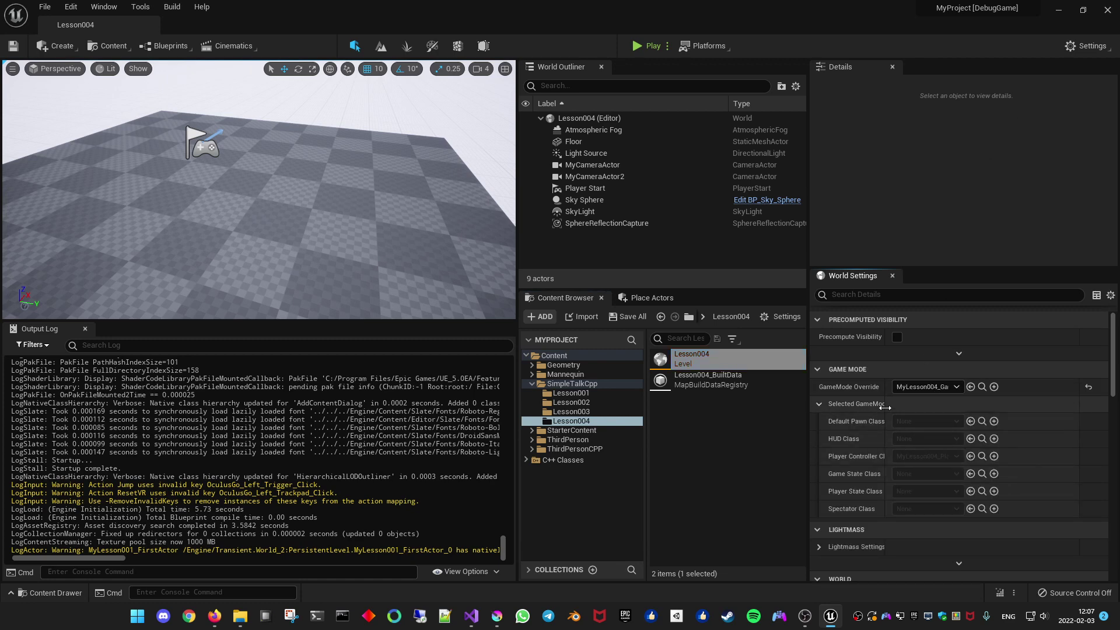
drag(886, 403, 924, 403)
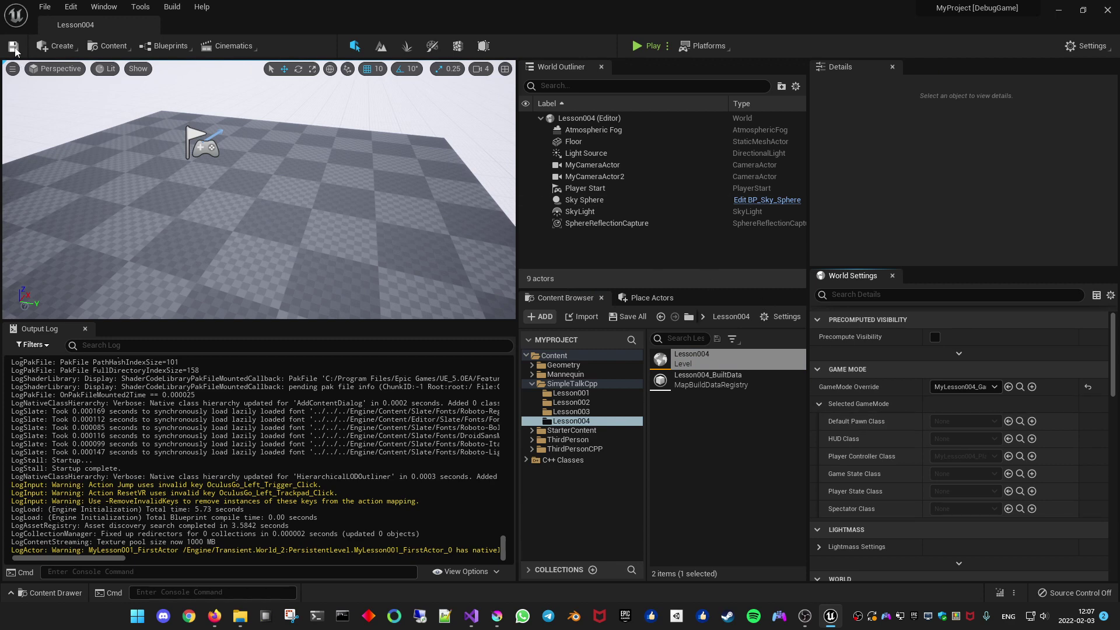
click(639, 44)
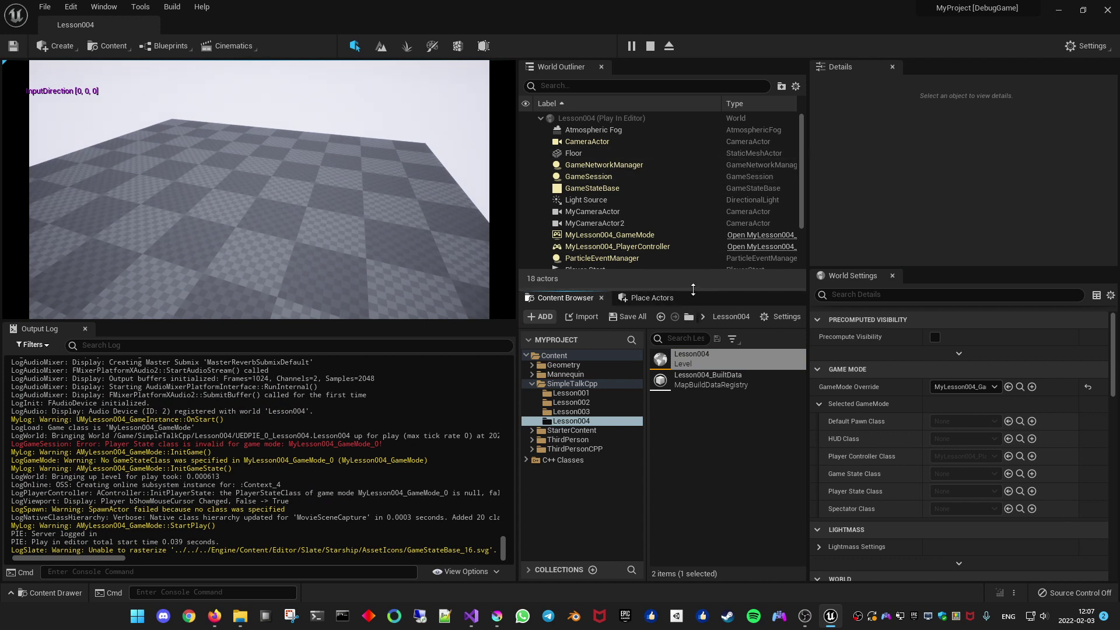
Enlarge the World Outliner and view the spawned MyLesson004_PlayerController's details.
drag(694, 290, 693, 349)
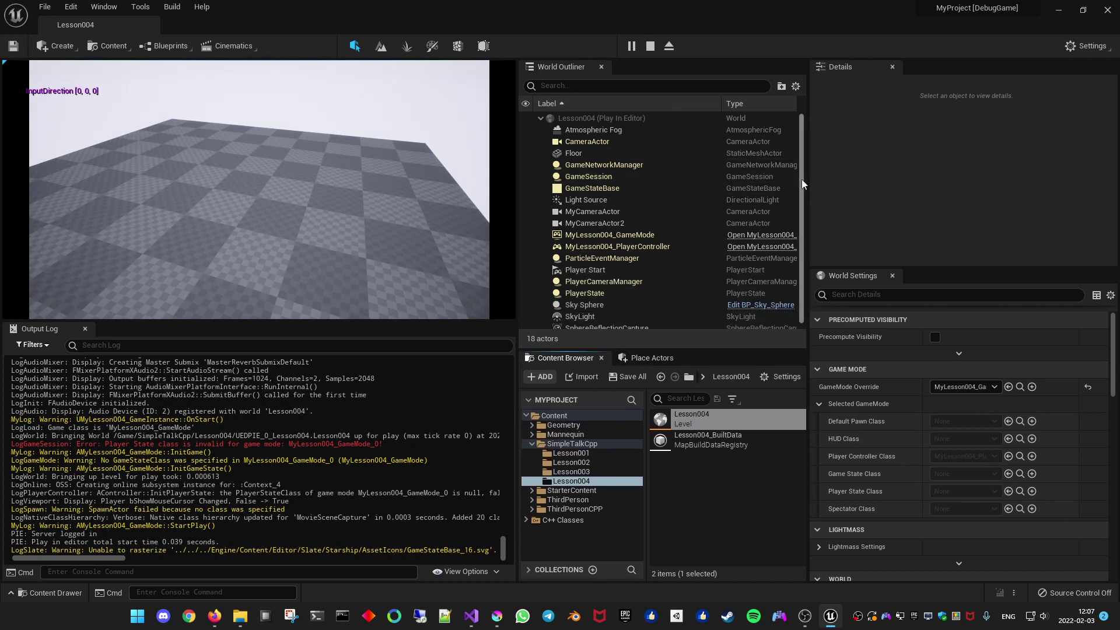
drag(802, 180, 803, 214)
click(623, 244)
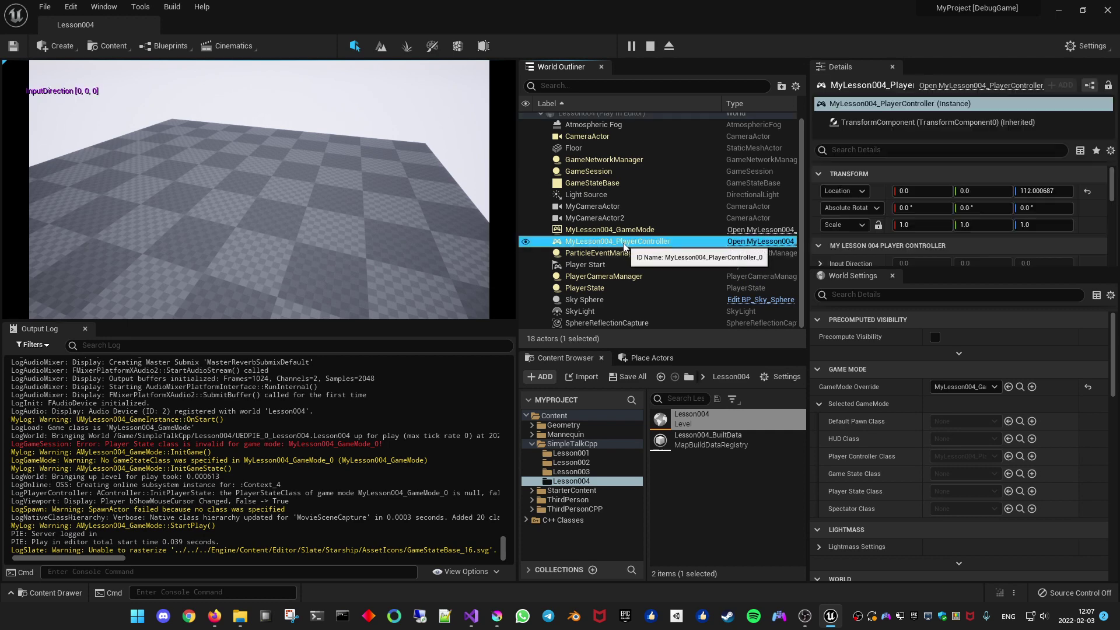
click(942, 269)
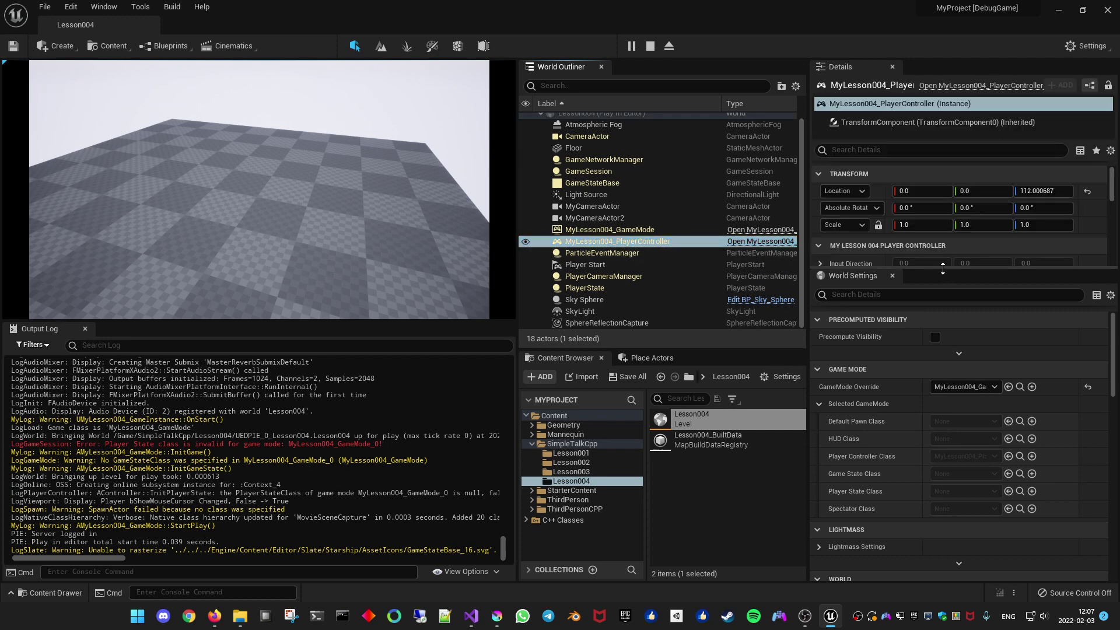
drag(943, 269, 942, 326)
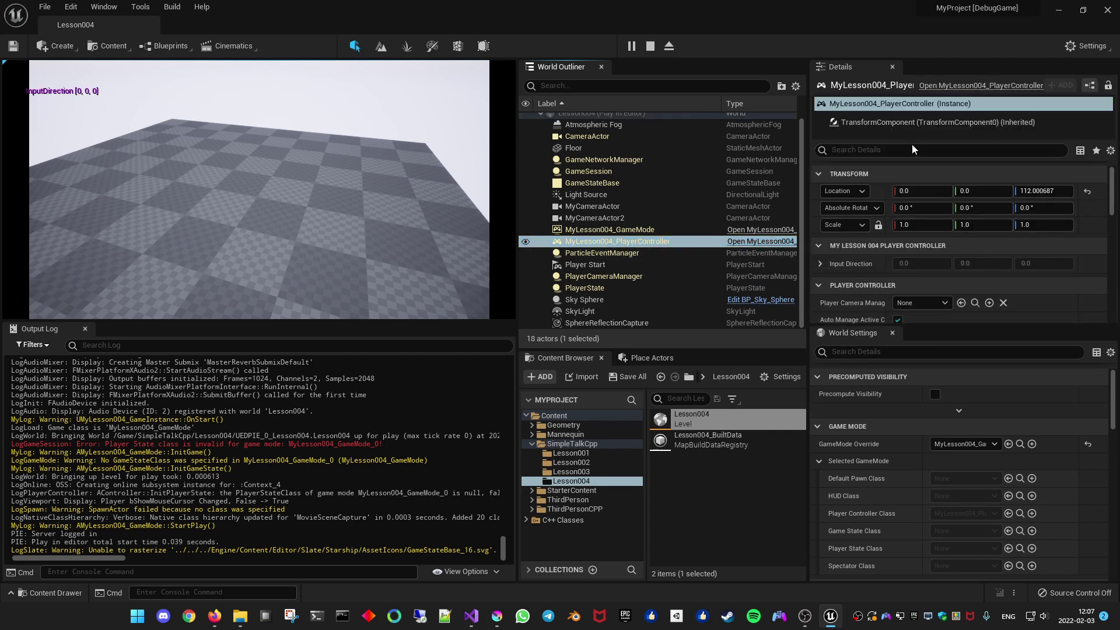
drag(913, 142, 913, 189)
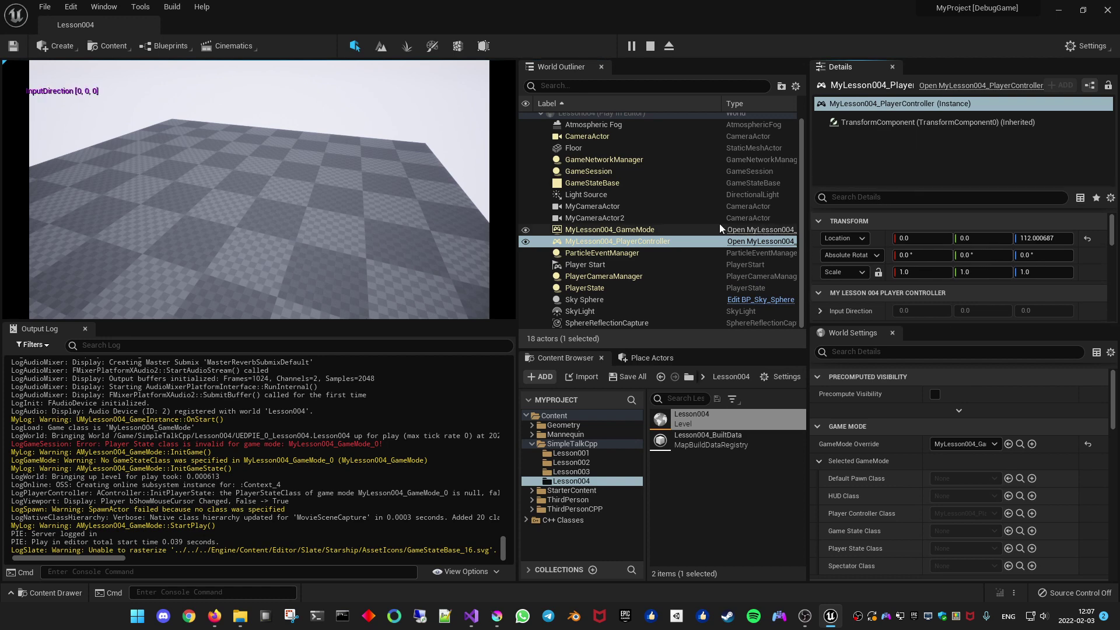
Compare the running MyLesson004_GameMode and MyLesson004_PlayerController actors in the Details panel.
click(654, 240)
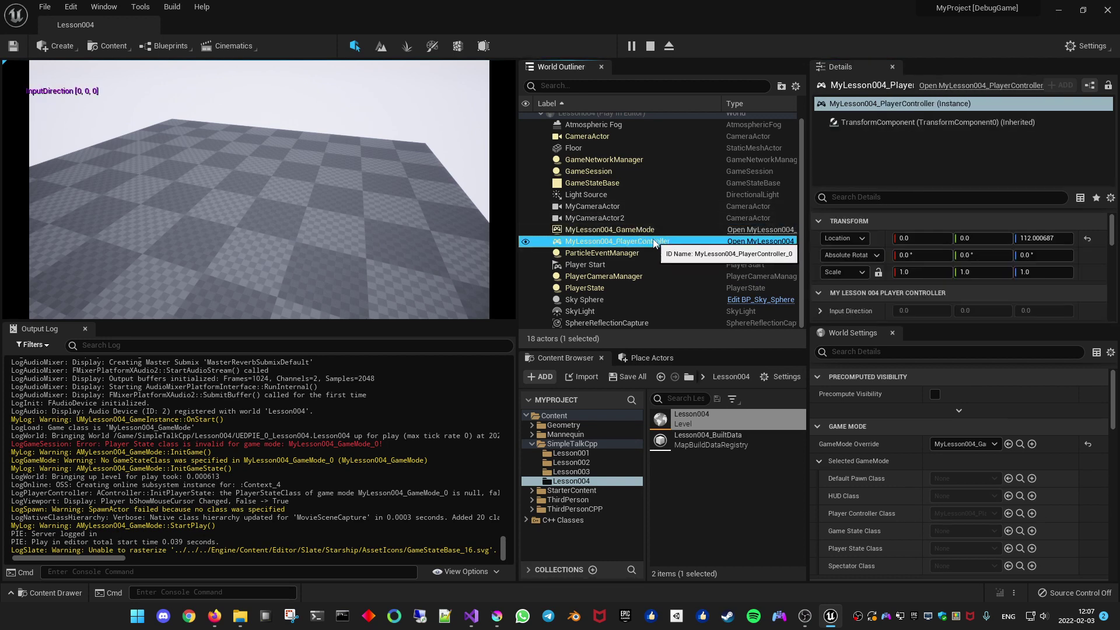
click(656, 252)
click(657, 231)
click(656, 241)
click(657, 234)
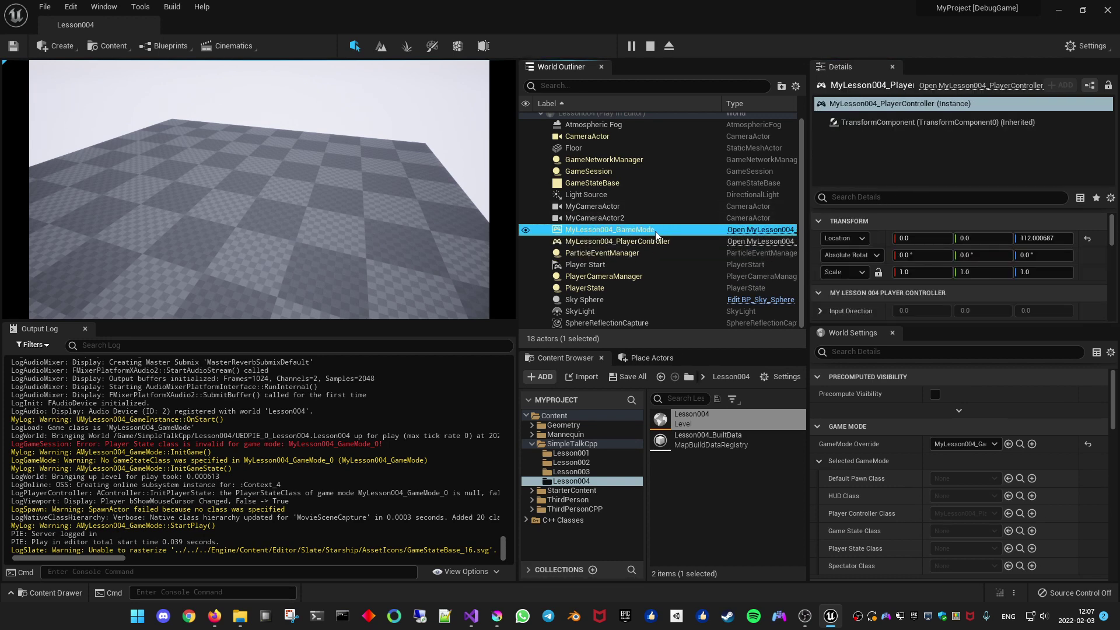
click(656, 253)
click(649, 231)
click(647, 239)
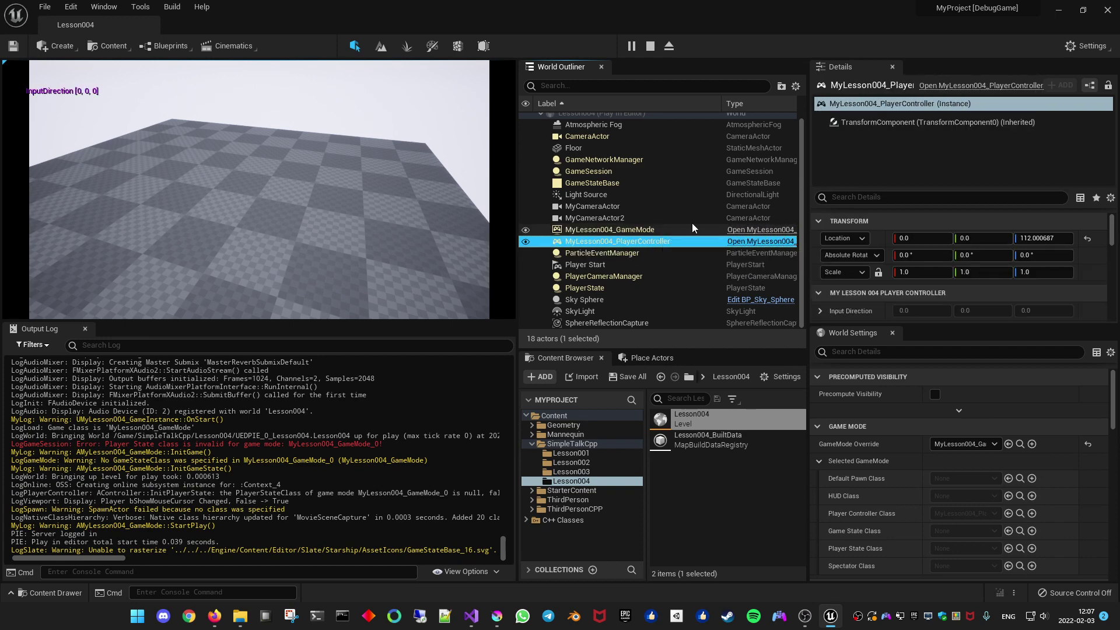
click(652, 231)
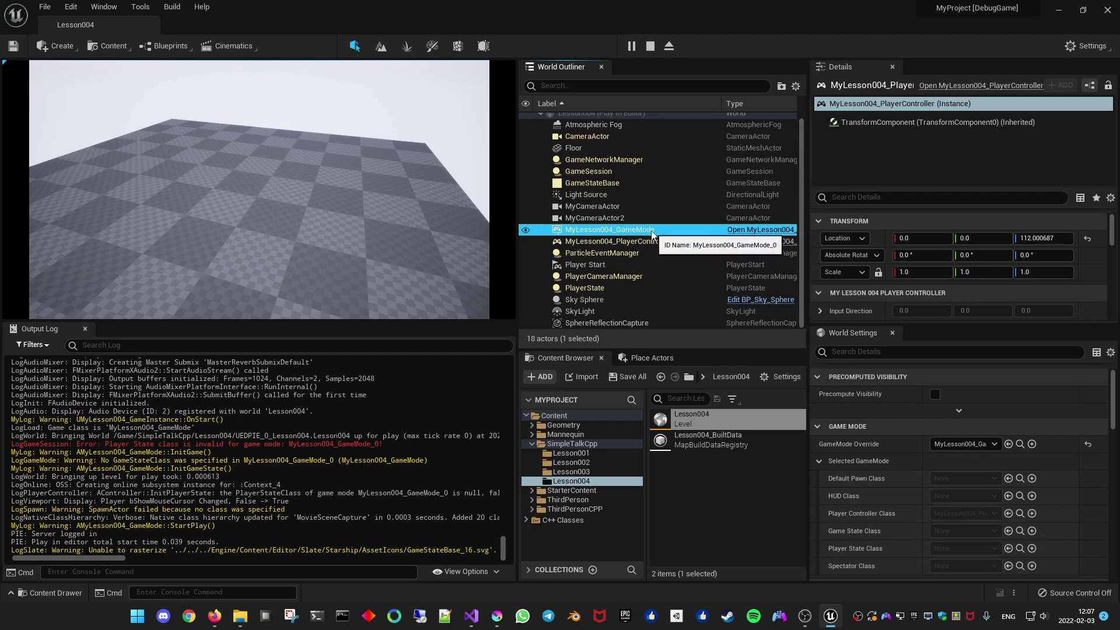
click(652, 240)
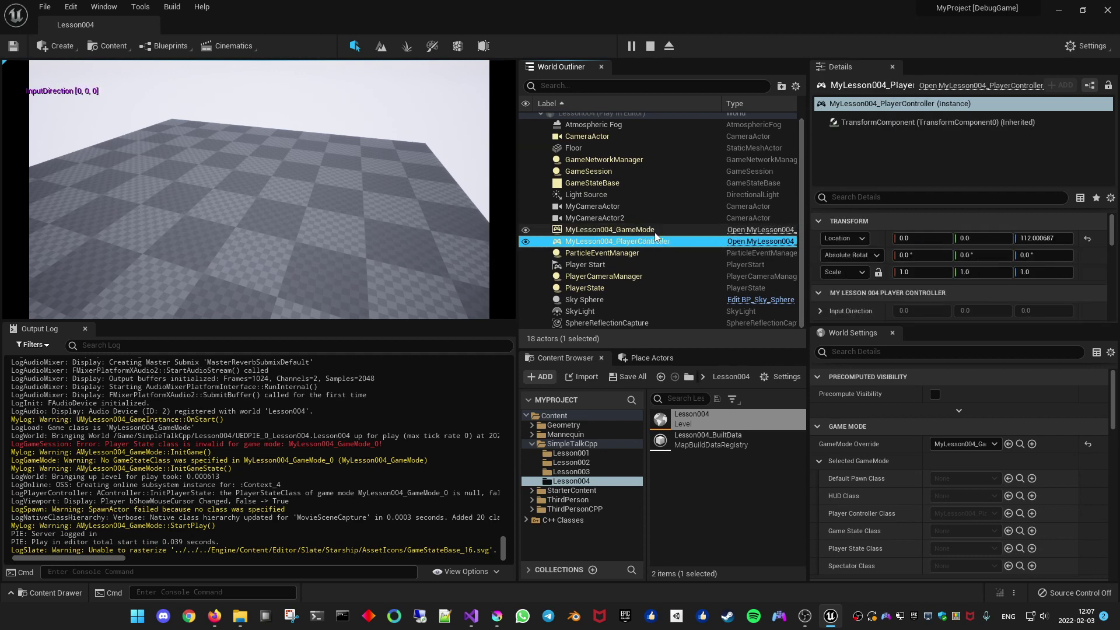
click(655, 232)
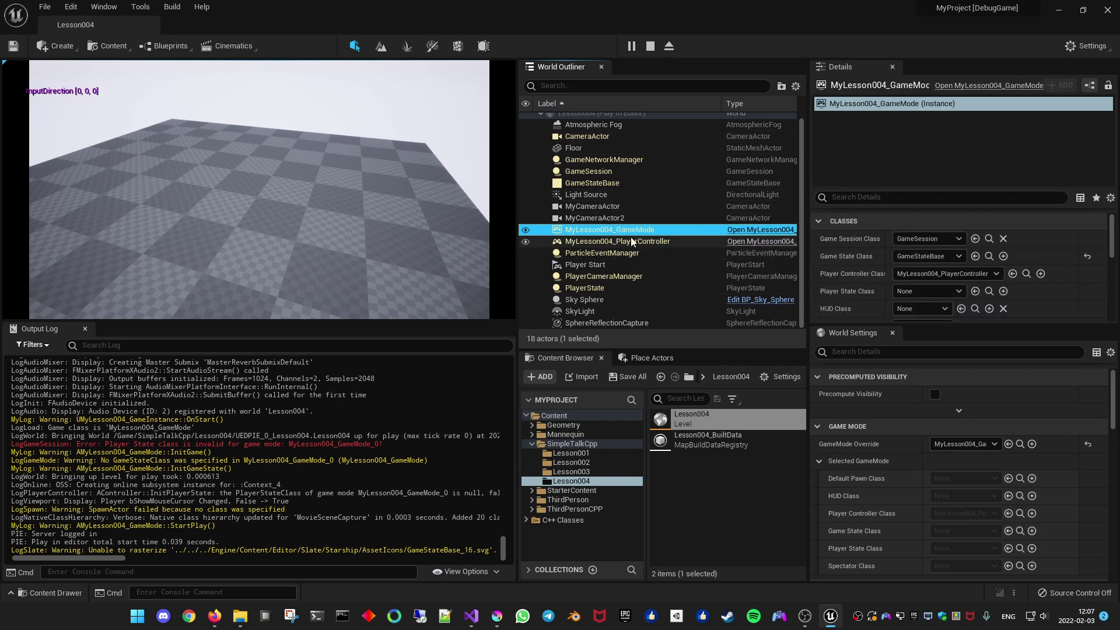
click(633, 216)
click(639, 243)
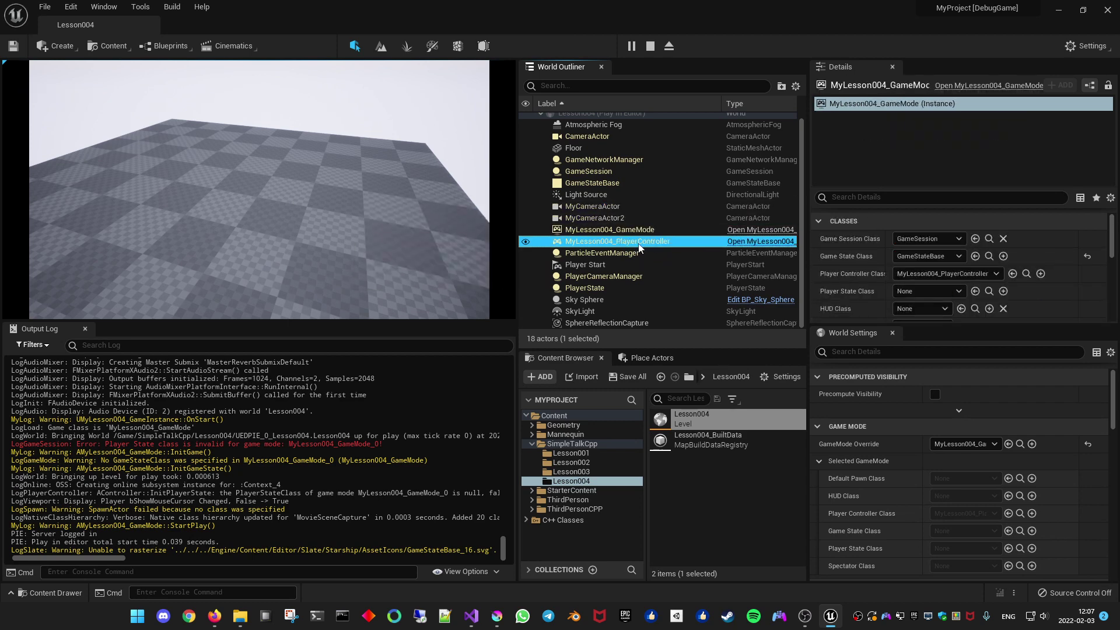
click(650, 229)
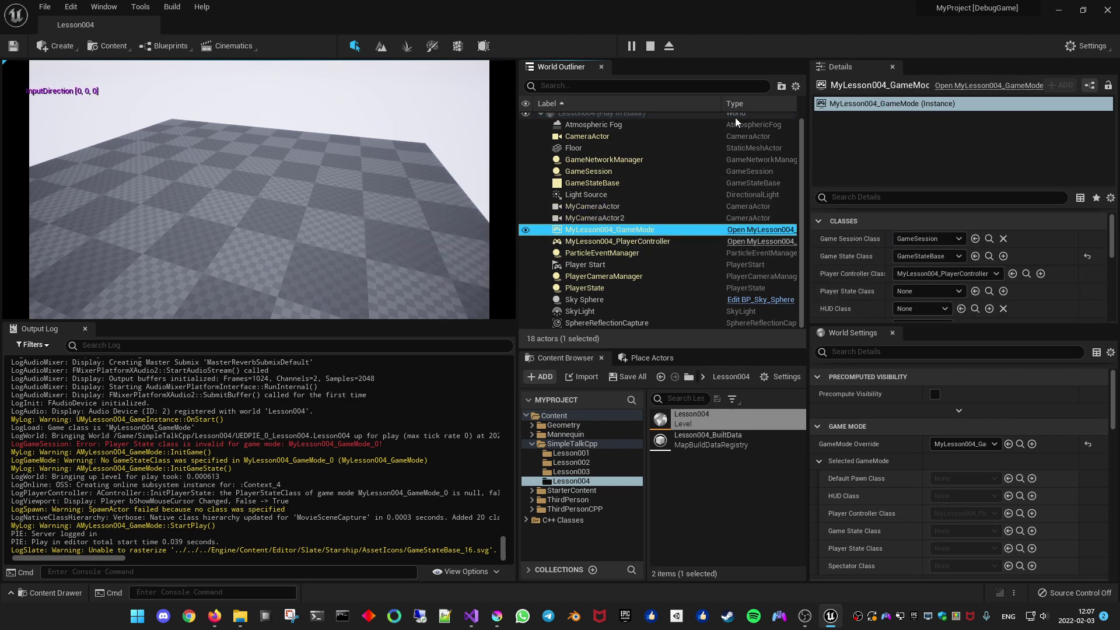
Put MyLesson004_GameMode in a new NewFolder1 and move MyLesson004_PlayerController into it.
click(781, 86)
click(642, 159)
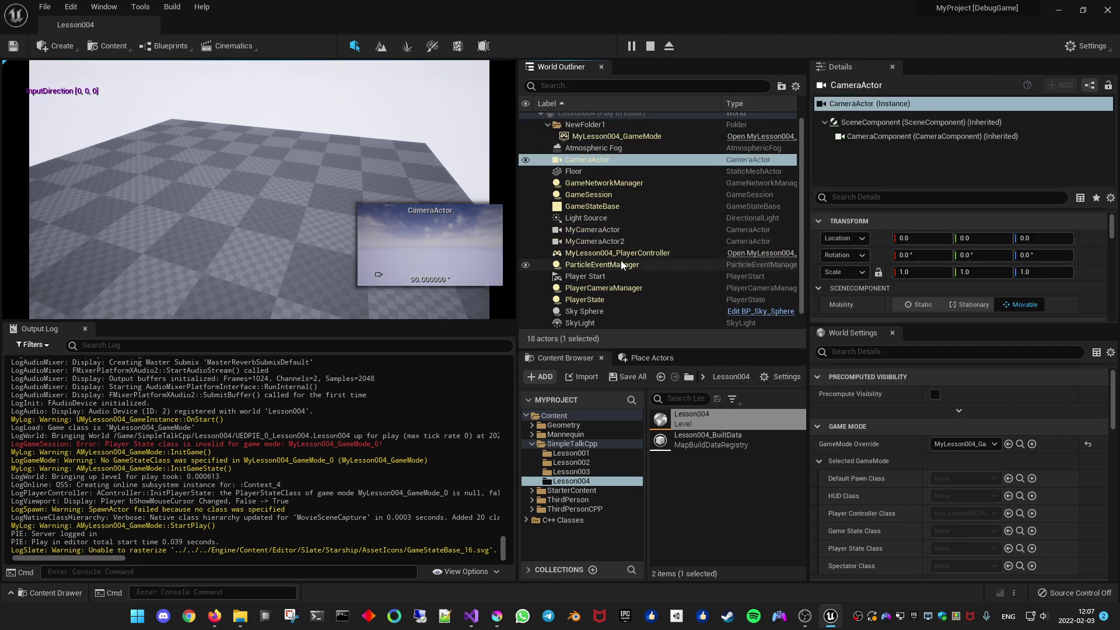
drag(618, 253, 591, 124)
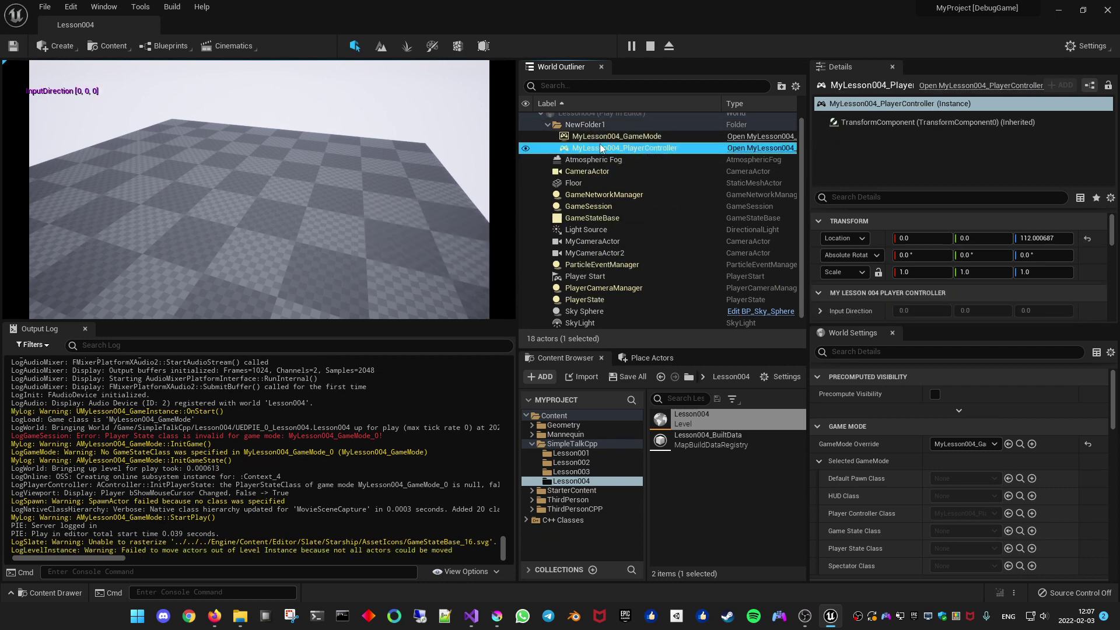
click(615, 171)
click(613, 137)
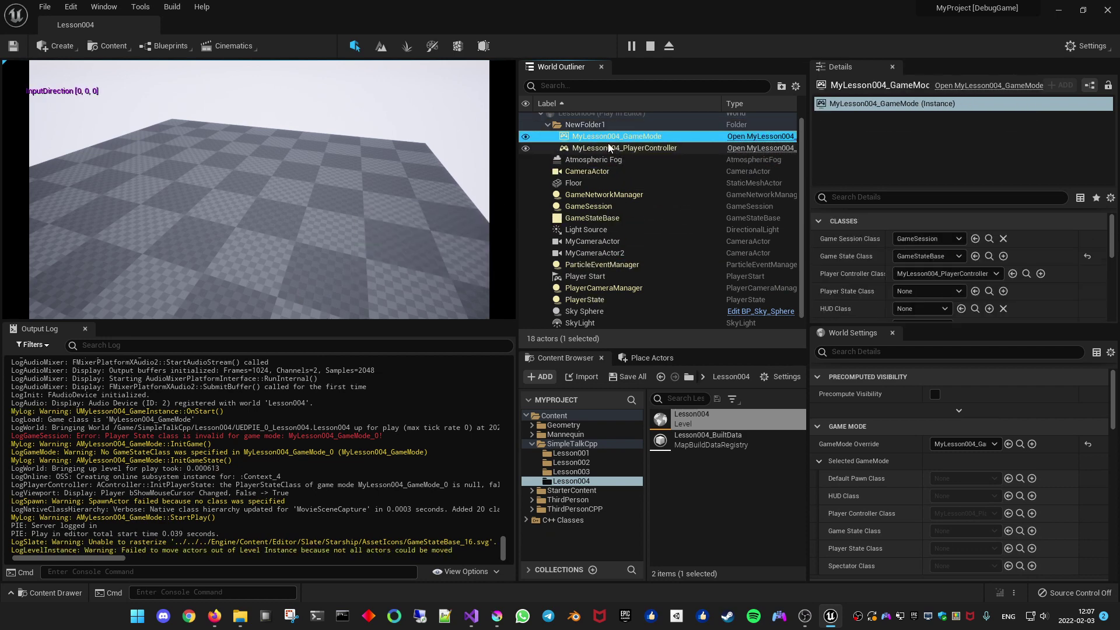
click(548, 124)
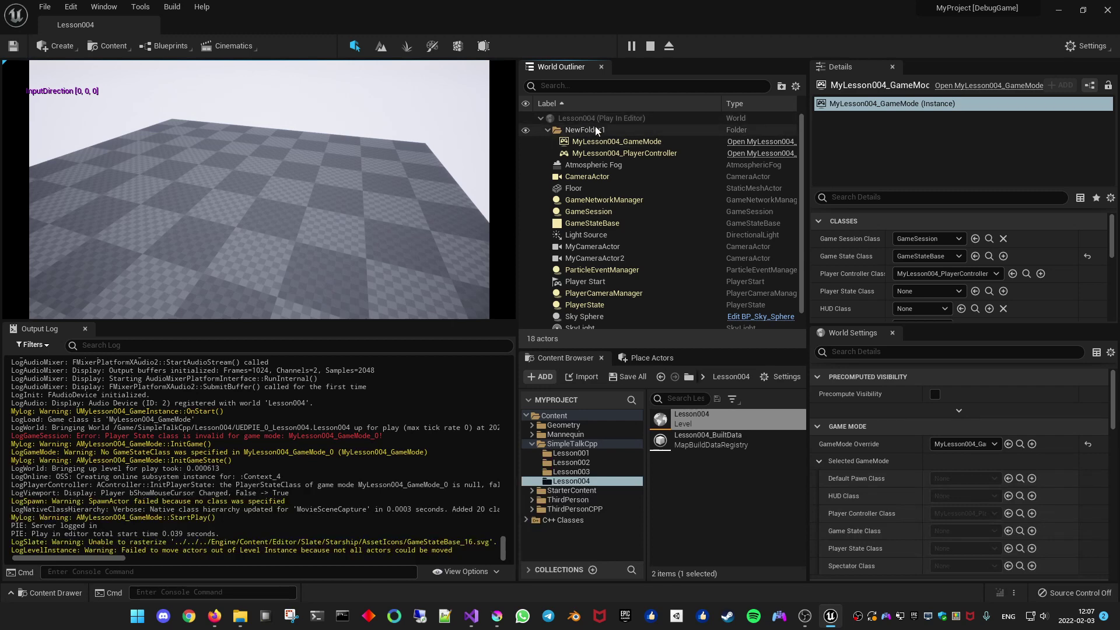
Stop play and add SetFolderPath(TEXT("MyGame")); at the top of the PlayerController's BeginPlay, then save.
click(649, 48)
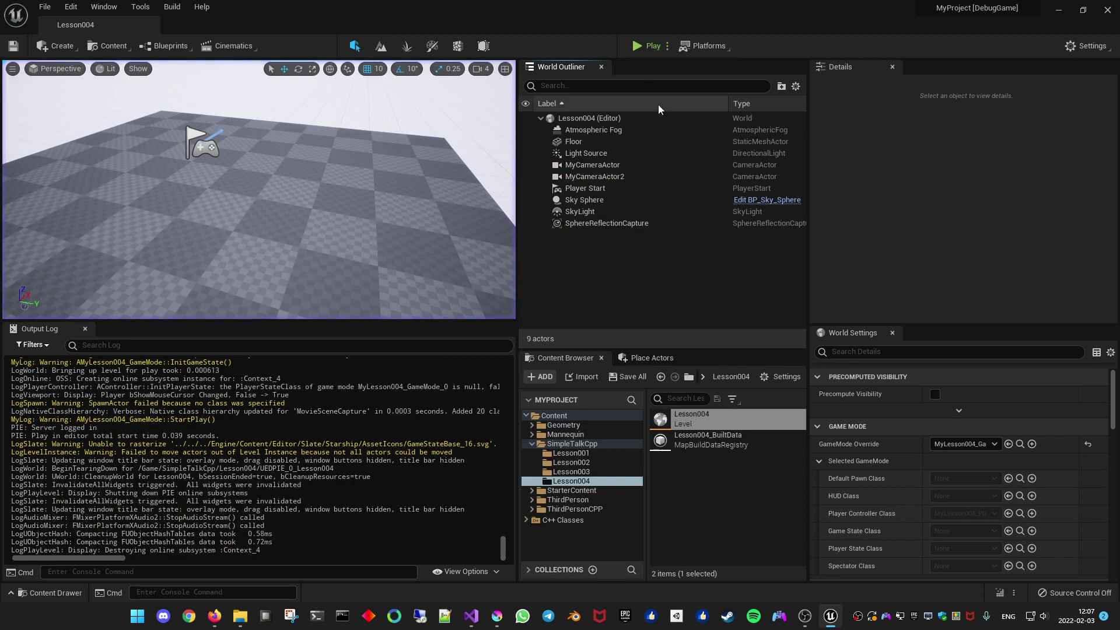
key(alt+Tab)
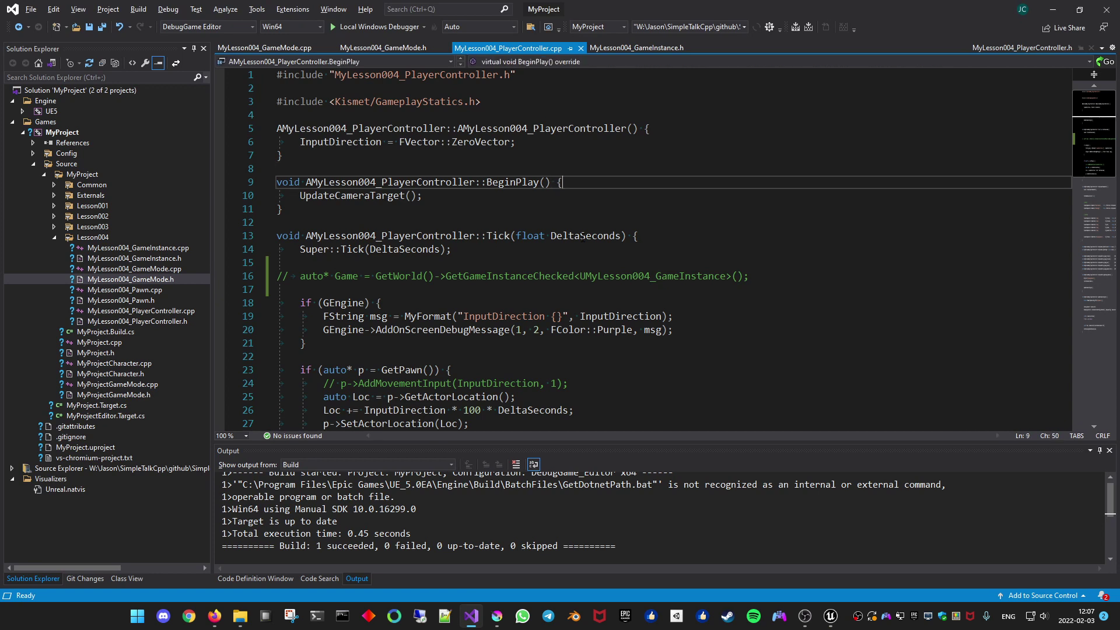
key(Return)
key(Return)
key(Up)
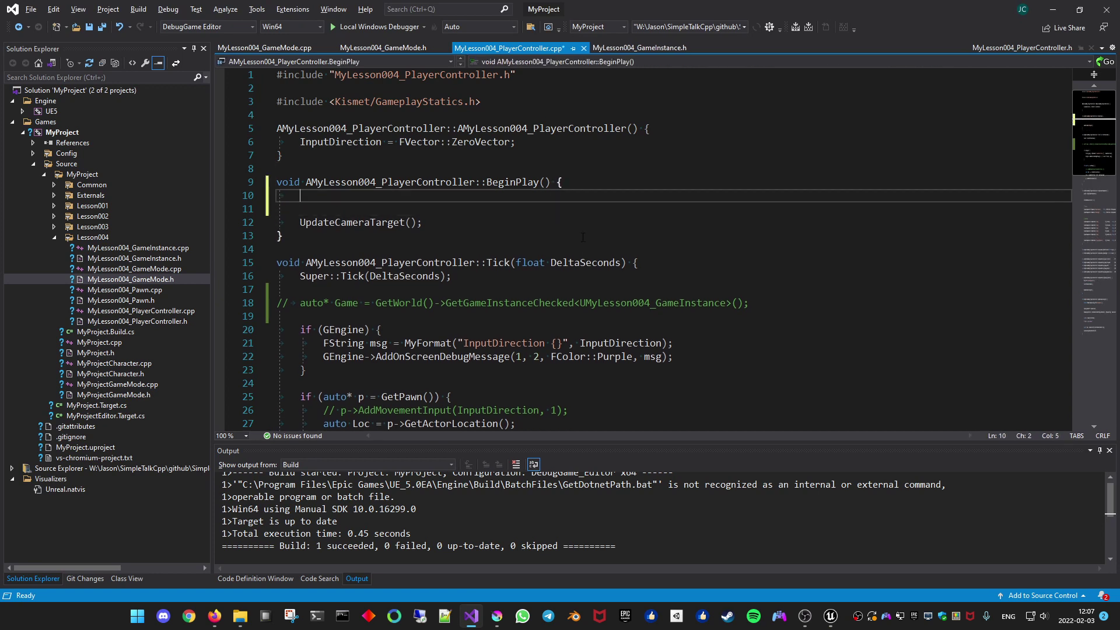
text(SetActorF)
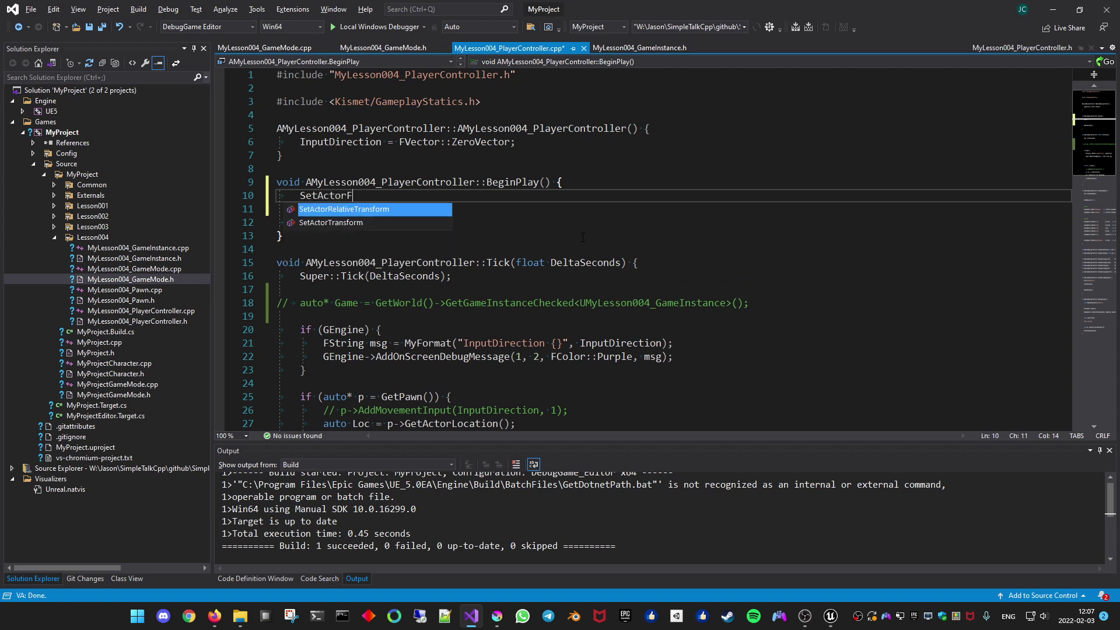
key(BackSpace)
key(BackSpace)
key(BackSpace)
key(BackSpace)
key(BackSpace)
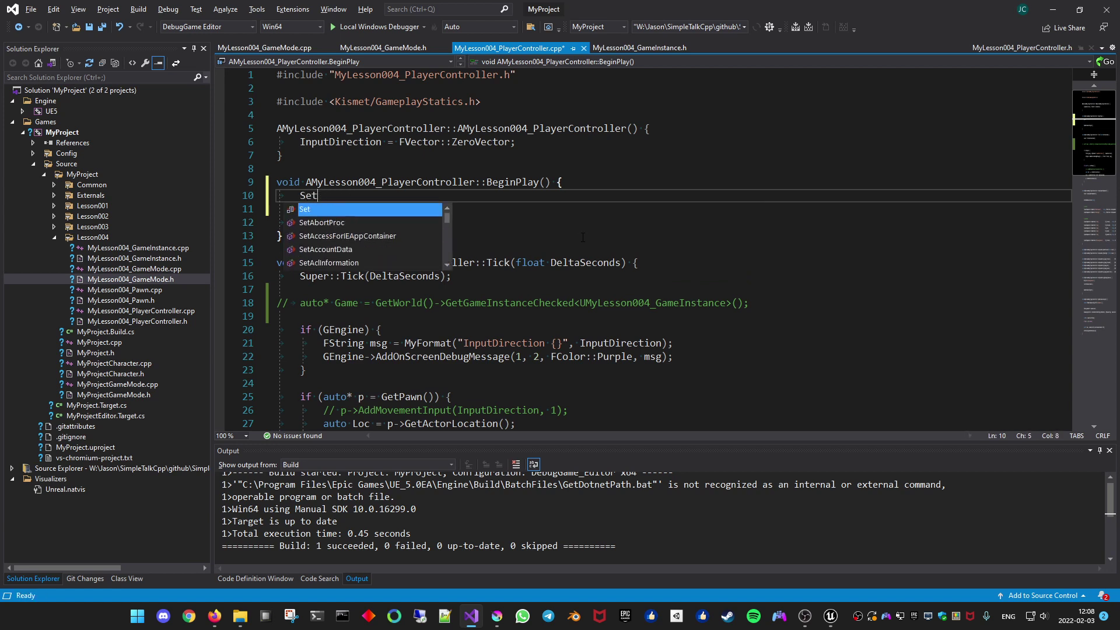
text(Fol)
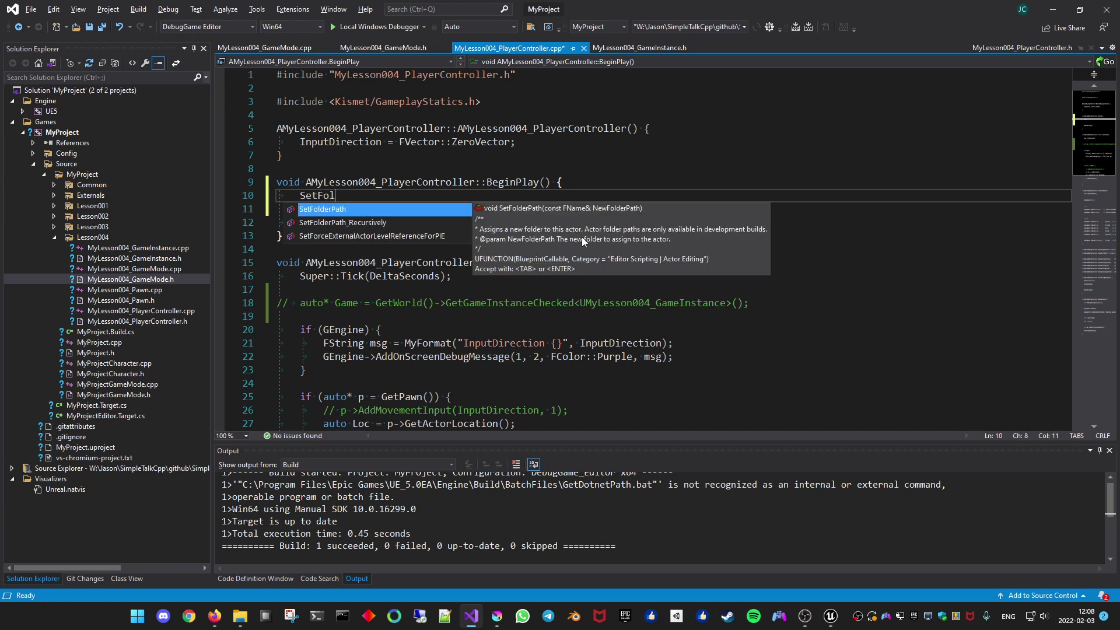
key(Tab)
text((")
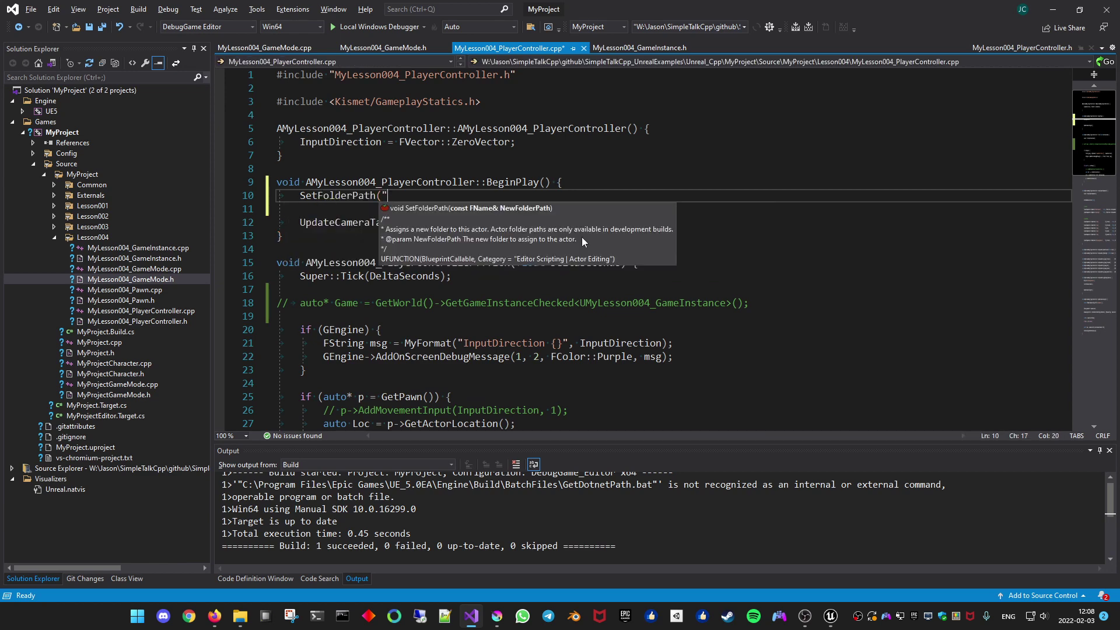
text(TEXT()
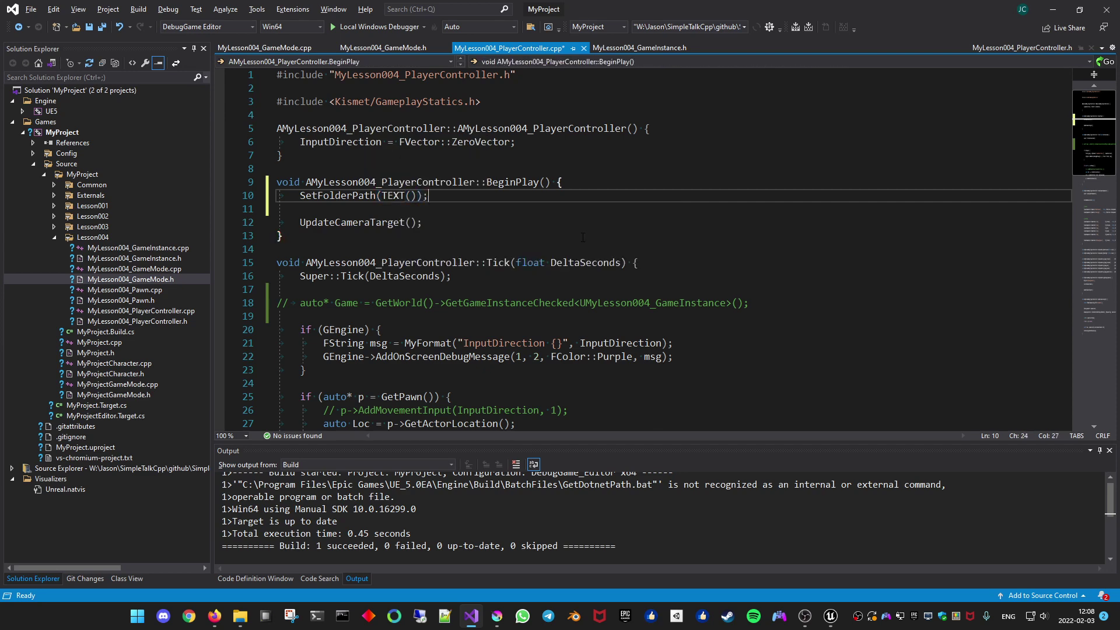
text(")
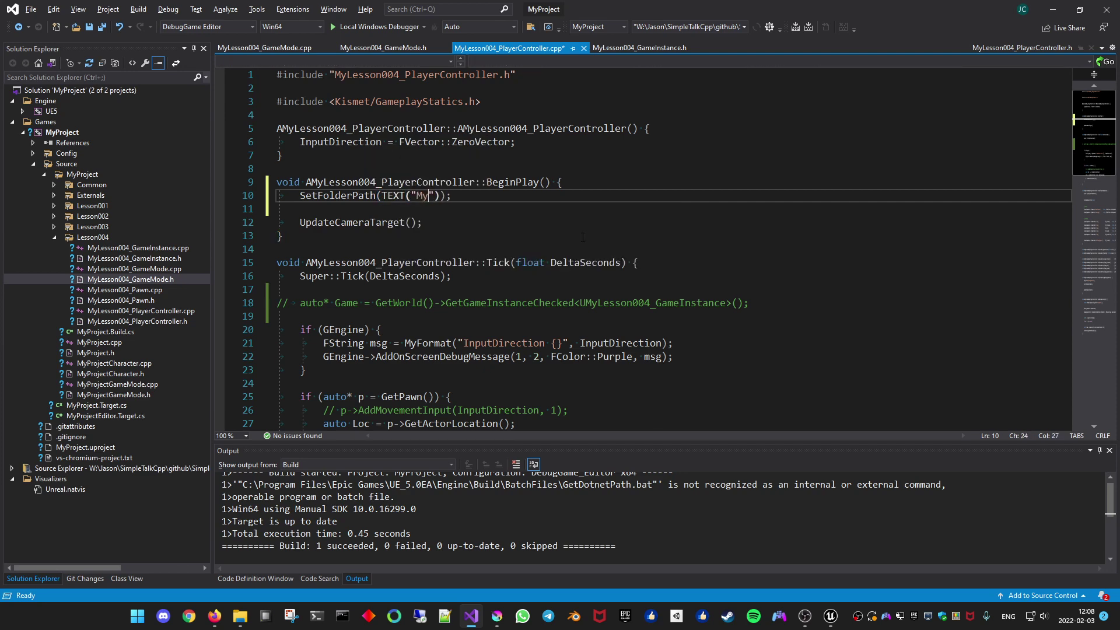
text(MyGame)
key(ctrl+s)
key(Home)
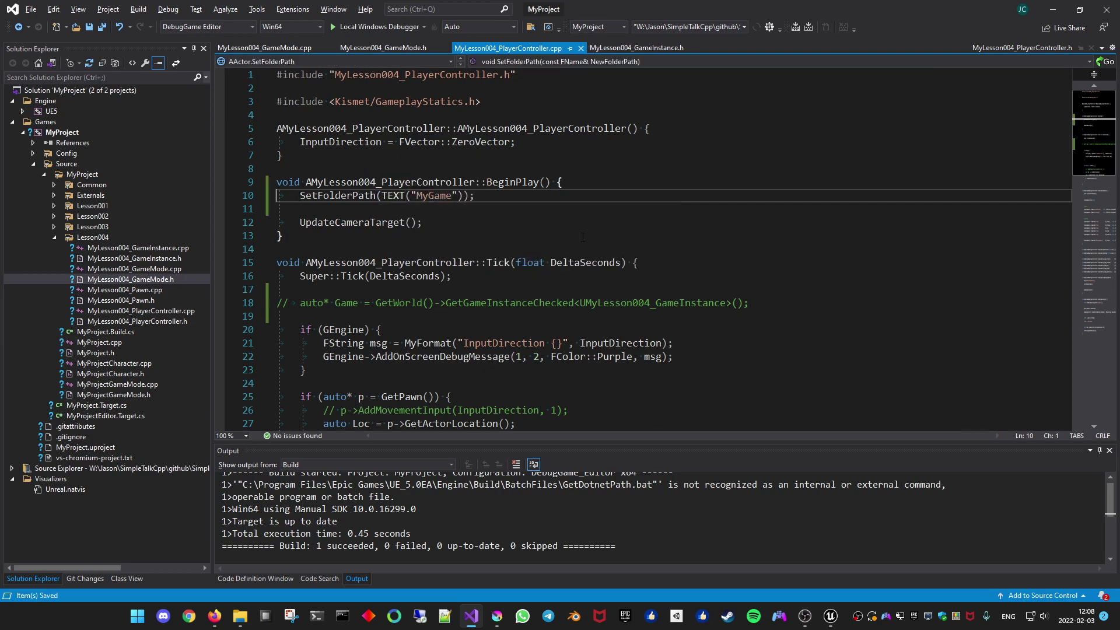
key(shift+Down)
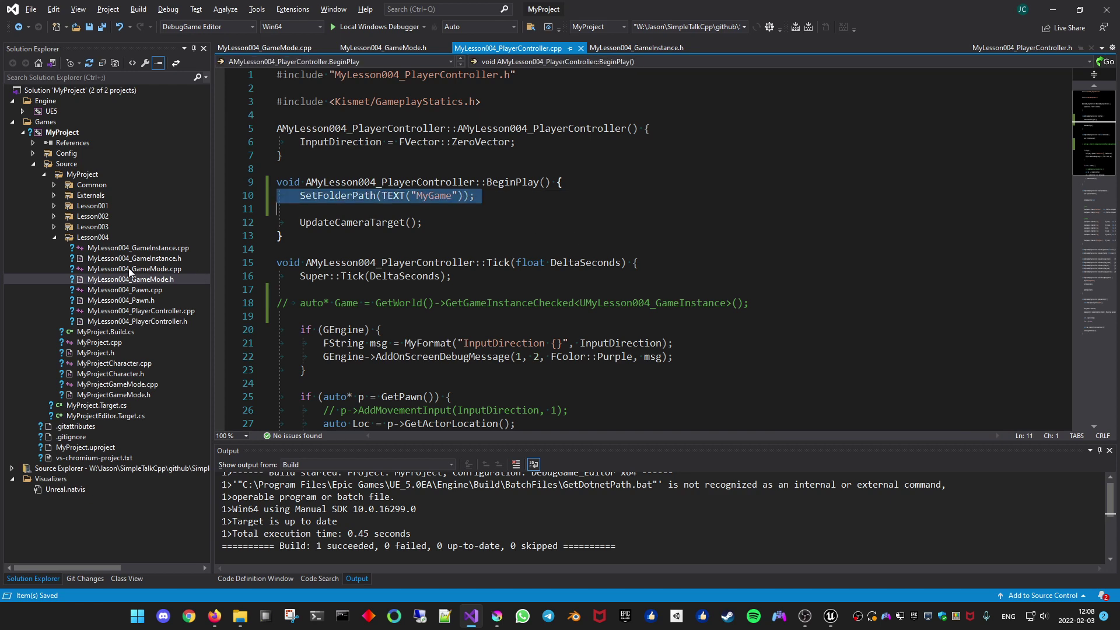
Review MyLesson004_GameMode.cpp, then add blank lines below SetFolderPath in the PlayerController's BeginPlay and save.
double_click(146, 269)
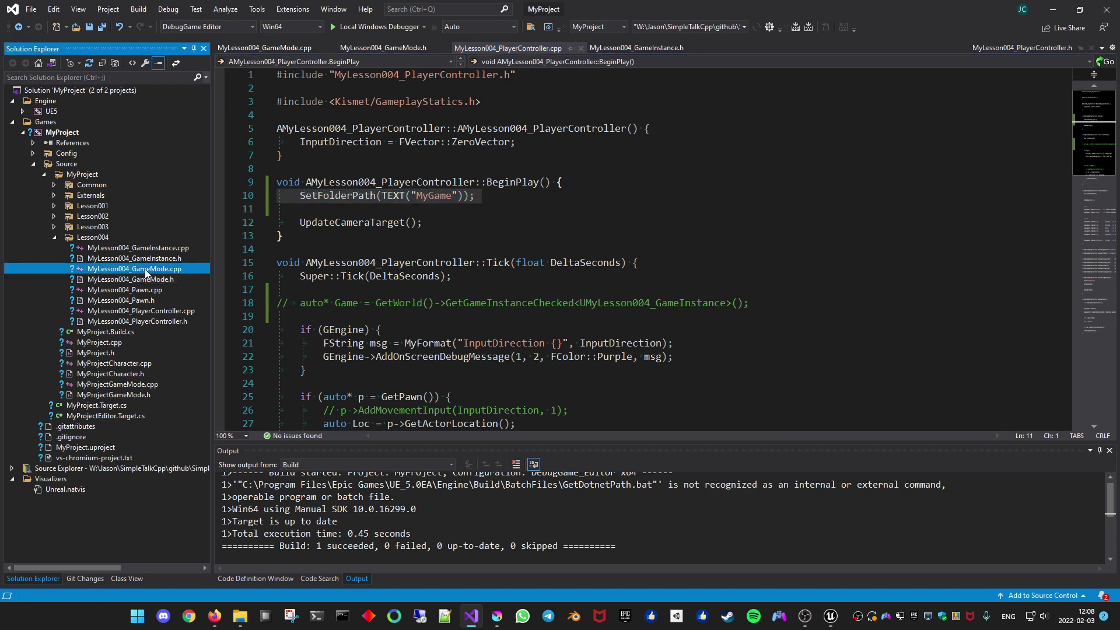
scroll(642, 251, down, 2)
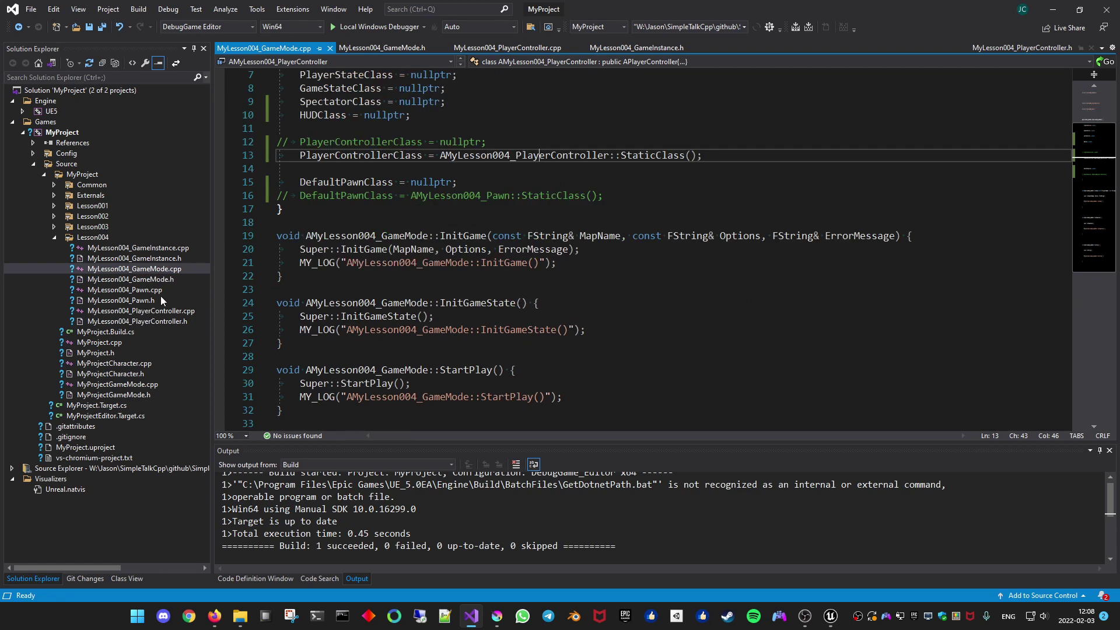
double_click(158, 312)
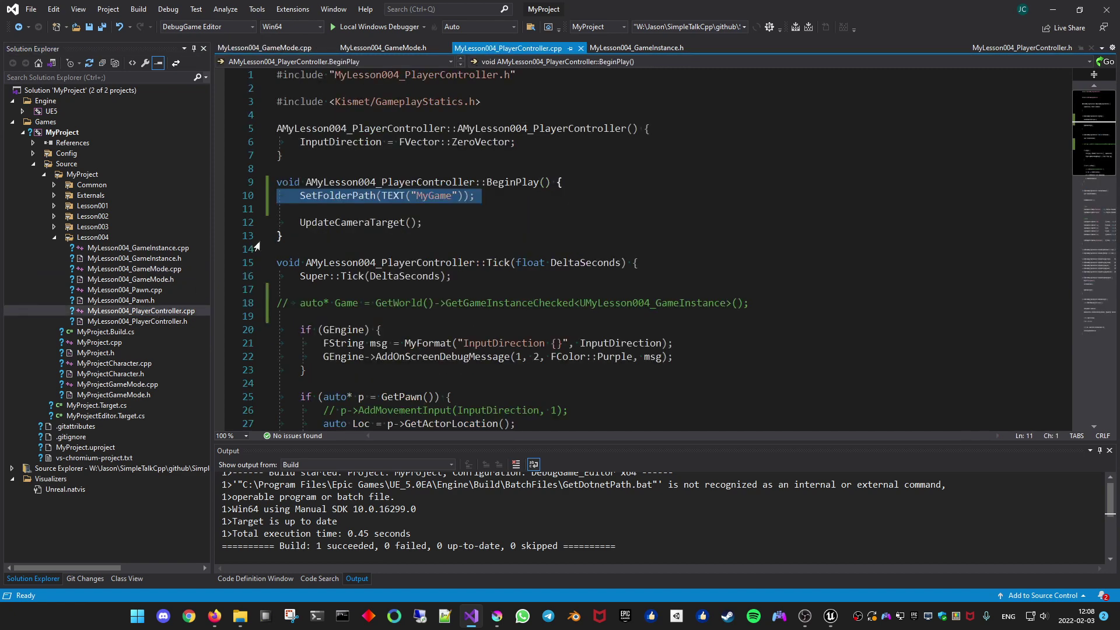
click(303, 213)
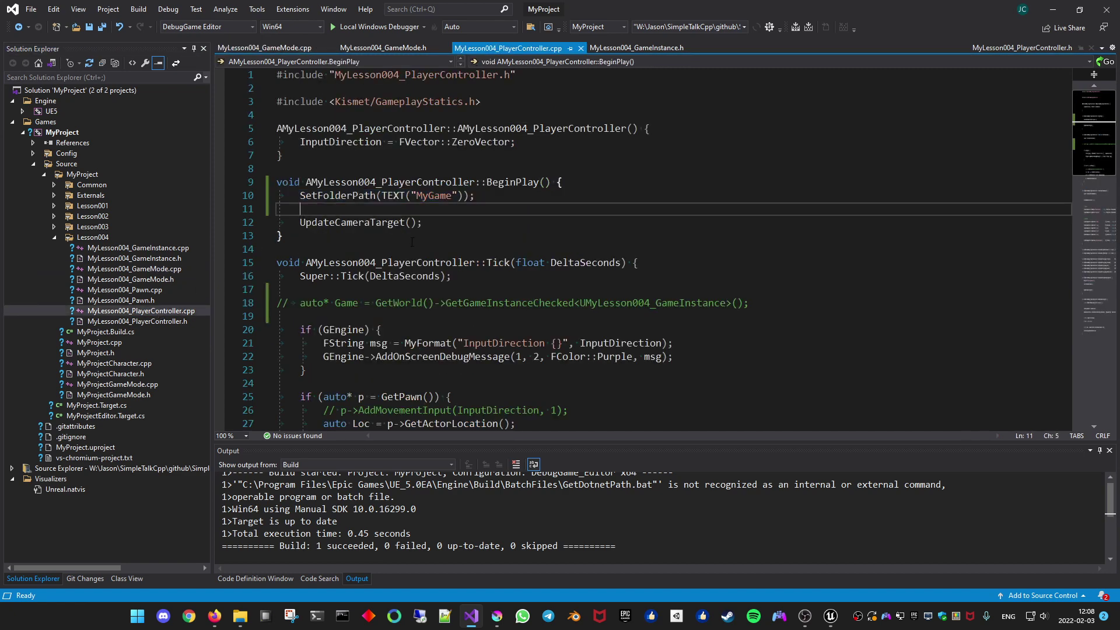
key(Return)
key(Return)
key(Up)
key(ctrl+s)
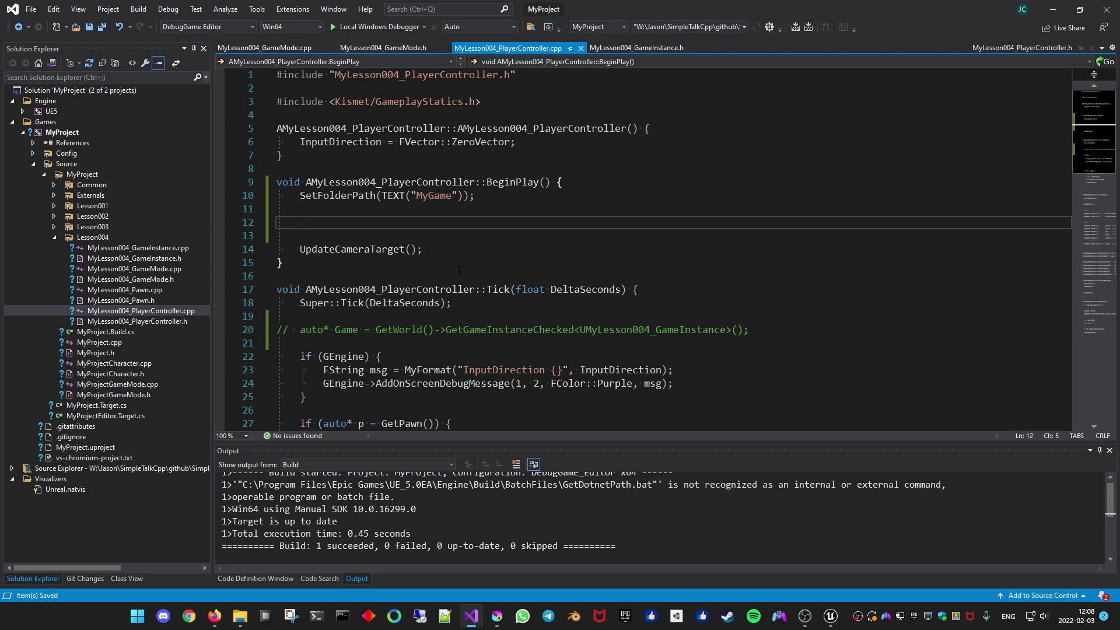
Write an if (auto* p = GetWorld()->GetAuthGameMode()) { condition below SetFolderPath.
text(GetWorld()
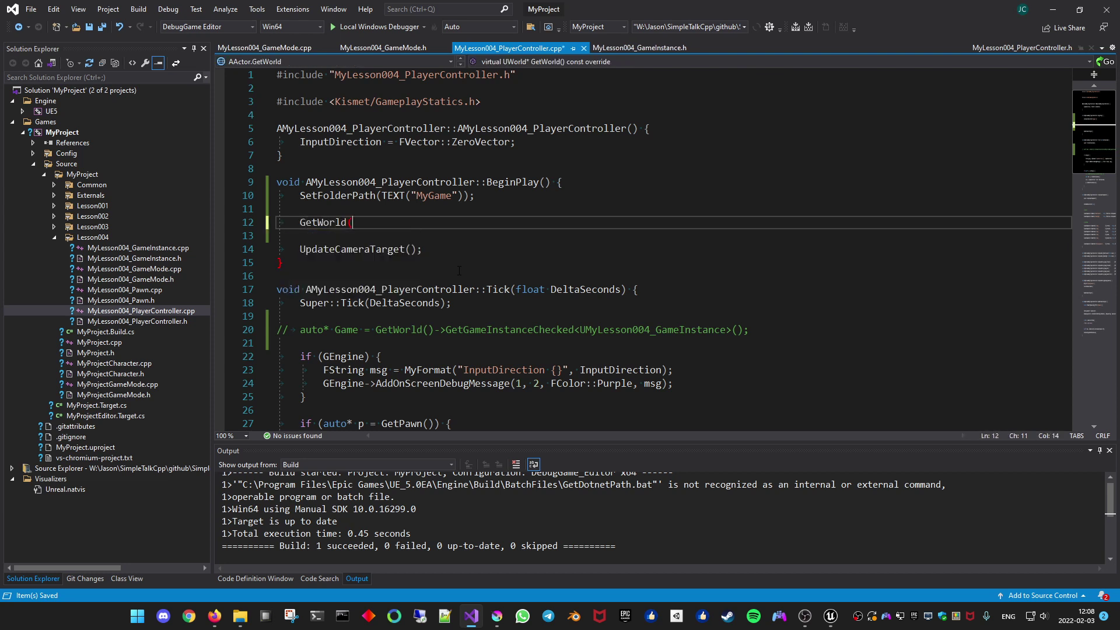
text()->)
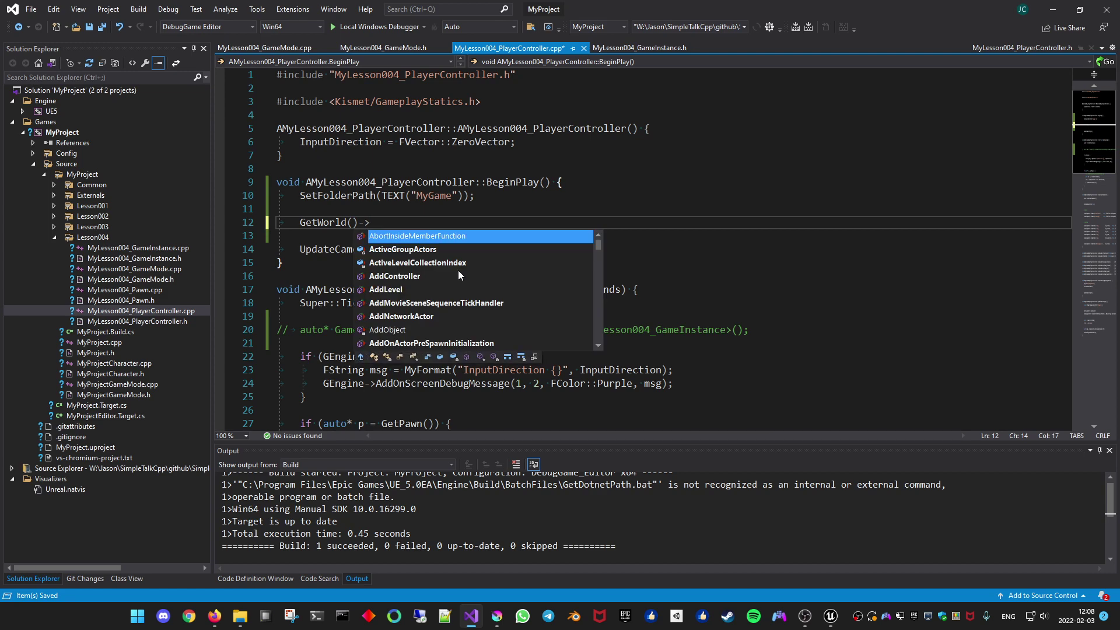
text(GetGamem)
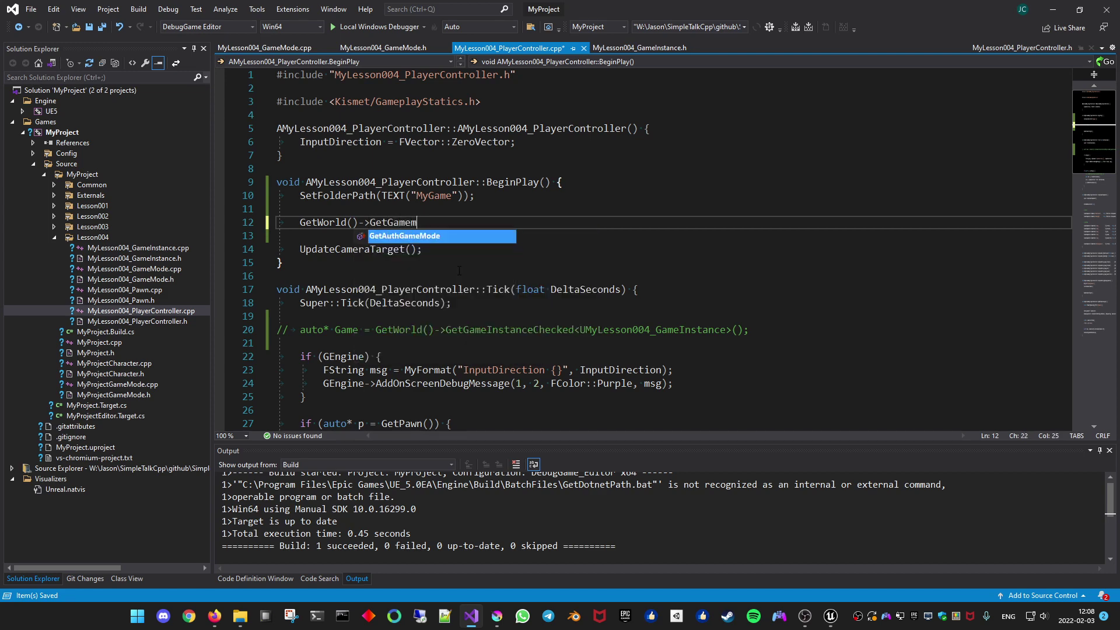
text(ode)
text(())
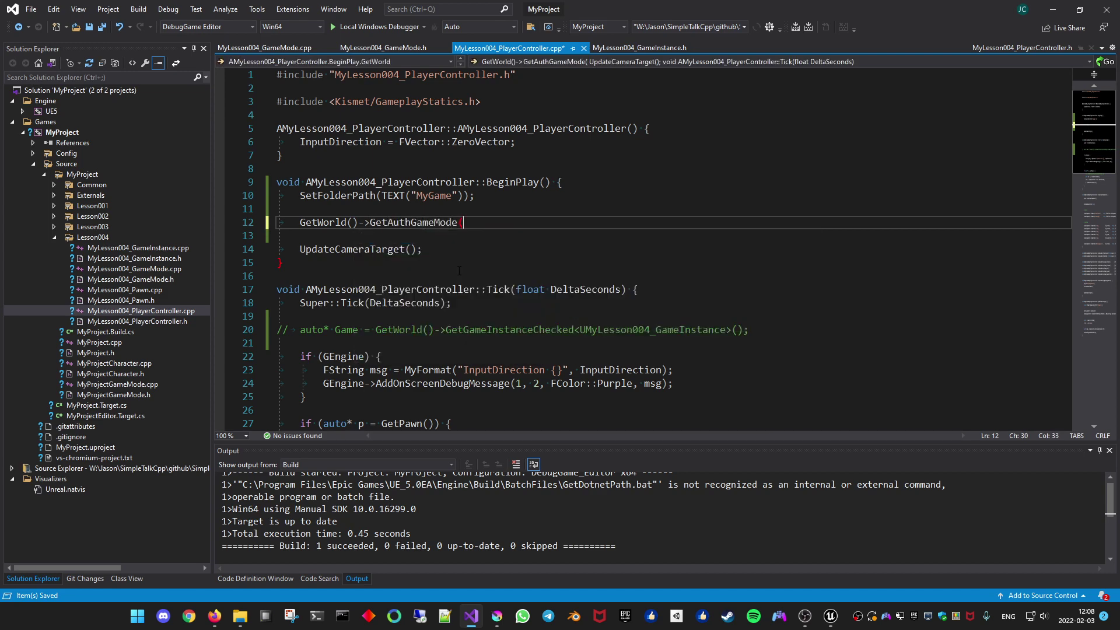
text(;)
key(Home)
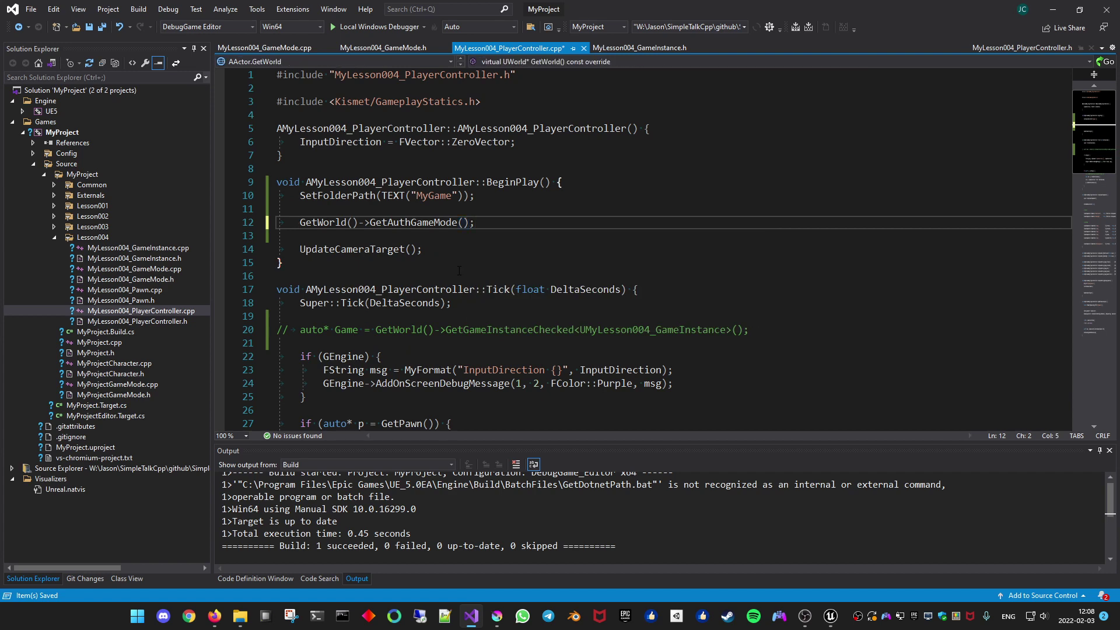
text(aut)
key(BackSpace)
key(BackSpace)
key(BackSpace)
text(if ()
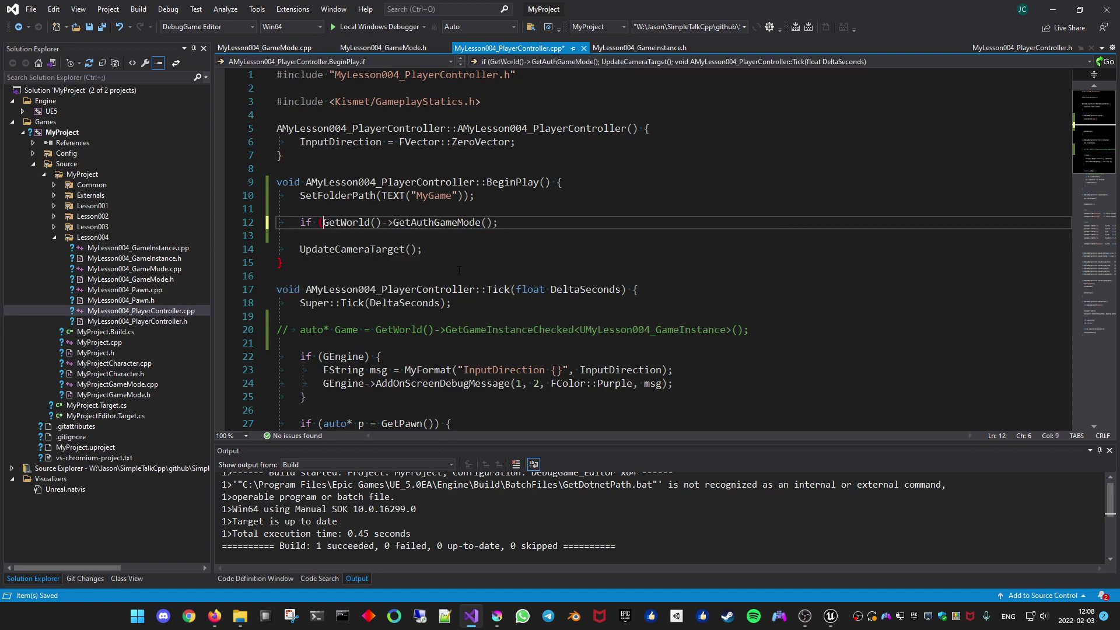
text(GameMo)
key(Escape)
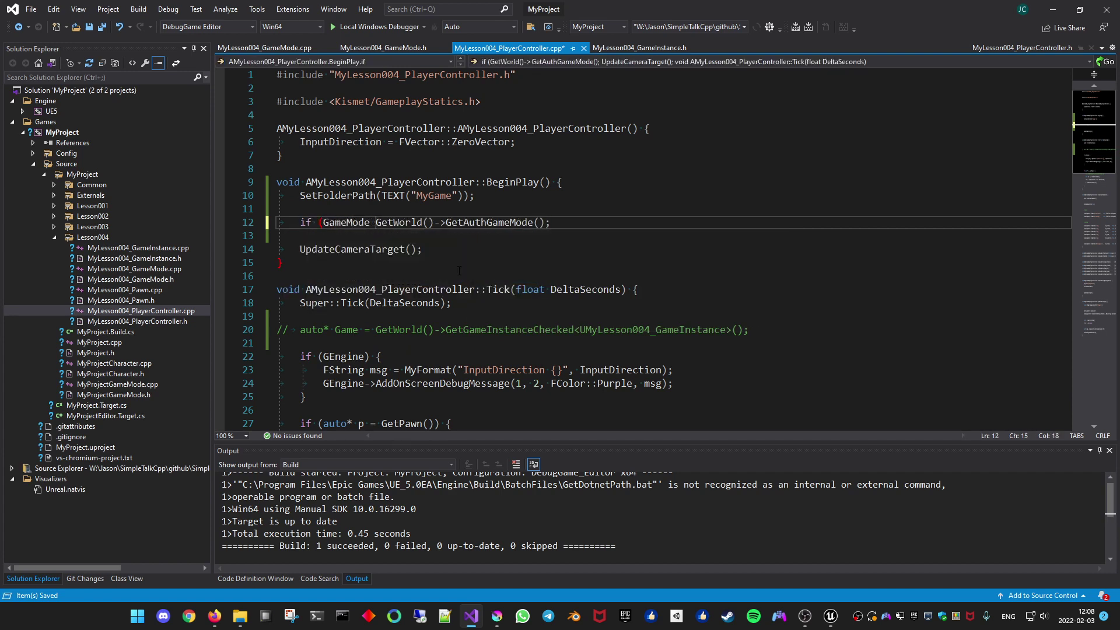
key(BackSpace)
key(BackSpace)
key(BackSpace)
key(BackSpace)
key(BackSpace)
key(BackSpace)
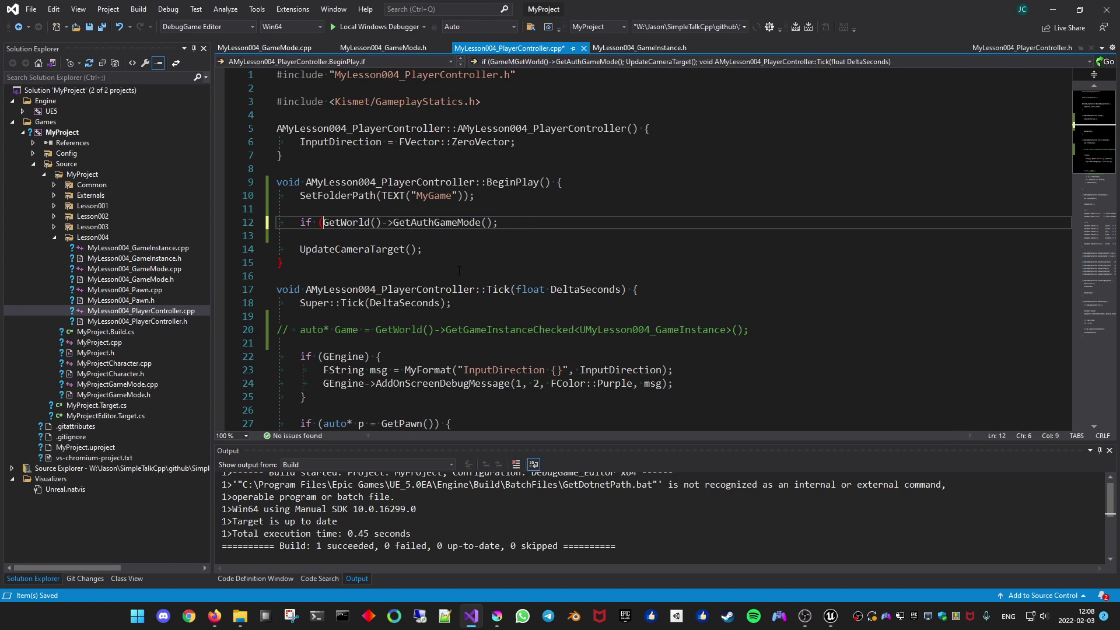
text(auto* p =)
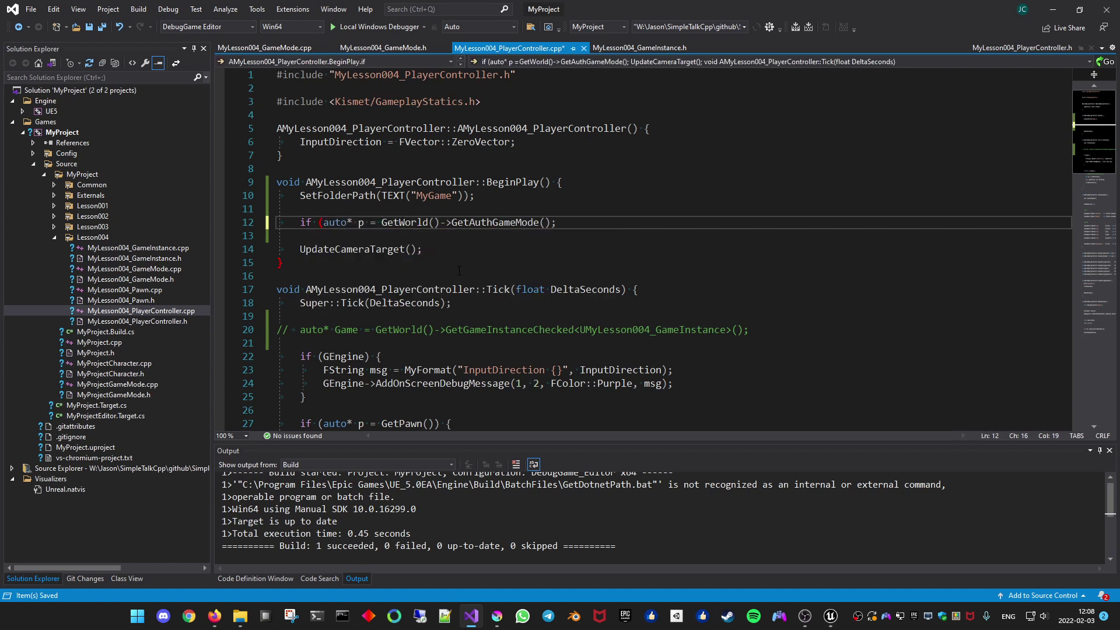
key(End)
key(BackSpace)
text() {)
Call p->SetFolderPath(TEXT("MyGame")); inside the if block.
key(Return)
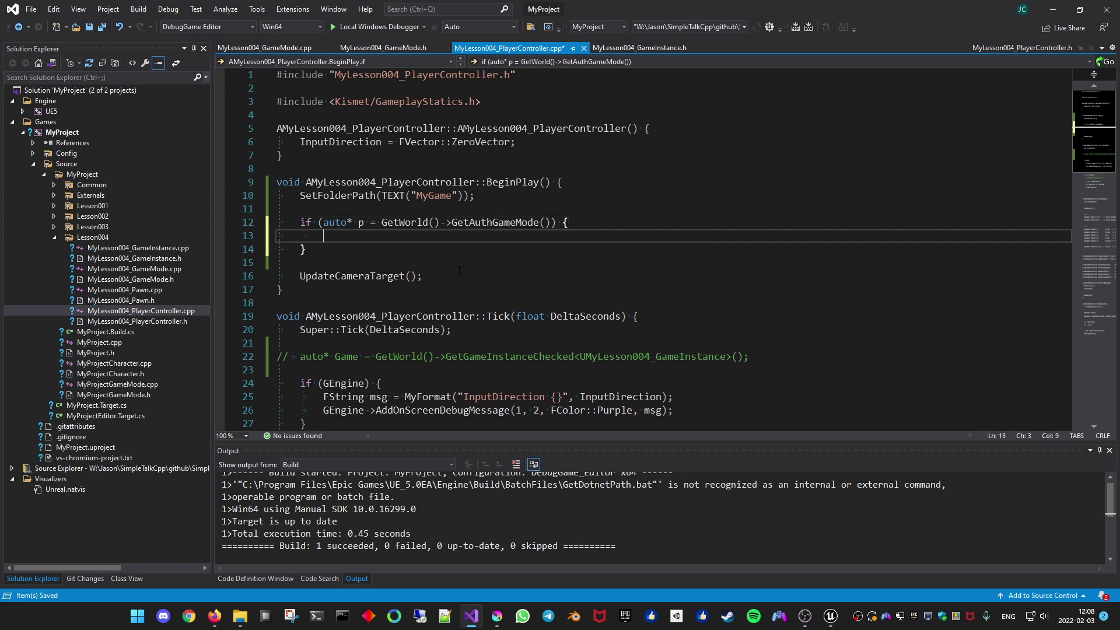
text(p->)
text(SetFolderPath(TEXT("MyGame"));)
key(Escape)
key(Up)
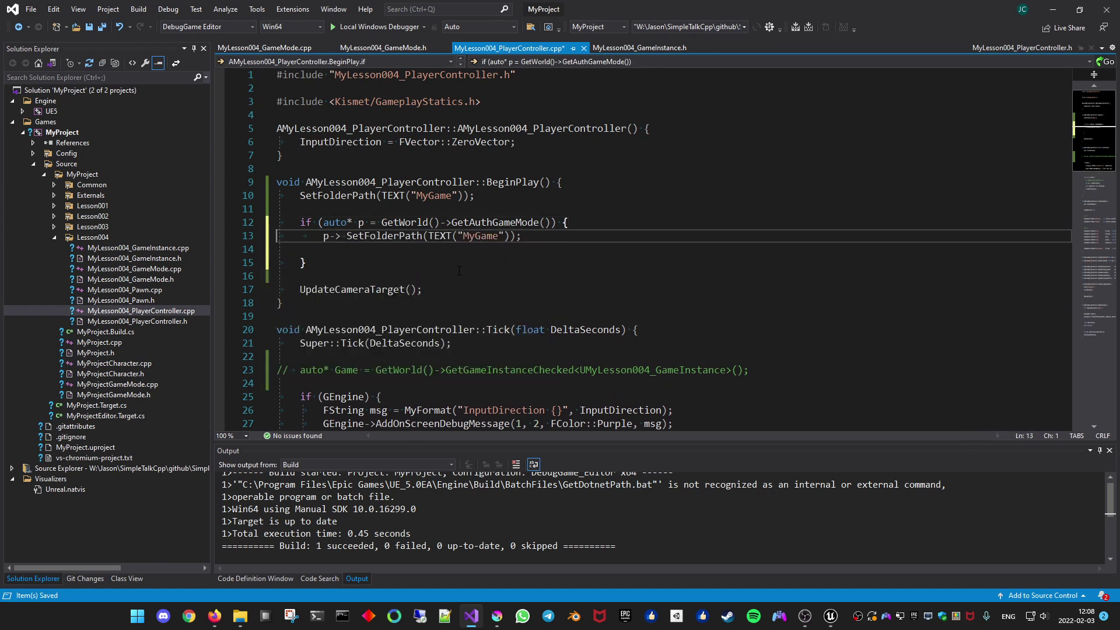
key(ctrl+k)
key(ctrl+d)
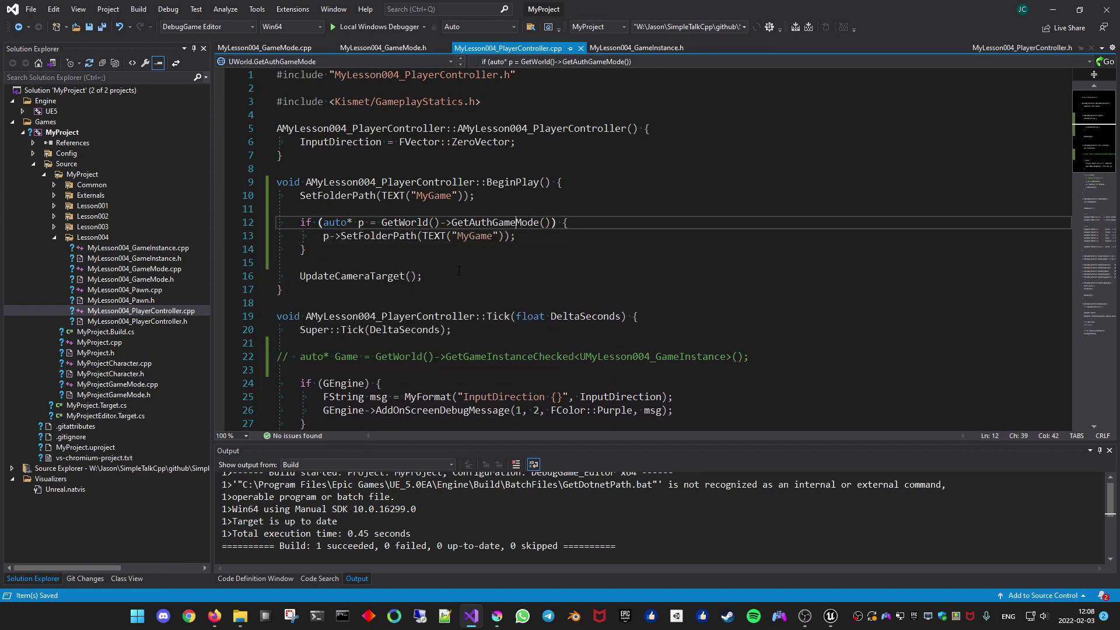
Add two blank lines at the top of BeginPlay for a new statement.
key(Up)
key(Up)
key(Up)
key(End)
key(Return)
key(Return)
key(Up)
Declare static FName FolderPath(TEXT("MyGame")); at the top of BeginPlay.
text(F)
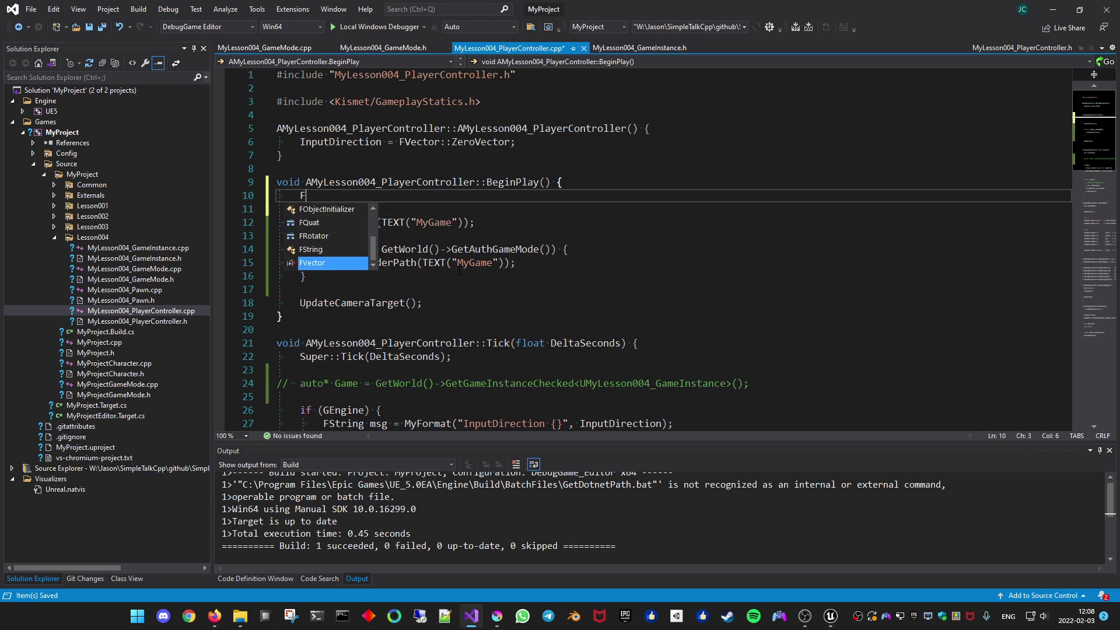
text(n)
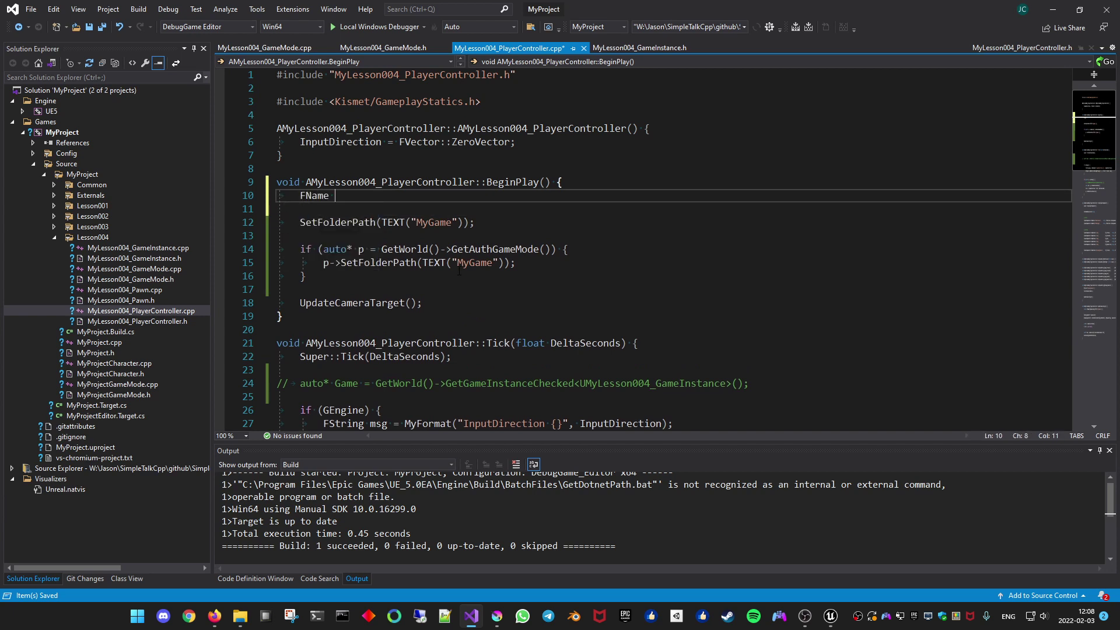
text( FolderPath)
key(Home)
text(static)
key(Down)
key(Down)
key(End)
key(Left)
key(Left)
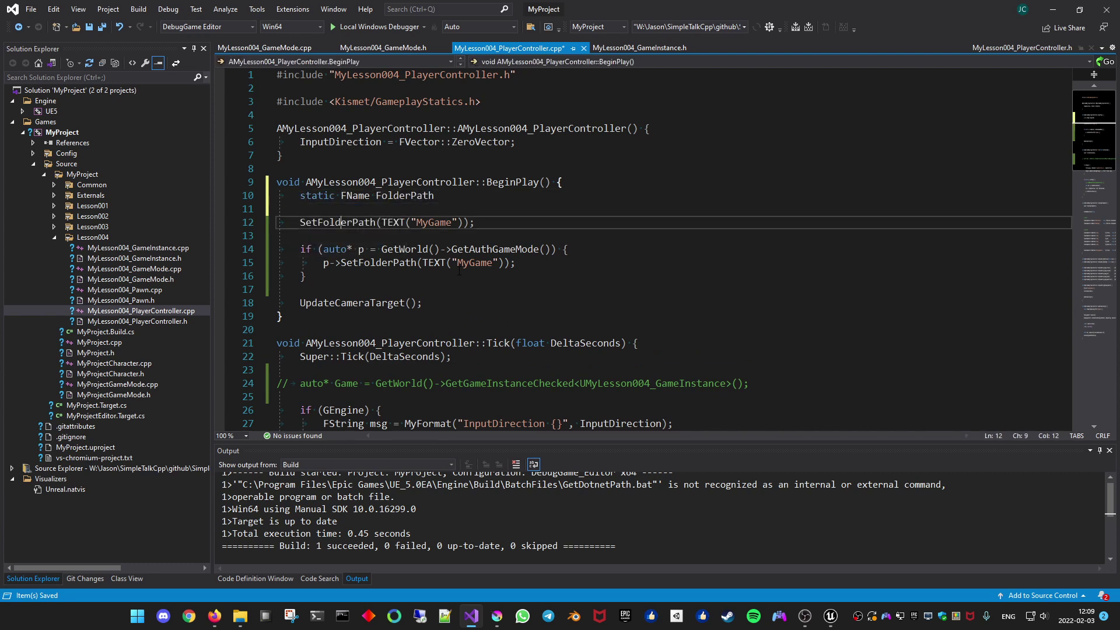
key(ctrl+shift+Left)
key(ctrl+shift+Left)
key(ctrl+shift+Left)
key(ctrl+c)
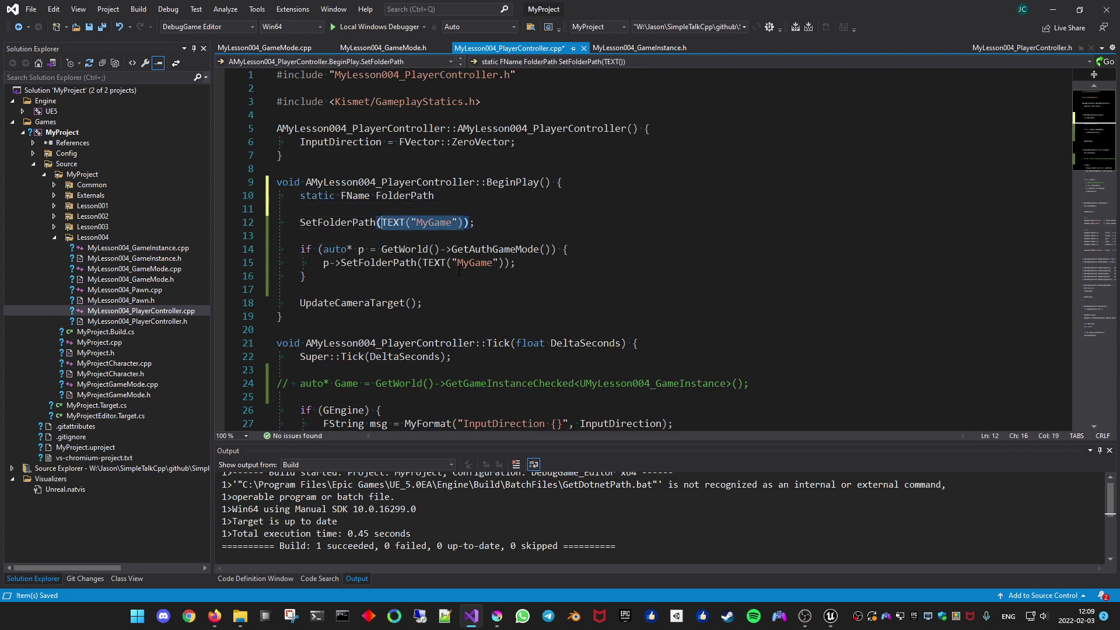
key(BackSpace)
key(Up)
key(Up)
key(End)
text(()
key(ctrl+v)
key(ctrl+z)
key(ctrl+z)
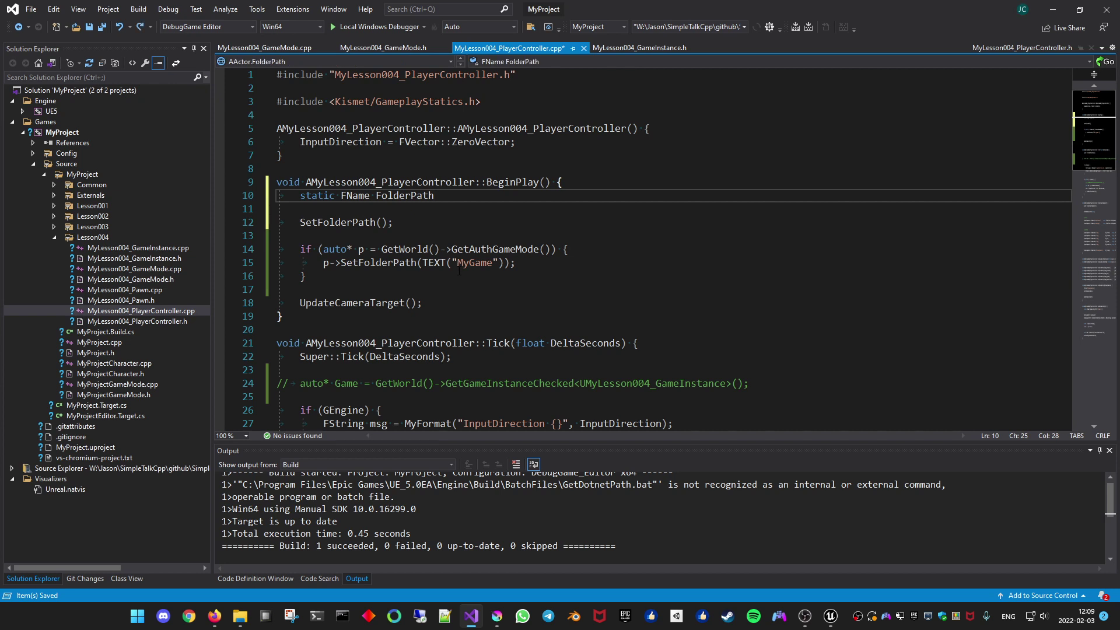
key(ctrl+y)
key(ctrl+y)
text(;)
Pass FolderPath to both SetFolderPath calls, save, and build the project.
key(Down)
key(Down)
key(Left)
key(Left)
text(FolderPath)
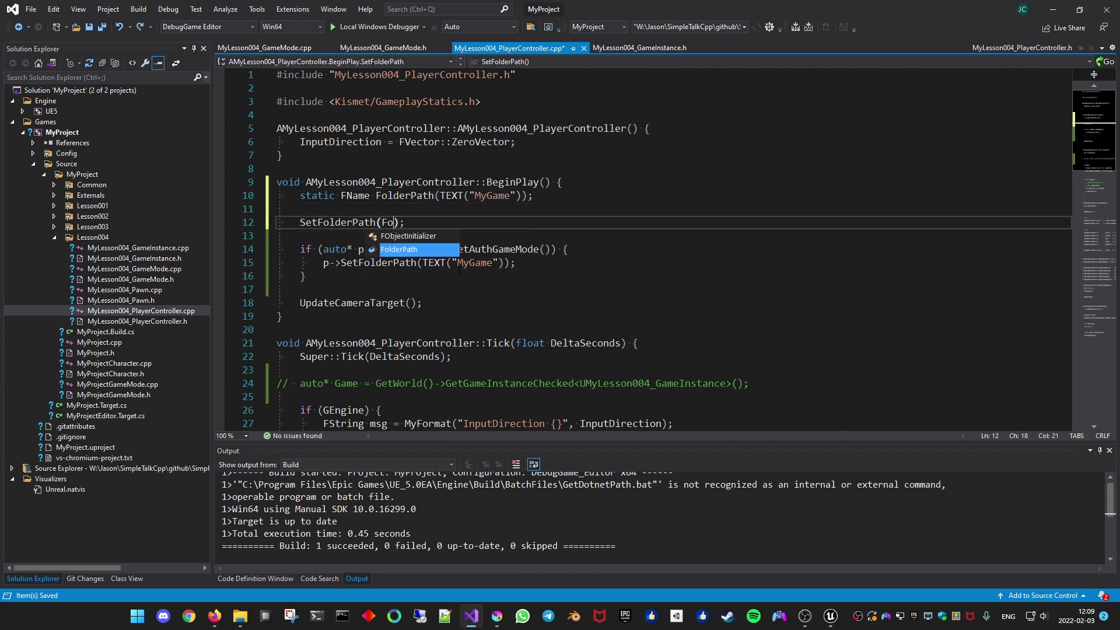
key(ctrl+s)
double_click(402, 224)
key(ctrl+c)
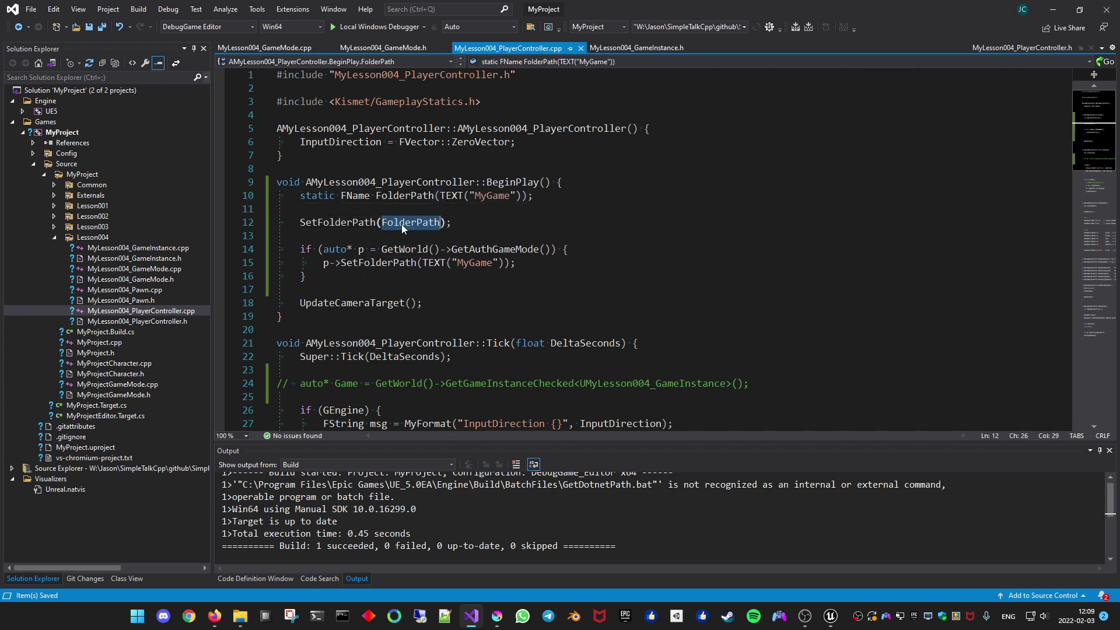
drag(423, 263, 503, 262)
key(ctrl+v)
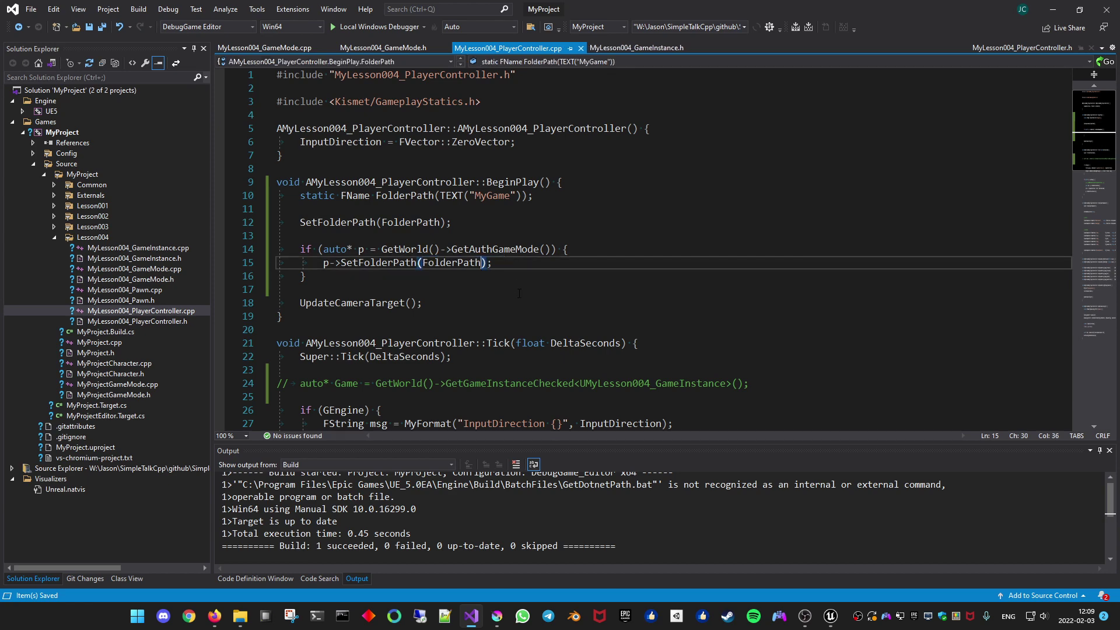
key(ctrl+shift+b)
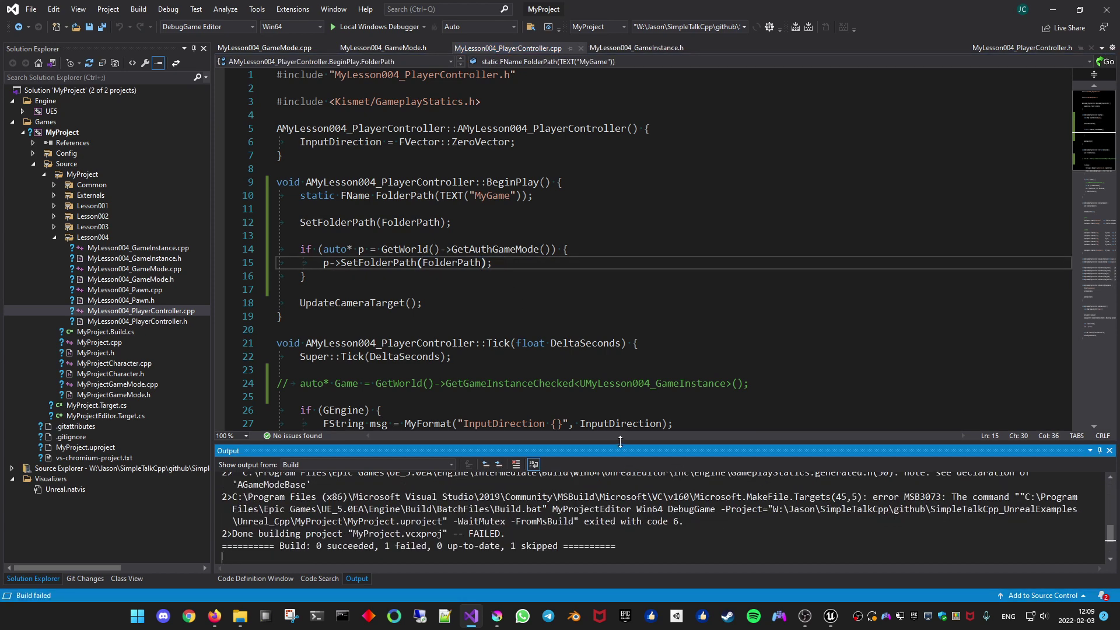
Find and jump to the C4458 FolderPath hides-member error in the Output panel.
drag(620, 441, 620, 427)
scroll(690, 510, up, 2)
scroll(690, 509, up, 2)
scroll(690, 509, up, 1)
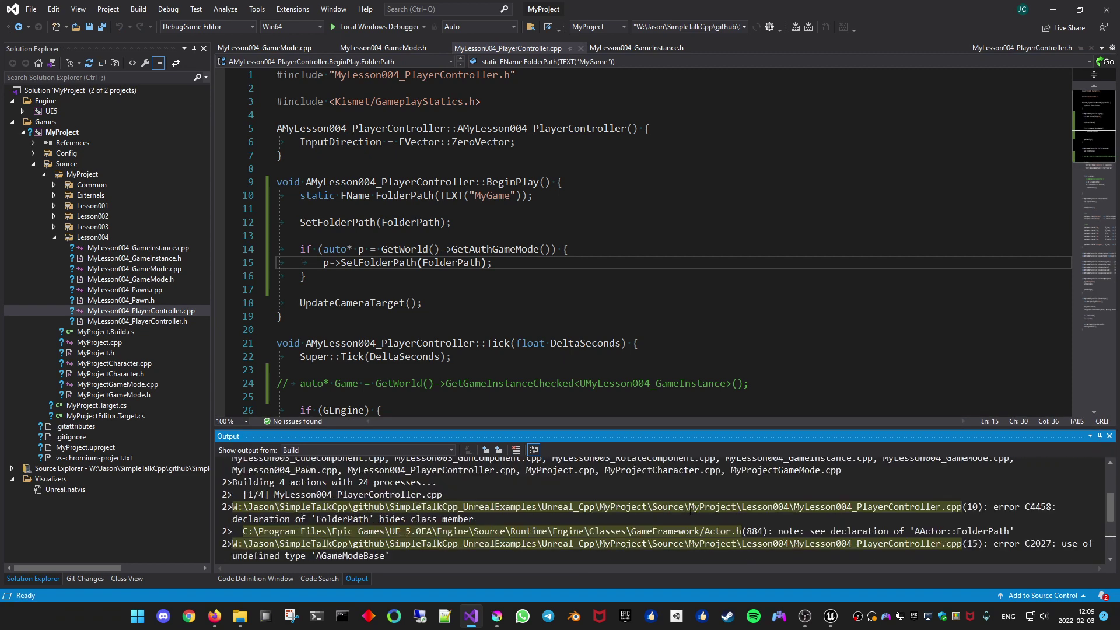
double_click(625, 507)
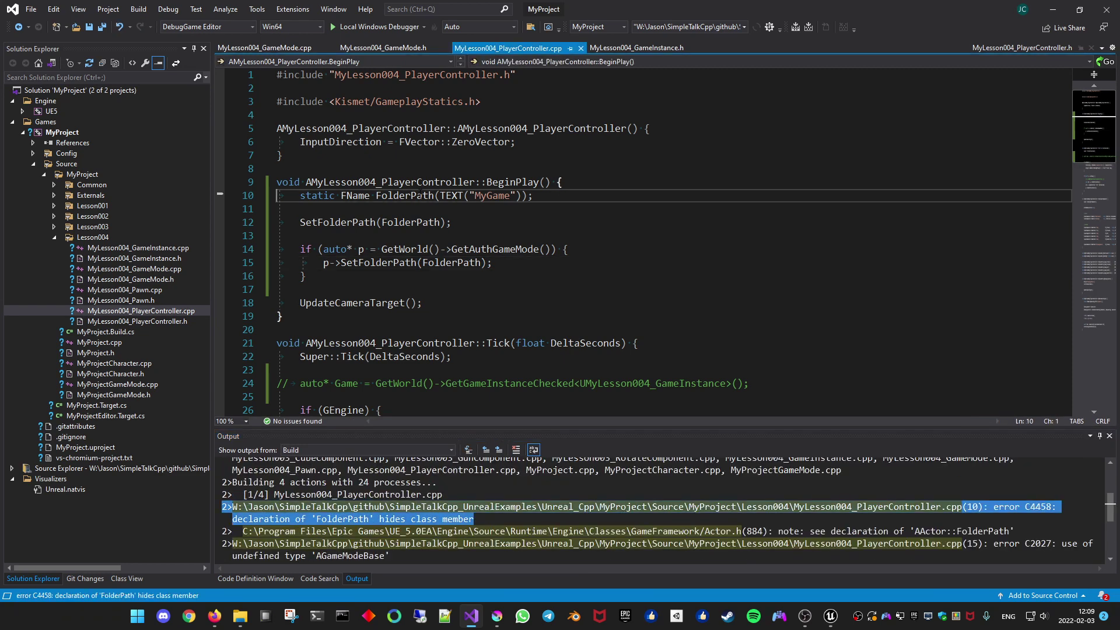
Rename FolderPath to folderPath in the declaration and both calls, rebuild, and go to the AGameModeBase error.
click(459, 197)
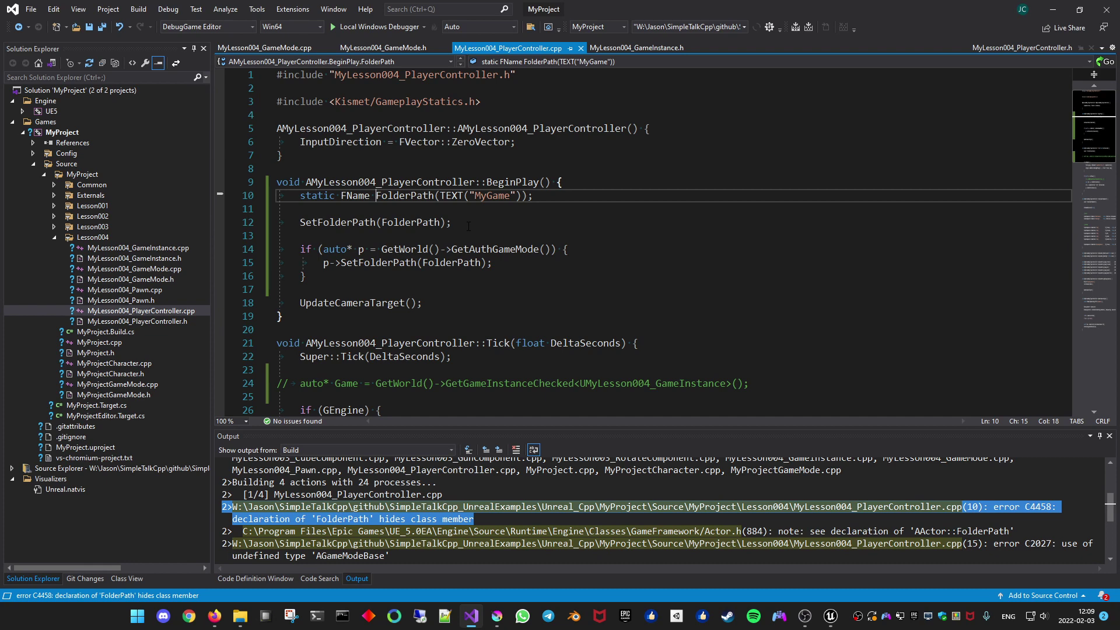
key(Delete)
text(f)
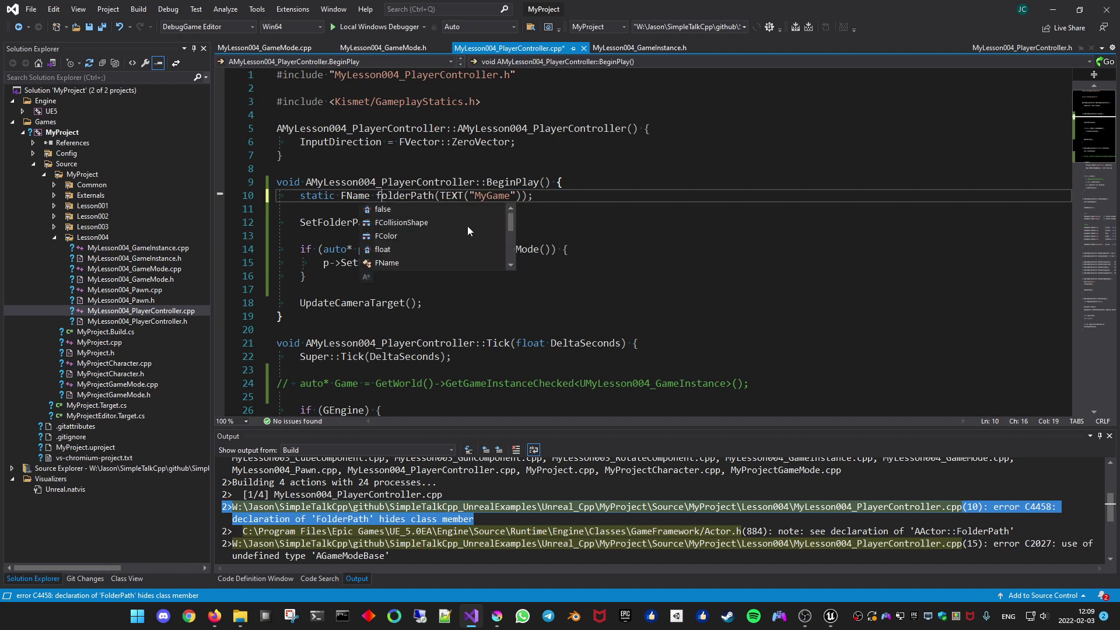
key(Escape)
key(ctrl+shift+Right)
key(ctrl+c)
double_click(408, 222)
key(ctrl+v)
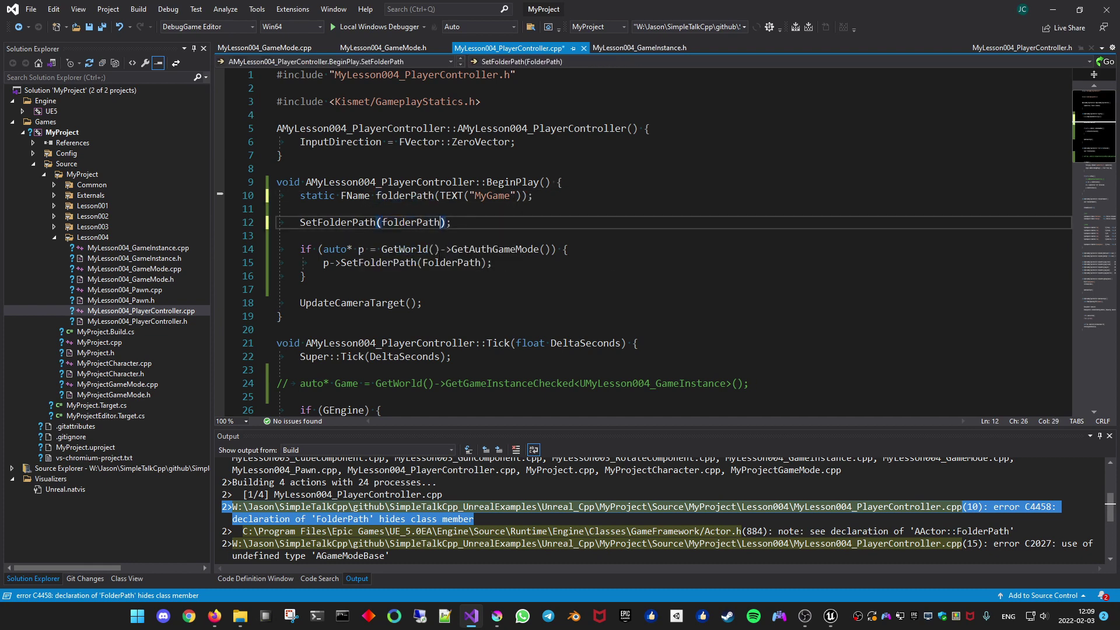
double_click(458, 263)
key(ctrl+v)
key(ctrl+shift+b)
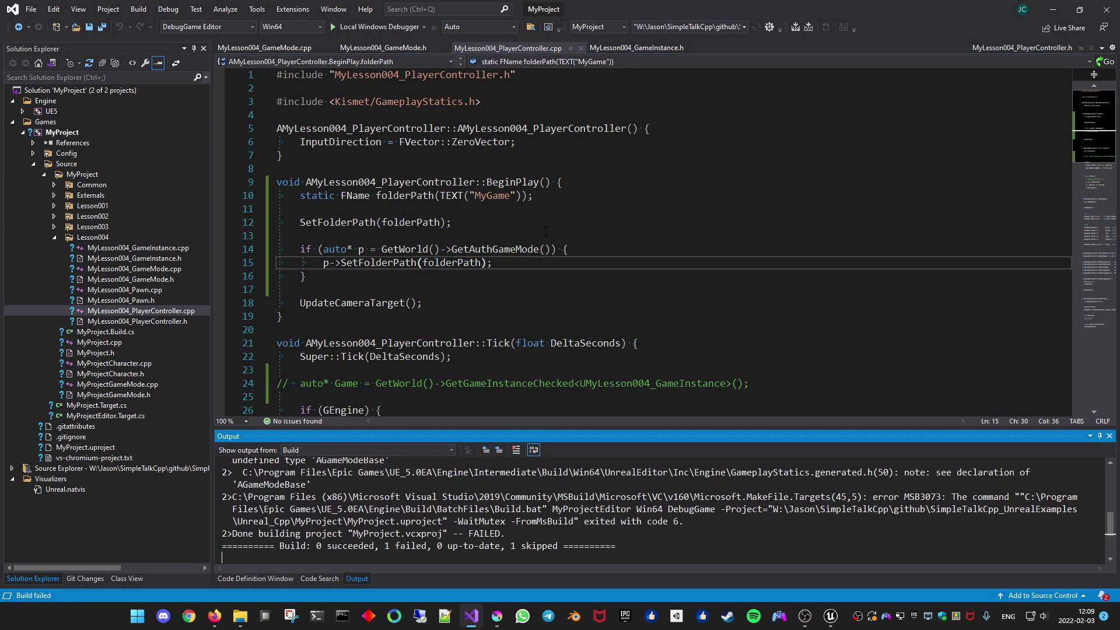
key(F8)
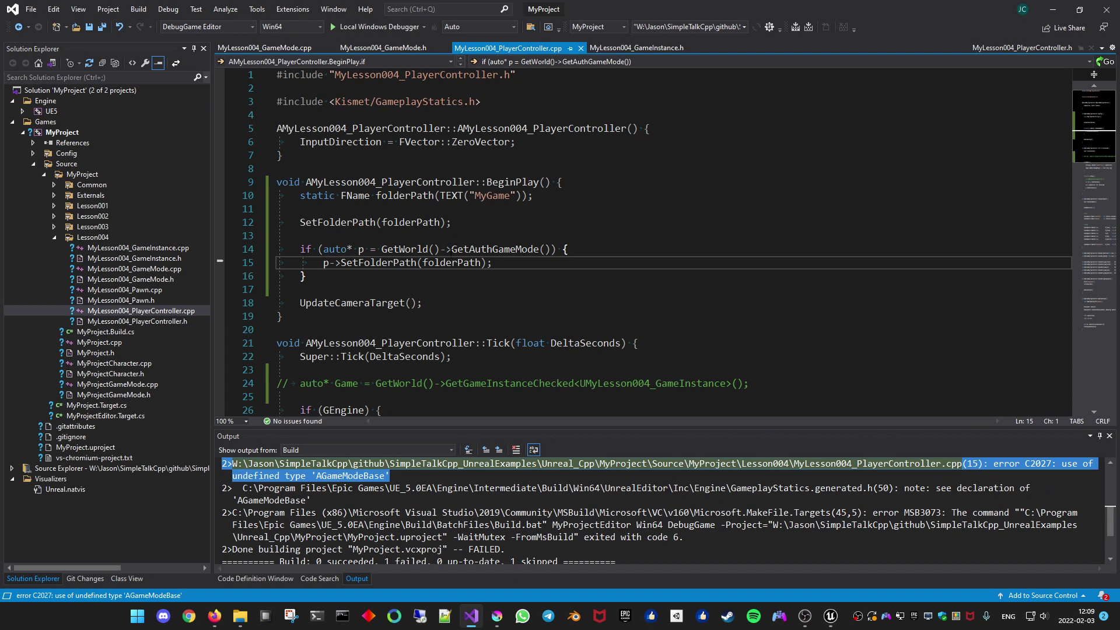
Look up GameModeBase.h with the solution file search for 'gamemodebase', then cancel it.
click(521, 104)
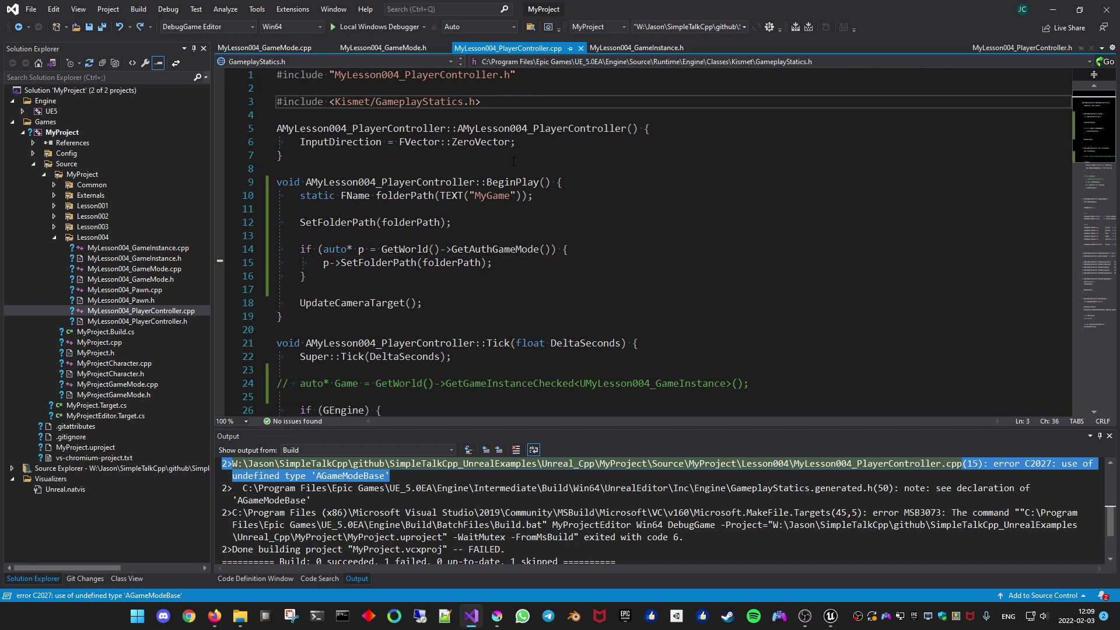
key(shift+alt+o)
text(gamemod)
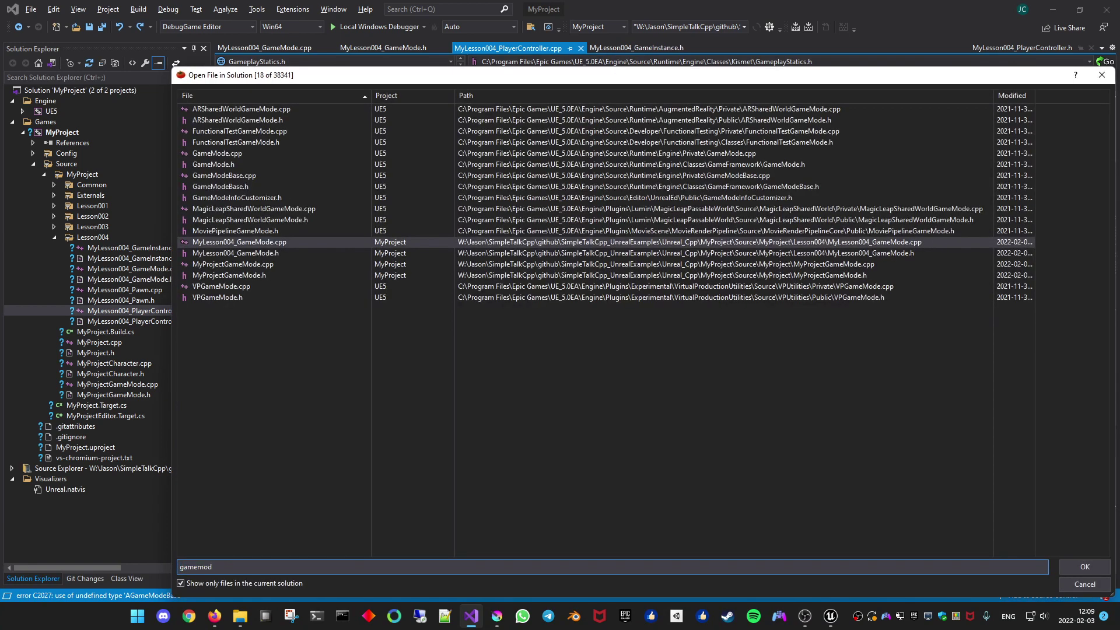
text(ebase)
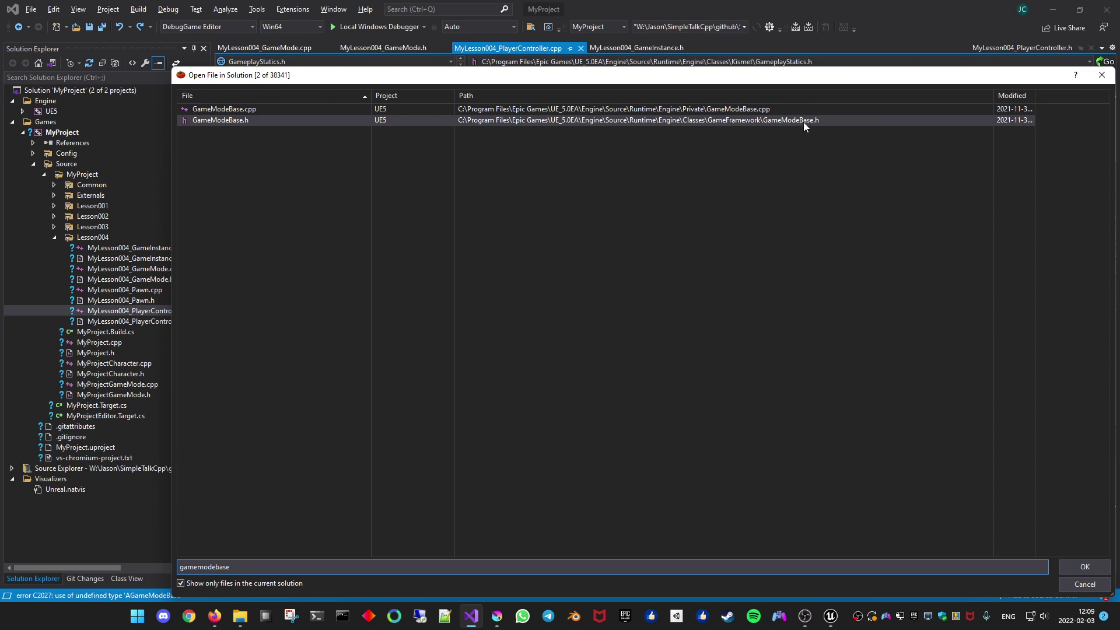
key(Escape)
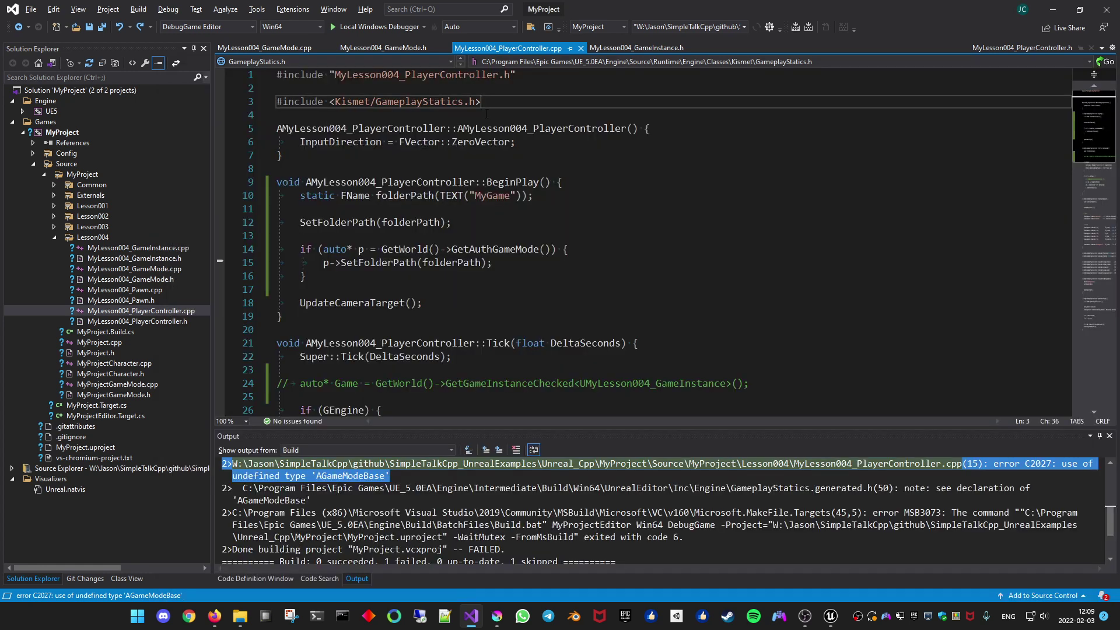
Retry the file search for 'gamemodebase' from Tools, cancel, and start a new line below the include.
click(256, 9)
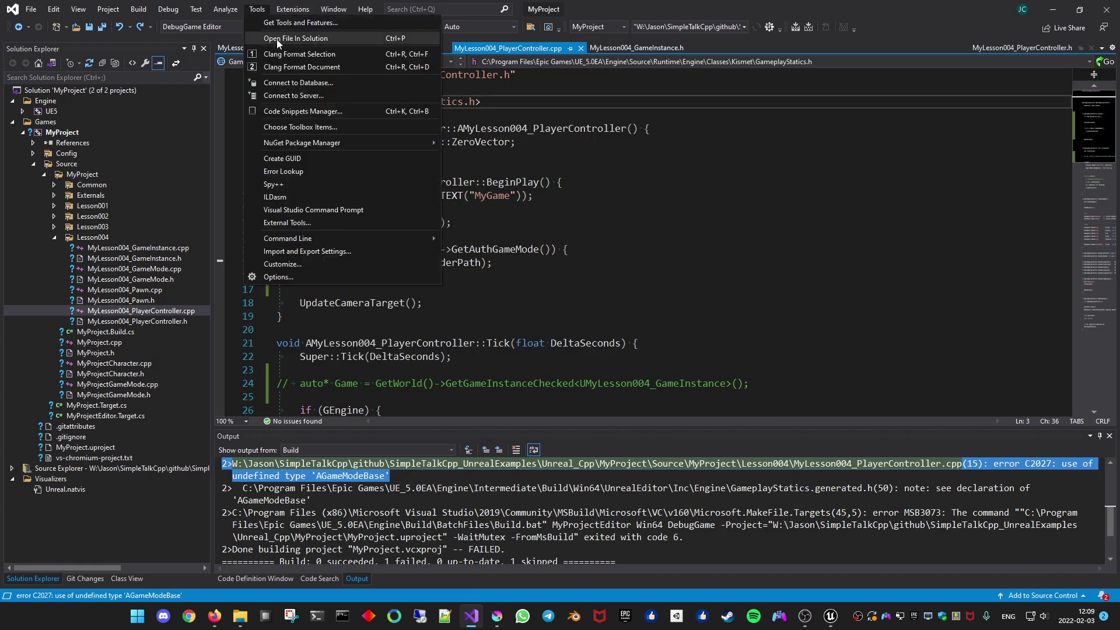
click(277, 39)
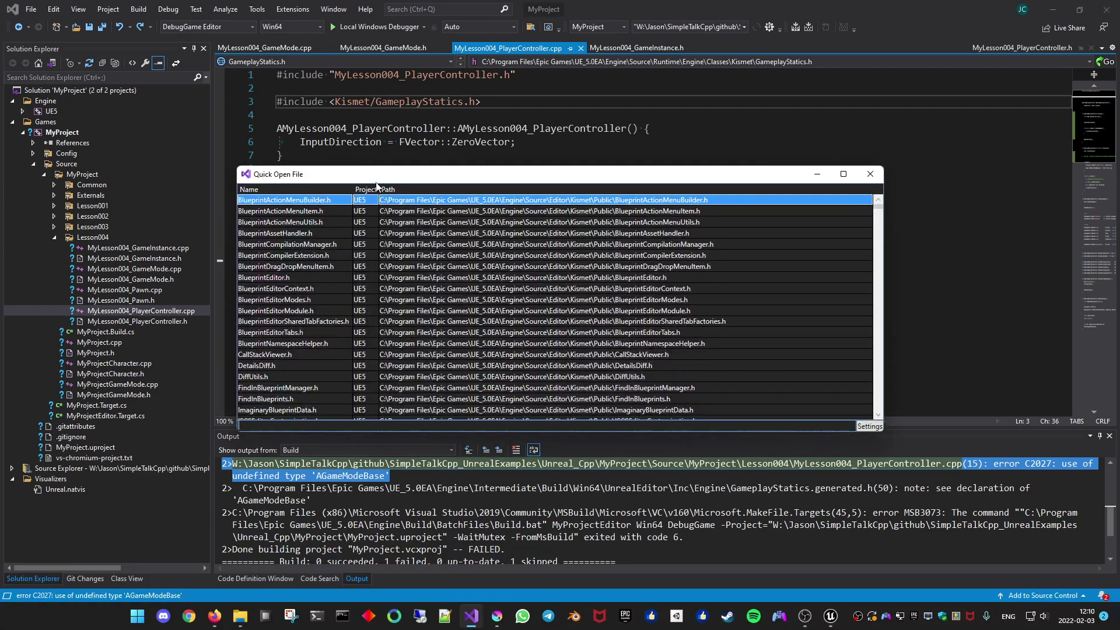
text(gamemodebase)
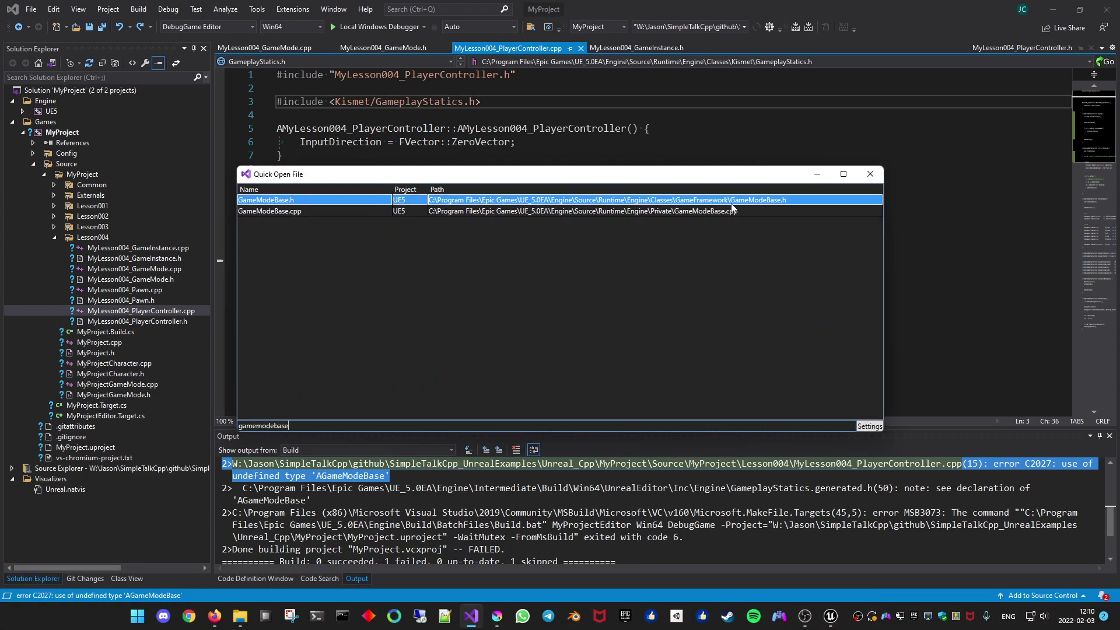
key(Escape)
key(Return)
Add #include <GameFramework/GameModeBase.h> via IntelliSense, save, and build the project.
text(#inclu)
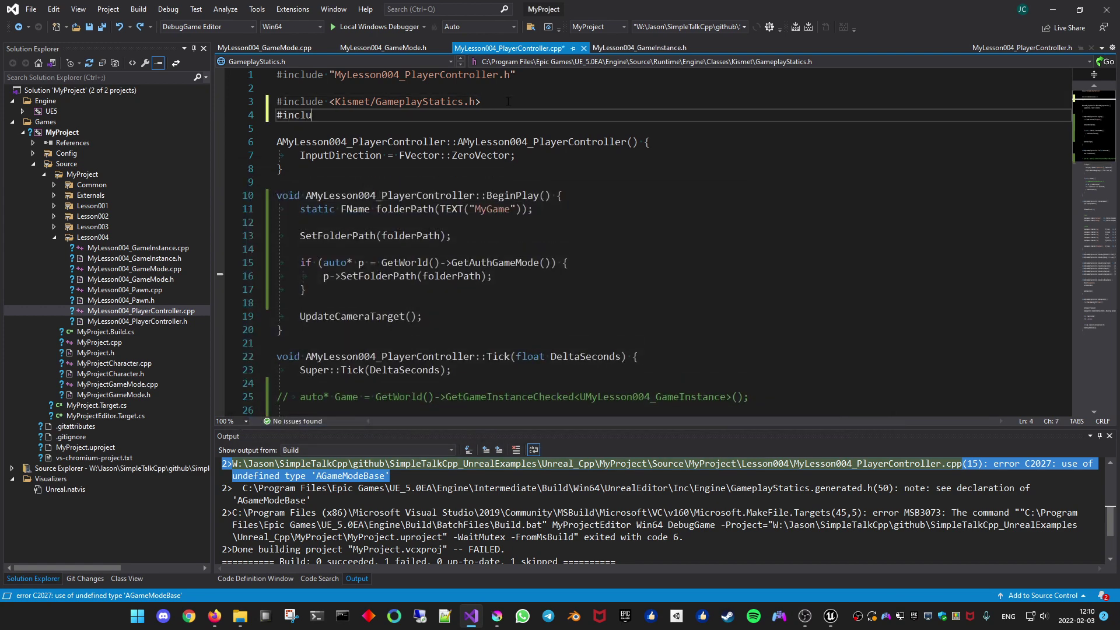
text(de <Game)
key(Down)
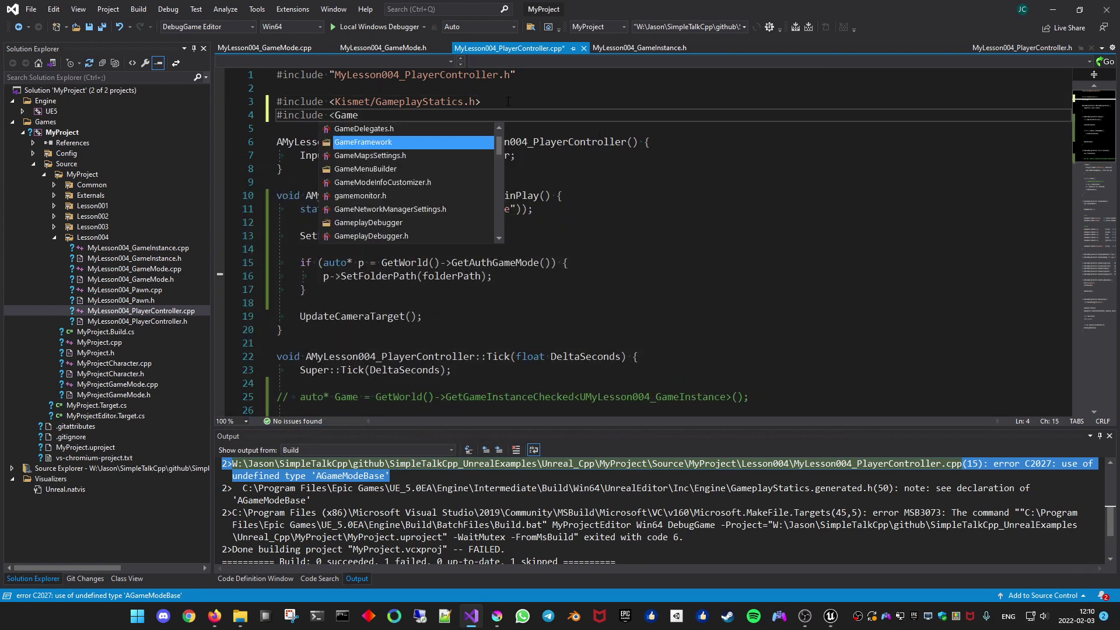
key(Tab)
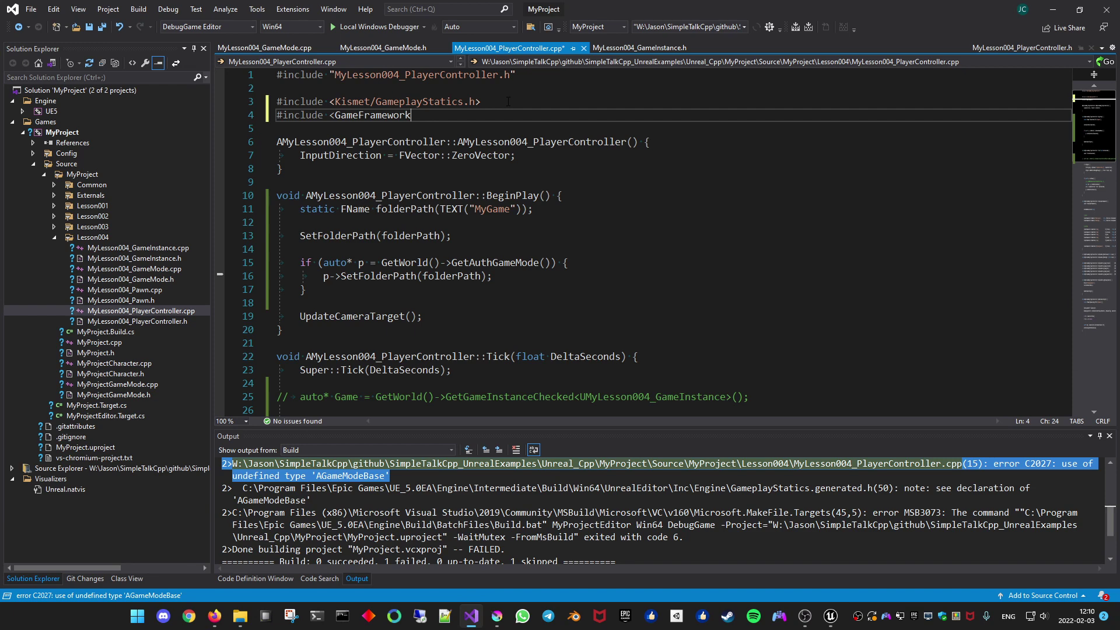
text(/Gam)
key(Down)
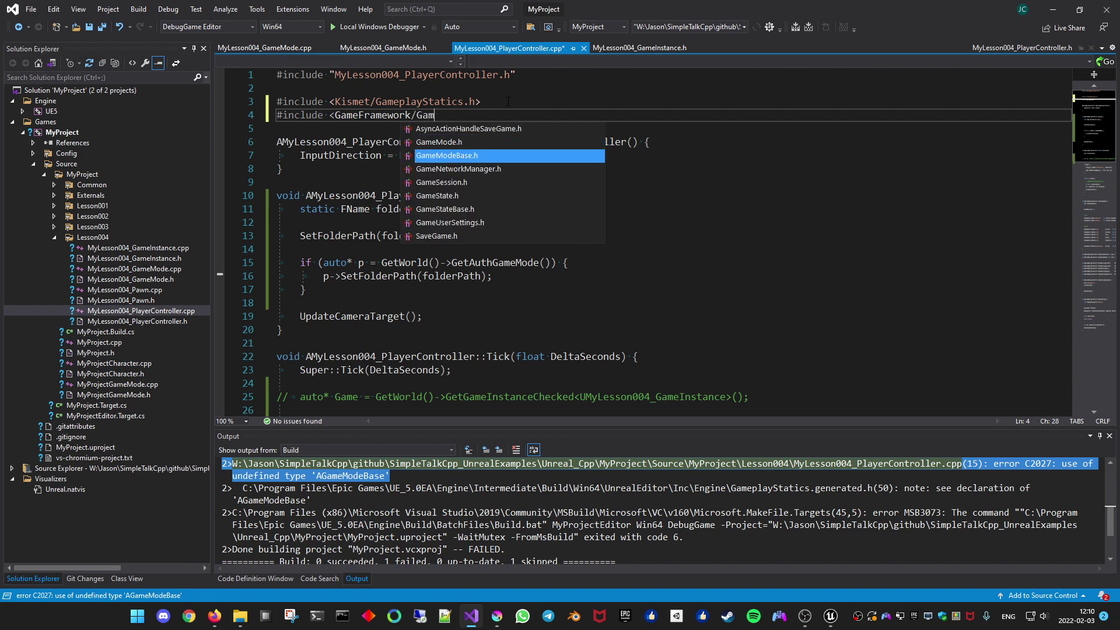
key(Tab)
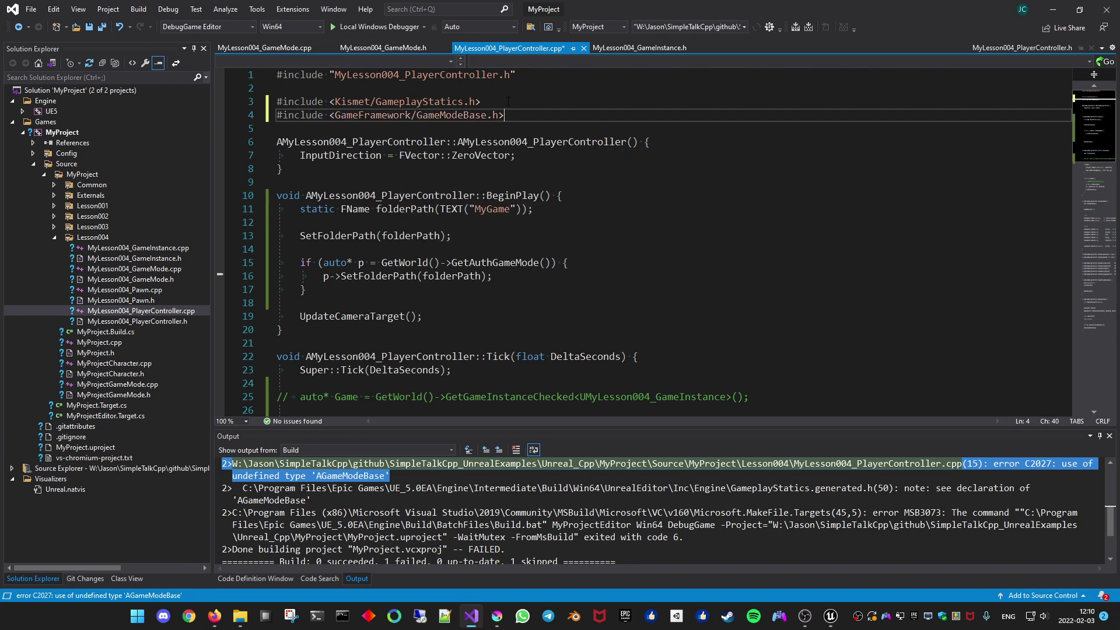
key(ctrl+s)
key(ctrl+shift+b)
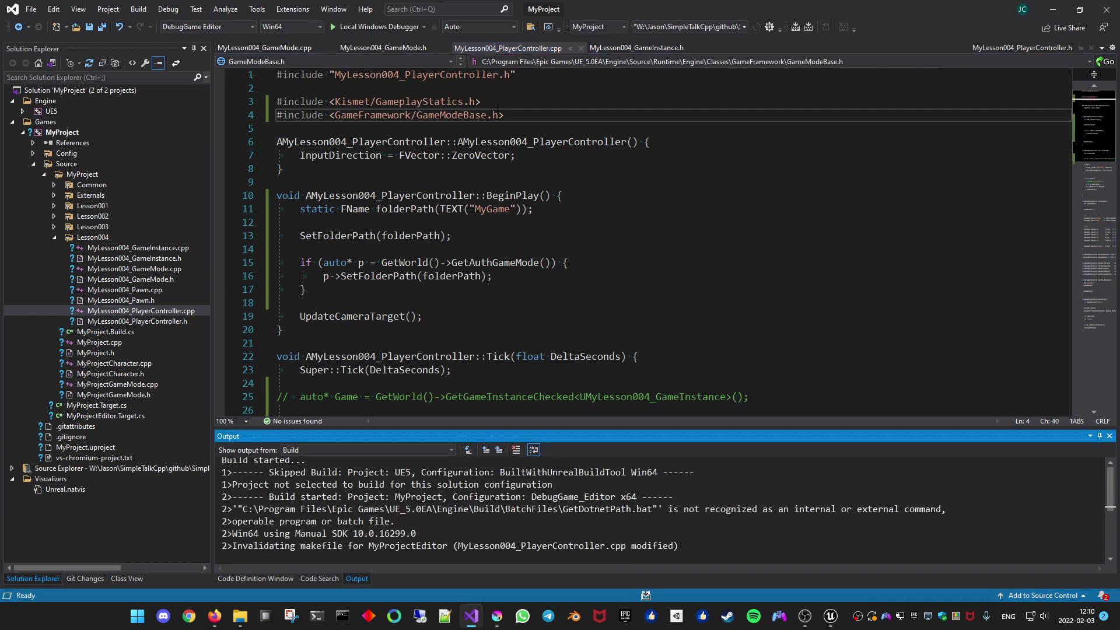
Try switching the include to quotes, then revert to angle brackets and save.
click(335, 115)
key(BackSpace)
text(")
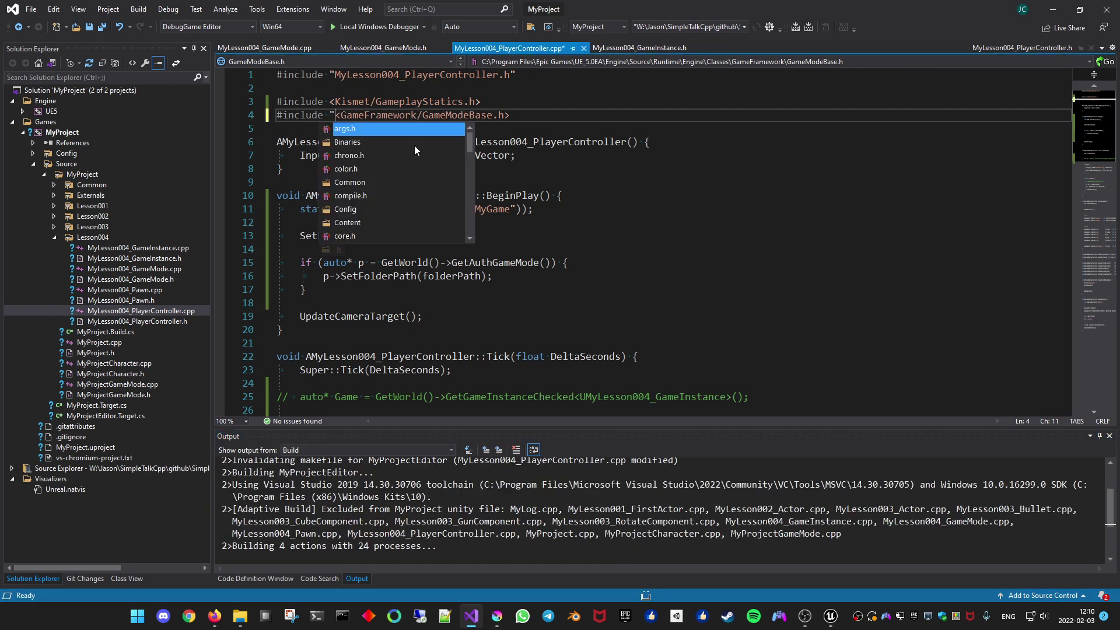
key(End)
key(BackSpace)
text(")
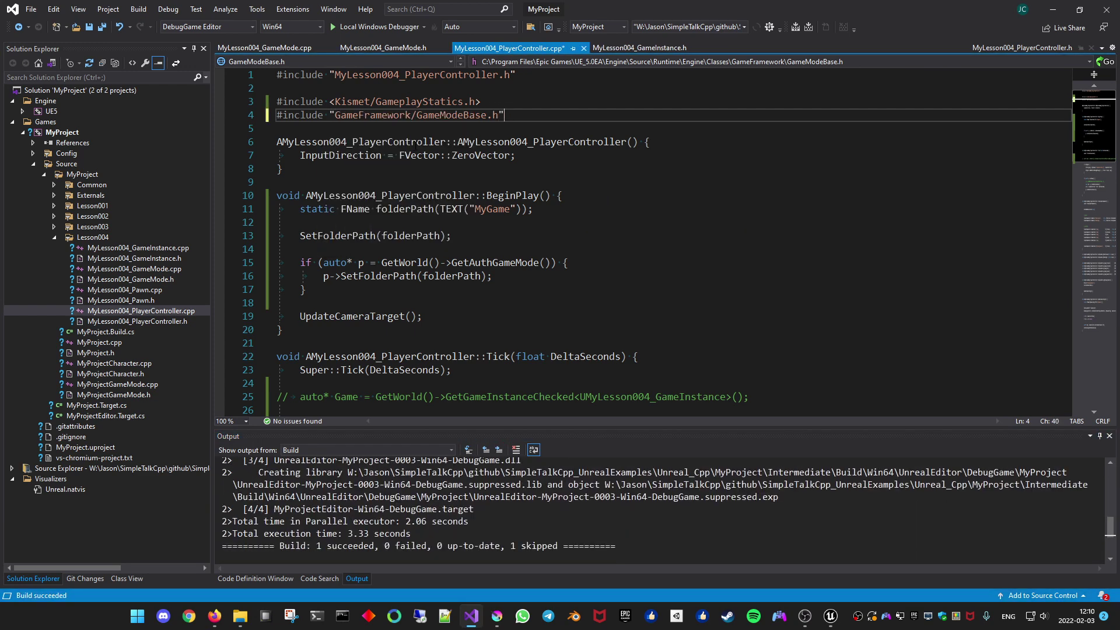
key(ctrl+z)
key(ctrl+z)
key(ctrl+s)
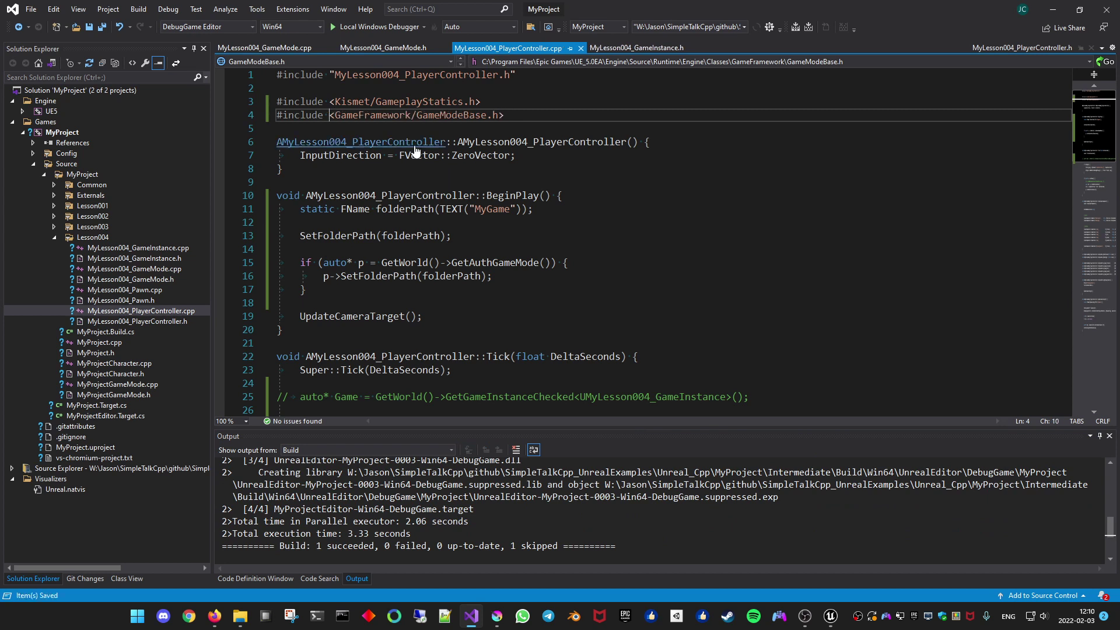
Play the level in Unreal Editor, check the MyGame folder in the outliner, then stop.
click(665, 307)
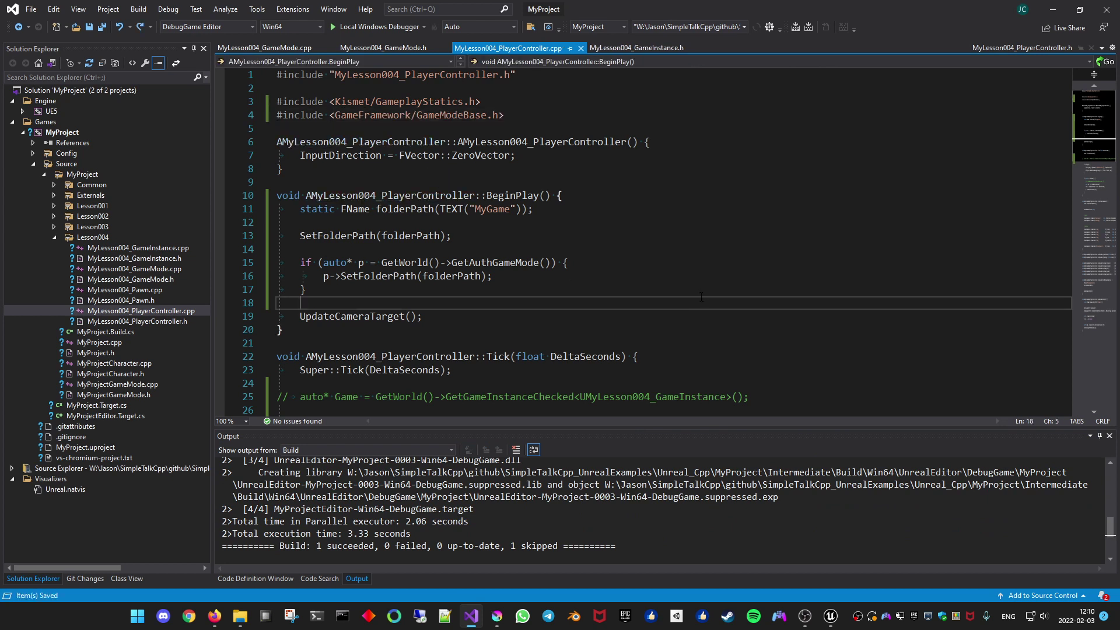
click(831, 615)
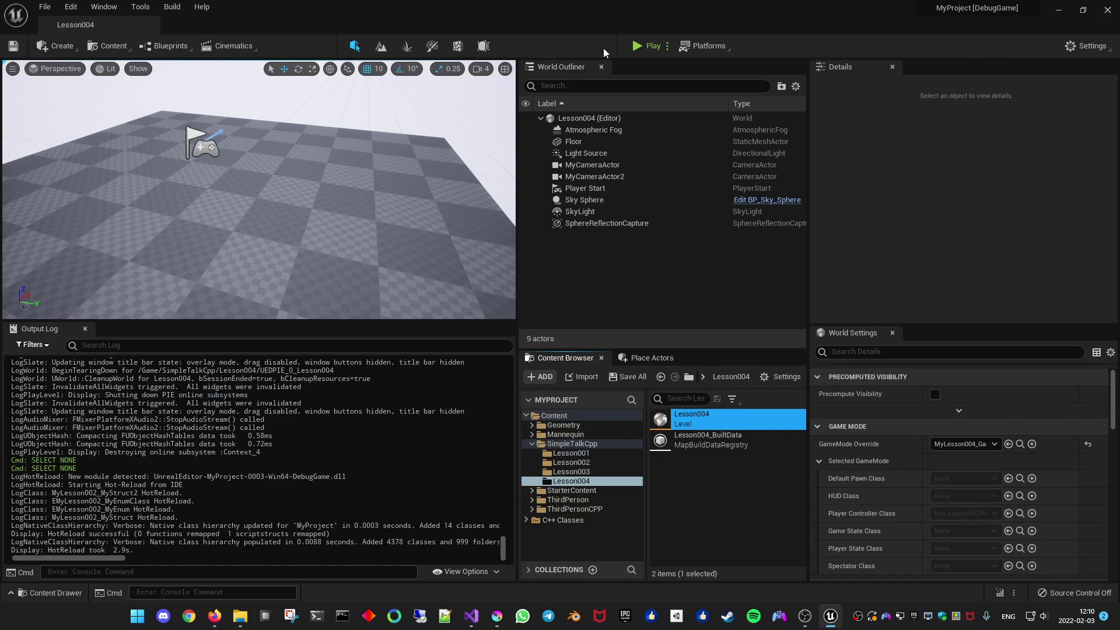
click(636, 46)
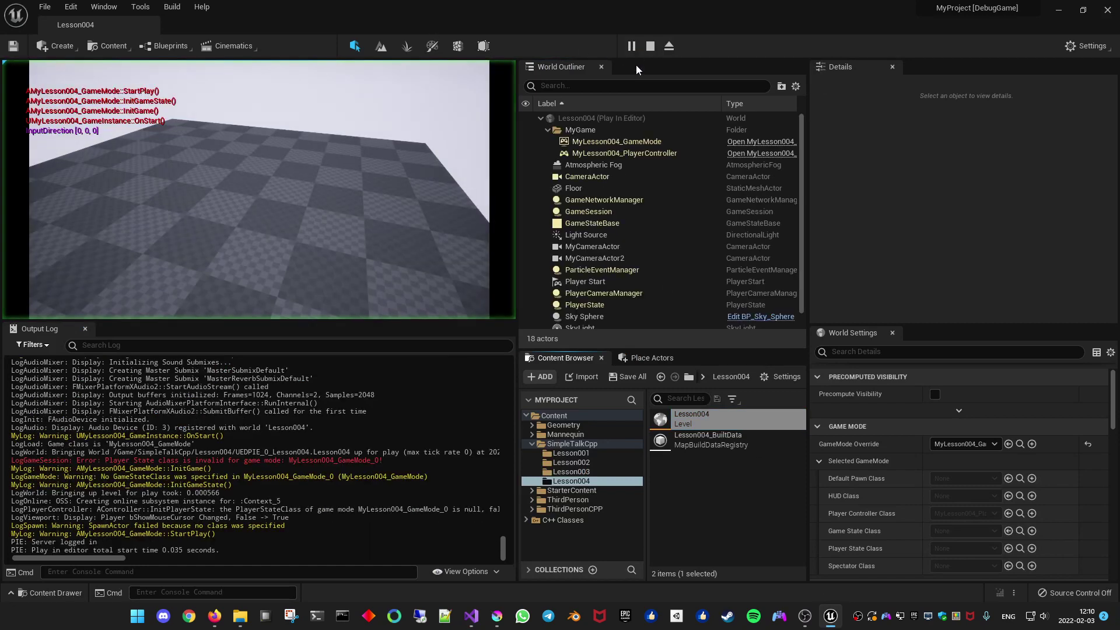
click(547, 130)
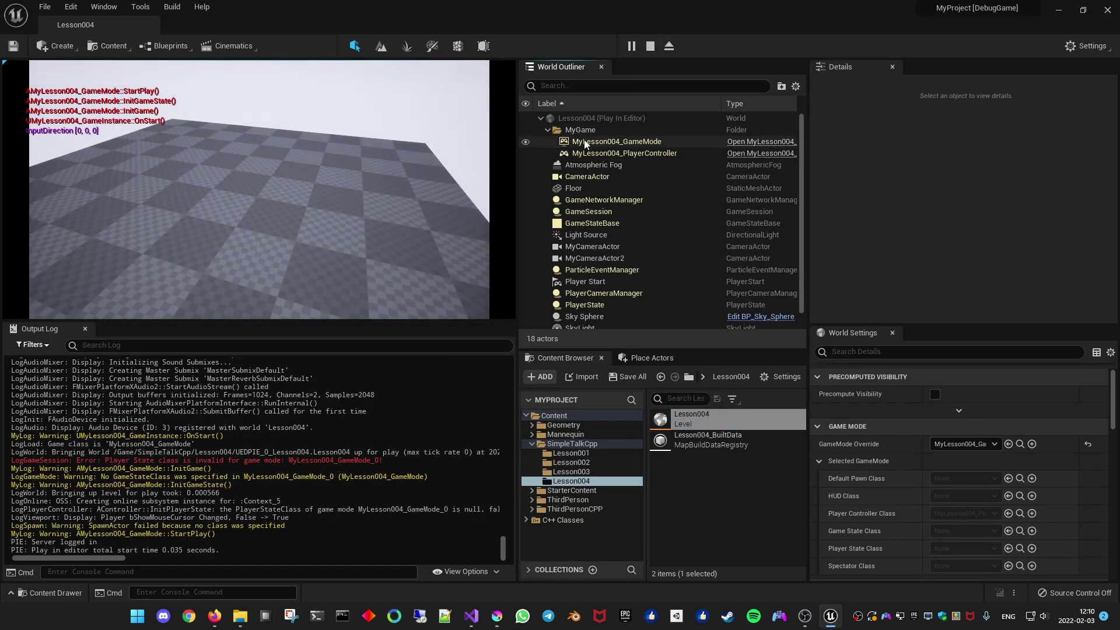
click(654, 51)
key(alt+Tab)
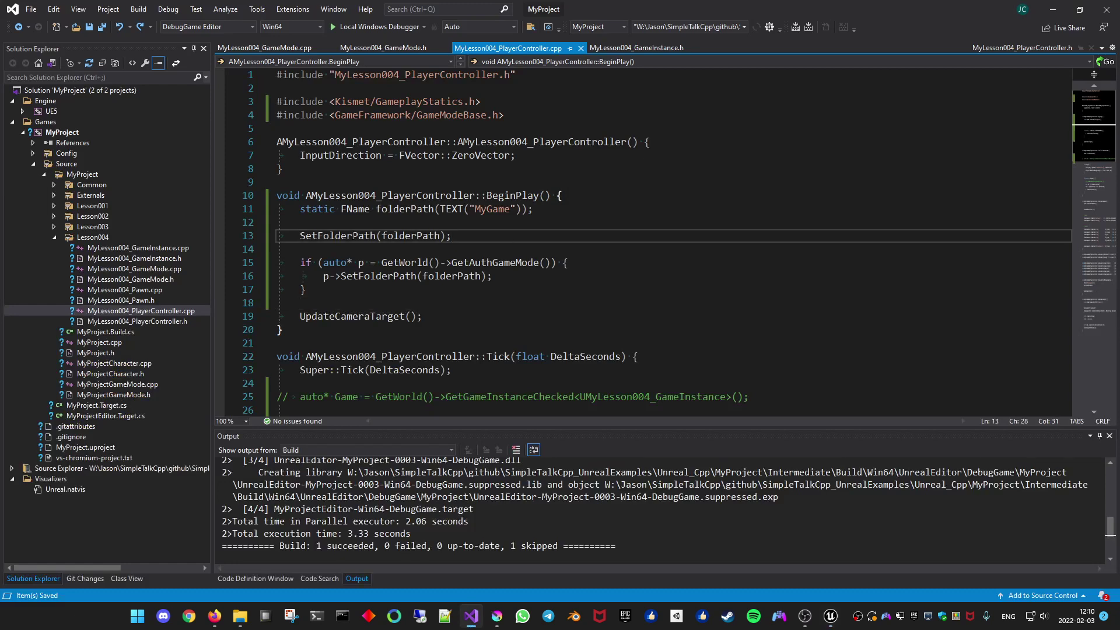
ctrl+click(350, 236)
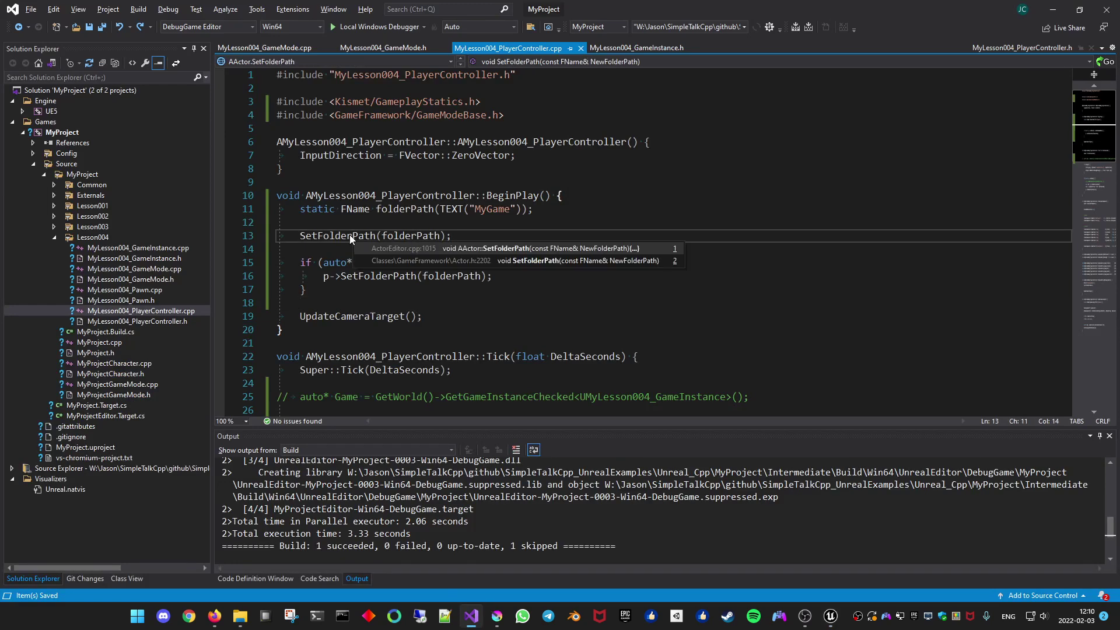
click(420, 259)
scroll(393, 255, up, 3)
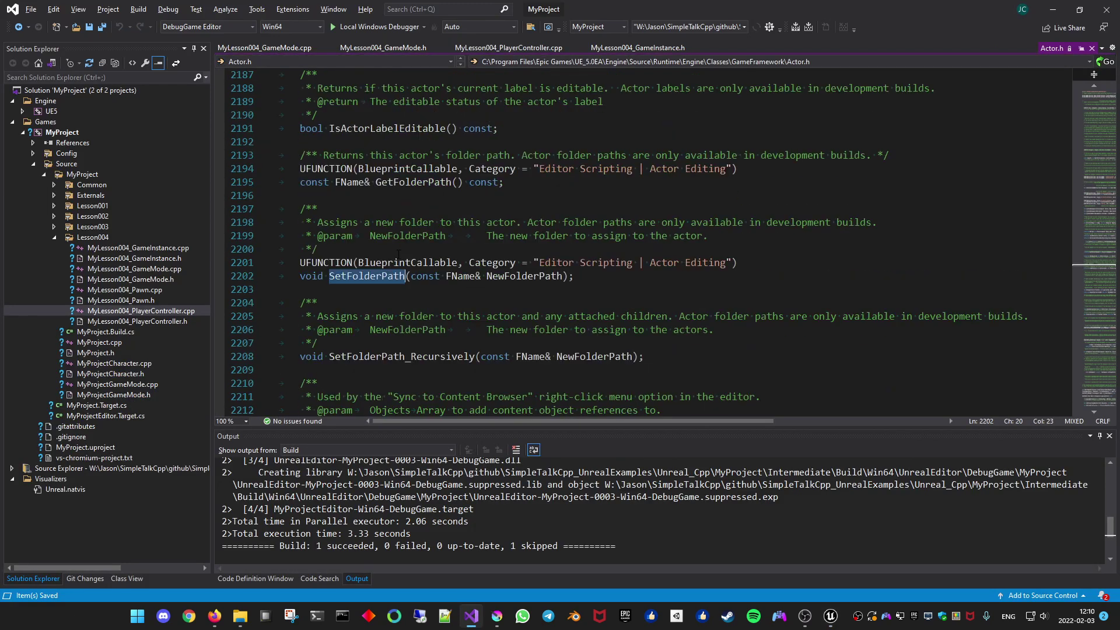
scroll(397, 255, up, 5)
scroll(405, 256, up, 6)
scroll(416, 256, up, 5)
scroll(415, 257, up, 8)
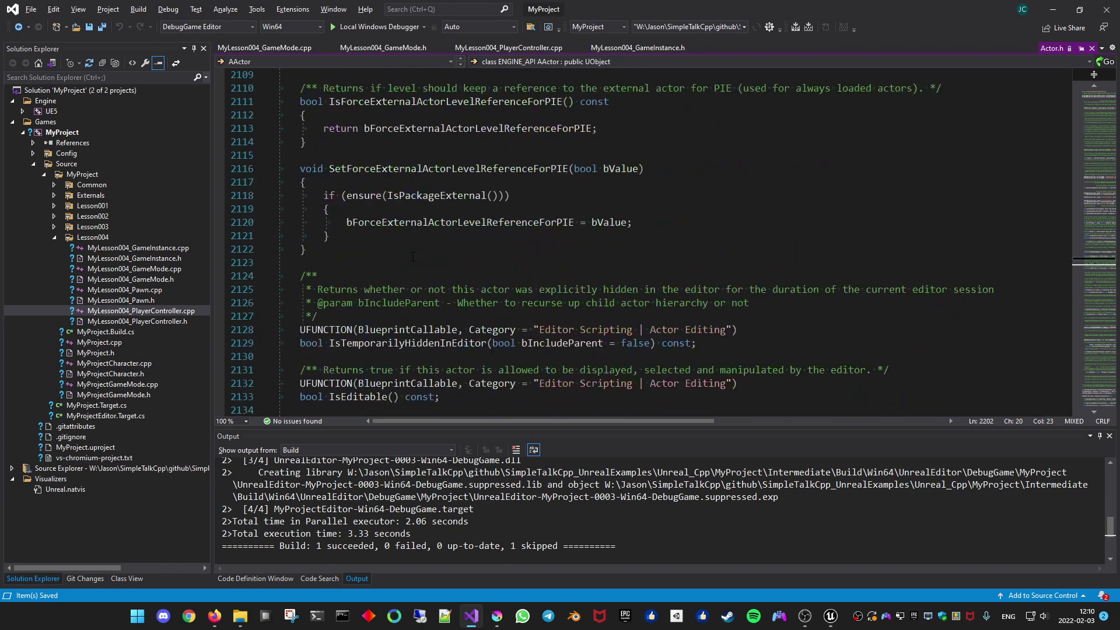
scroll(412, 262, up, 8)
scroll(407, 267, up, 8)
scroll(401, 276, up, 6)
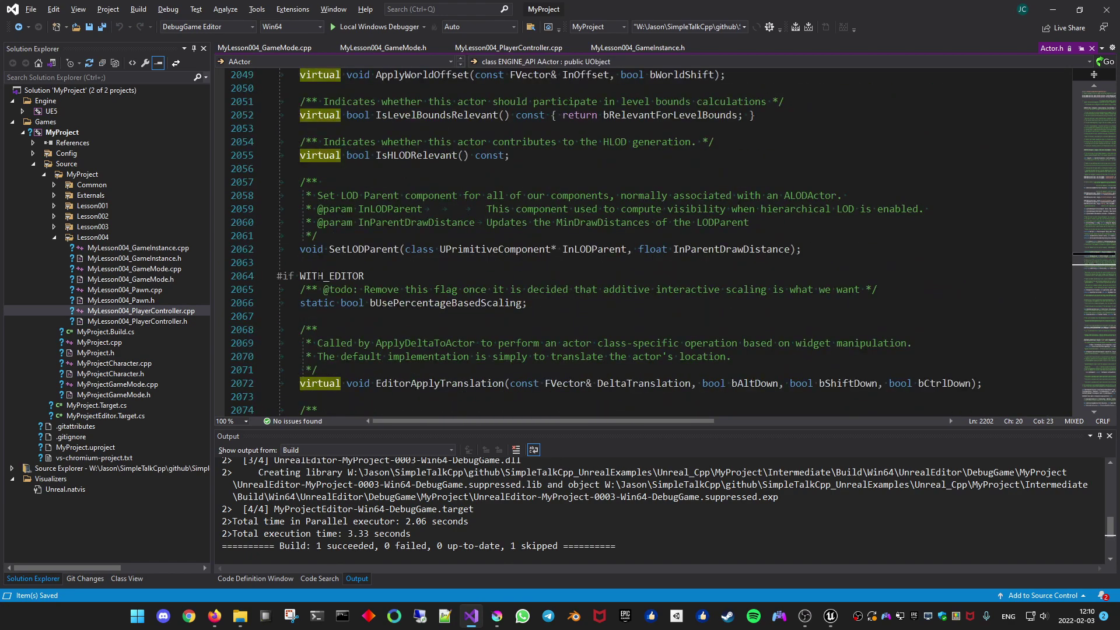
drag(364, 275, 277, 275)
key(ctrl+c)
scroll(445, 288, down, 1)
scroll(444, 288, down, 3)
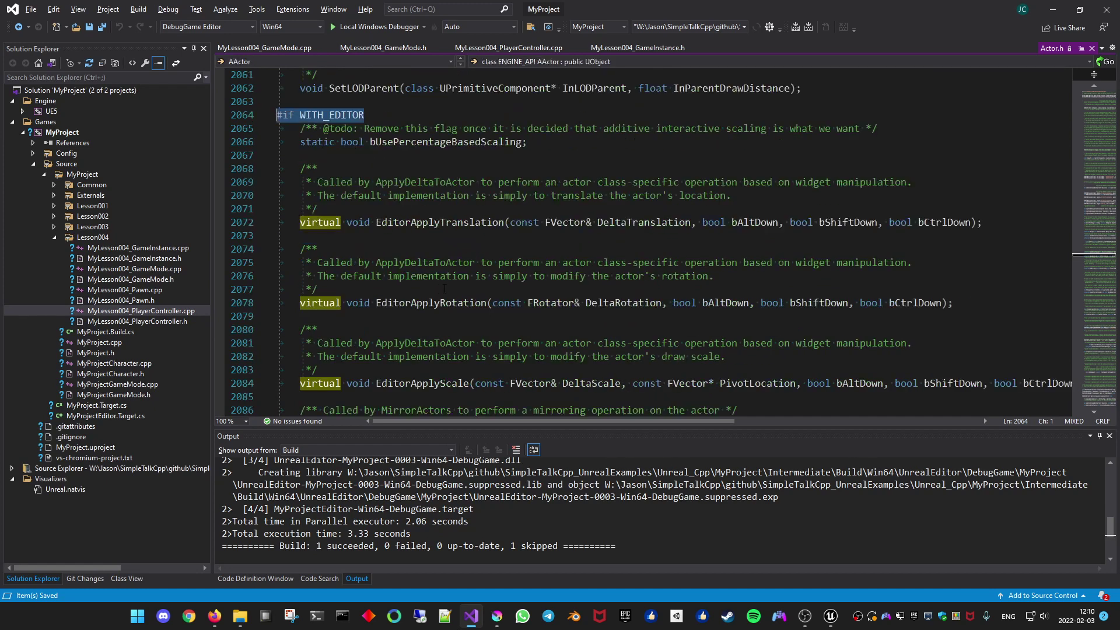
scroll(527, 238, down, 3)
scroll(527, 238, down, 4)
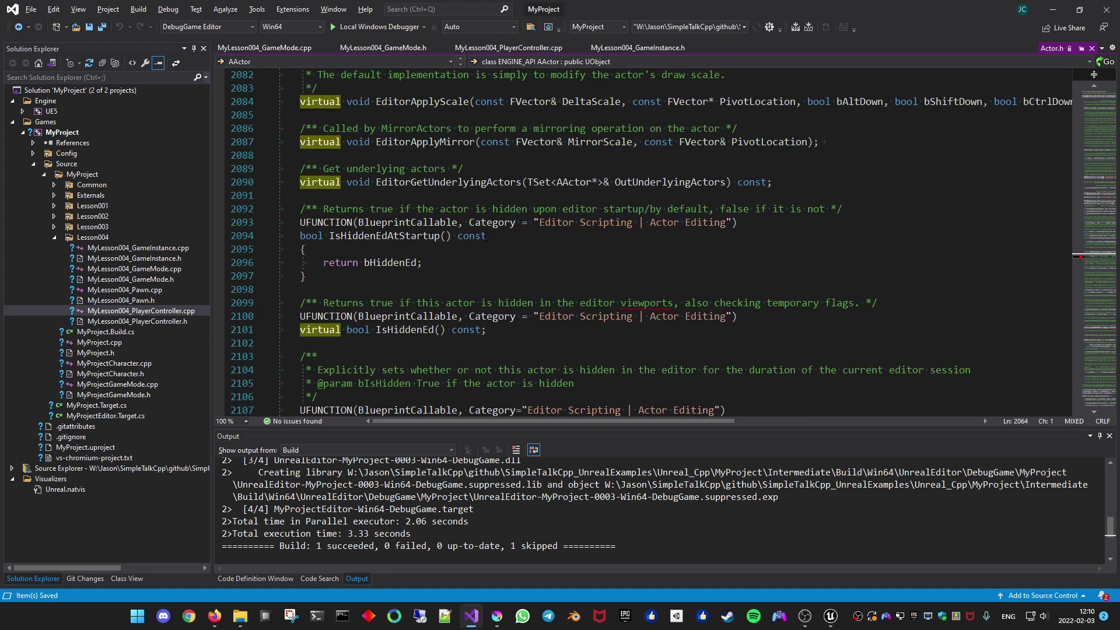
key(ctrl+minus)
Wrap BeginPlay's code in the WITH_EDITOR guard with #endif after the if-block, and save.
key(Up)
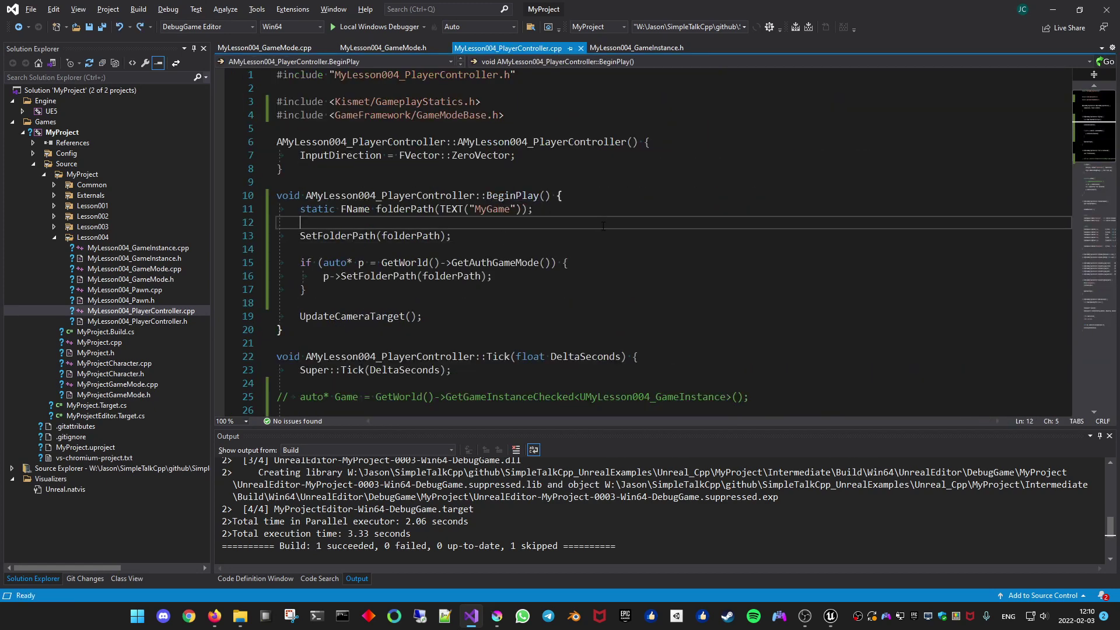
key(Up)
key(Up)
key(End)
key(Return)
key(ctrl+v)
key(Down)
key(Down)
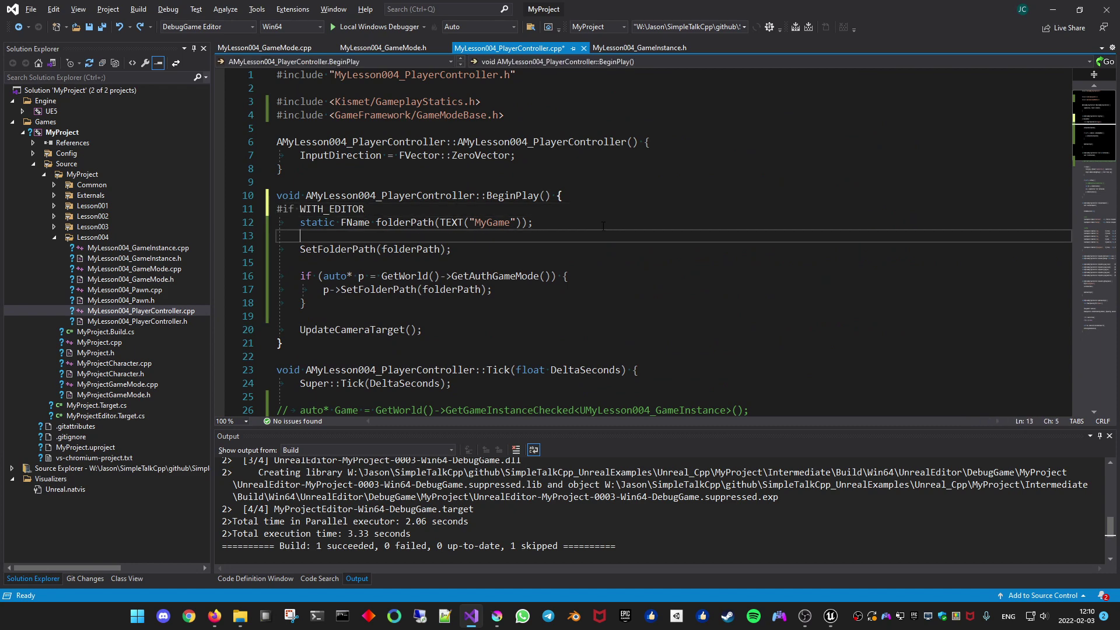
key(Down)
key(Down)
key(Delete)
key(Down)
key(Down)
key(End)
key(Return)
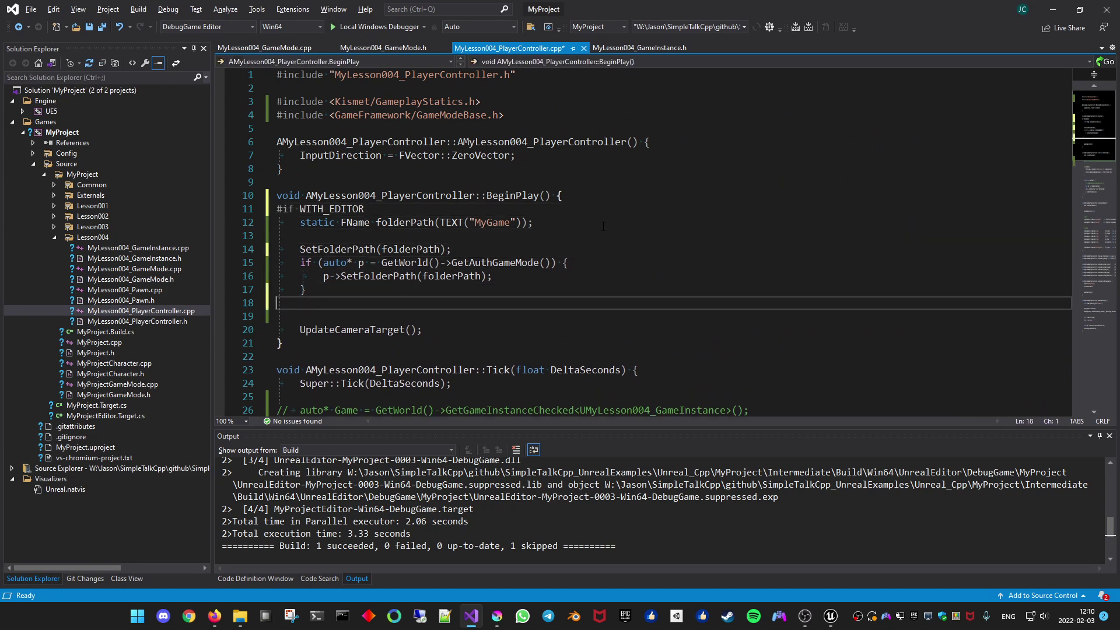
text(#endif)
key(ctrl+s)
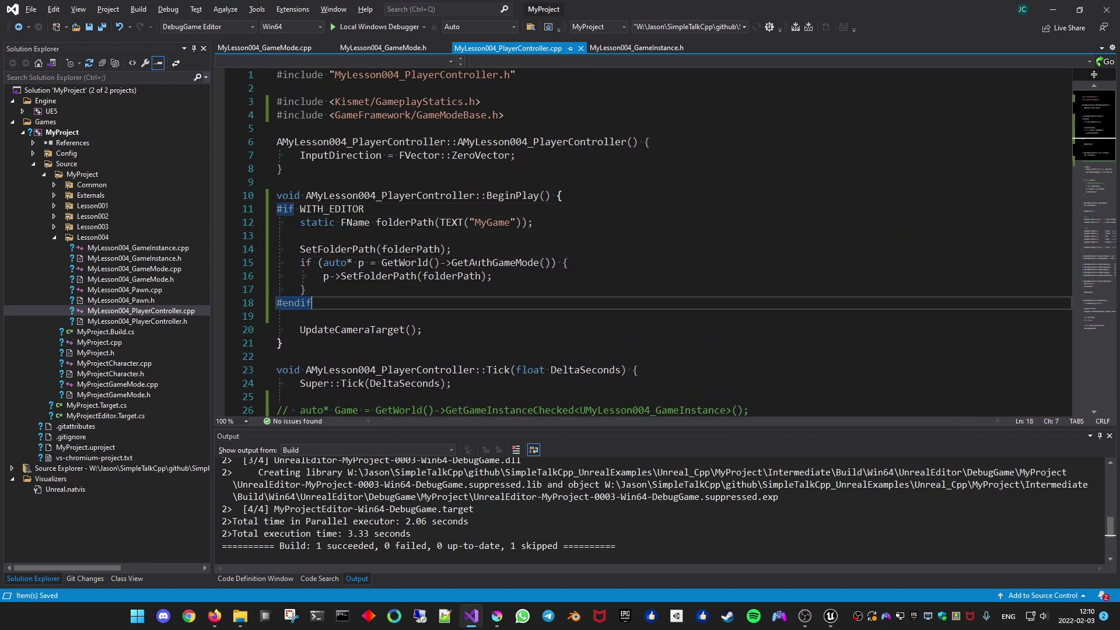
Draft a SetActorLabel( call on a new line below the folderPath declaration.
click(390, 289)
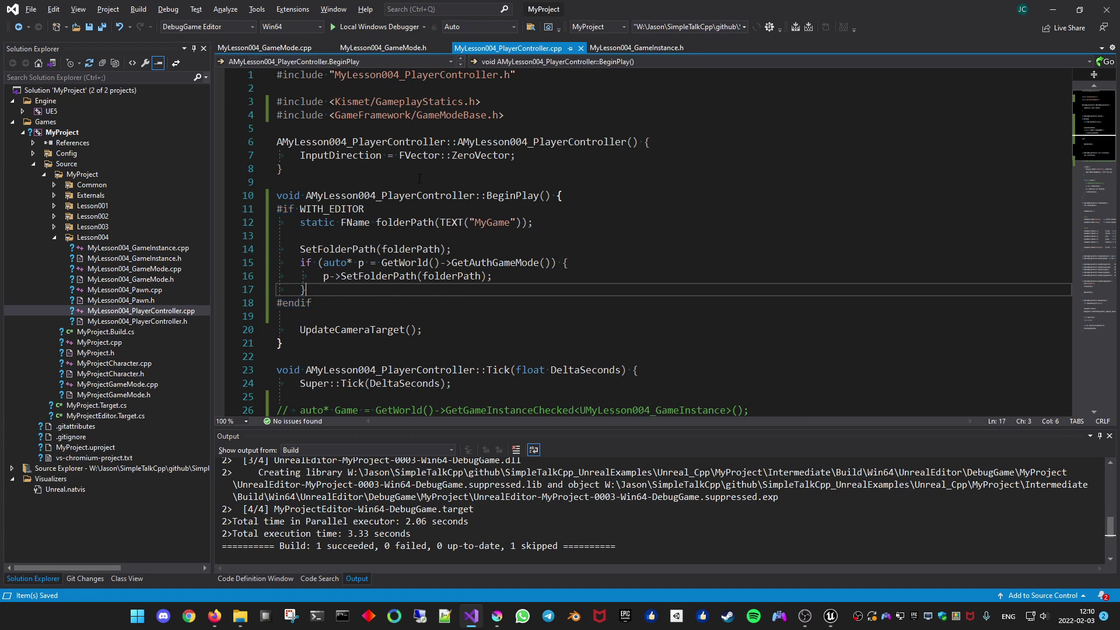
click(586, 223)
key(Return)
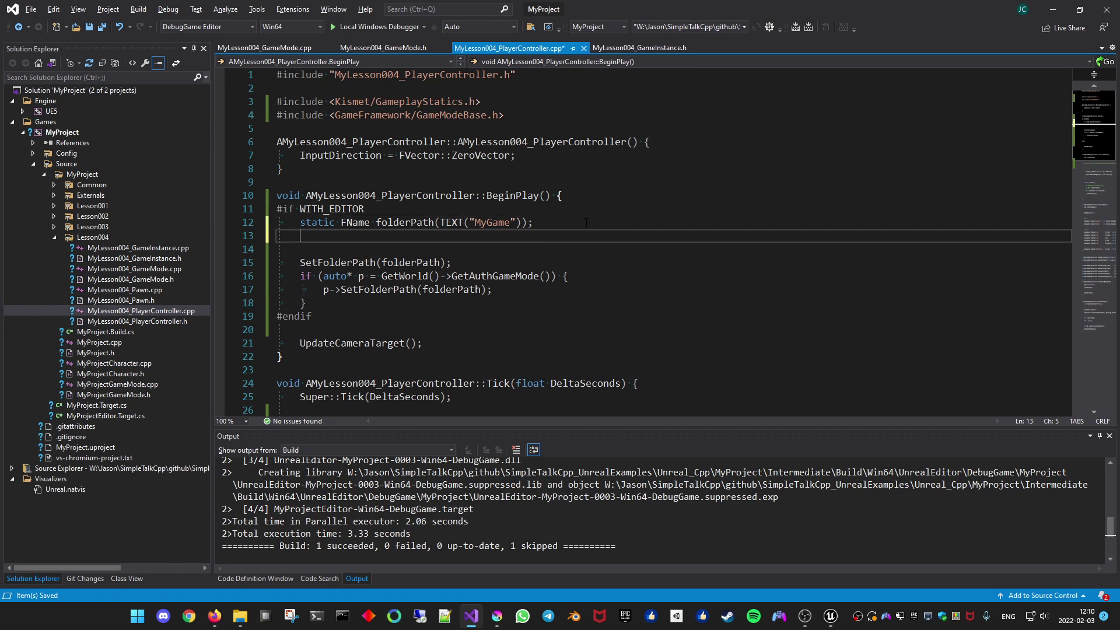
key(Return)
text(SetLa)
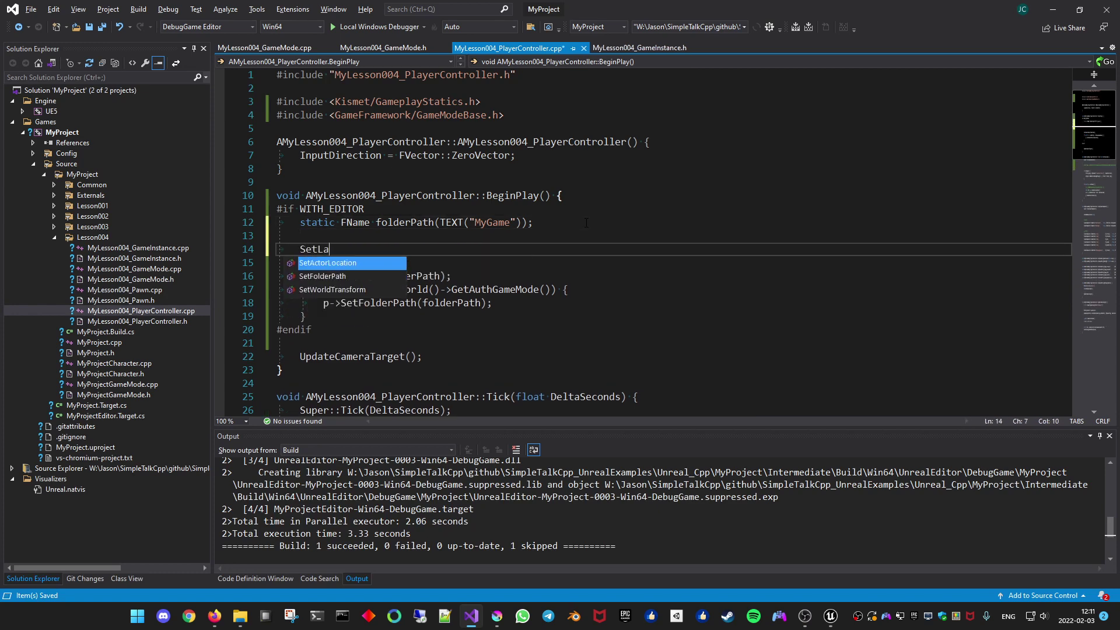
text(be)
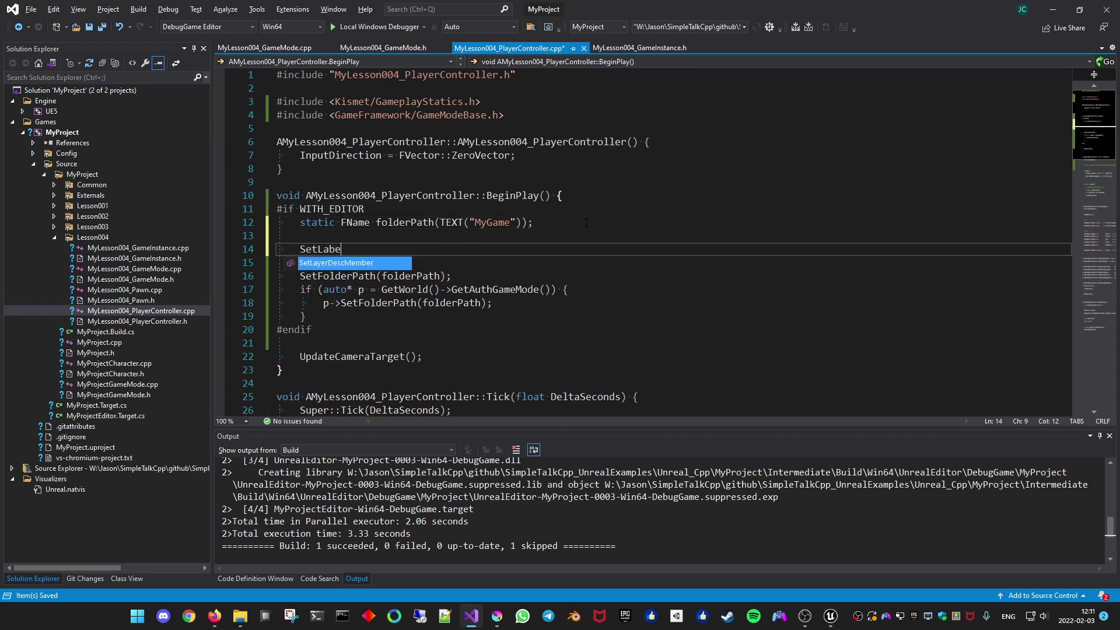
key(BackSpace)
key(BackSpace)
key(BackSpace)
key(BackSpace)
text(Actor)
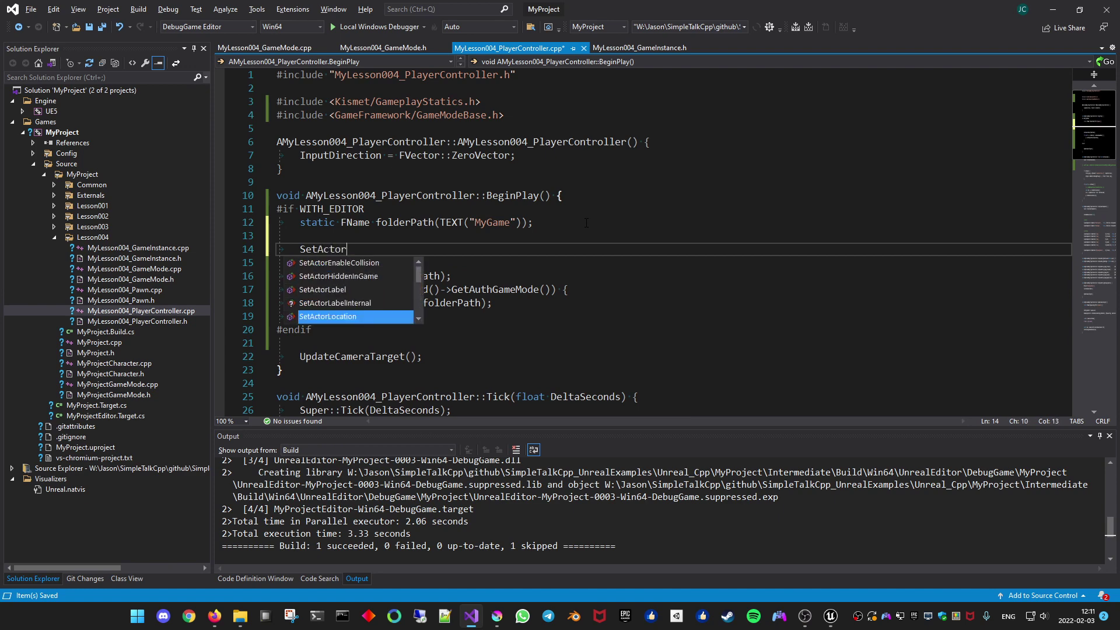
text(lab)
text(()
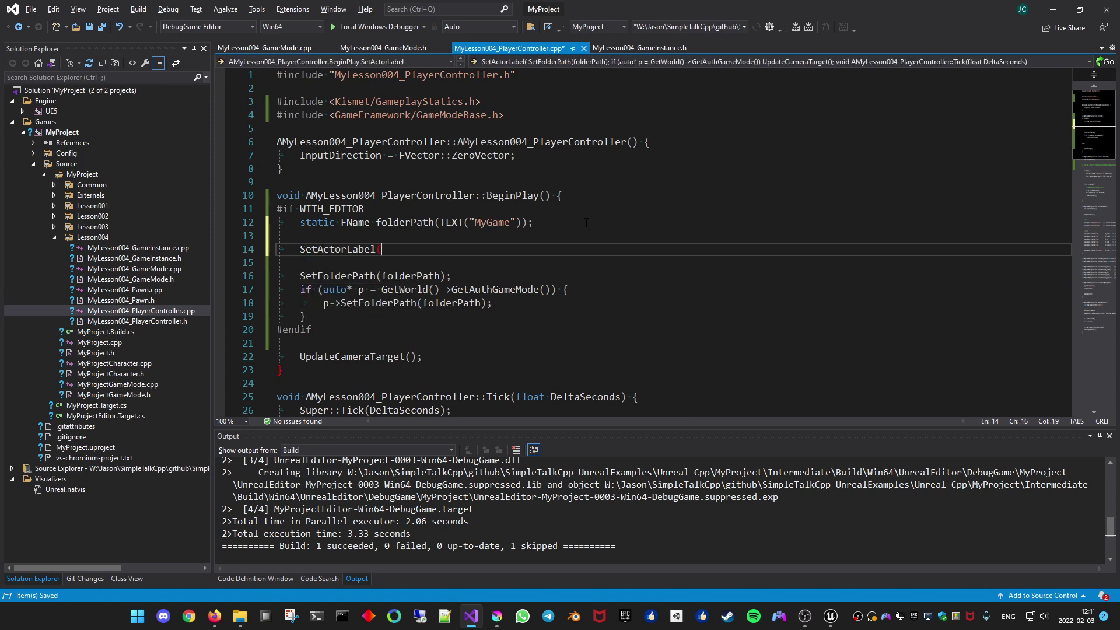
key(Escape)
Move it into the GameMode branch as p->SetActorLabel(folderPath); and rebuild.
key(ctrl+x)
key(Down)
key(Down)
key(Down)
key(ctrl+v)
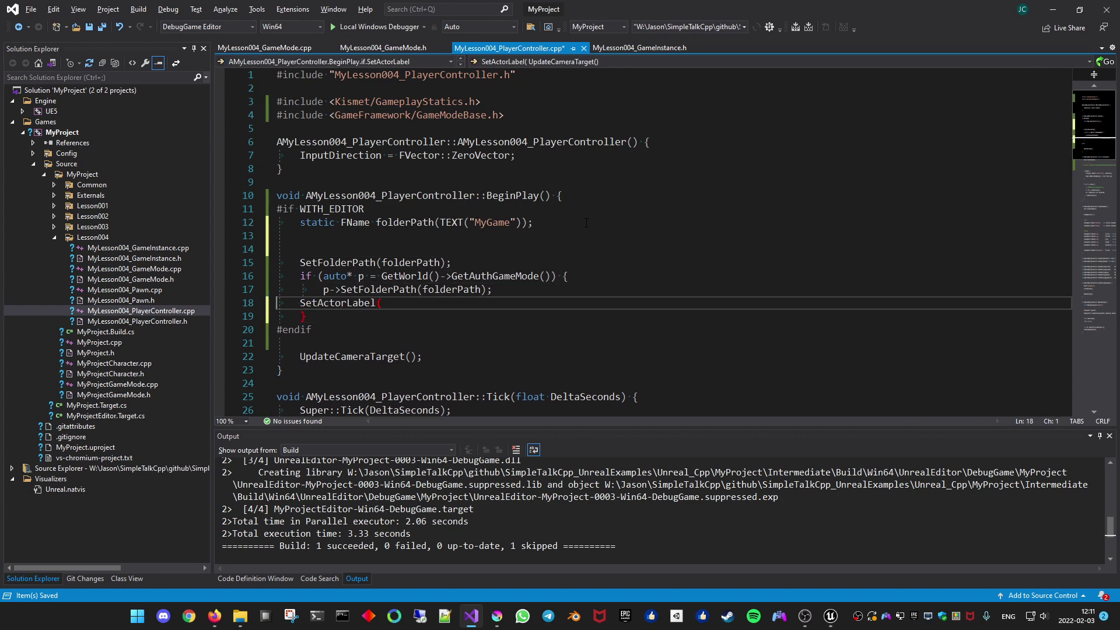
key(Up)
key(Tab)
text(p->)
key(Escape)
key(End)
key(ctrl+space)
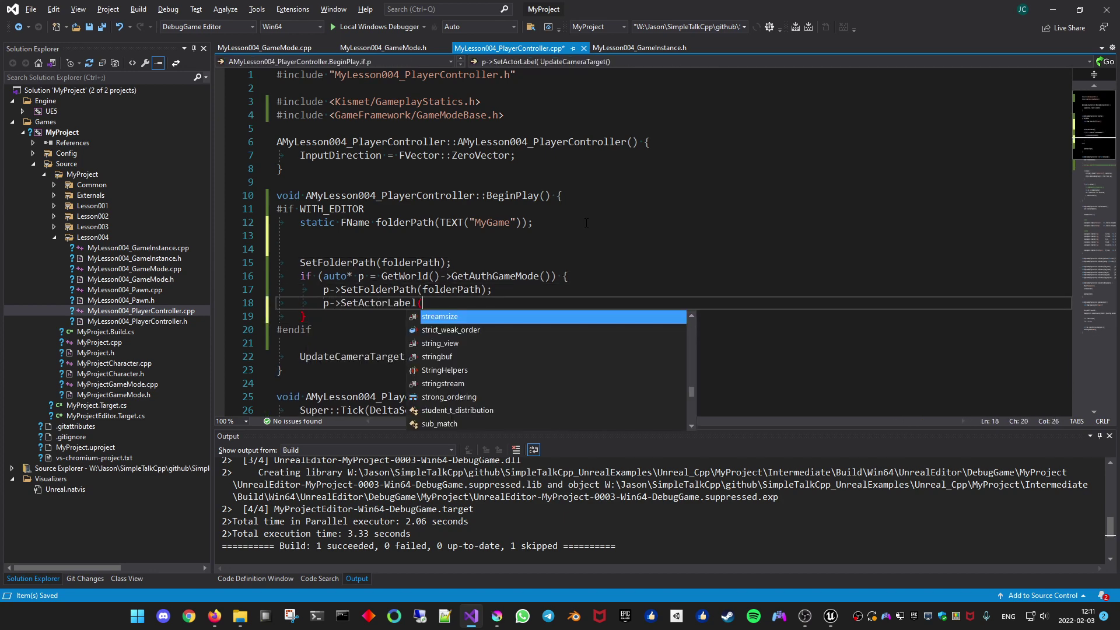
text(folderPath);)
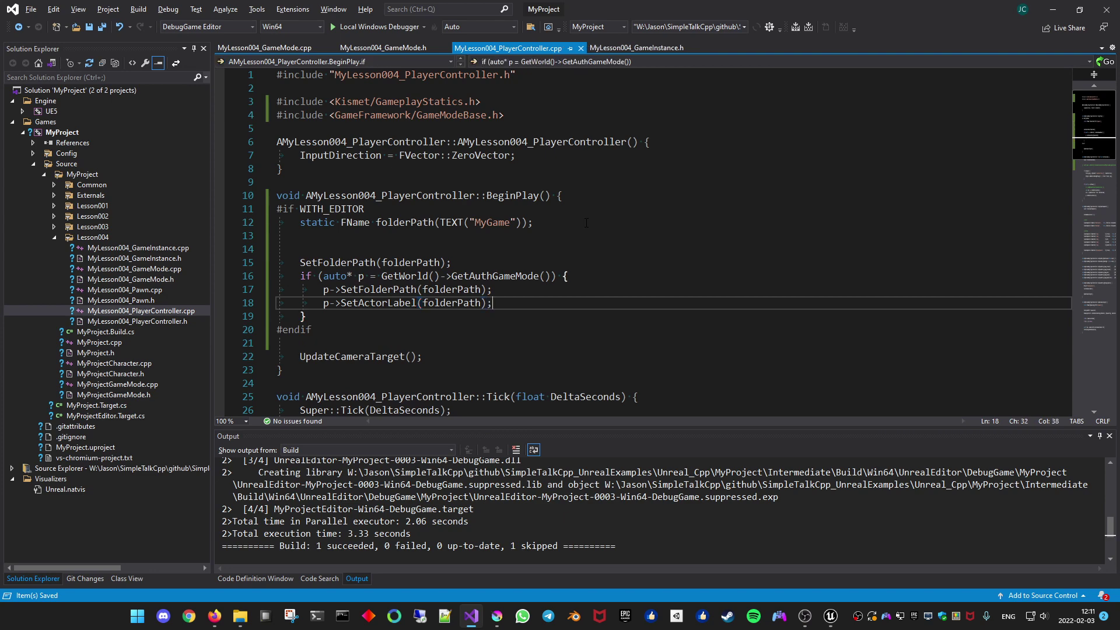
key(ctrl+shift+b)
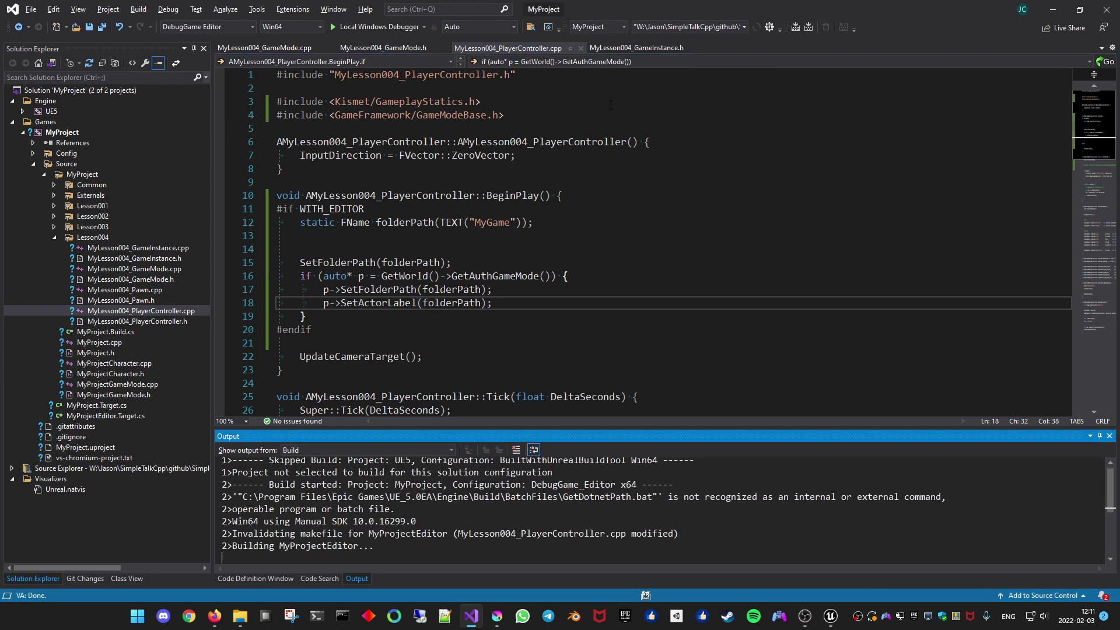
Go to the C2664 error and try replacing the folderPath argument, then undo it.
key(F8)
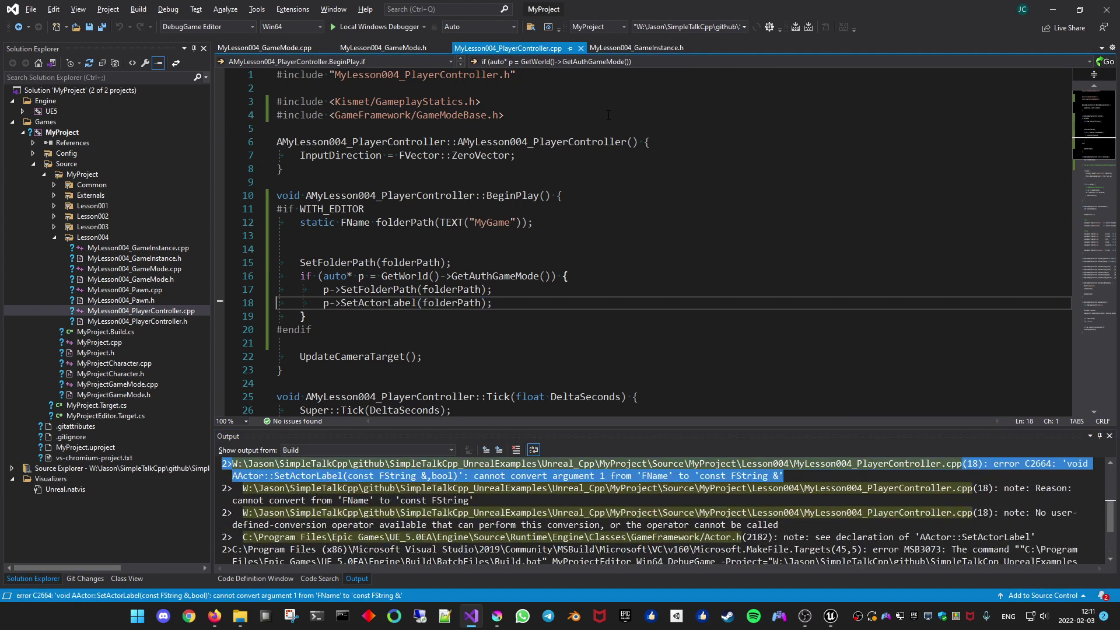
key(End)
key(Left)
key(Left)
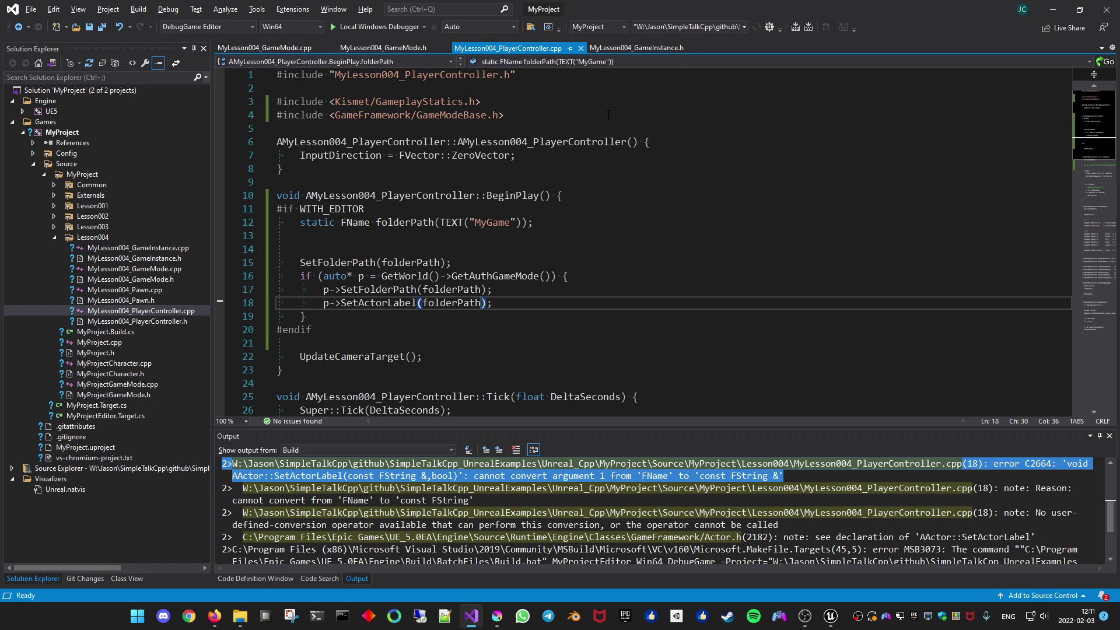
key(BackSpace)
key(BackSpace)
key(BackSpace)
key(BackSpace)
key(BackSpace)
key(BackSpace)
key(BackSpace)
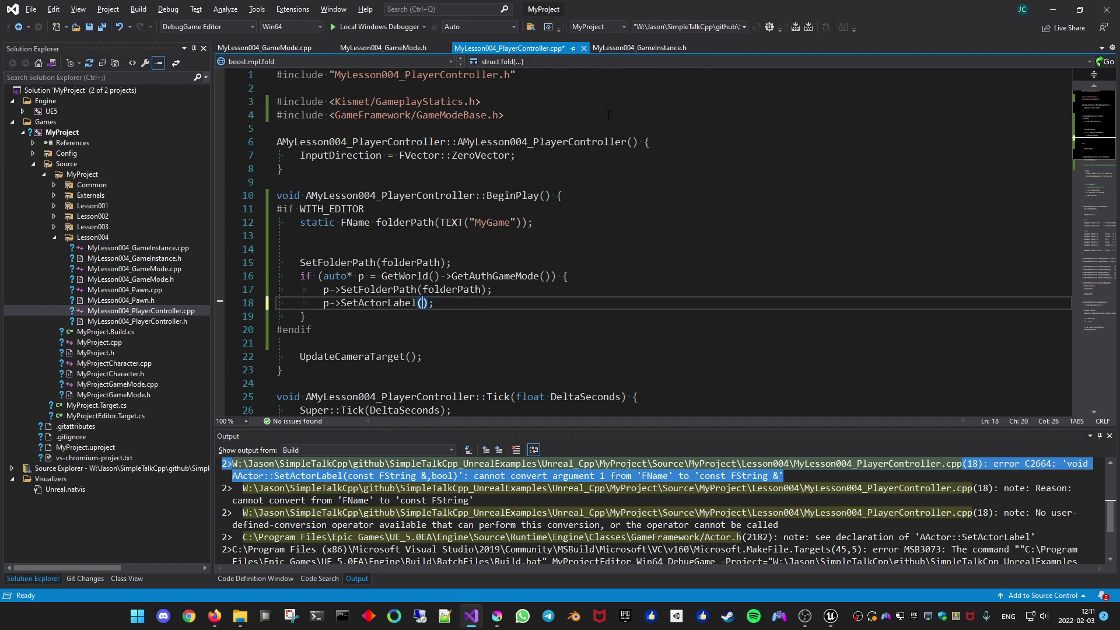
text(")
text(TEXT)
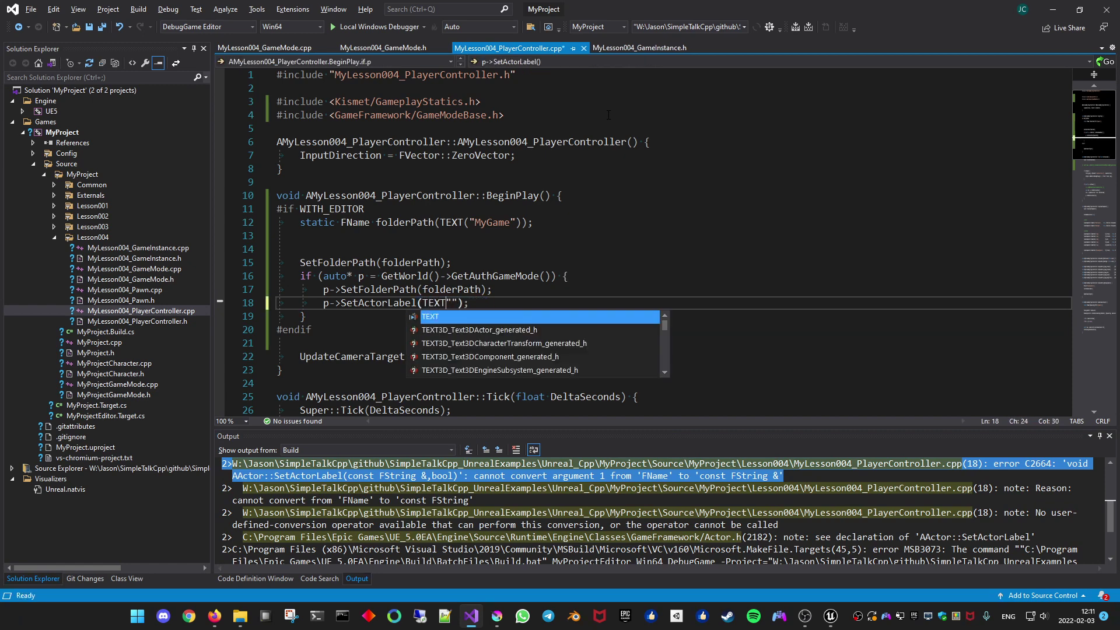
key(Escape)
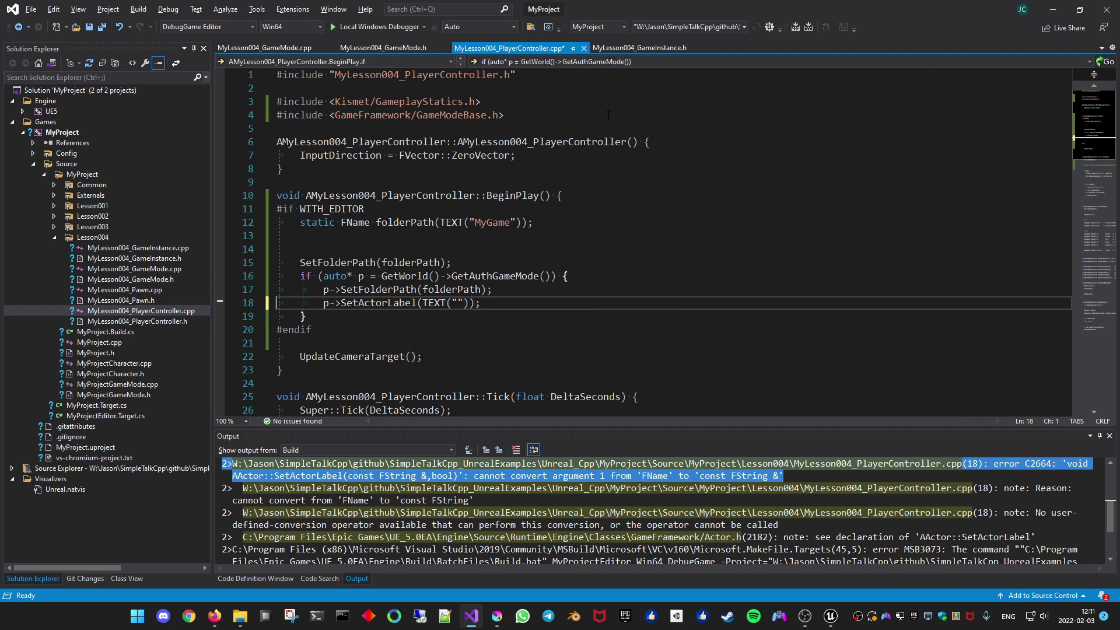
key(ctrl+z)
key(ctrl+z)
key(ctrl+z)
key(ctrl+z)
key(ctrl+z)
key(ctrl+z)
key(ctrl+z)
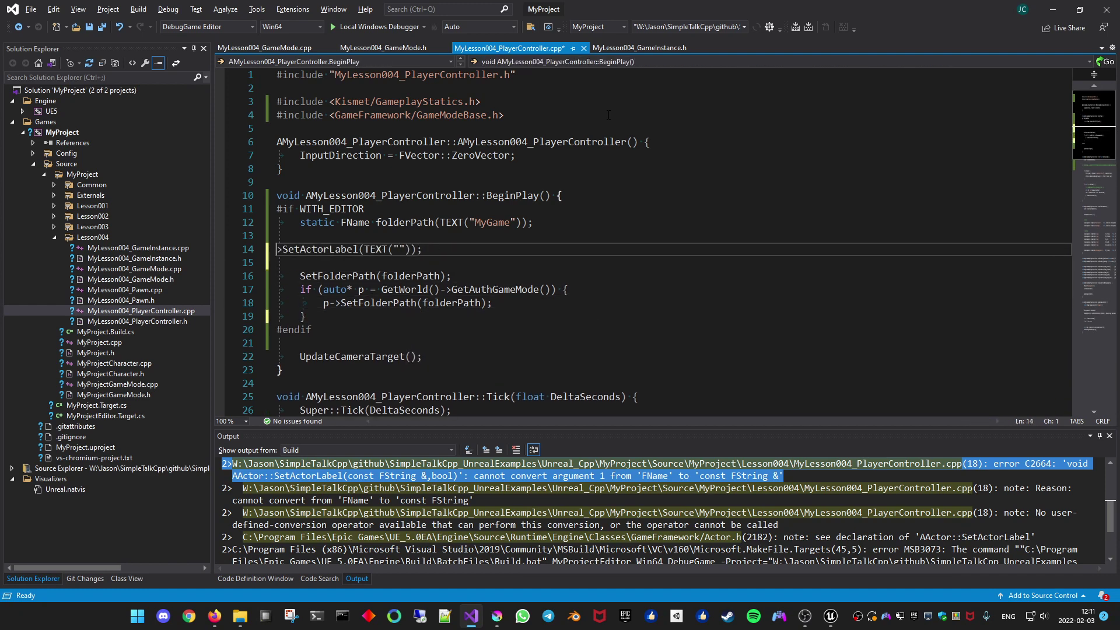
Label the controller with SetActorLabel(TEXT("MyController Test")), save, and rebuild.
key(End)
key(Left)
key(Left)
key(Left)
text(MyCon)
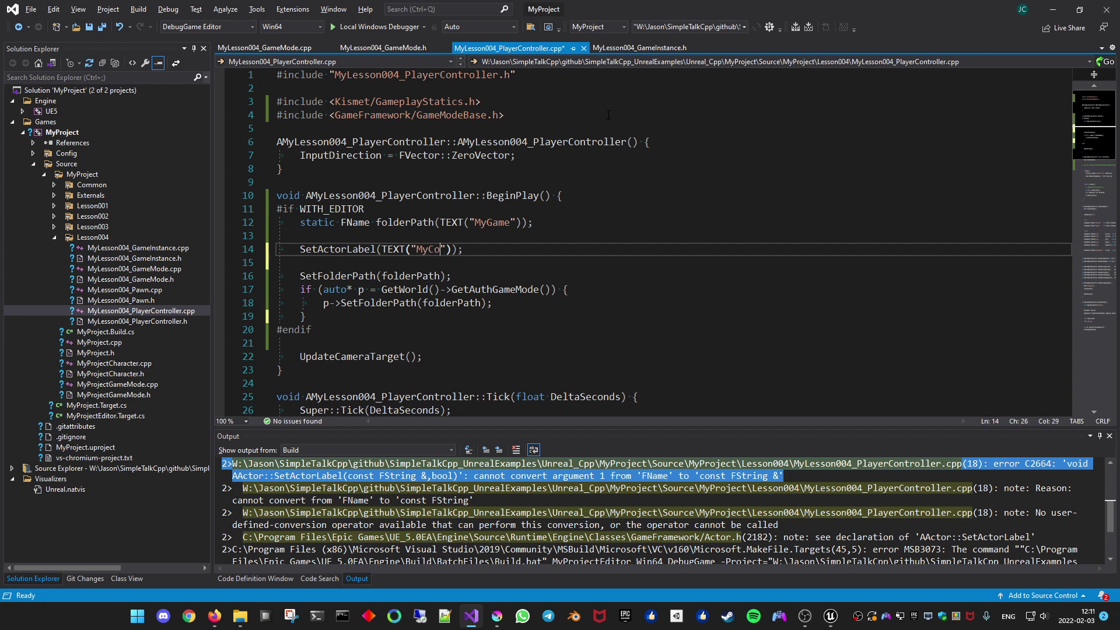
text(troller)
key(ctrl+s)
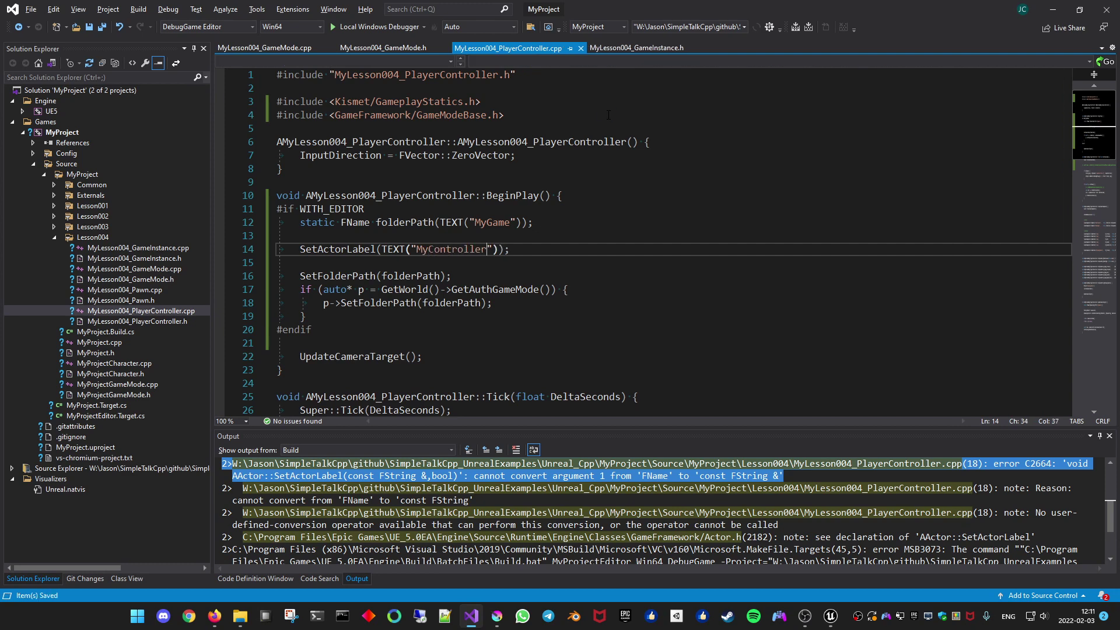
text(Test)
key(ctrl+shift+b)
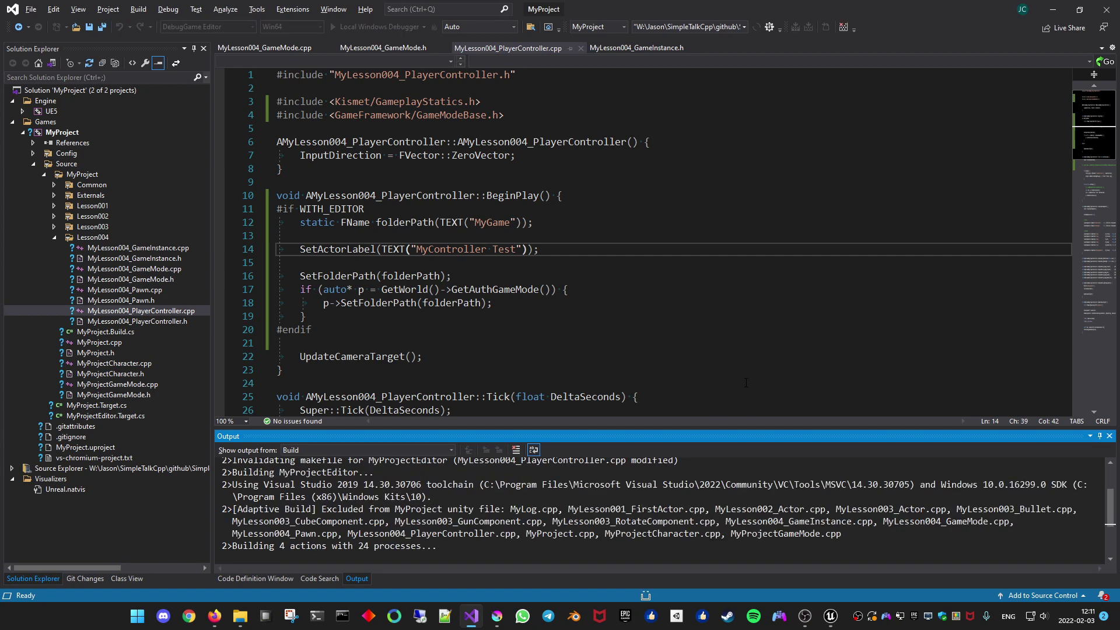
click(829, 616)
click(575, 45)
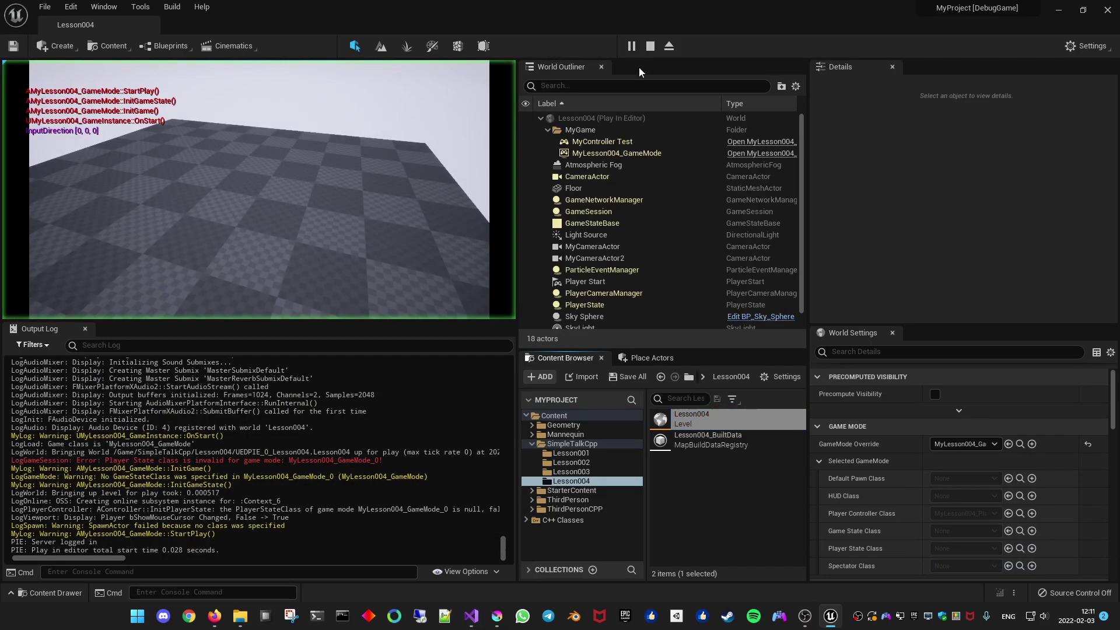
click(590, 142)
click(617, 153)
click(619, 142)
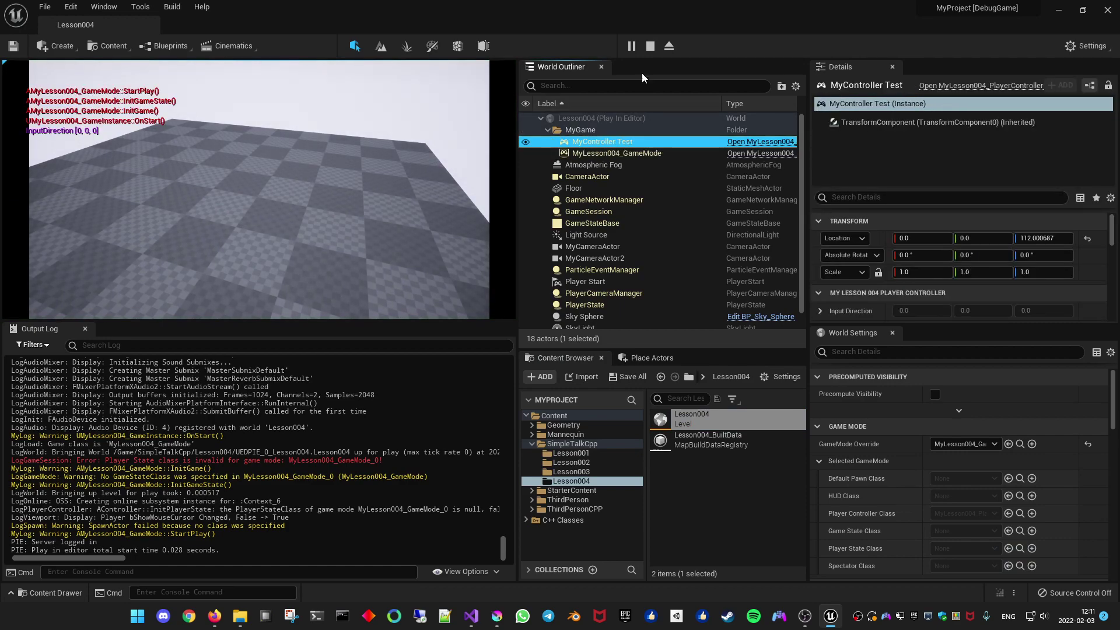
key(Escape)
key(alt+Tab)
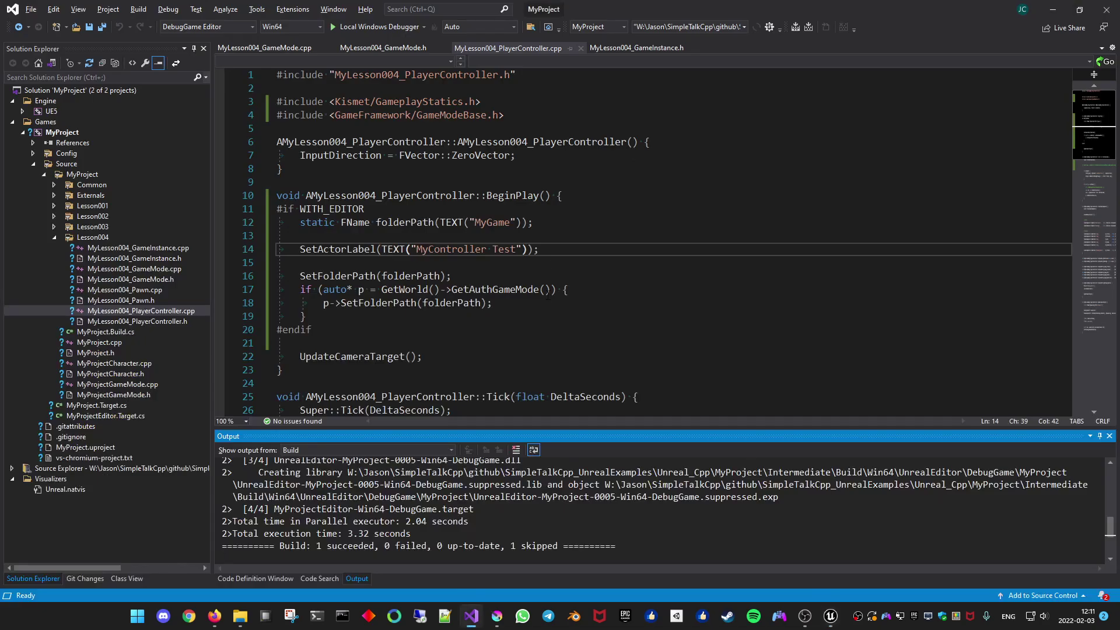
click(573, 342)
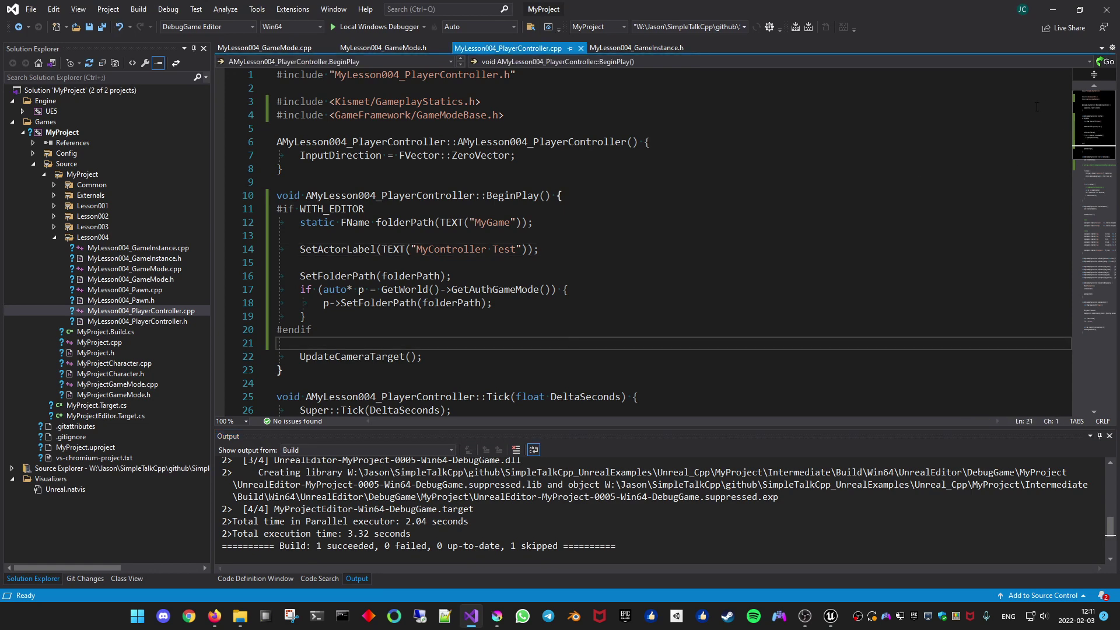
scroll(1077, 146, down, 6)
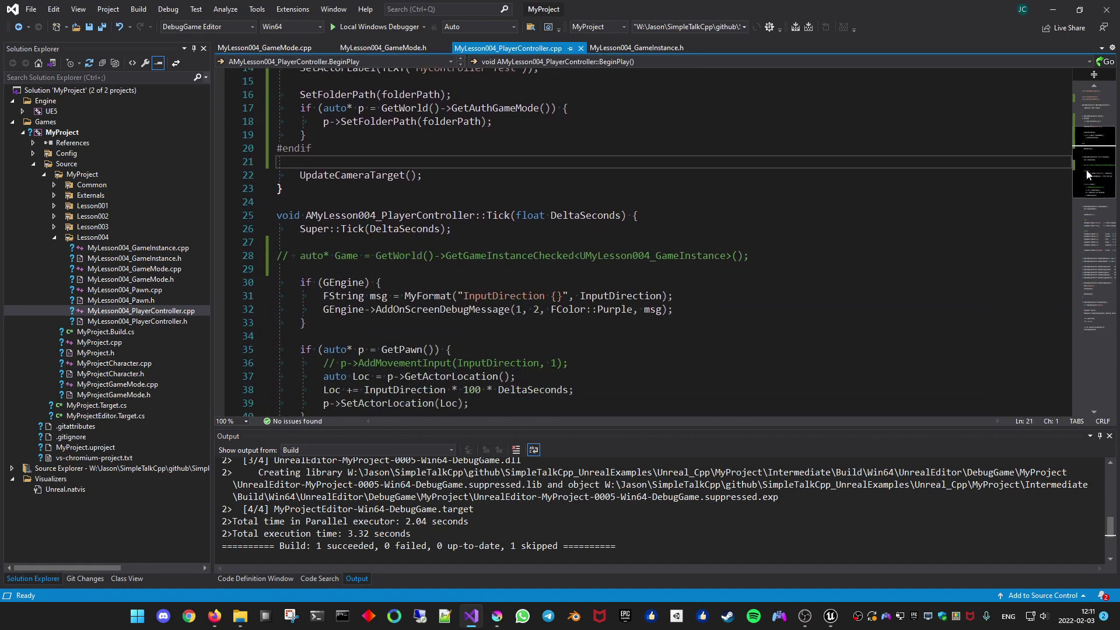
scroll(1087, 186, down, 2)
key(alt+Tab)
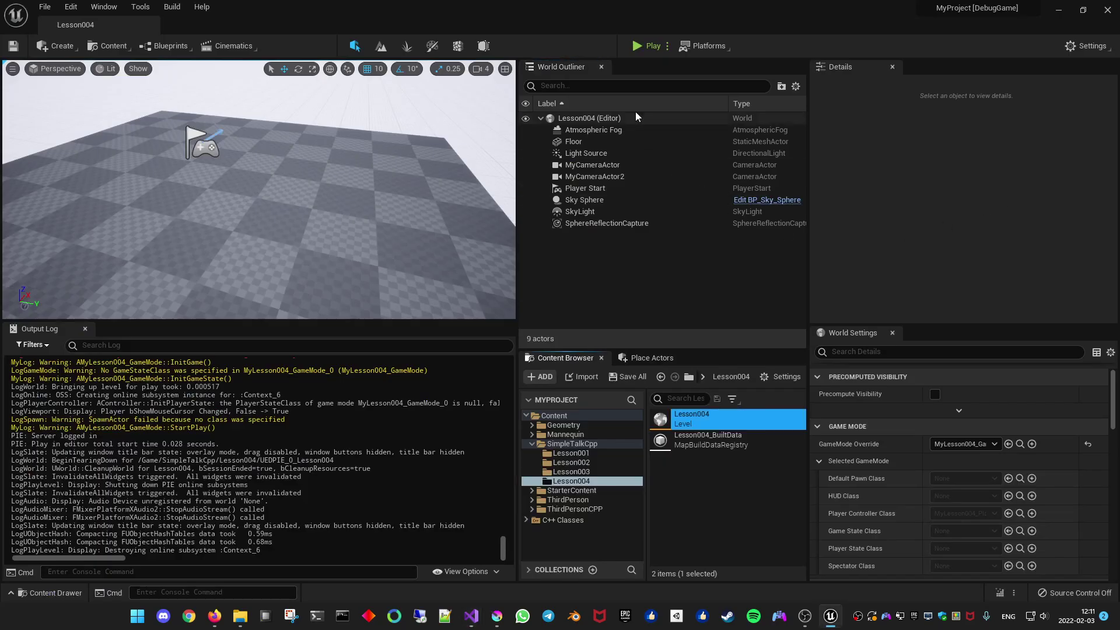
click(635, 48)
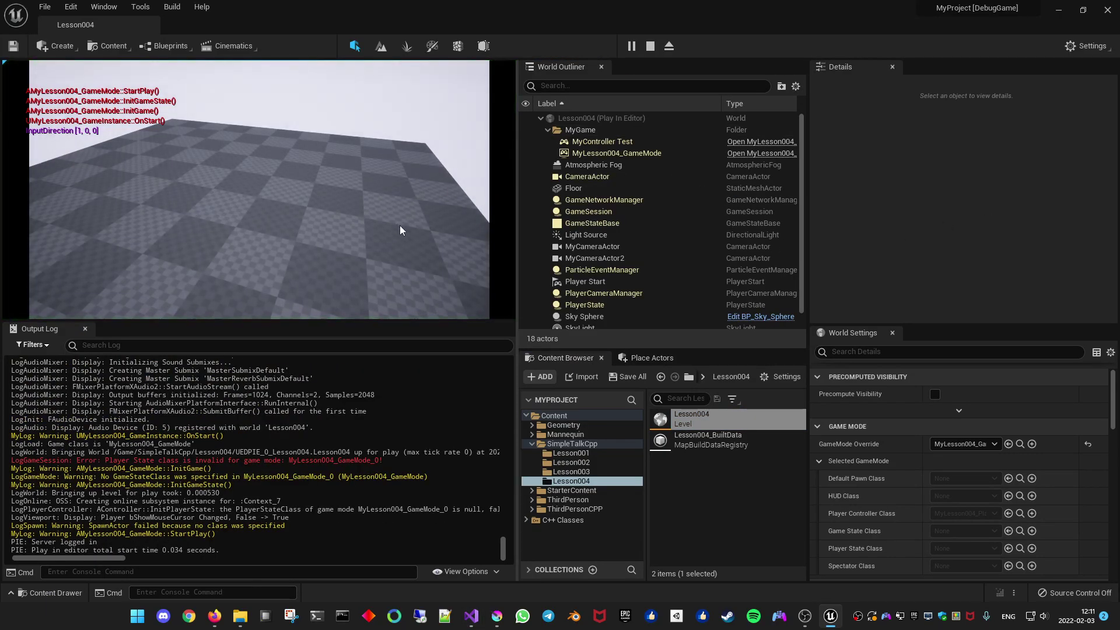
click(650, 49)
key(alt+Tab)
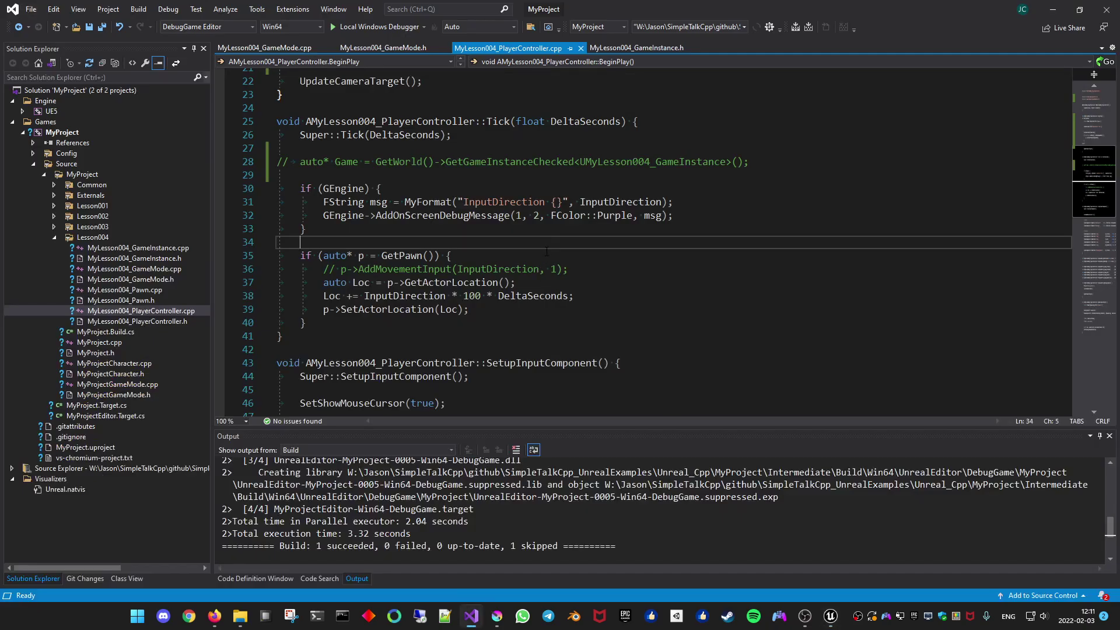
Navigate from SetupInputComponent to the engine's APlayerController source and class declaration.
click(535, 350)
click(535, 358)
scroll(597, 235, down, 4)
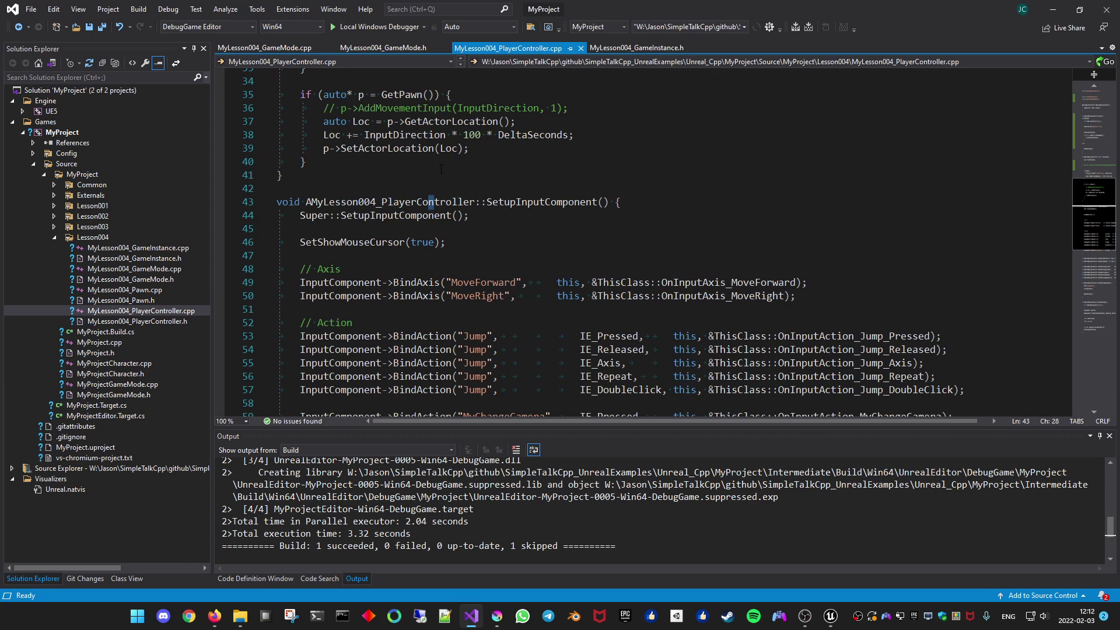
key(ctrl+k)
key(ctrl+o)
key(F12)
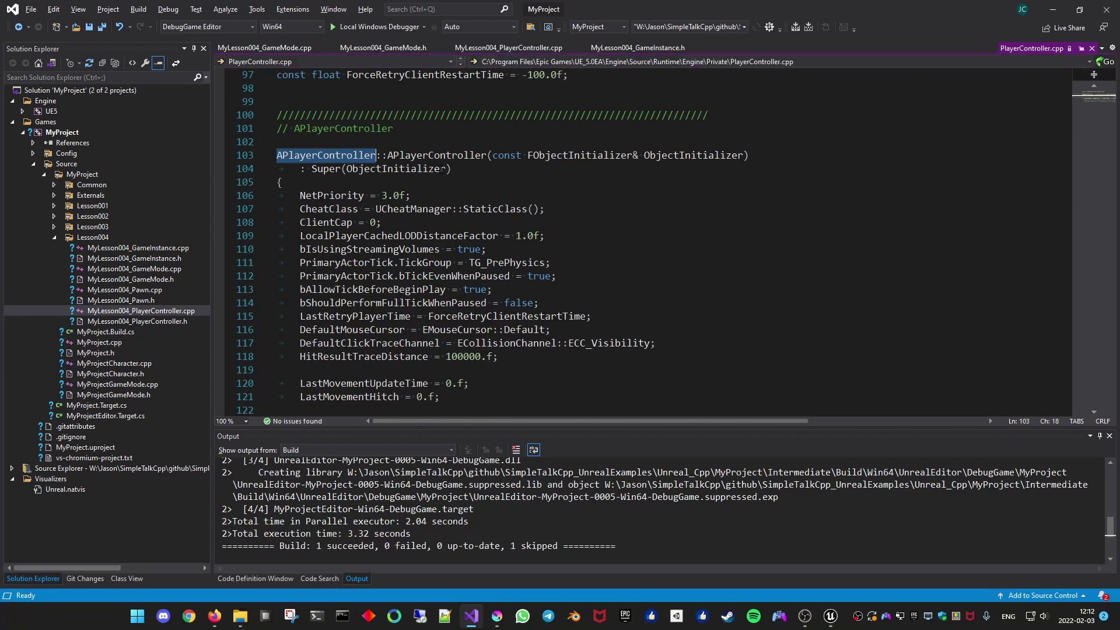
key(ctrl+minus)
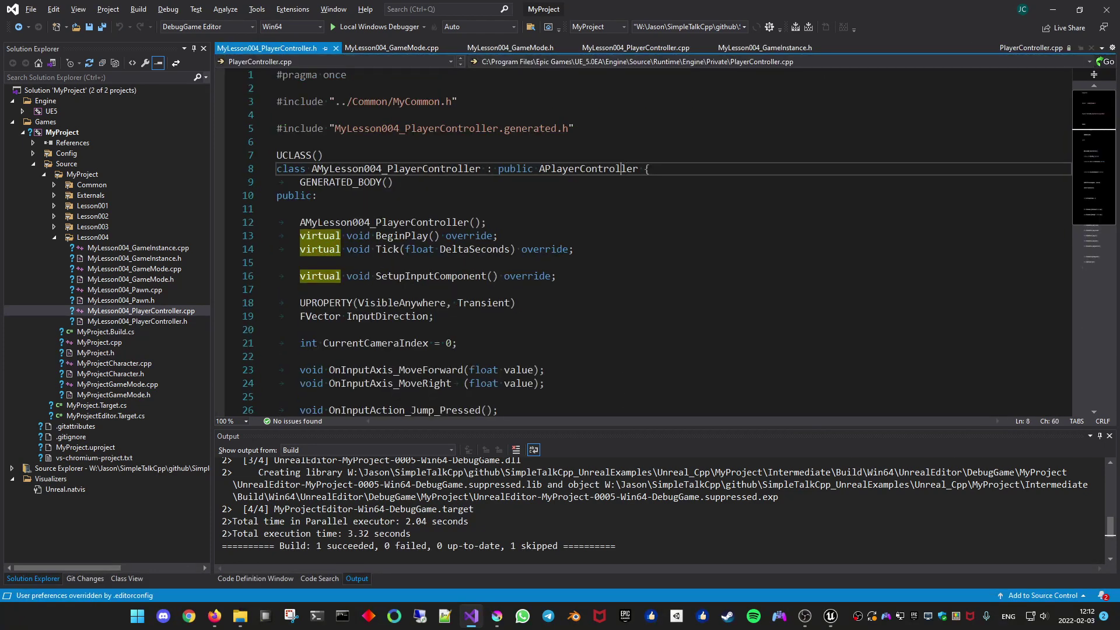
key(ctrl+shift+minus)
key(ctrl+k)
key(ctrl+o)
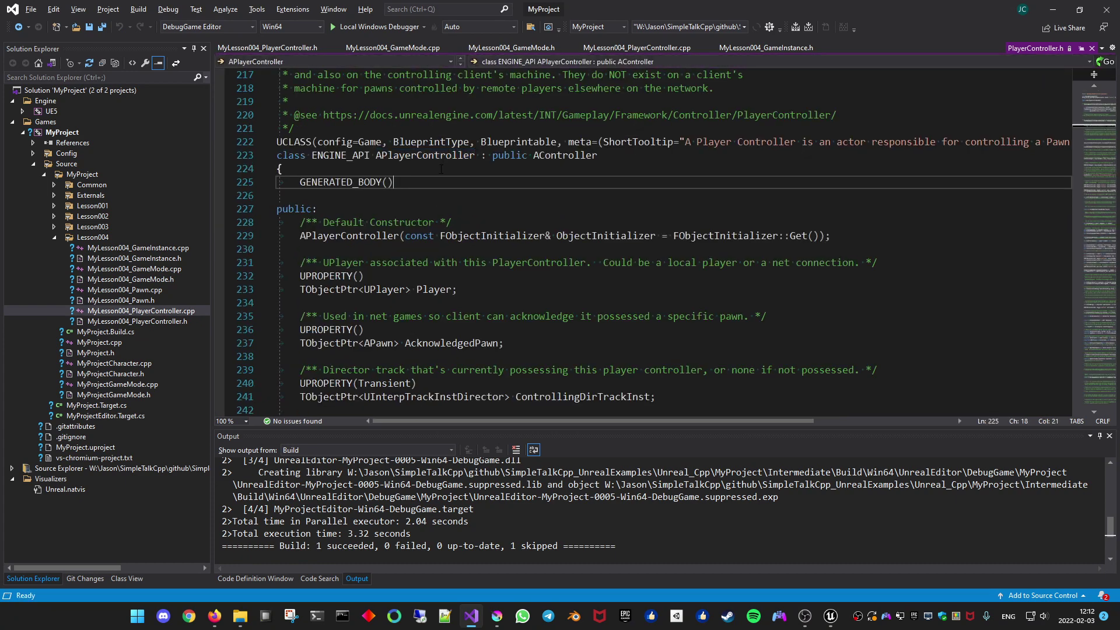
Search PlayerController.h for 'inputcom' to locate PushInputComponent.
key(ctrl+f)
text(inputcom)
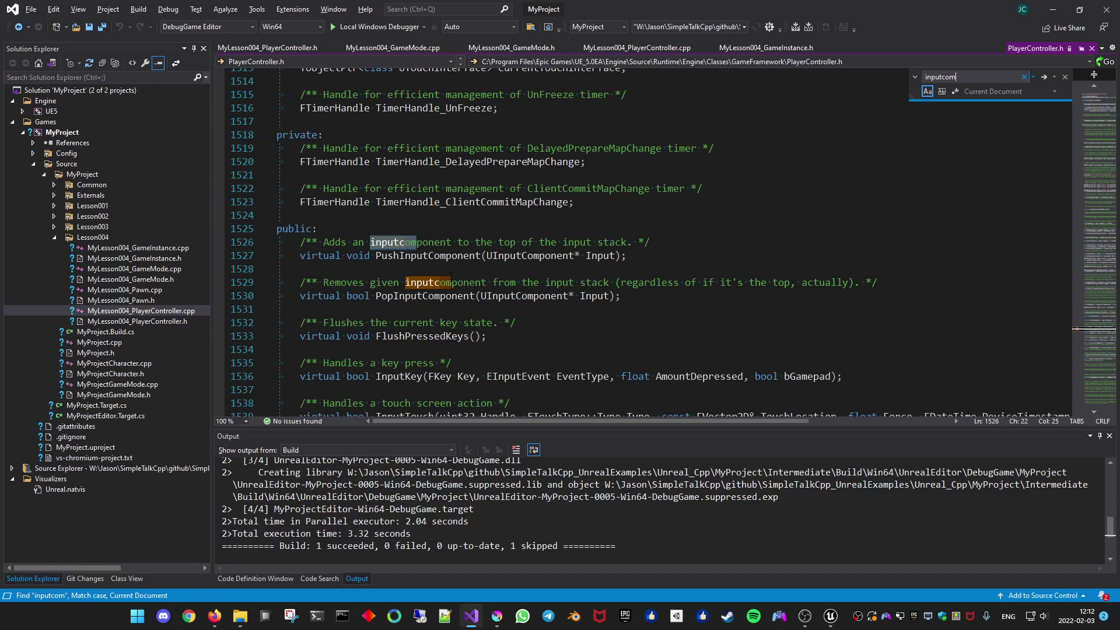
click(460, 256)
click(438, 256)
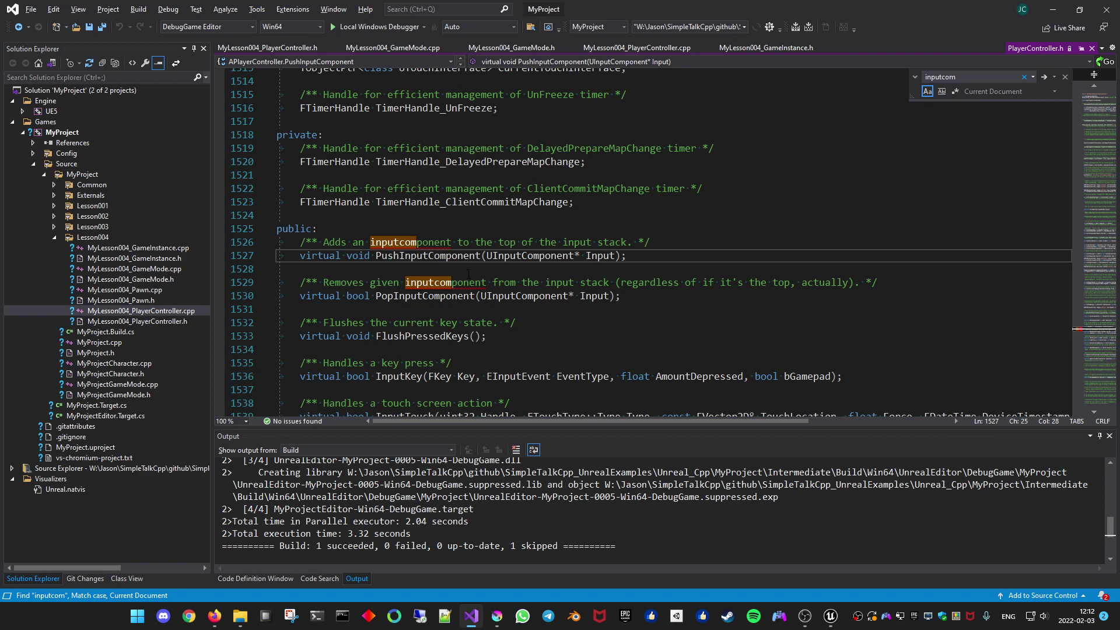
key(alt)
click(873, 188)
key(F3)
key(F3)
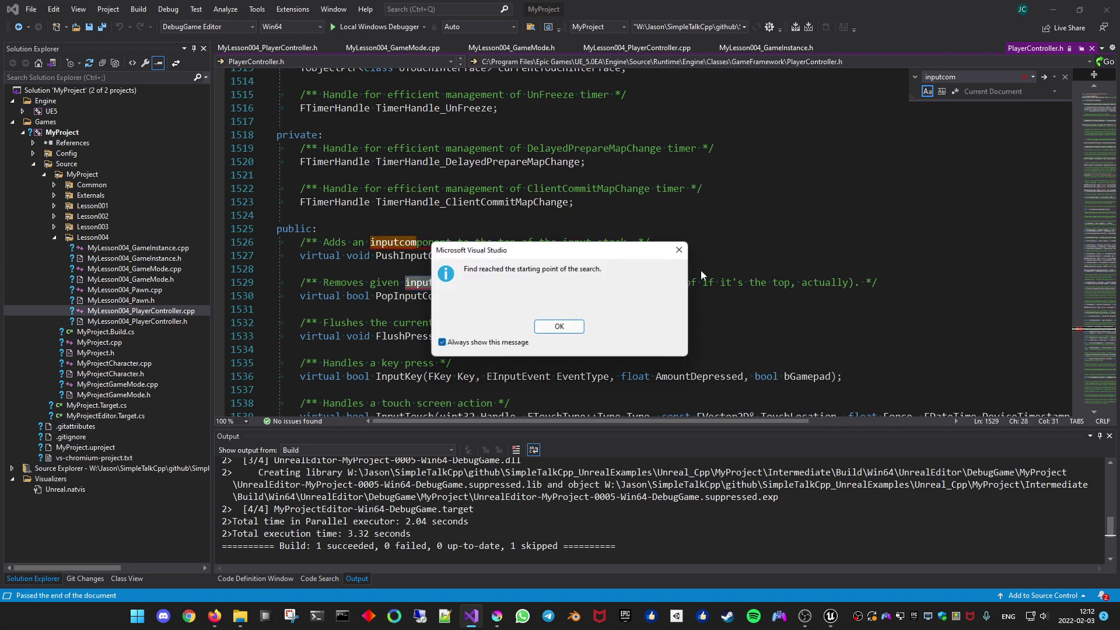
key(Return)
Follow PushInputComponent into CurrentInputStack's declaration, then return to the class declaration.
click(435, 258)
key(F12)
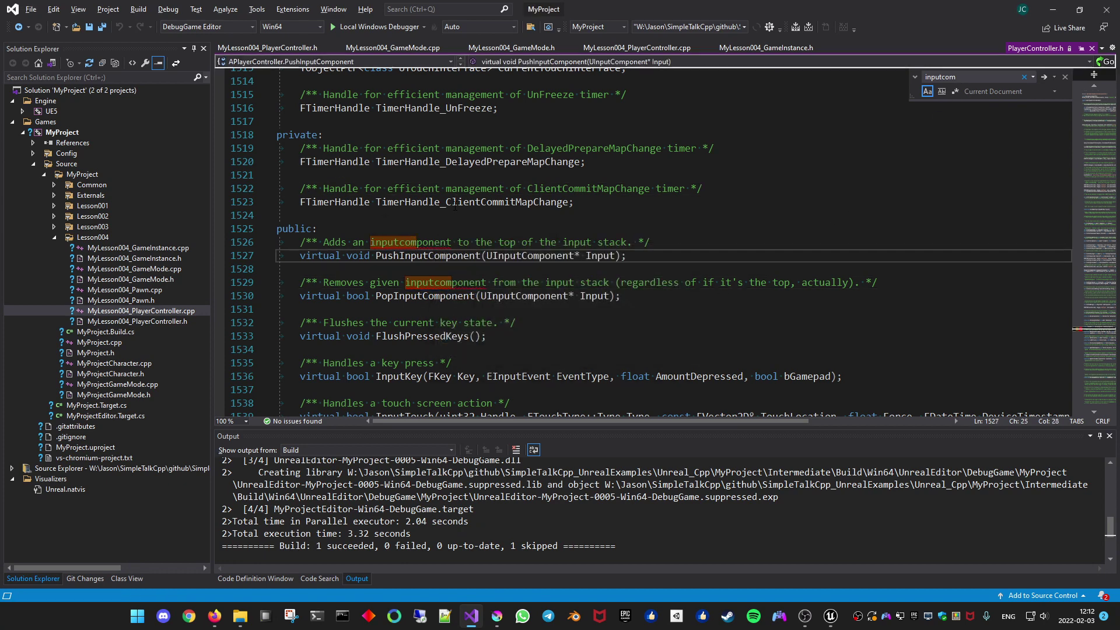
key(Down)
key(Down)
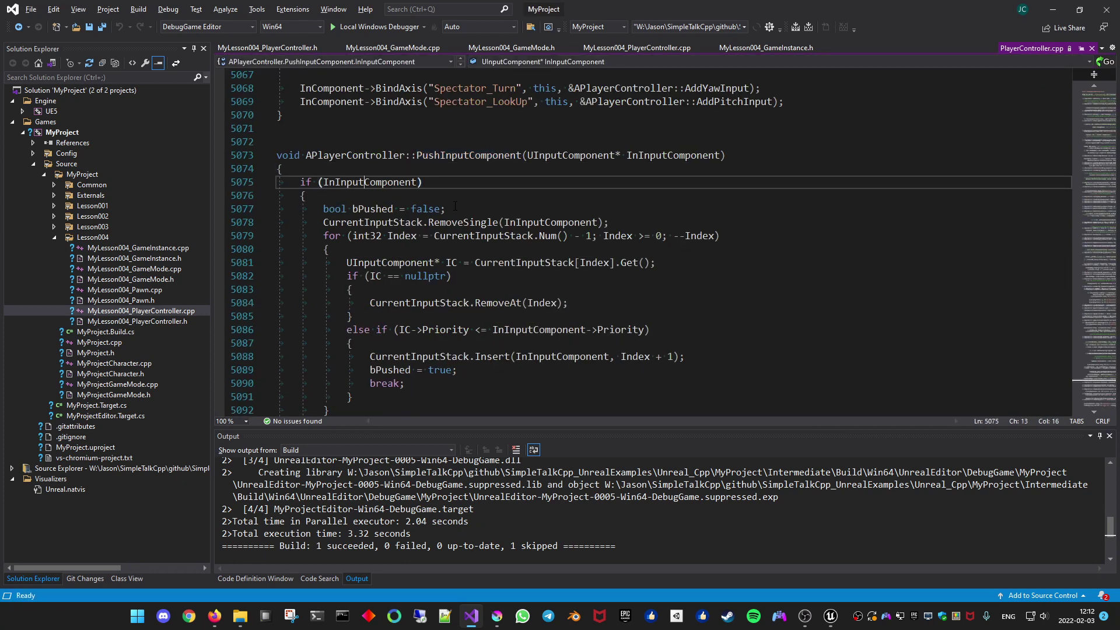
key(Down)
key(Down)
key(Down)
key(Down)
key(Down)
key(Down)
key(Down)
key(Up)
key(Up)
key(Up)
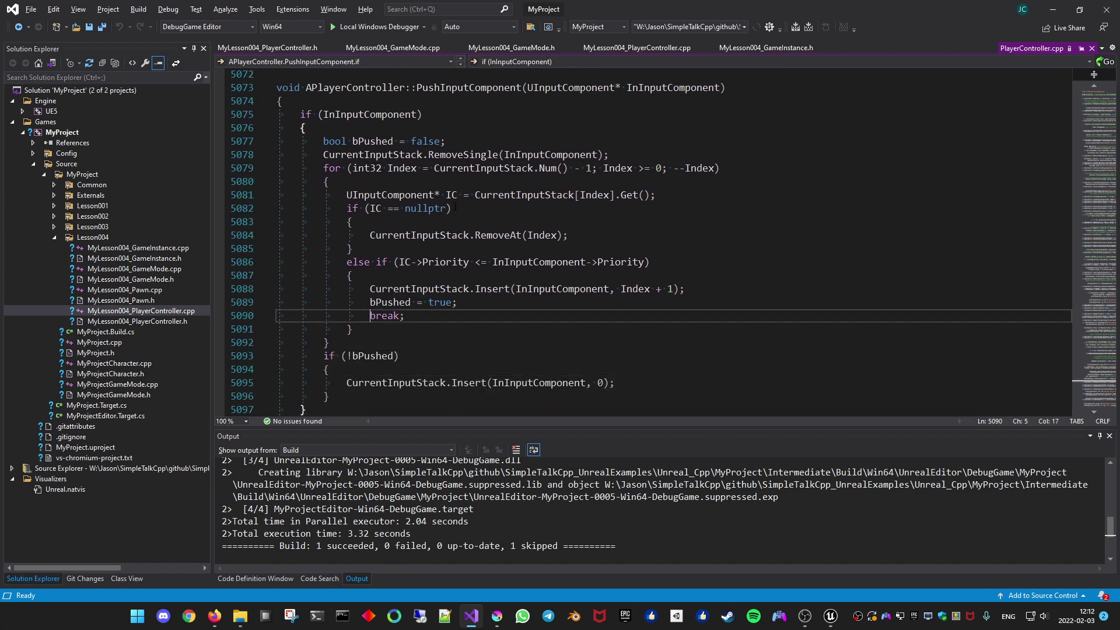
key(Up)
key(Up)
key(F12)
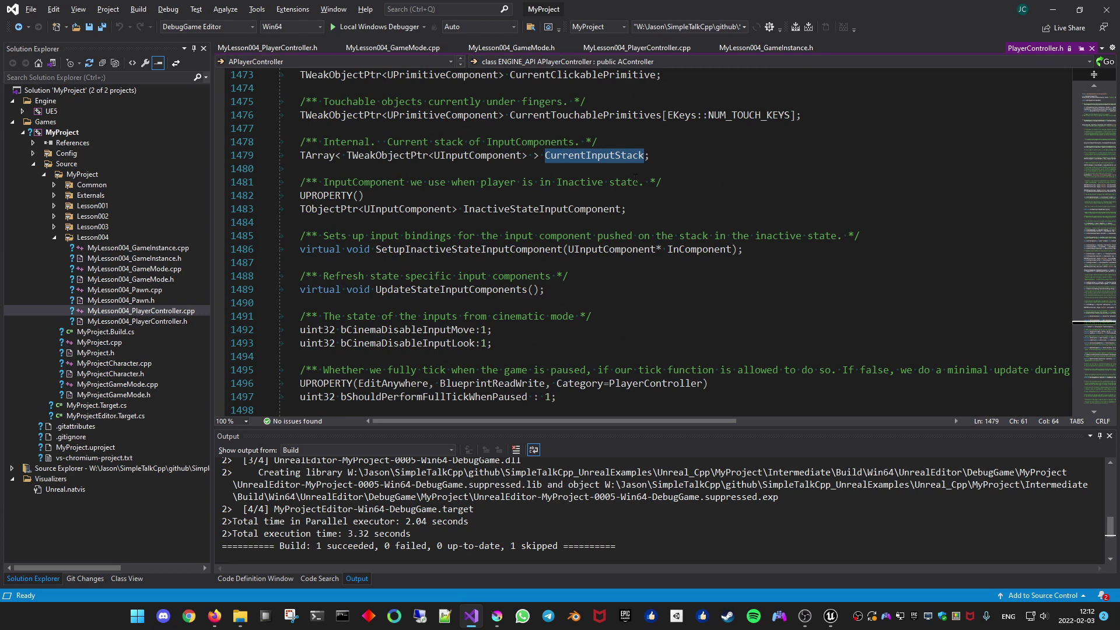
key(ctrl+minus)
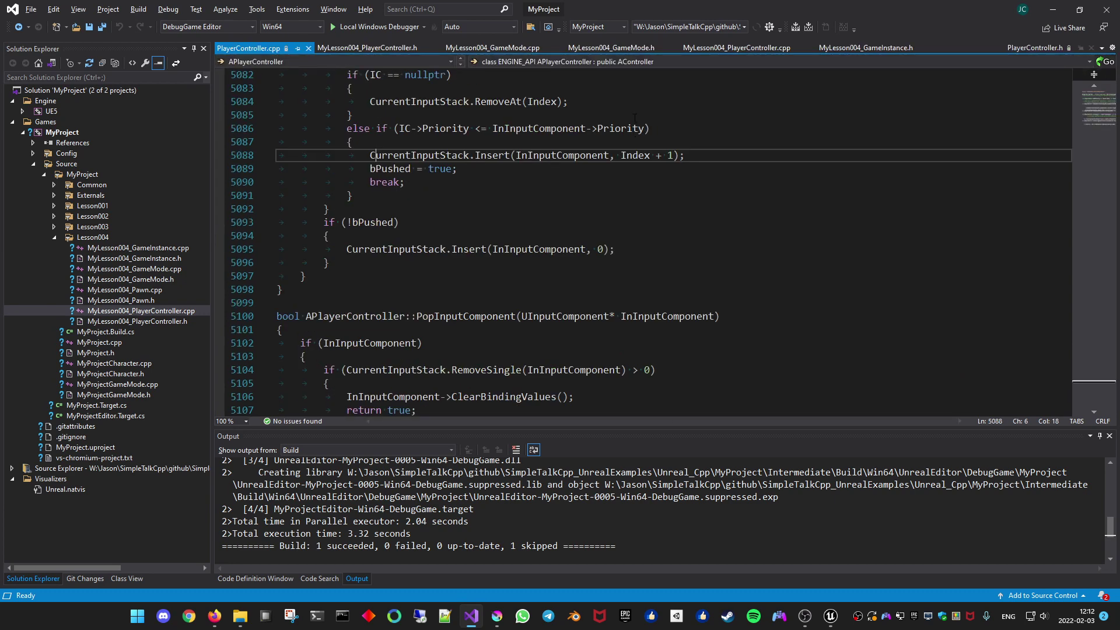
key(ctrl+minus)
key(ctrl+minus)
key(ctrl+minus)
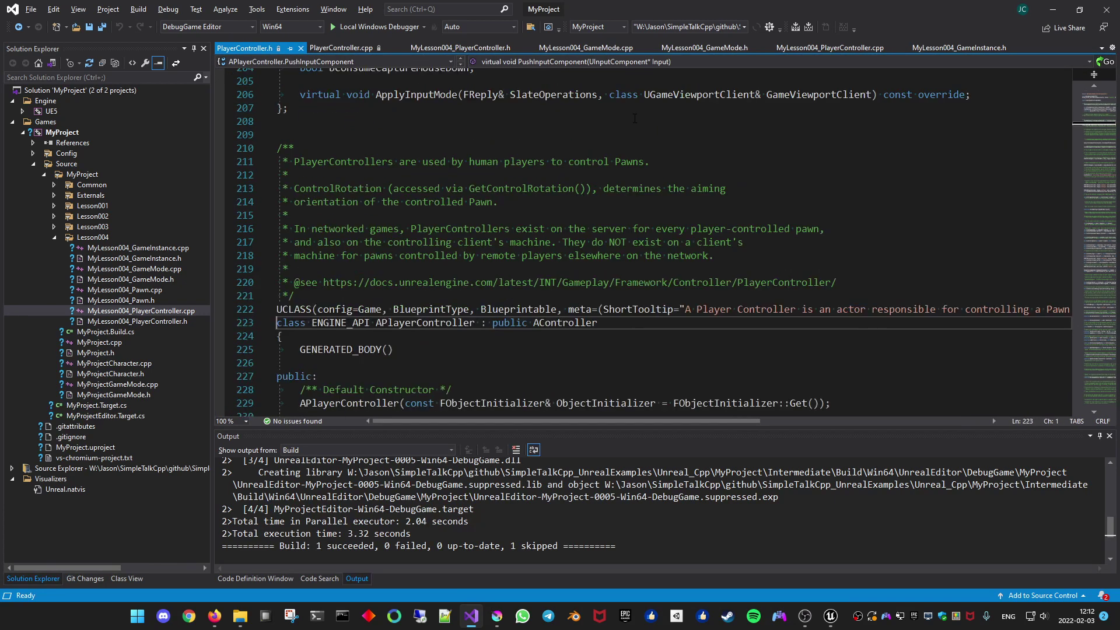
key(ctrl+minus)
key(ctrl+minus)
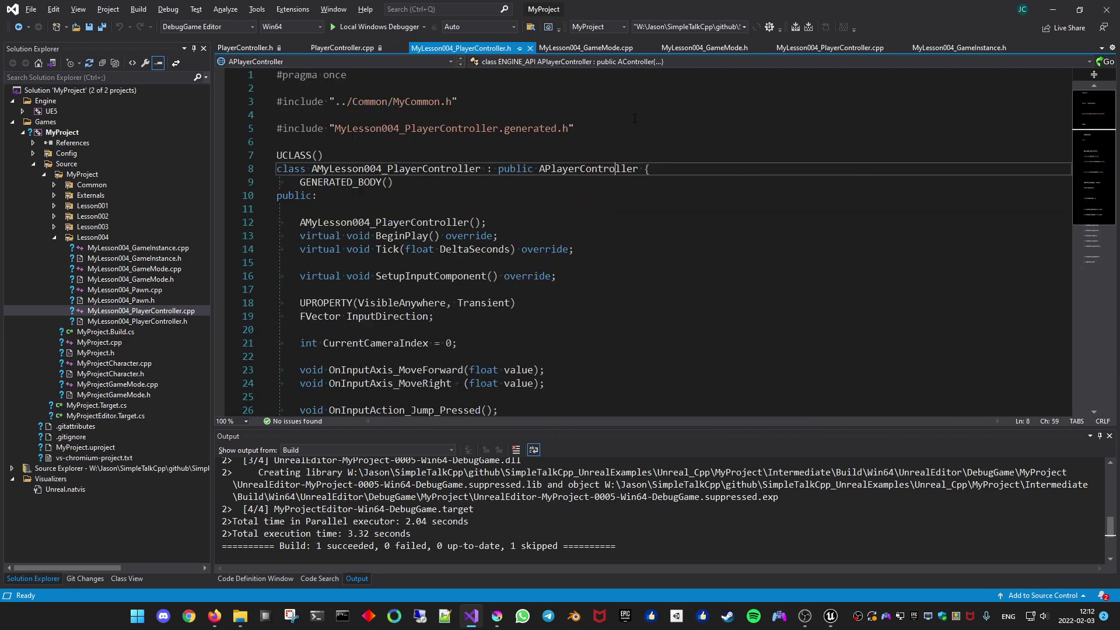
key(ctrl+minus)
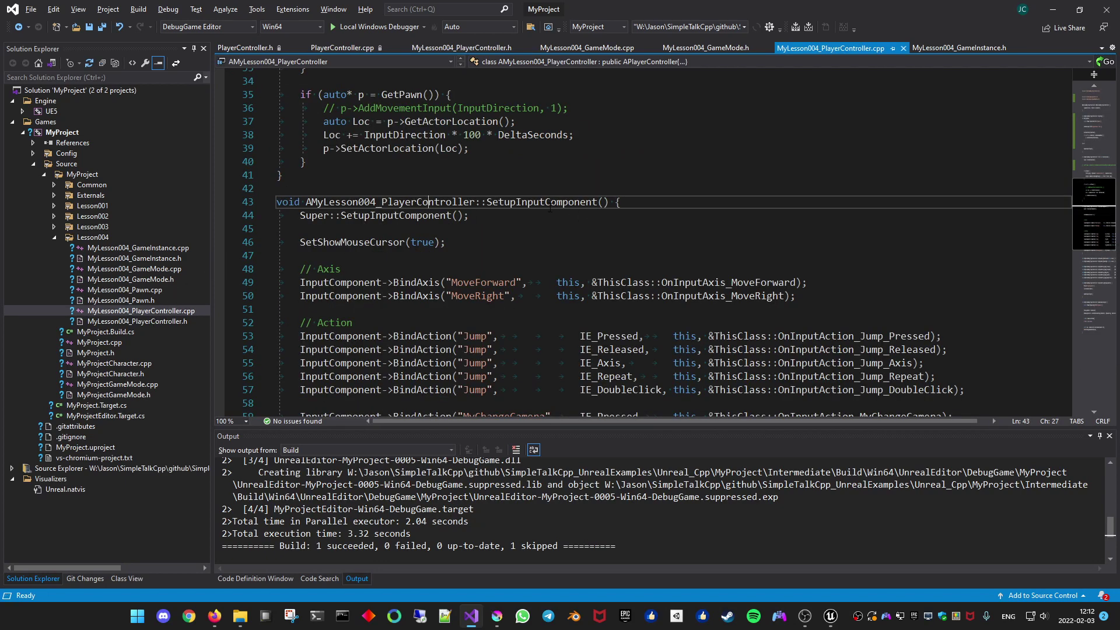
click(197, 322)
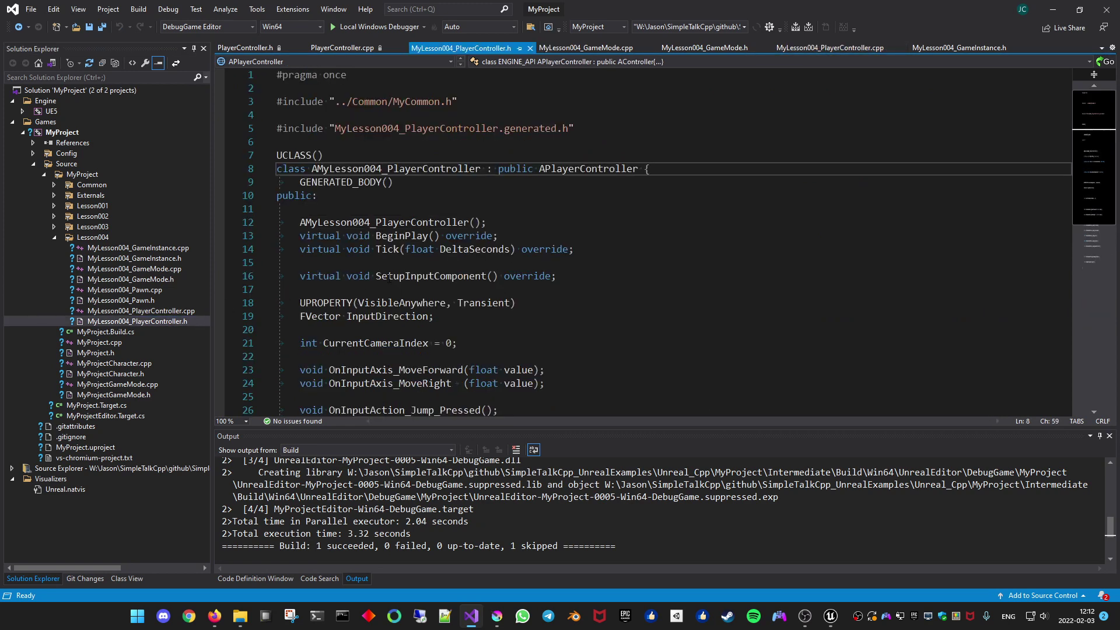
click(381, 276)
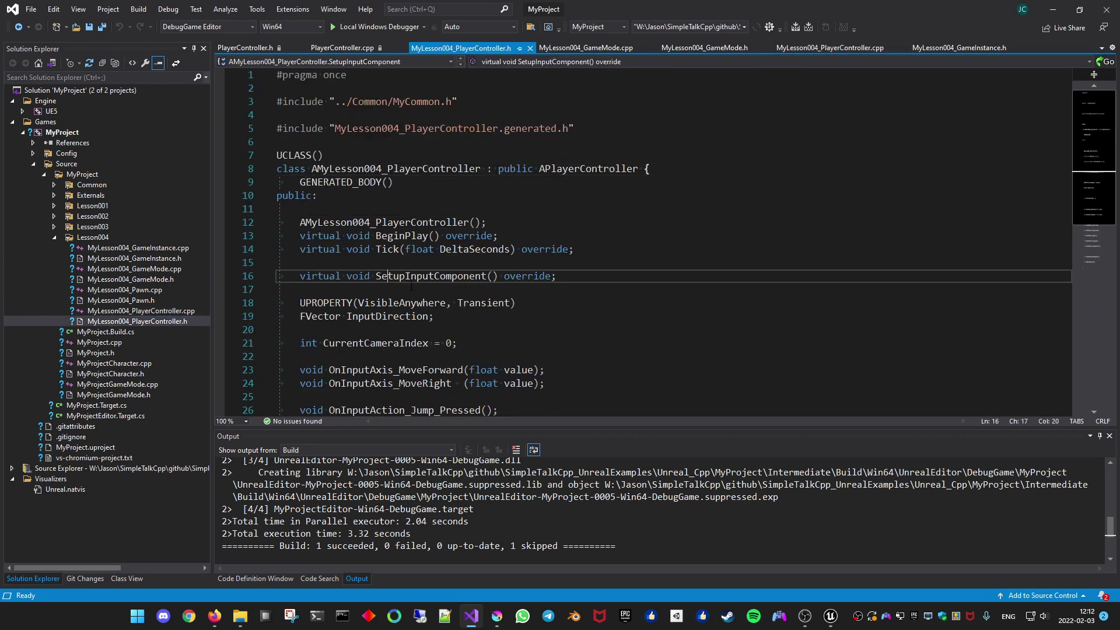
click(161, 313)
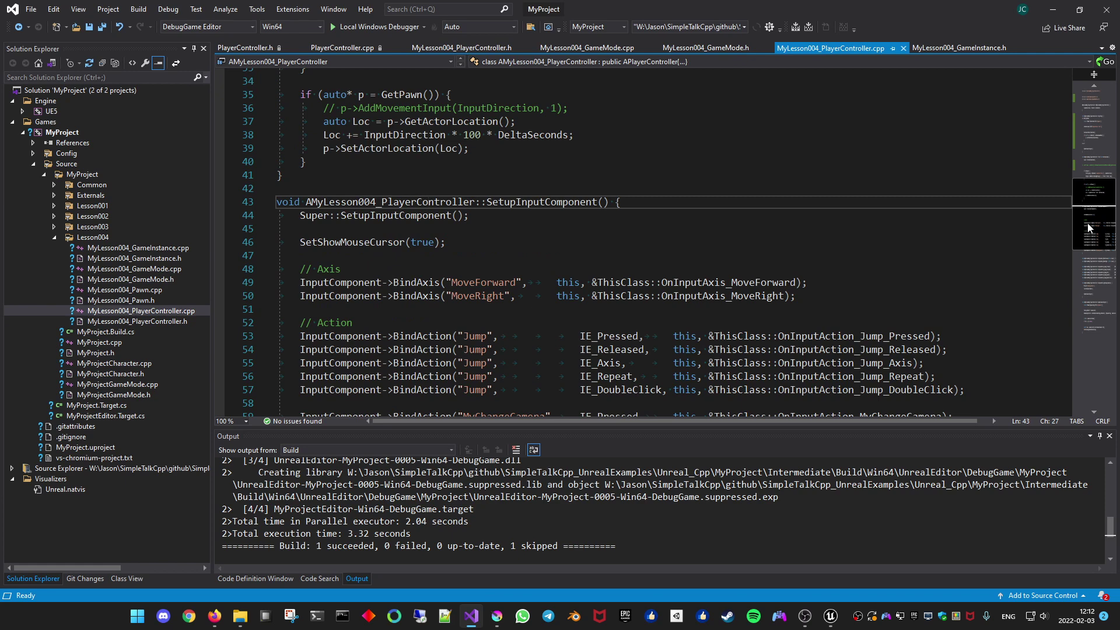
drag(1089, 228, 1092, 244)
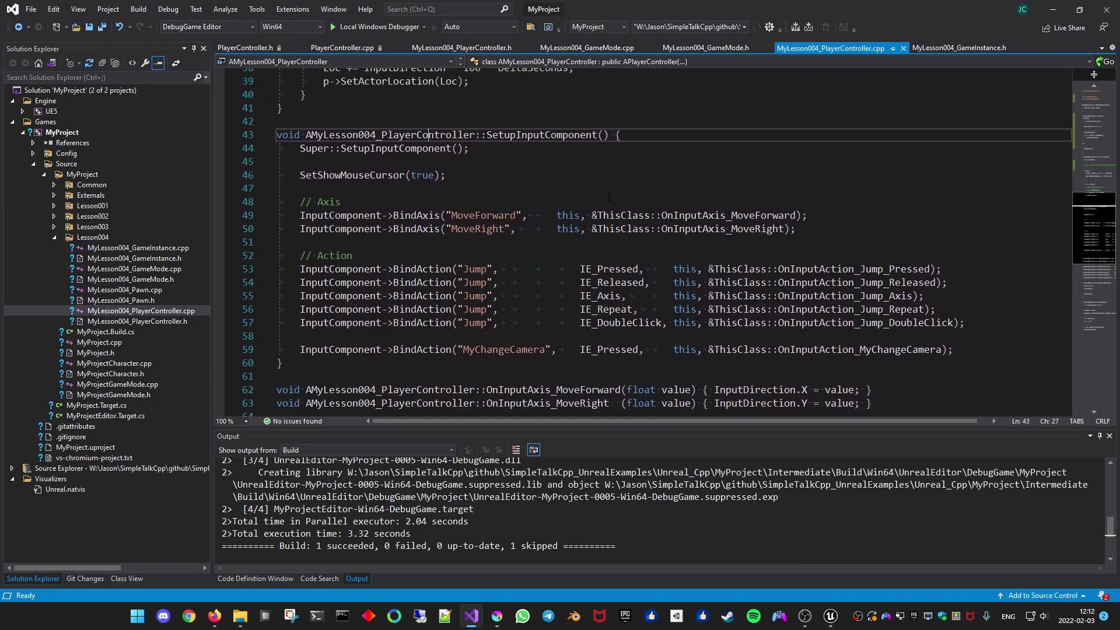
double_click(483, 215)
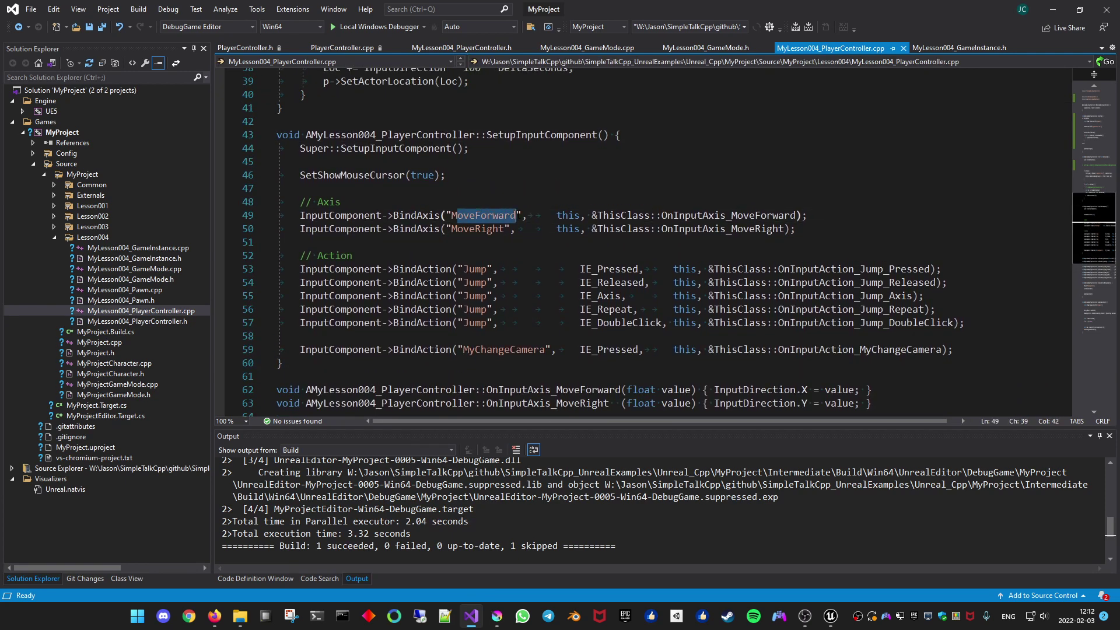
click(735, 216)
click(735, 228)
click(572, 240)
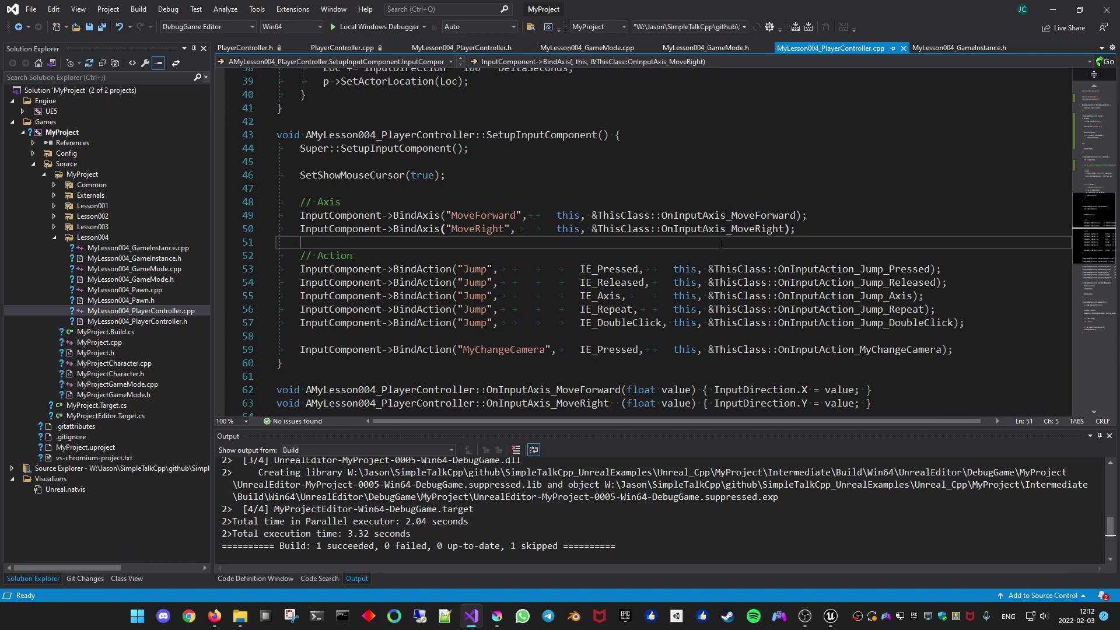
key(Down)
key(Down)
key(alt+shift+Down)
key(alt+shift+Down)
key(alt+shift+Down)
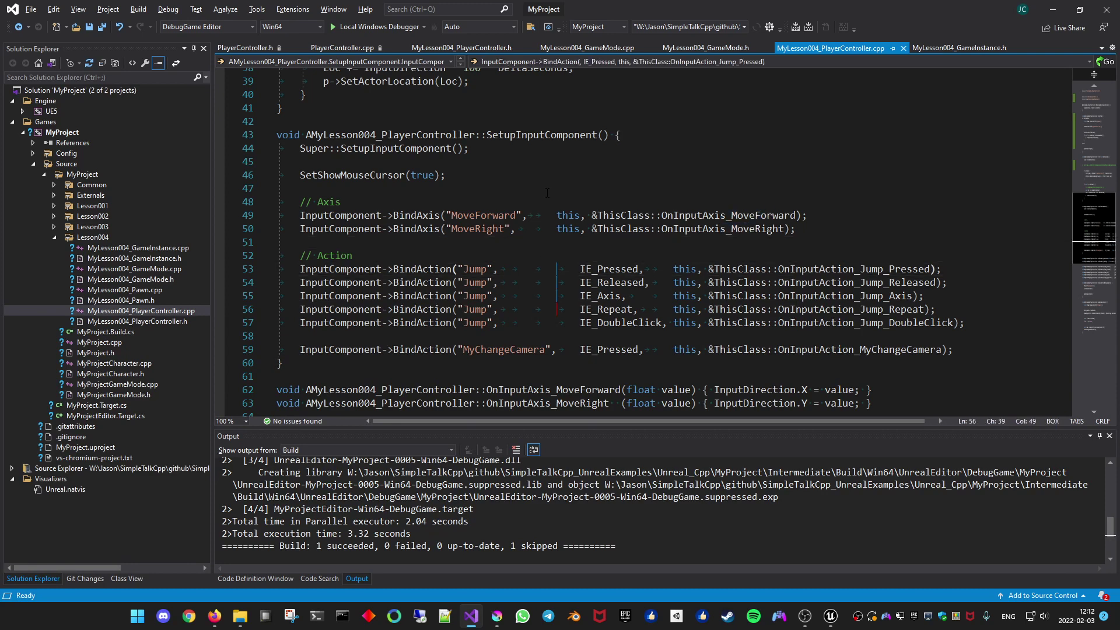
click(709, 216)
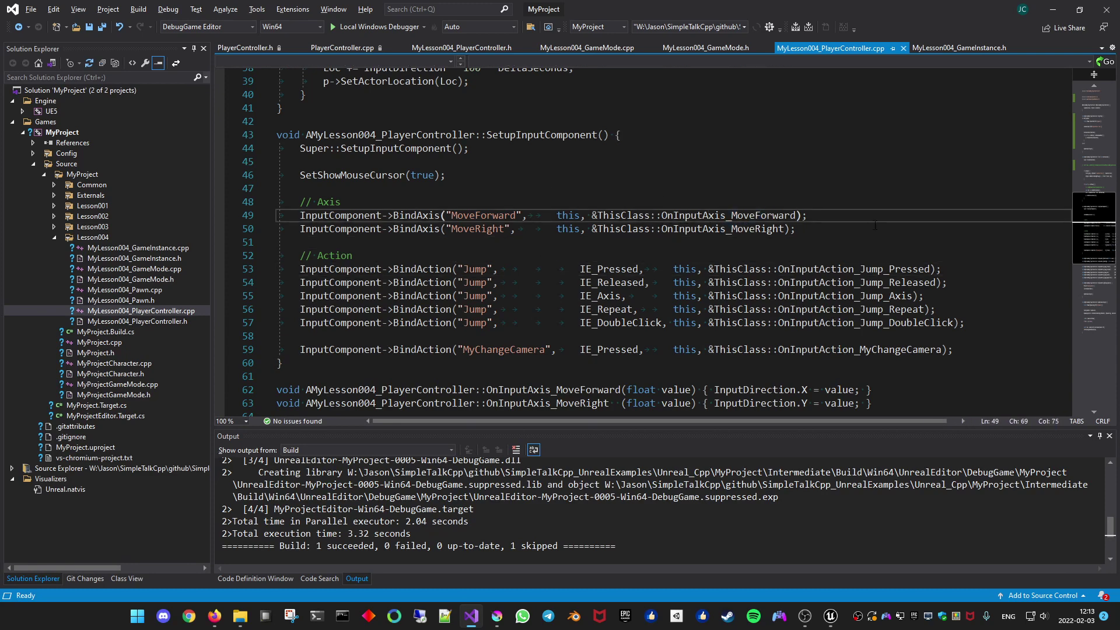
scroll(1070, 268, down, 2)
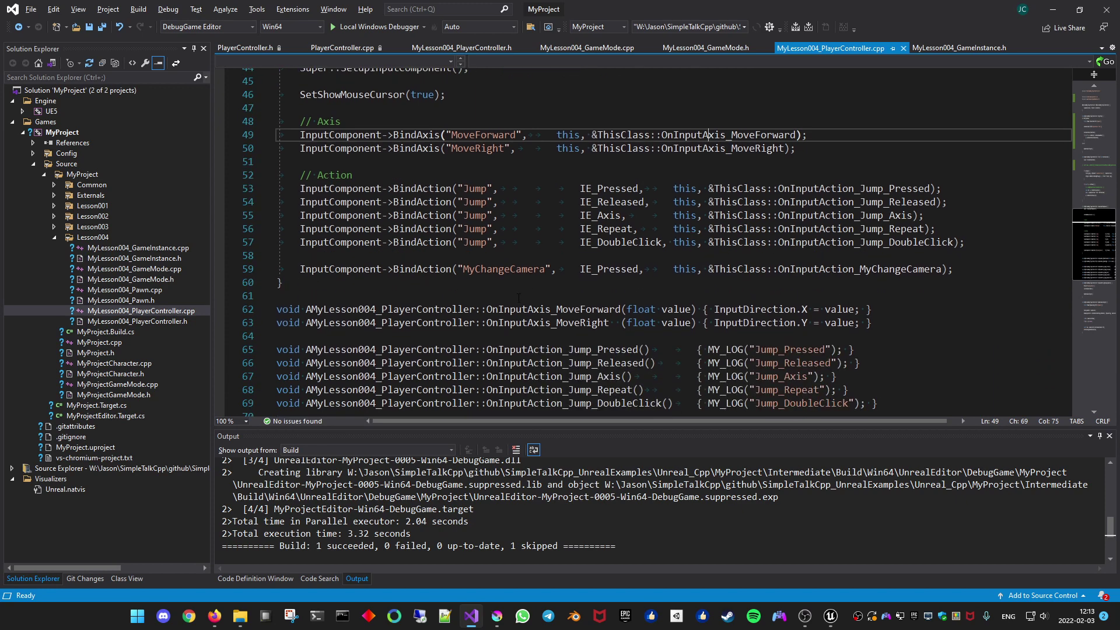
drag(486, 310, 696, 309)
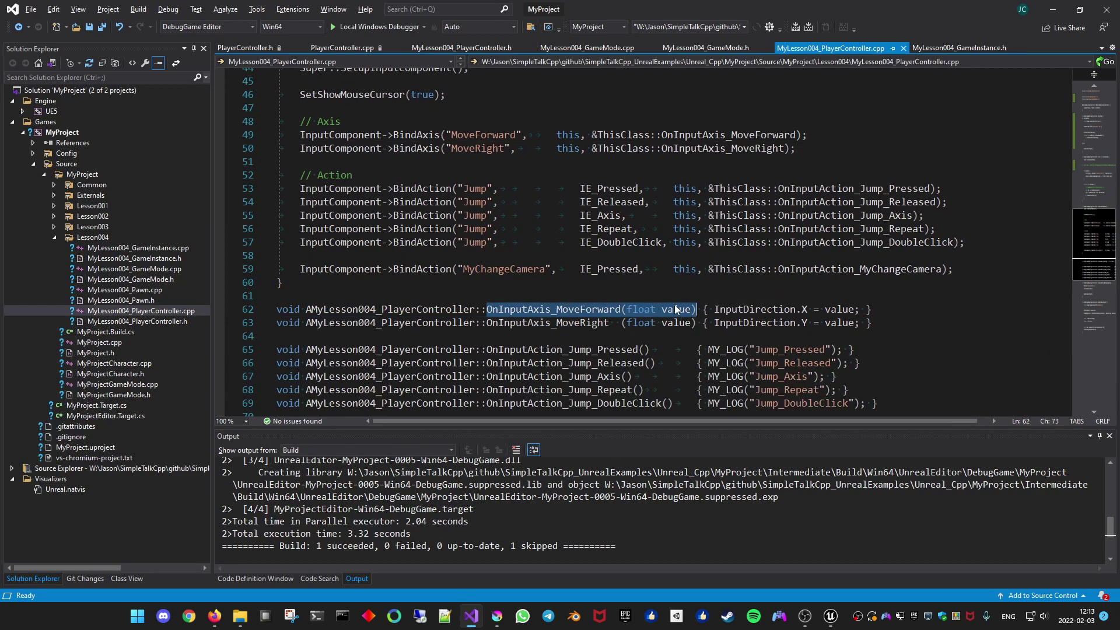
click(738, 135)
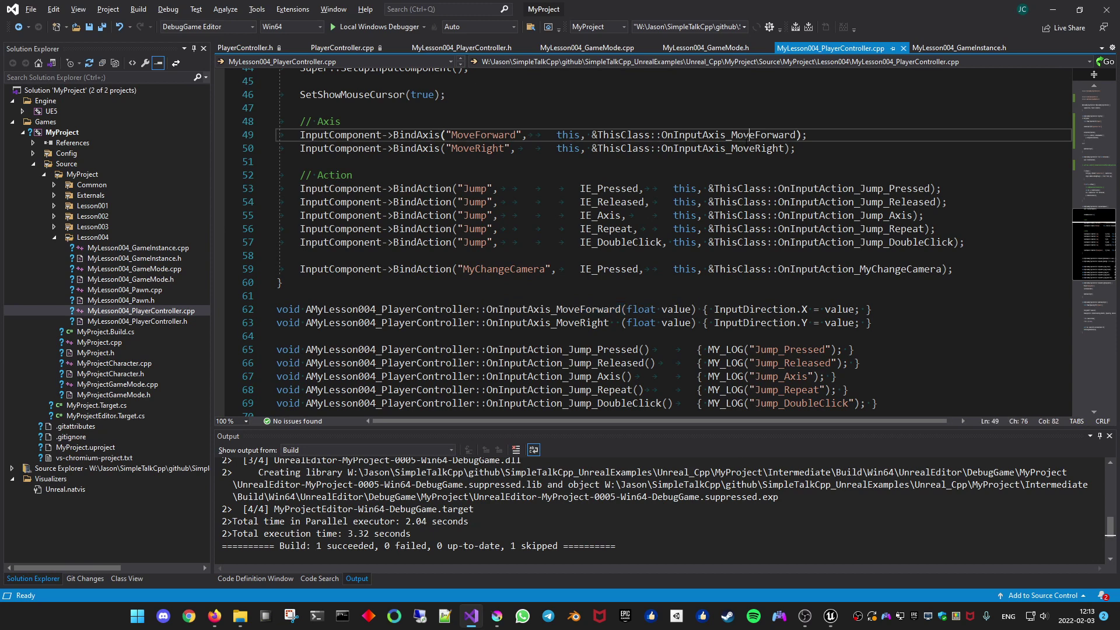
click(737, 148)
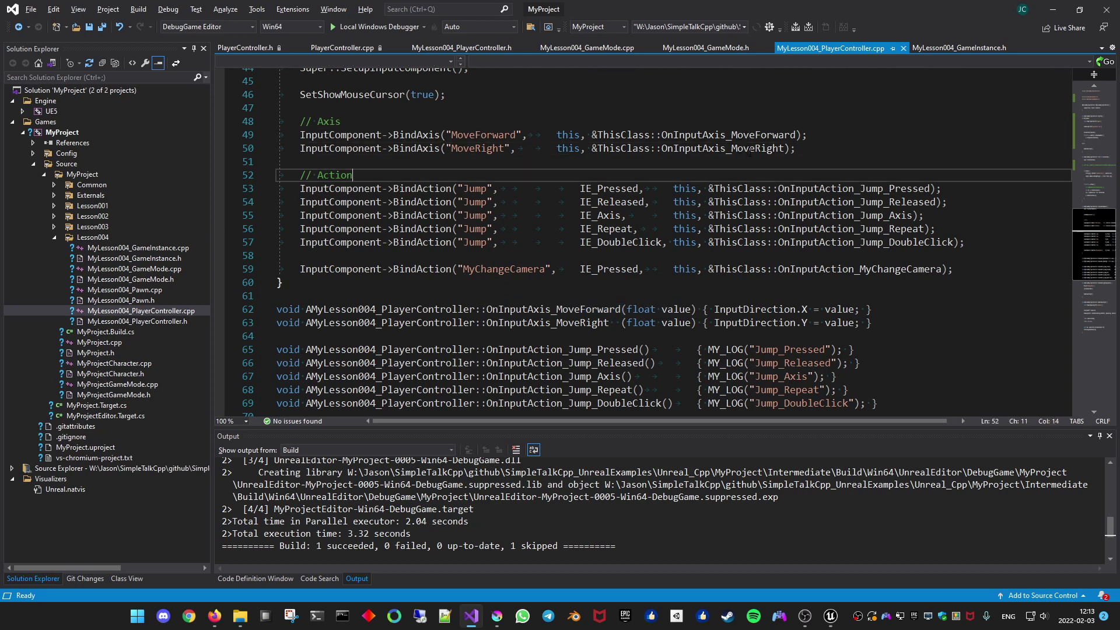
click(756, 148)
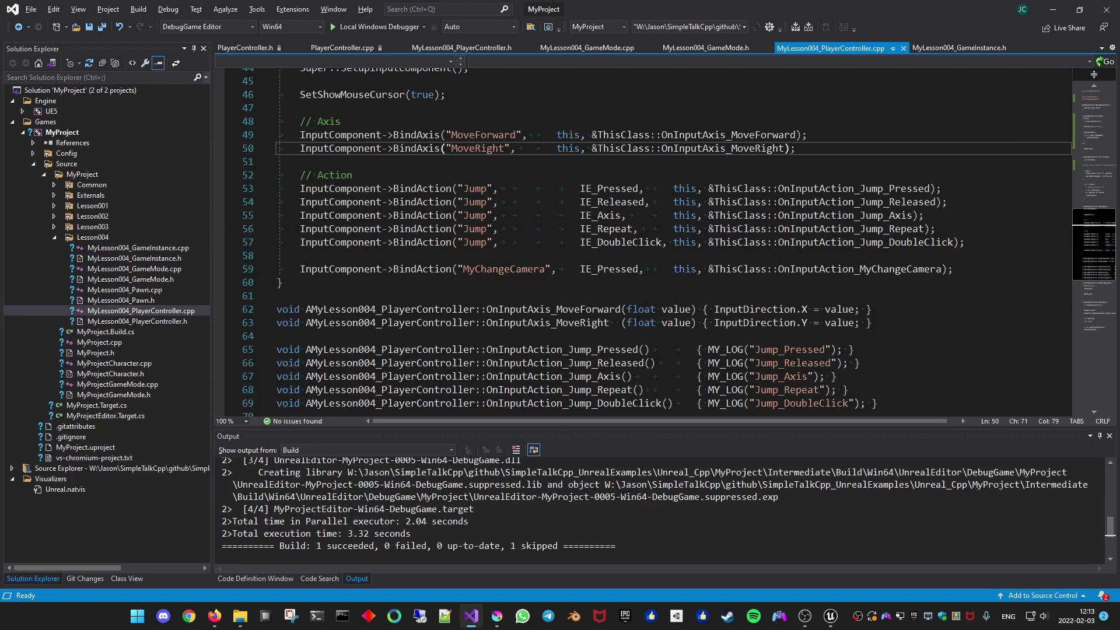
click(674, 309)
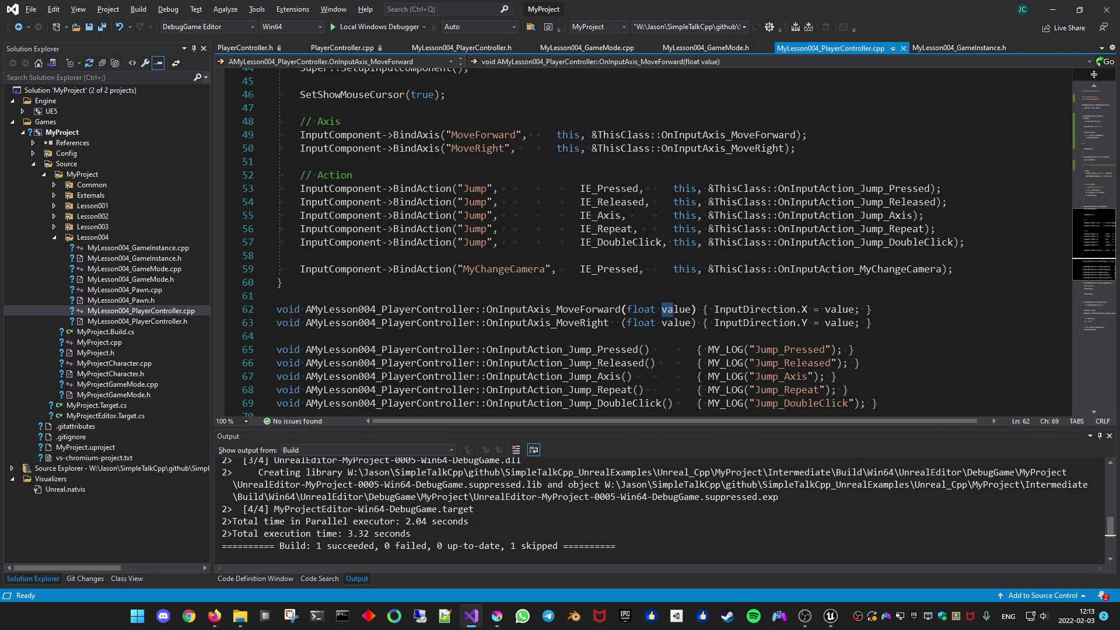
click(624, 188)
click(627, 201)
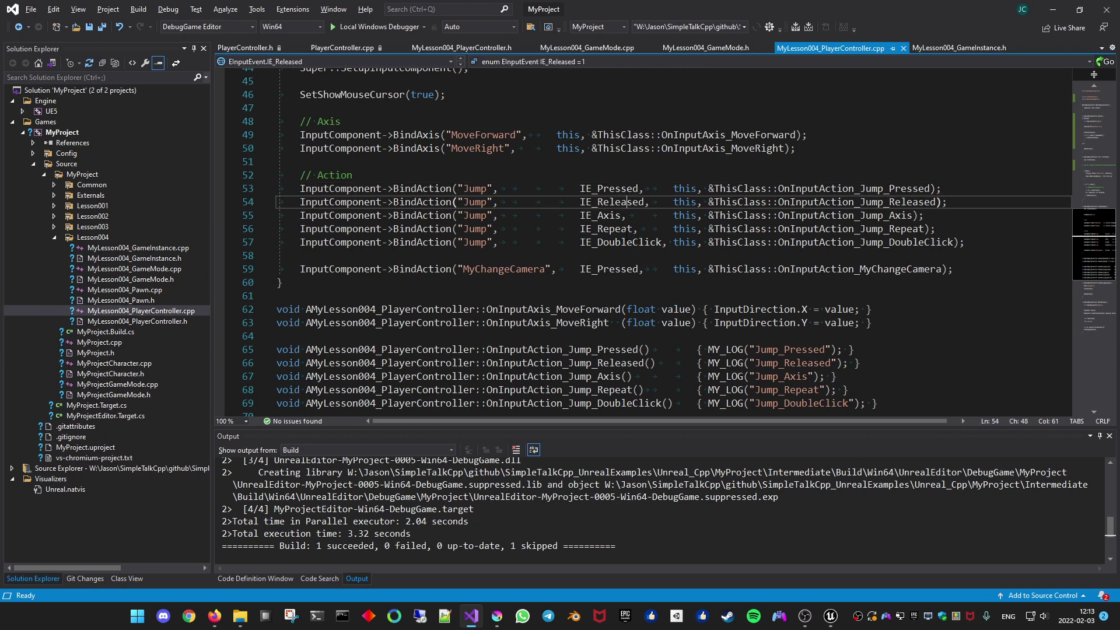
click(624, 229)
click(637, 242)
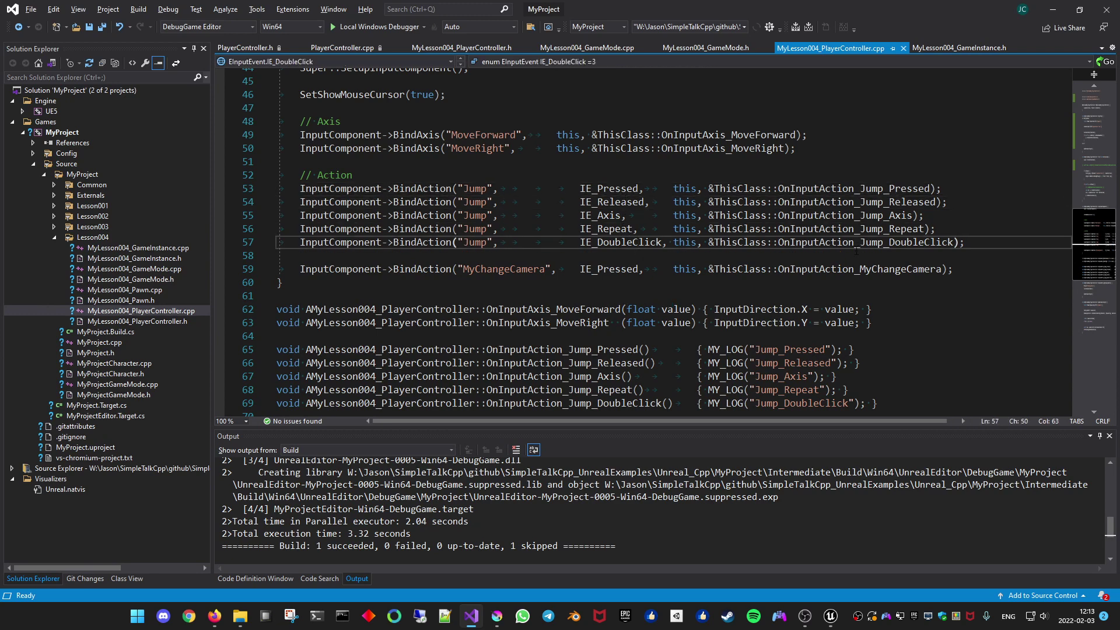
scroll(1091, 270, down, 2)
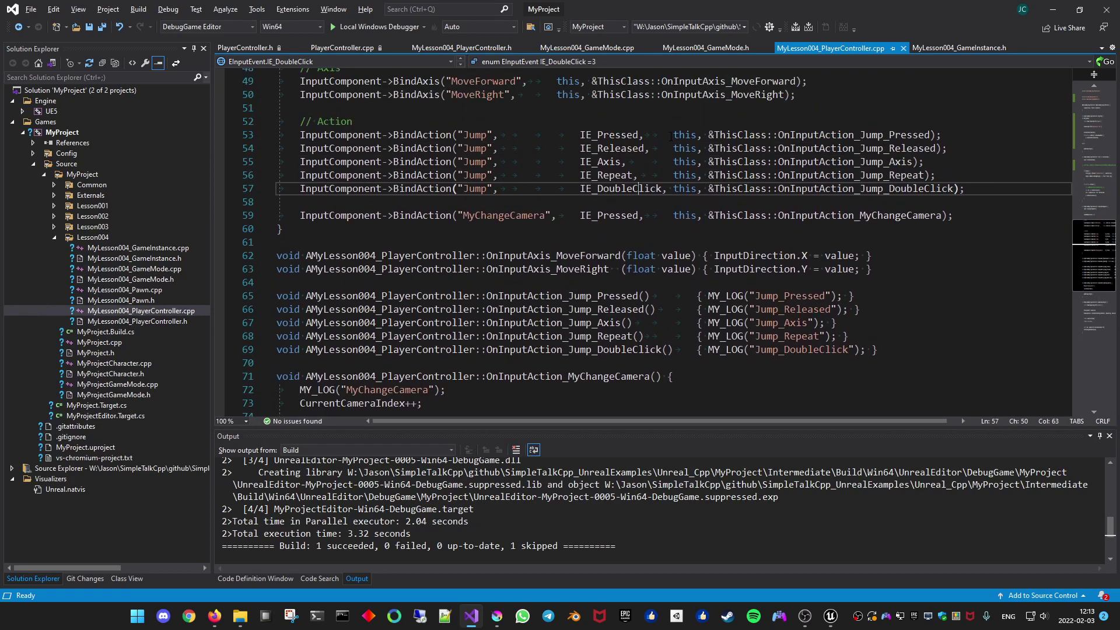
double_click(740, 135)
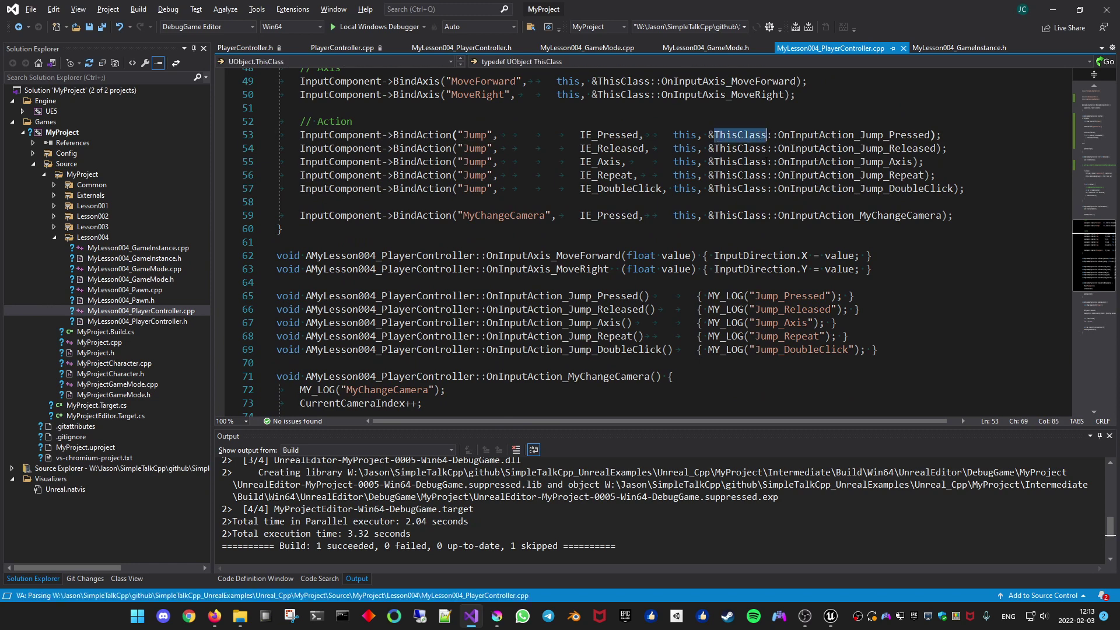
scroll(850, 105, up, 3)
Replace ThisClass on line 53 with the copied class name, then undo and save.
key(alt+o)
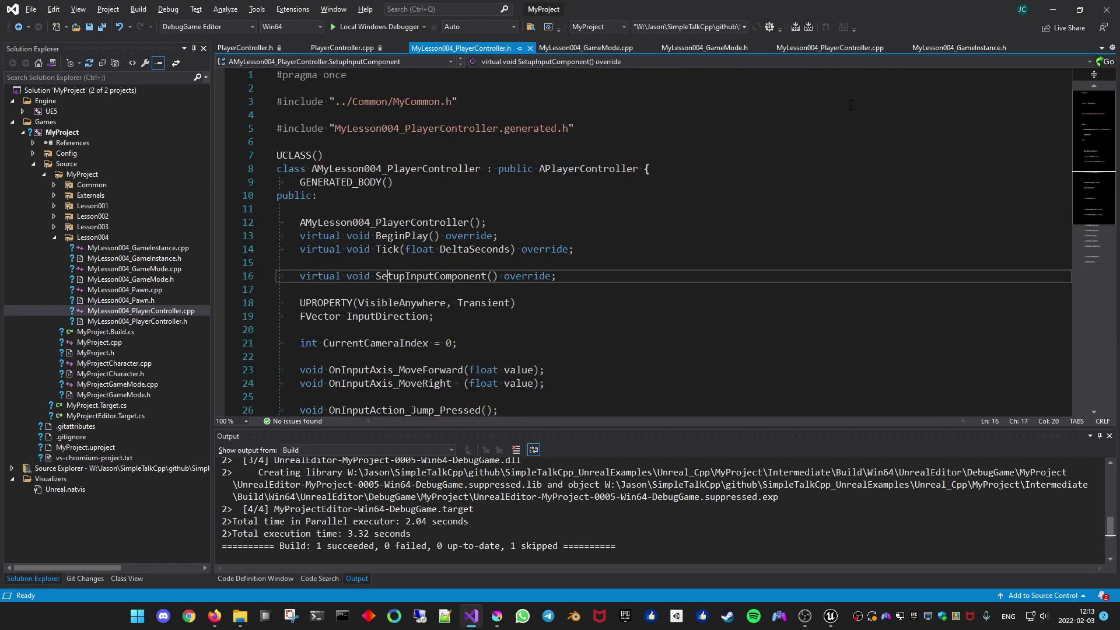
drag(300, 182, 395, 182)
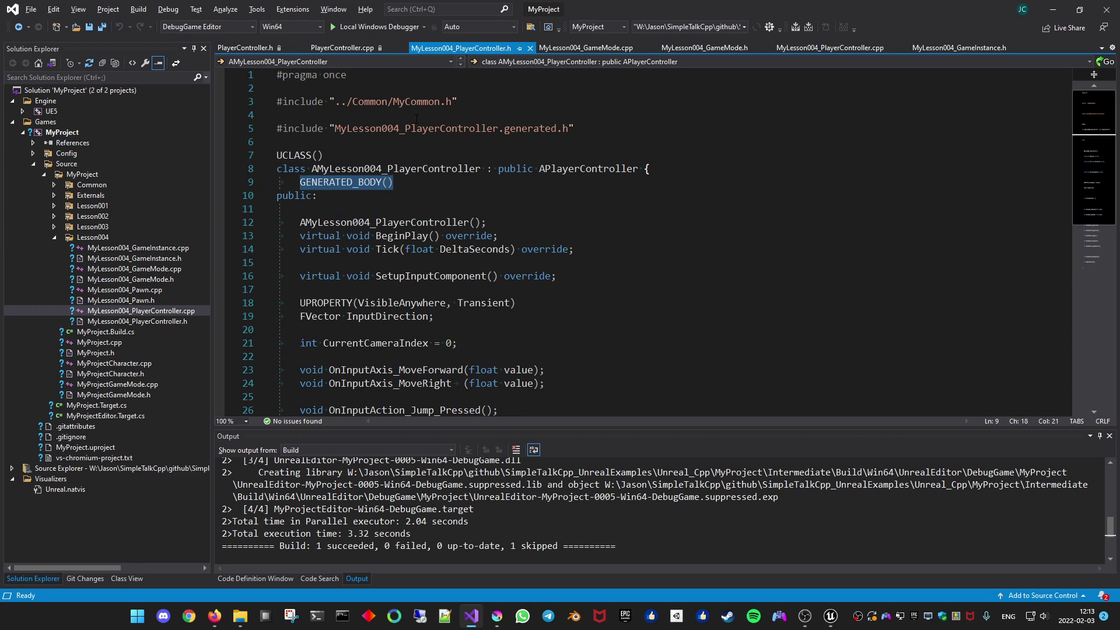
key(alt+o)
drag(303, 113, 338, 111)
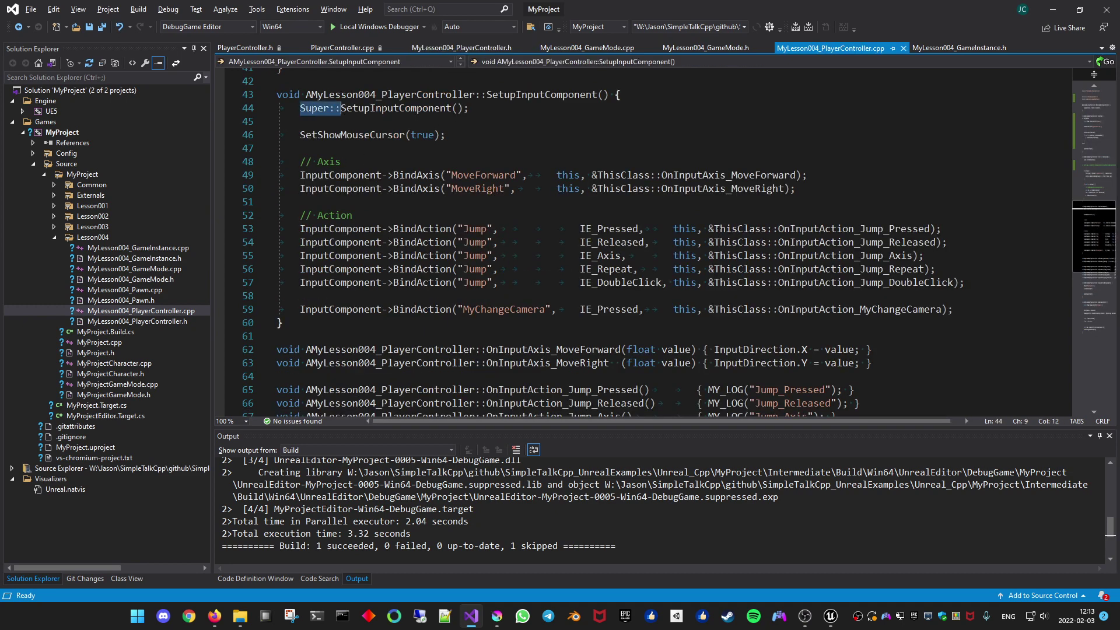
click(717, 229)
double_click(383, 93)
key(ctrl+c)
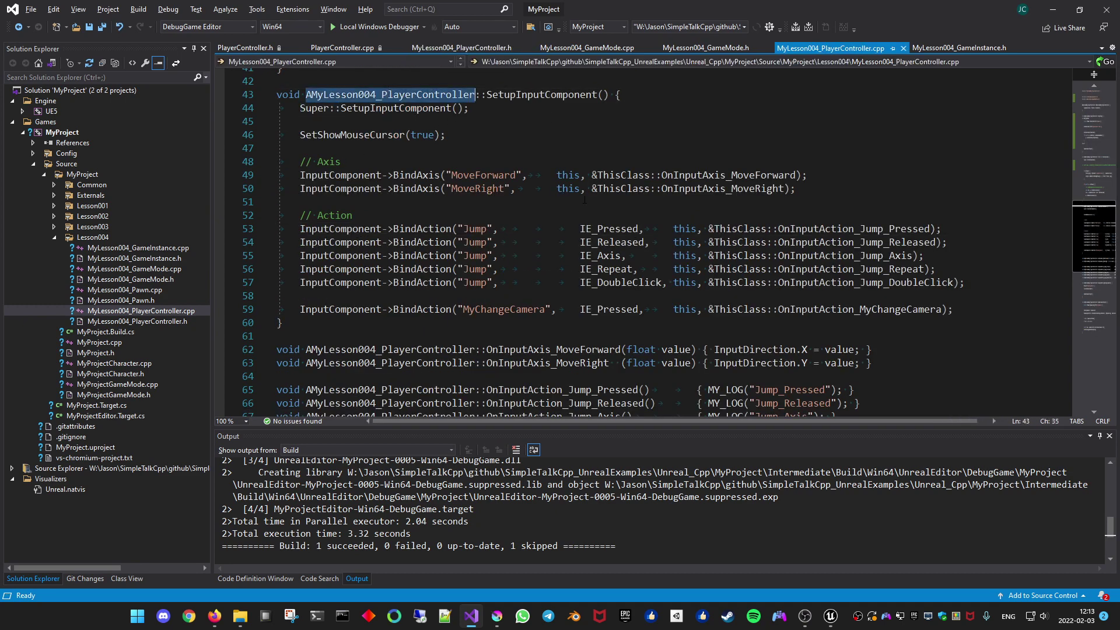
double_click(723, 229)
key(ctrl+v)
key(ctrl+z)
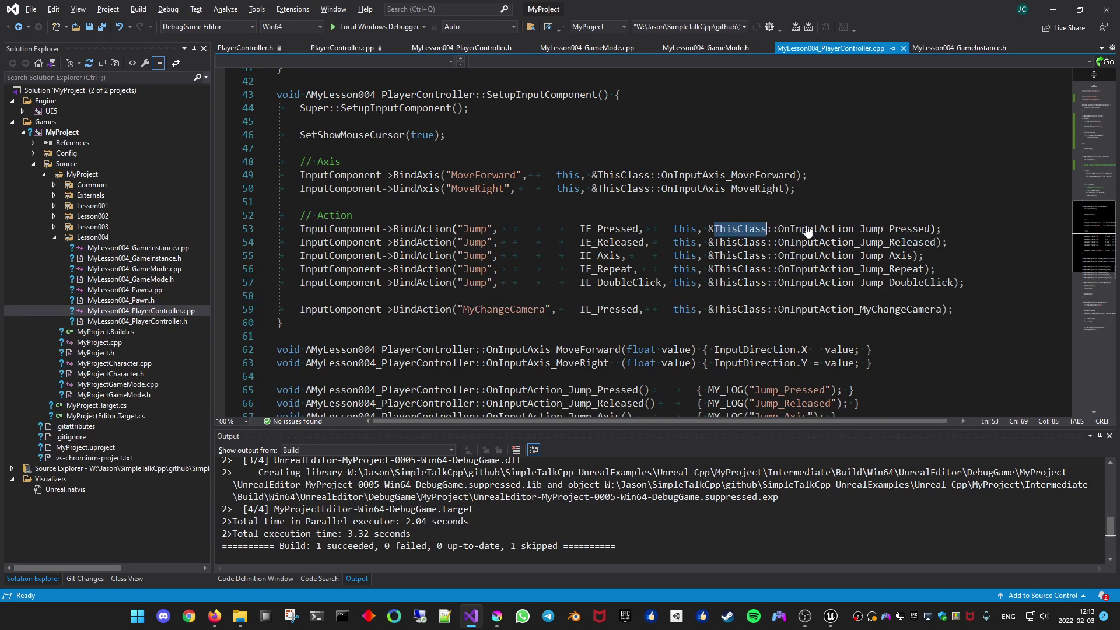
key(ctrl+s)
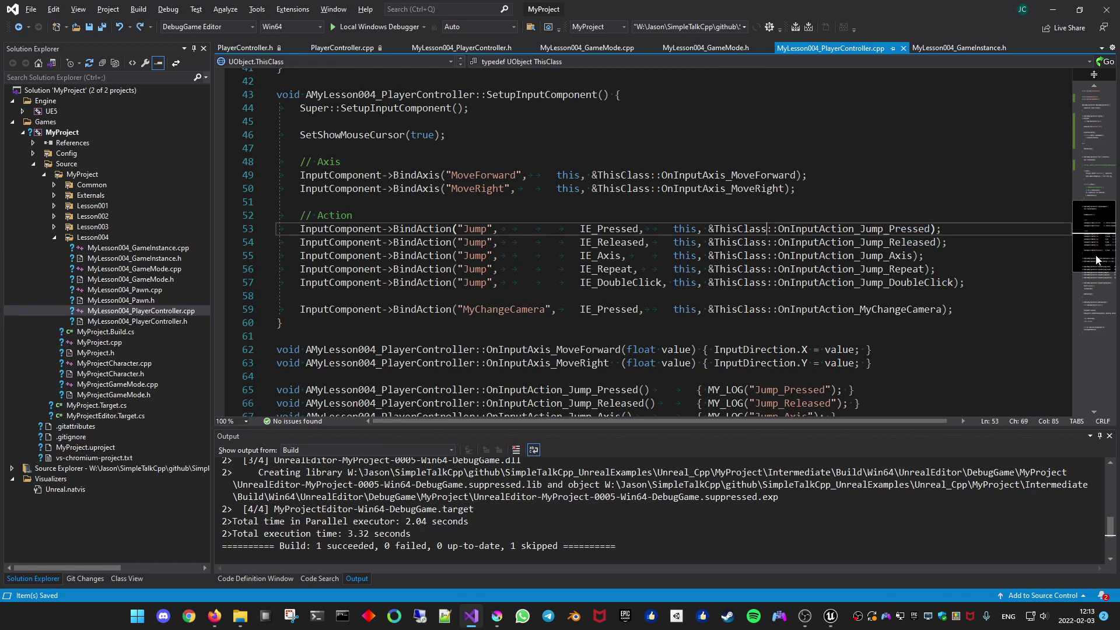
Review the Jump and MyChangeCamera bindings, then bring up Unreal Editor's Settings menu.
drag(1097, 261, 1087, 282)
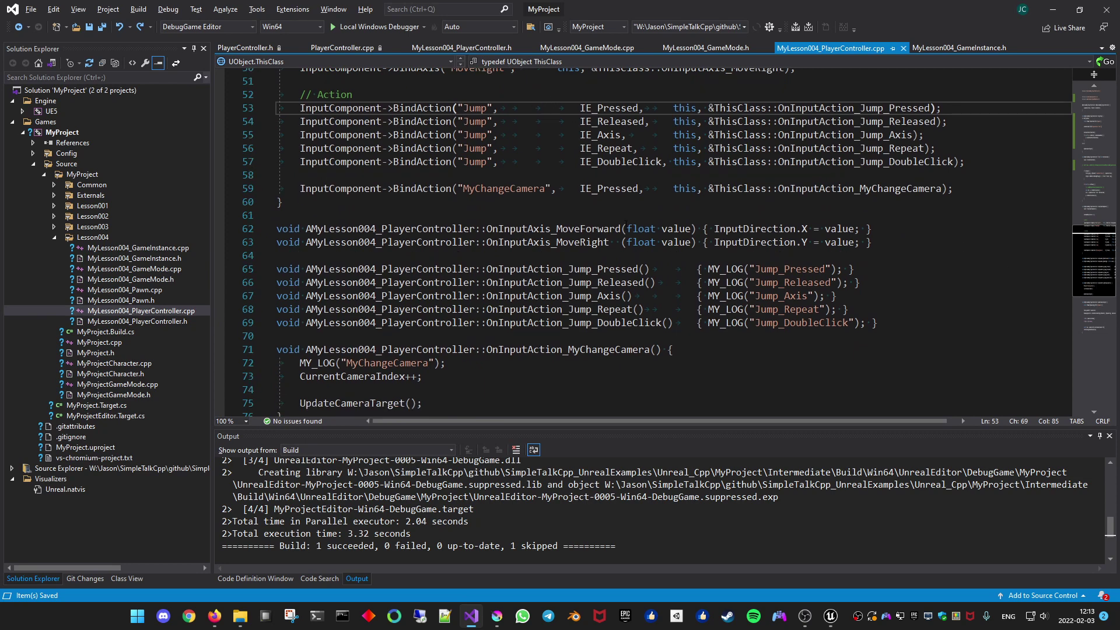
drag(580, 269, 644, 269)
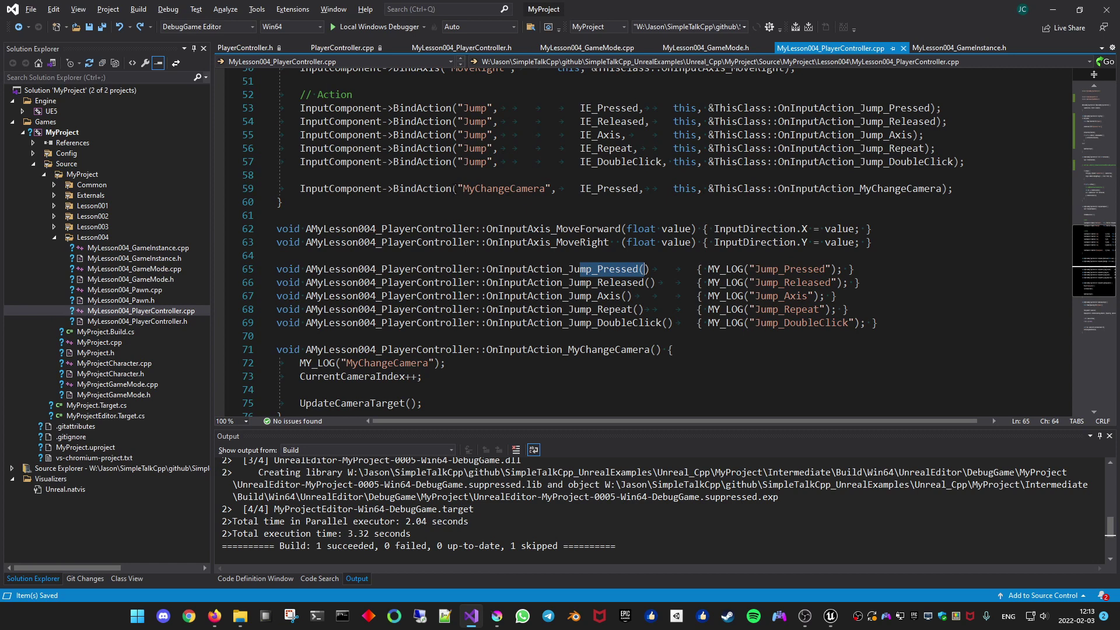
drag(452, 188, 546, 188)
drag(277, 107, 470, 148)
click(481, 162)
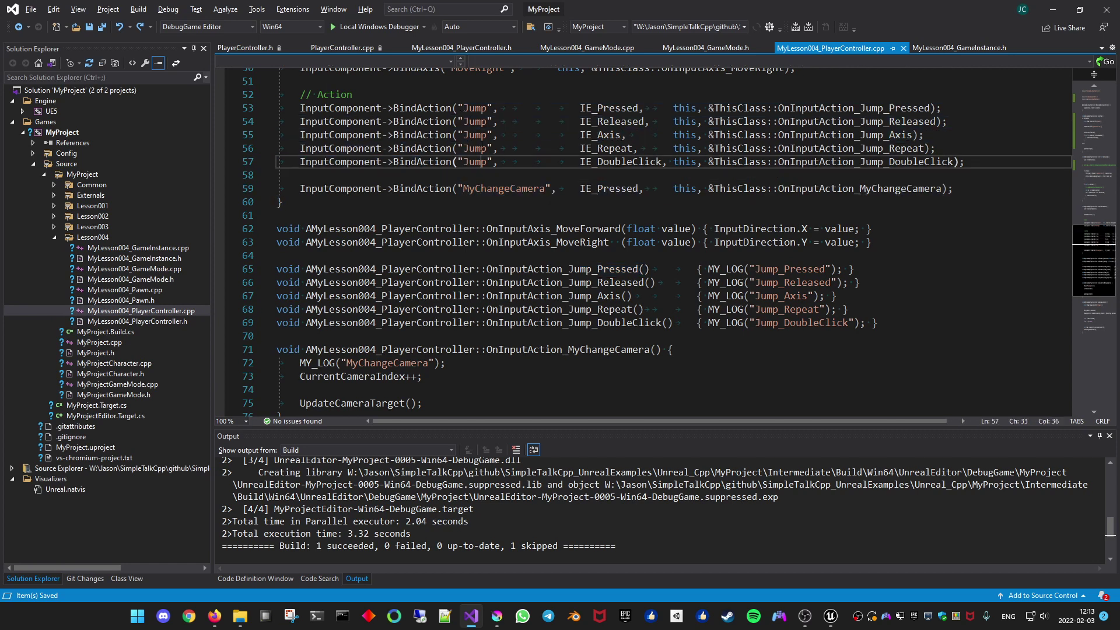
click(831, 615)
click(1077, 47)
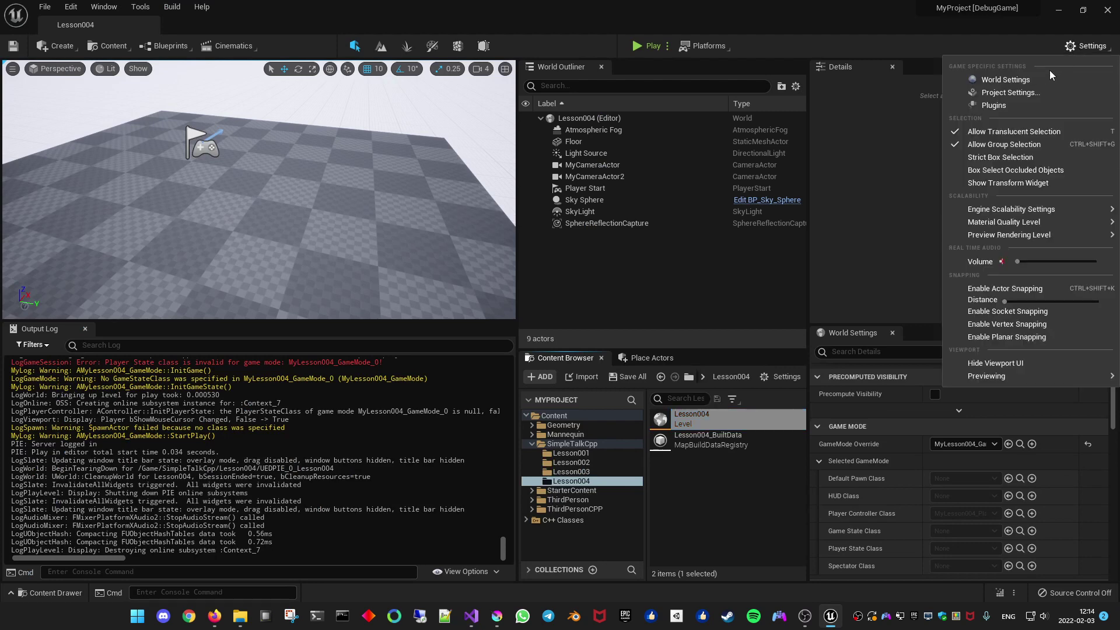
In Project Settings > Engine > Input, expand MyChangeCamera (Q) and add NewActionMapping_0.
click(1032, 94)
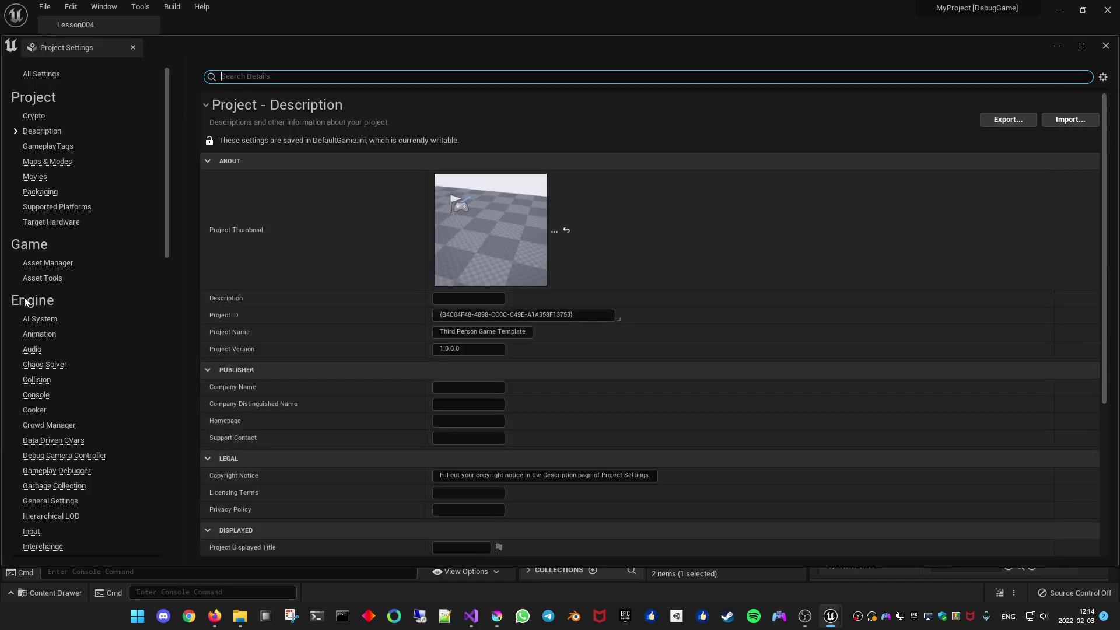
click(31, 532)
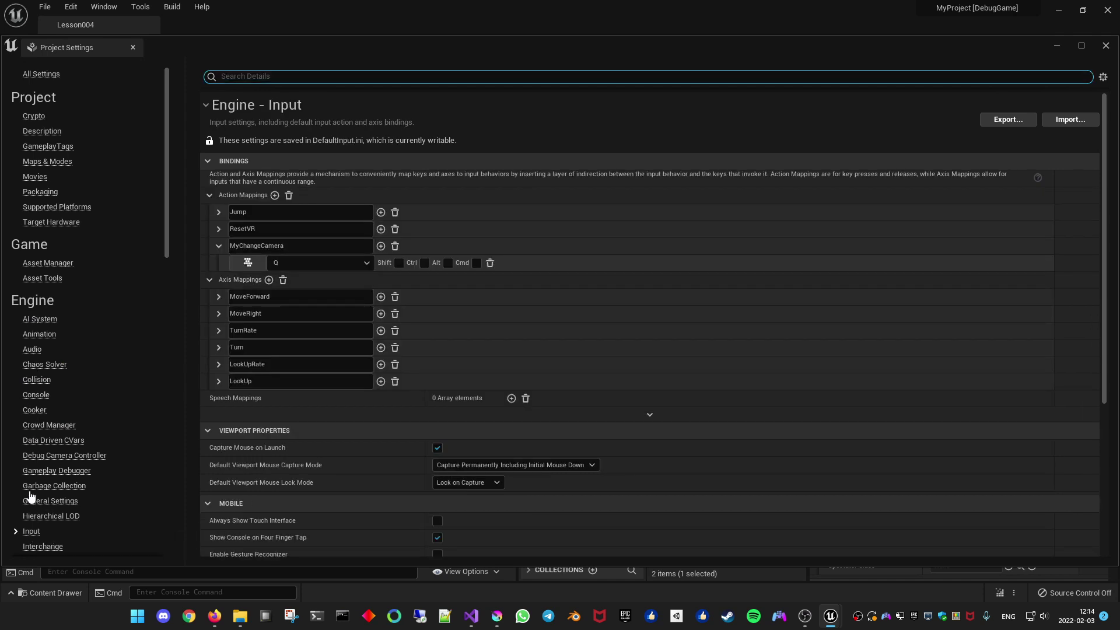
click(218, 248)
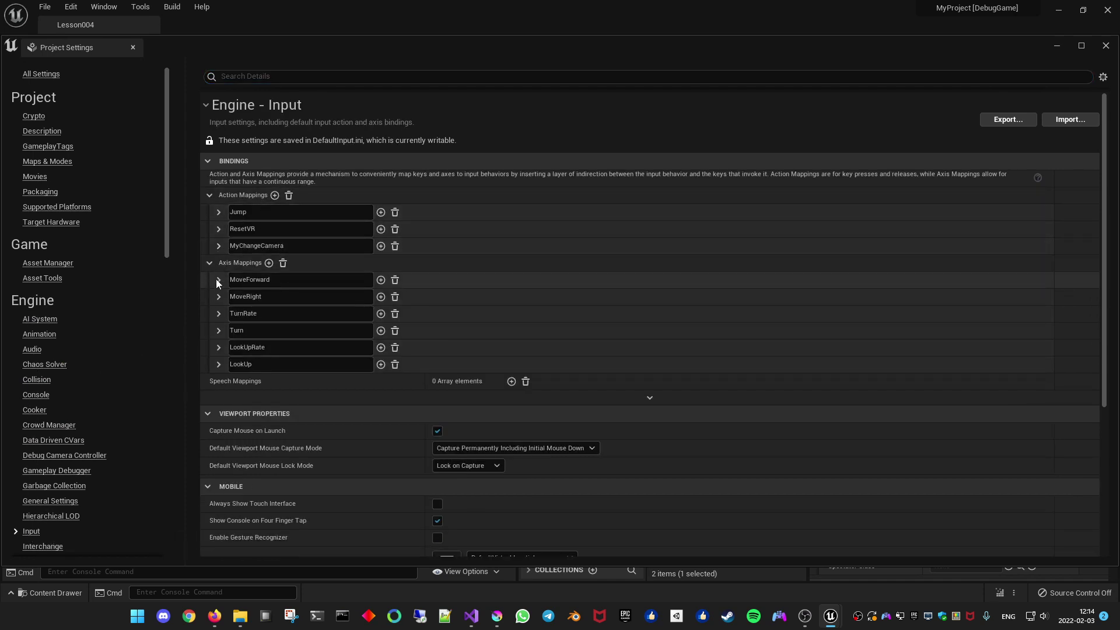
click(208, 265)
click(209, 265)
click(219, 246)
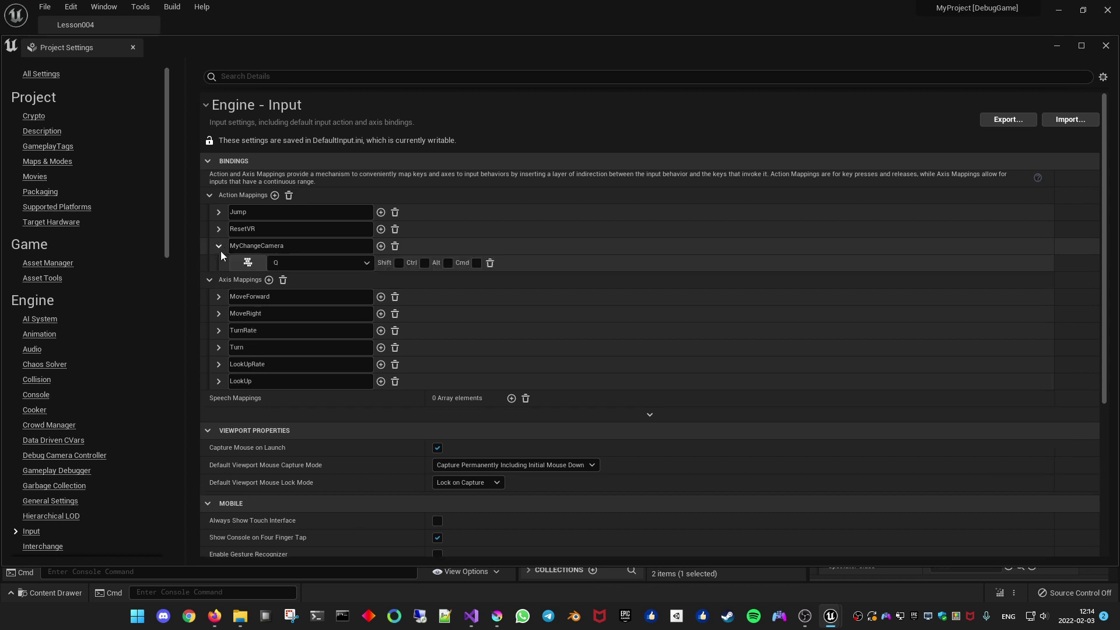
click(274, 194)
Bind Tab to NewActionMapping_0, add two more key rows, and bind Mouse X to the second row.
click(302, 280)
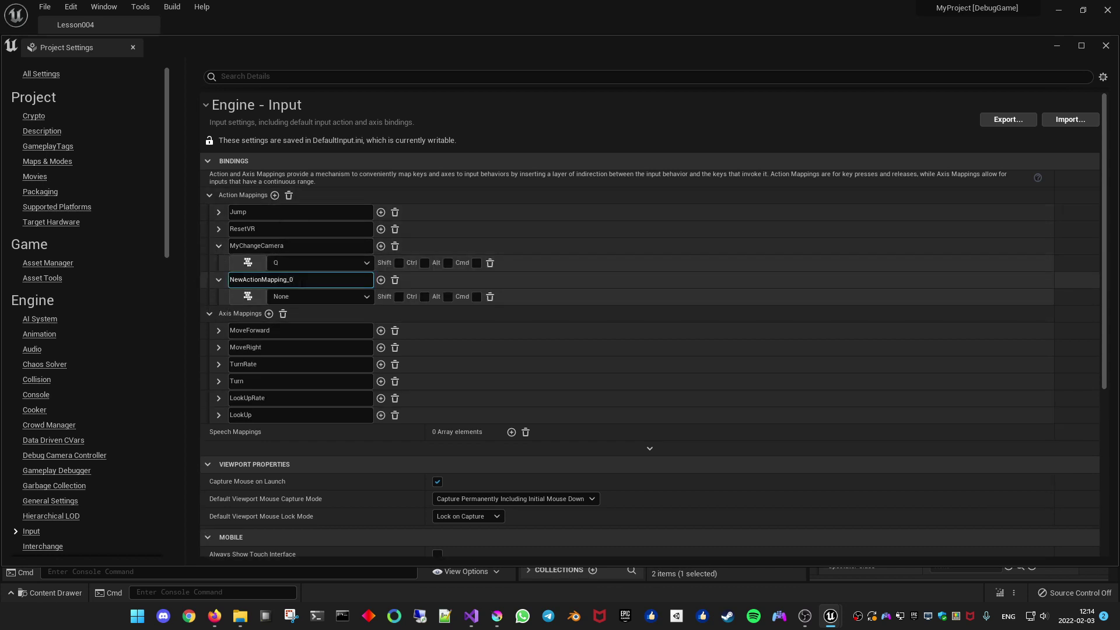
click(332, 297)
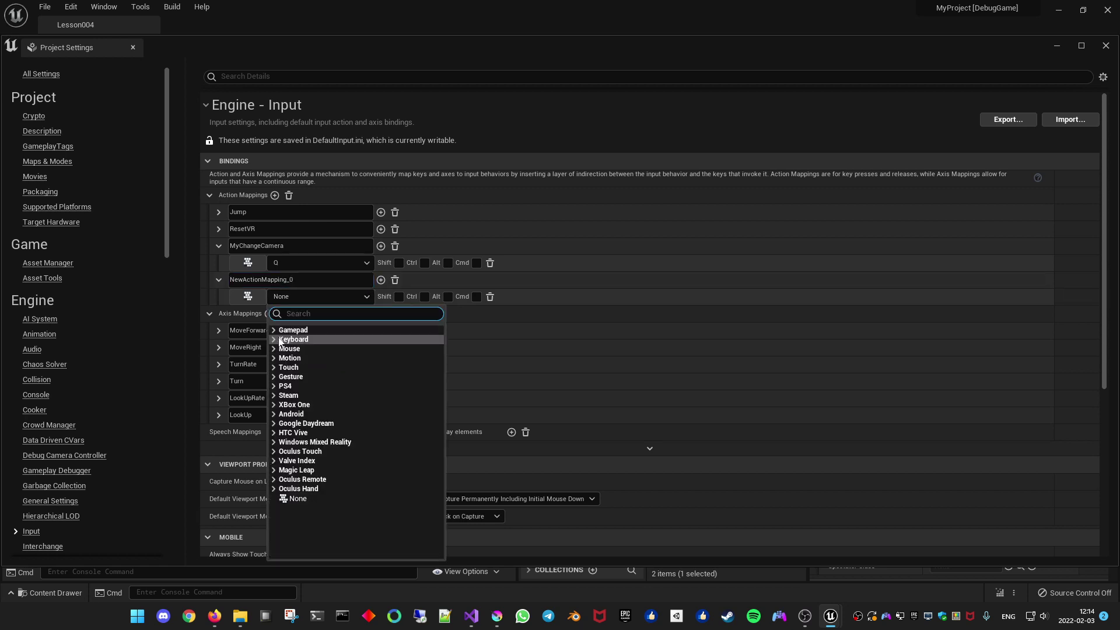
click(309, 359)
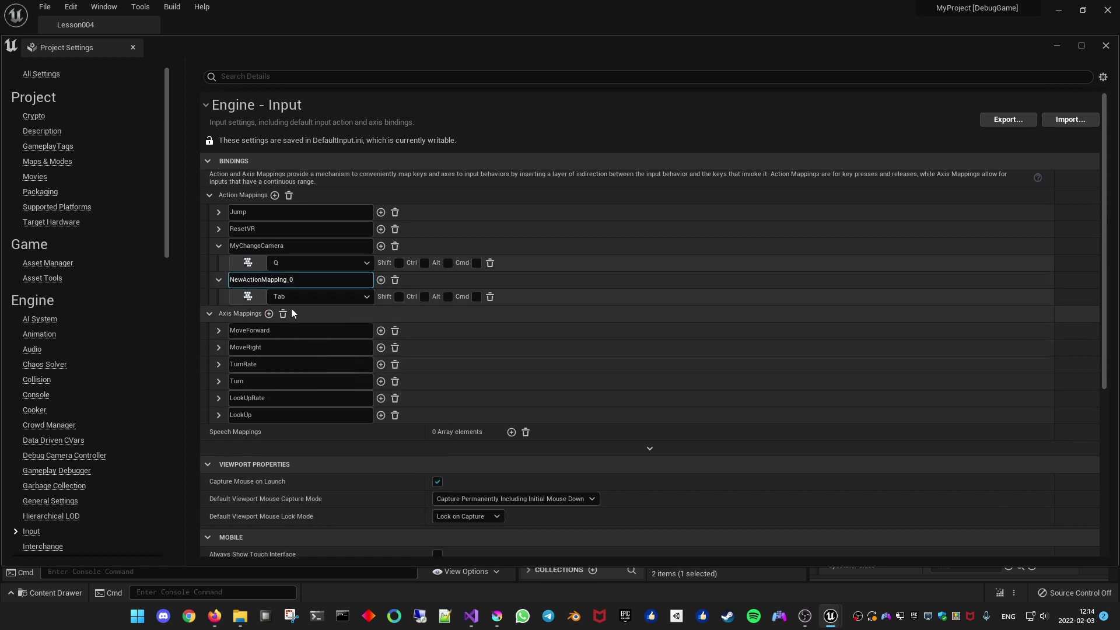
click(382, 281)
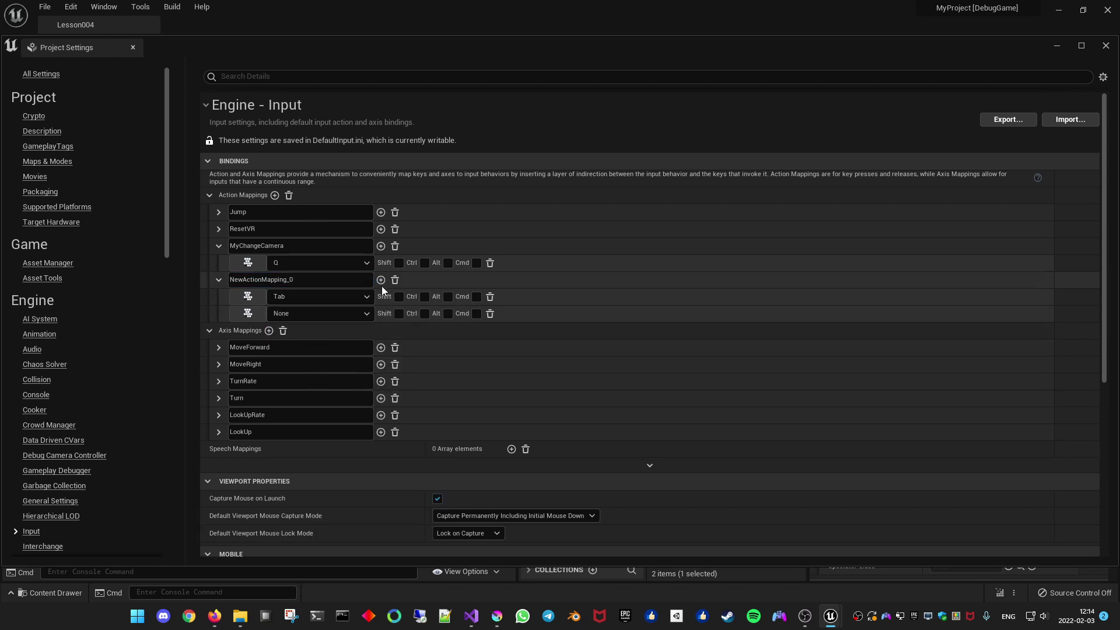
click(382, 281)
click(367, 314)
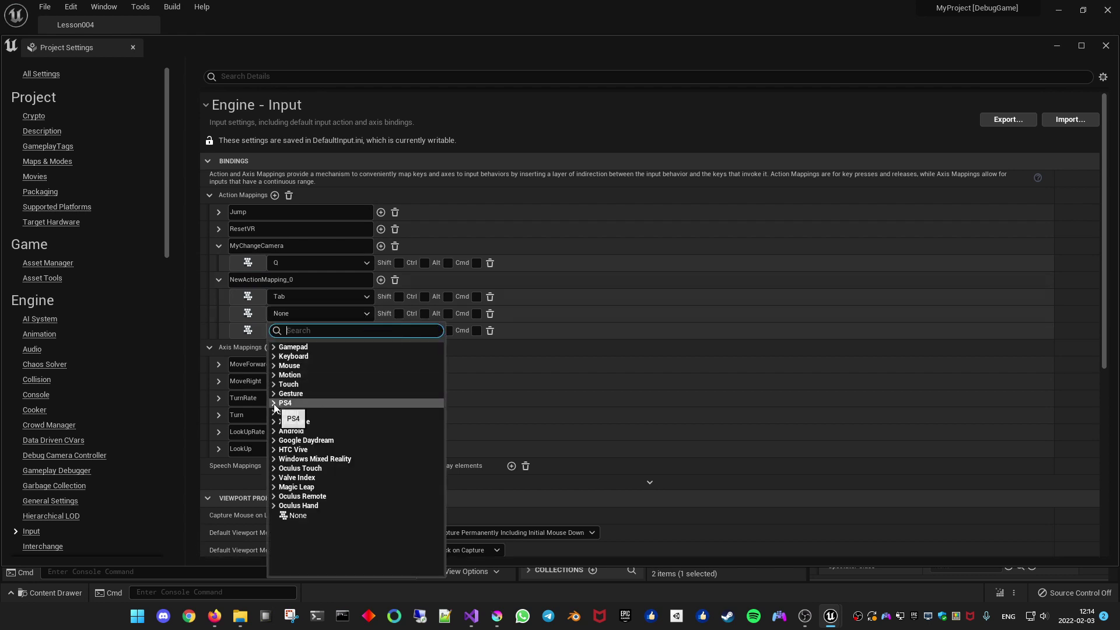
click(290, 365)
click(294, 375)
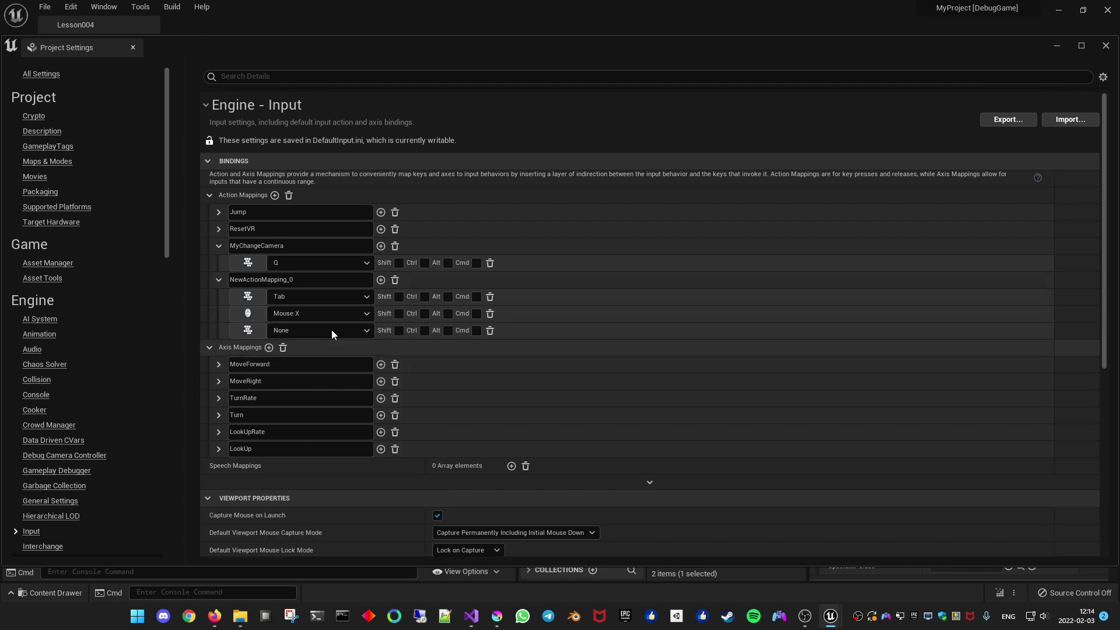
Remove the extra key rows and rebind the mapping through the key selector to U, then 5.
click(490, 315)
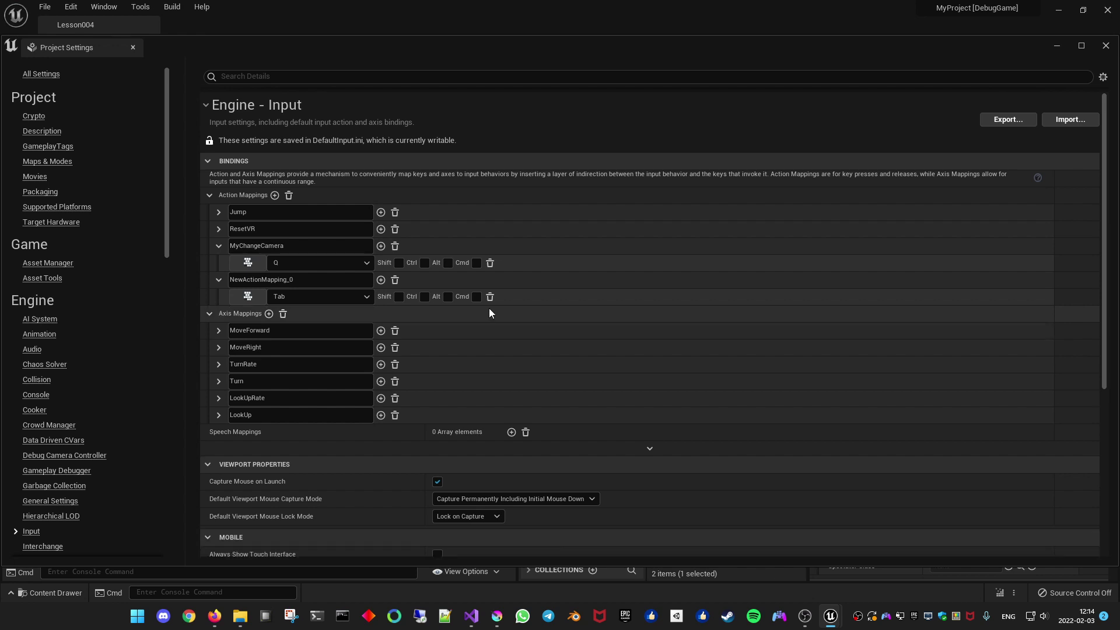
click(249, 298)
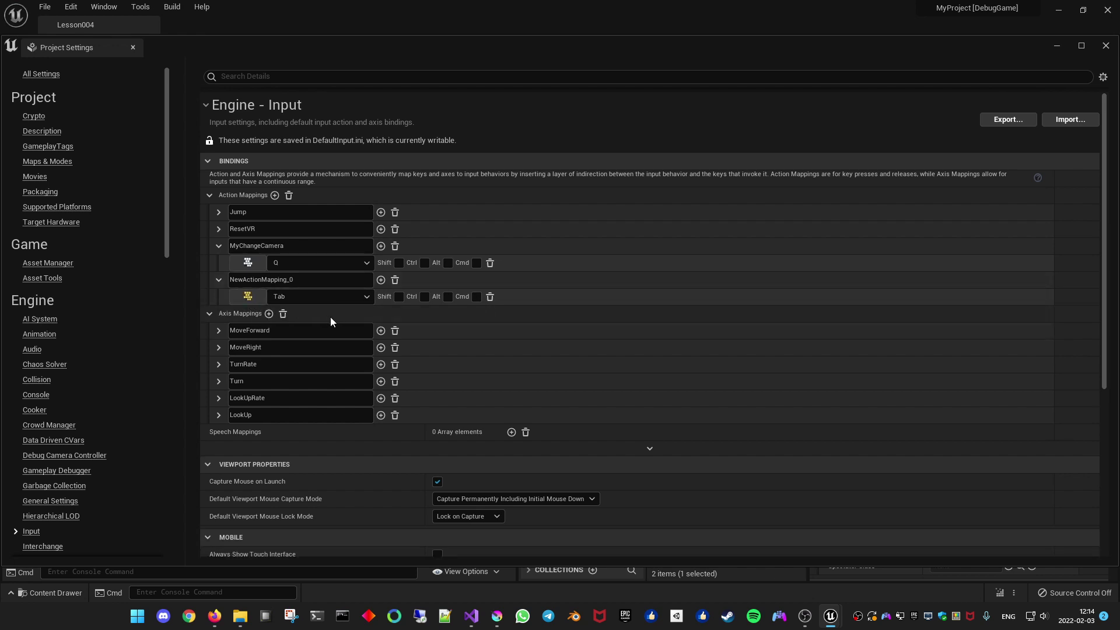
key(u)
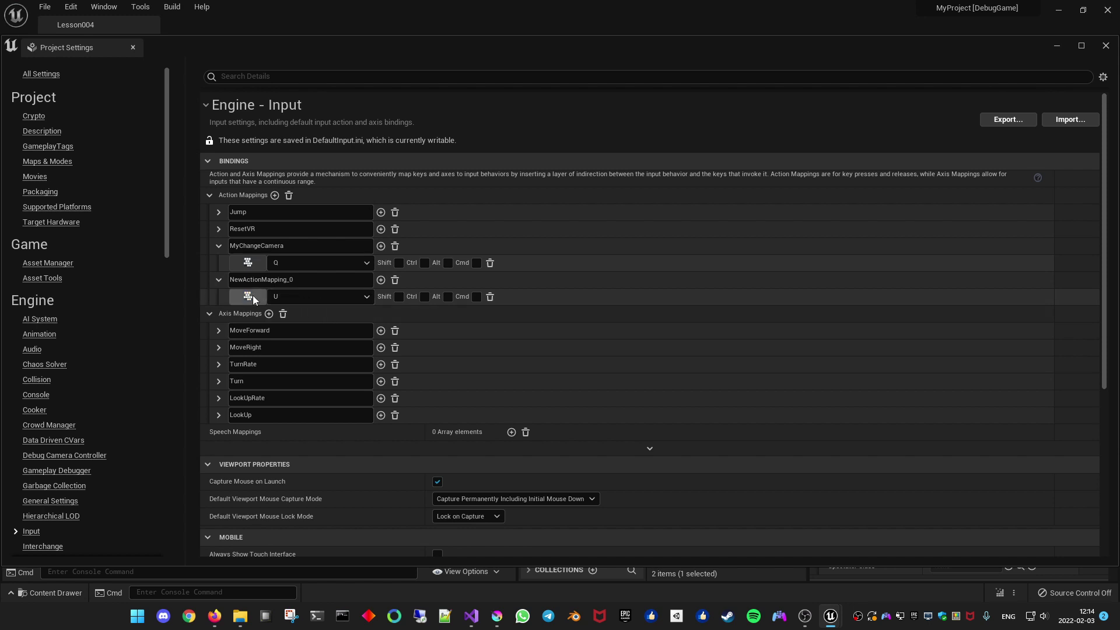
click(250, 297)
key(5)
Delete NewActionMapping_0 so only Jump, ResetVR and MyChangeCamera remain.
click(301, 298)
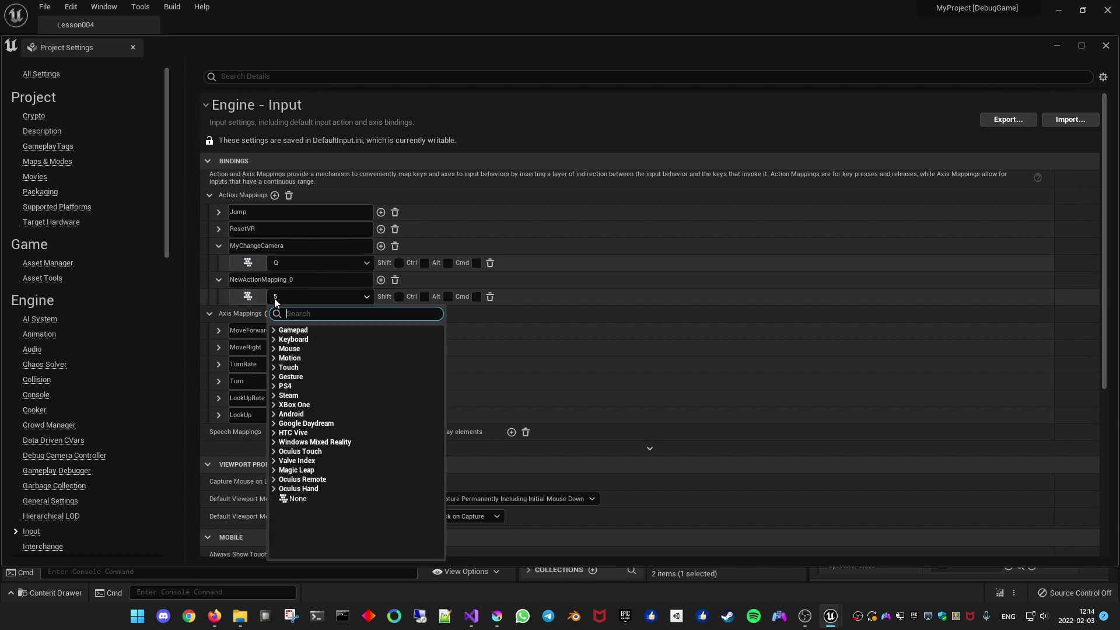
click(526, 302)
click(490, 297)
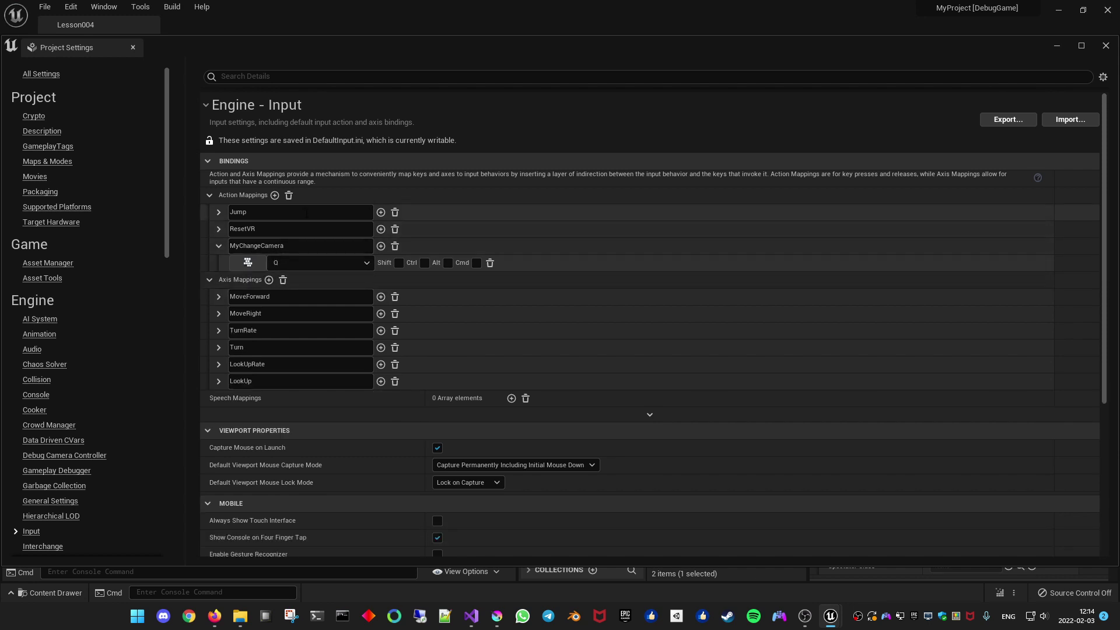
Close the project settings and review the Jump logging code in Visual Studio.
click(1106, 45)
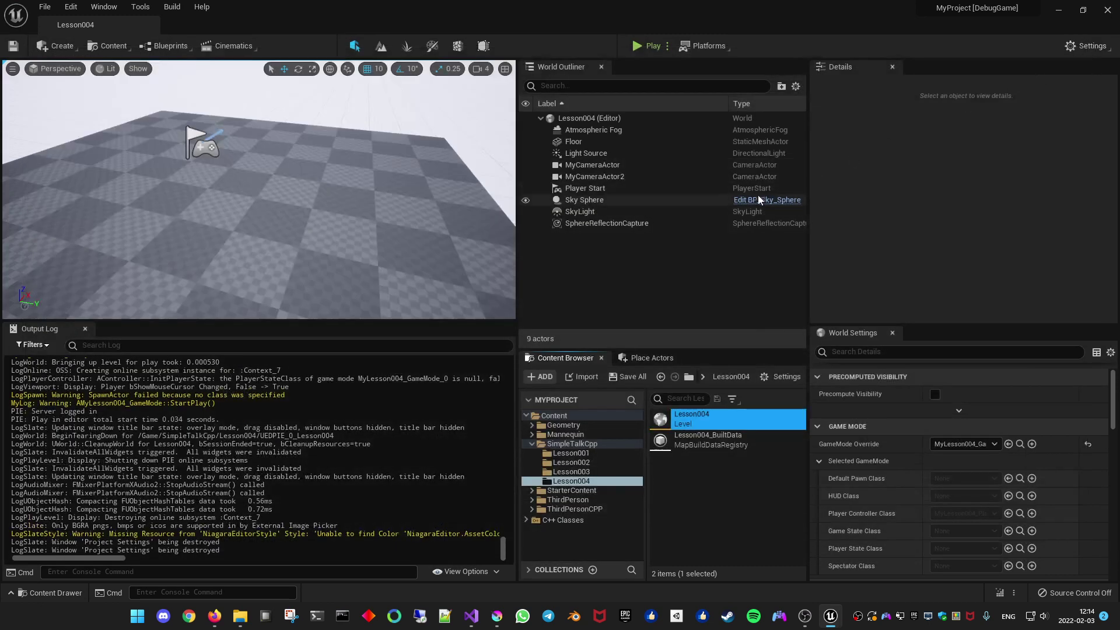
key(alt+Tab)
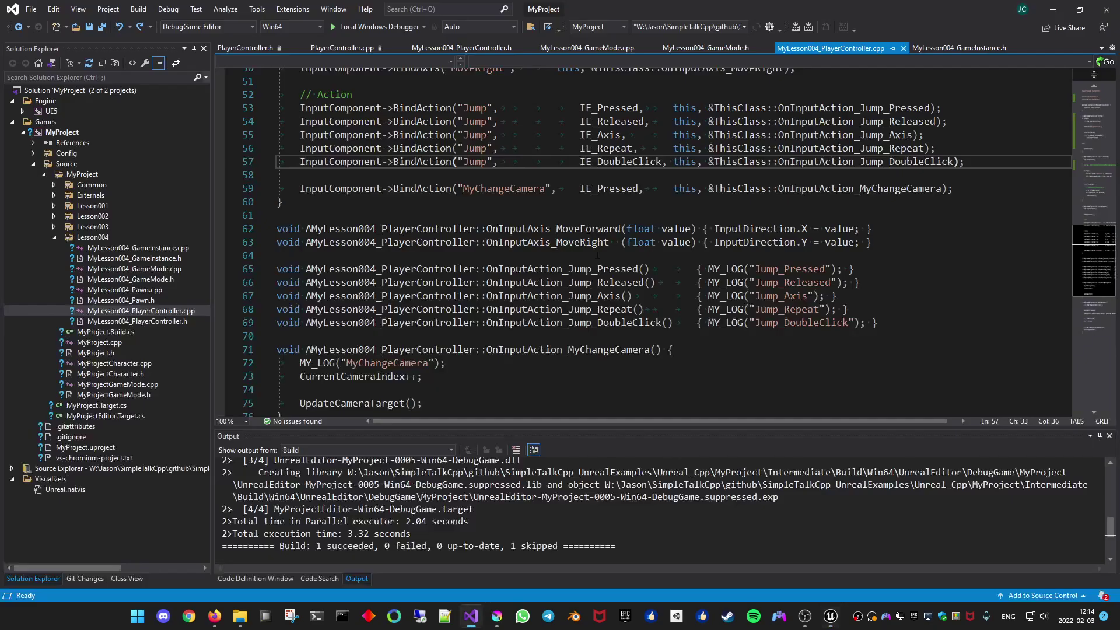
click(724, 269)
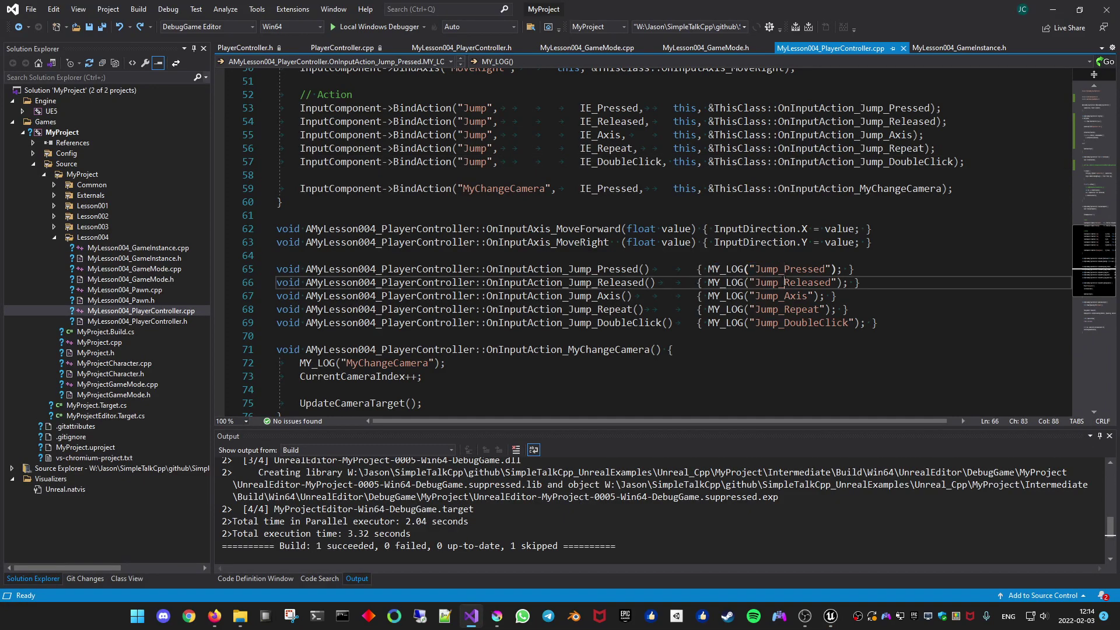
key(alt+Tab)
Play the level and press Space repeatedly to log pressed, repeat and double-click Jump events, then stop.
click(648, 45)
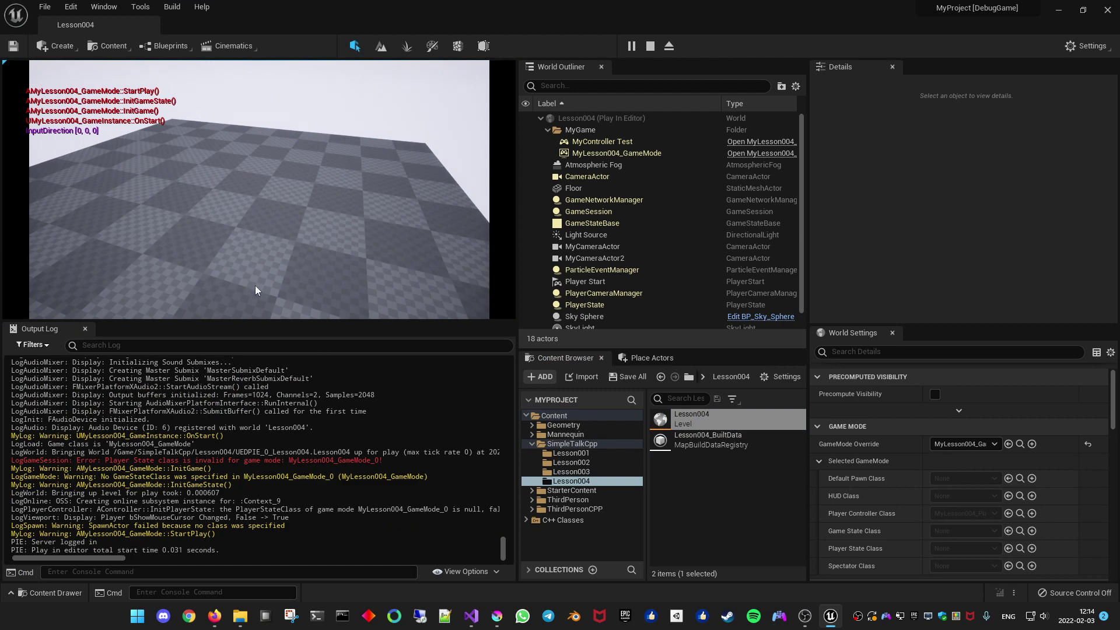
key(space)
key(space)
key(space)
key(space)
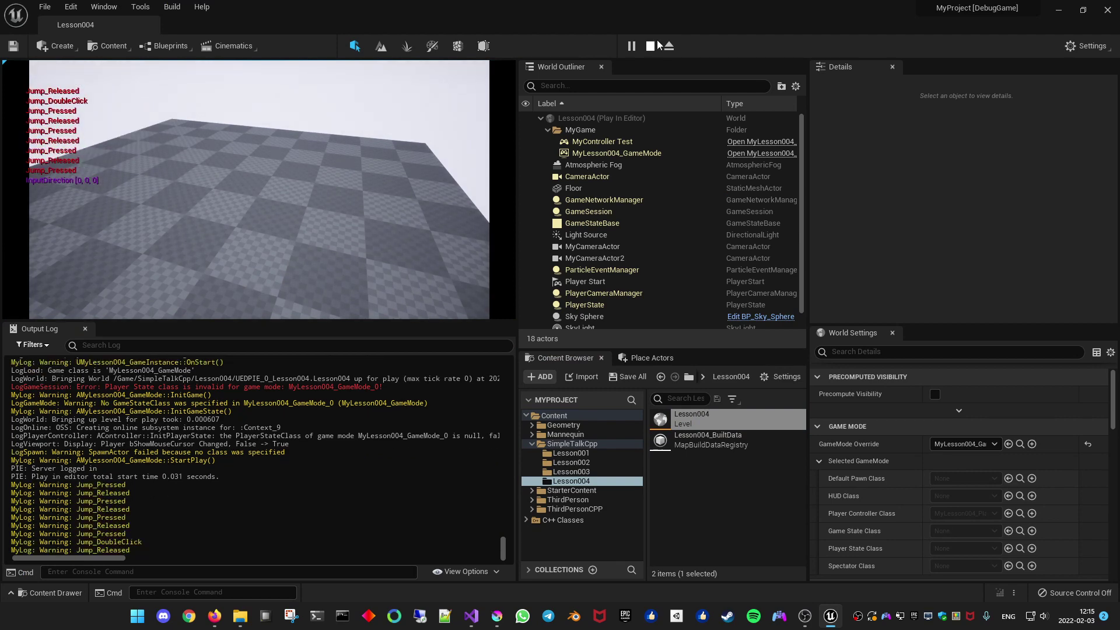
click(651, 45)
click(647, 45)
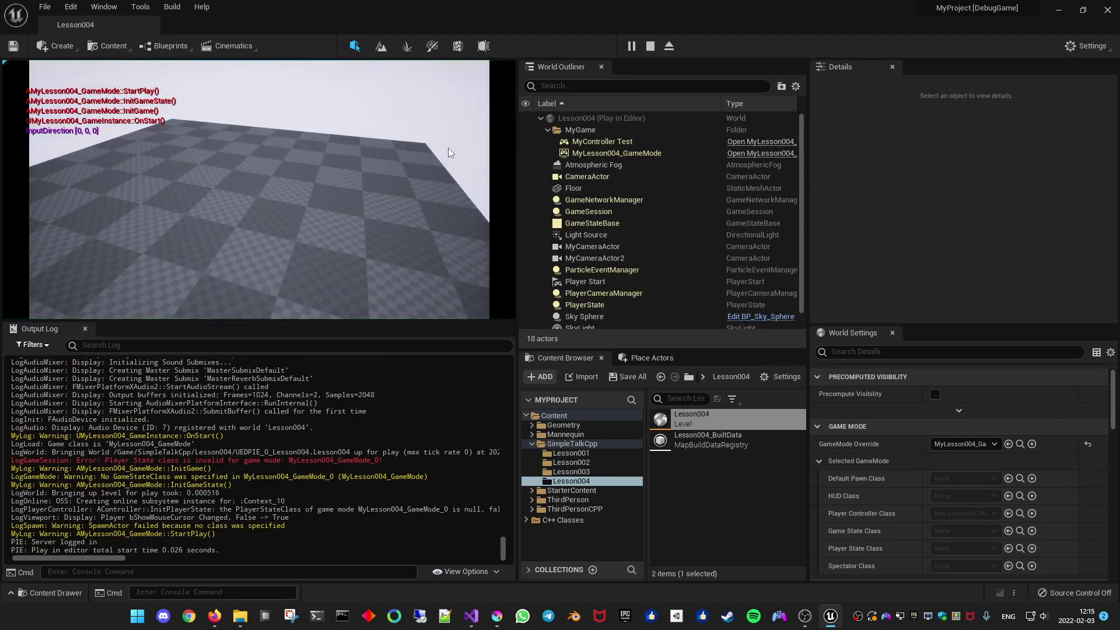
click(651, 46)
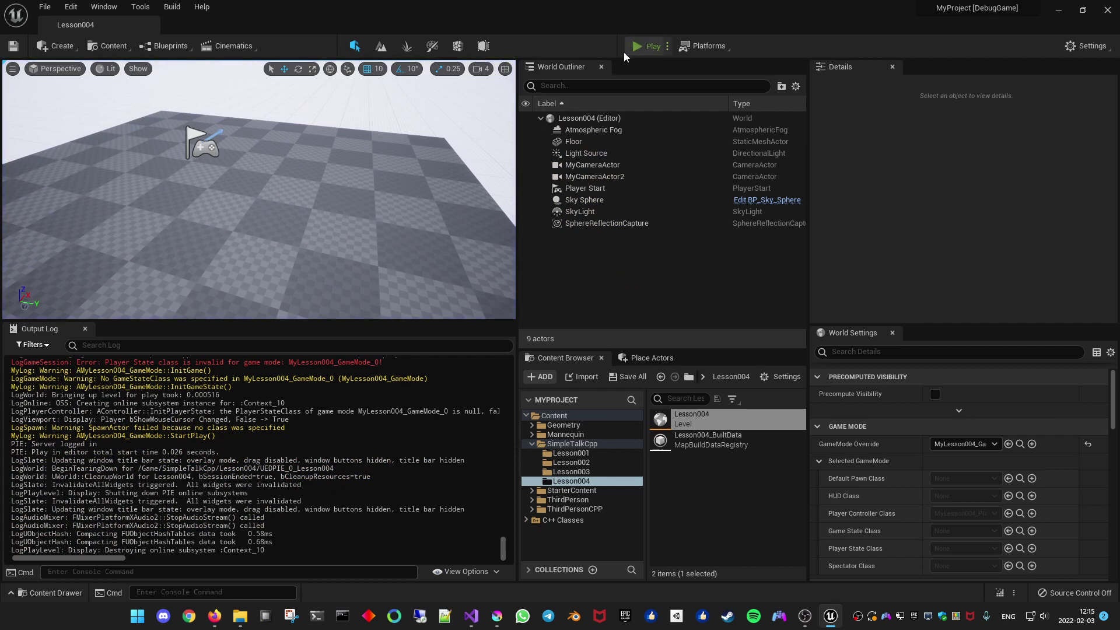
click(645, 46)
key(space)
key(space)
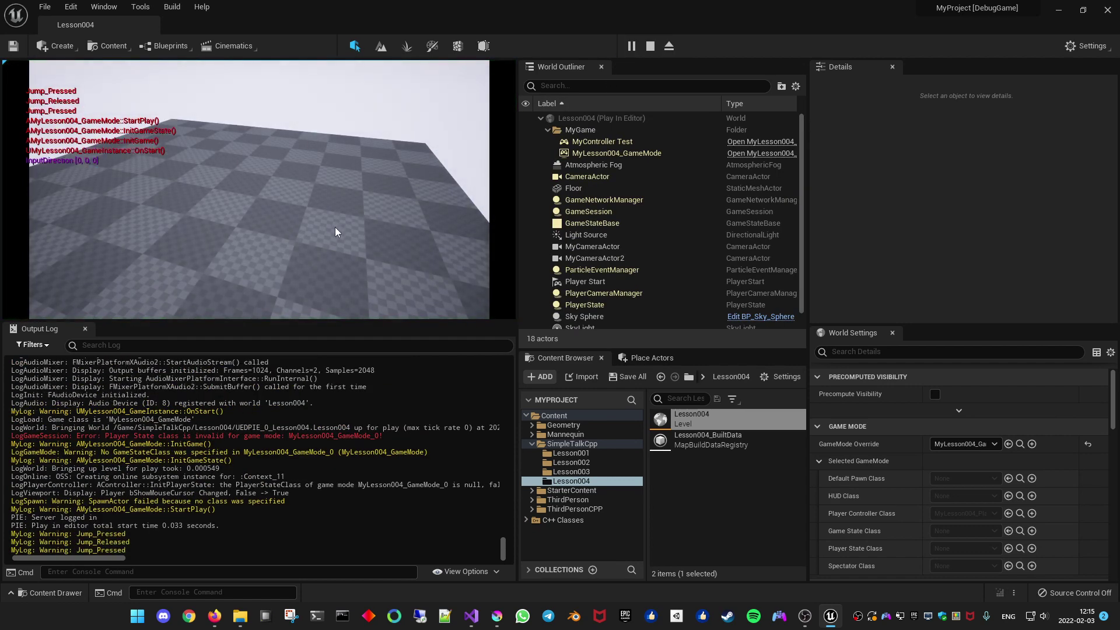
key(space)
key(space)
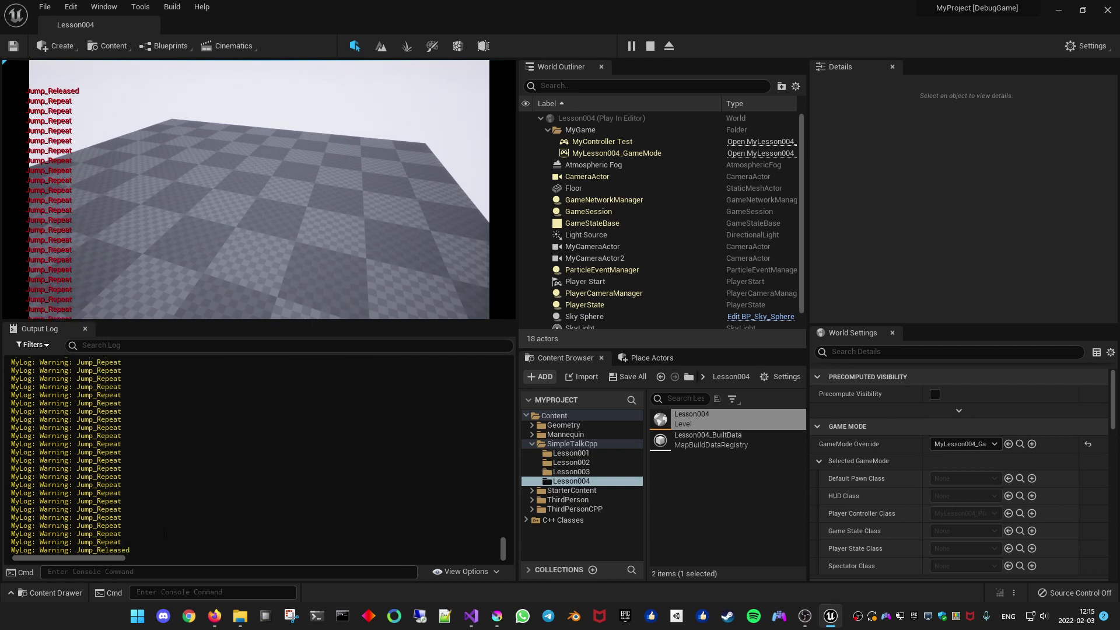
key(space)
key(space)
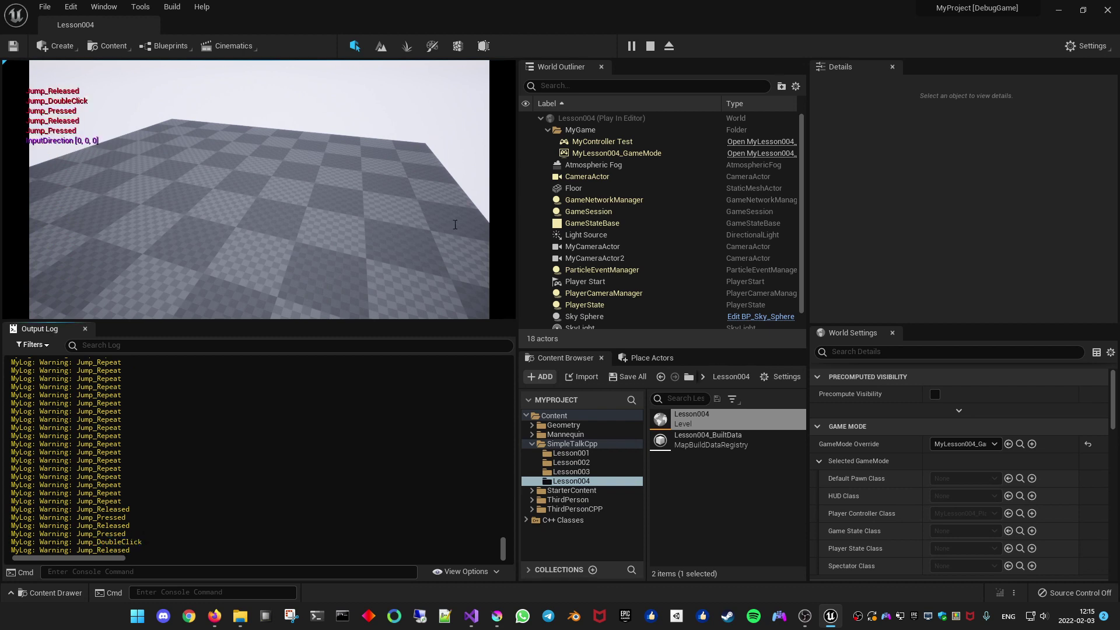
key(Escape)
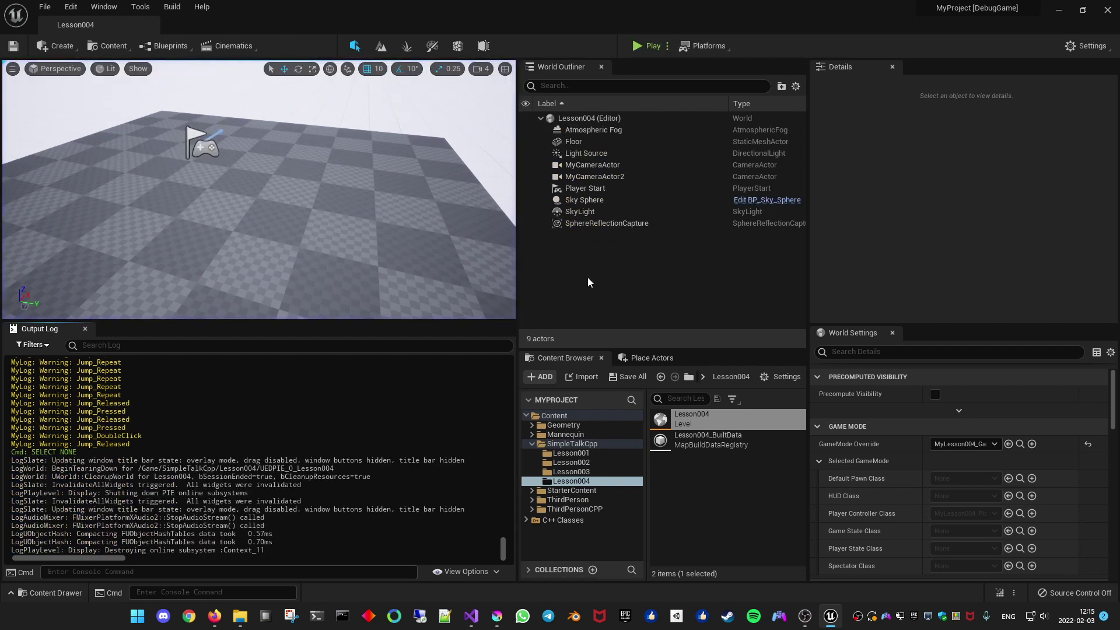
key(alt+Tab)
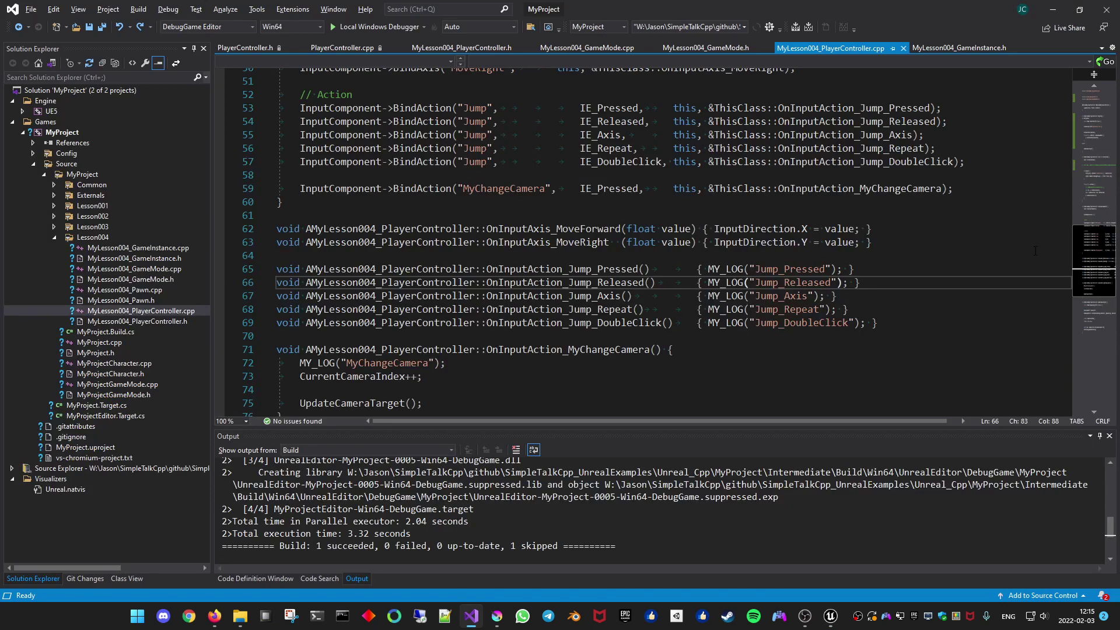
Add // before SetShowMouseCursor(true) on line 46, build with Ctrl+Shift+B, and return to Unreal.
mouse_move(1092, 251)
mouse_down()
mouse_move(1087, 151)
mouse_move(1086, 225)
mouse_up()
scroll(294, 175, down, 1)
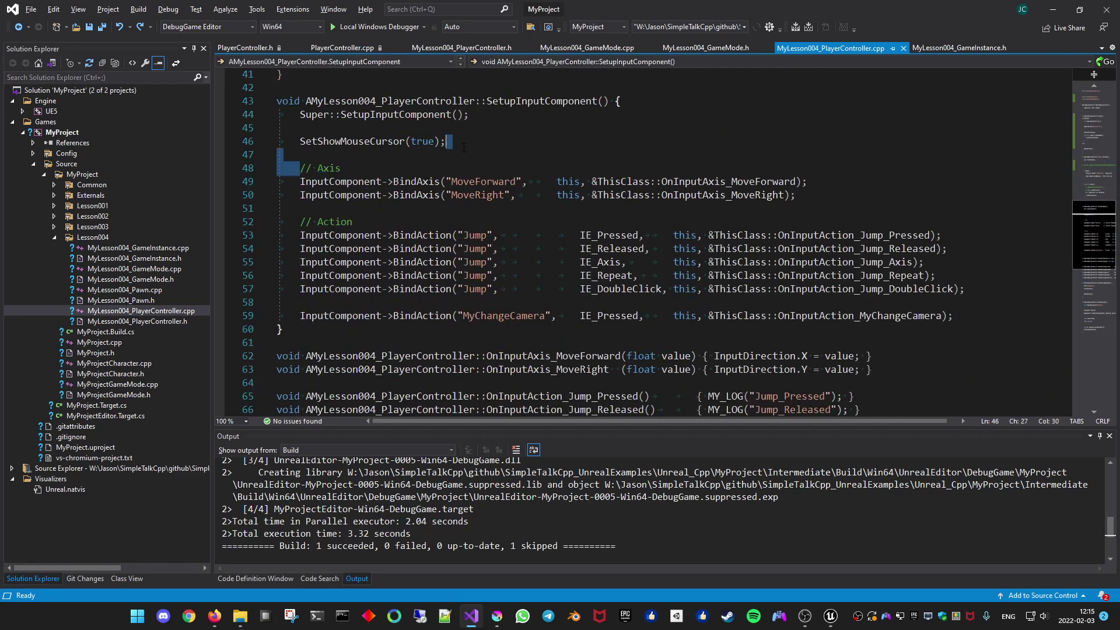
drag(447, 141, 277, 134)
click(299, 155)
key(Up)
key(Home)
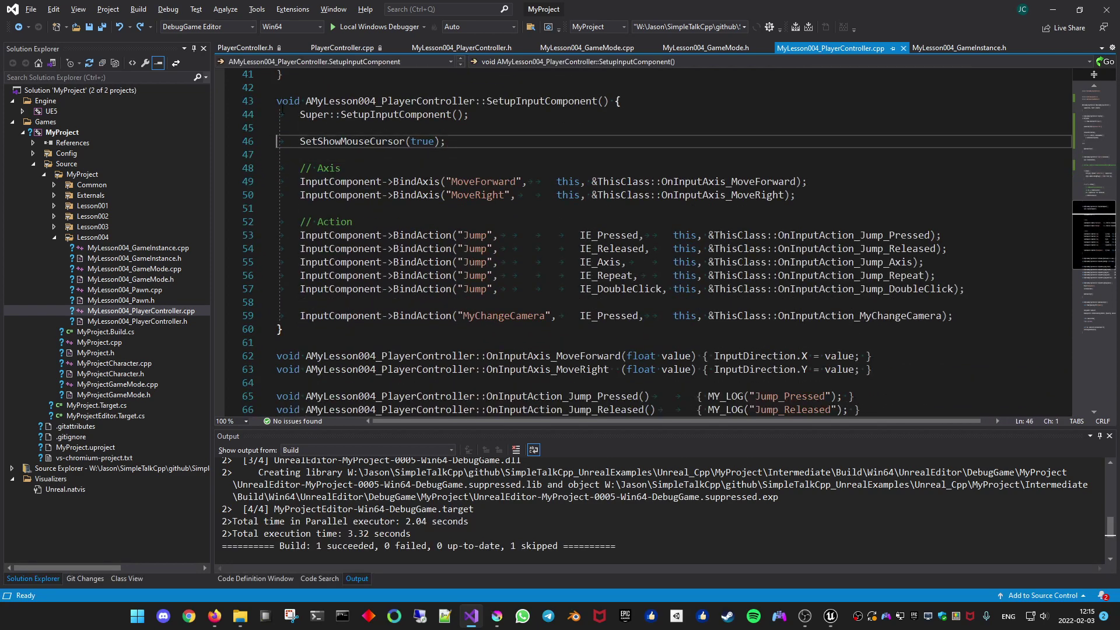
text(//)
key(ctrl+shift+b)
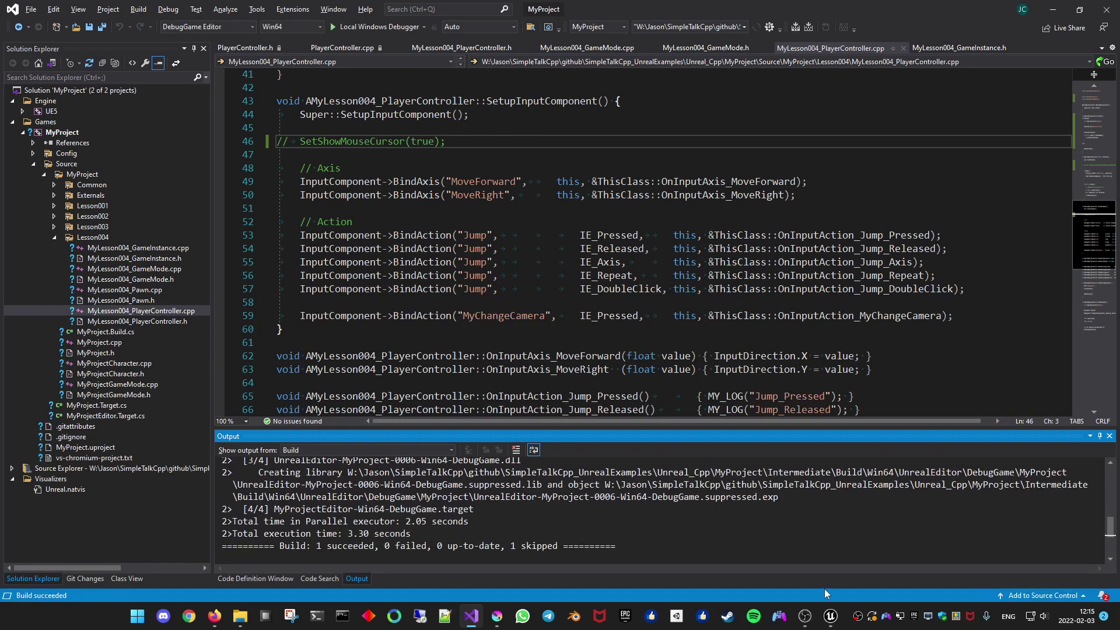
click(829, 619)
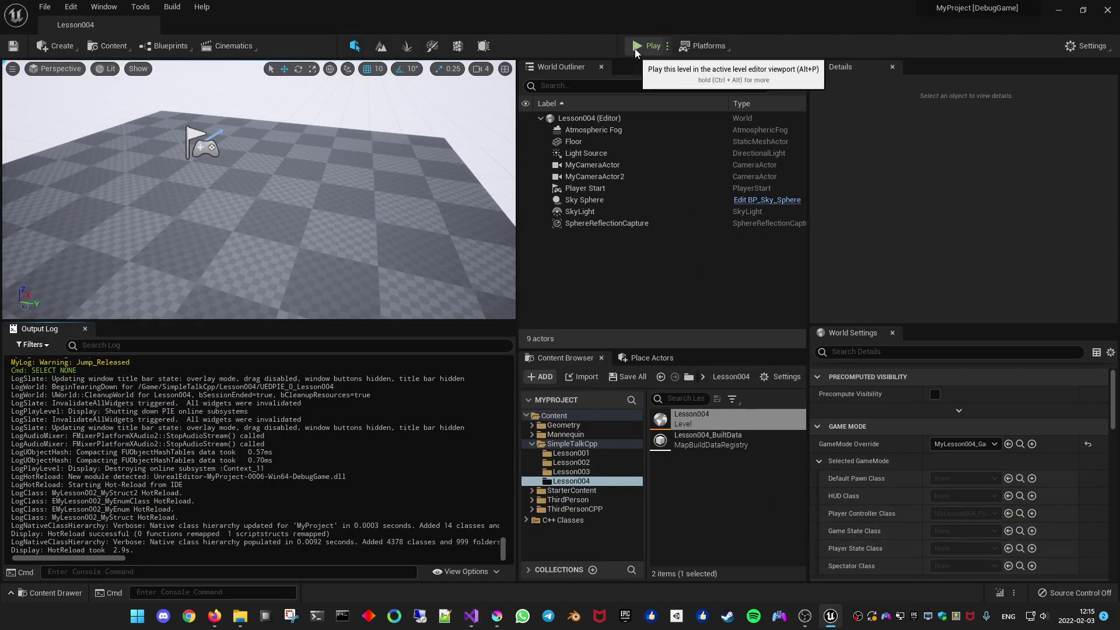
Play the level, free the mouse with Shift+F1, recapture it in the viewport, then stop playing.
click(640, 48)
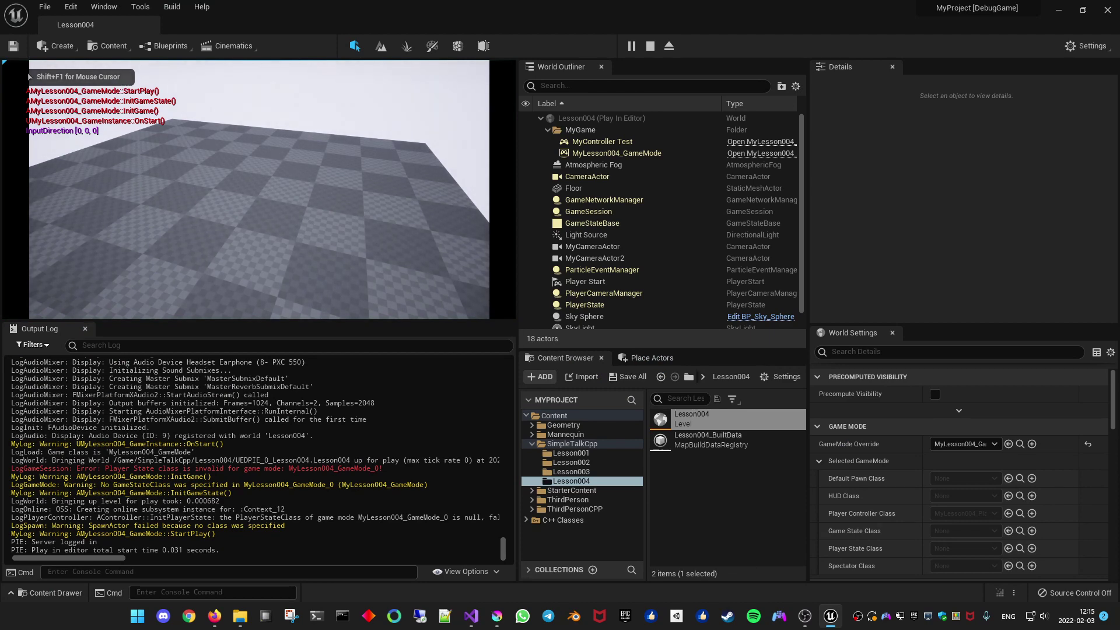
key(shift+F1)
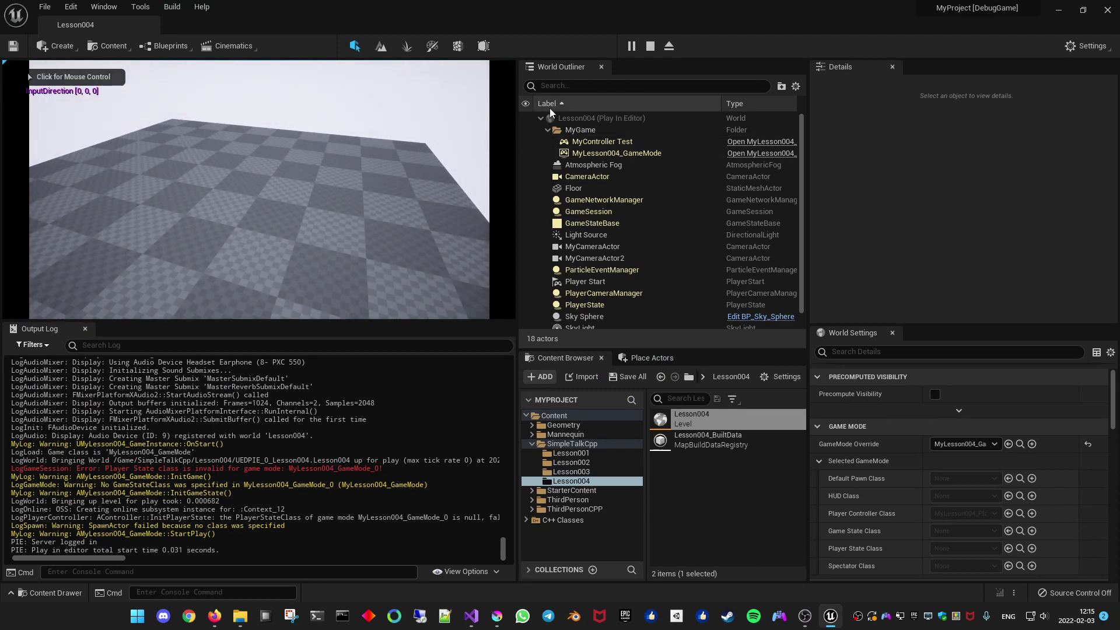
click(444, 116)
key(Escape)
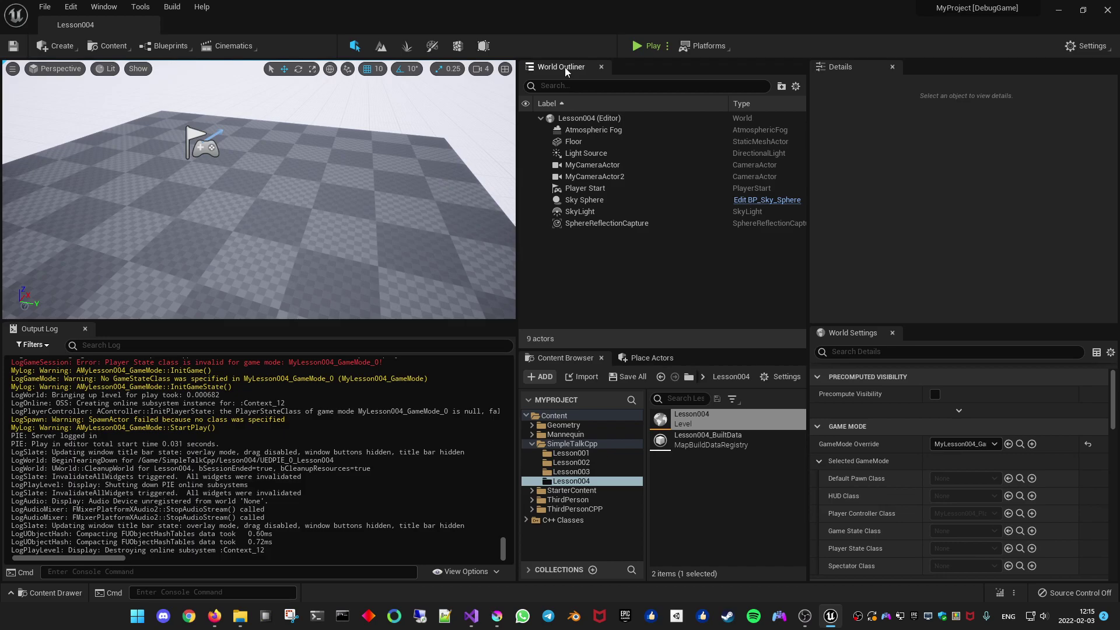
key(alt+Tab)
key(Escape)
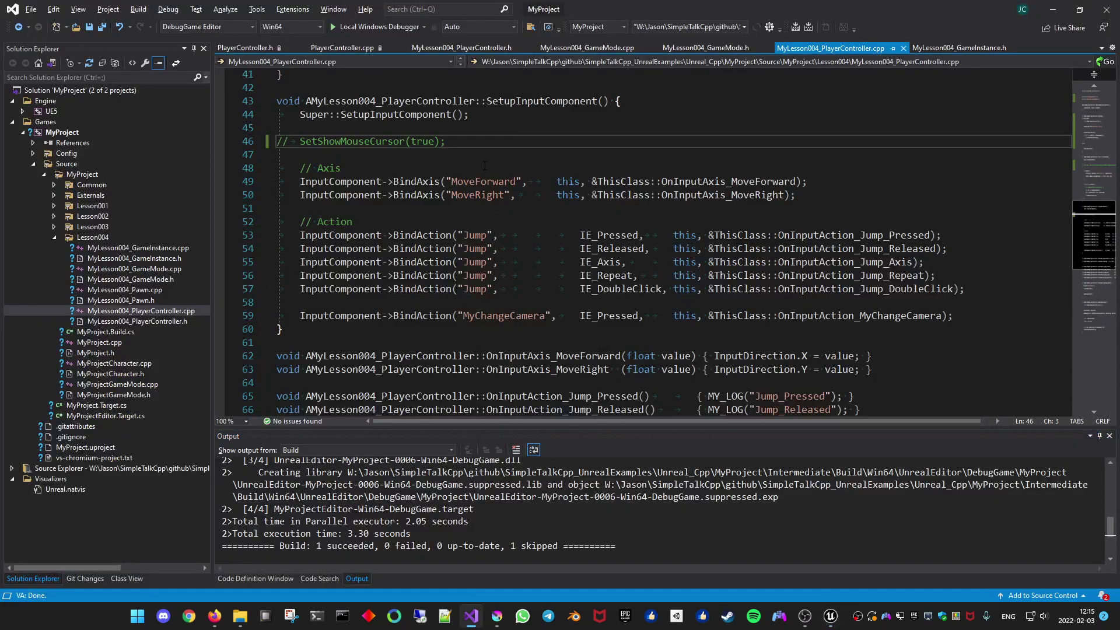
Remove the // from SetShowMouseCursor(true), save the controller source, and rebuild the project.
key(BackSpace)
key(BackSpace)
key(ctrl+s)
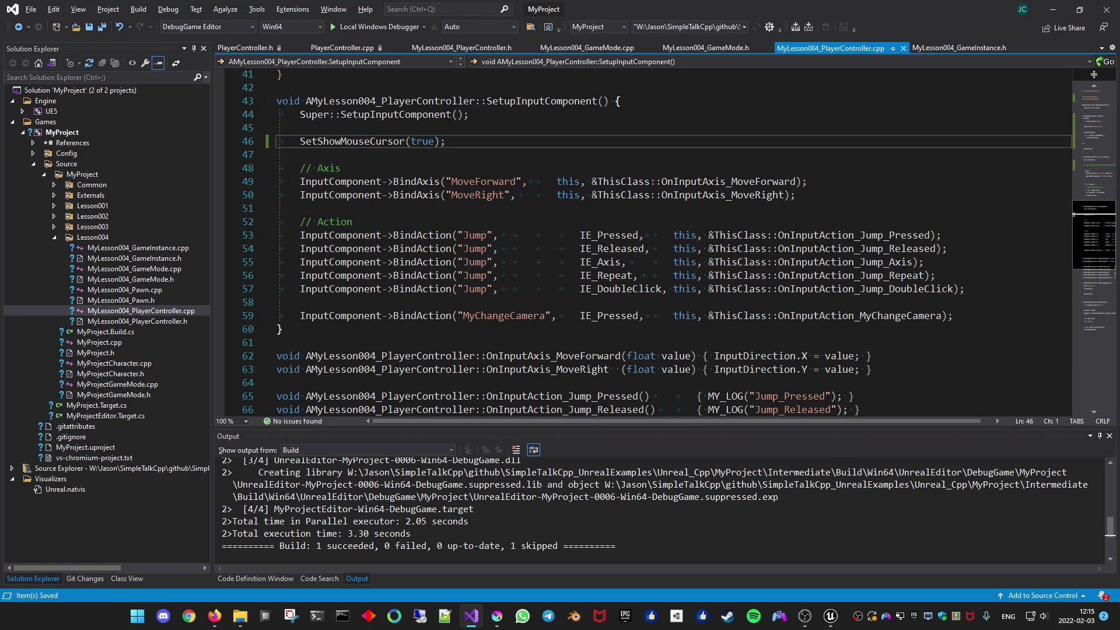
key(ctrl+shift+b)
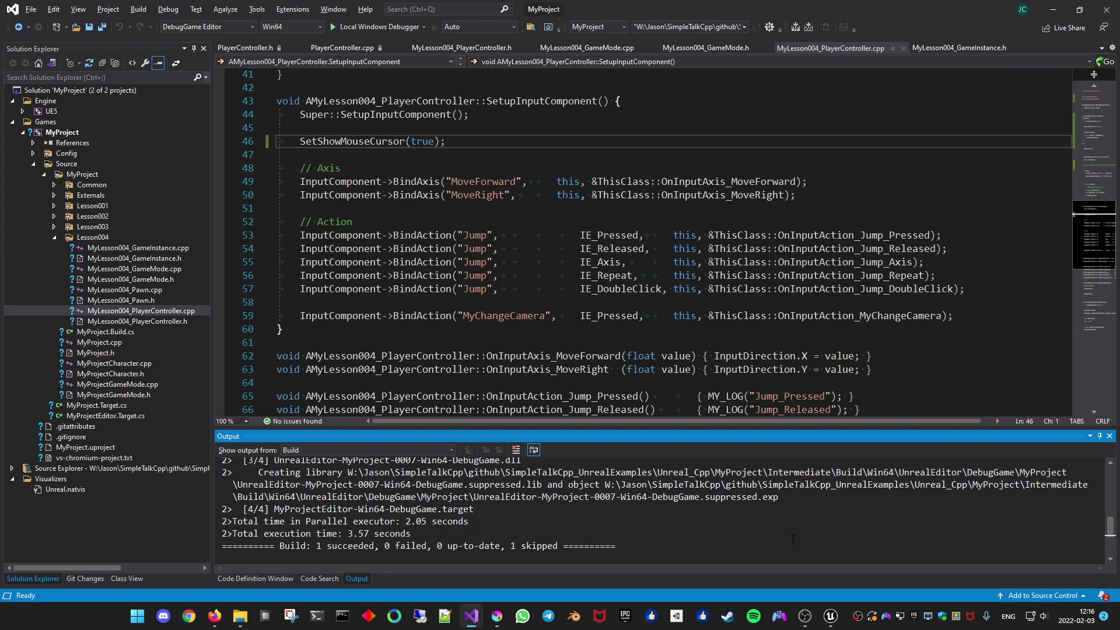
scroll(642, 233, down, 3)
Play the level so InputDirection reads [0, 1, 0], then switch to Visual Studio.
click(831, 616)
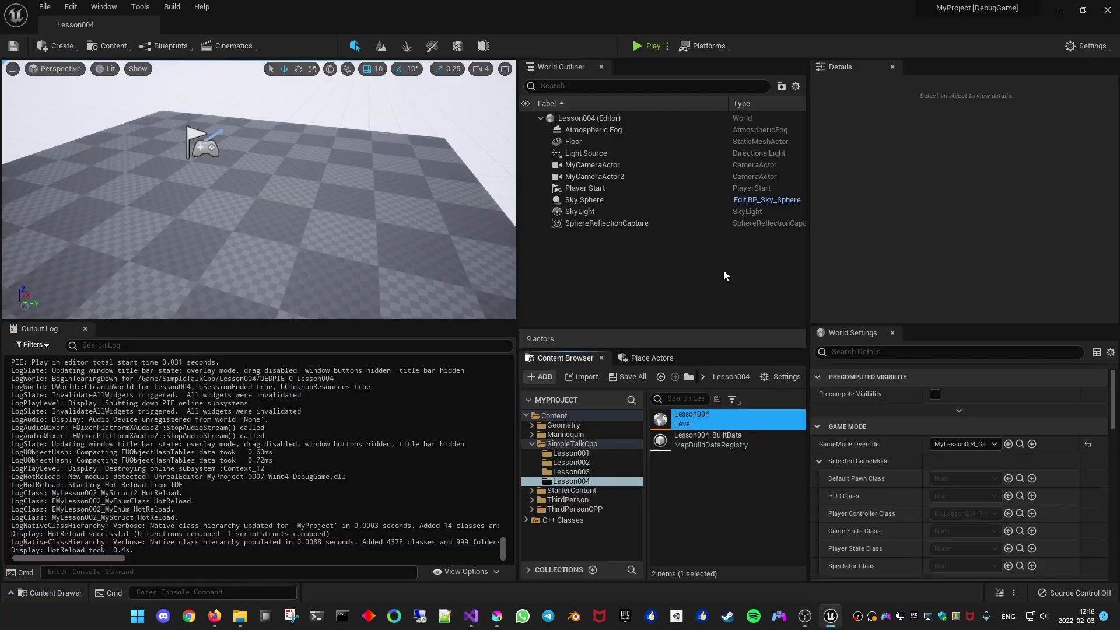
click(644, 46)
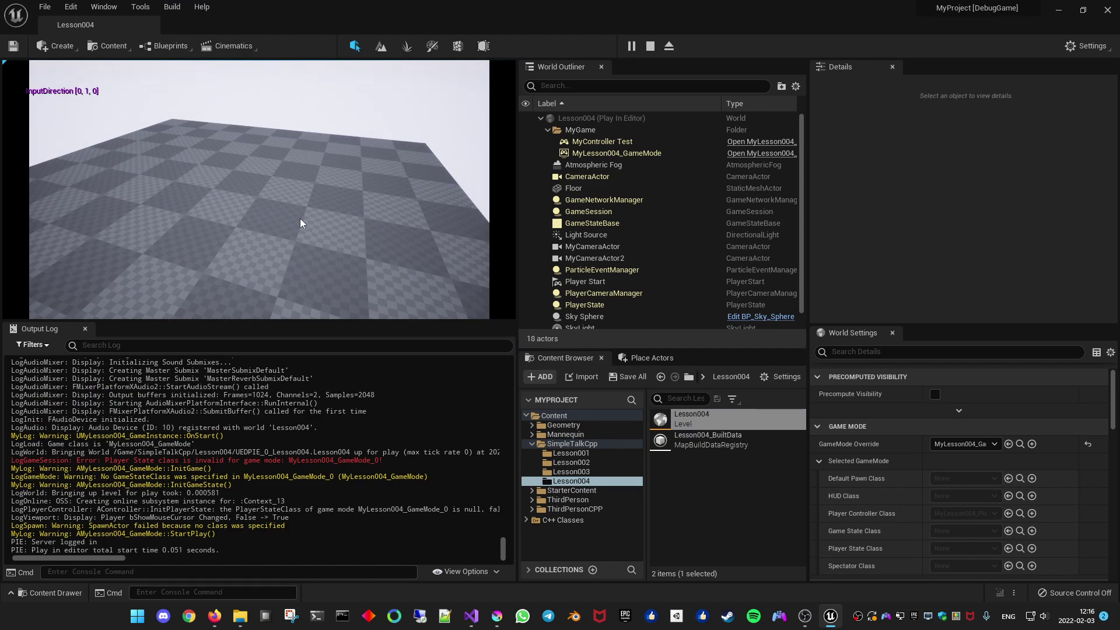
key(alt+Tab)
Go from InputDirection on line 62 to its declaration in the controller header with F12.
scroll(1089, 259, up, 2)
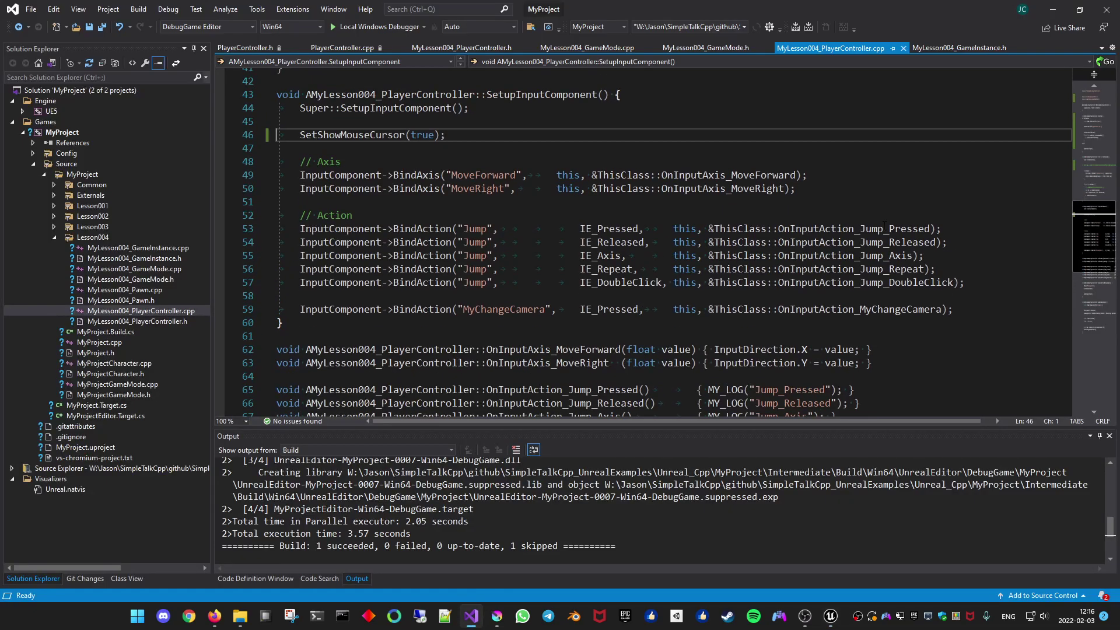
drag(726, 175, 767, 175)
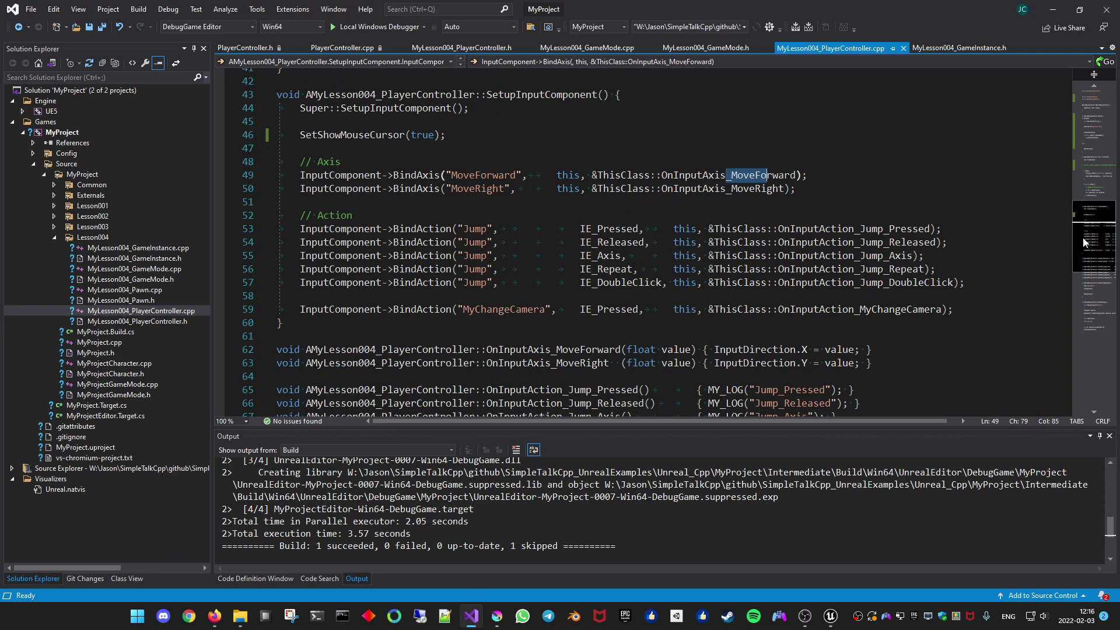
scroll(955, 255, down, 1)
click(738, 309)
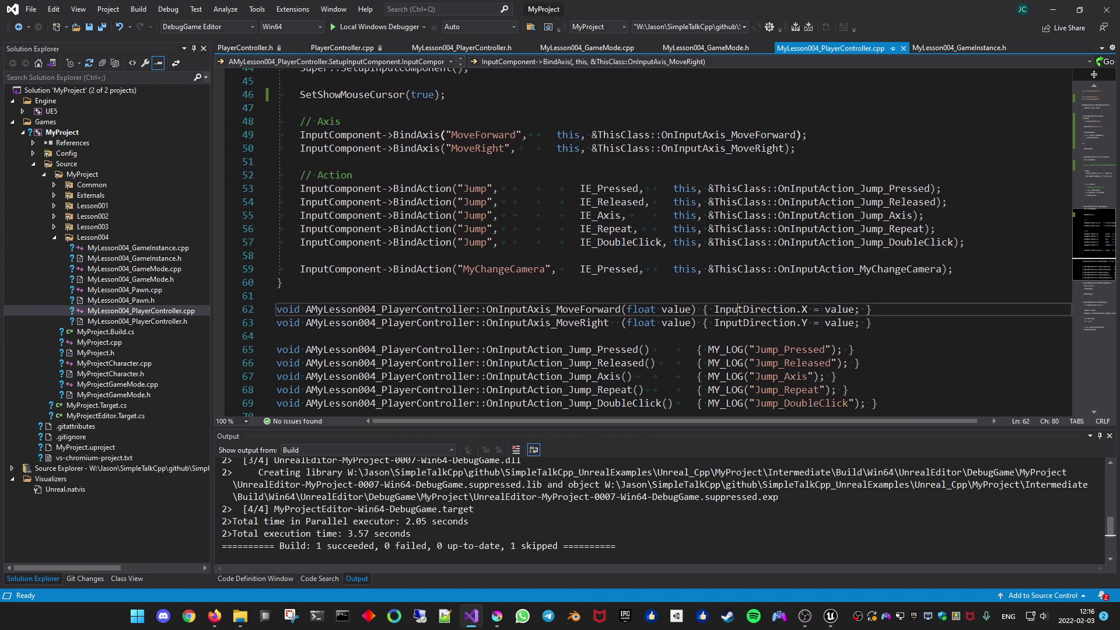
key(F12)
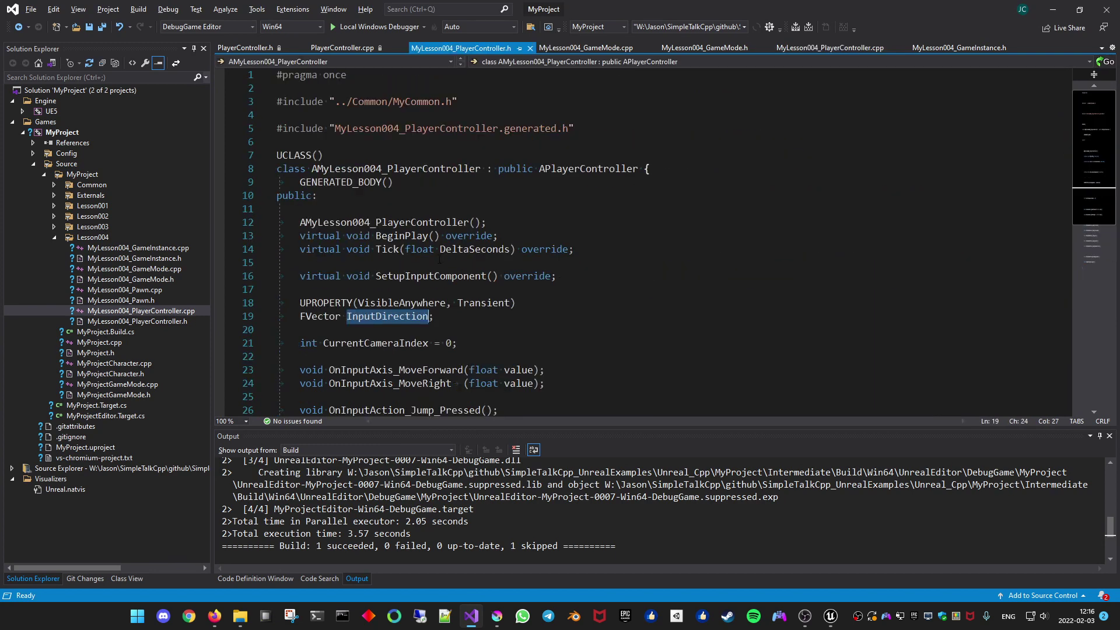
Examine the UPROPERTY(VisibleAnywhere, Transient) specifiers on the FVector InputDirection declaration.
drag(300, 303, 453, 320)
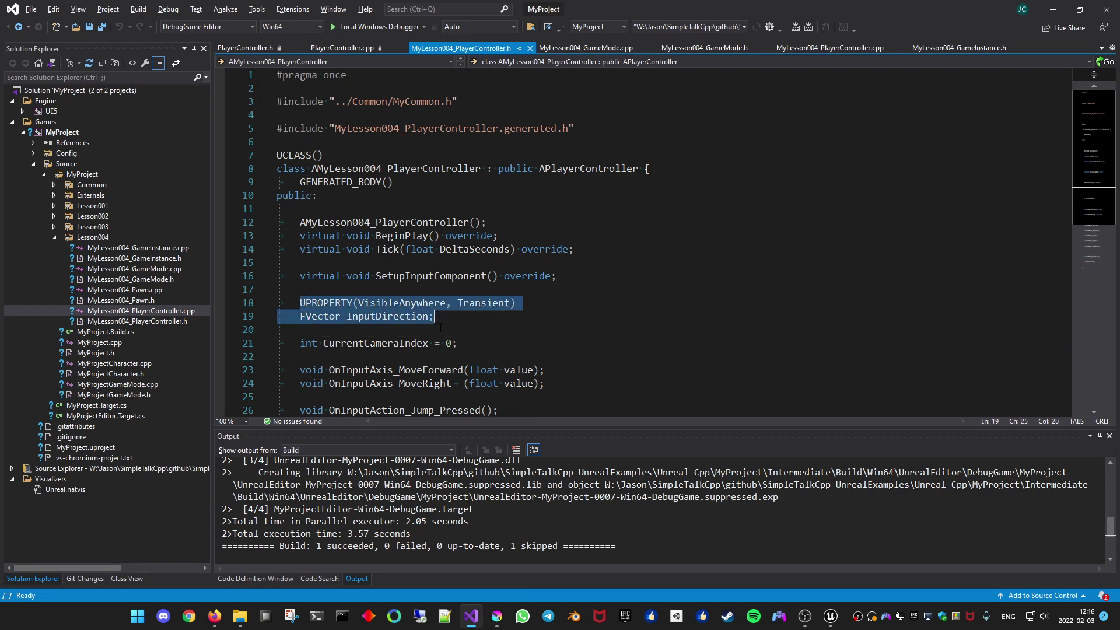
click(387, 303)
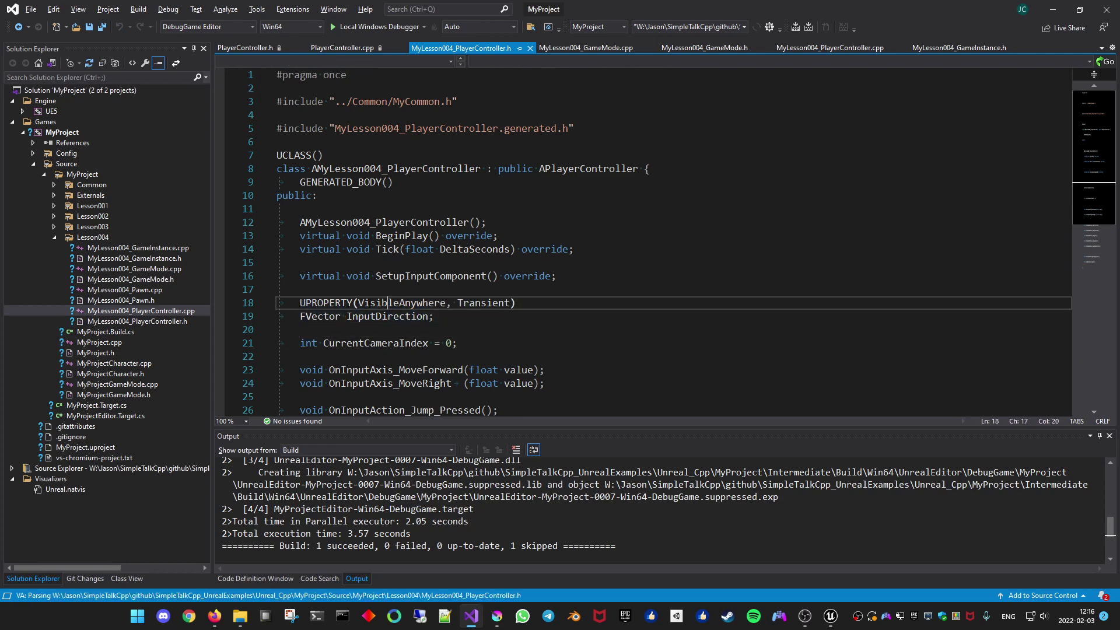
drag(458, 304, 504, 294)
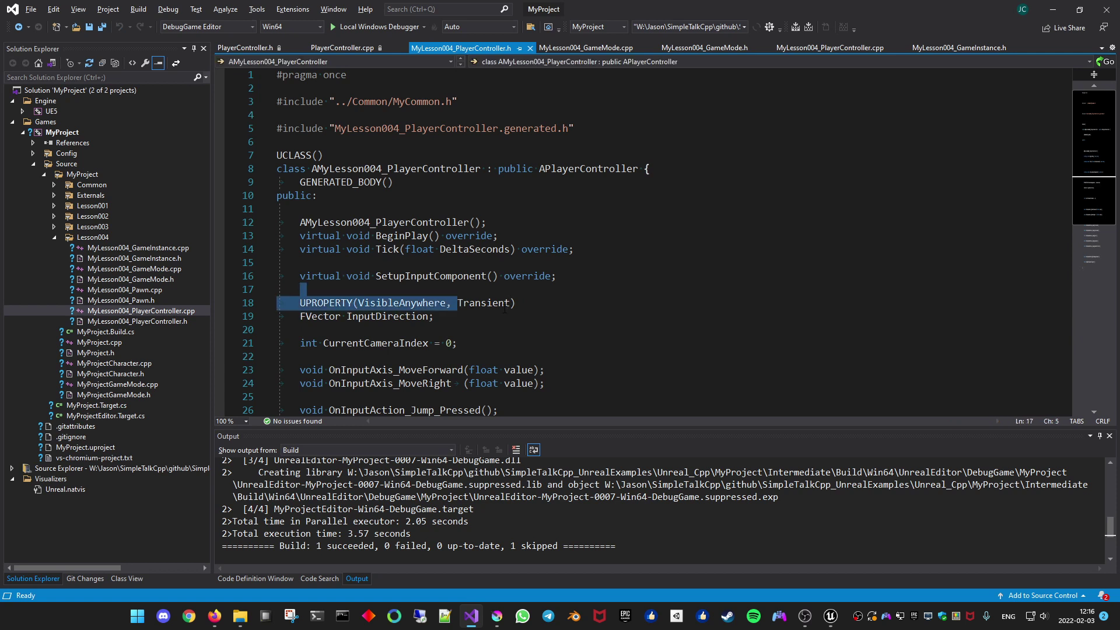
click(476, 308)
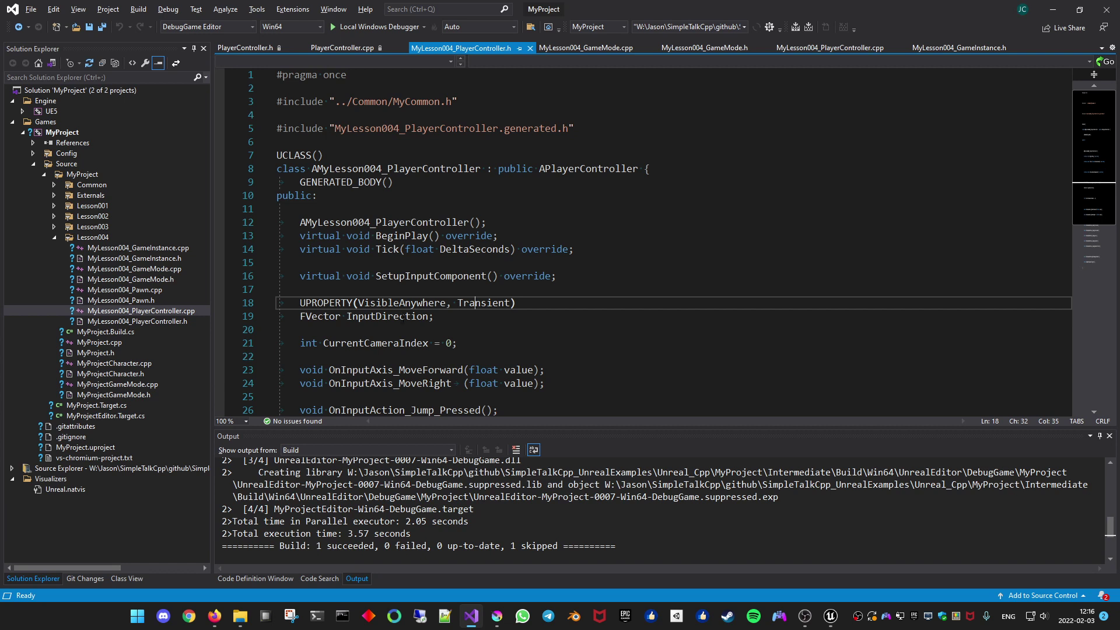
drag(302, 303, 528, 303)
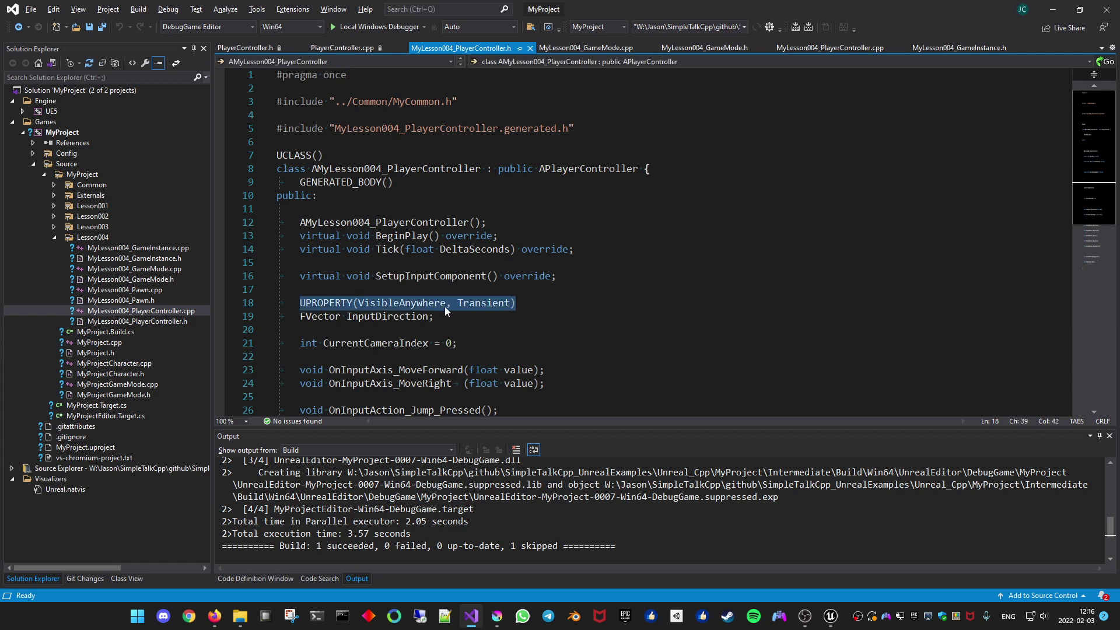
click(383, 317)
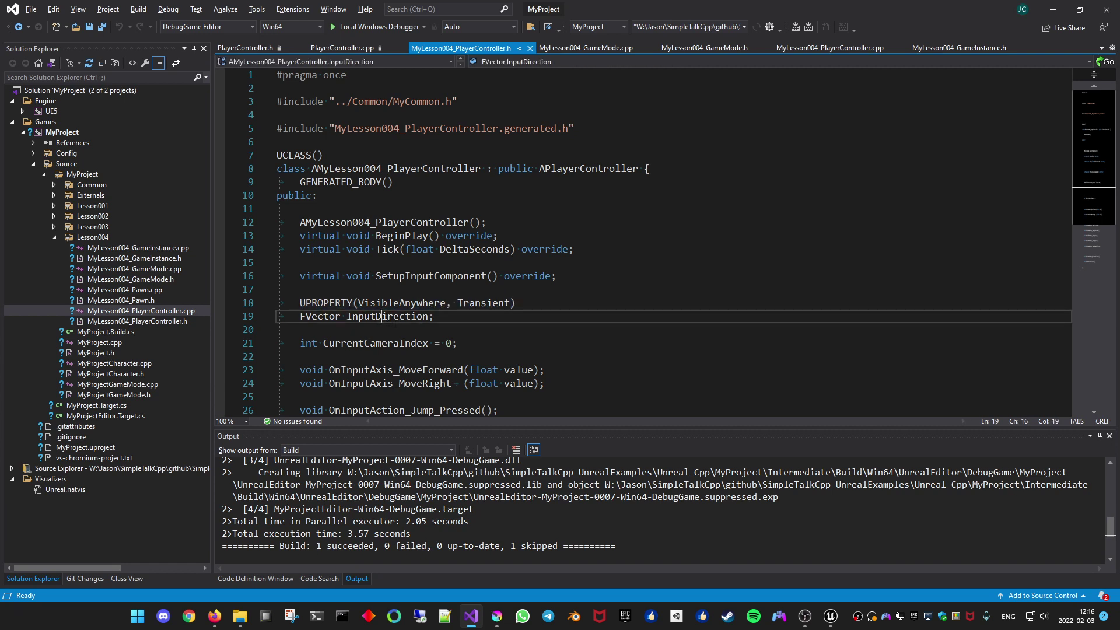
Expand MyController Test's Input Direction in Details and press D, S, W to change it.
key(alt+Tab)
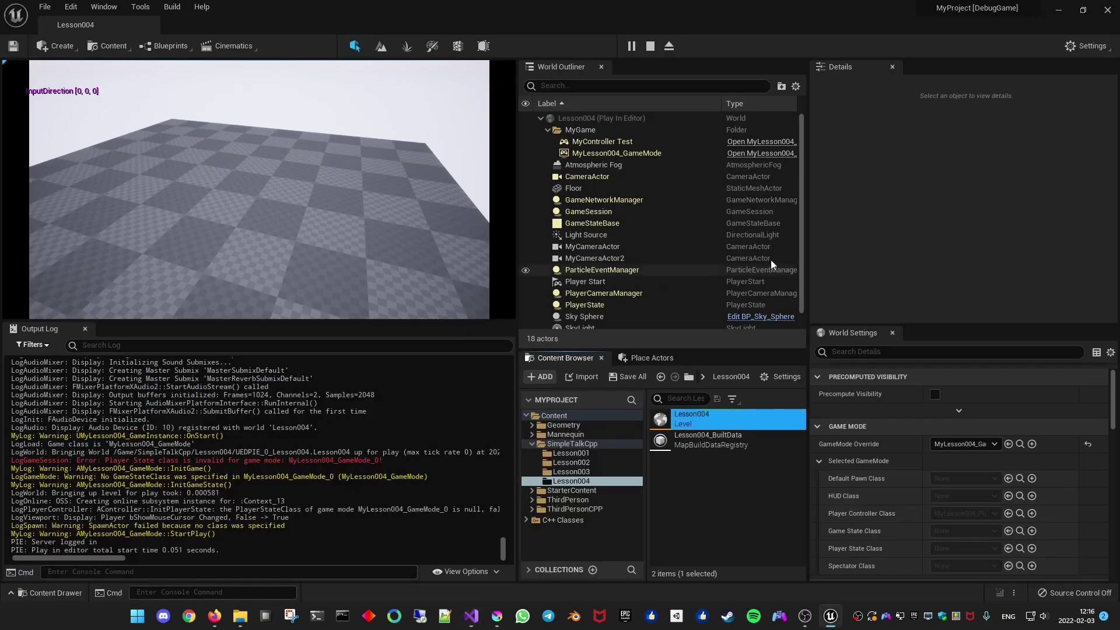
click(634, 144)
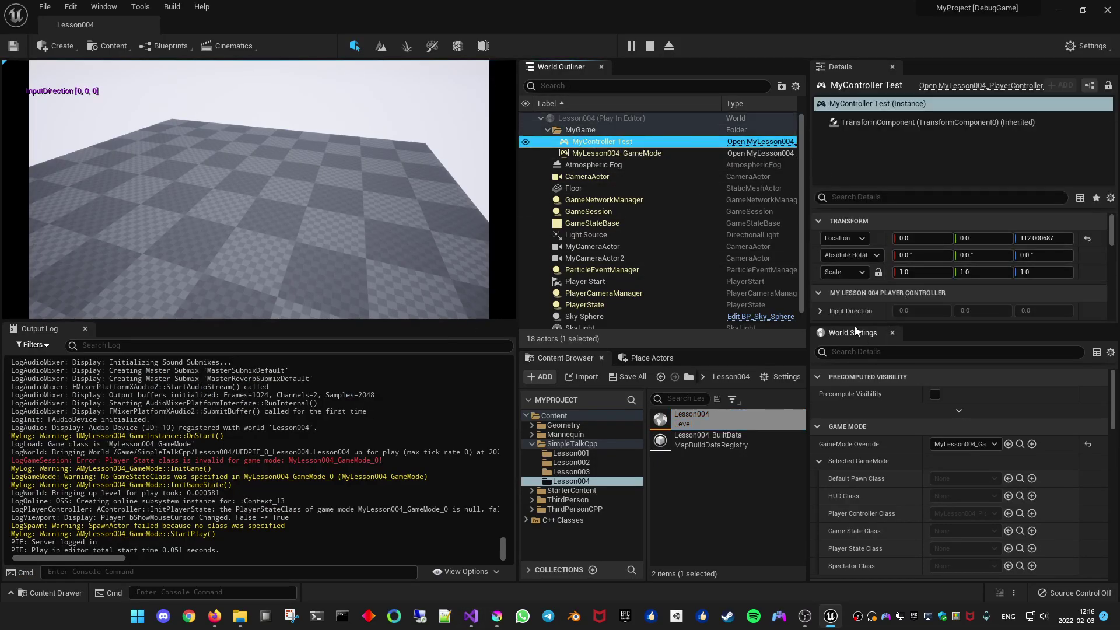
click(821, 311)
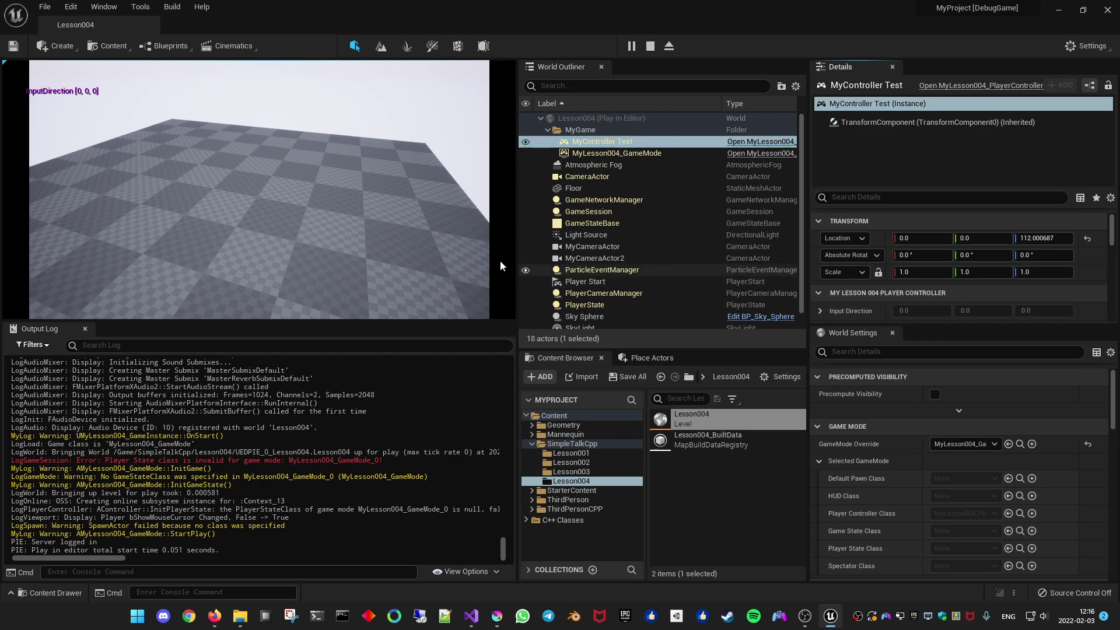
click(444, 274)
key(d)
key(s)
key(w)
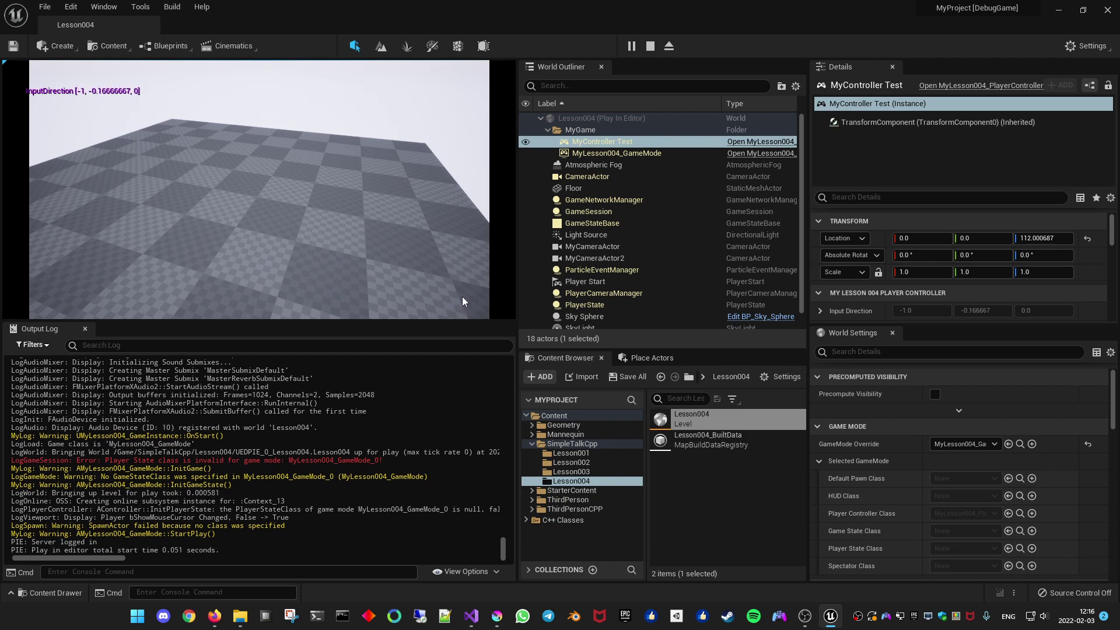
Glance at the player controller source file in Visual Studio, then return to the running game.
key(alt+Tab)
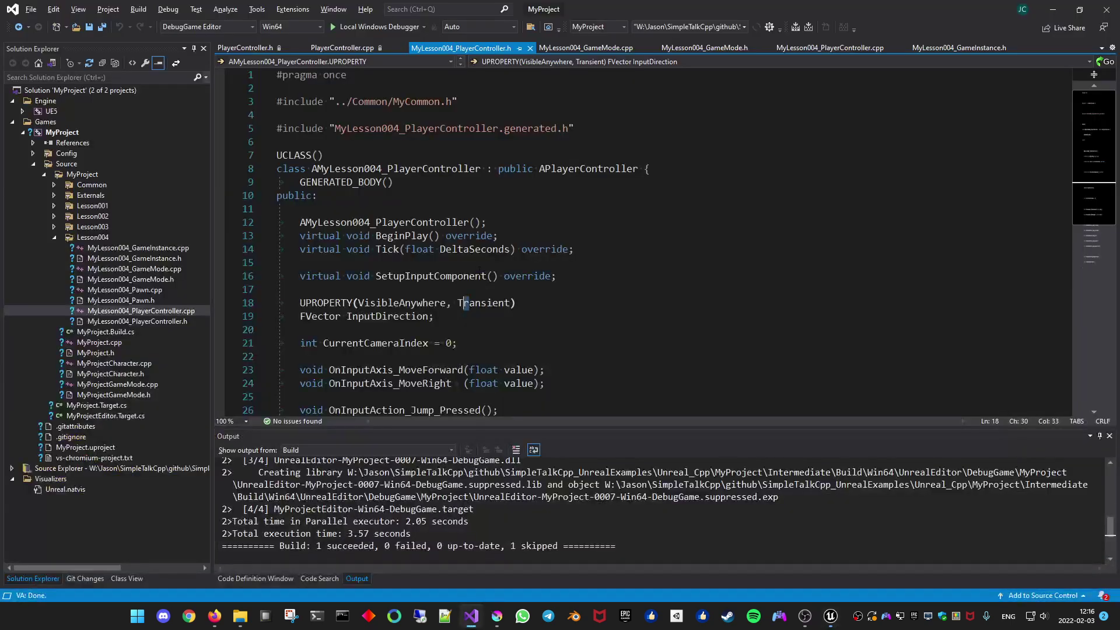
key(ctrl+Tab)
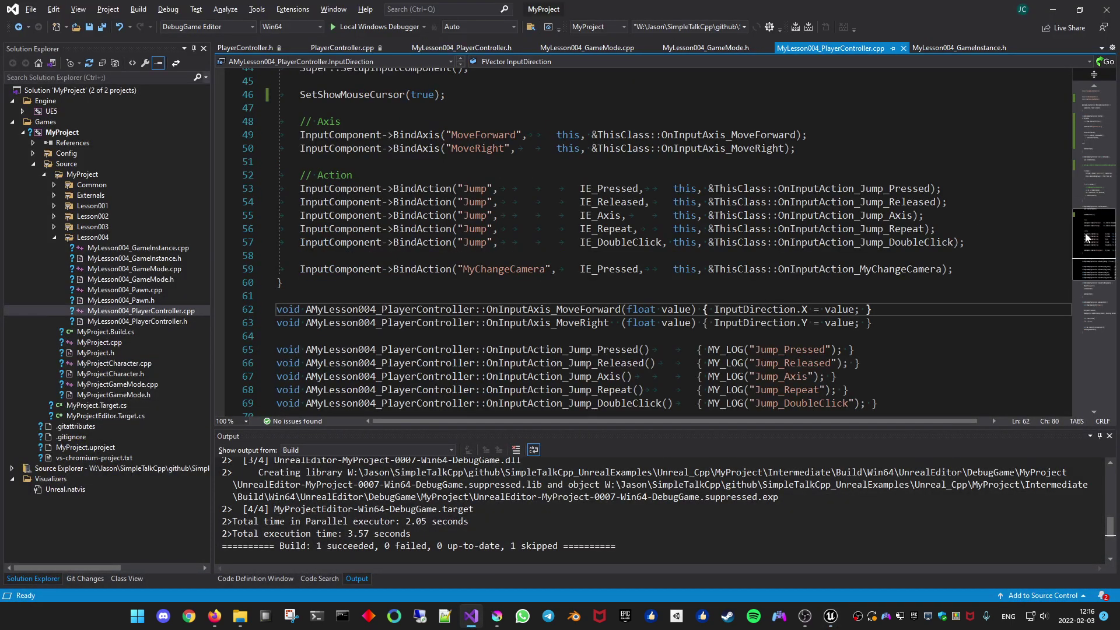
scroll(1086, 236, up, 3)
key(alt+Tab)
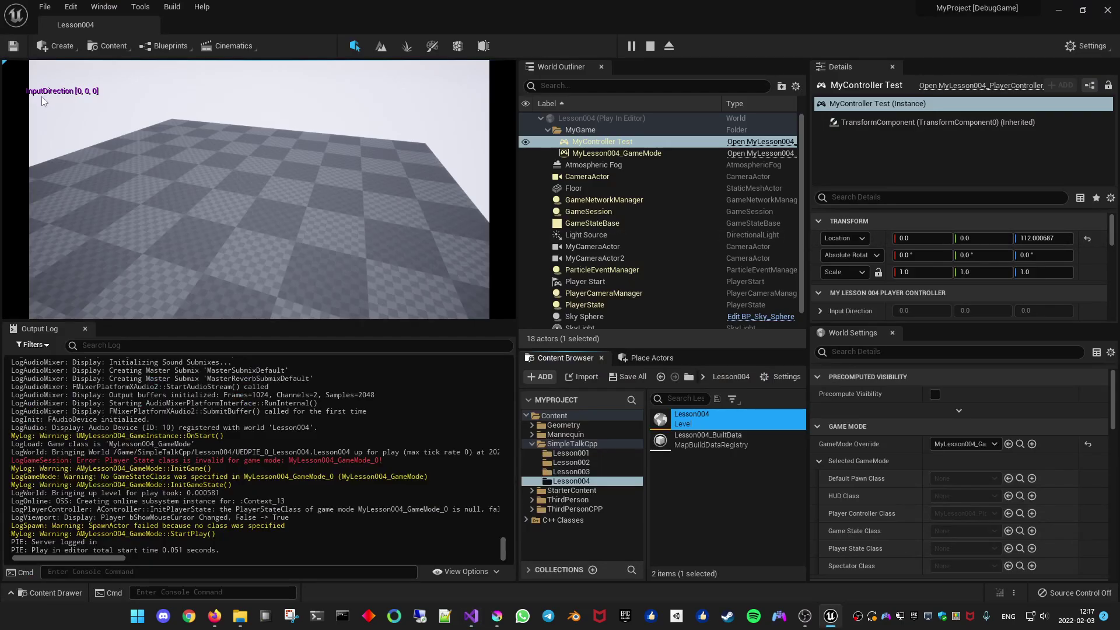
click(197, 189)
key(alt+Tab)
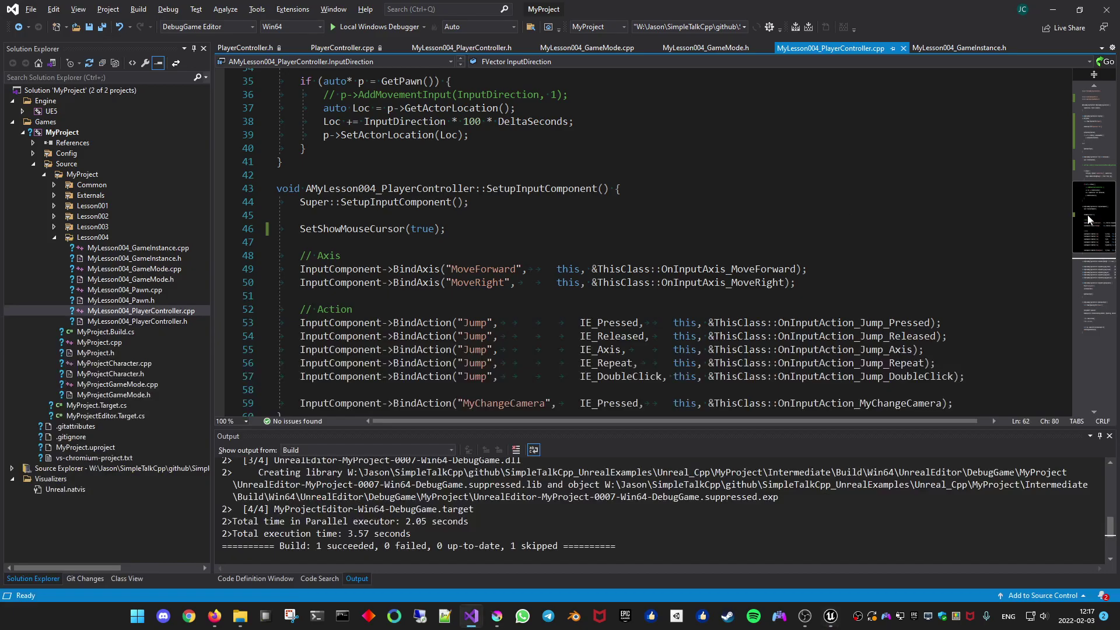
drag(1089, 220, 1086, 175)
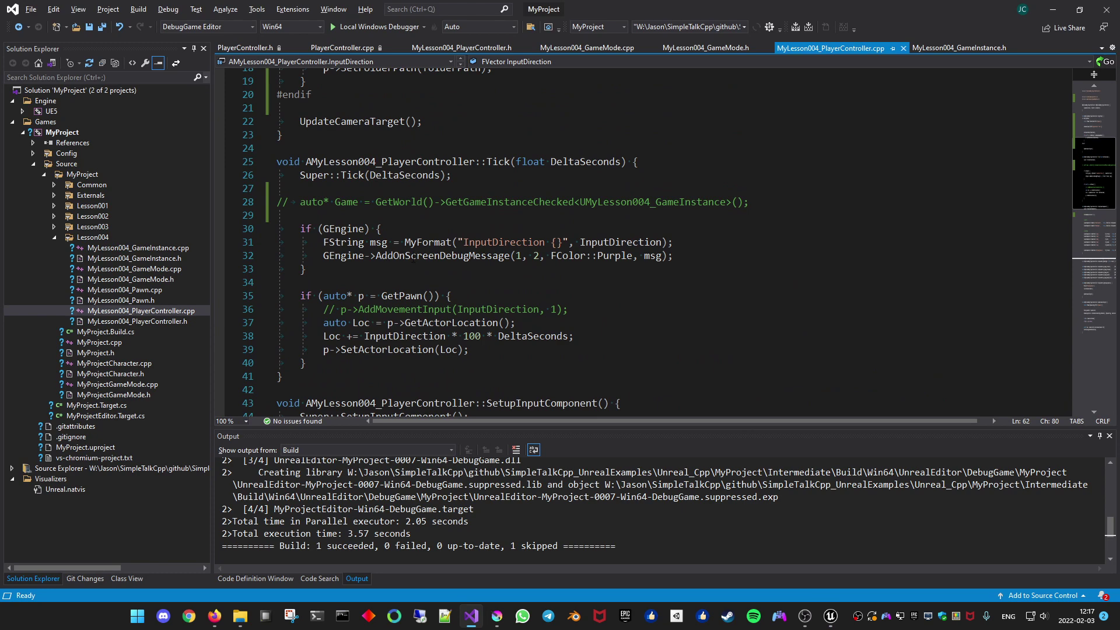
click(509, 266)
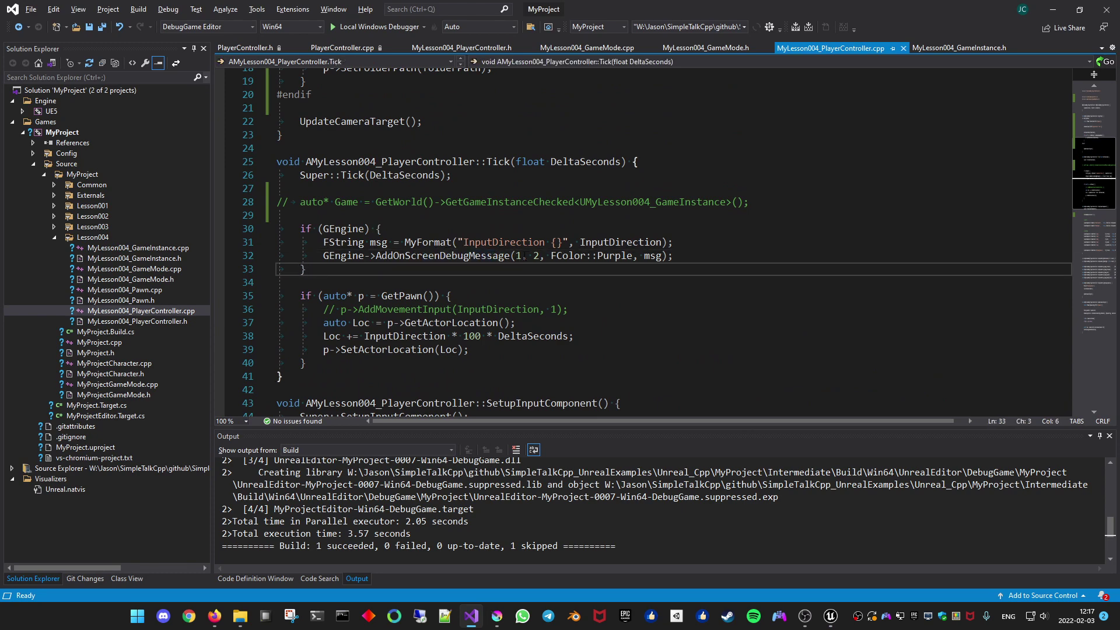
double_click(519, 256)
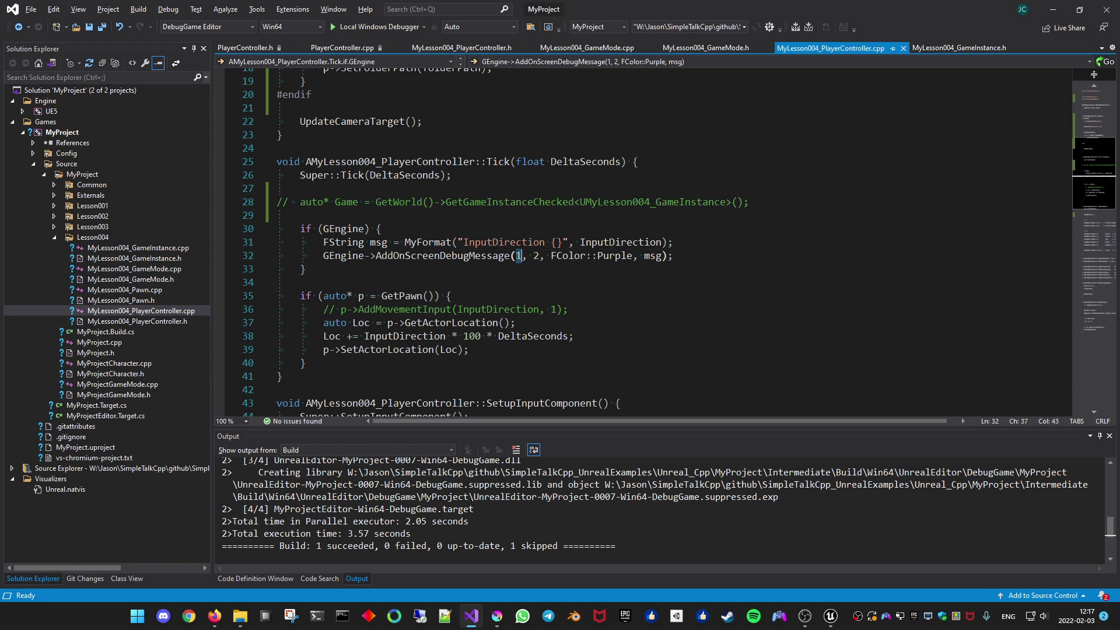
double_click(535, 255)
double_click(518, 256)
drag(464, 242, 562, 242)
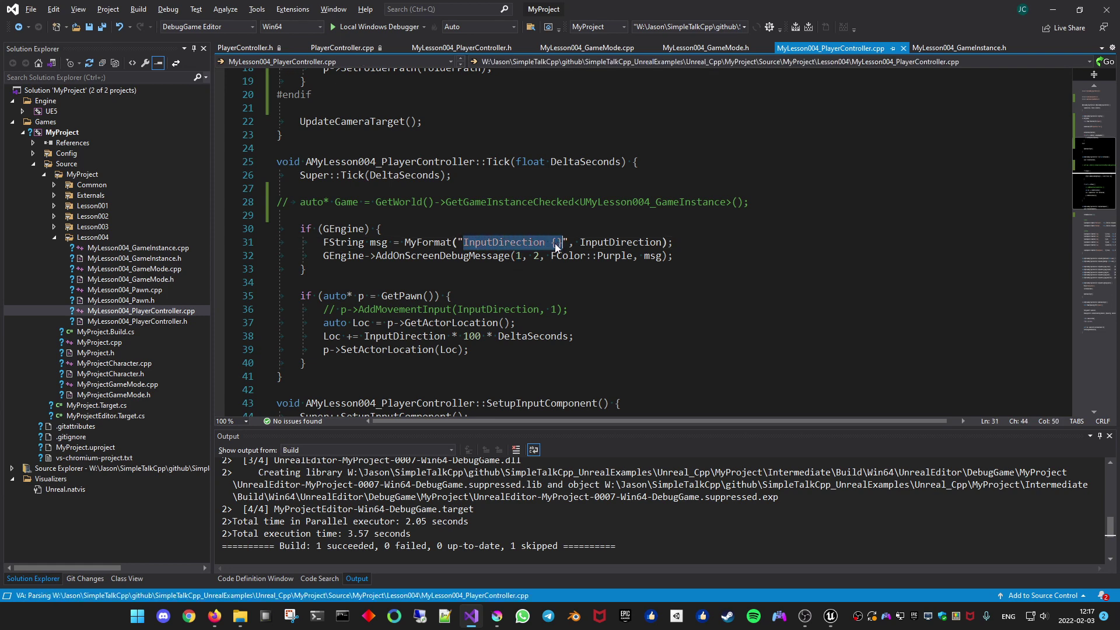
key(alt+Tab)
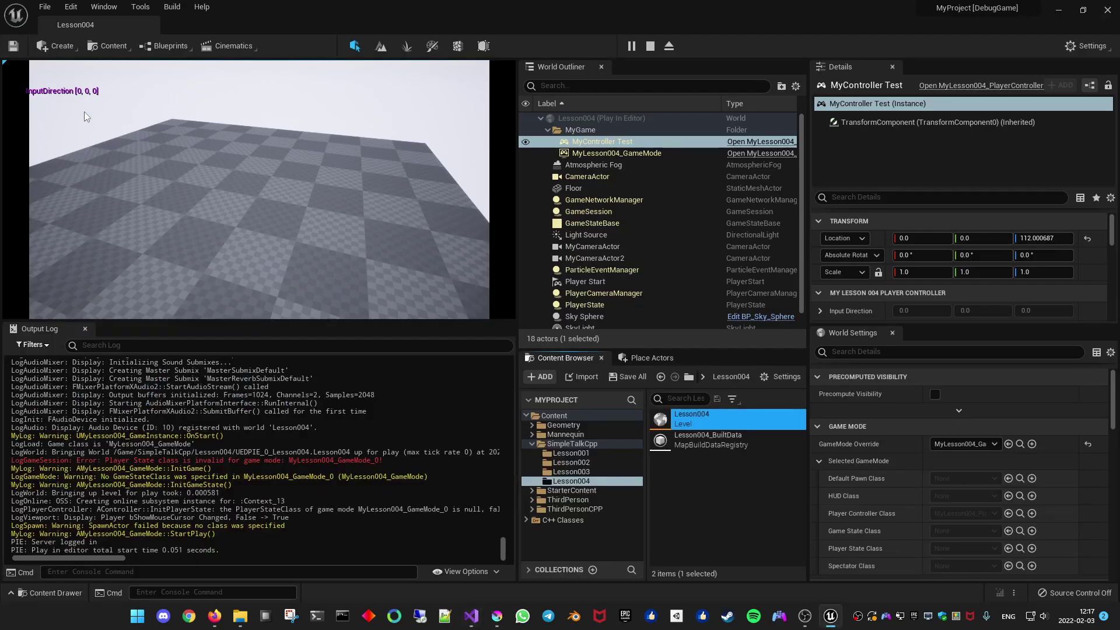
Fire Jump with Space and press W+A in the game view to log events and move.
click(228, 243)
key(space)
key(space)
key(space)
key(space)
key(w+a)
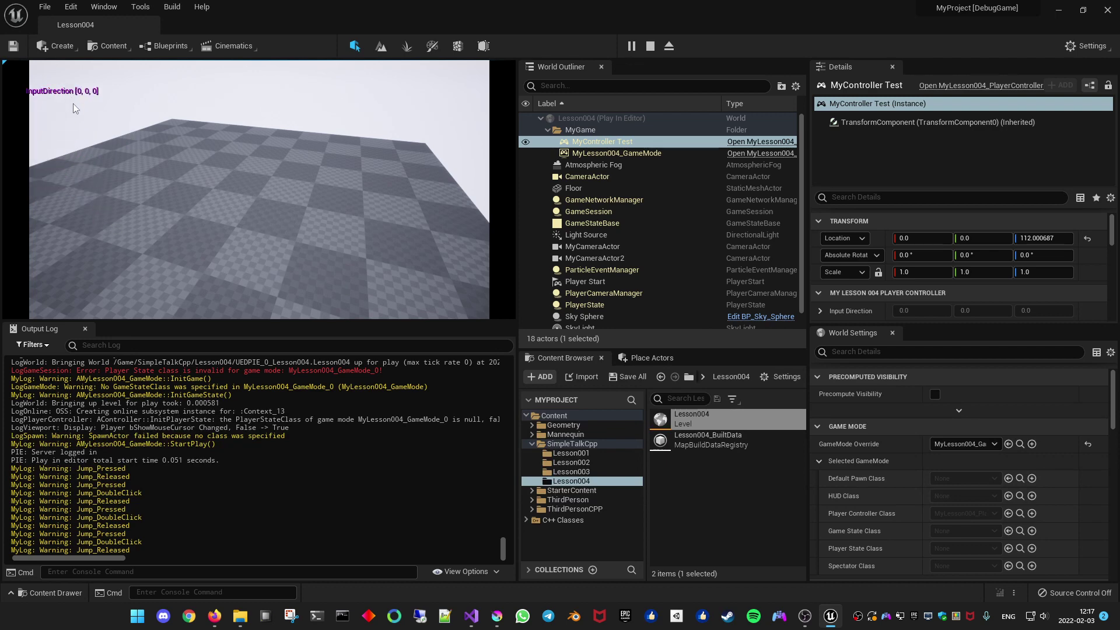
key(alt+Tab)
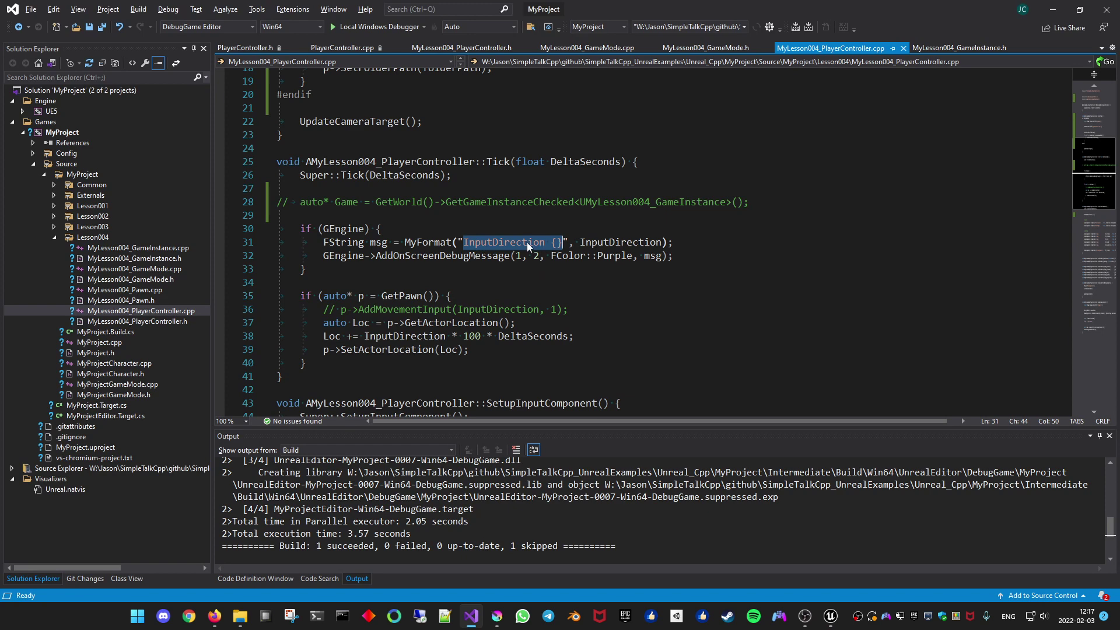
key(alt+Tab)
Press S and A to drive InputDirection to [-1, -1, 0], checking it in Details.
key(s)
key(a)
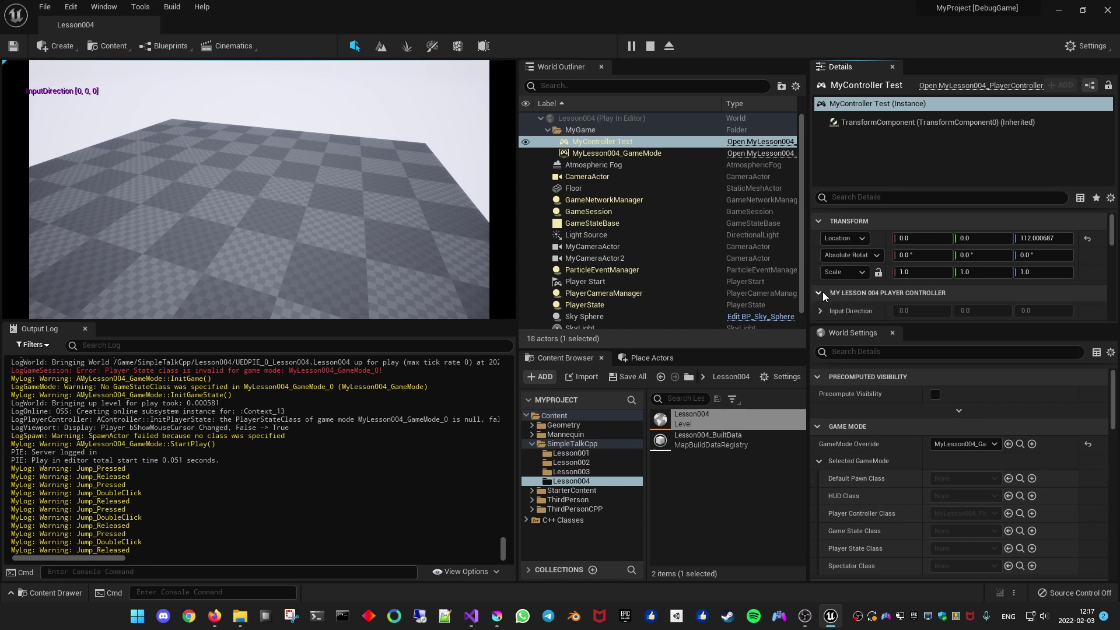
click(820, 311)
click(821, 312)
key(alt+Tab)
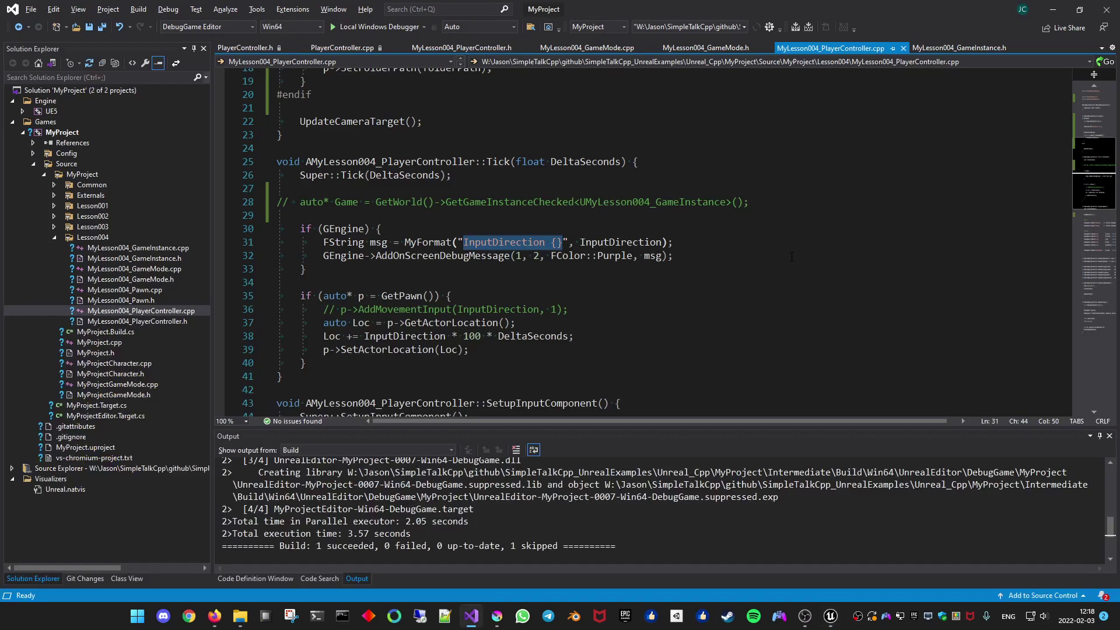
Review MyLesson004_PlayerController.cpp from the constructor down to UpdateCameraTarget, then return to Unreal.
click(792, 257)
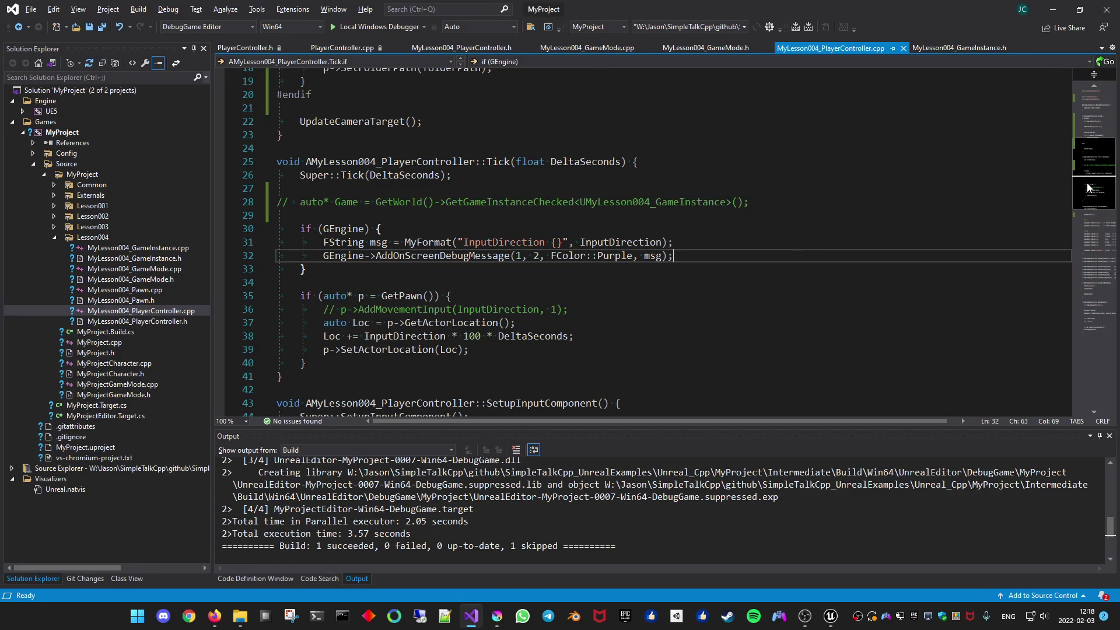
drag(1088, 183, 1077, 126)
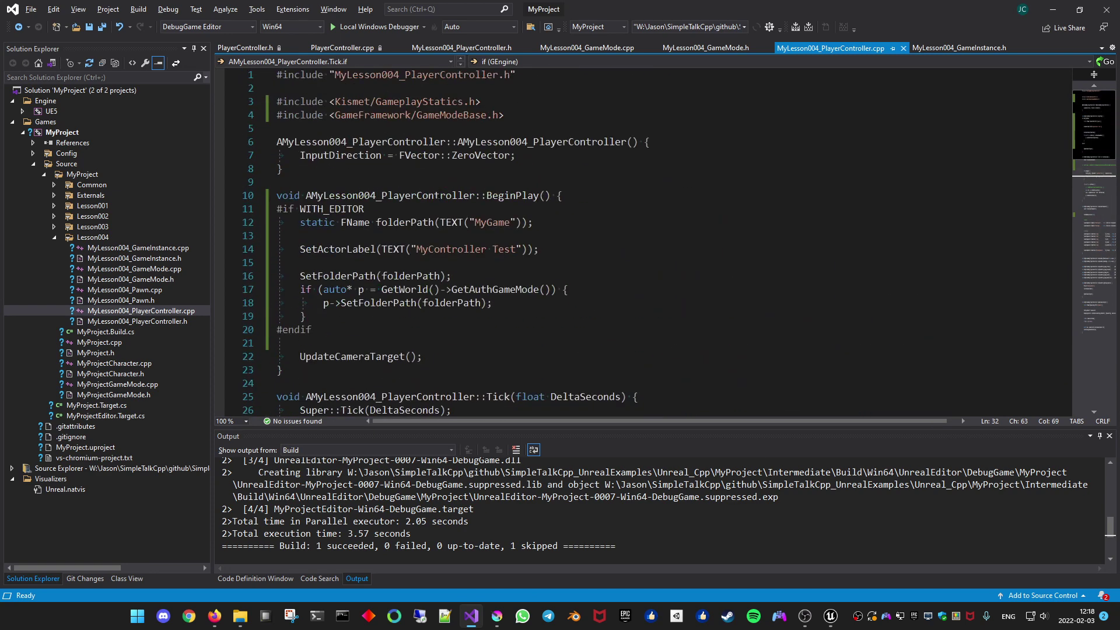
click(367, 163)
click(1093, 269)
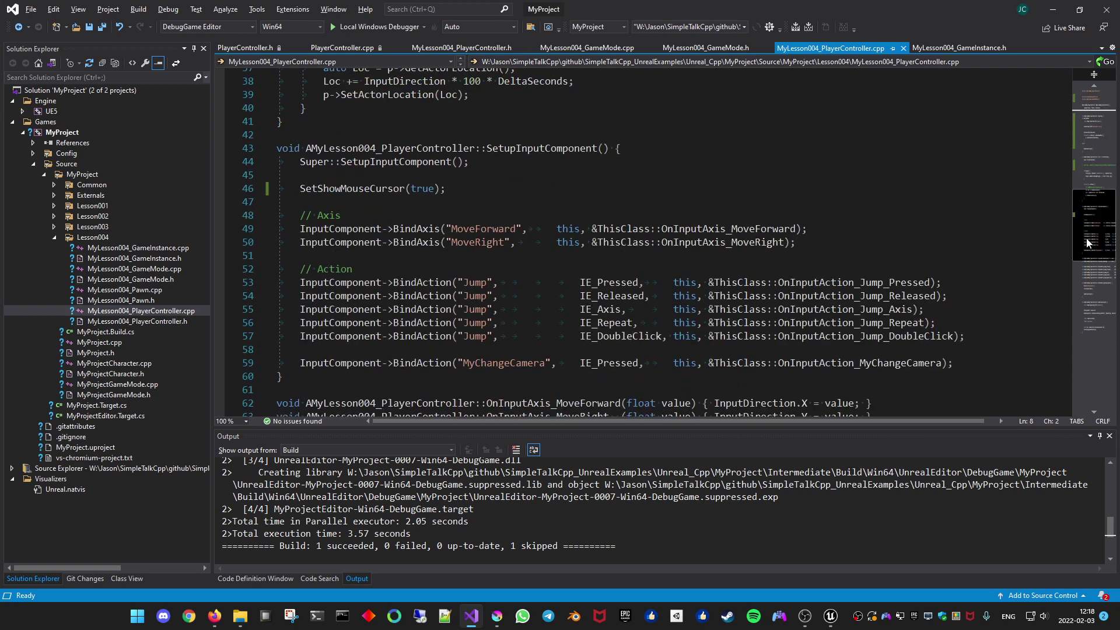
scroll(387, 329, down, 8)
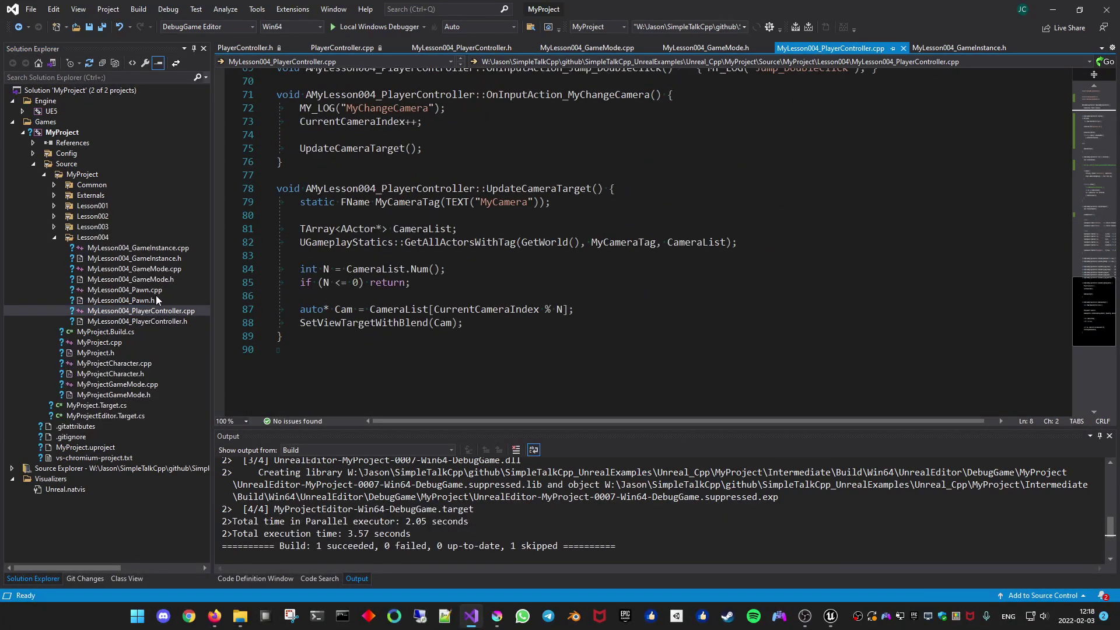
key(alt+Tab)
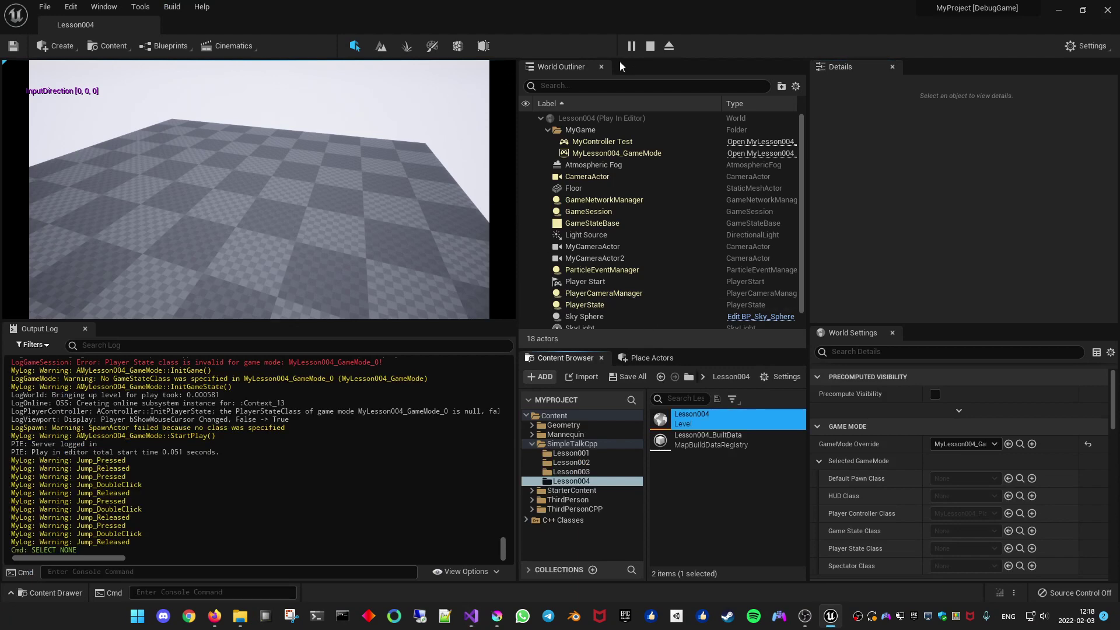
Replay the level, press D to see InputDirection change, then stop and return to Visual Studio.
click(650, 47)
key(alt+p)
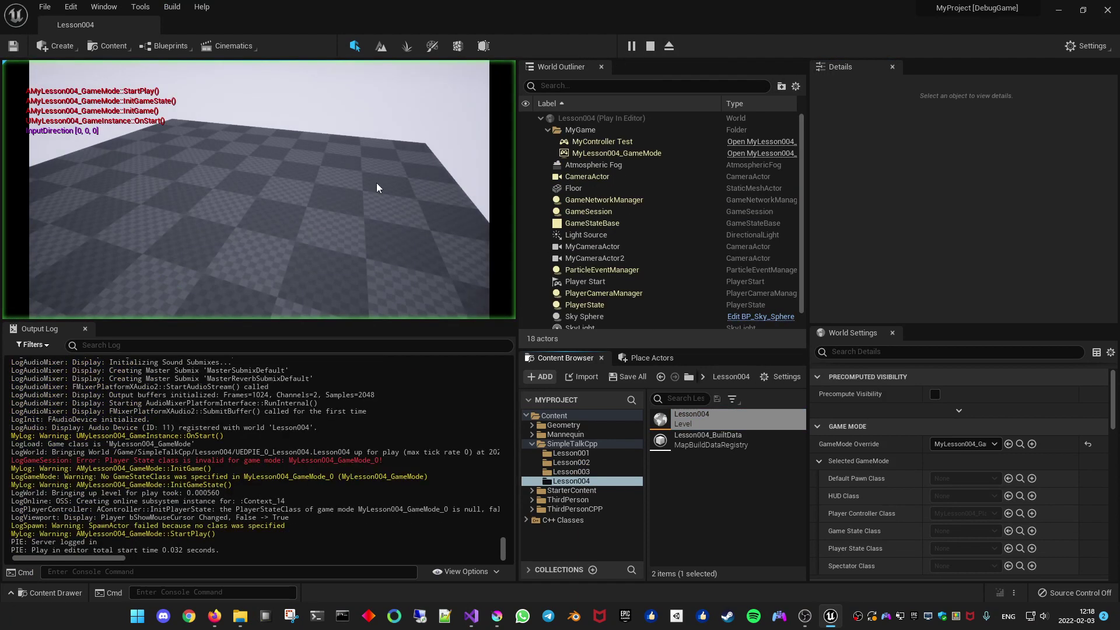
key(d)
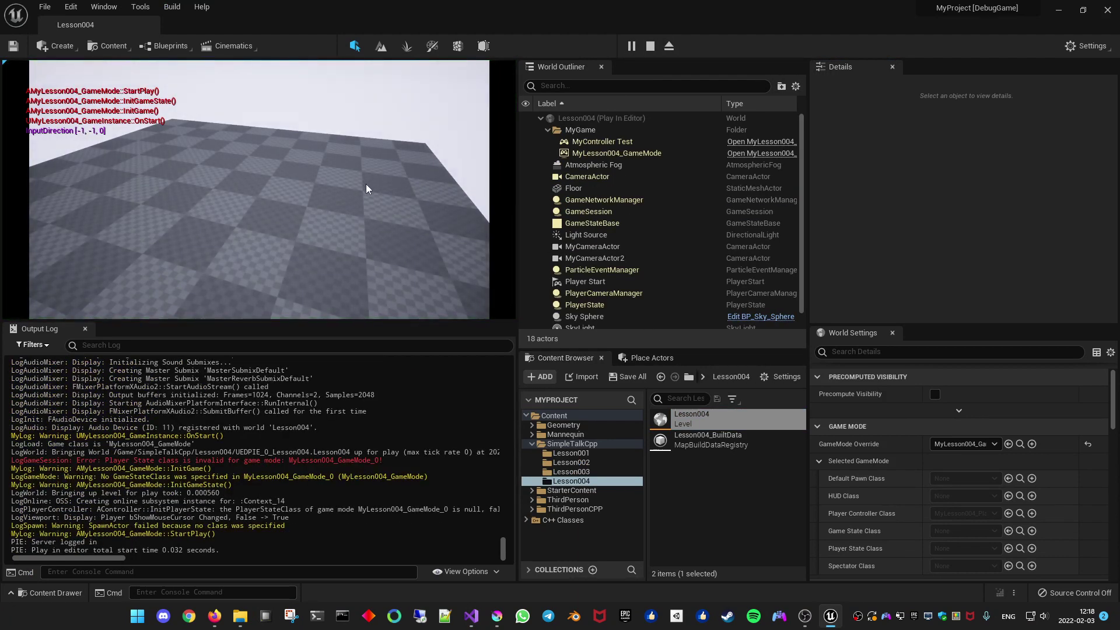
key(Escape)
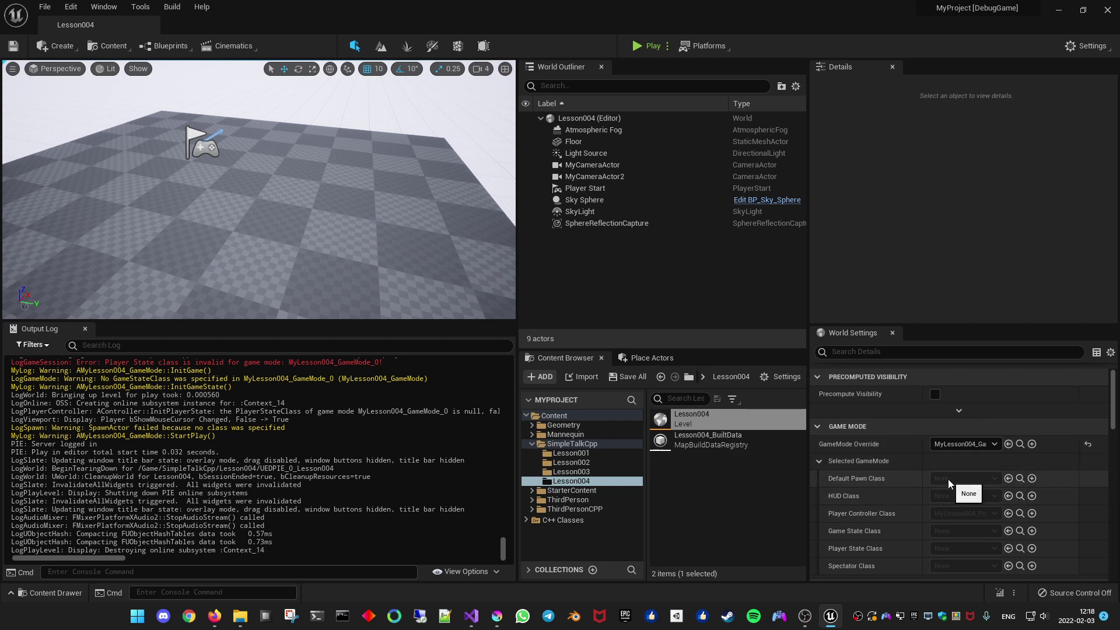
key(alt+Tab)
In MyLesson004_GameMode.cpp, comment out DefaultPawnClass = nullptr, enable the AMyLesson004_Pawn line, and save.
drag(1083, 303, 1076, 107)
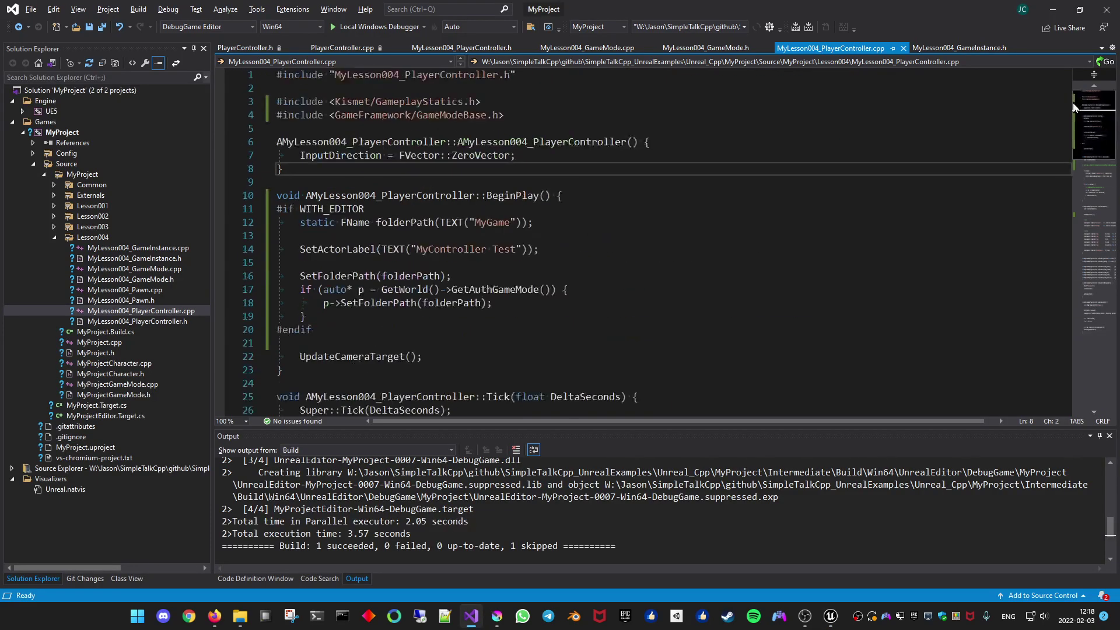
click(134, 268)
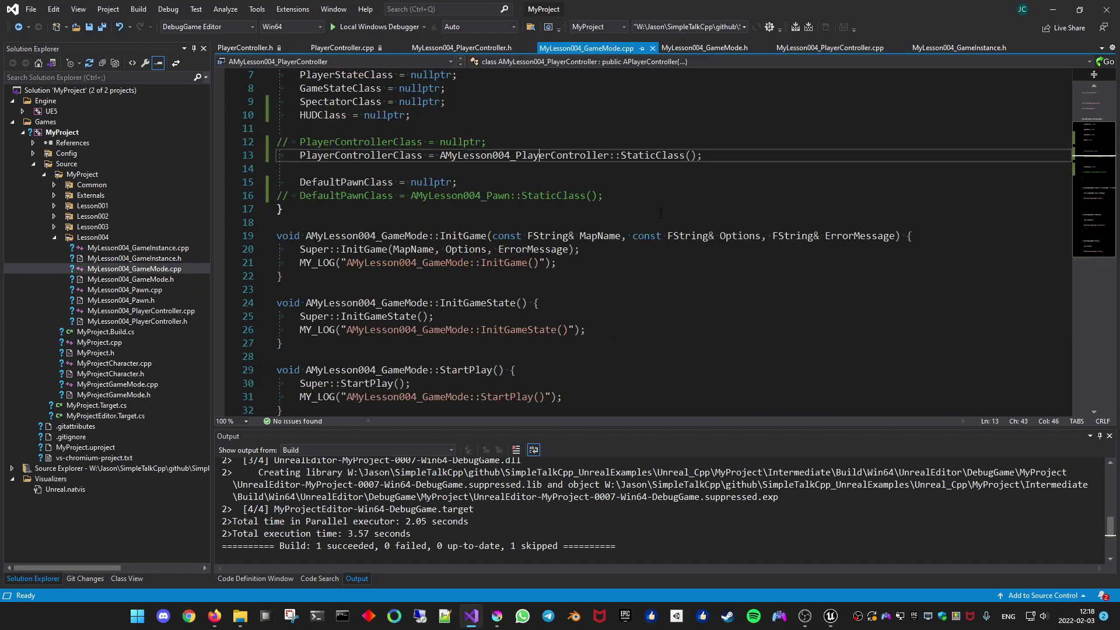
click(278, 182)
key(ctrl+k)
key(ctrl+c)
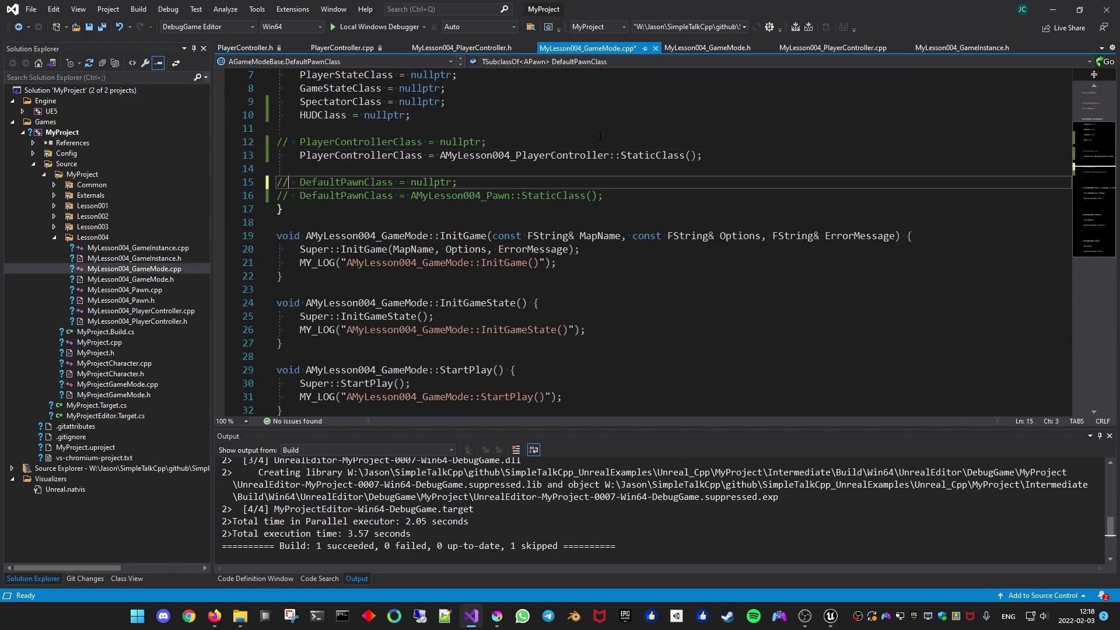
key(Down)
key(ctrl+k)
key(ctrl+u)
key(ctrl+s)
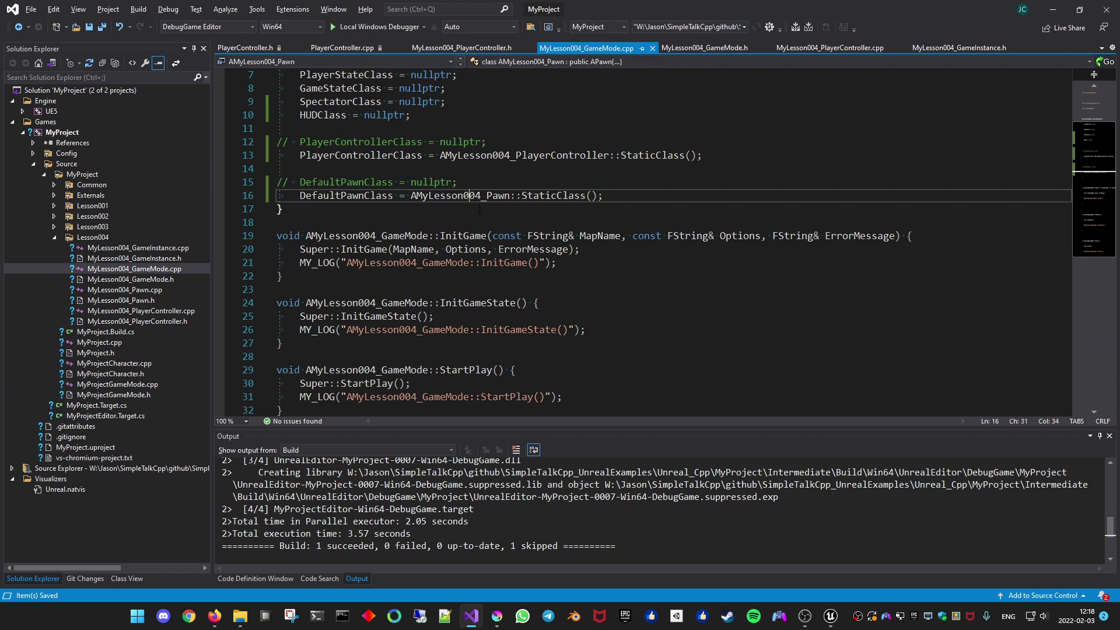
Review the AMyLesson004_Pawn header's Cube component and source file, save all, and build.
ctrl+click(443, 195)
drag(498, 236, 528, 236)
click(495, 263)
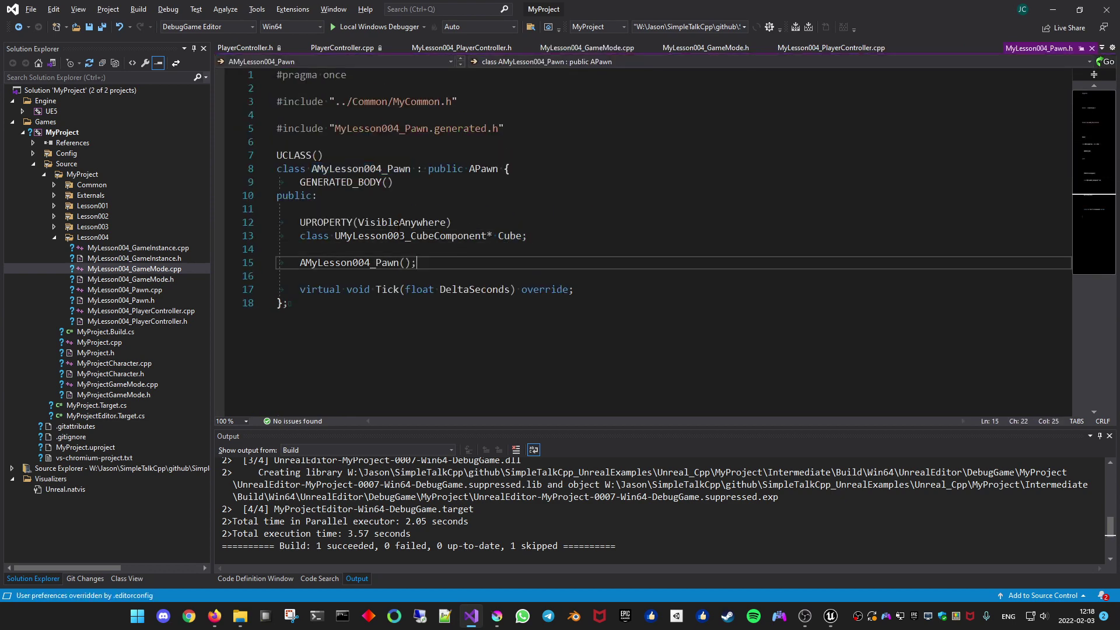
click(447, 251)
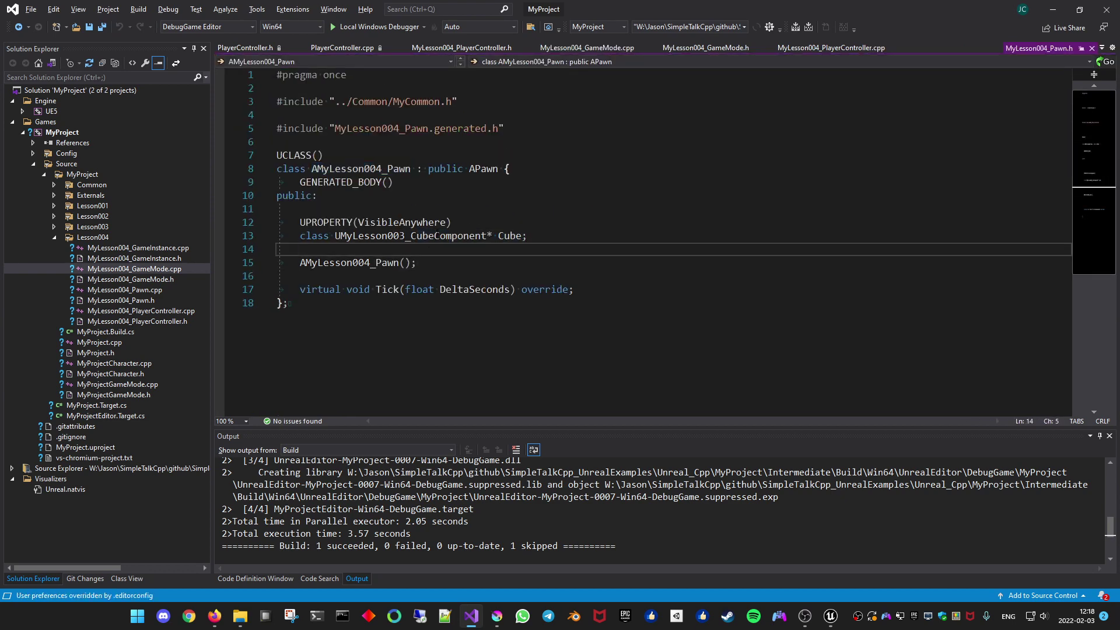
key(ctrl+k)
key(ctrl+o)
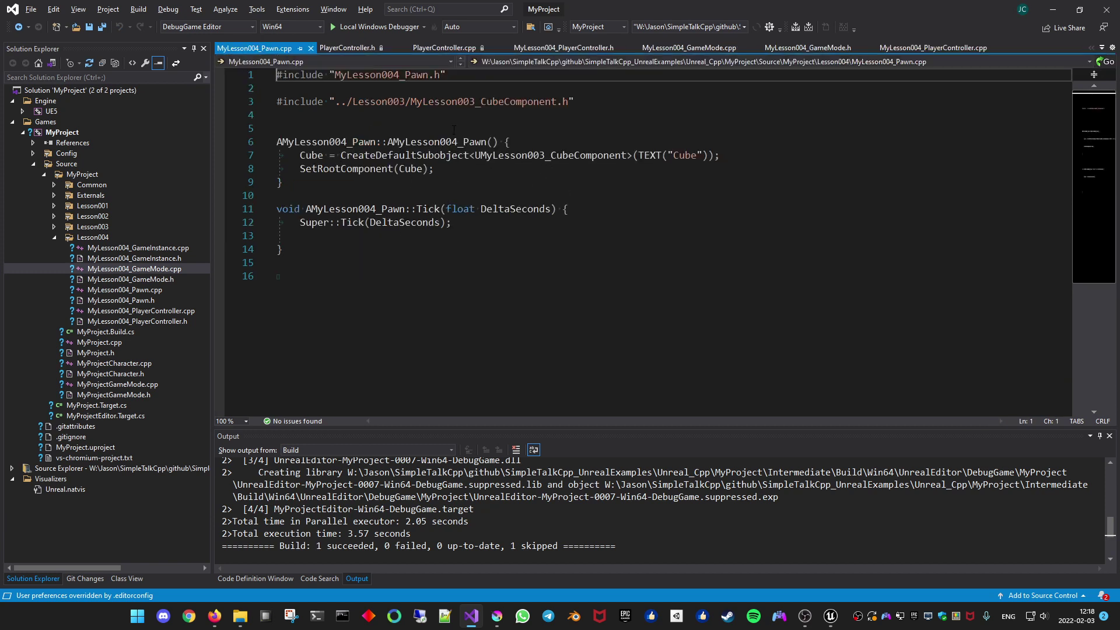
key(ctrl+k)
key(ctrl+o)
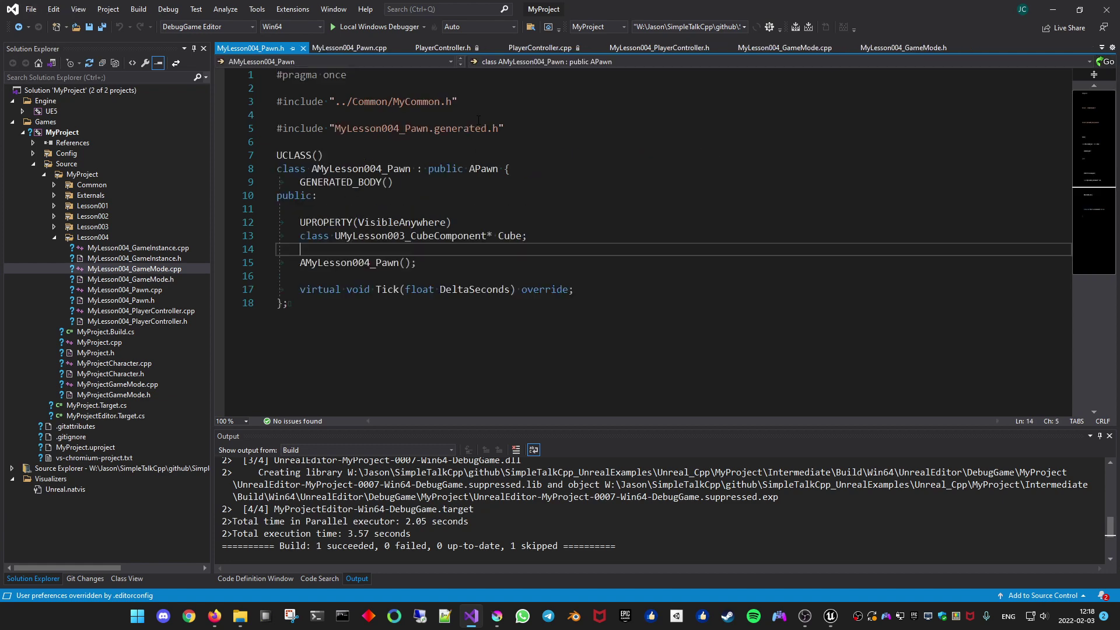
key(ctrl+s)
key(ctrl+shift+b)
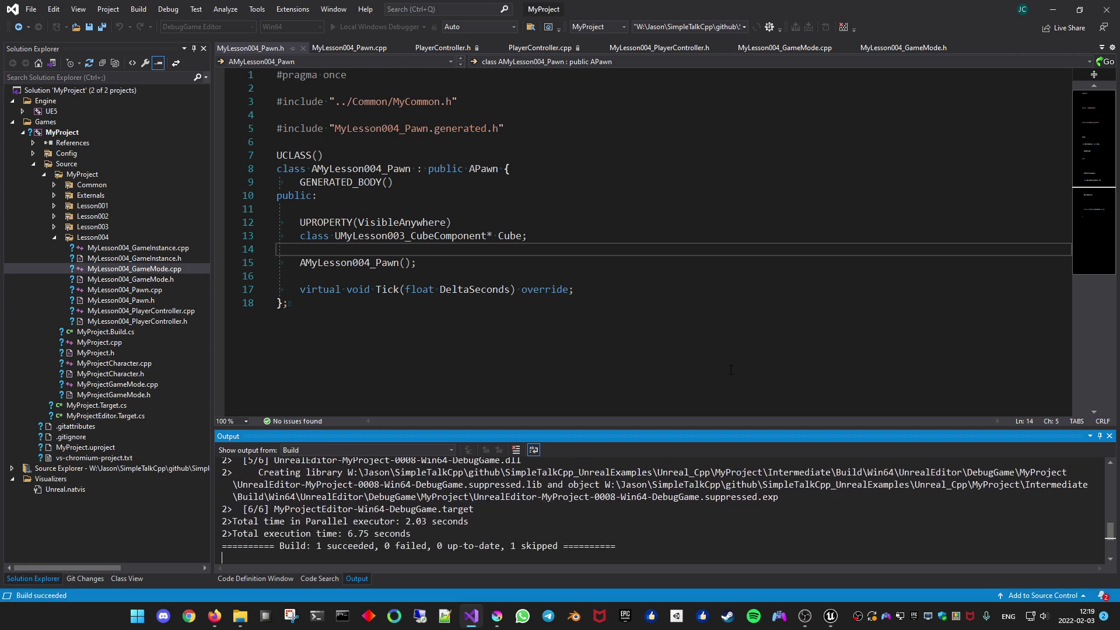
Play the level and inspect the spawned MyLesson004_Pawn cube's Details in the World Outliner.
click(829, 607)
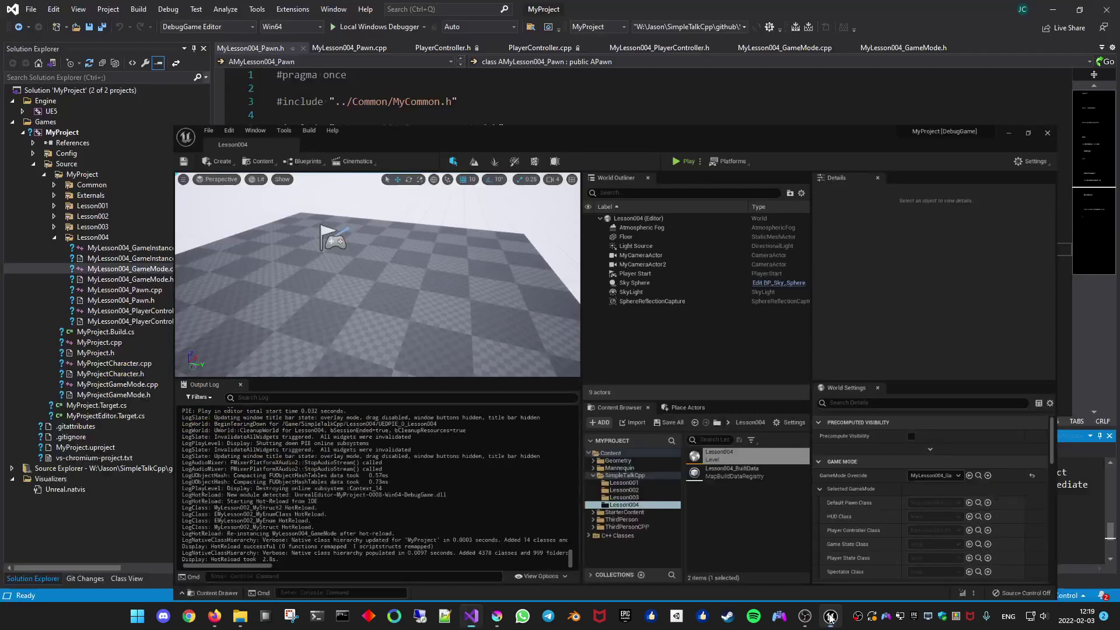
click(829, 617)
click(829, 617)
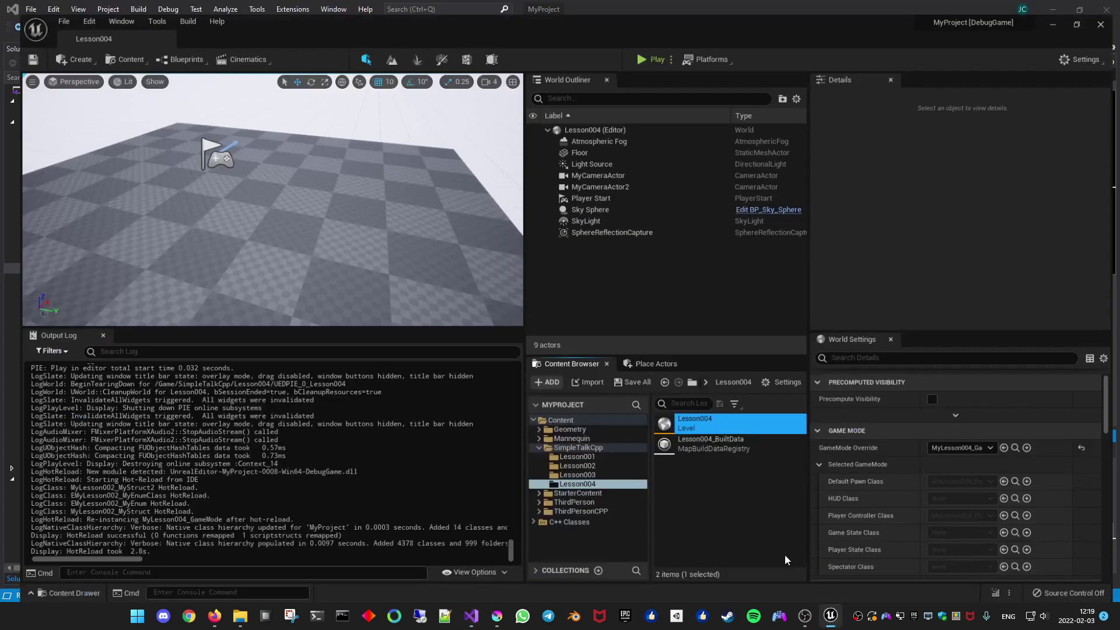
click(639, 49)
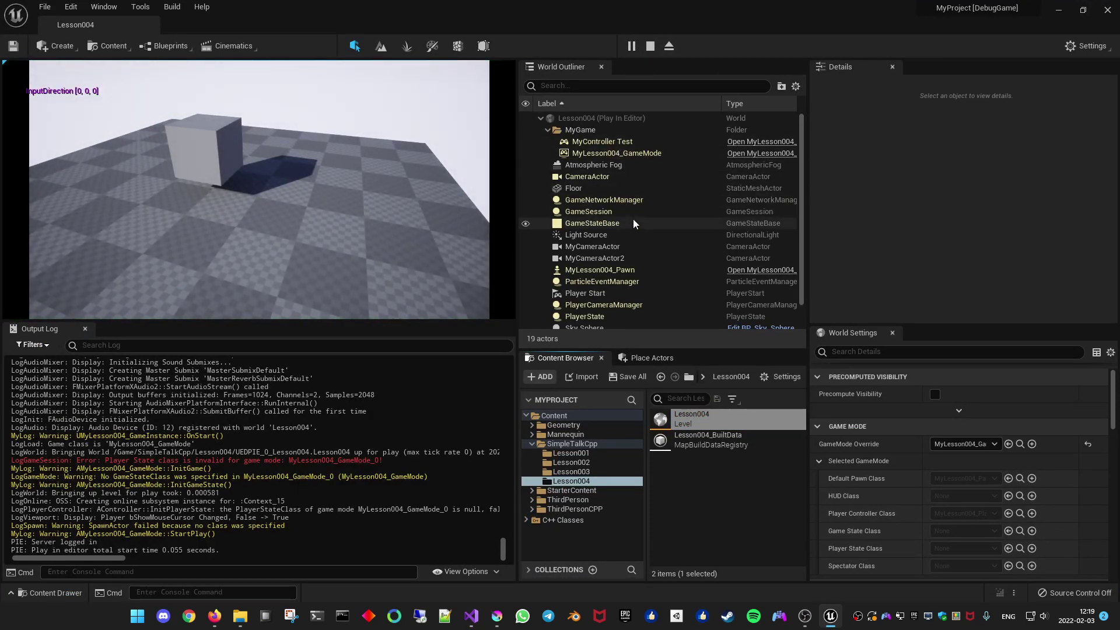
click(636, 270)
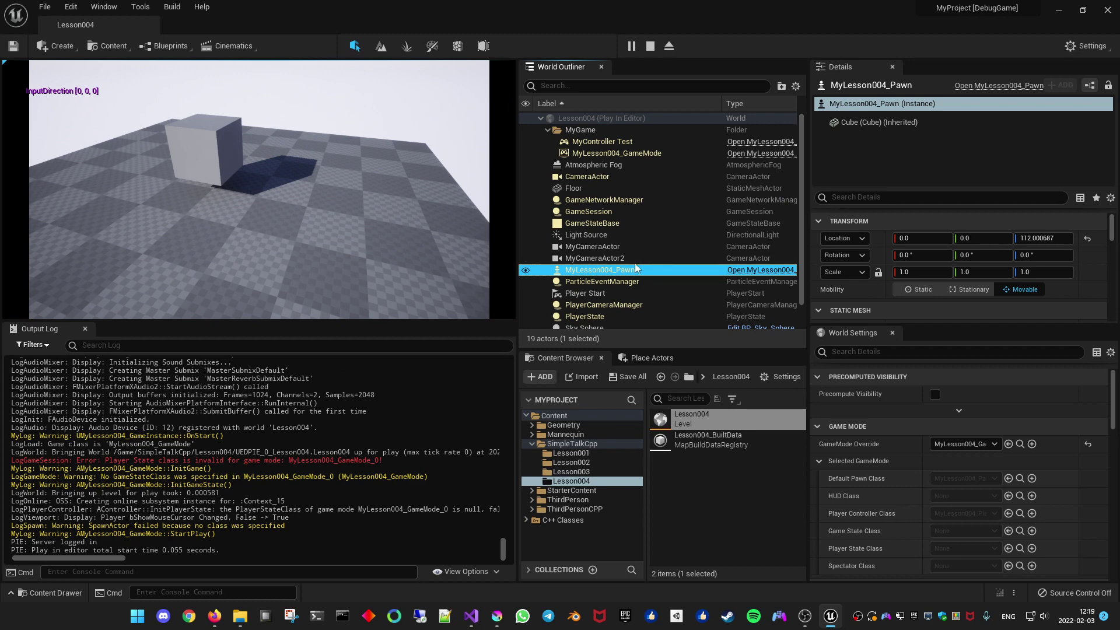
click(857, 124)
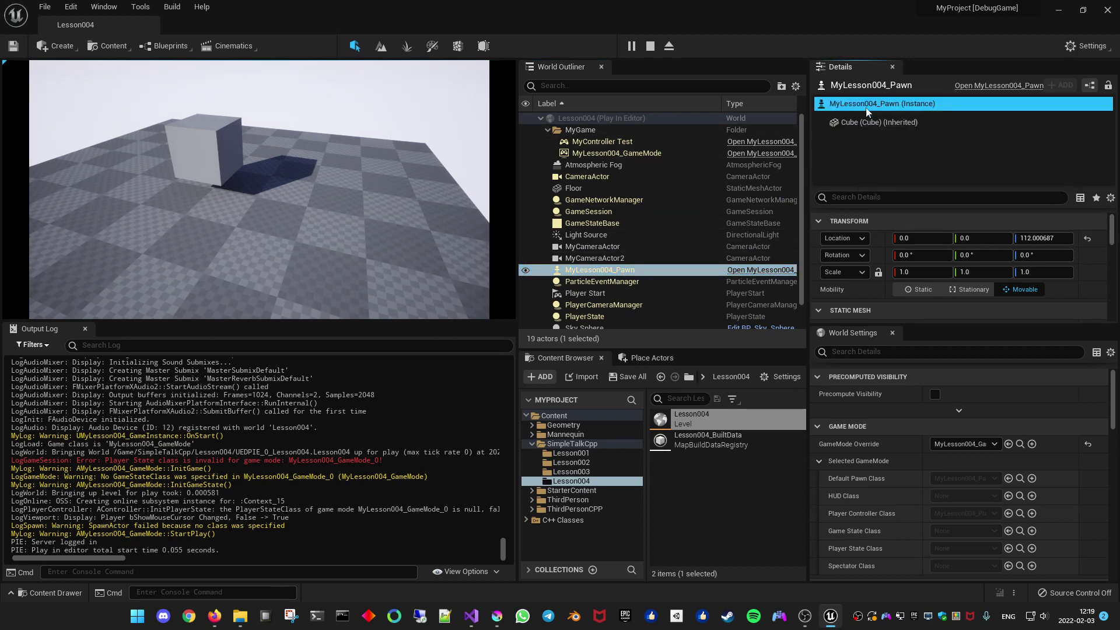
Stop the game and reopen MyLesson004_PlayerController.cpp in Visual Studio.
click(651, 50)
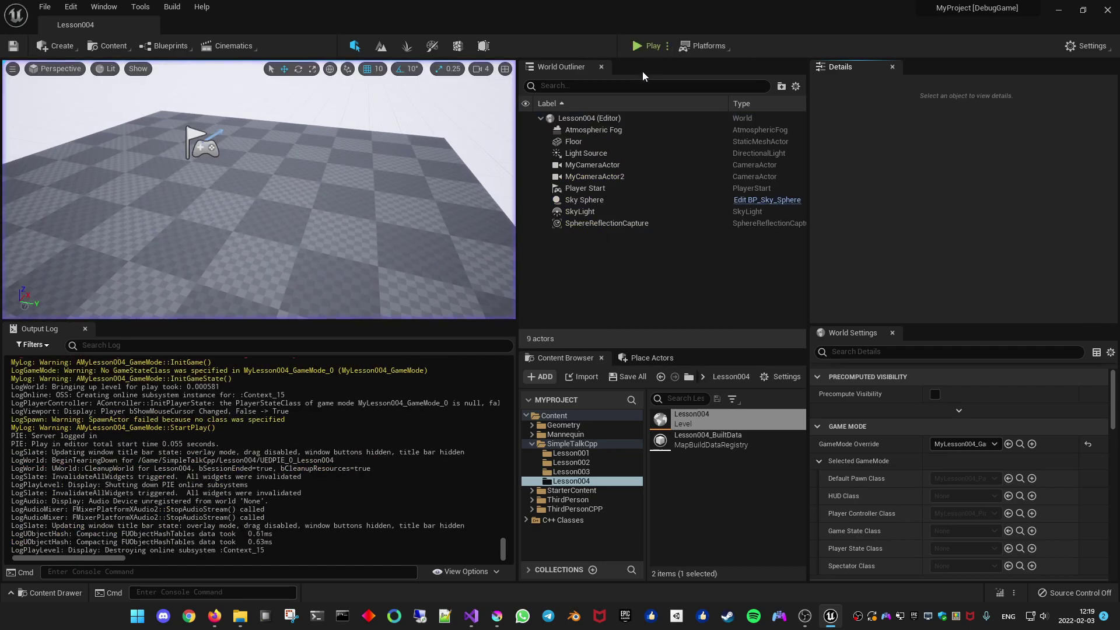
key(alt+Tab)
click(141, 311)
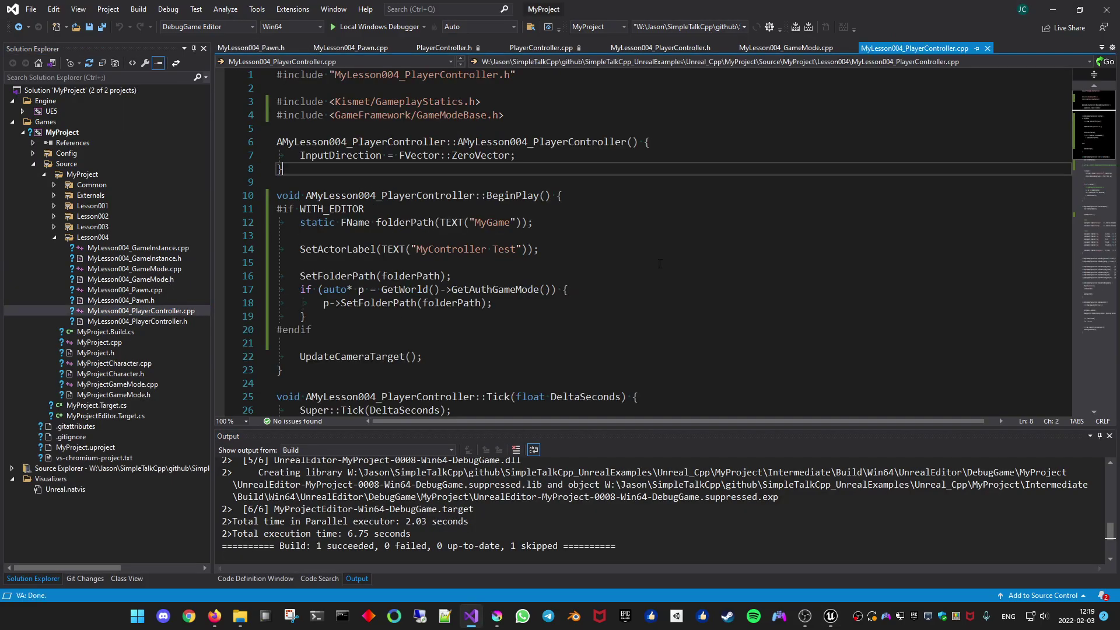
Inspect Tick's GetPawn check and the SetActorLocation update using InputDirection, then return to Unreal Editor.
scroll(1085, 146, down, 3)
scroll(1090, 160, up, 1)
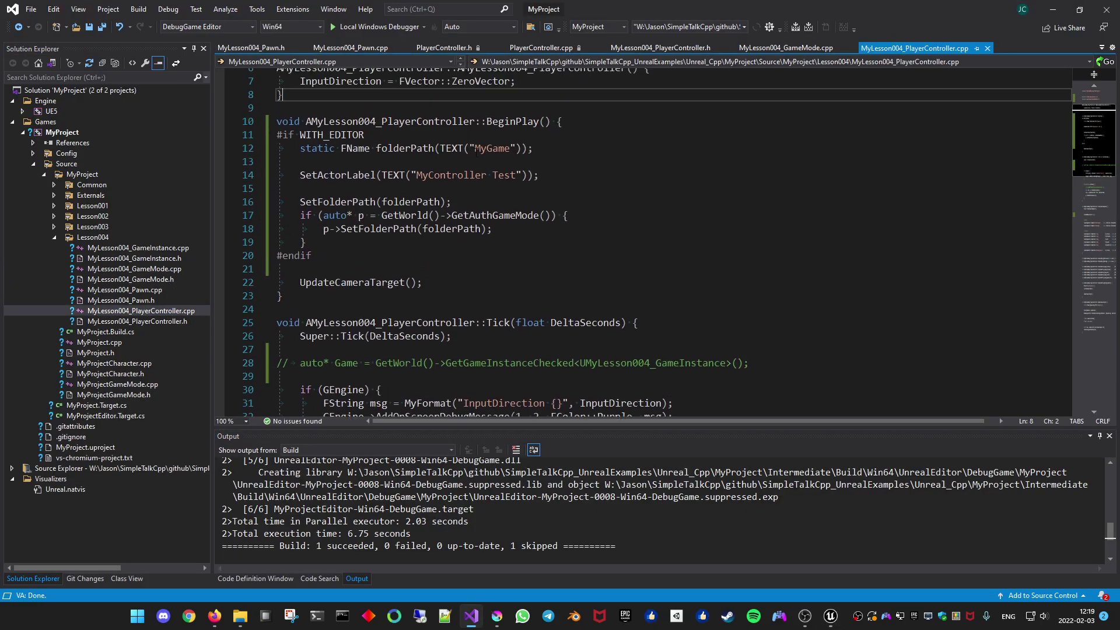
scroll(1008, 200, down, 5)
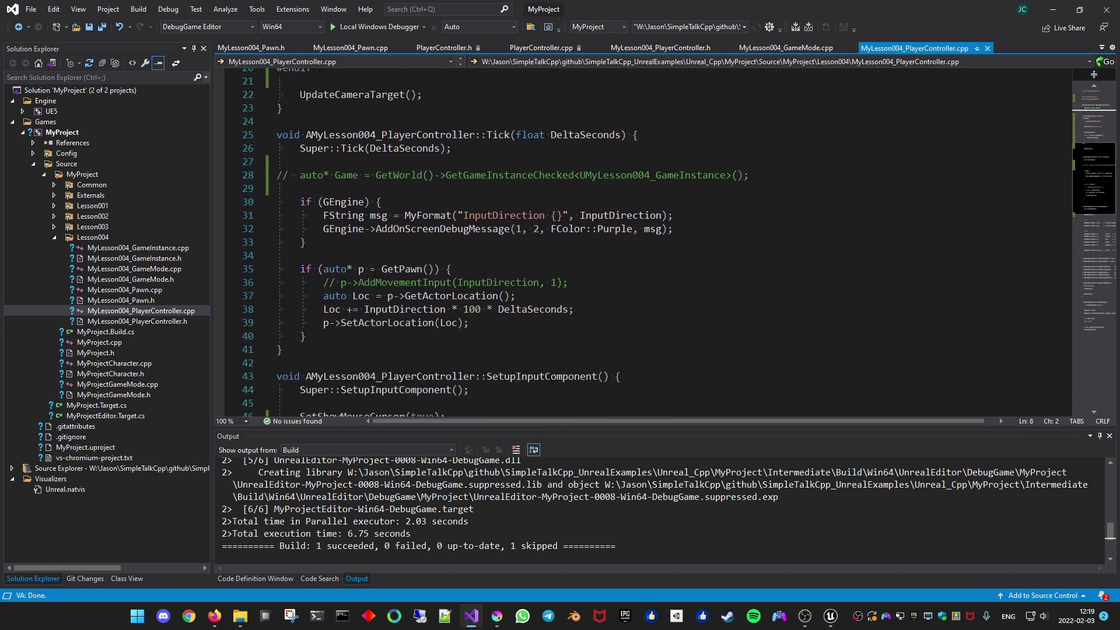
click(407, 269)
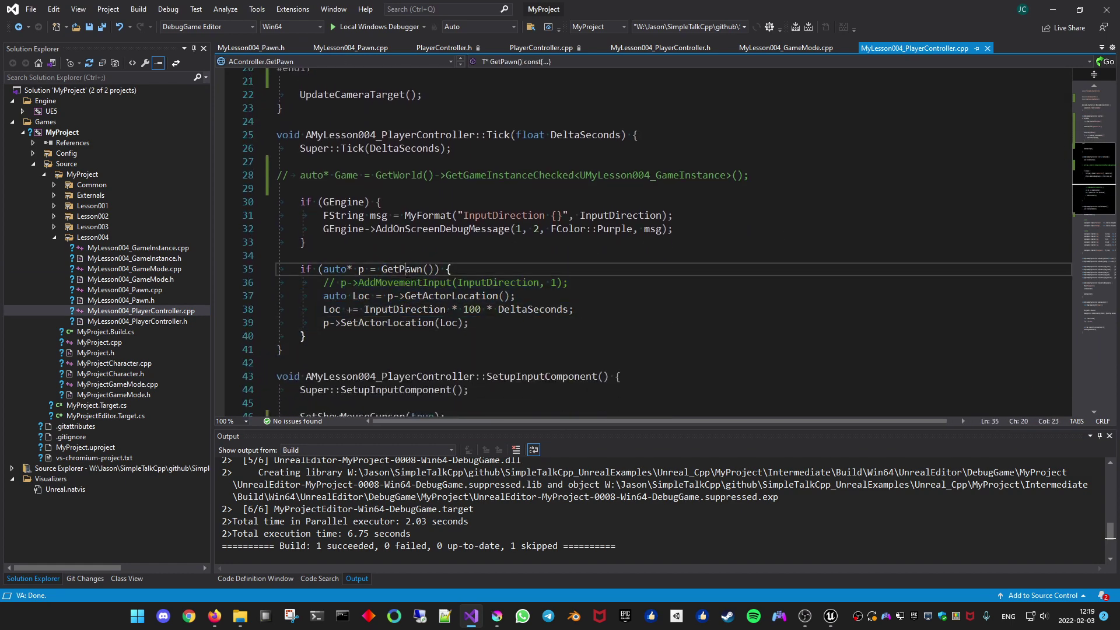
click(405, 323)
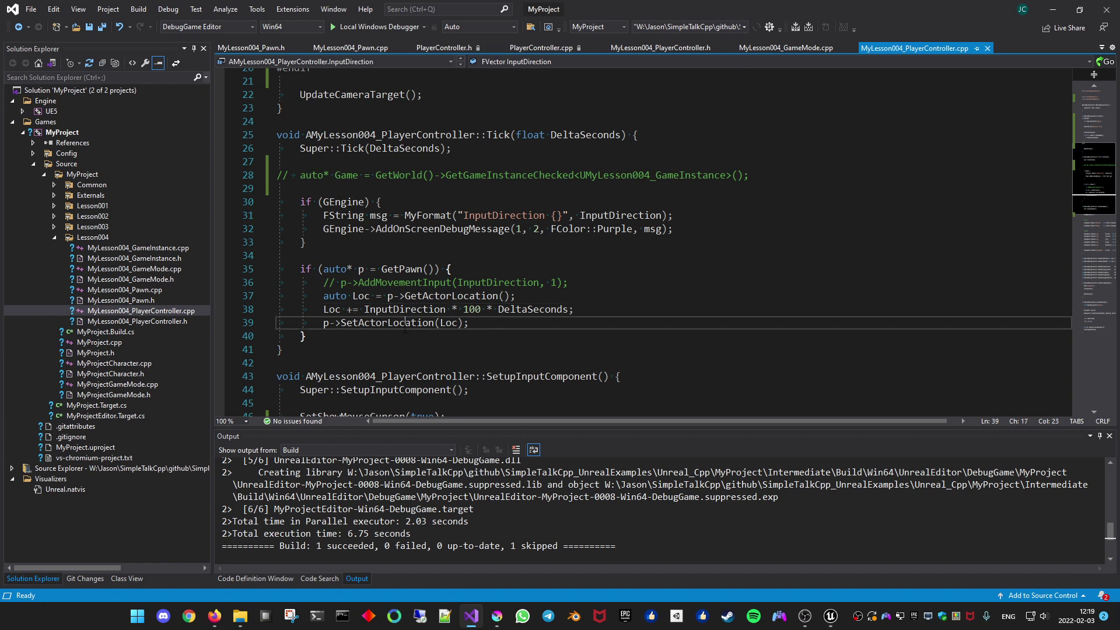
drag(405, 309, 445, 309)
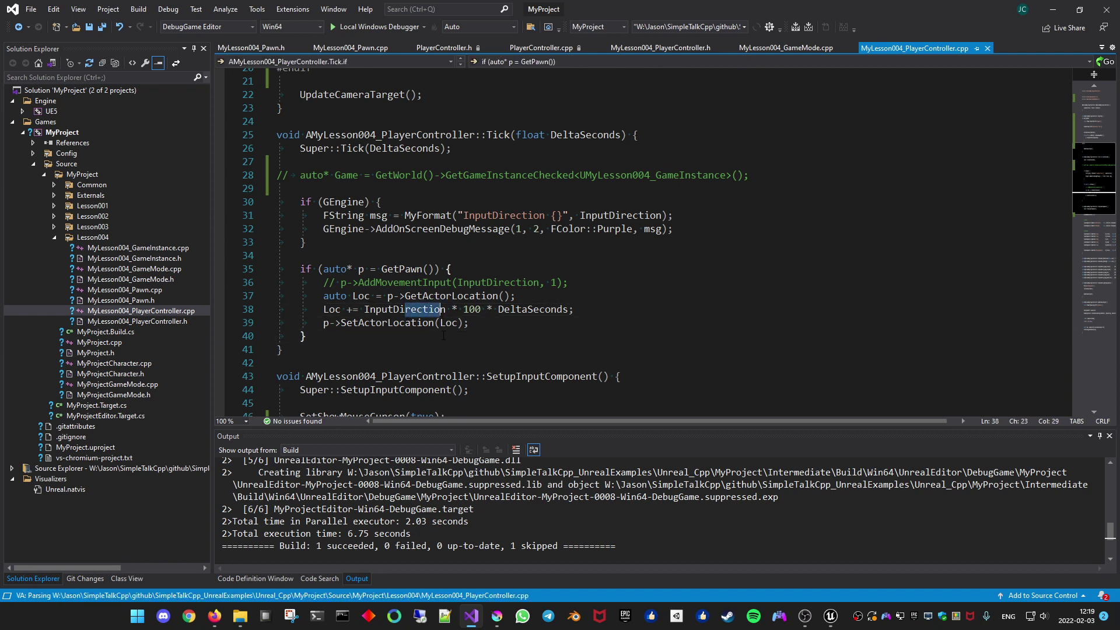
click(443, 336)
key(alt+Tab)
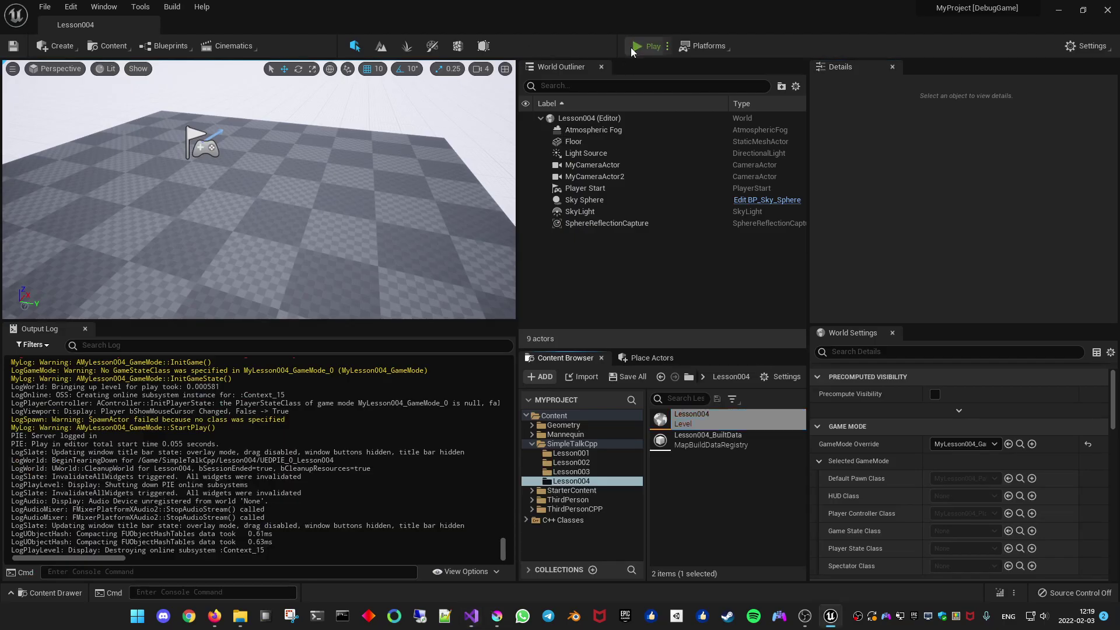
Play and move the cube with A and S, watching InputDirection reach [1, 1, 0], then return to code.
click(631, 47)
key(a)
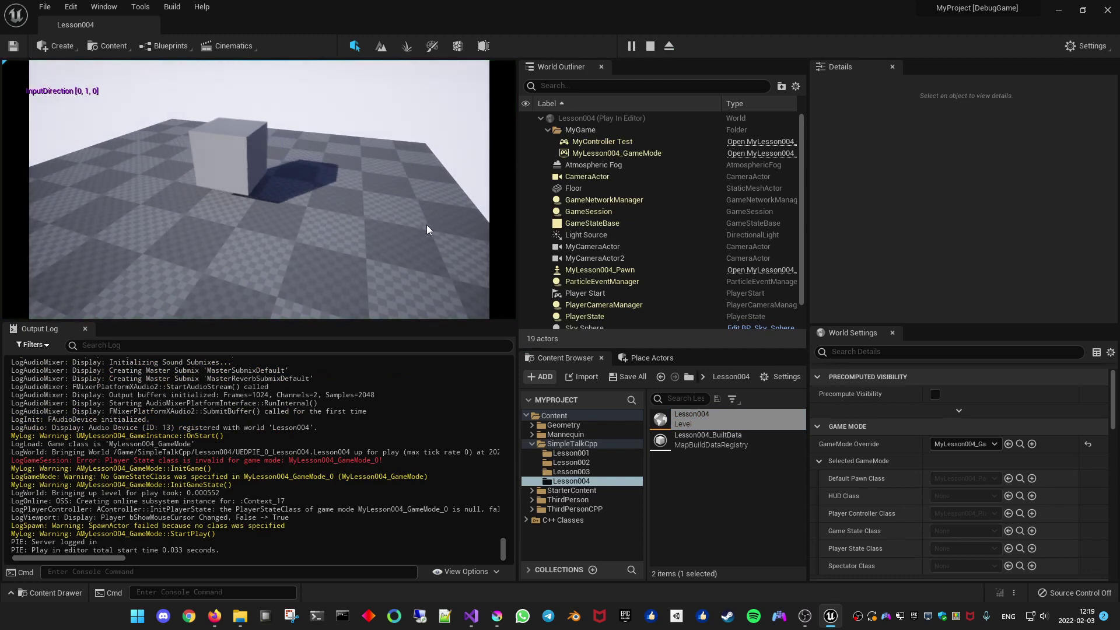
key(s)
click(651, 46)
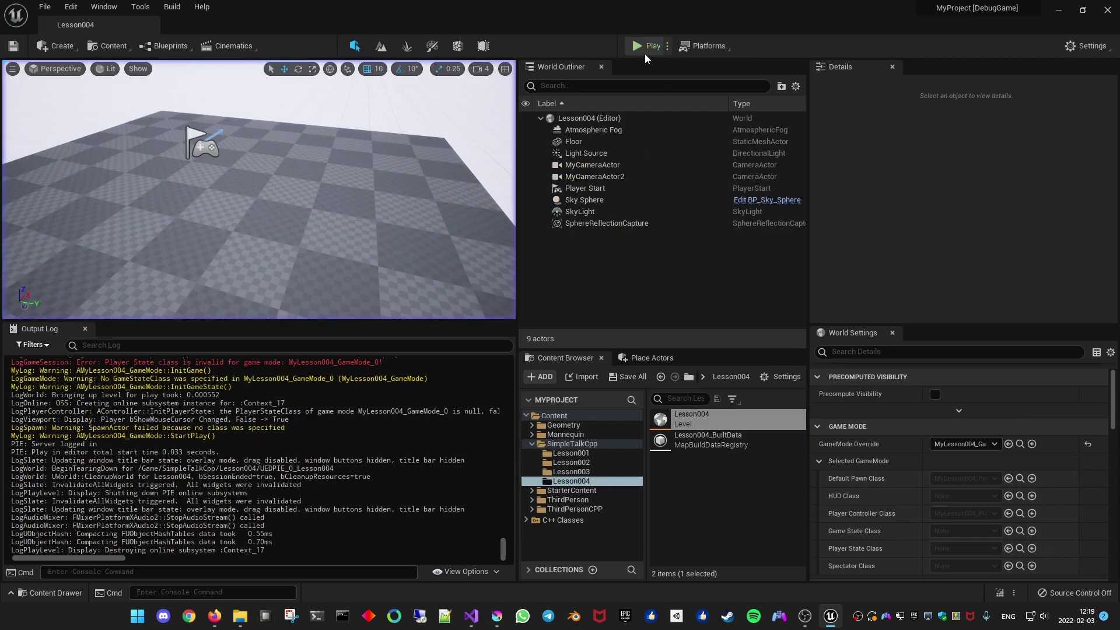
key(alt+Tab)
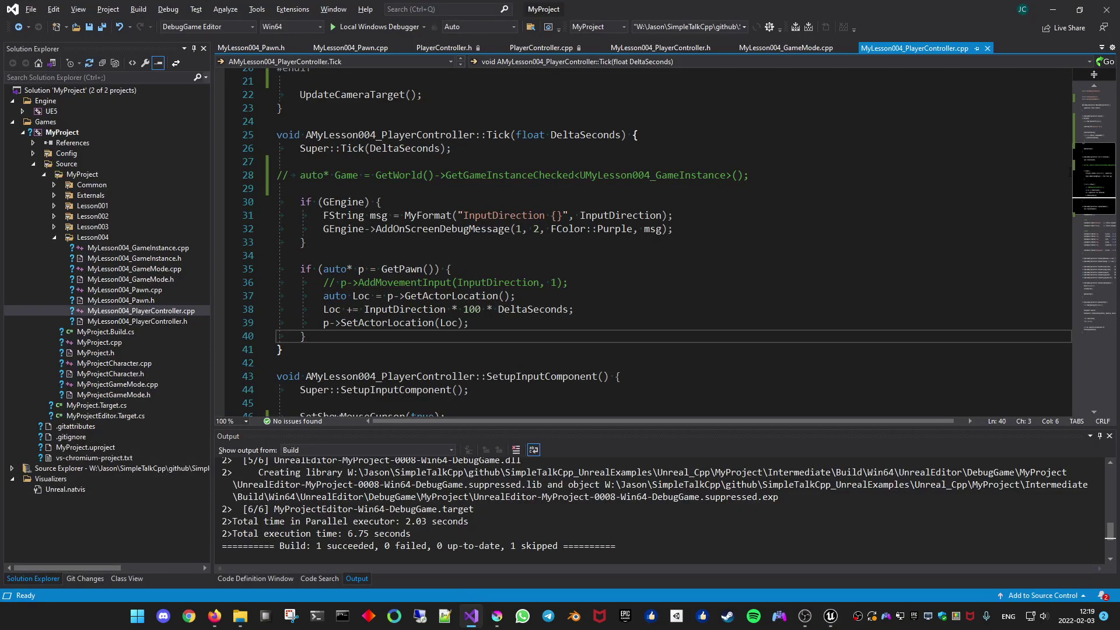
Comment out the UpdateCameraTarget() call on line 22 of BeginPlay and save.
scroll(922, 175, up, 4)
click(287, 257)
text(//)
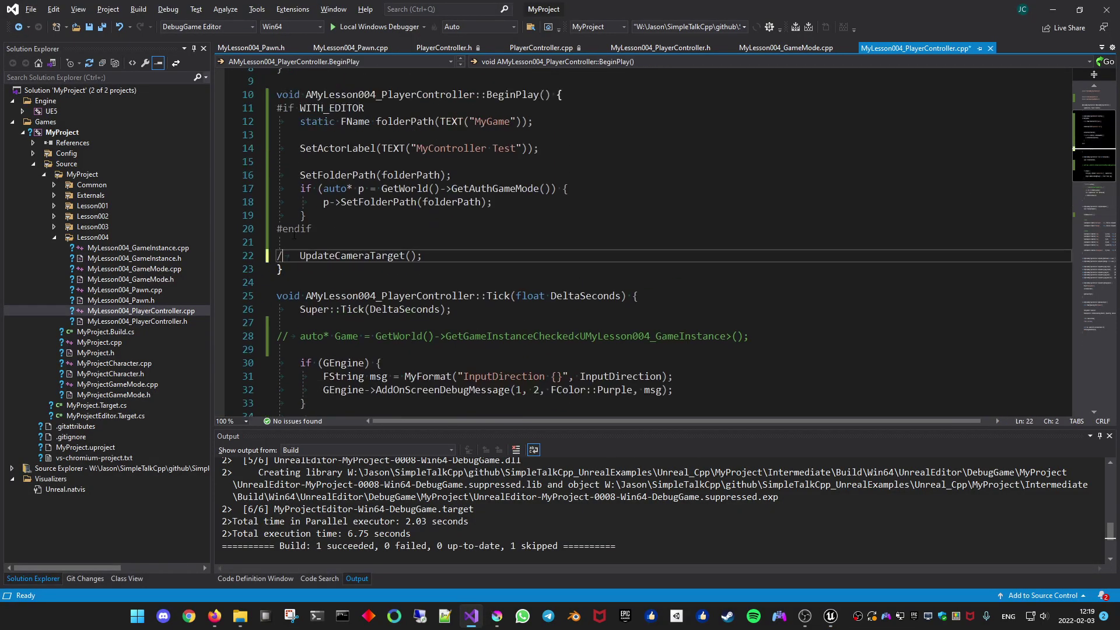
key(ctrl+s)
Rebuild the project, then start playing the hot-reloaded level in Unreal Editor.
key(alt+Tab)
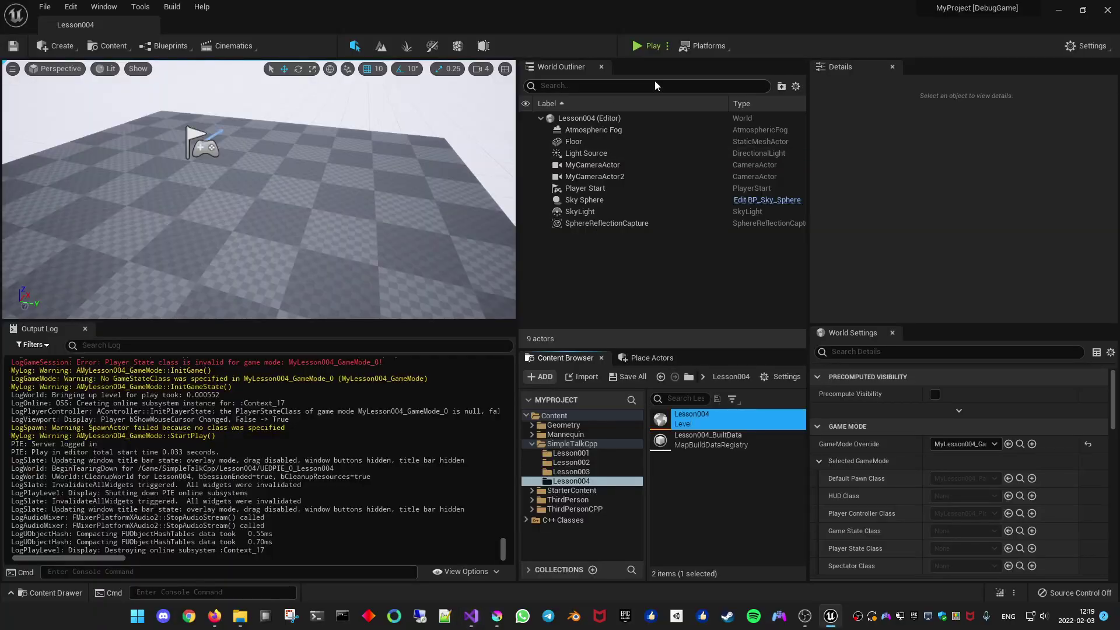
key(alt+Tab)
key(ctrl+shift+b)
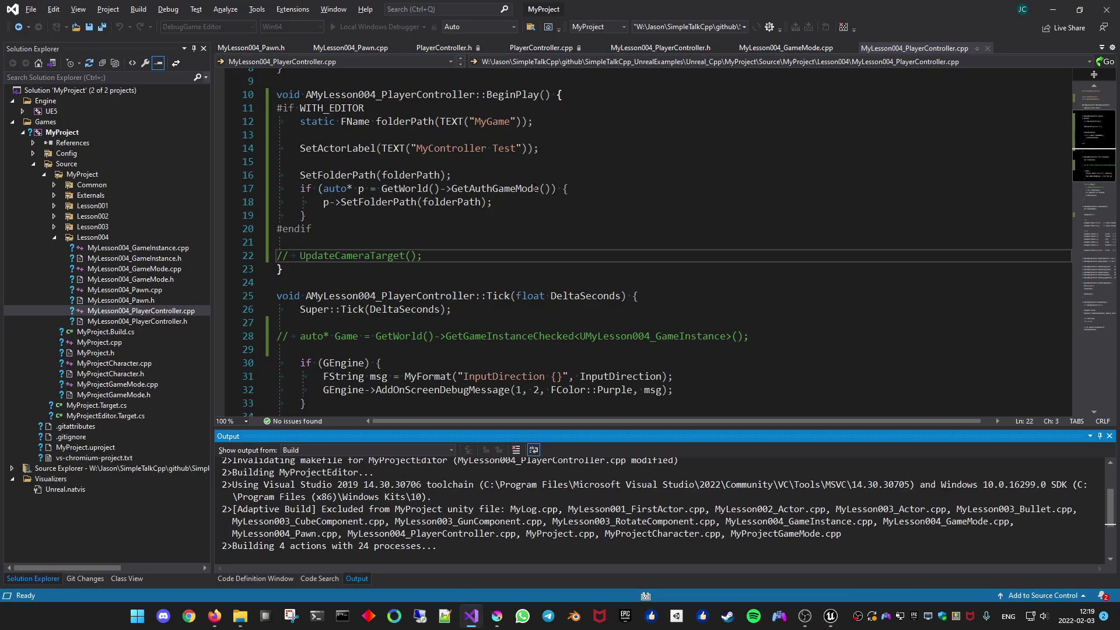
key(alt+Tab)
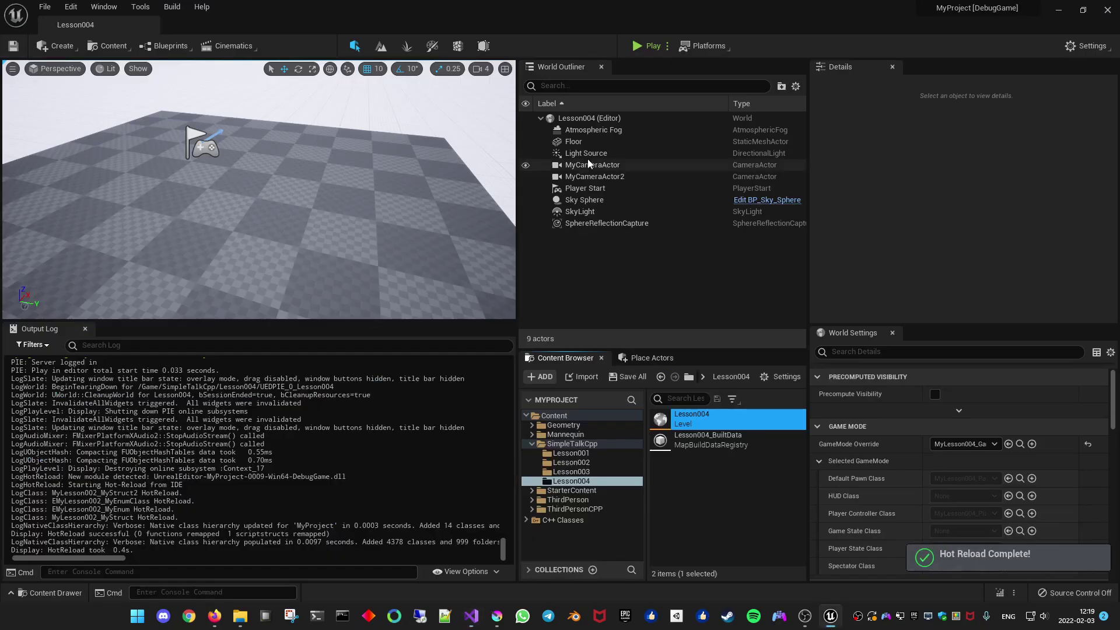
click(638, 47)
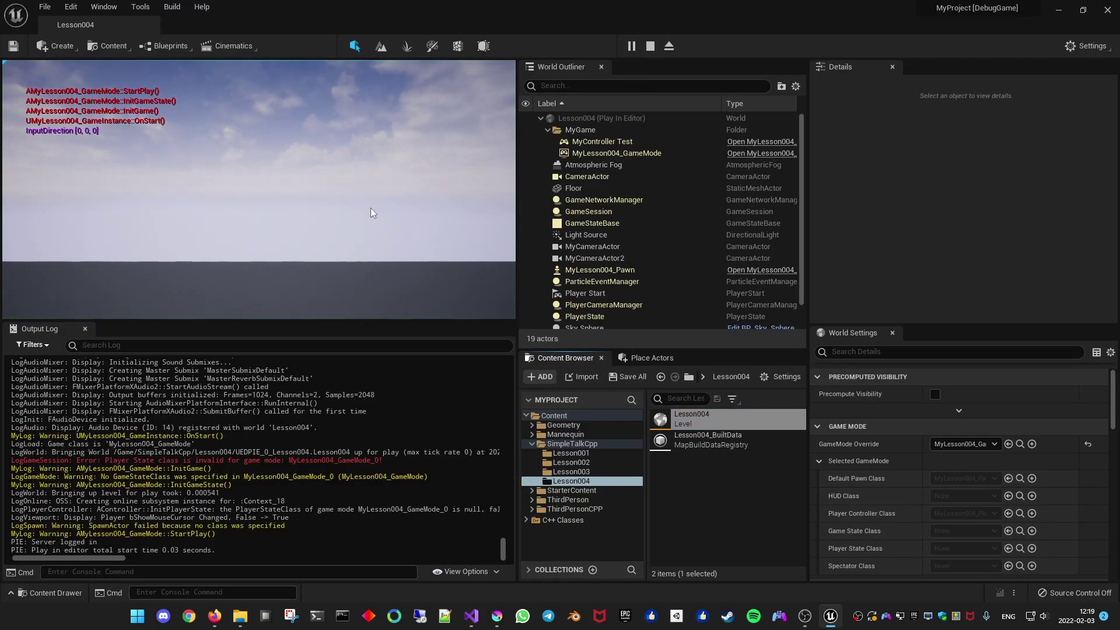
Test W and D movement, then eject from the player and turn the view to the cube and floor.
key(w)
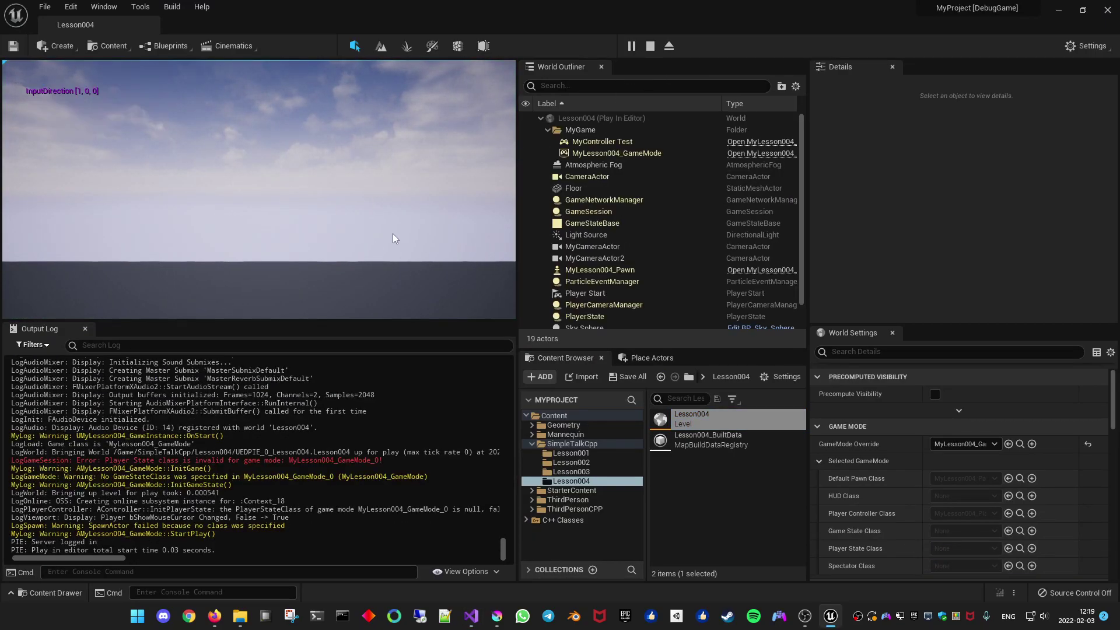
key(d)
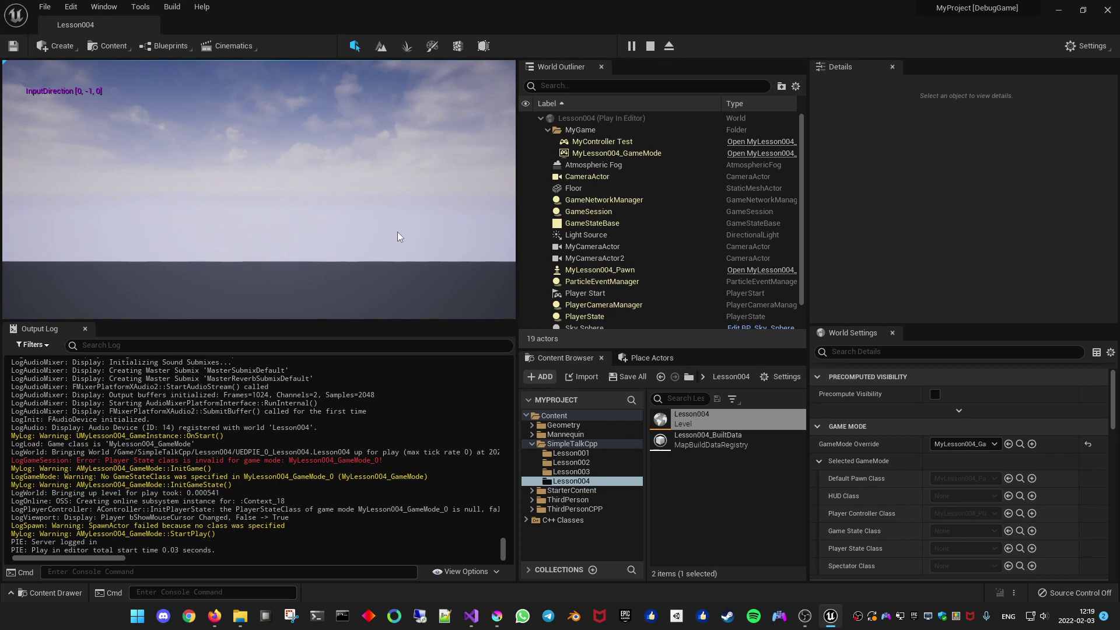
click(669, 46)
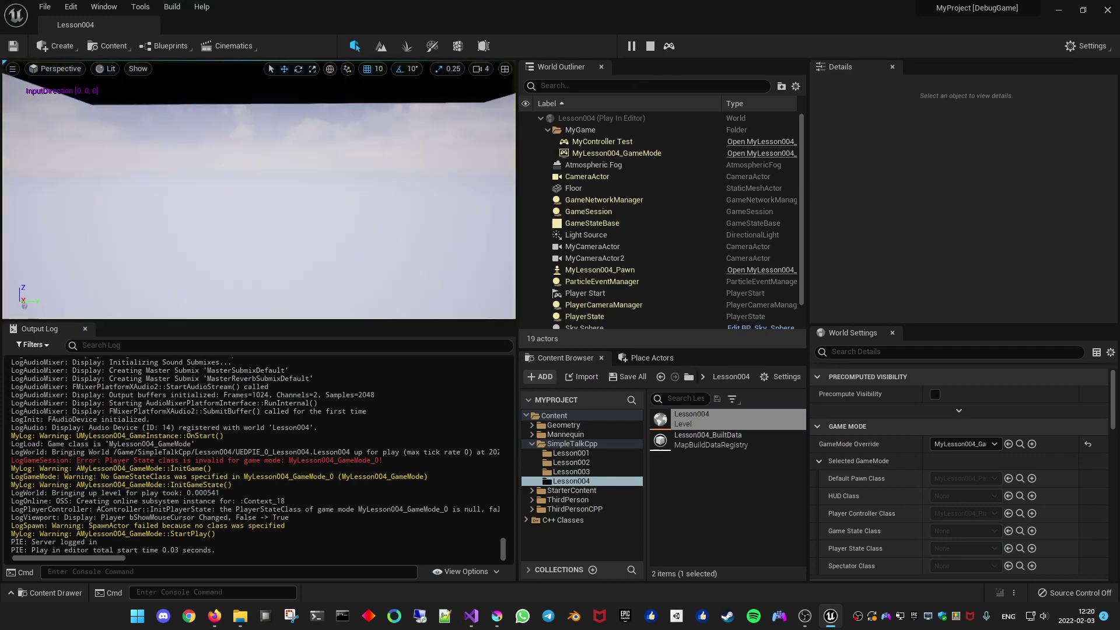
right_drag(328, 224, 266, 222)
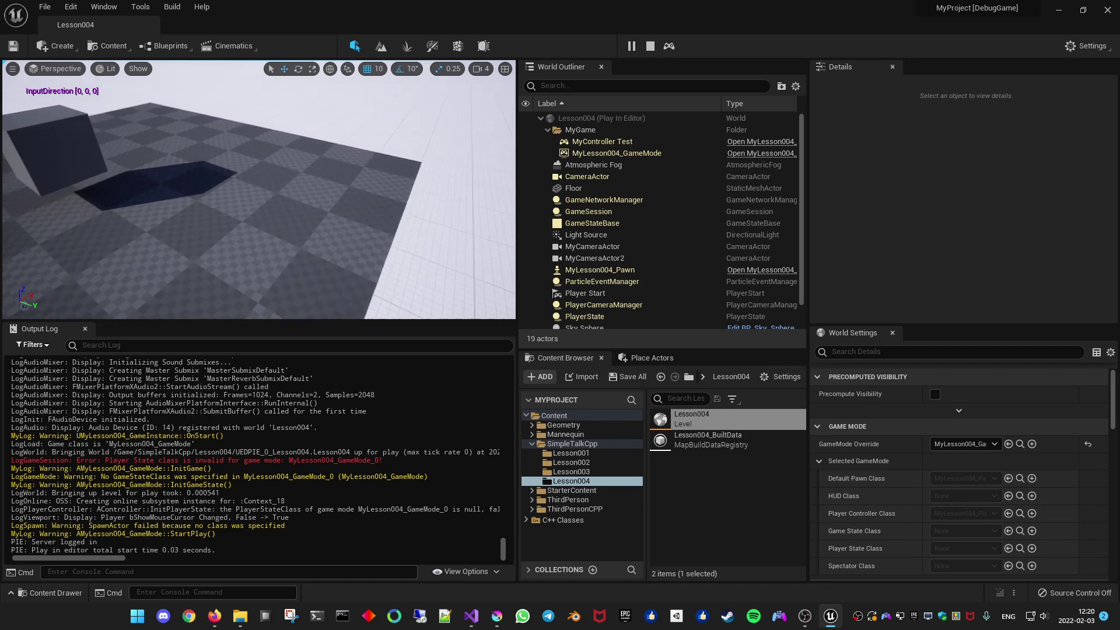
Inspect the CameraActor at the origin and other Outliner actors, then stop and return to Visual Studio.
double_click(587, 176)
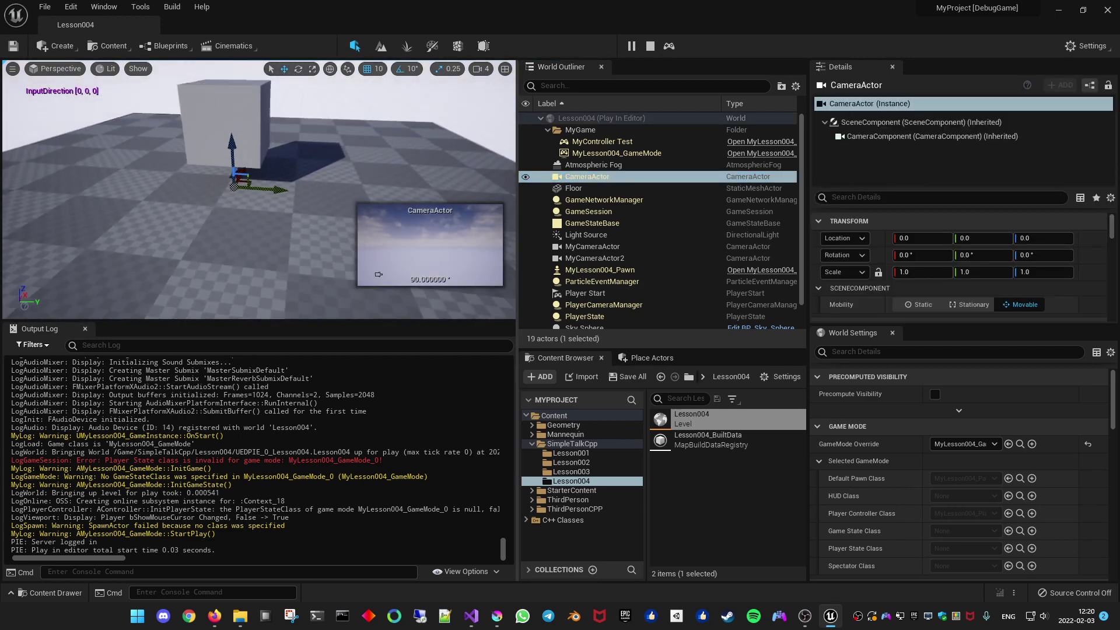
click(612, 144)
click(615, 155)
click(603, 141)
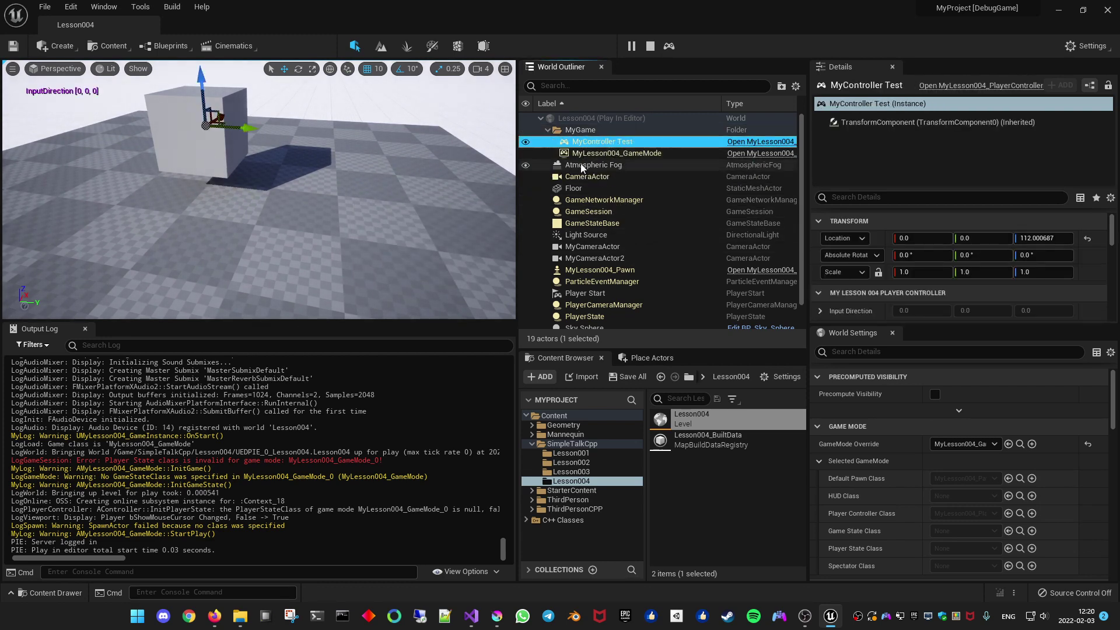
double_click(603, 176)
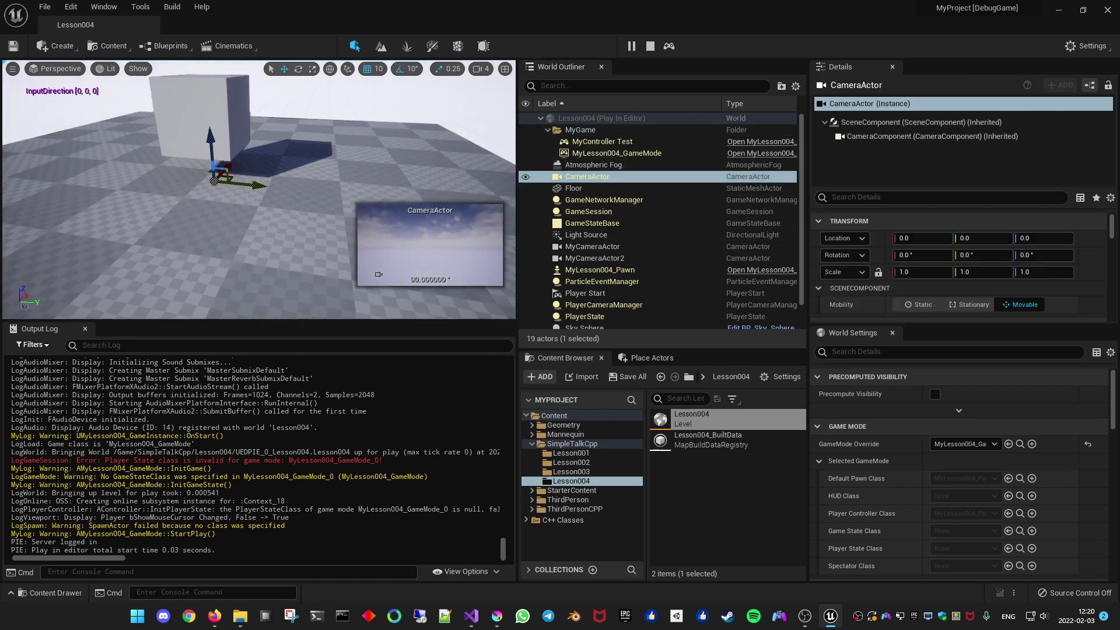
right_drag(378, 274, 379, 274)
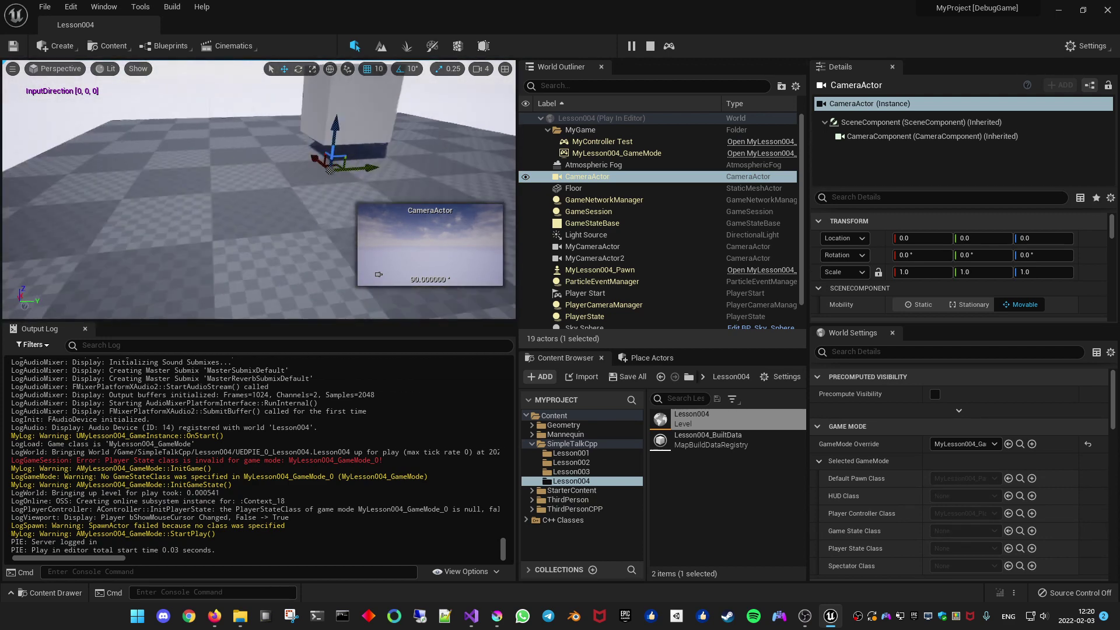
right_drag(383, 185, 382, 185)
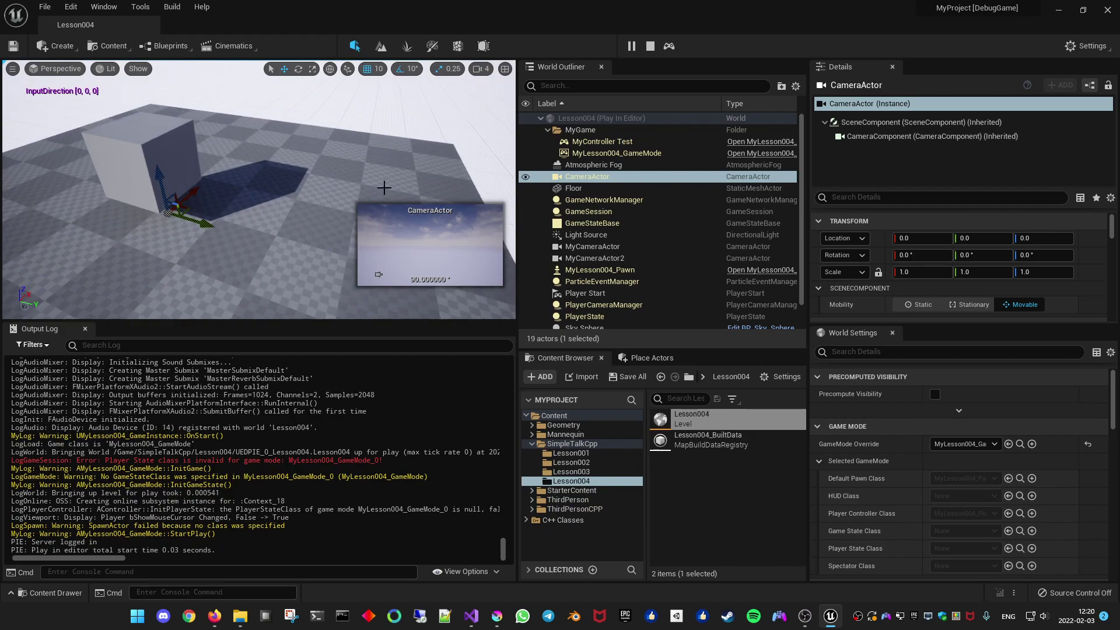
click(650, 47)
key(alt+Tab)
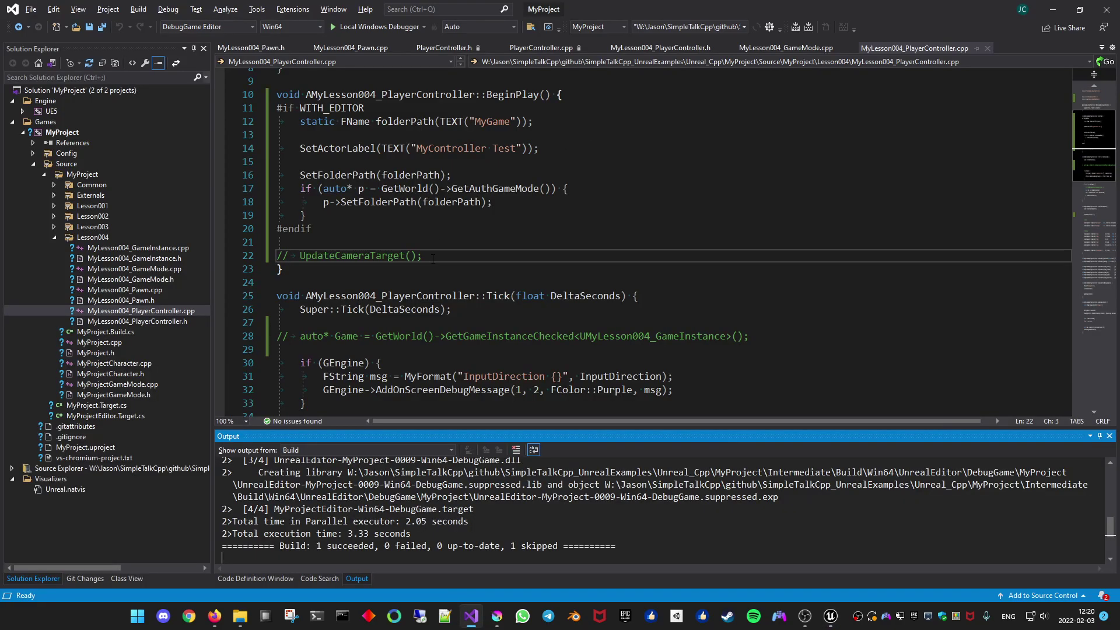
Add SetViewTargetWithBlend(GetPawn()); below the commented UpdateCameraTarget() in BeginPlay, then save and build.
click(456, 255)
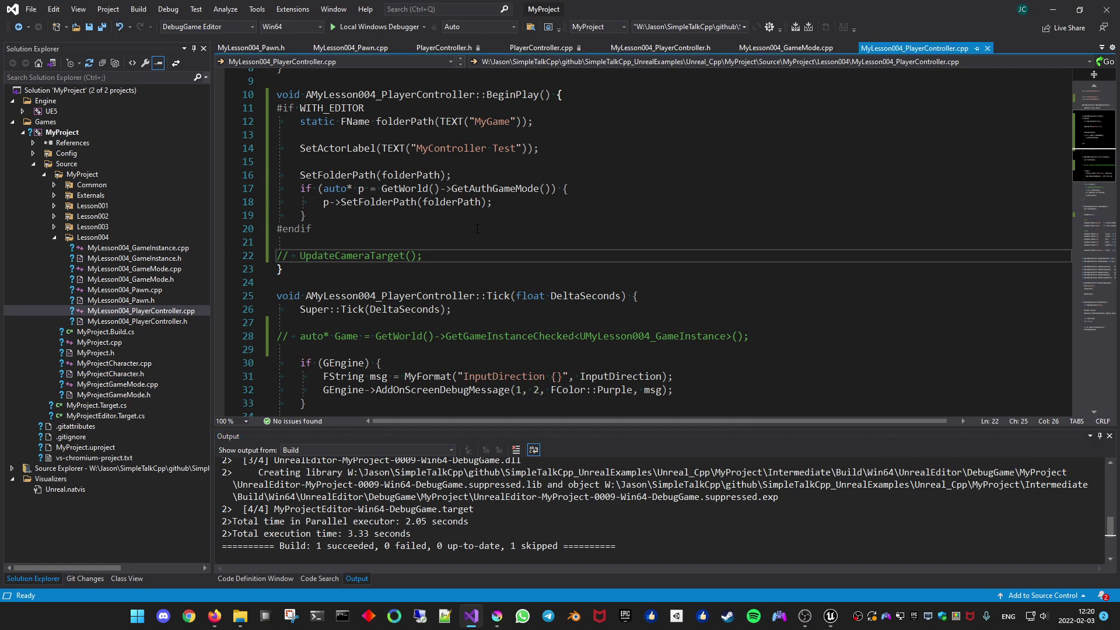
key(Return)
key(Return)
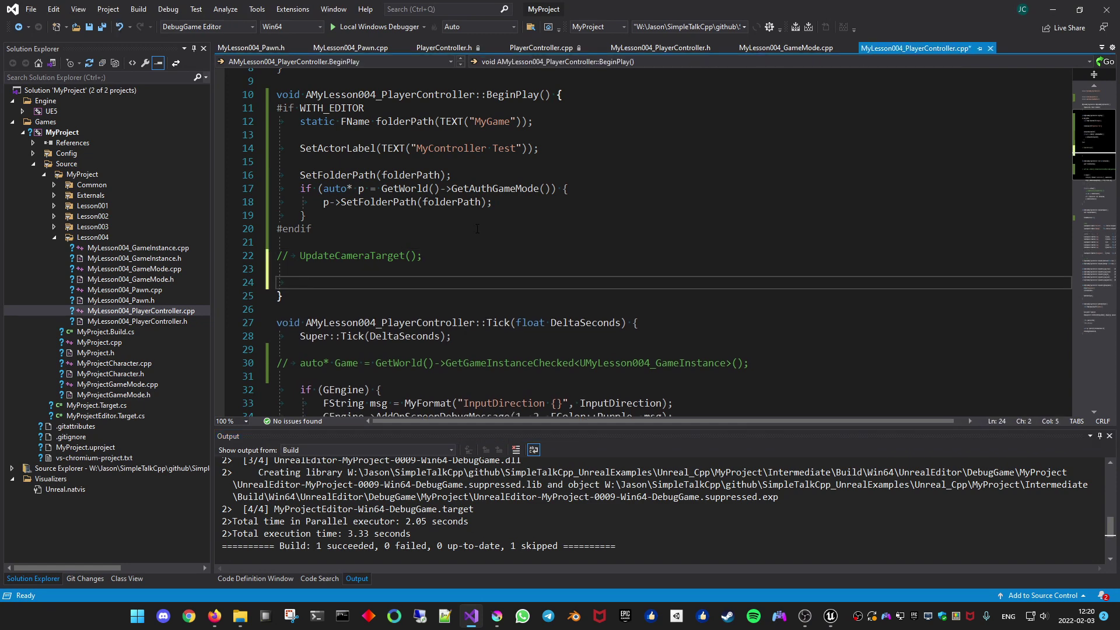
text(SetVie)
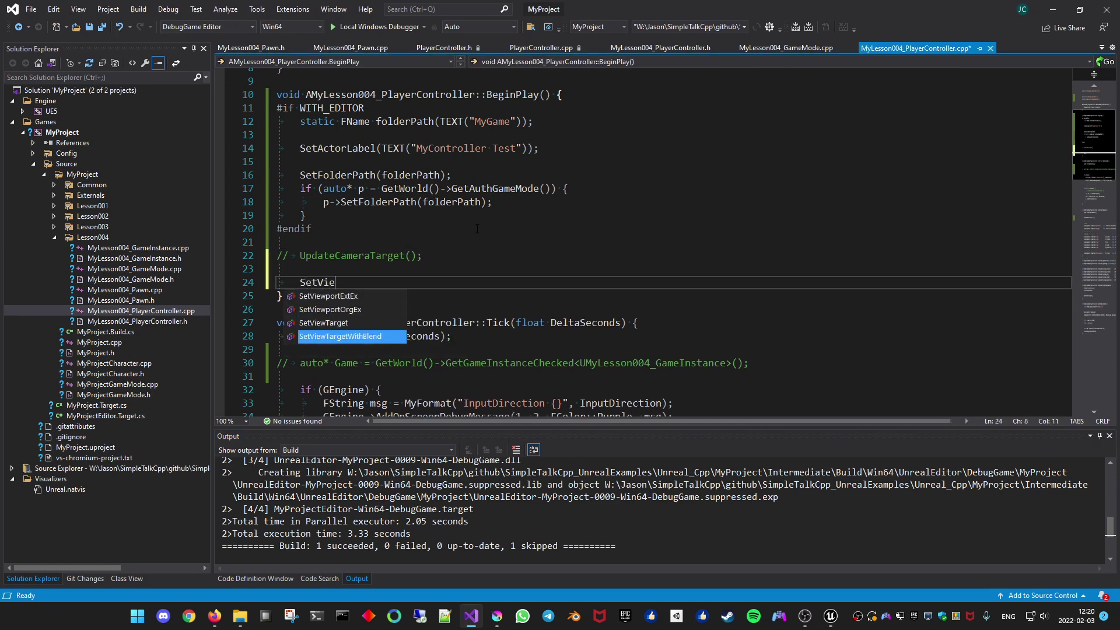
text(()
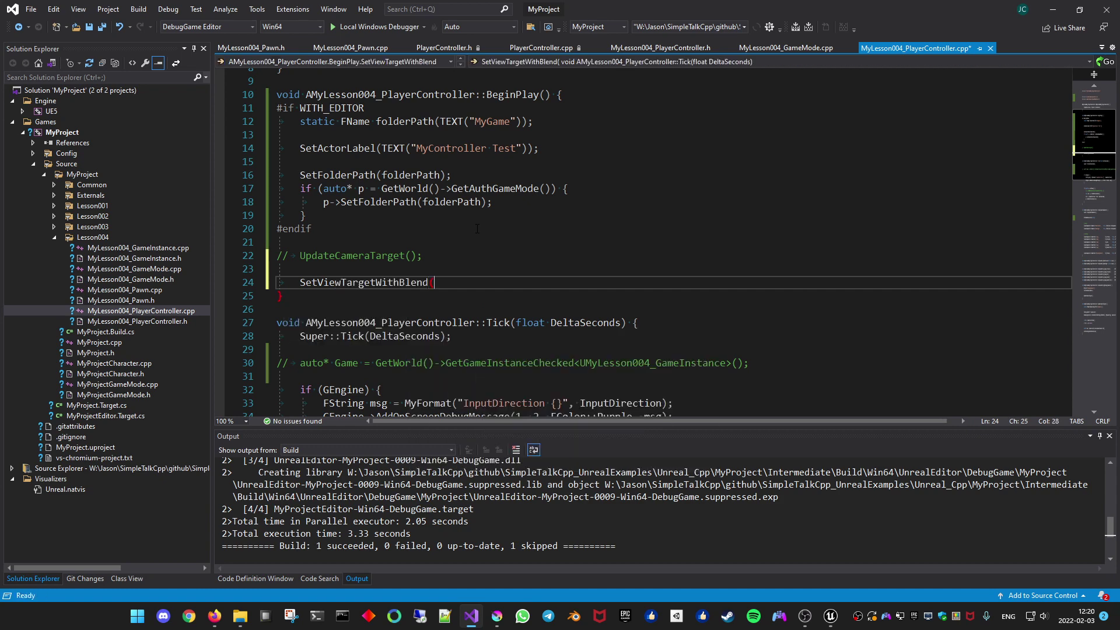
text(etP)
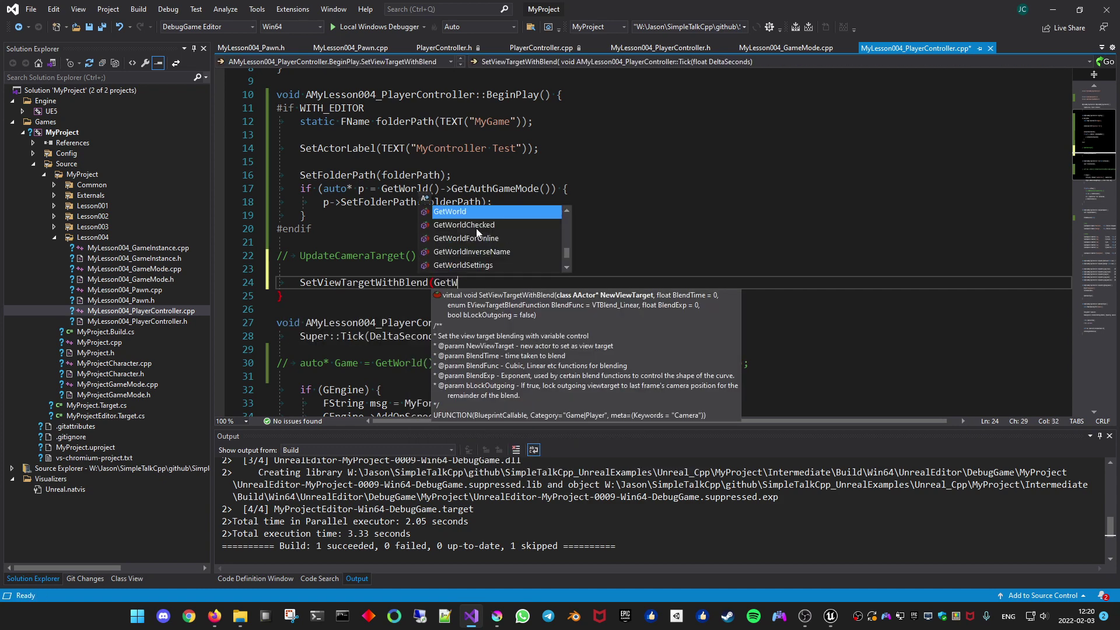
text(aw())
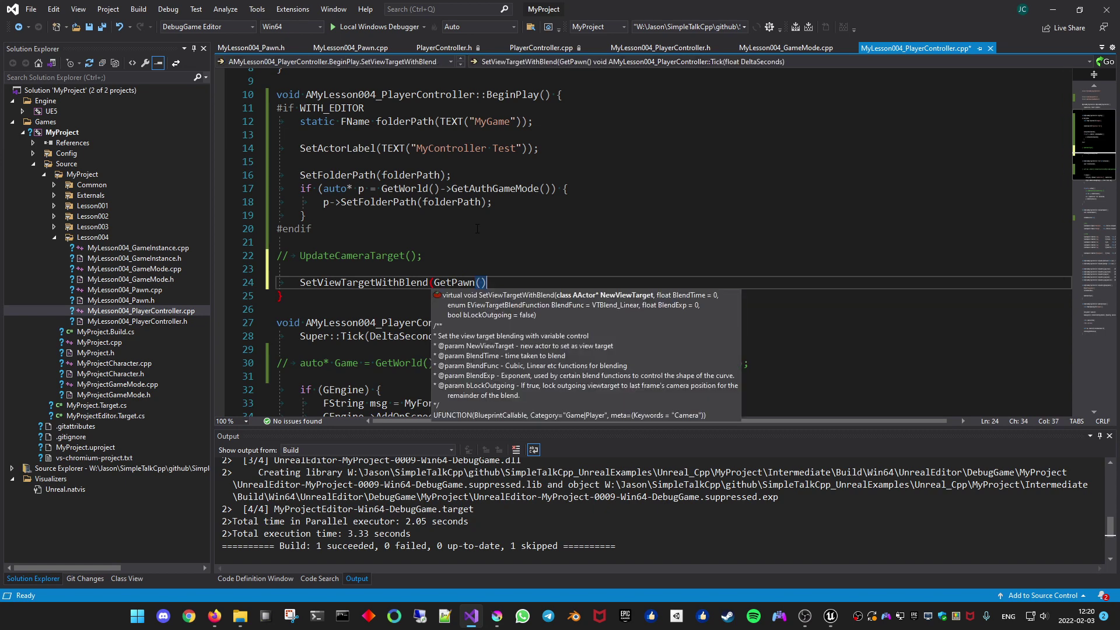
text();)
key(ctrl+shift+b)
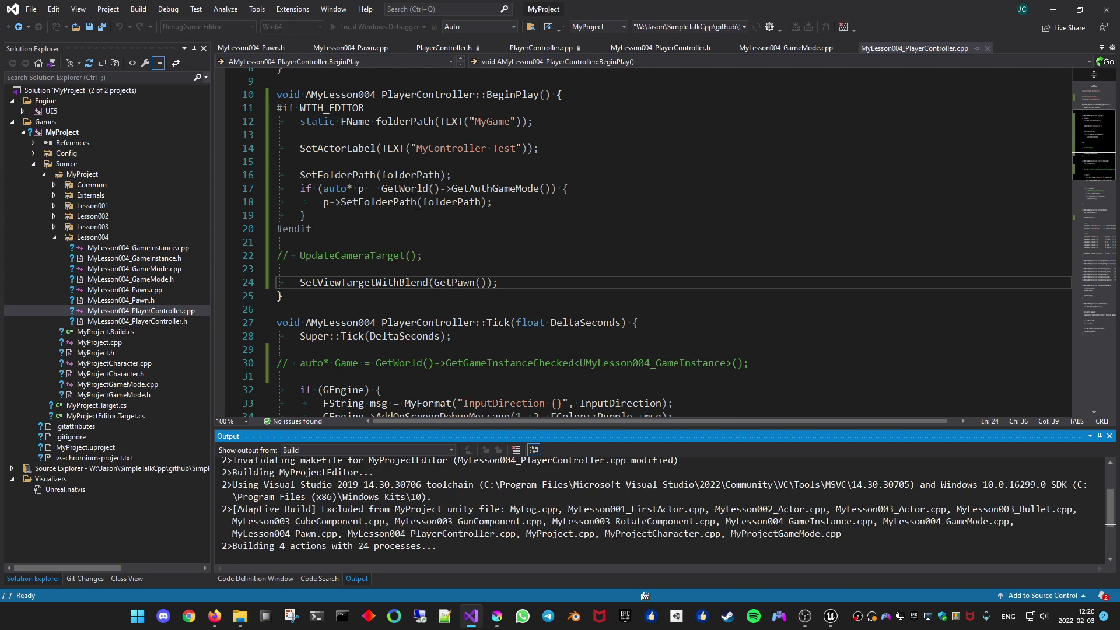
key(alt+Tab)
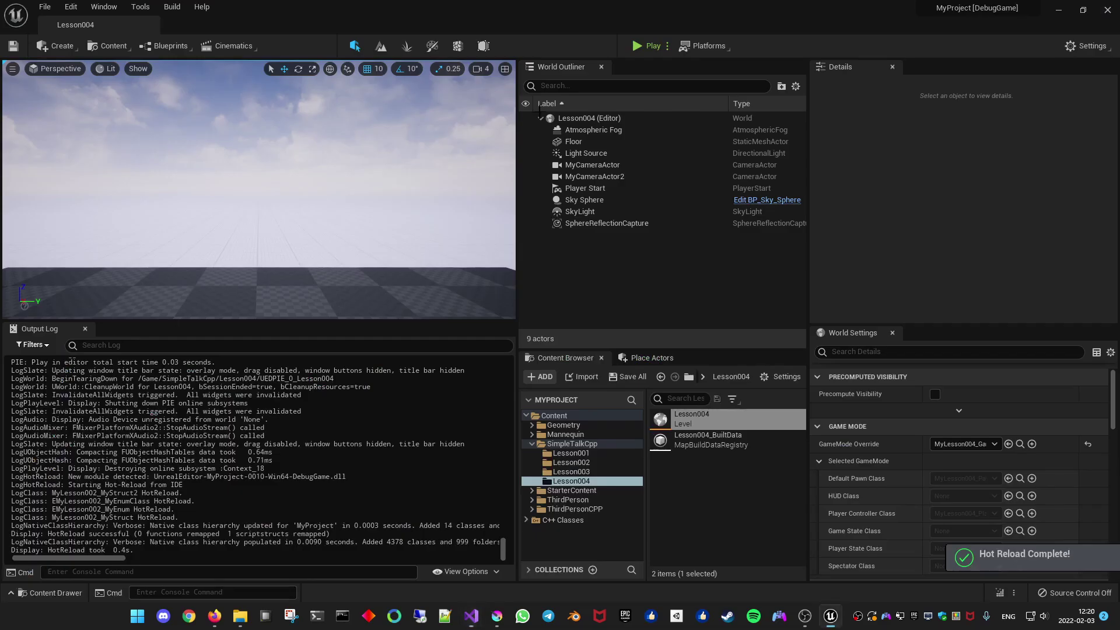
click(636, 48)
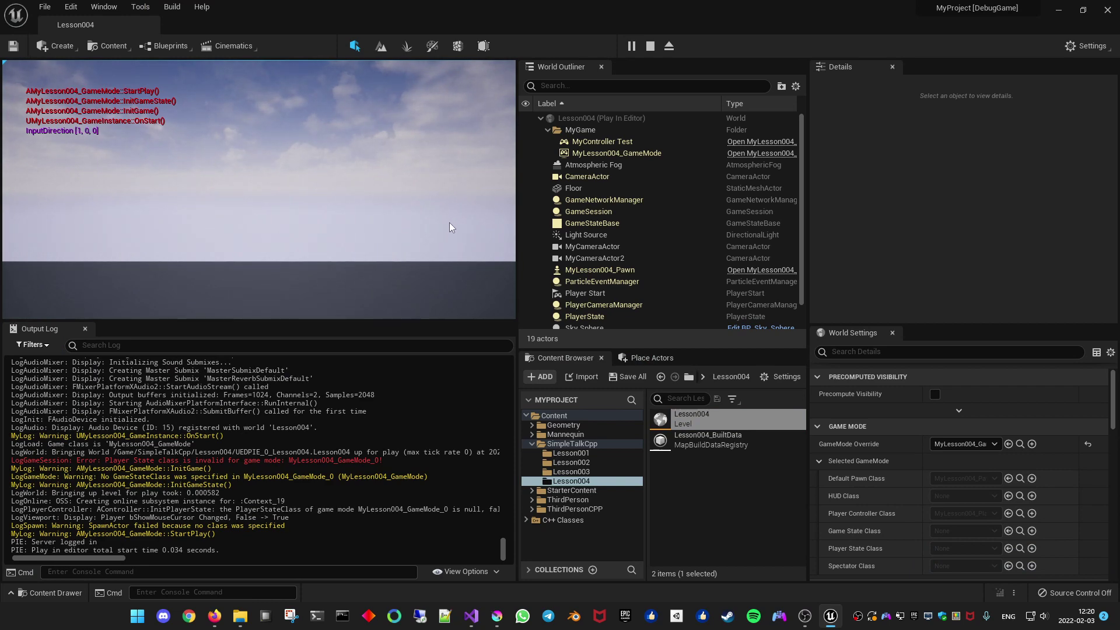
key(s)
key(Escape)
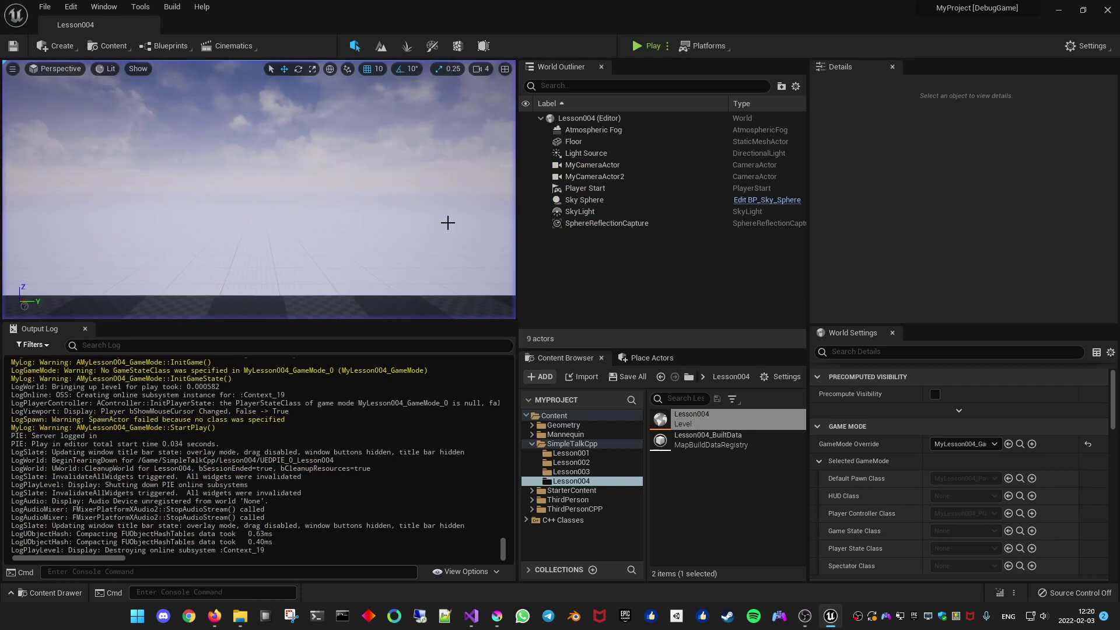
key(alt+Tab)
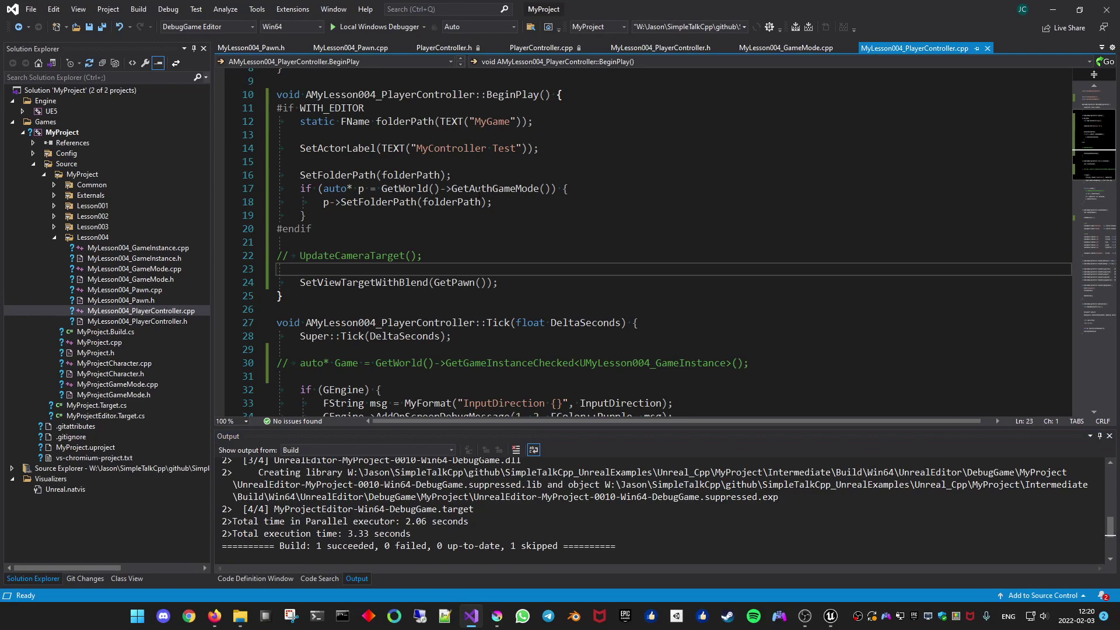
Delete the SetViewTargetWithBlend(GetPawn()) line and its blank line from BeginPlay and save.
key(Down)
key(shift+Down)
key(Delete)
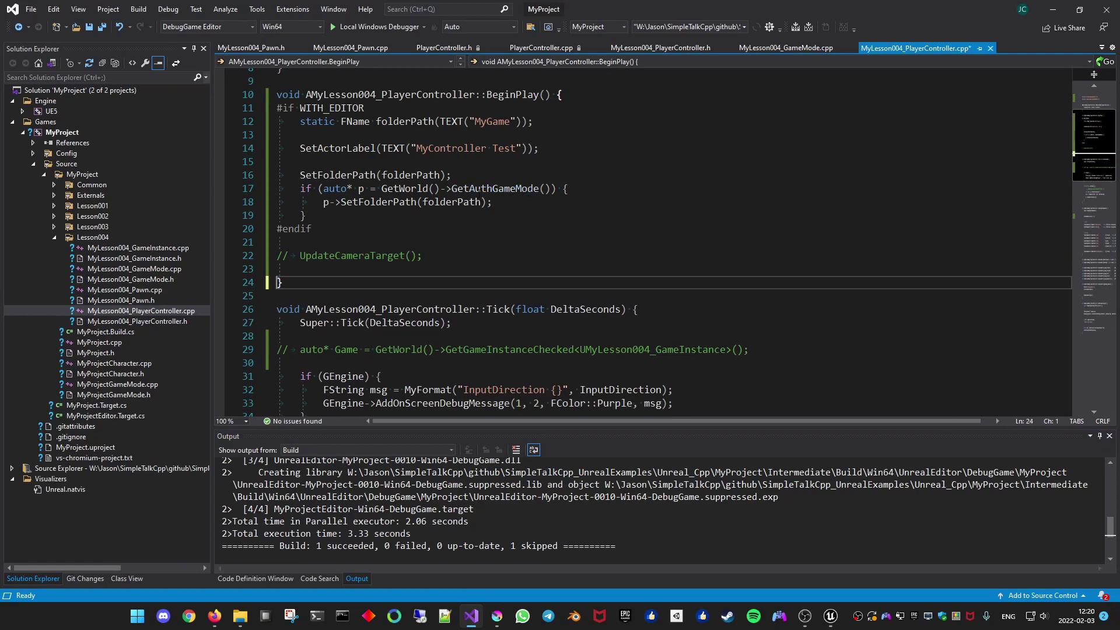
key(BackSpace)
key(ctrl+s)
key(Up)
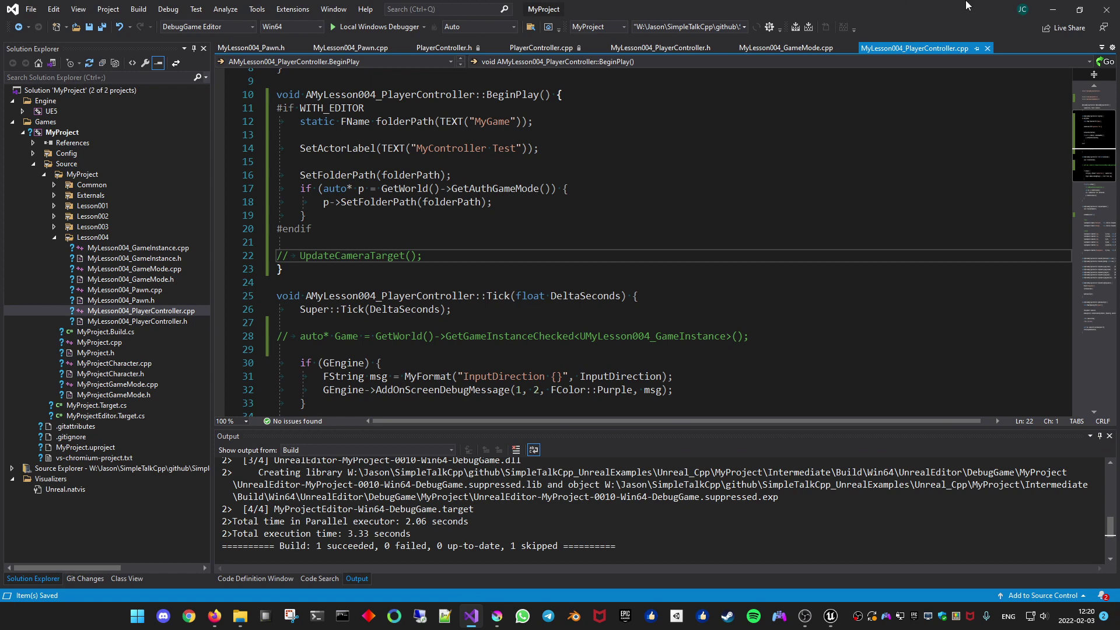
Uncomment the UpdateCameraTarget() call on line 22 and return to Unreal Editor.
key(ctrl+k)
key(ctrl+u)
key(alt+Tab)
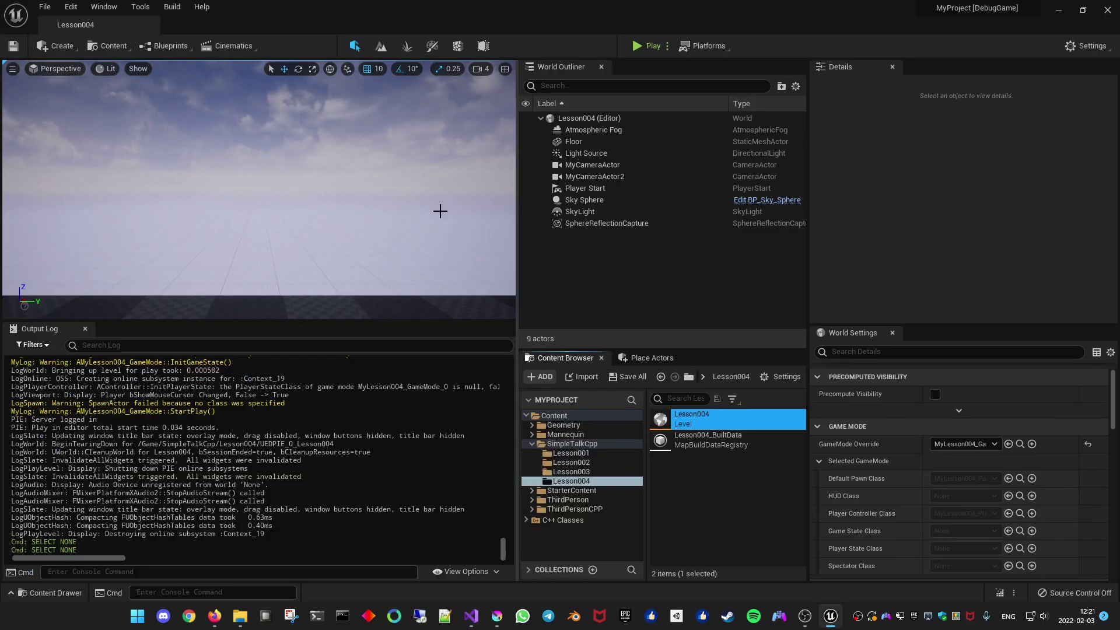
Search Place Actors for 'camera' and drag a new Camera onto the checkered floor.
double_click(593, 166)
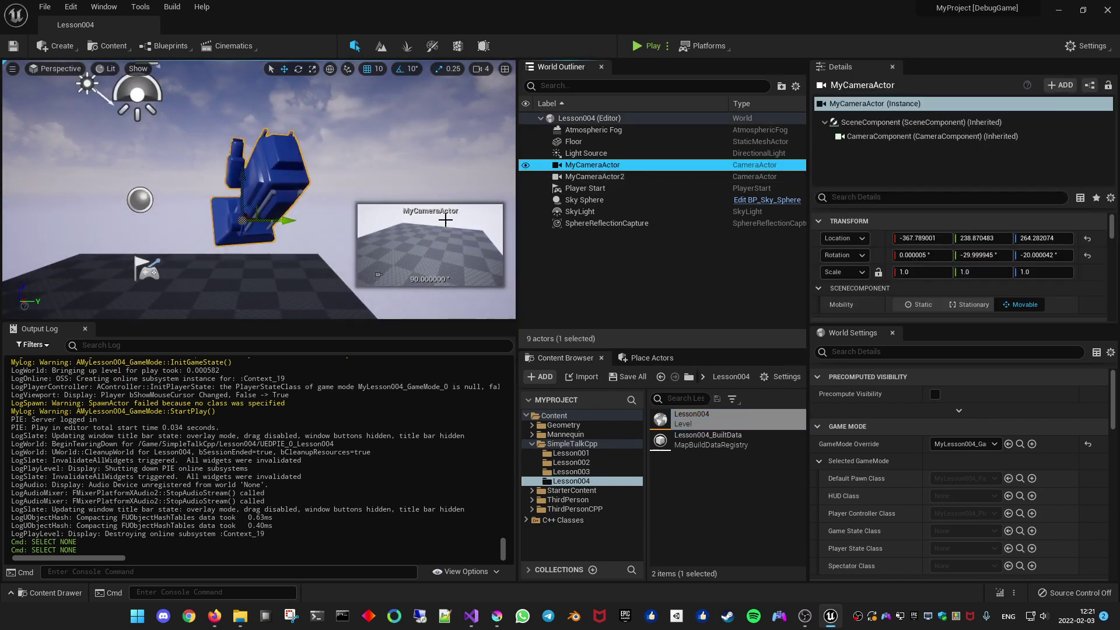
drag(292, 265, 304, 280)
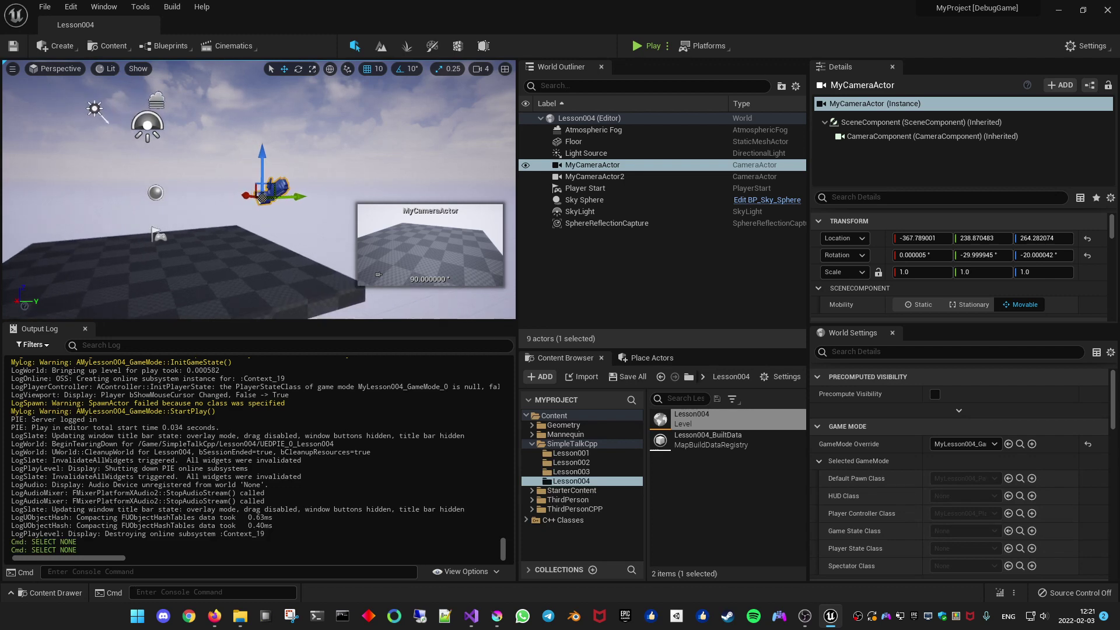
click(643, 358)
click(633, 383)
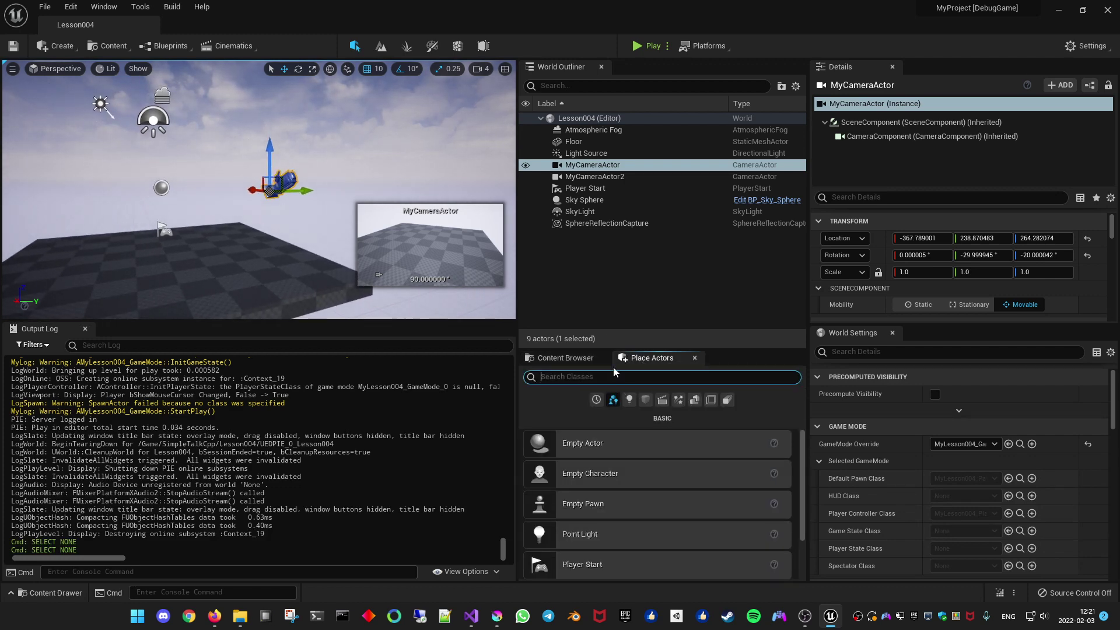
text(camera)
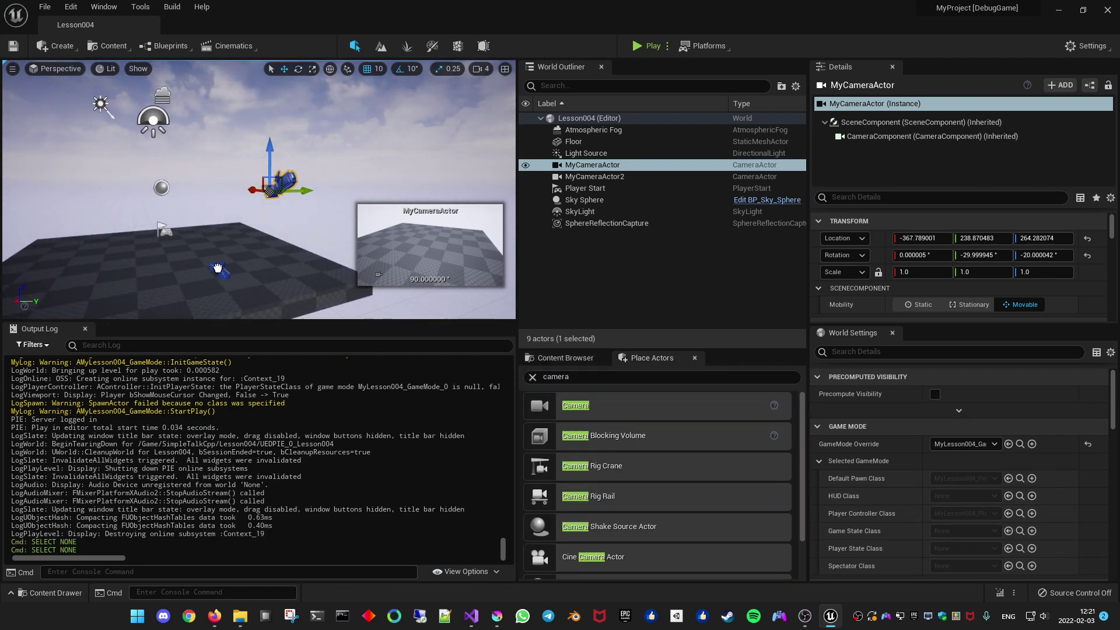
mouse_move(566, 403)
mouse_down()
mouse_move(219, 251)
mouse_move(303, 233)
mouse_up()
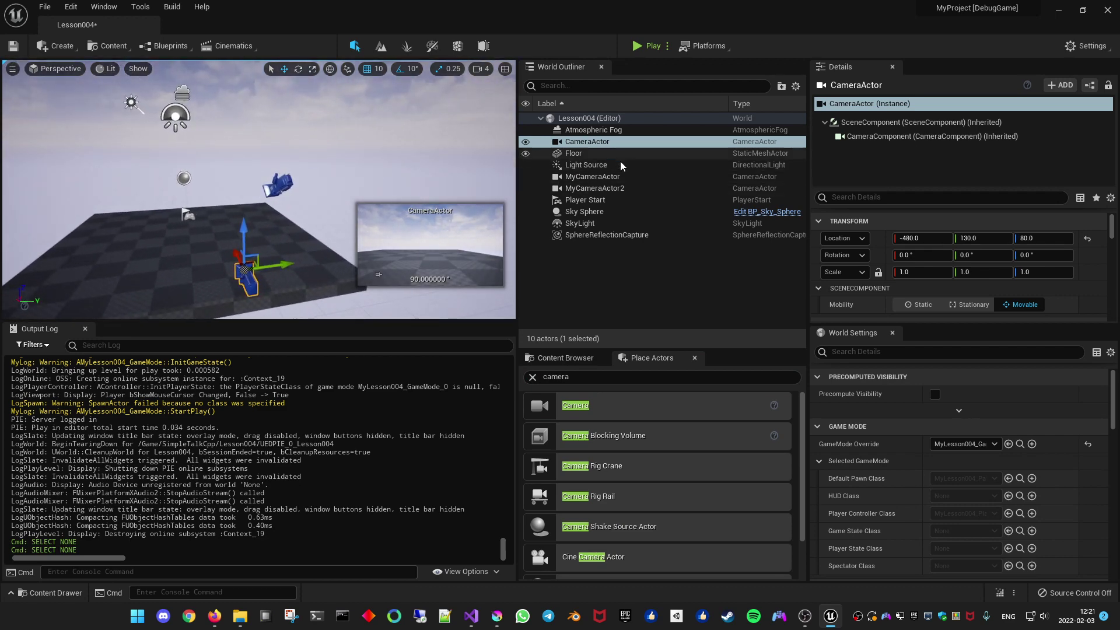
Rename the new CameraActor to MyCameraActor3 and save the Lesson004 level.
click(607, 257)
click(599, 143)
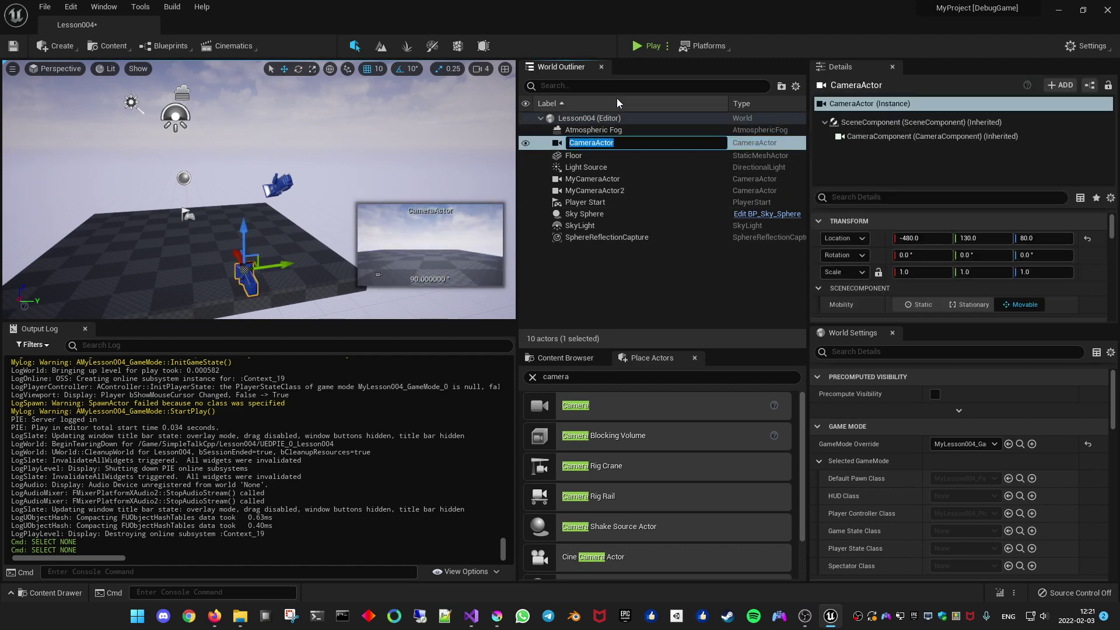
key(F2)
text(MyCameraActor3)
key(Return)
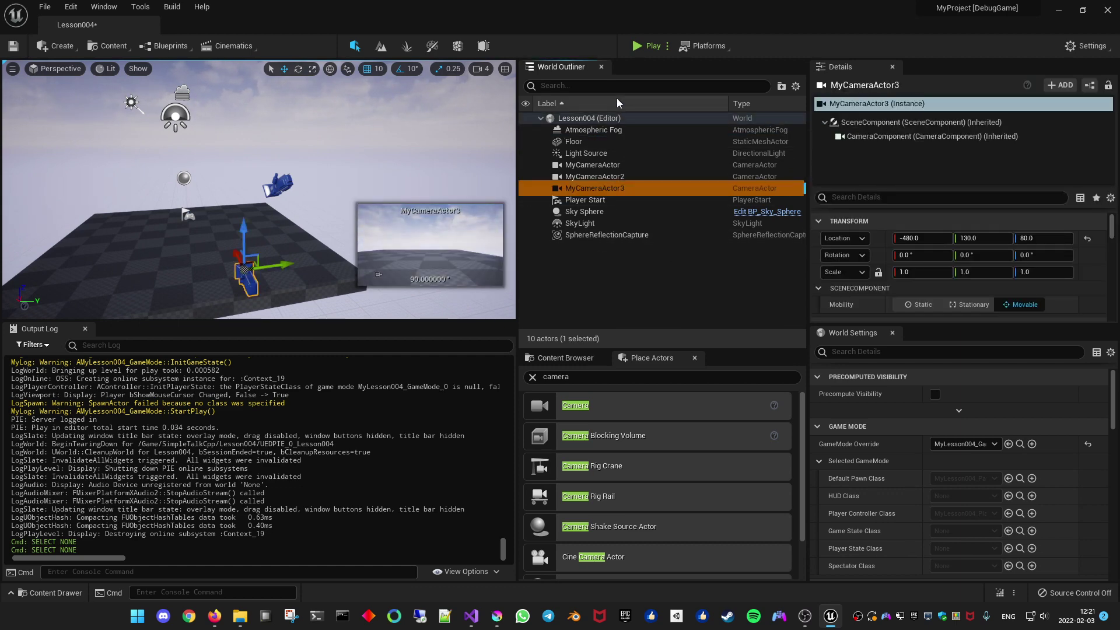
click(650, 274)
click(637, 187)
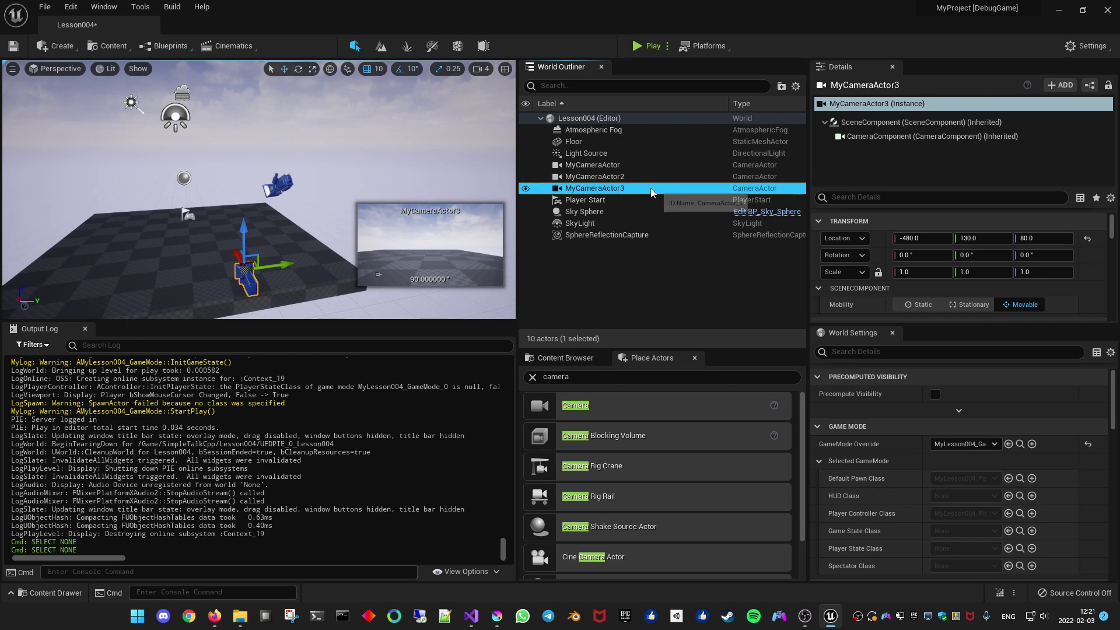
key(ctrl+s)
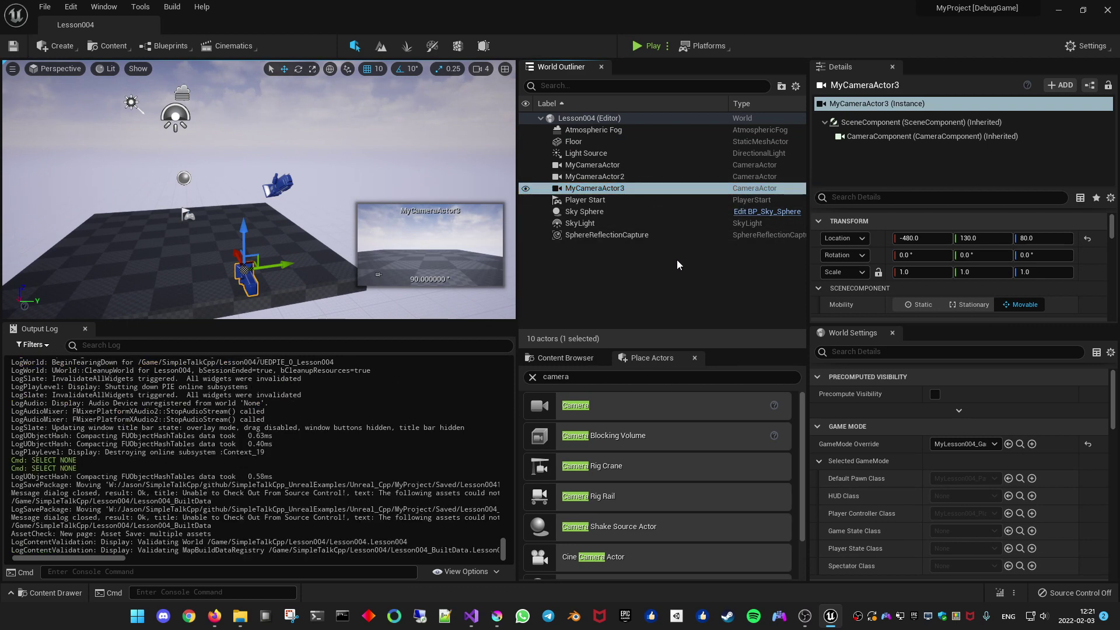
Inspect MyCameraActor, MyCameraActor2 and MyCameraActor3 in the actor list.
click(590, 165)
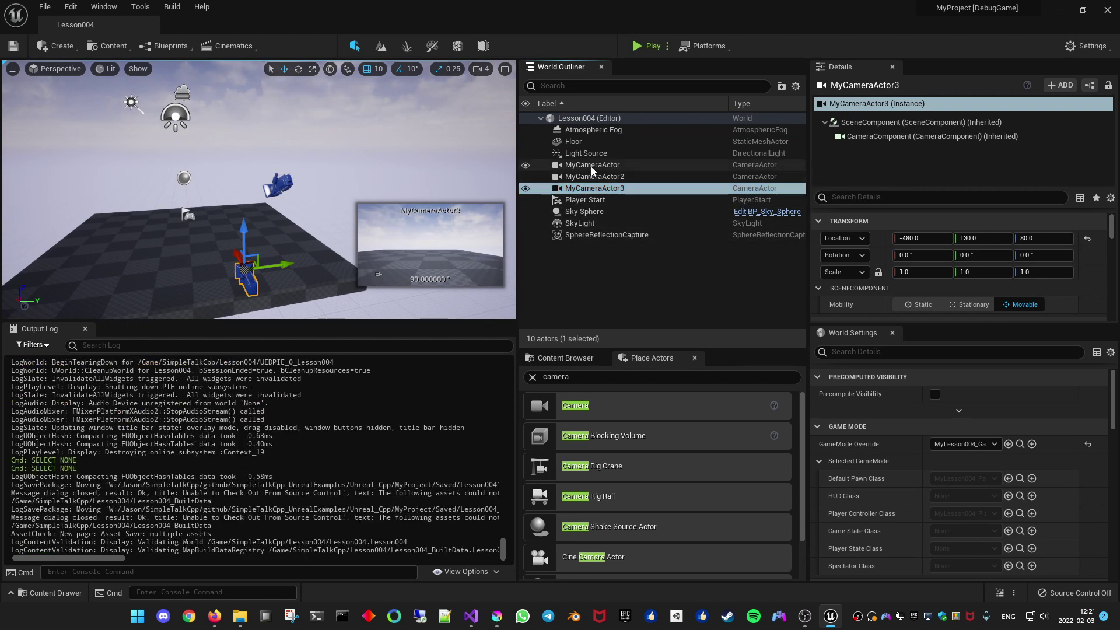
click(598, 176)
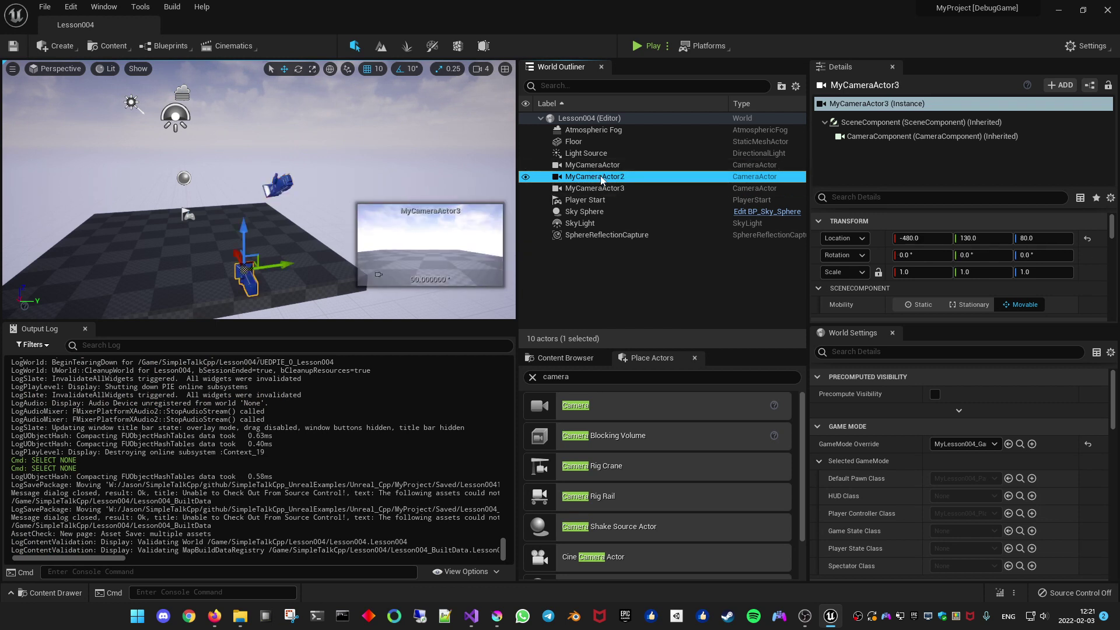
key(Up)
click(599, 178)
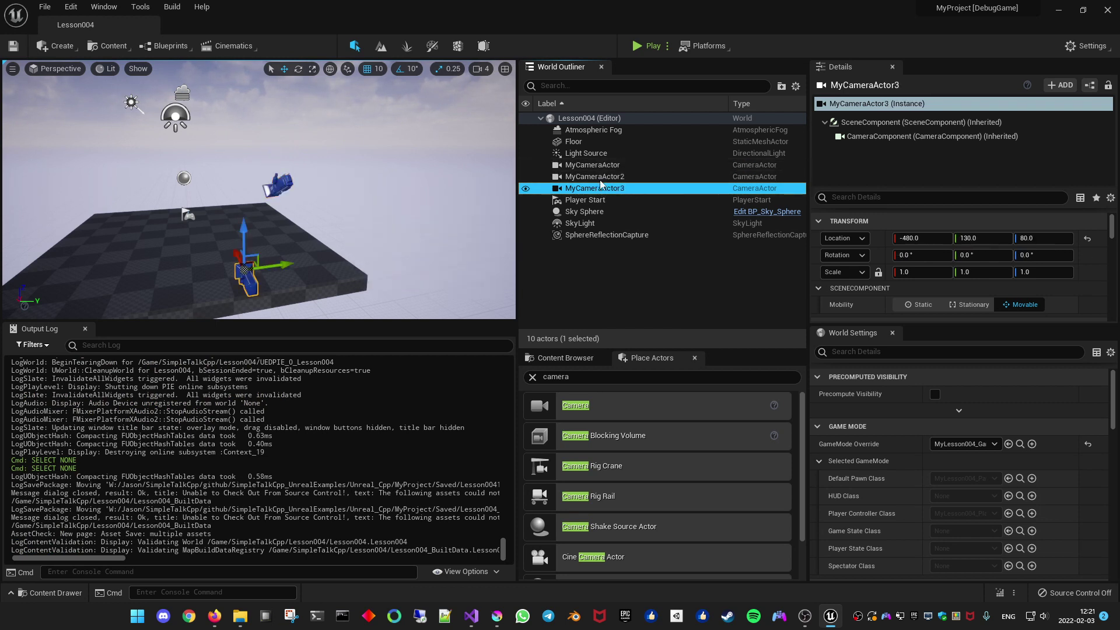
click(574, 167)
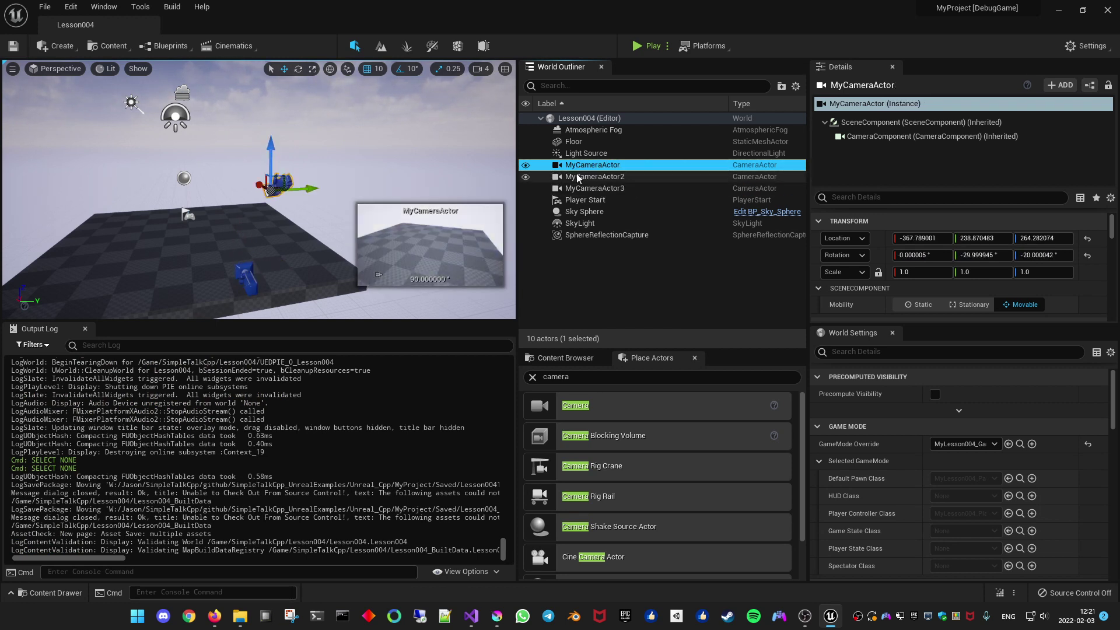
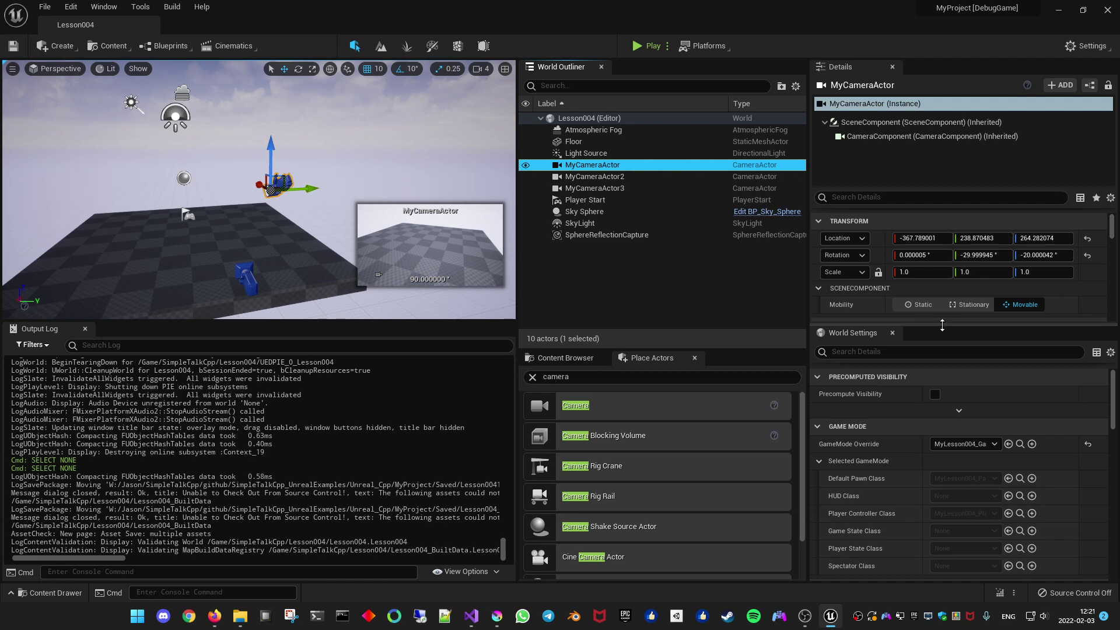
Dock World Settings beside Details, widen the side panel, and bring Details back to the front.
mouse_move(855, 333)
mouse_down()
mouse_move(999, 65)
mouse_move(1020, 71)
mouse_up()
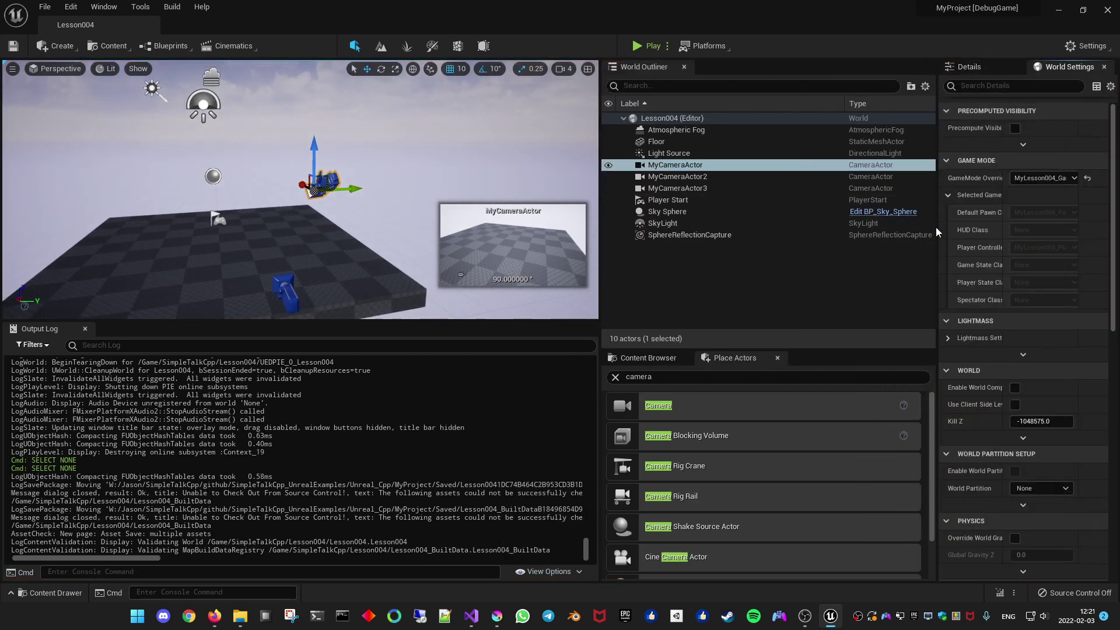
drag(936, 228, 780, 227)
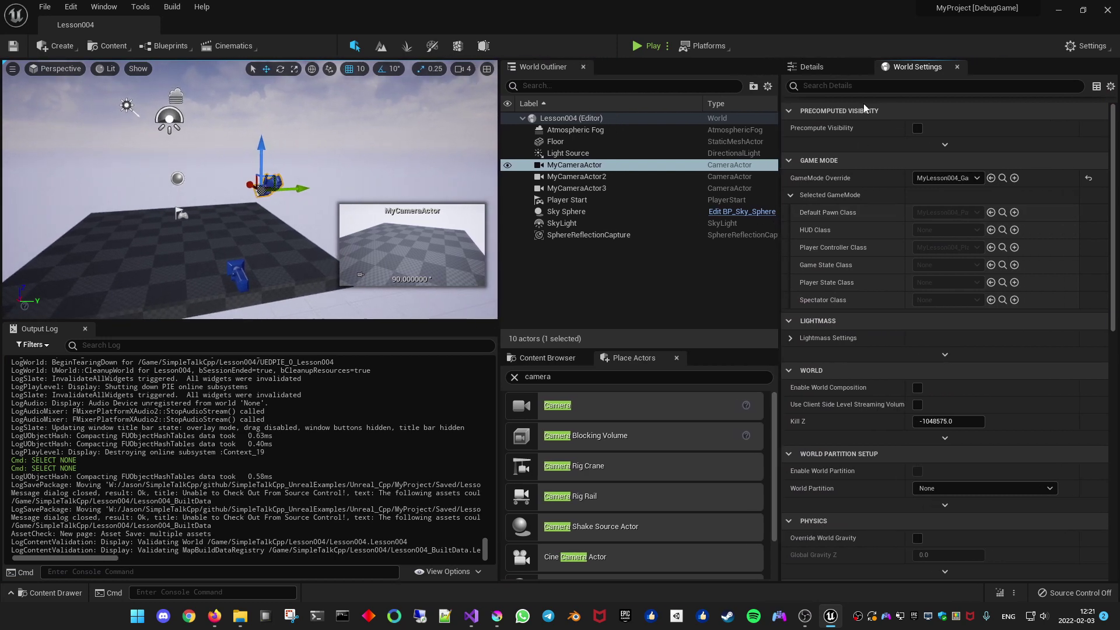
click(820, 65)
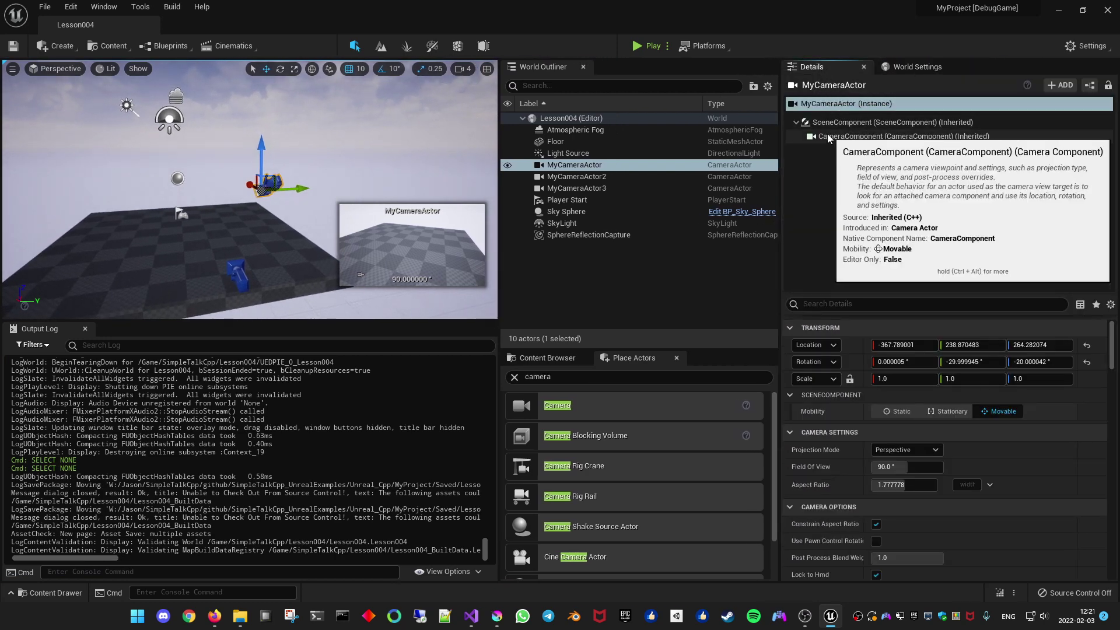
Collapse MyCameraActor's Transform, Camera Settings, Camera Options, Auto Player Activation, Camera, Post Process, Lens and Color Grading categories.
click(791, 328)
click(790, 345)
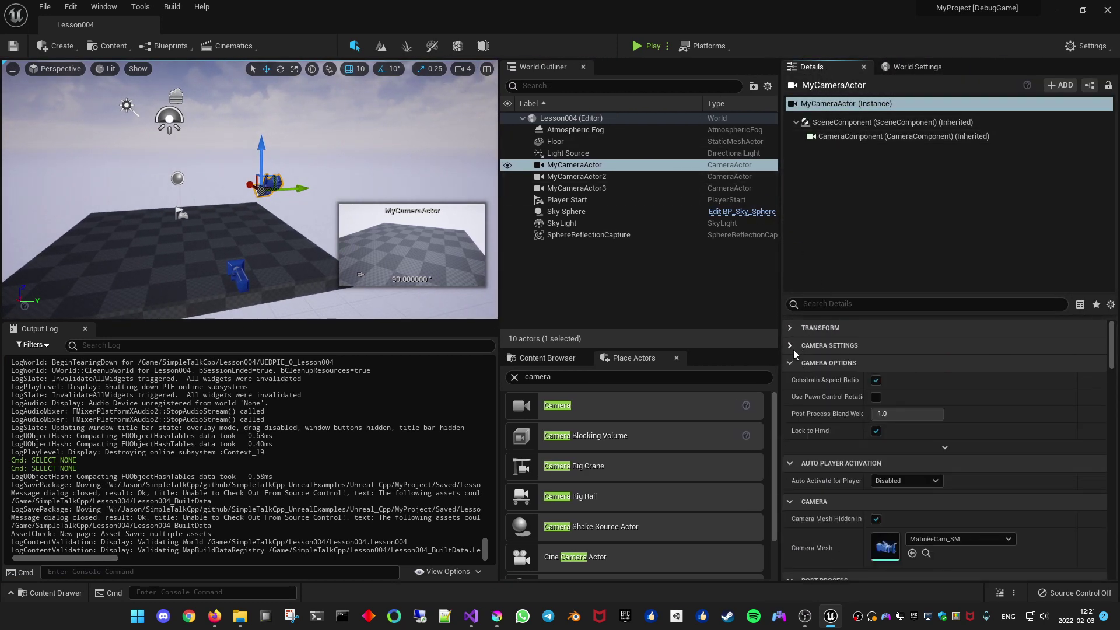
click(791, 363)
click(791, 380)
click(791, 397)
click(791, 415)
click(791, 433)
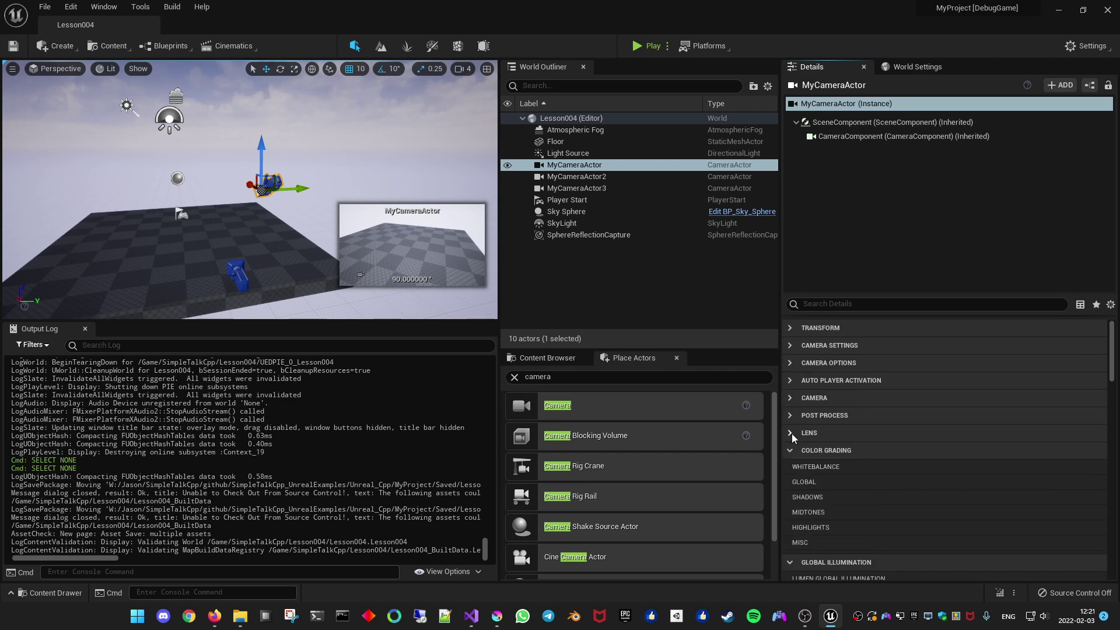
click(790, 451)
drag(1113, 353, 1112, 546)
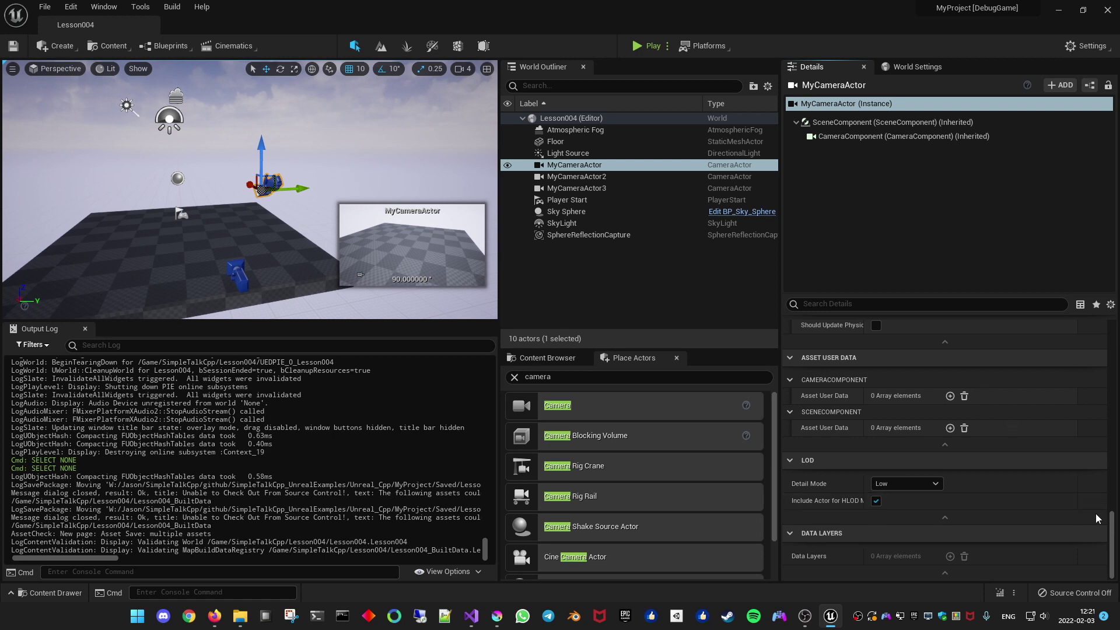
drag(1111, 521, 1112, 408)
Filter the Details panel by 'tag' and collapse the component tags and post process groups.
click(915, 306)
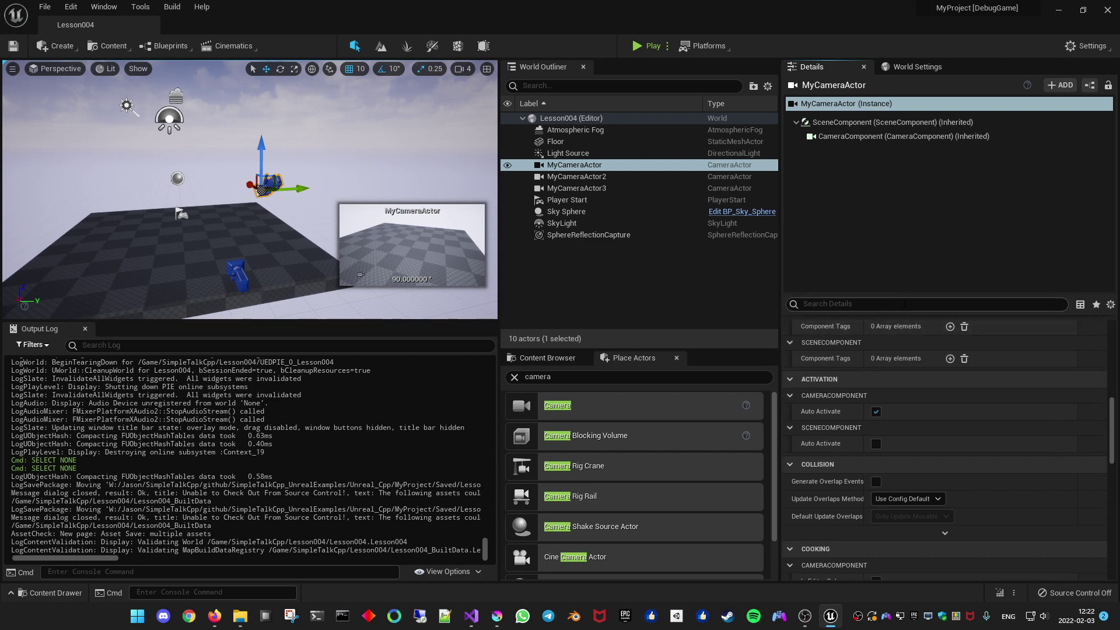
text(tag)
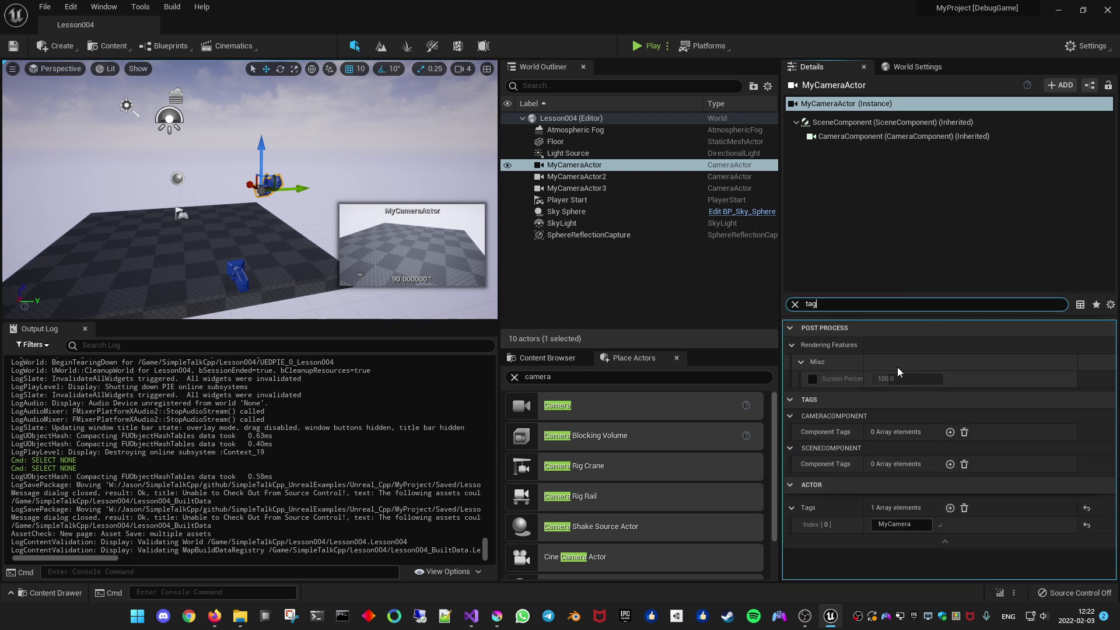
click(800, 400)
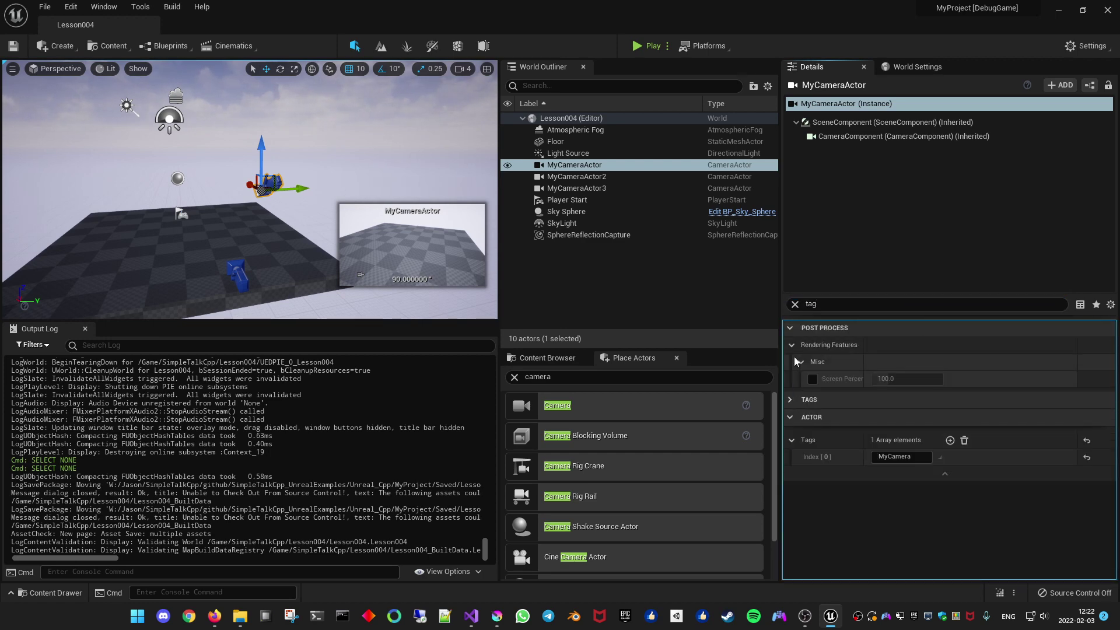
click(791, 328)
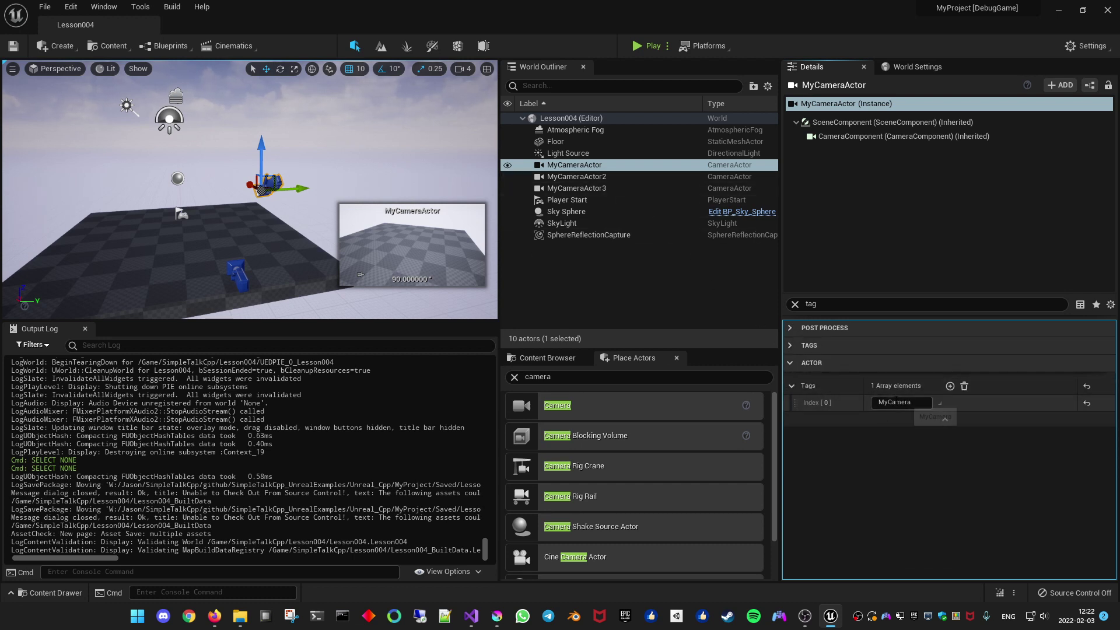
Select MyCameraActor3 and narrow its filtered Details down to the Actor Tags group.
click(618, 192)
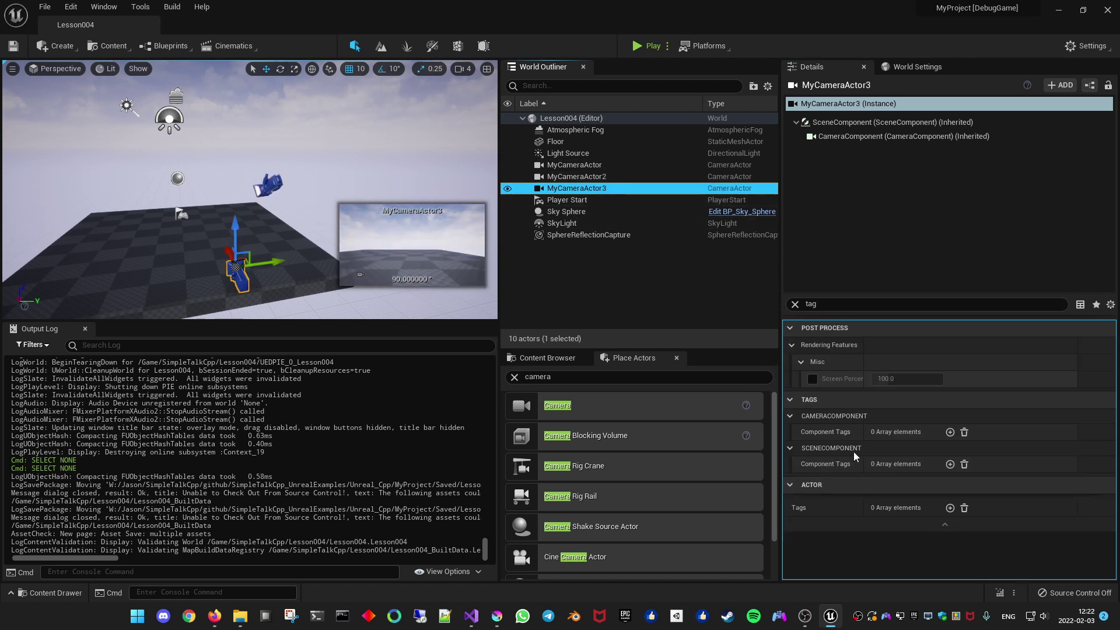
click(810, 329)
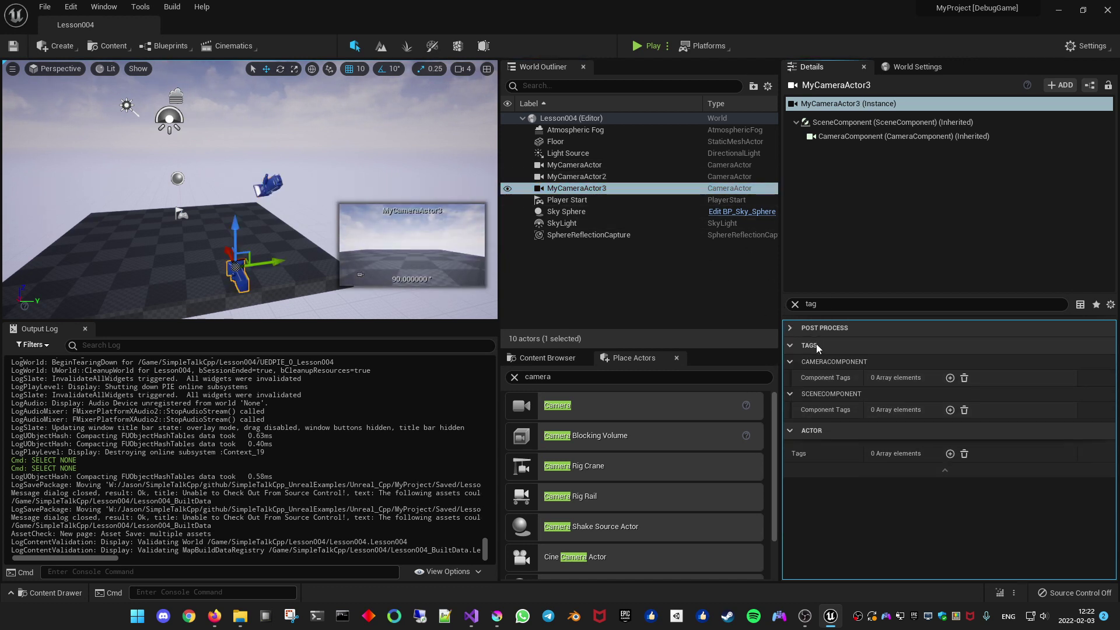
click(816, 344)
click(793, 349)
click(790, 344)
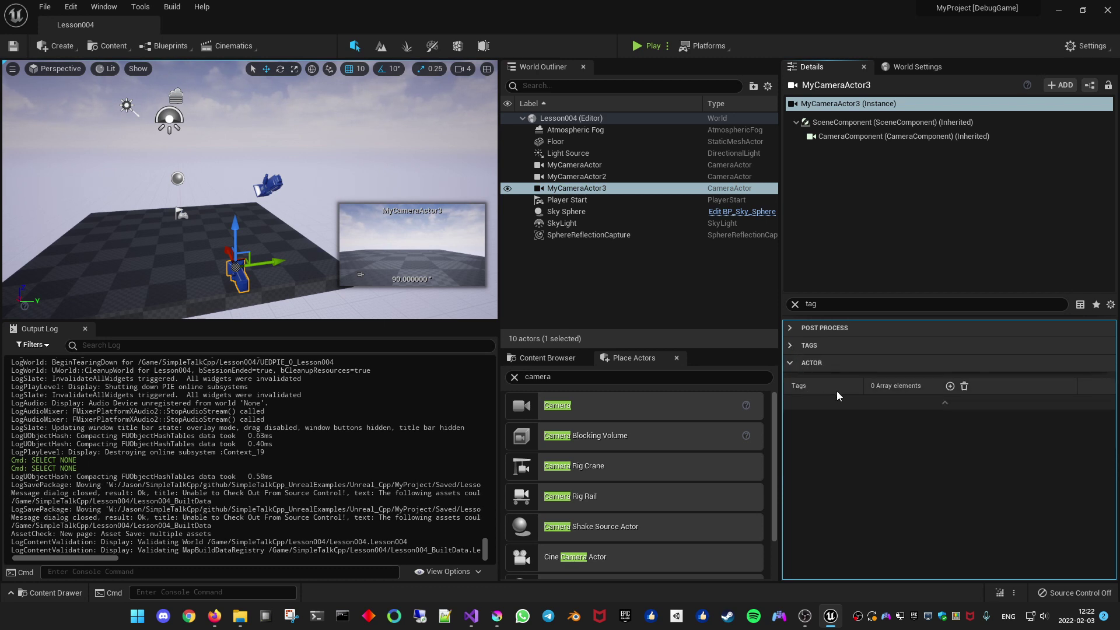
Add the actor tag 'MyCamera' to MyCameraActor3, save the level, and switch to Visual Studio.
click(951, 386)
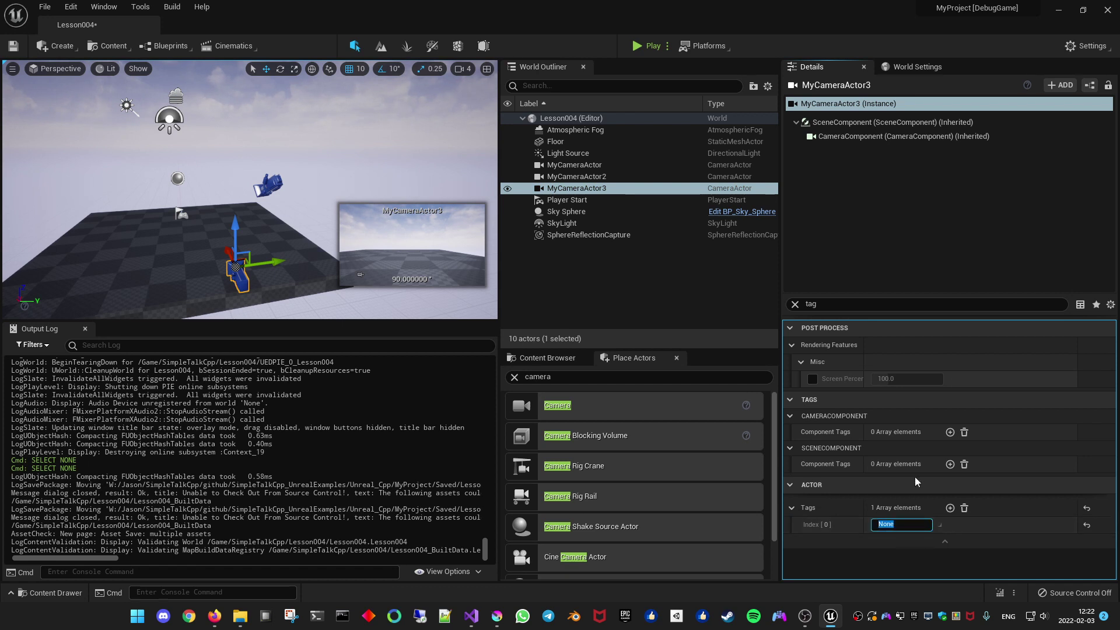
text(MyCamera)
key(Return)
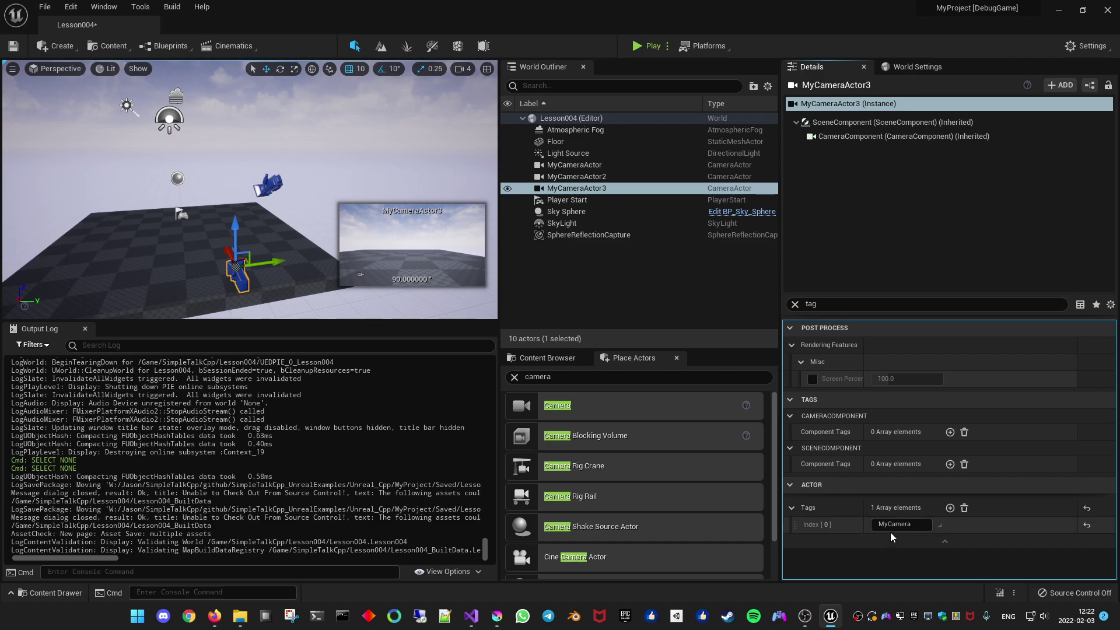
key(ctrl+s)
key(alt+Tab)
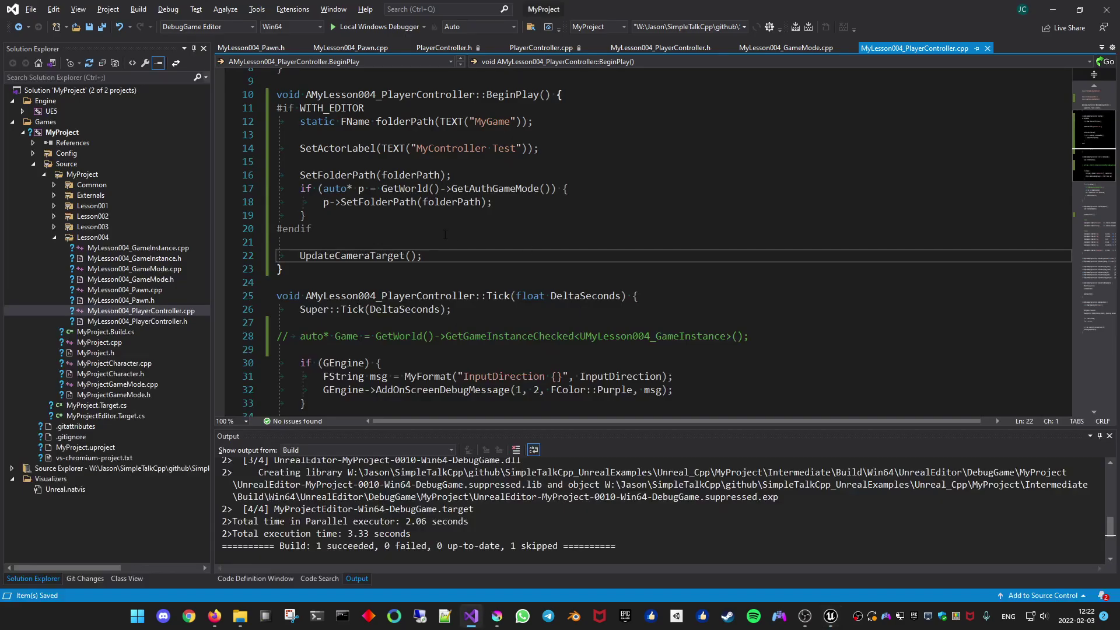
Go to the definition of the UpdateCameraTarget call in BeginPlay.
click(363, 243)
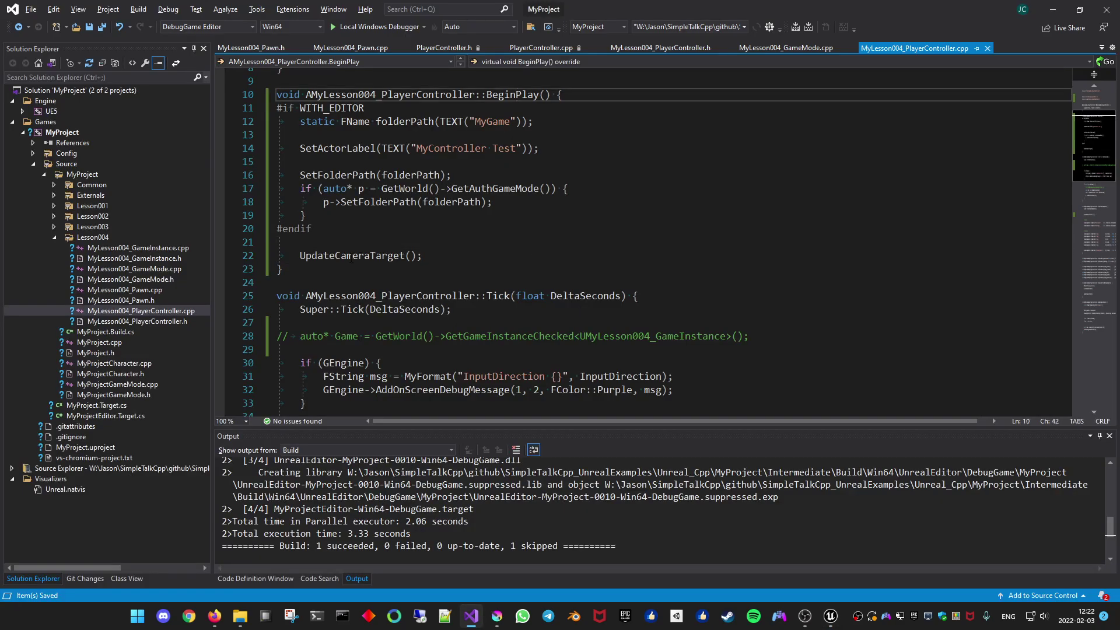
click(352, 255)
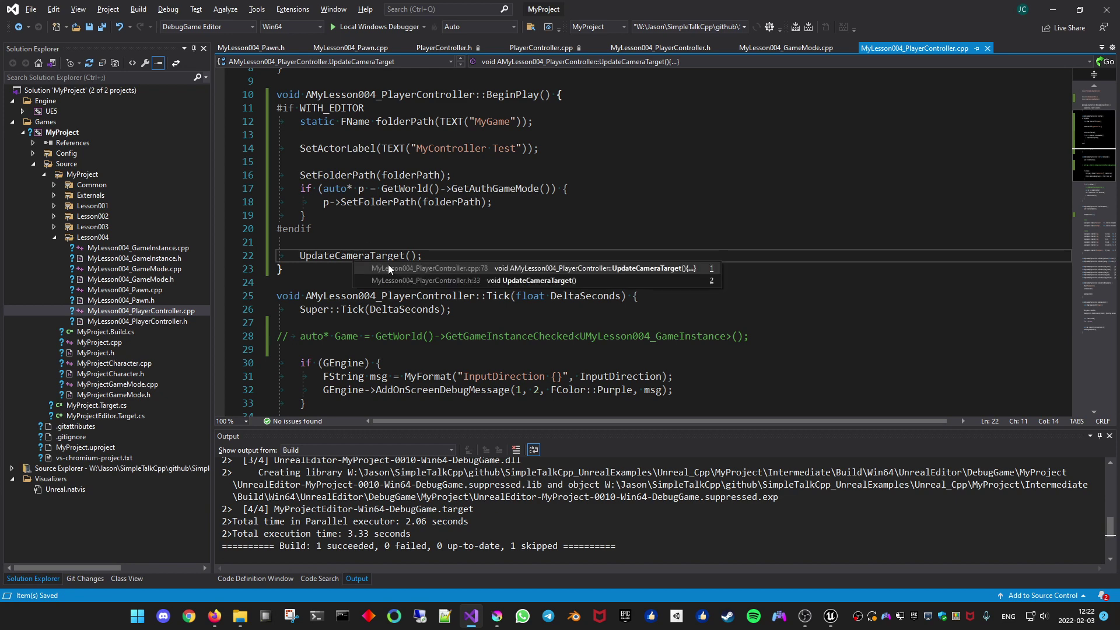
key(F12)
Inspect the 'MyCamera' tag string, the AActor array and the GetAllActorsWithTag call in UpdateCameraTarget.
click(465, 184)
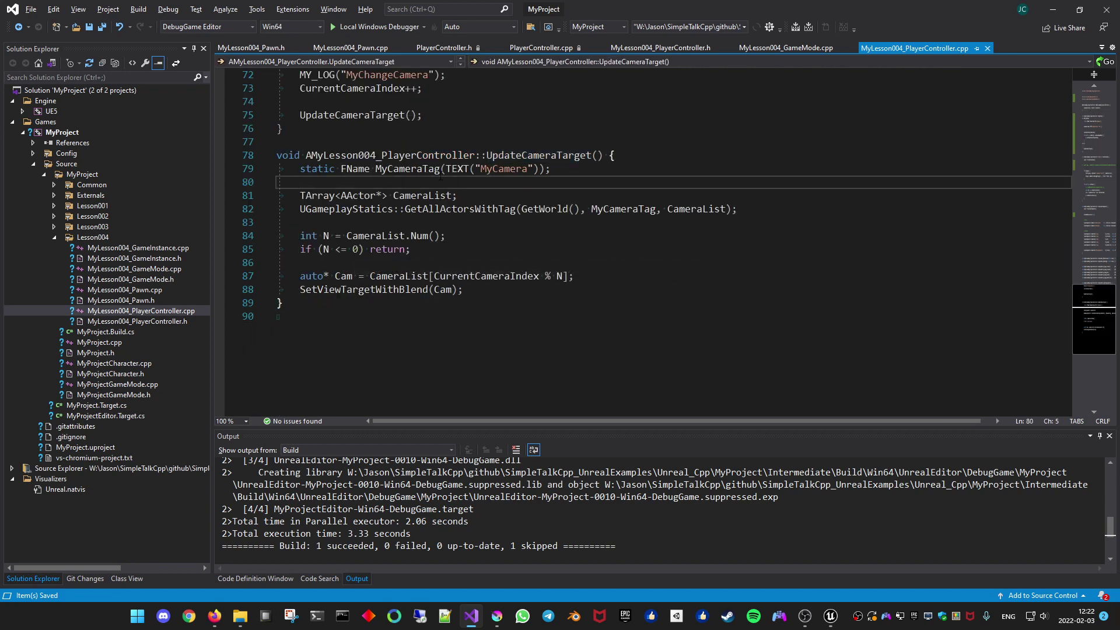
drag(481, 169, 532, 168)
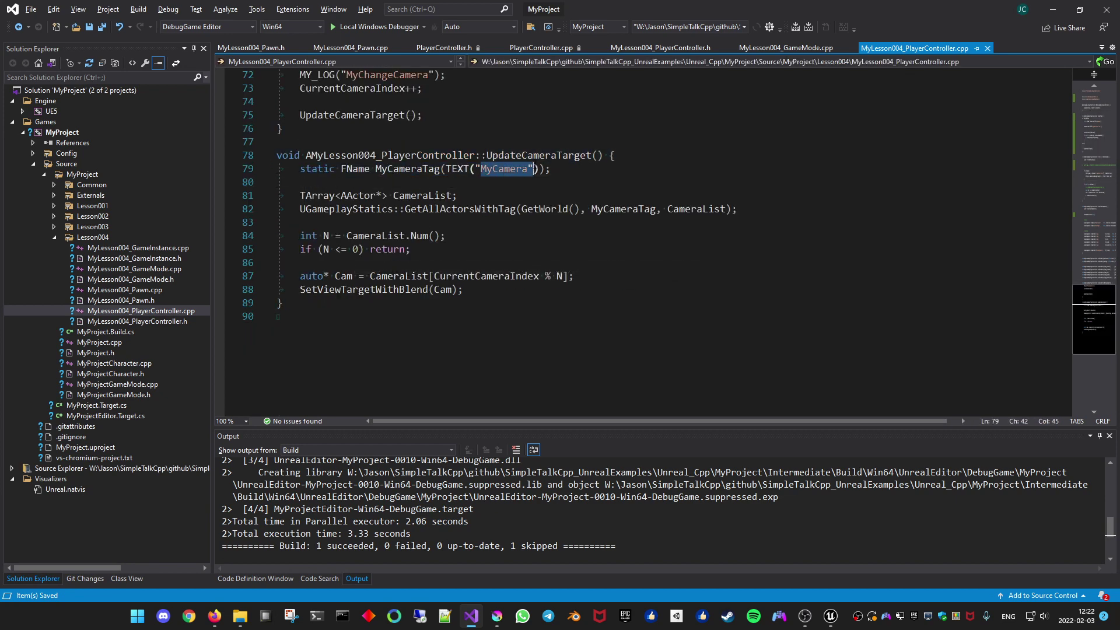
drag(411, 211, 515, 210)
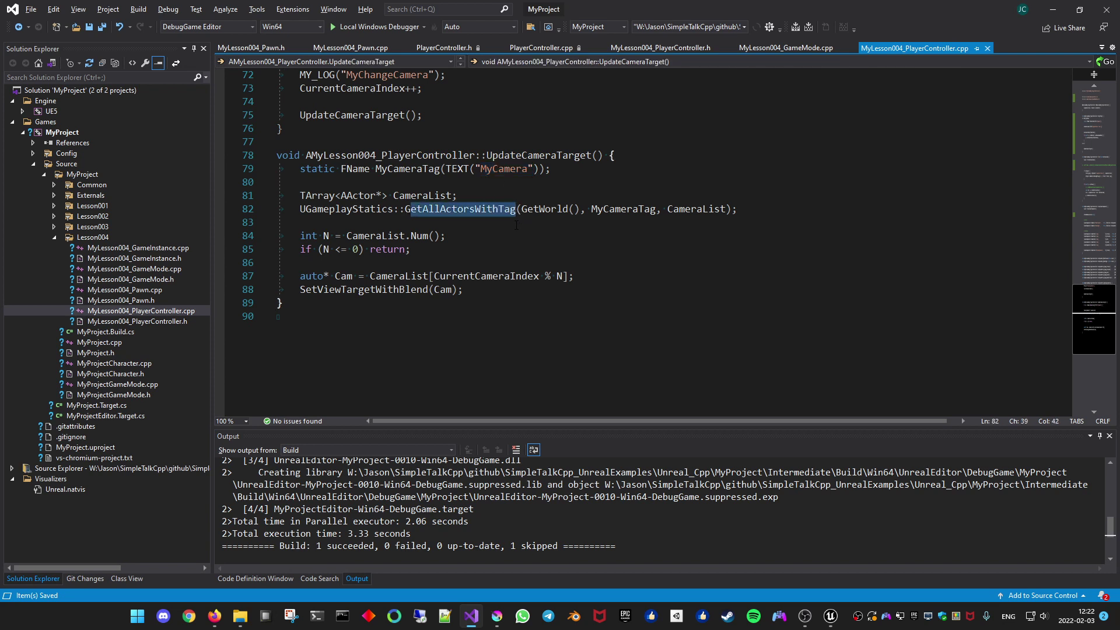
click(542, 223)
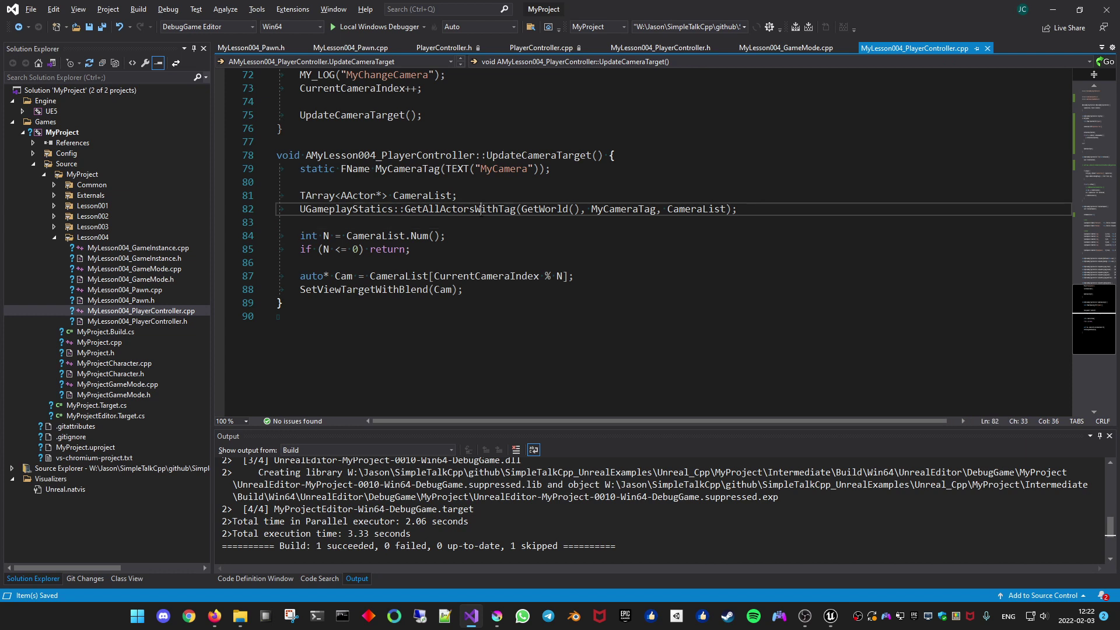
double_click(358, 196)
click(439, 216)
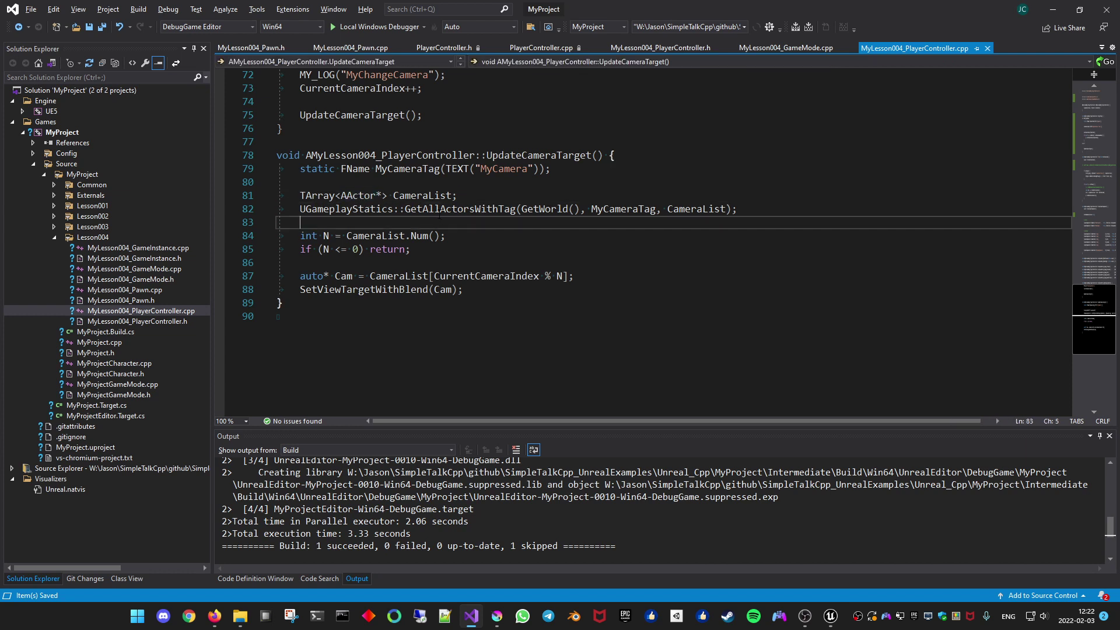
click(448, 210)
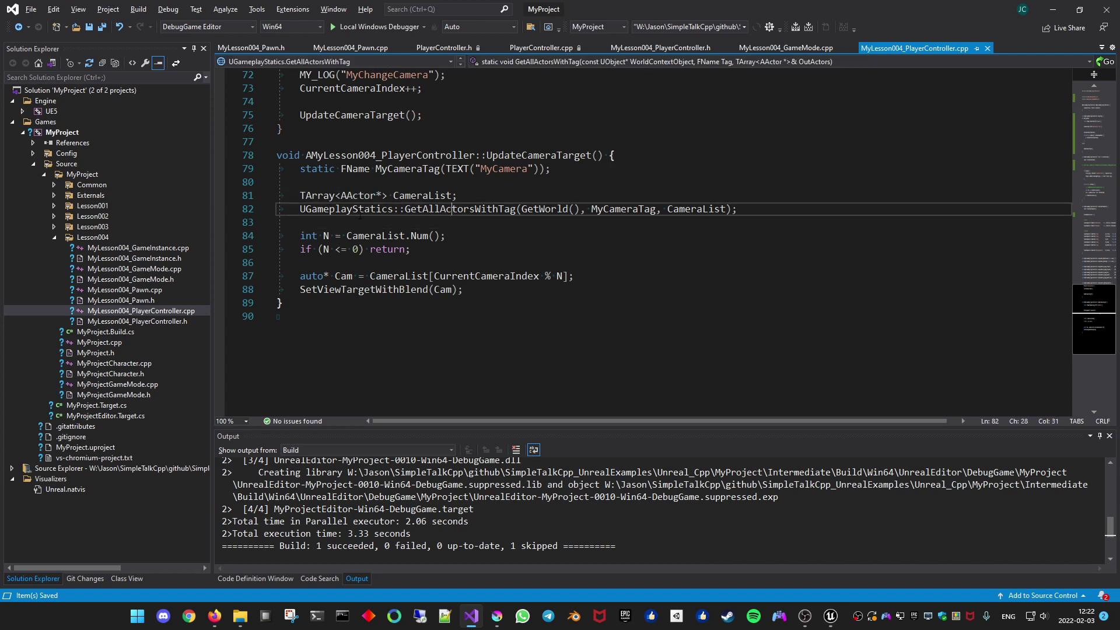
click(300, 209)
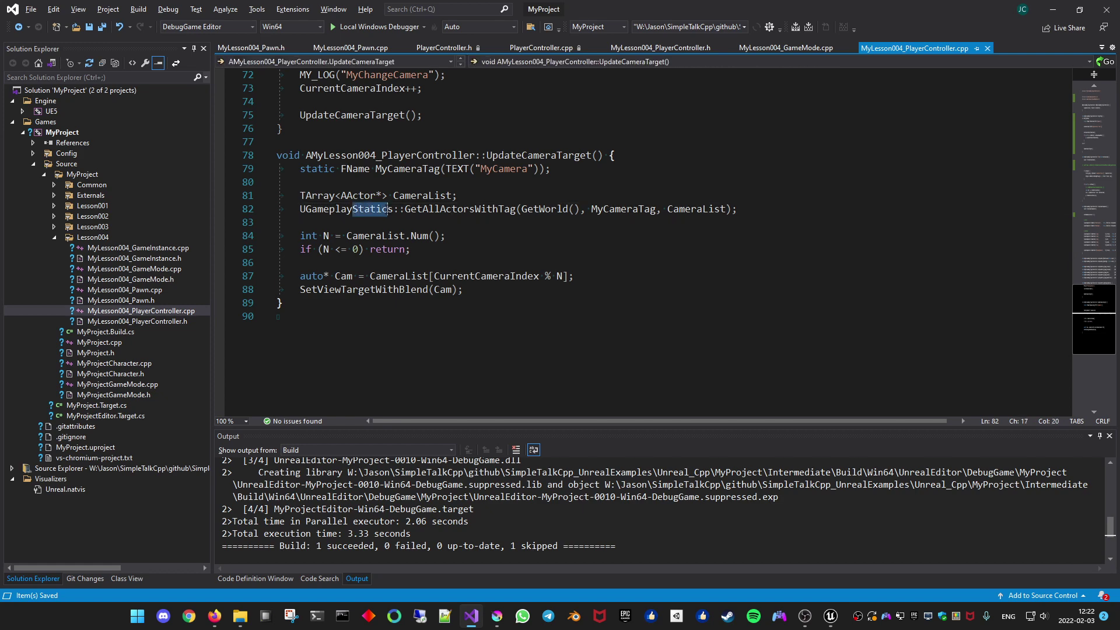
click(300, 223)
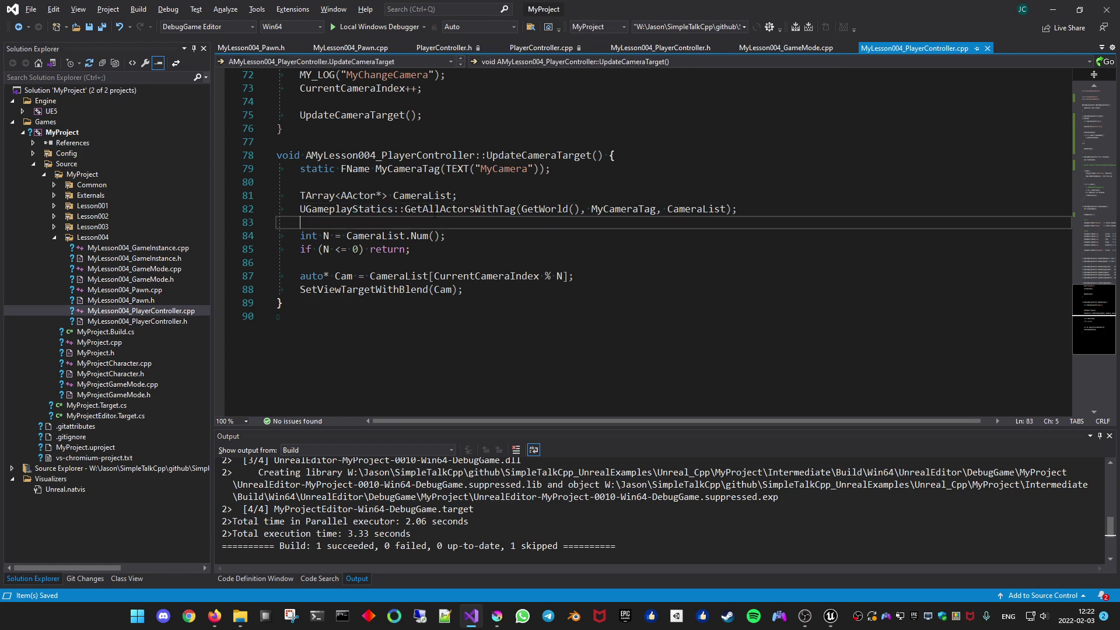
click(446, 209)
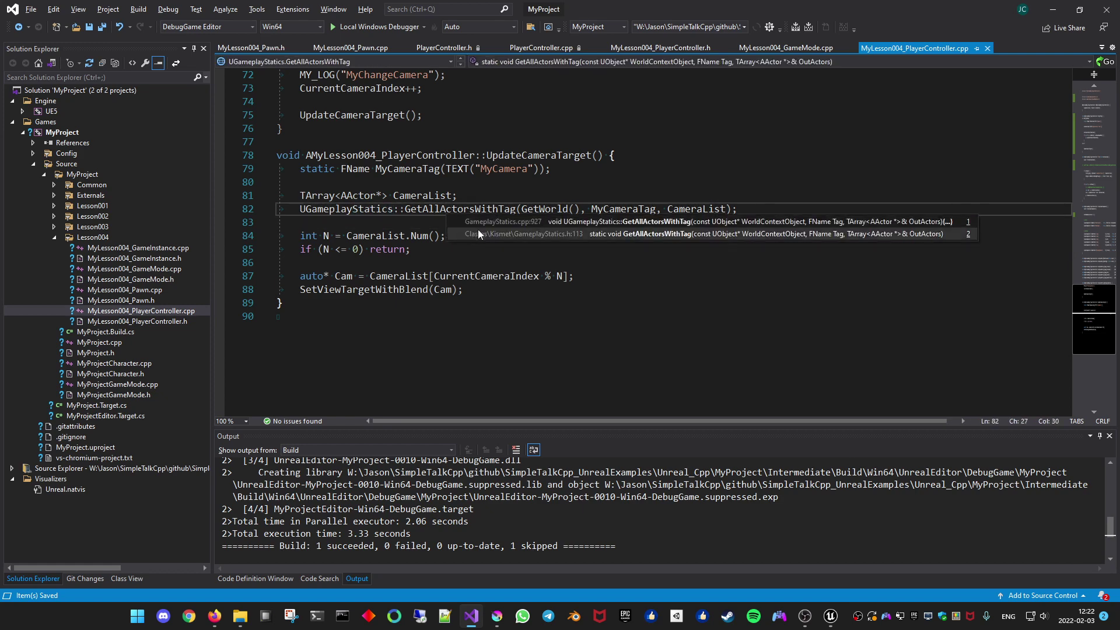
Open GetAllActorsWithTag's declaration in GameplayStatics.h and find the GetGameMode declaration via the member list.
key(F12)
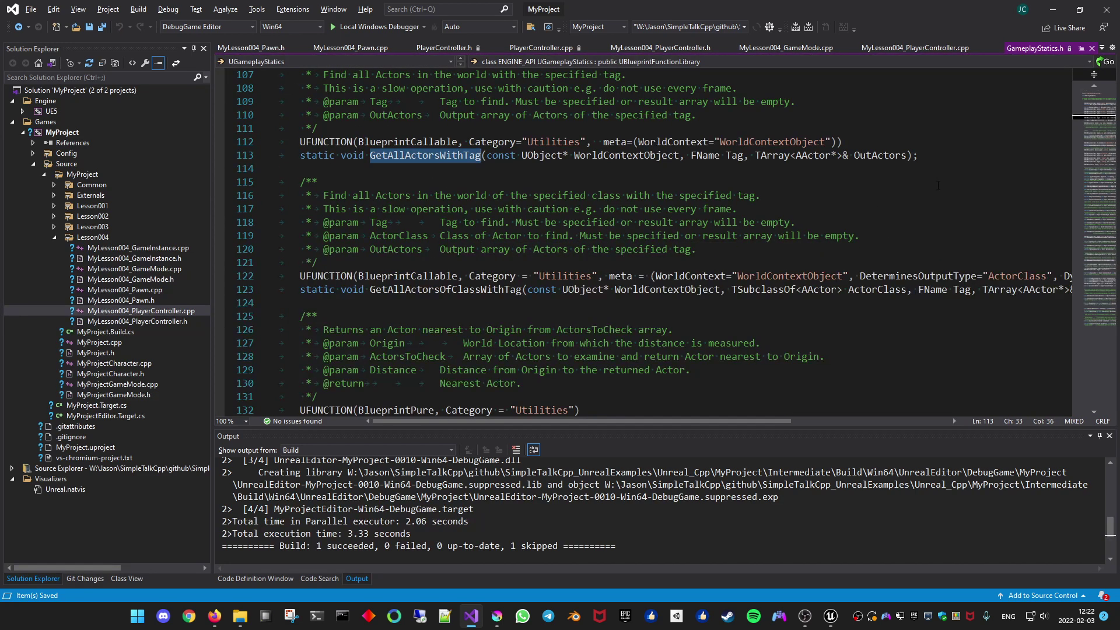
click(256, 61)
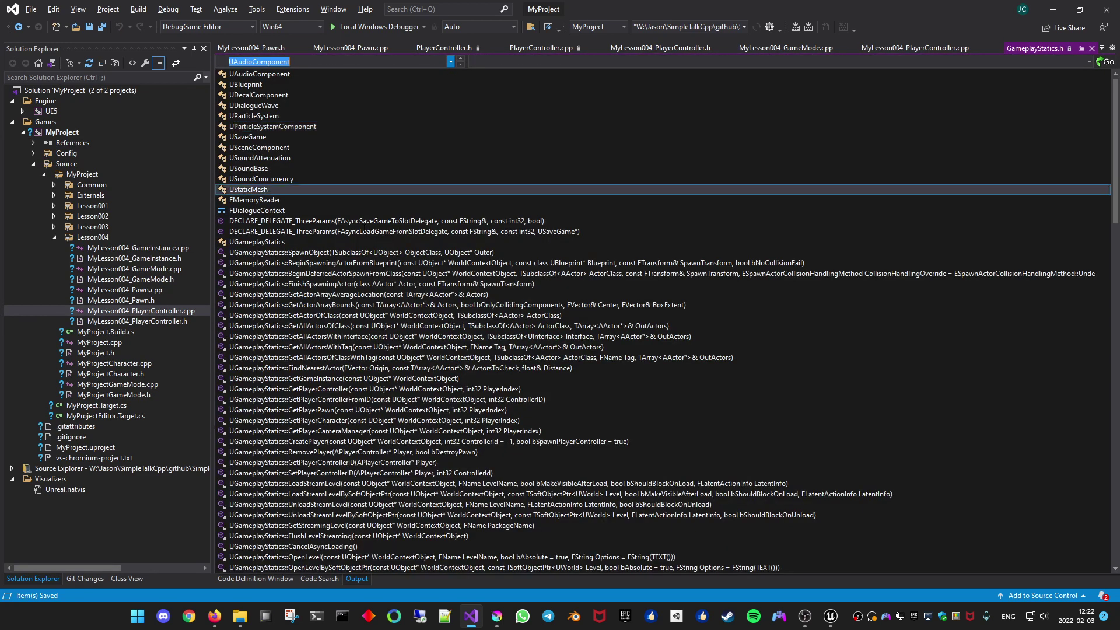
click(347, 316)
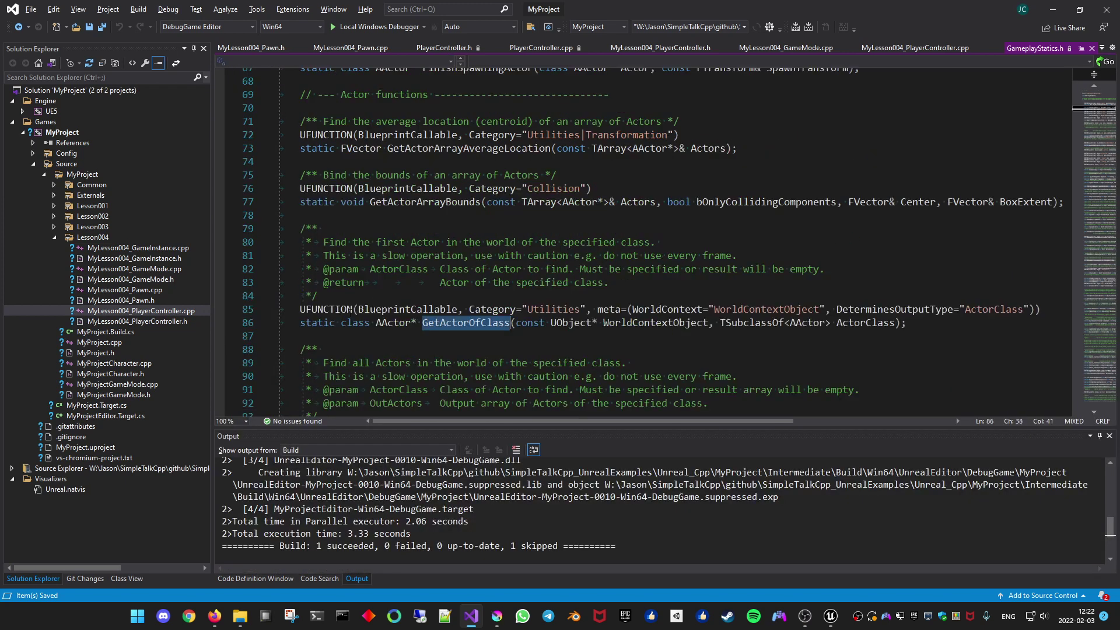
click(257, 61)
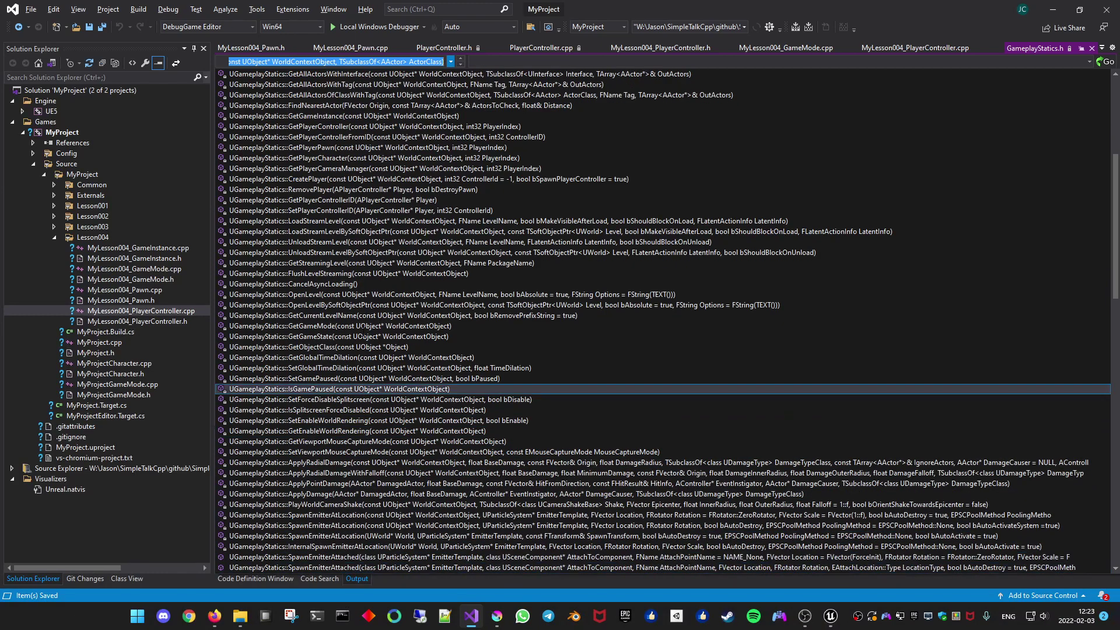
scroll(408, 336, up, 4)
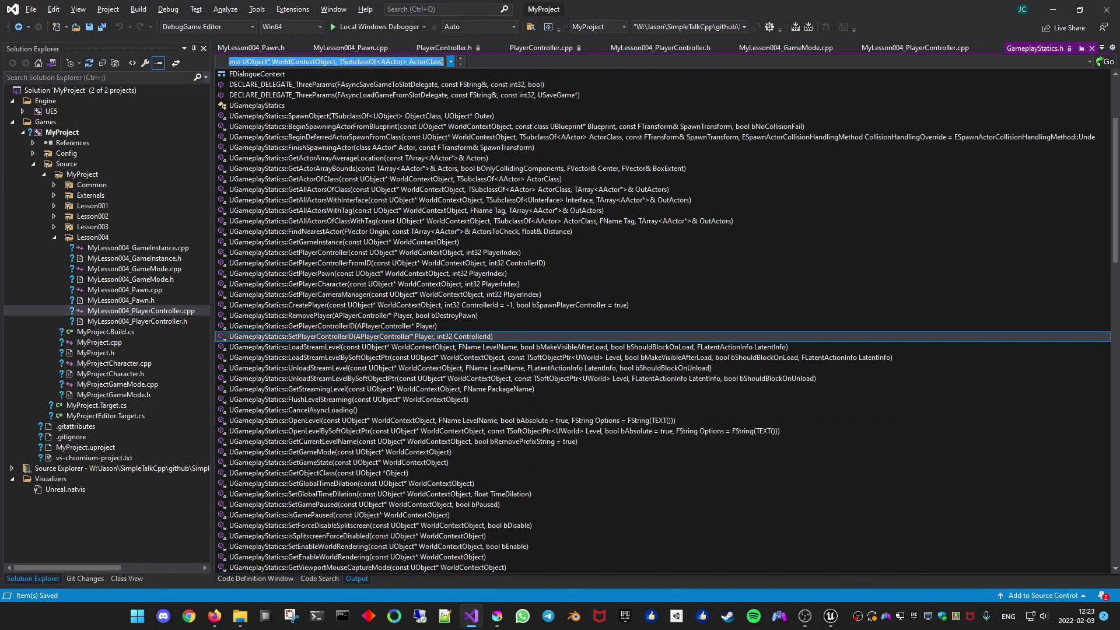
text(GetGame)
key(Down)
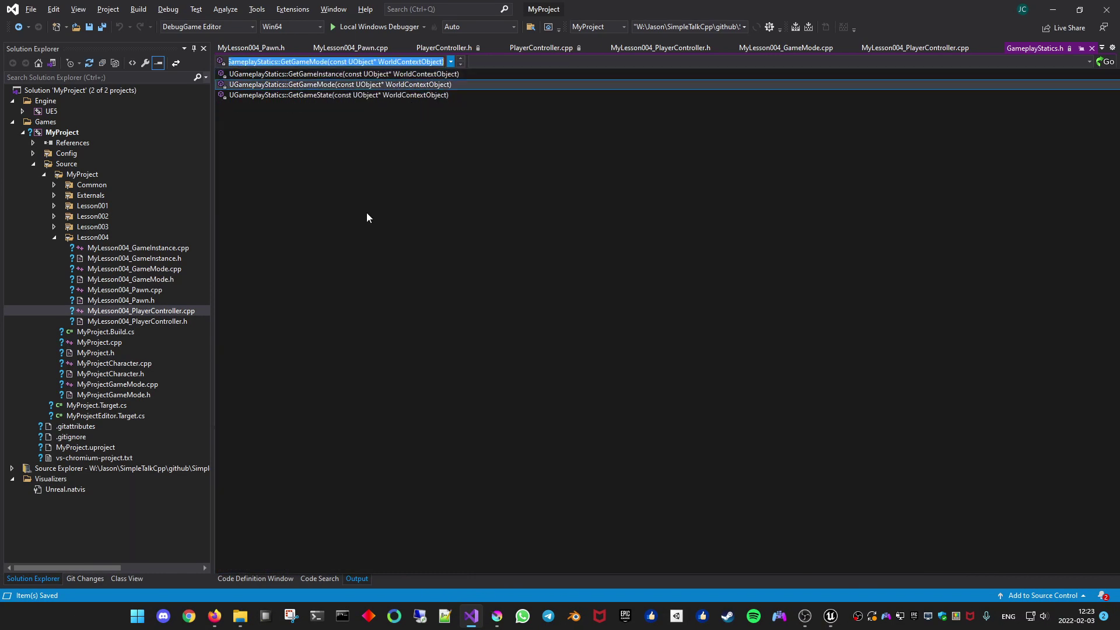
key(Return)
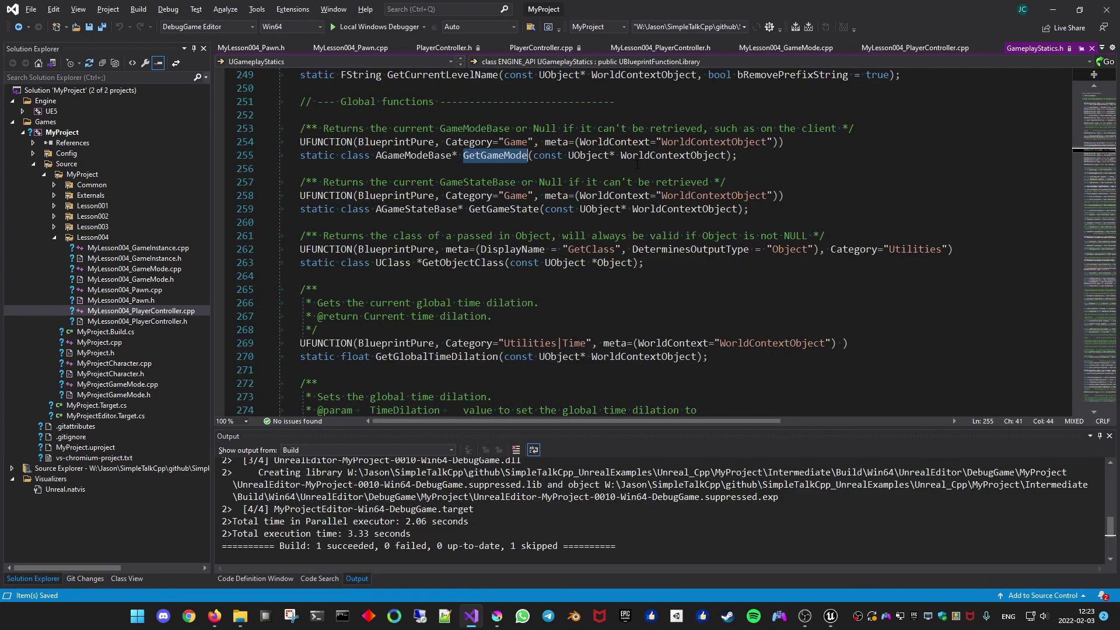
Open GetGameMode's definition in GameplayStatics.cpp and review it alongside GetGameState.
click(590, 168)
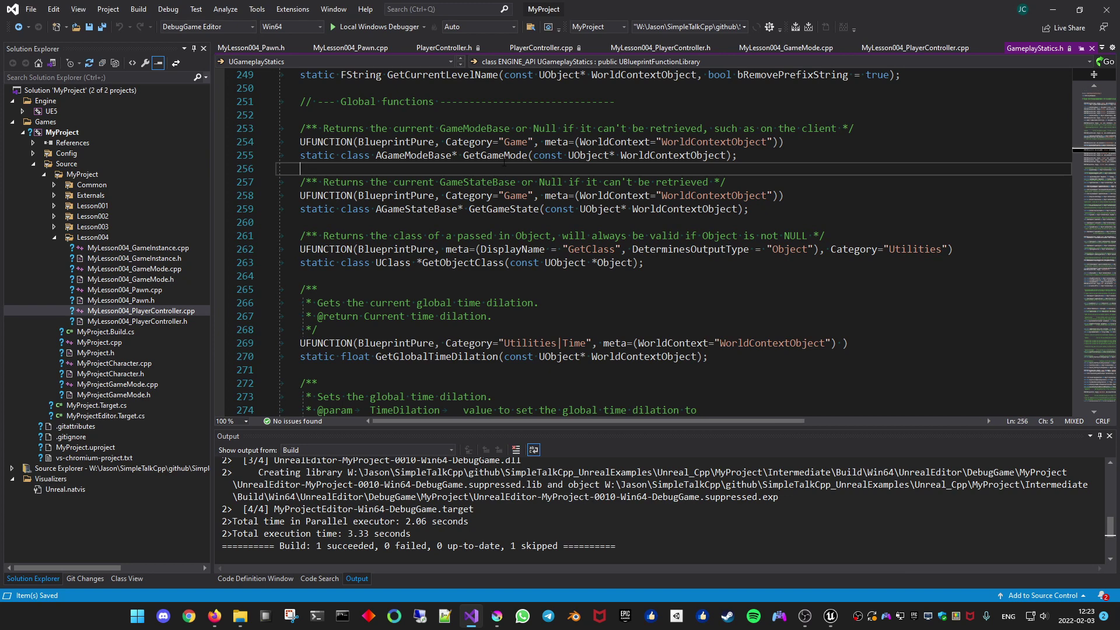
ctrl+click(504, 156)
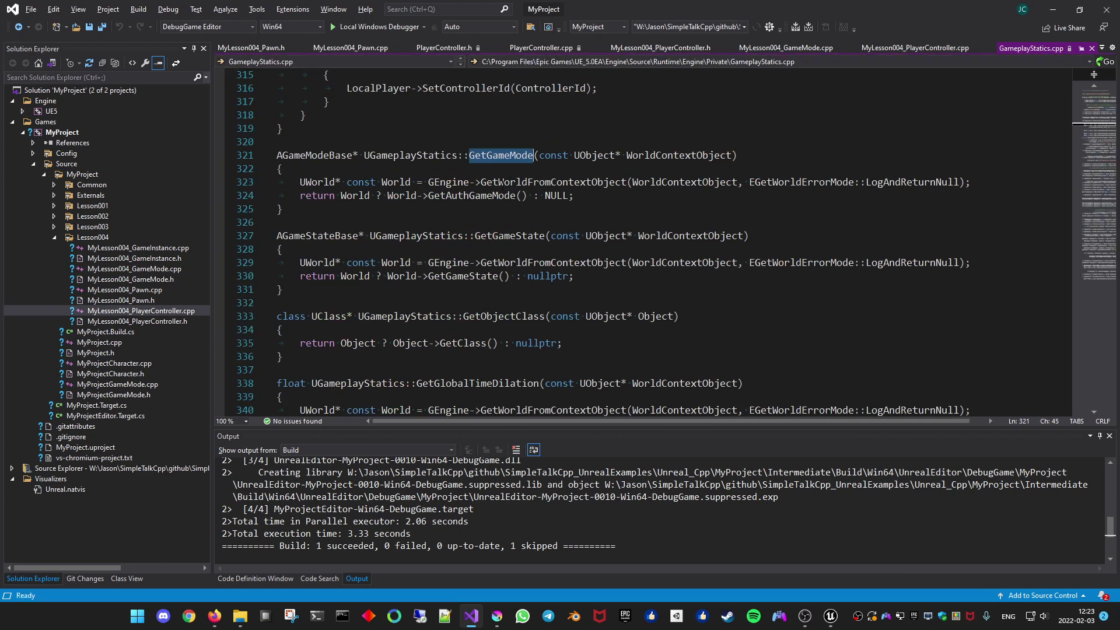
drag(388, 195, 523, 196)
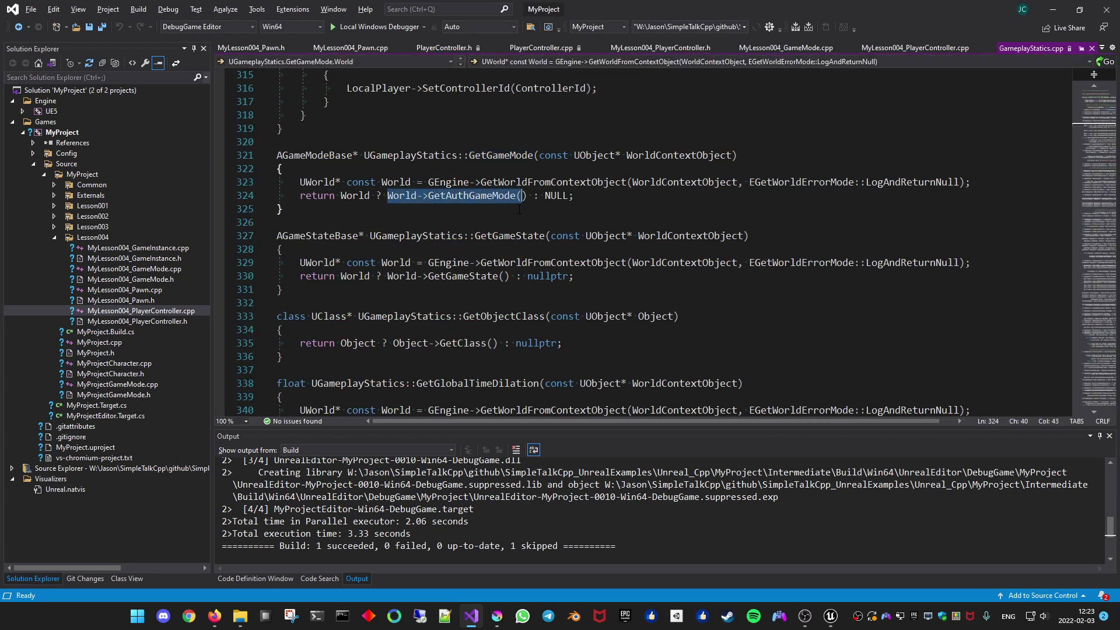
click(699, 172)
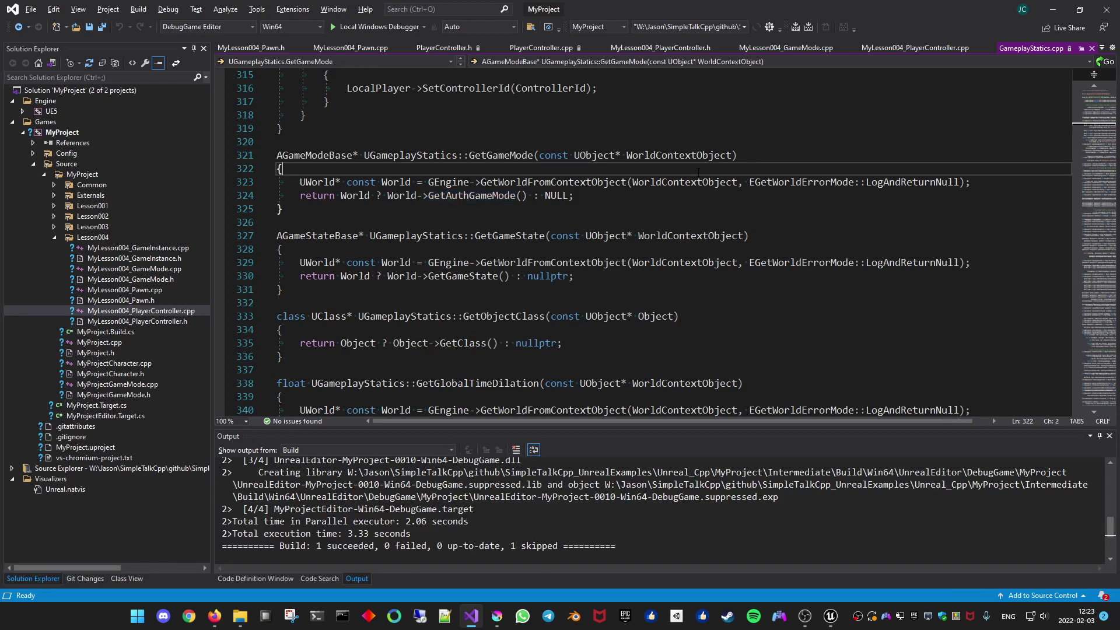
drag(773, 182, 916, 182)
click(768, 235)
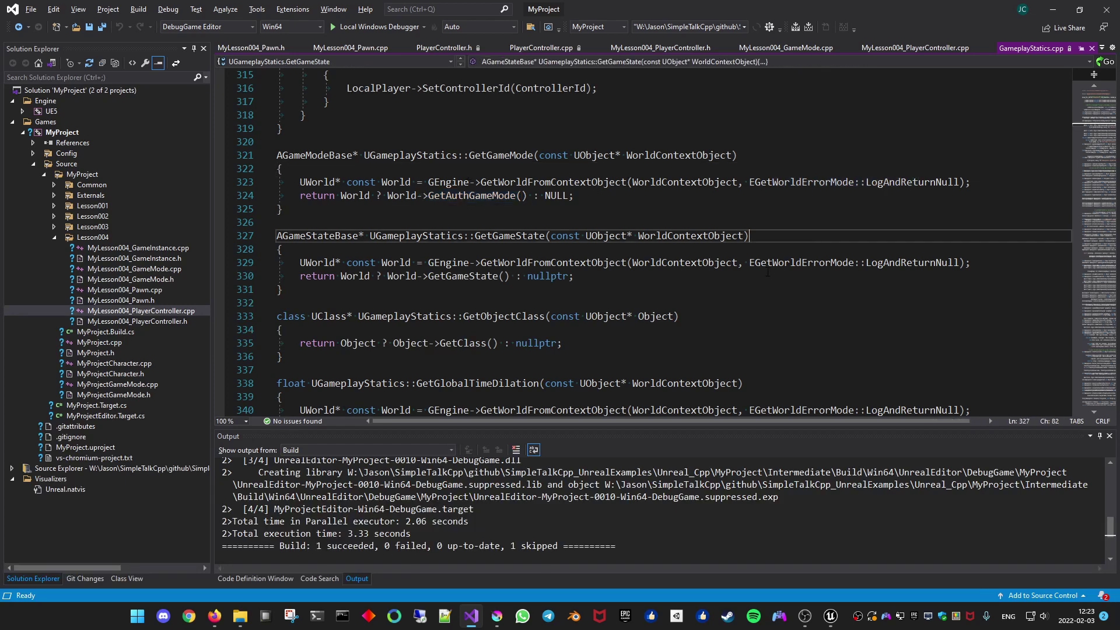
click(499, 155)
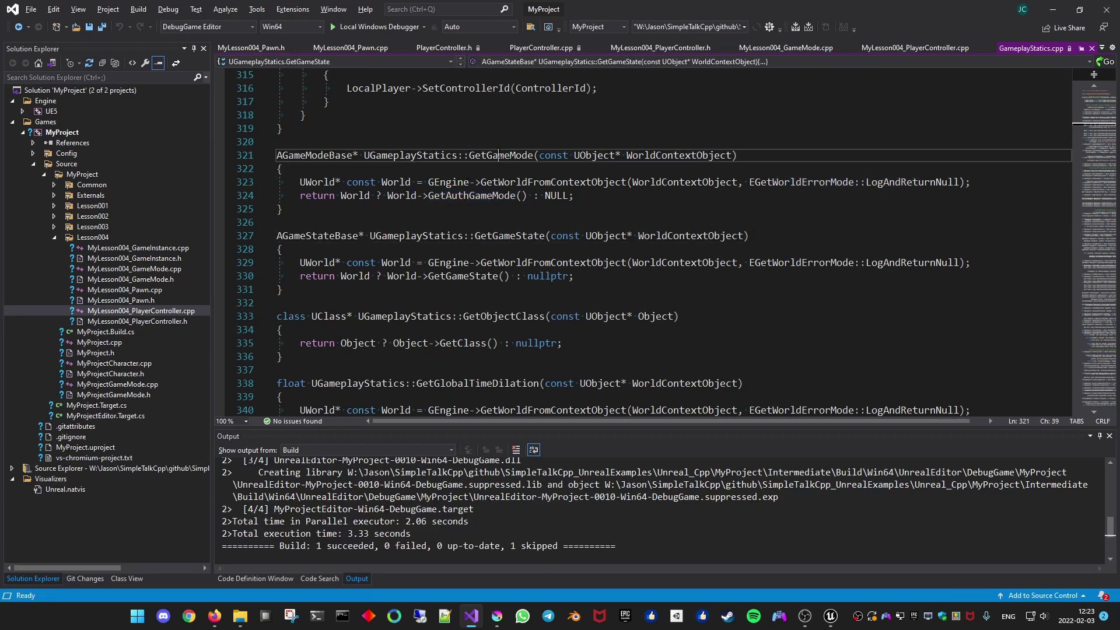
click(505, 236)
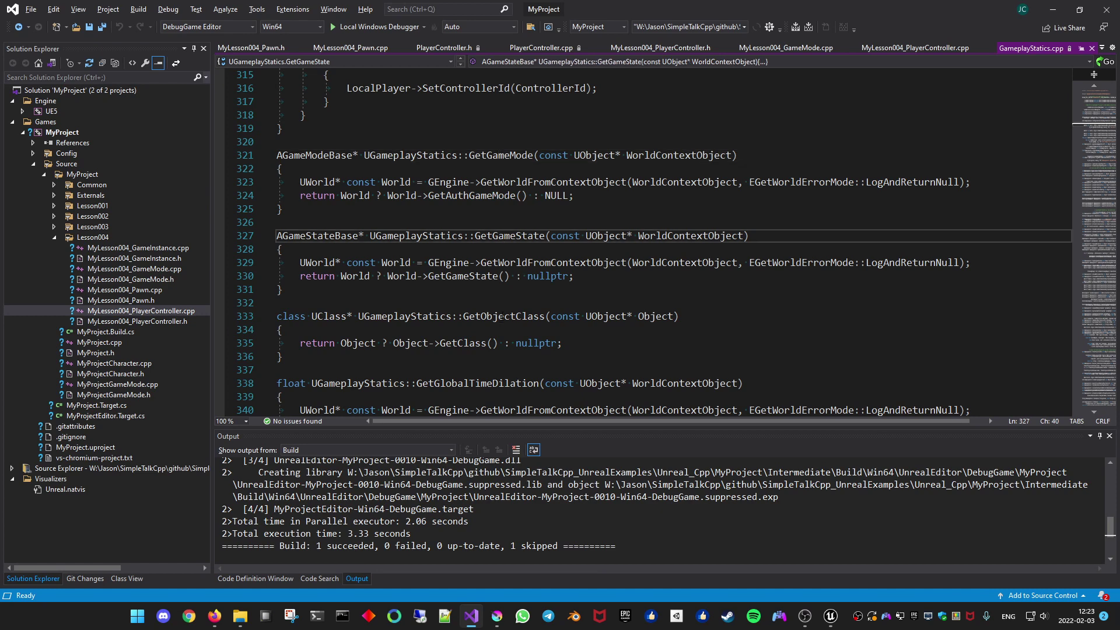
Navigate back to the camera code in MyLesson004_PlayerController.cpp.
scroll(517, 251, up, 4)
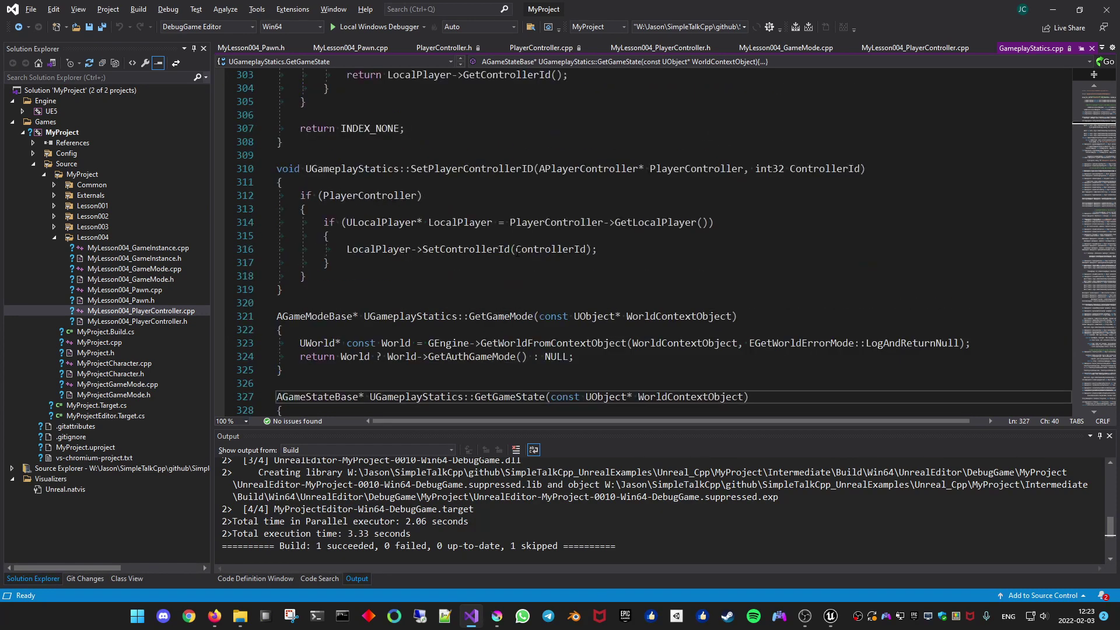
scroll(517, 252, up, 3)
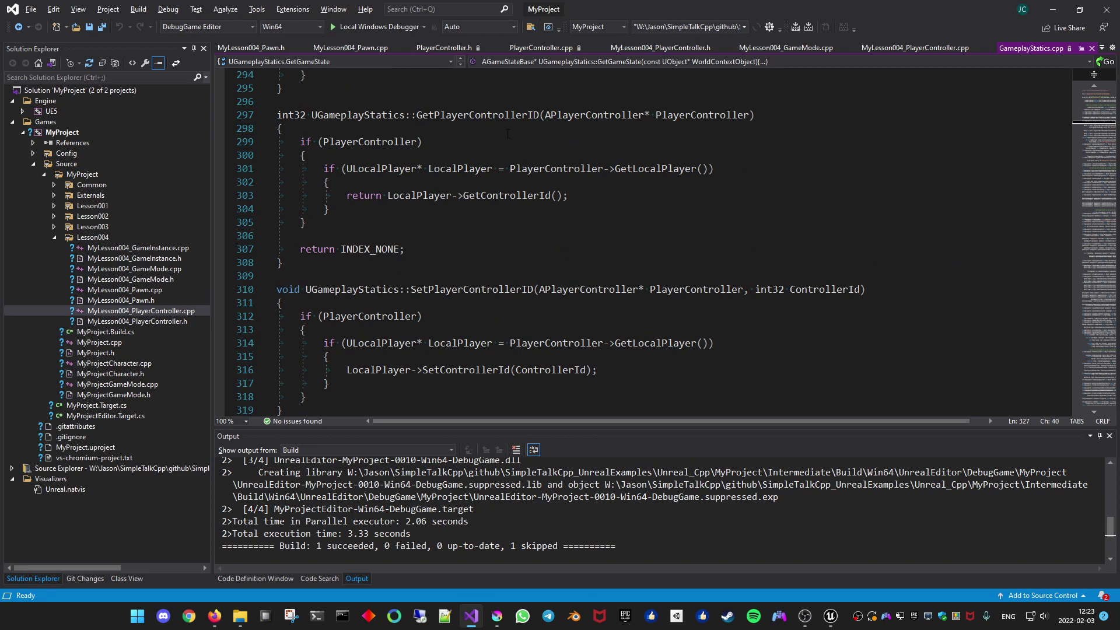
scroll(508, 133, up, 3)
scroll(508, 134, up, 3)
scroll(509, 134, up, 3)
scroll(508, 134, up, 3)
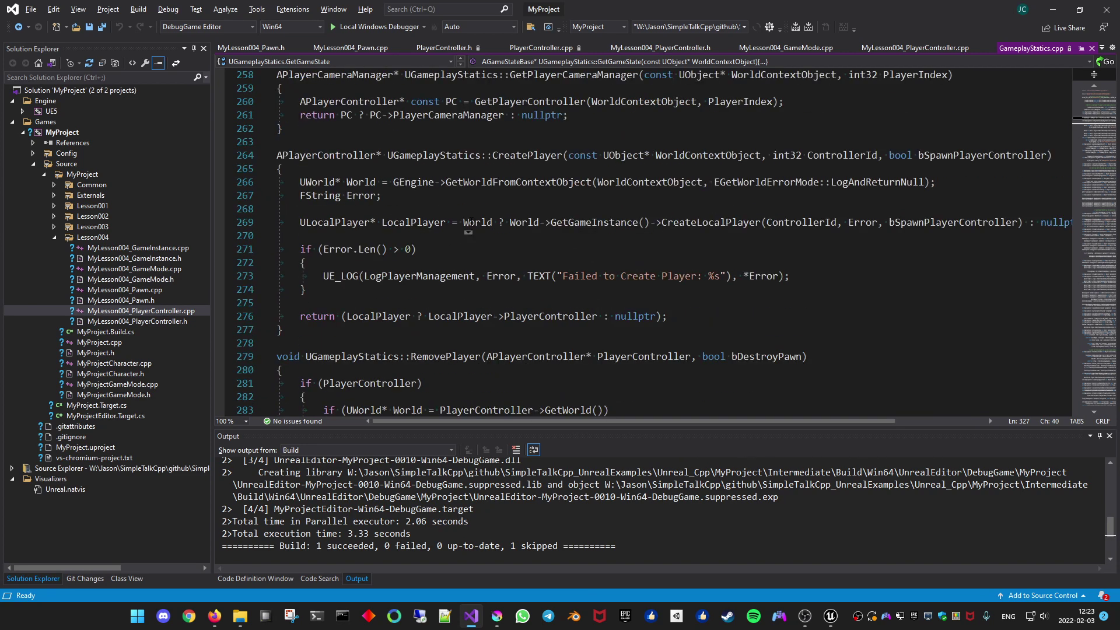
scroll(471, 225, up, 4)
scroll(495, 324, up, 1)
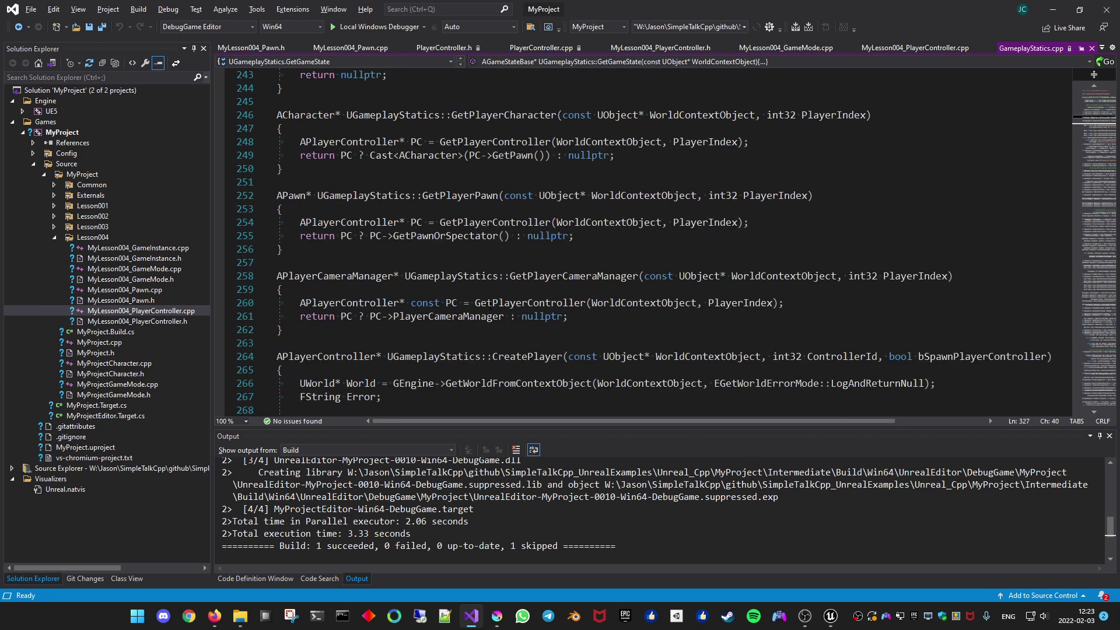
scroll(495, 324, up, 4)
scroll(495, 324, up, 4)
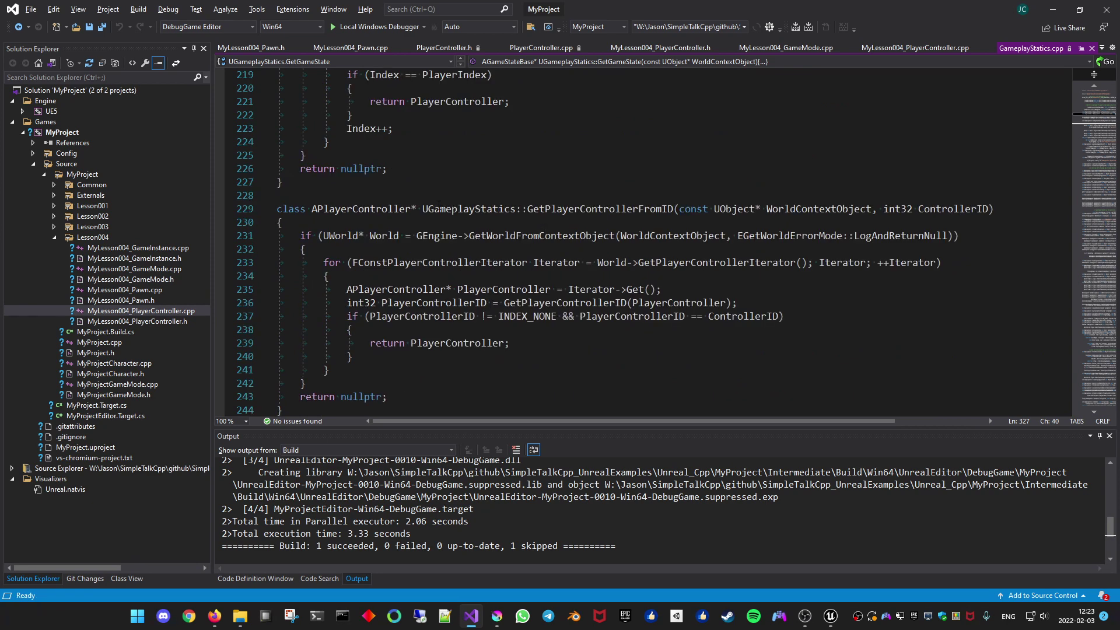
scroll(496, 209, up, 4)
scroll(495, 208, up, 4)
scroll(495, 208, up, 4)
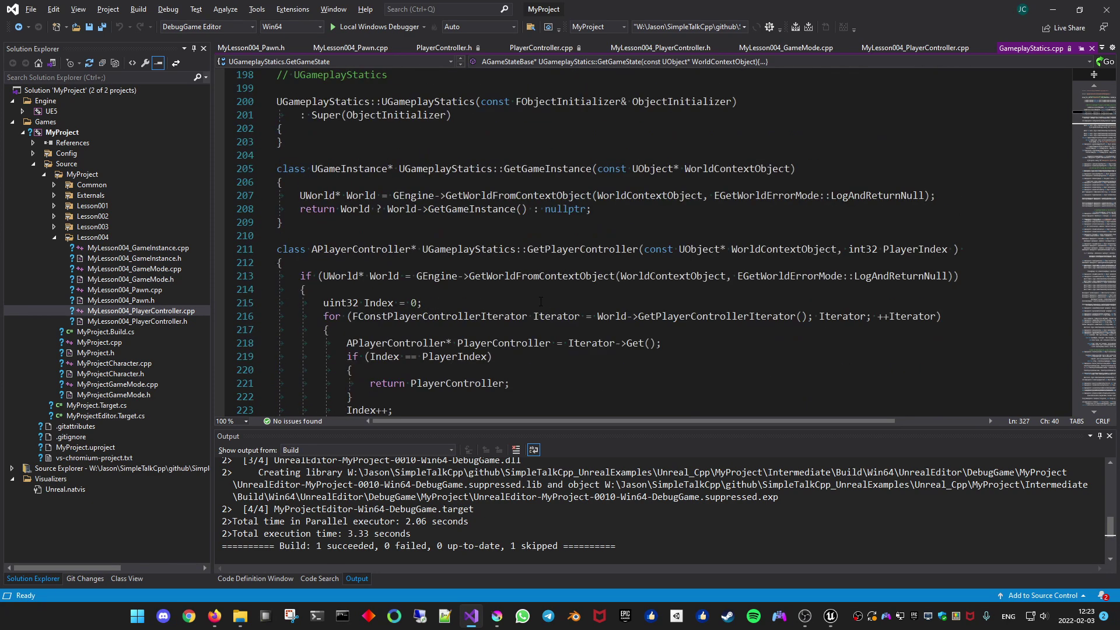
key(ctrl+minus)
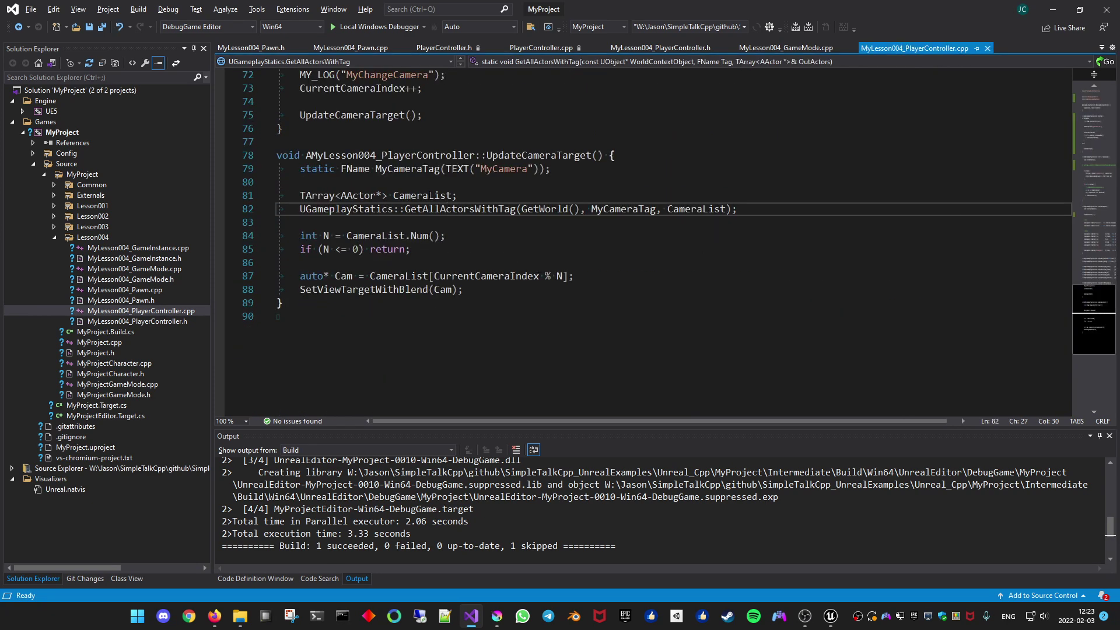
double_click(421, 196)
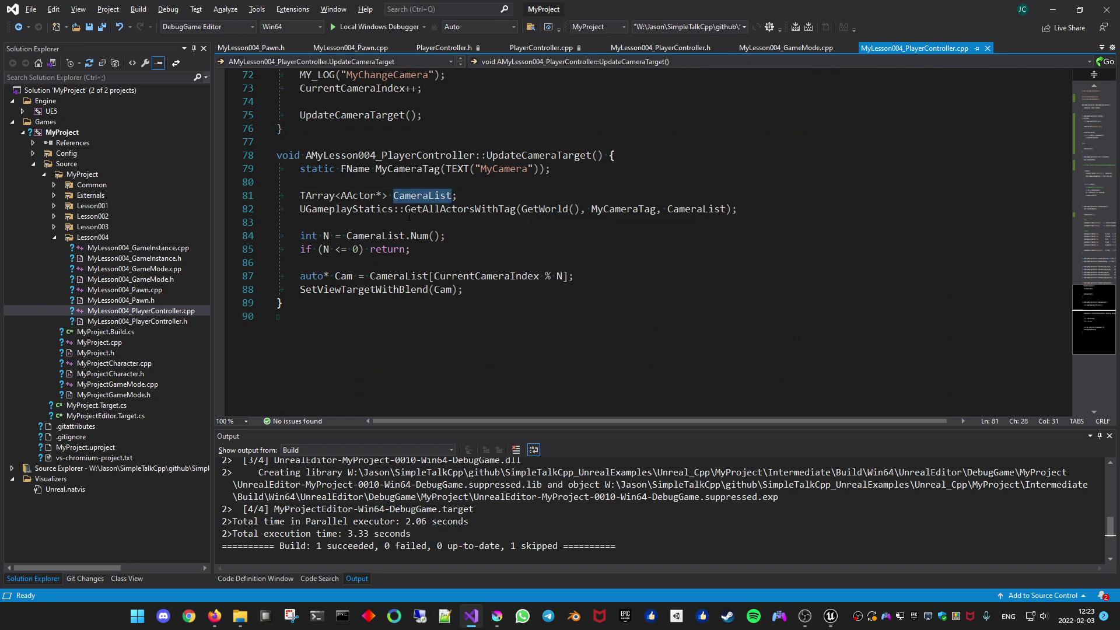
click(477, 276)
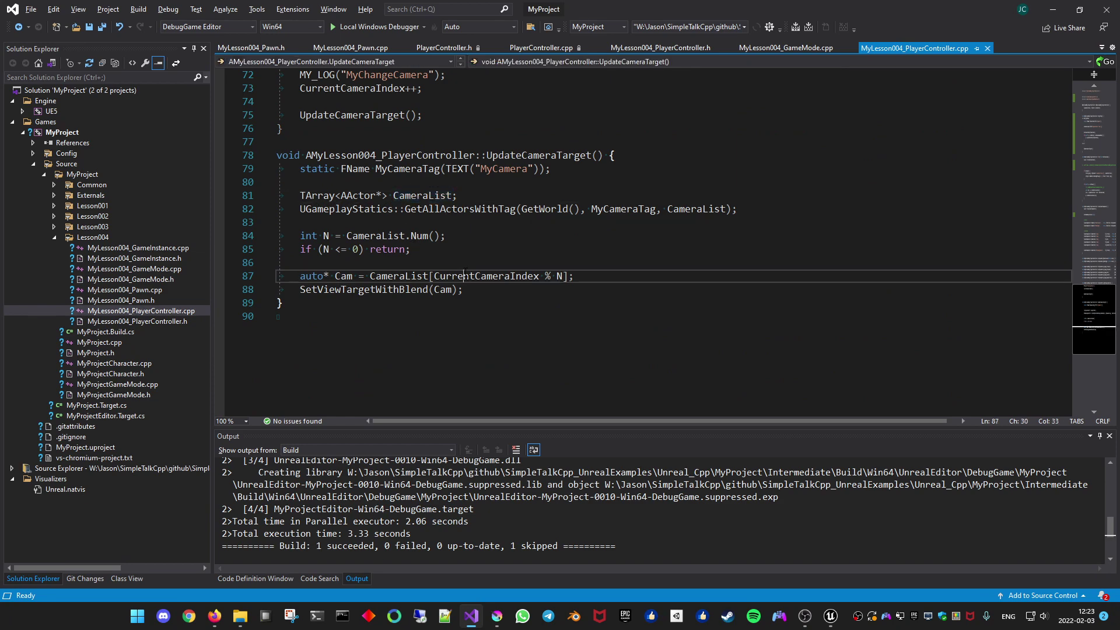
key(F12)
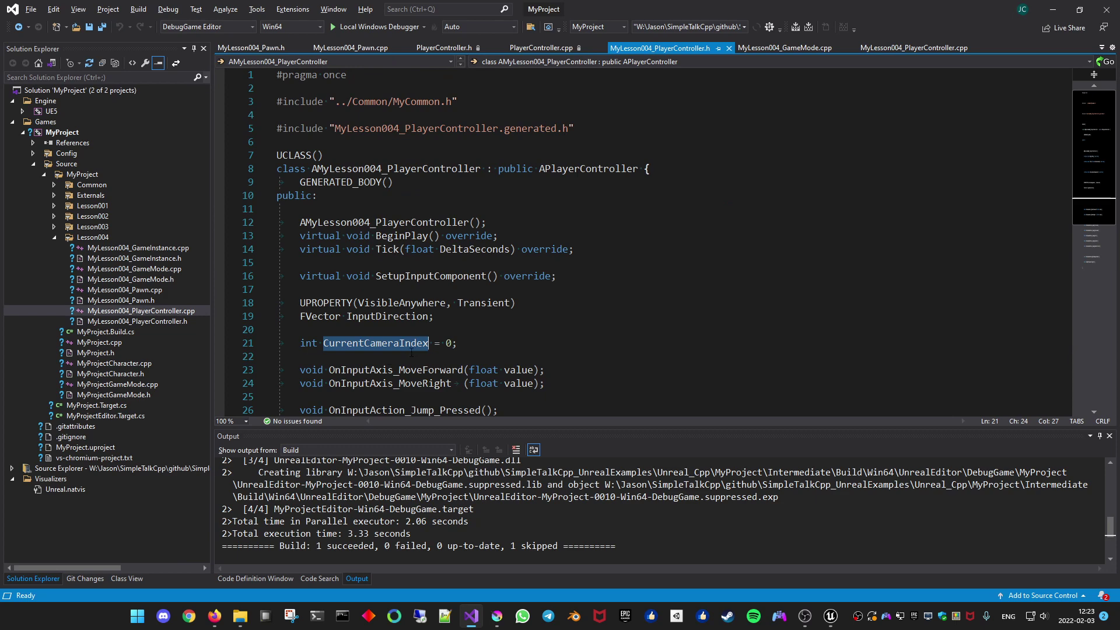
key(ctrl+minus)
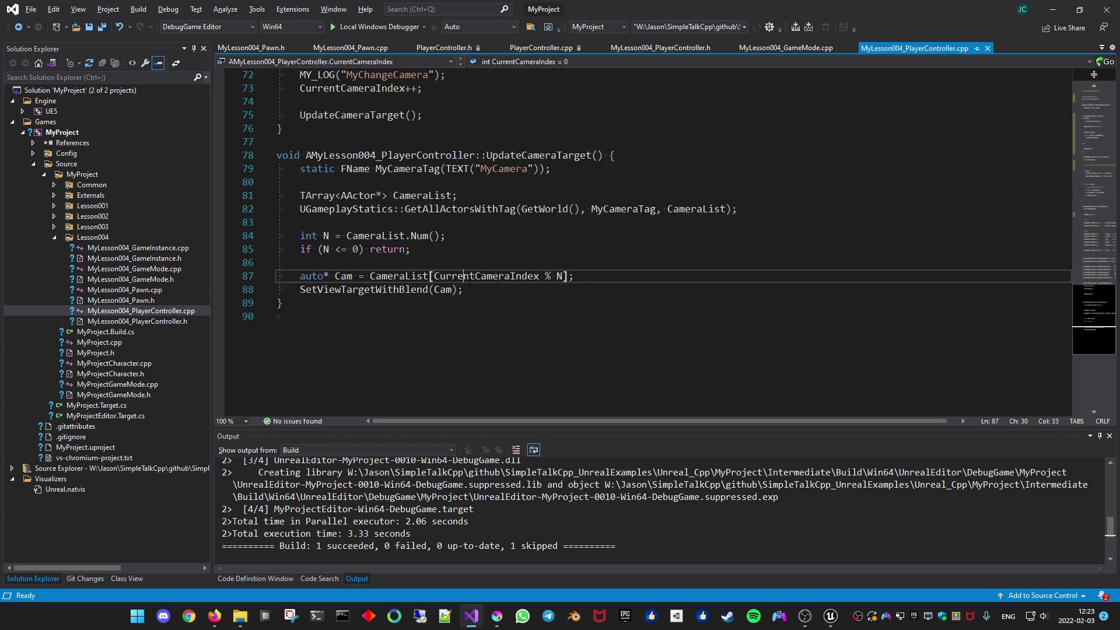
click(349, 289)
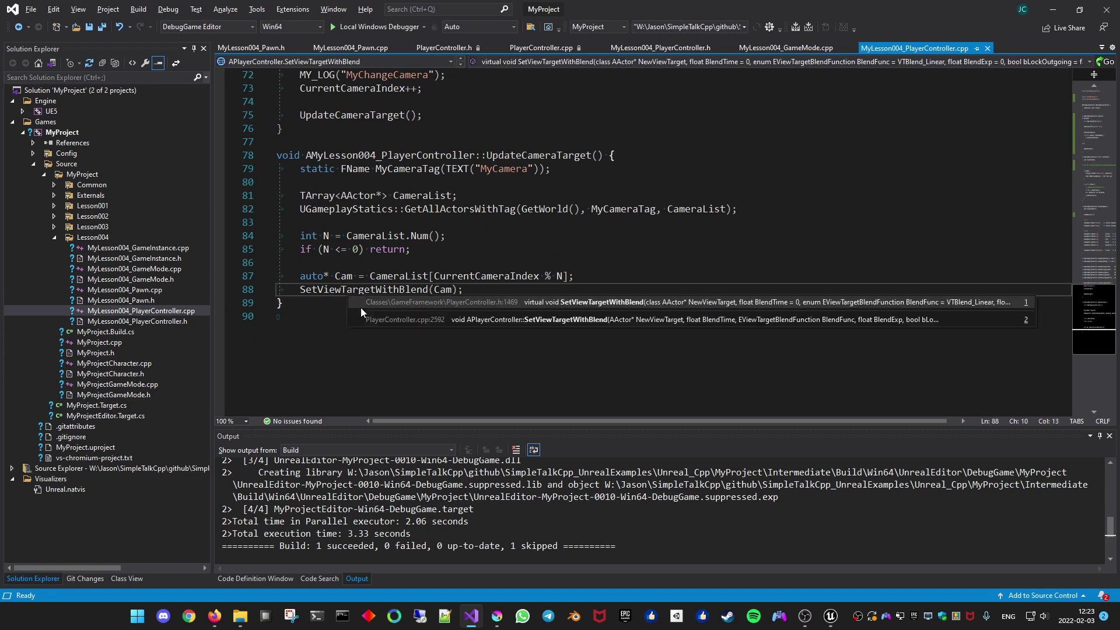
key(F12)
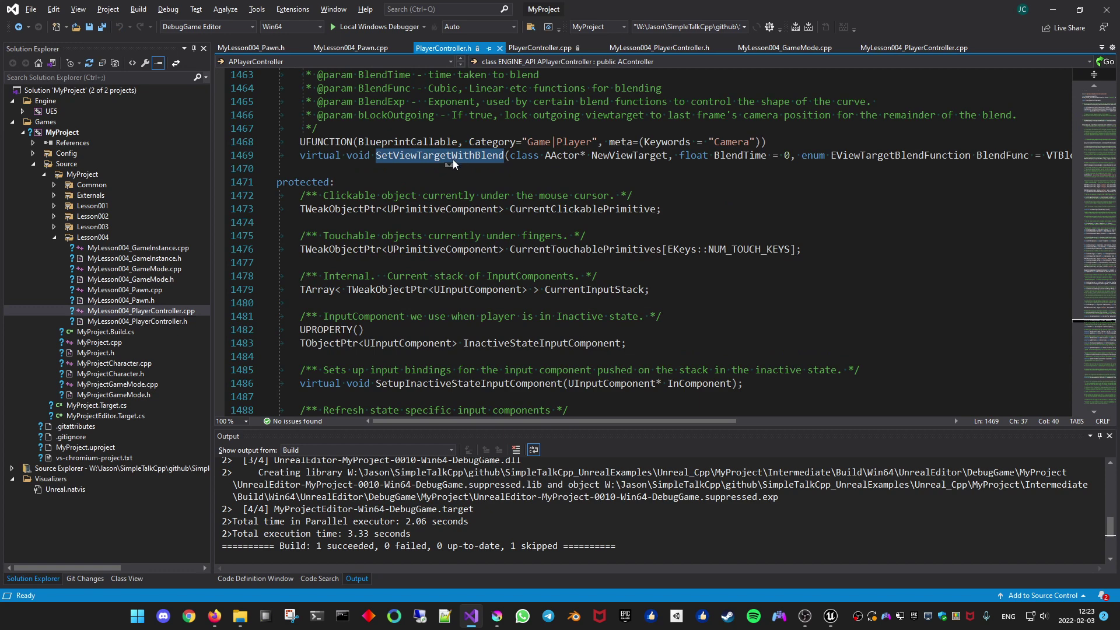
key(F12)
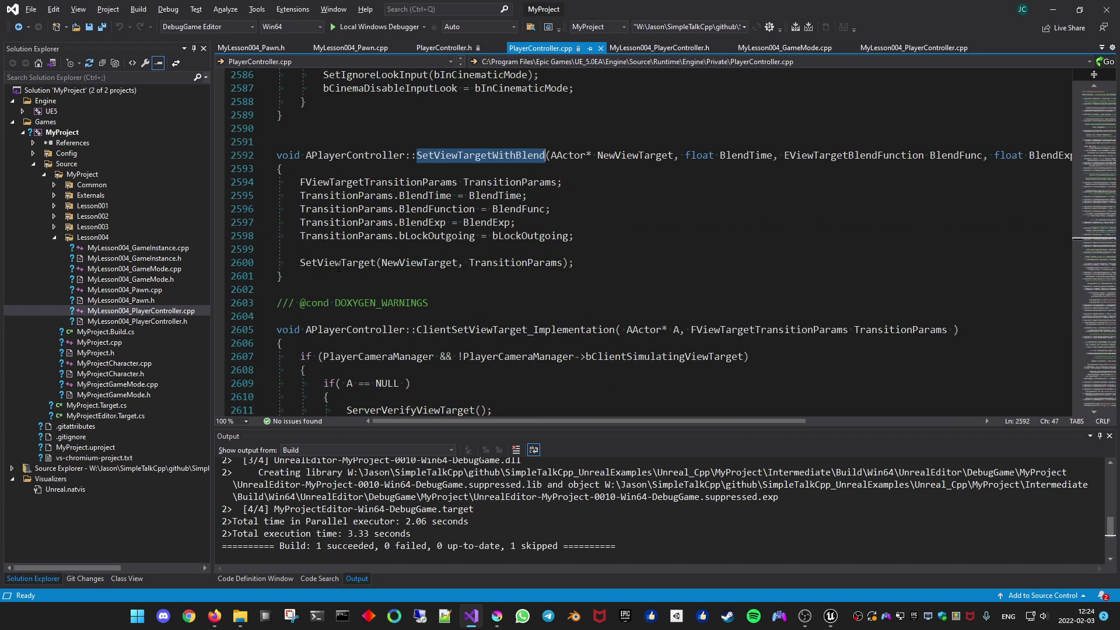
click(338, 266)
key(F12)
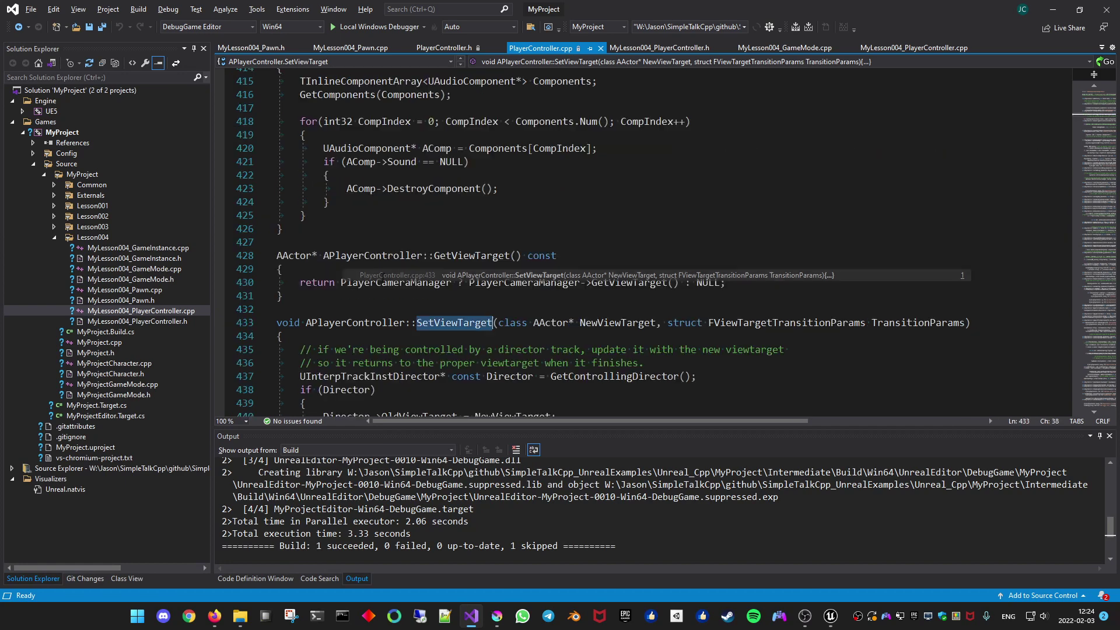
scroll(456, 348, down, 2)
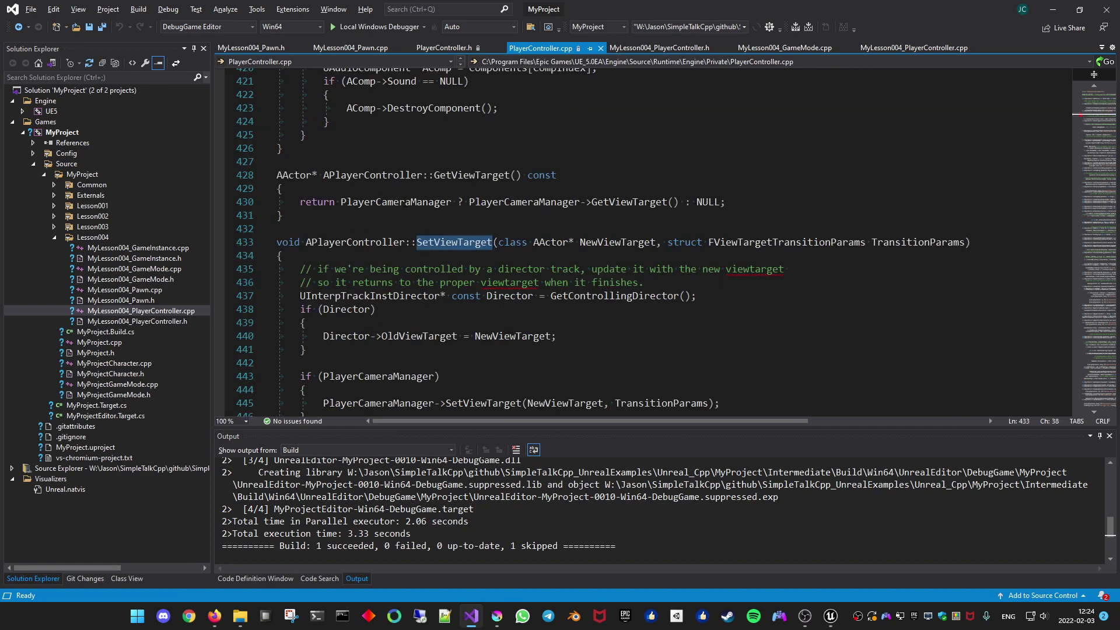
scroll(465, 266, down, 2)
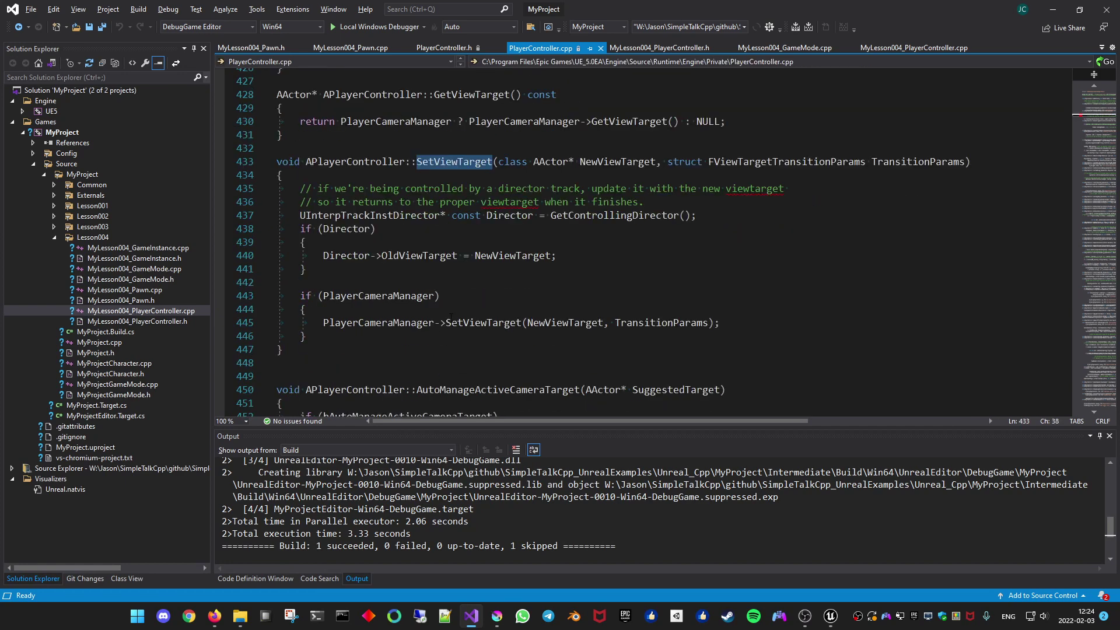
click(465, 315)
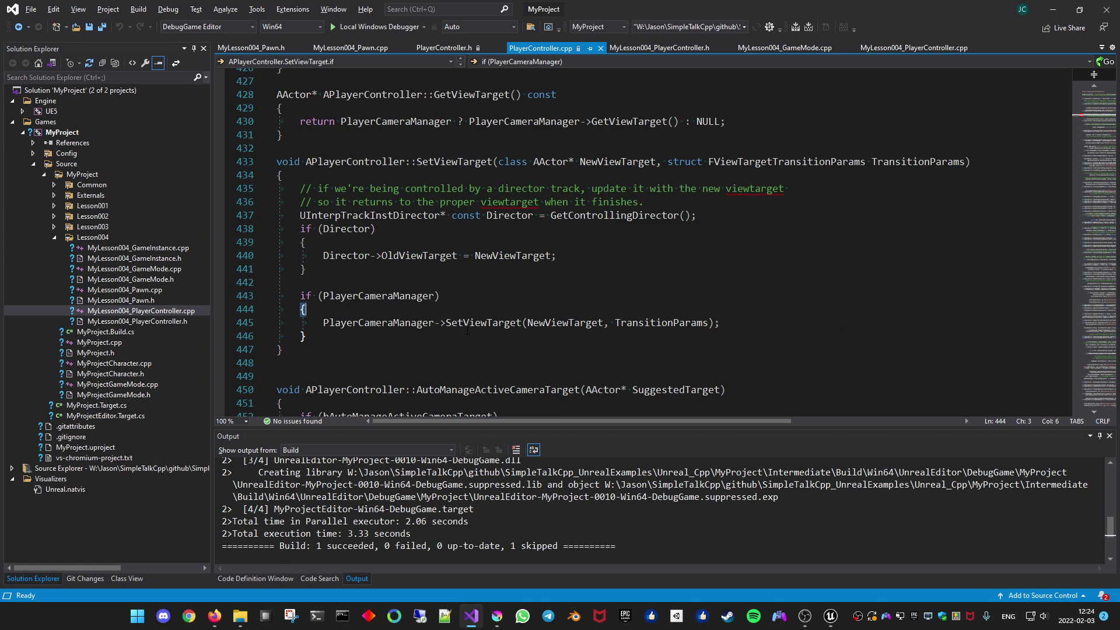
key(ctrl+minus)
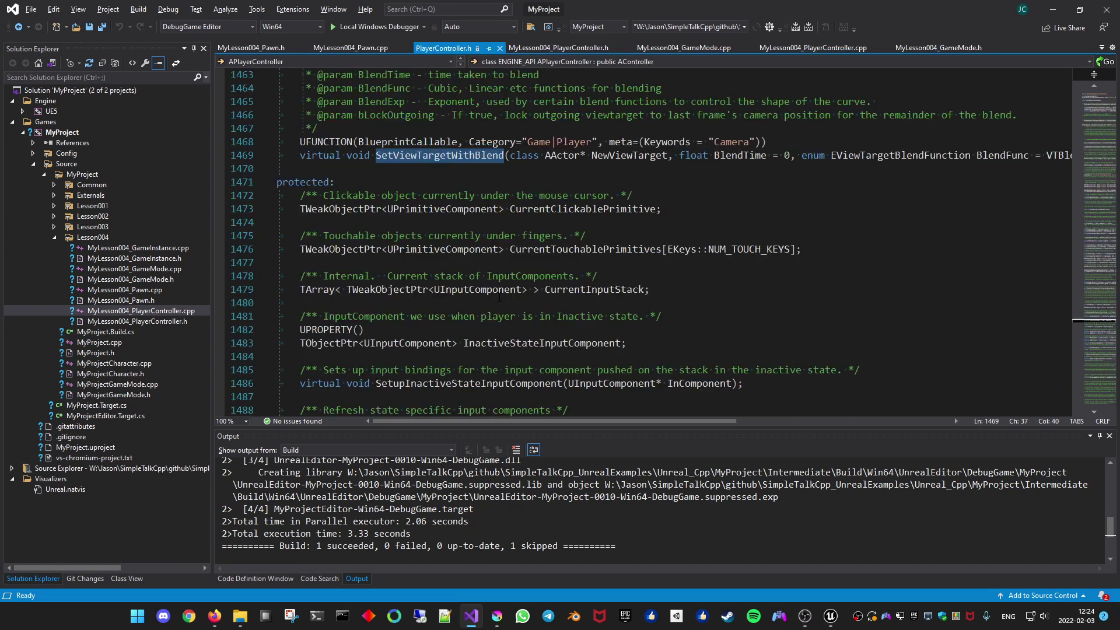
key(ctrl+minus)
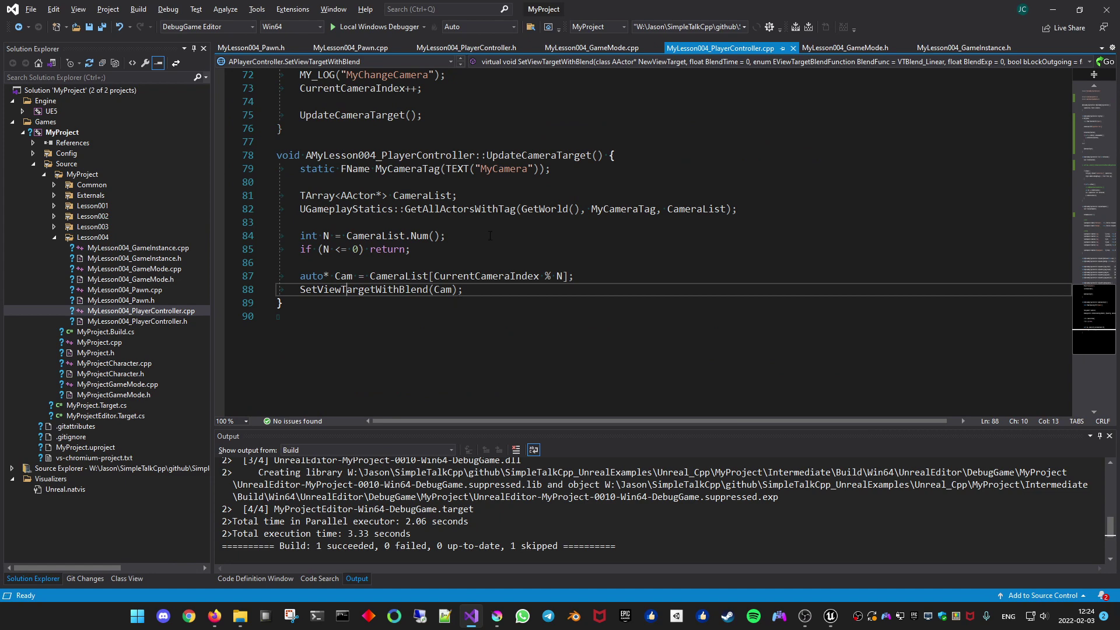
scroll(489, 293, up, 5)
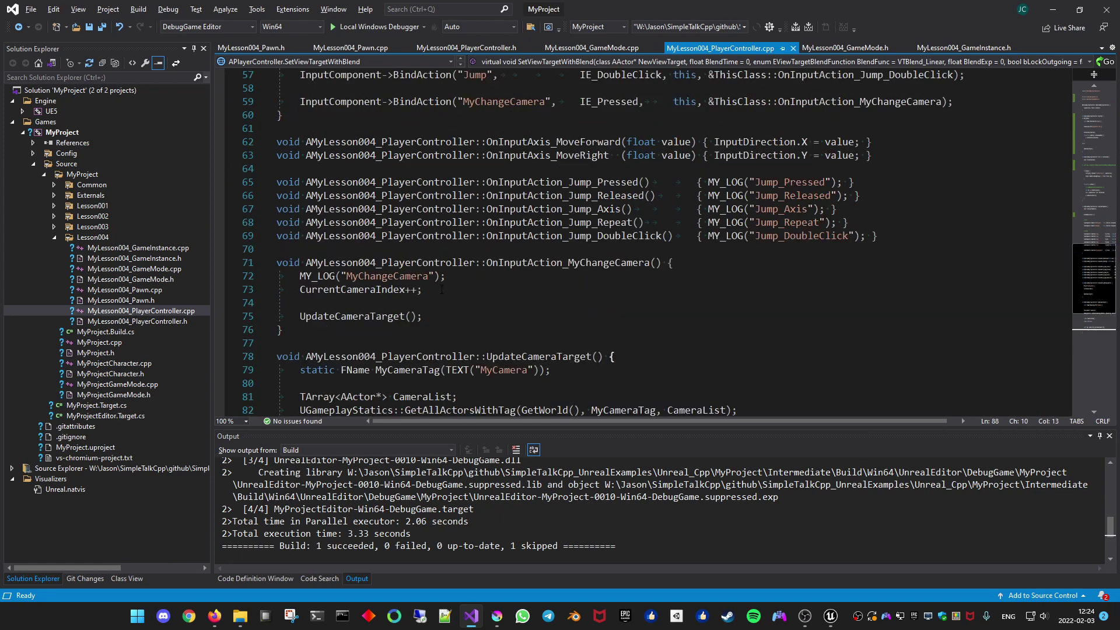
key(ctrl+minus)
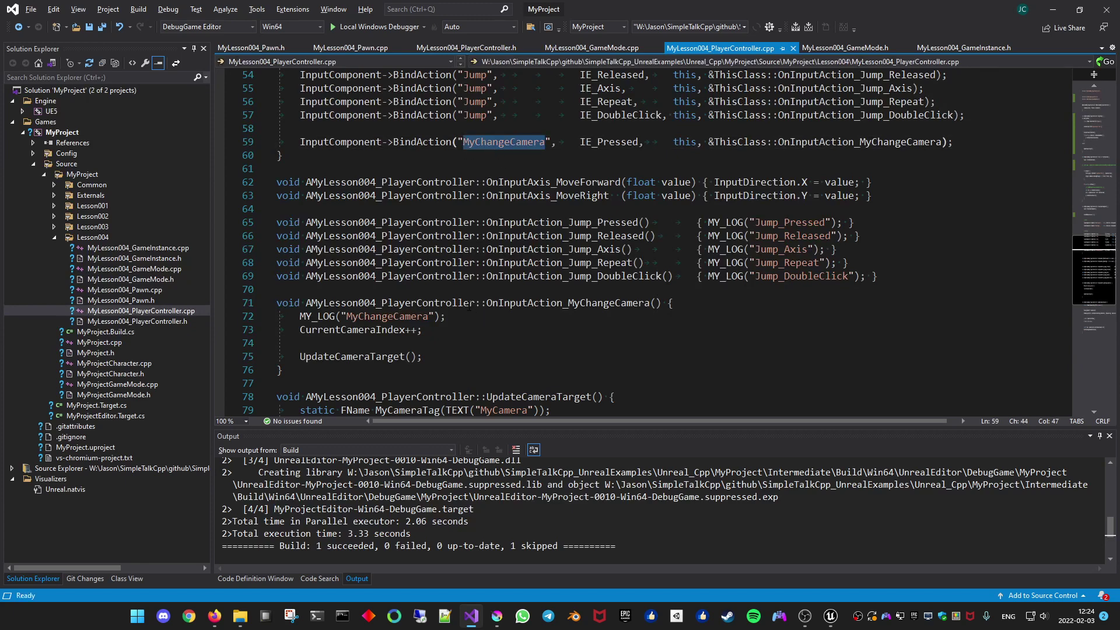
double_click(352, 331)
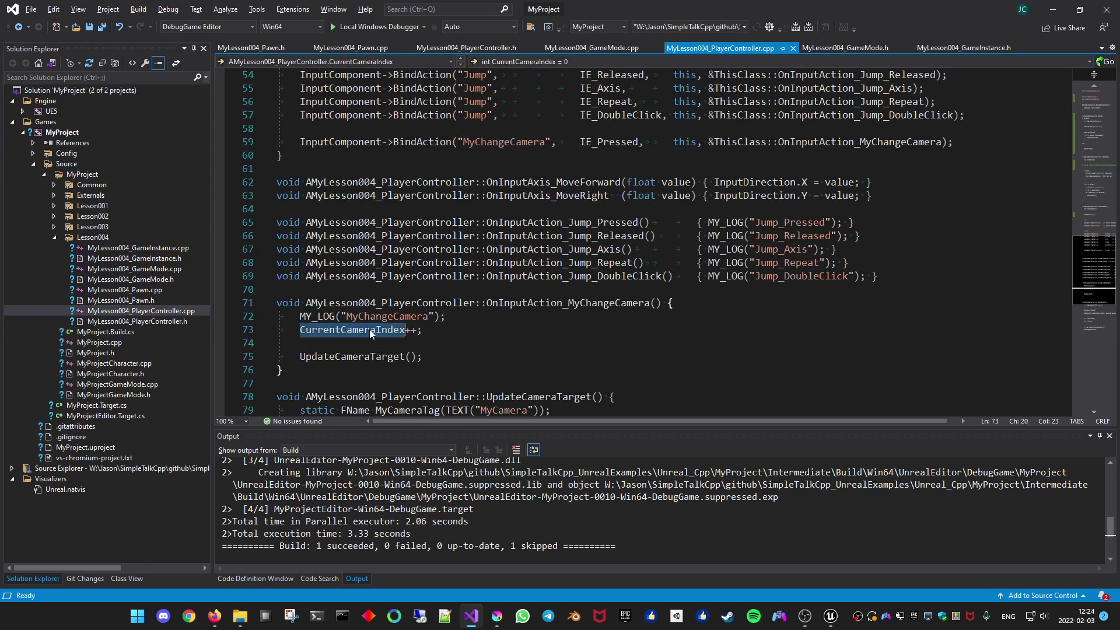
scroll(421, 290, down, 4)
key(alt+Tab)
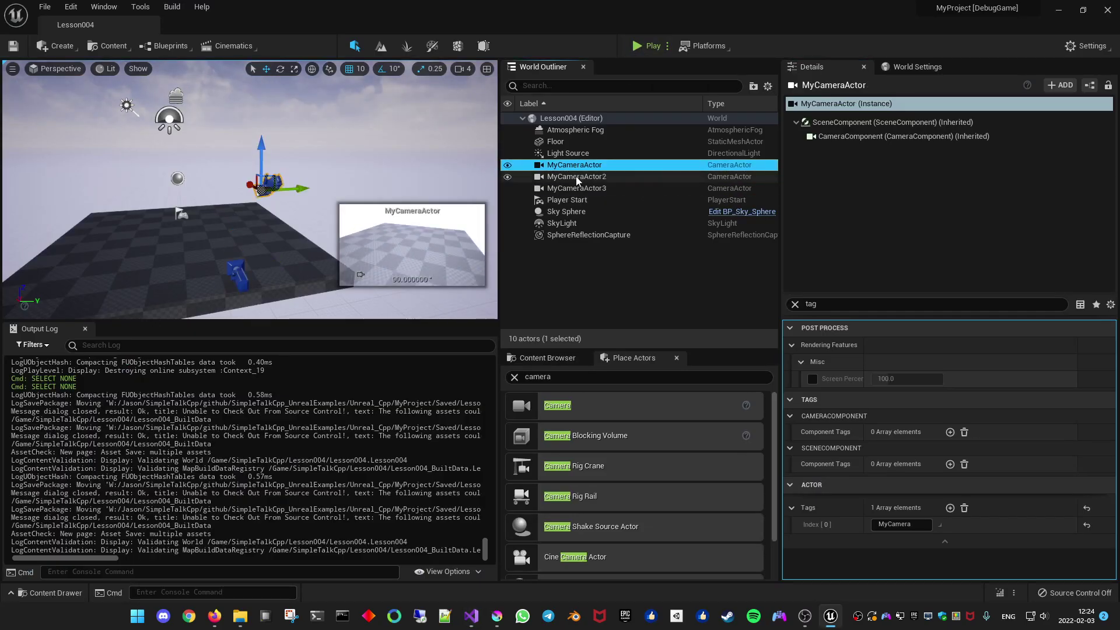
click(637, 45)
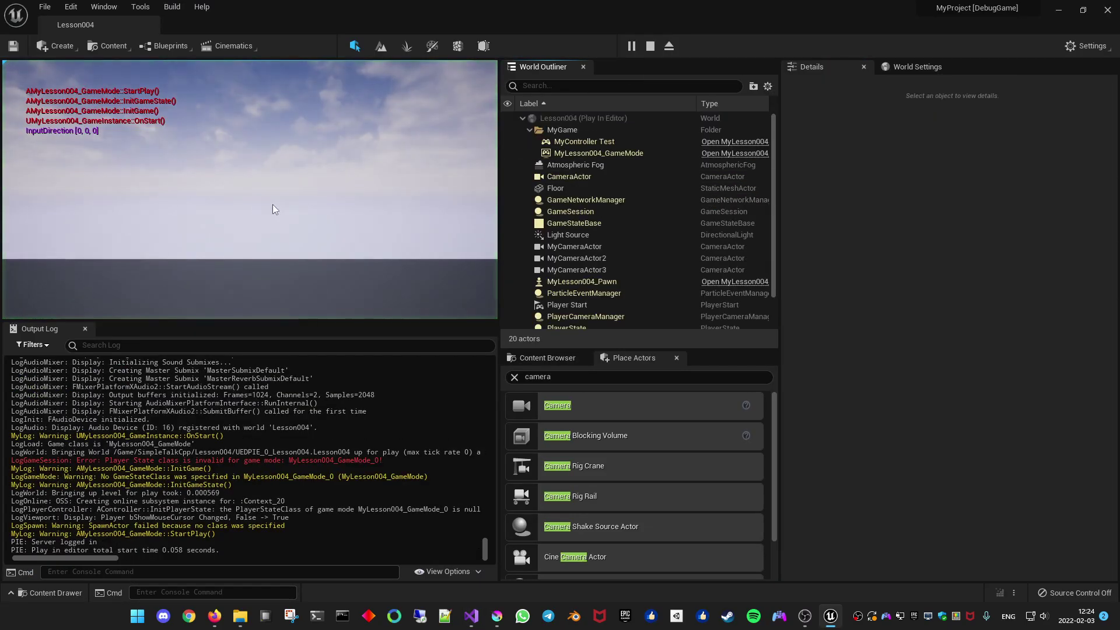
click(650, 46)
key(alt+Tab)
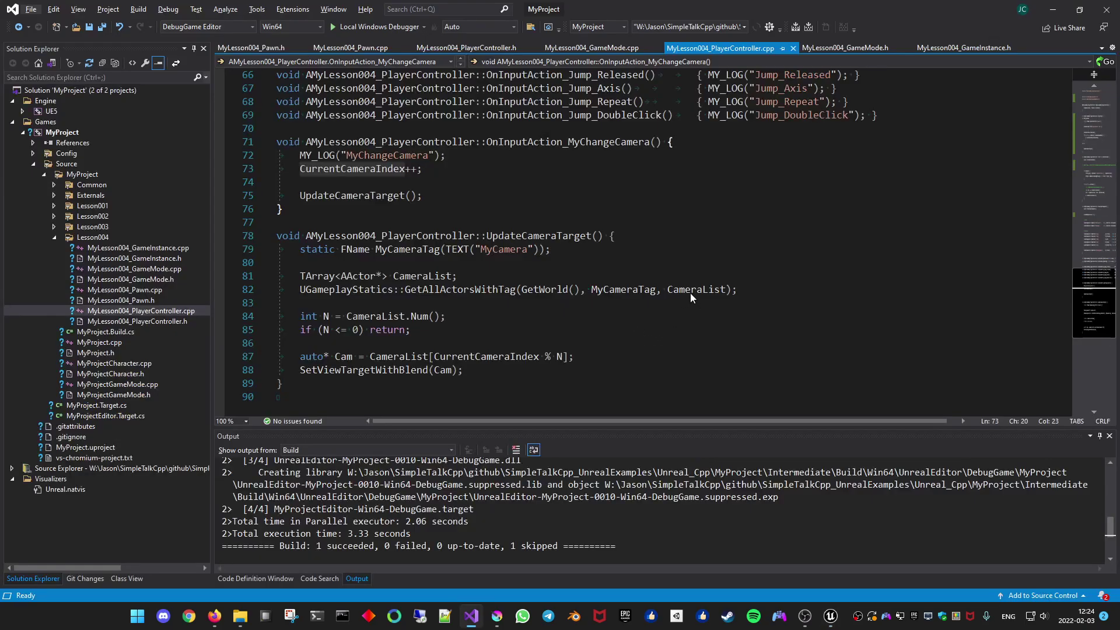
click(691, 289)
scroll(671, 303, up, 4)
Build the project with the UpdateCameraTarget changes, then switch to Unreal Editor once it succeeds.
click(331, 22)
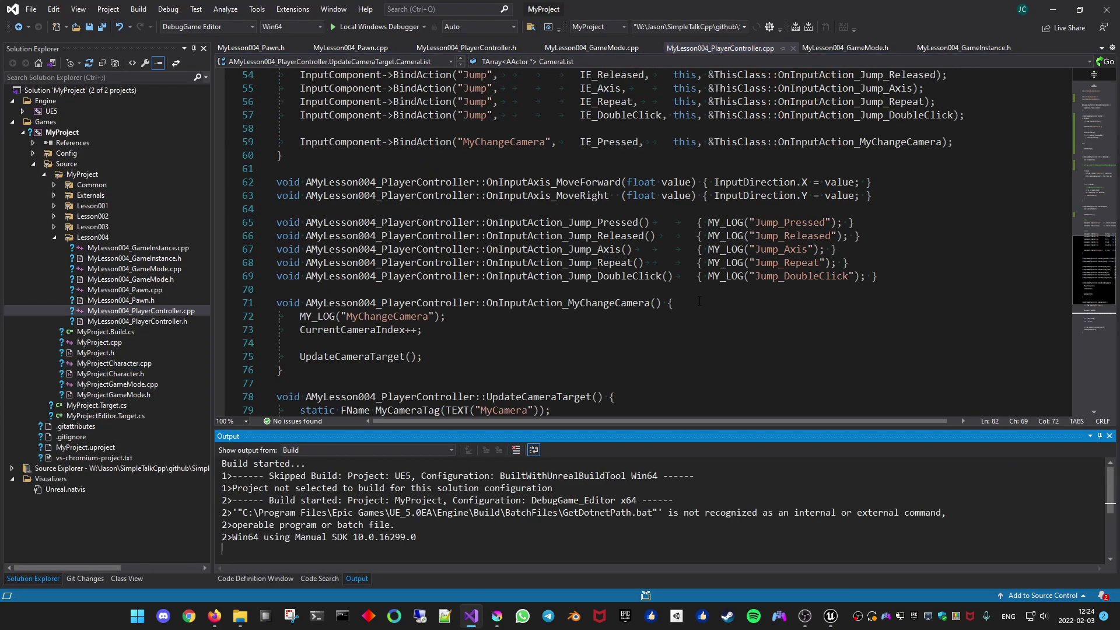
scroll(558, 353, up, 2)
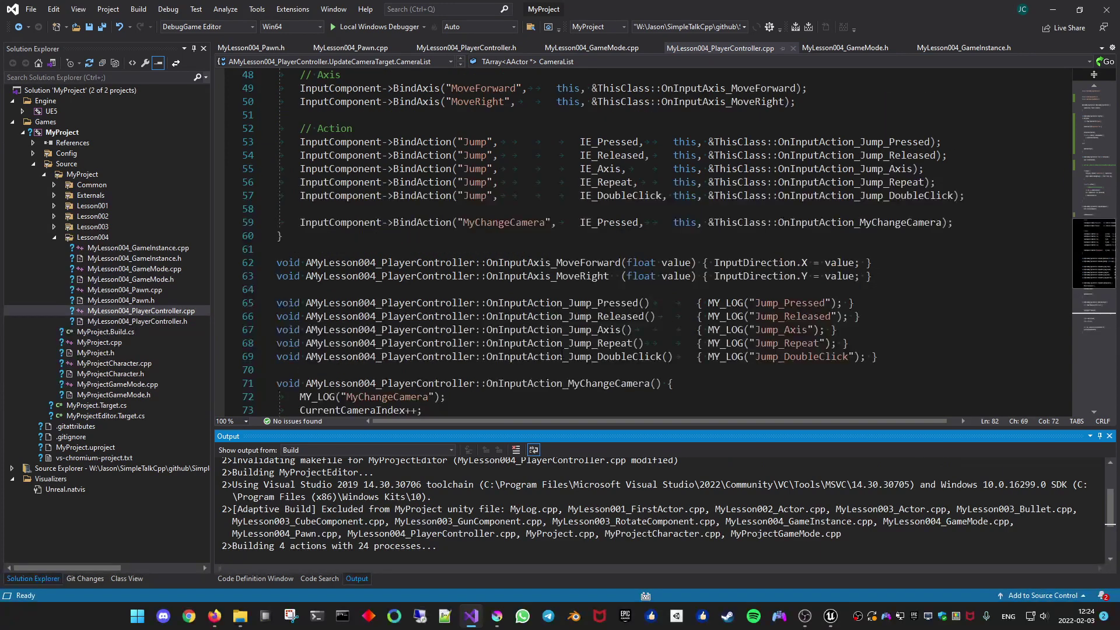
scroll(558, 353, up, 8)
scroll(559, 353, up, 2)
scroll(559, 353, up, 3)
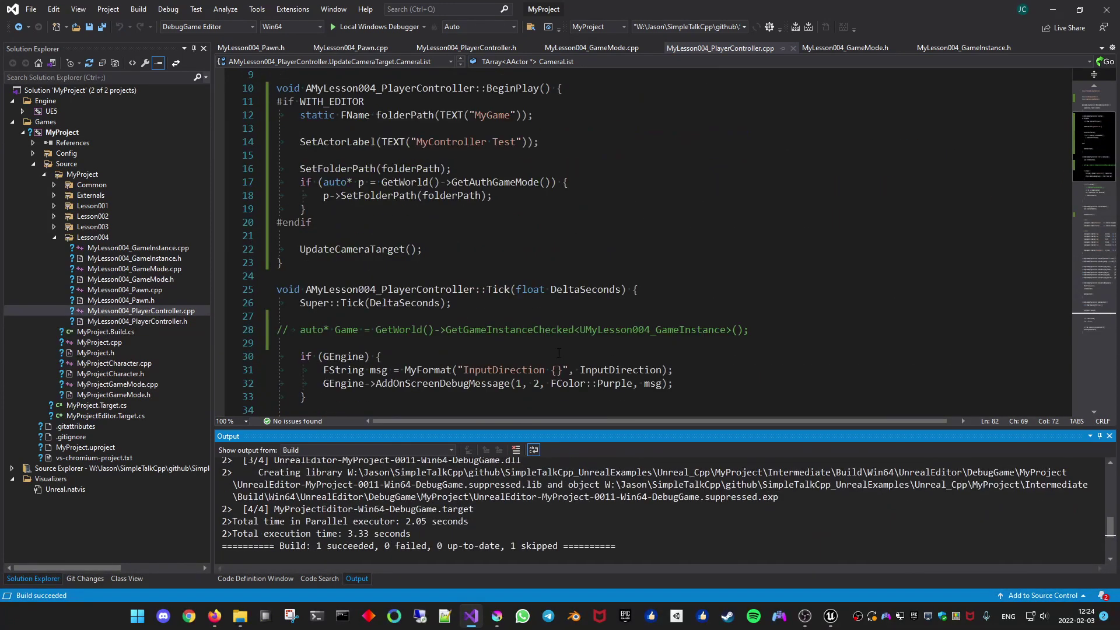
click(295, 250)
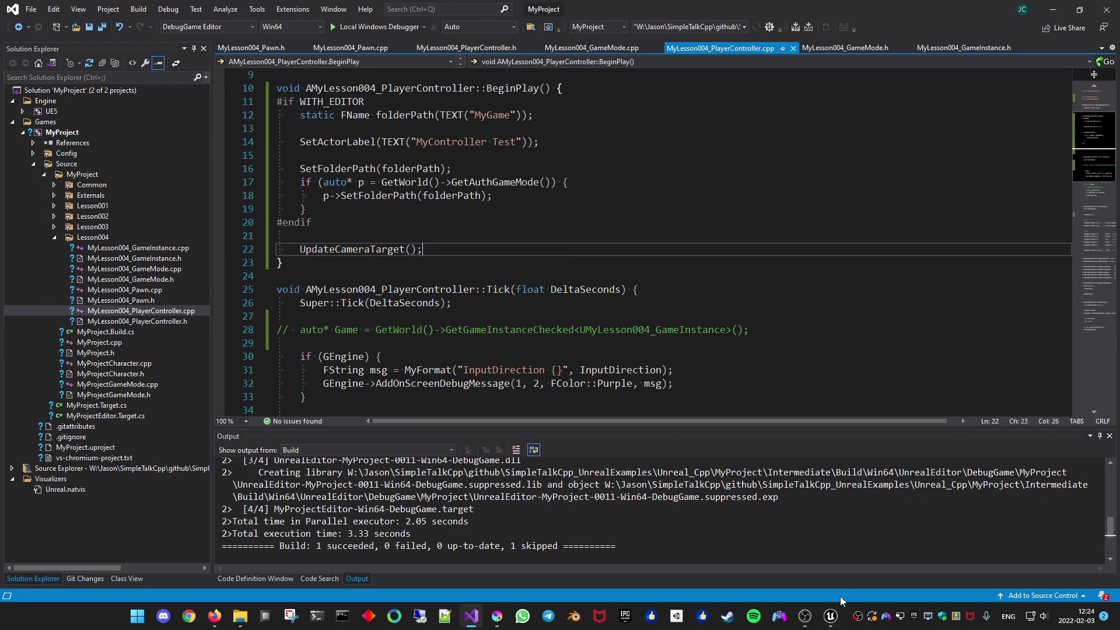
click(831, 616)
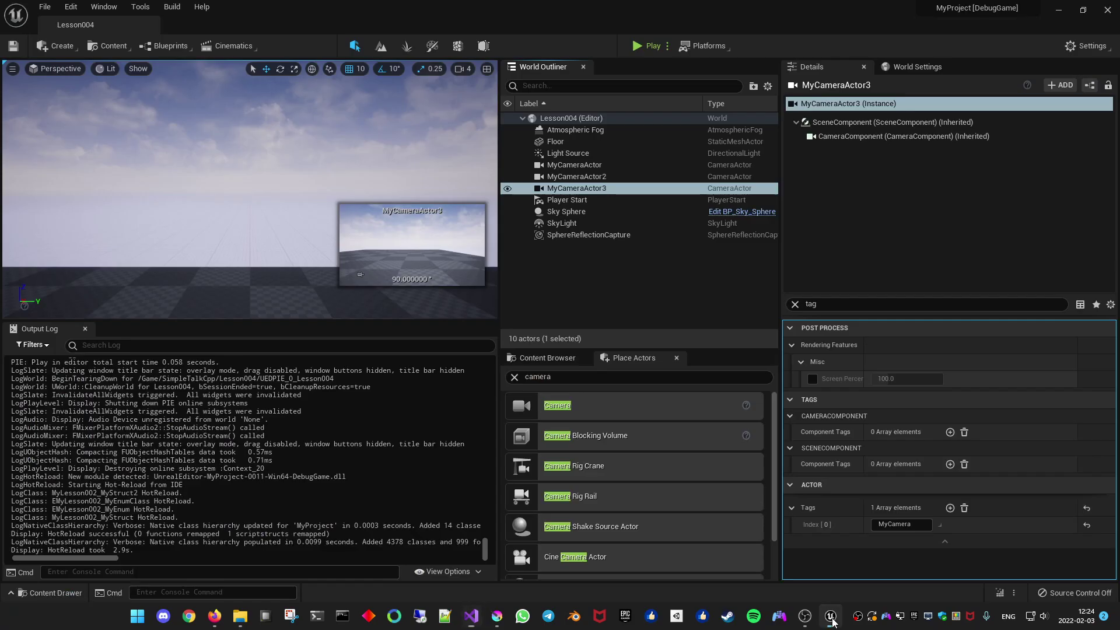
Play Lesson004 and click repeatedly in the viewport to cycle through the MyCamera views.
click(642, 47)
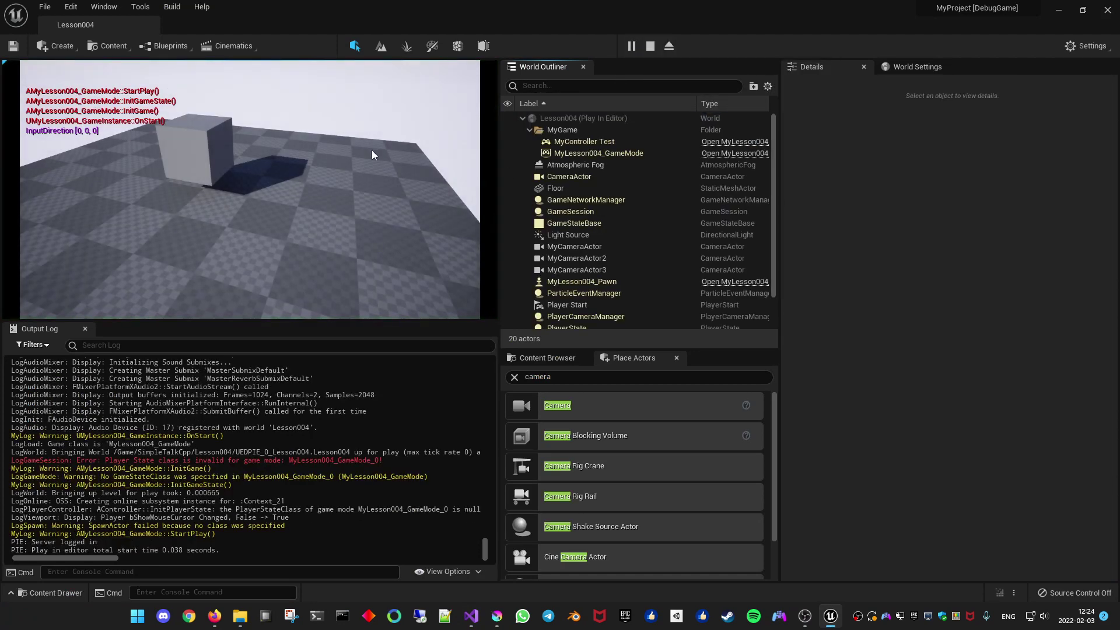
click(371, 194)
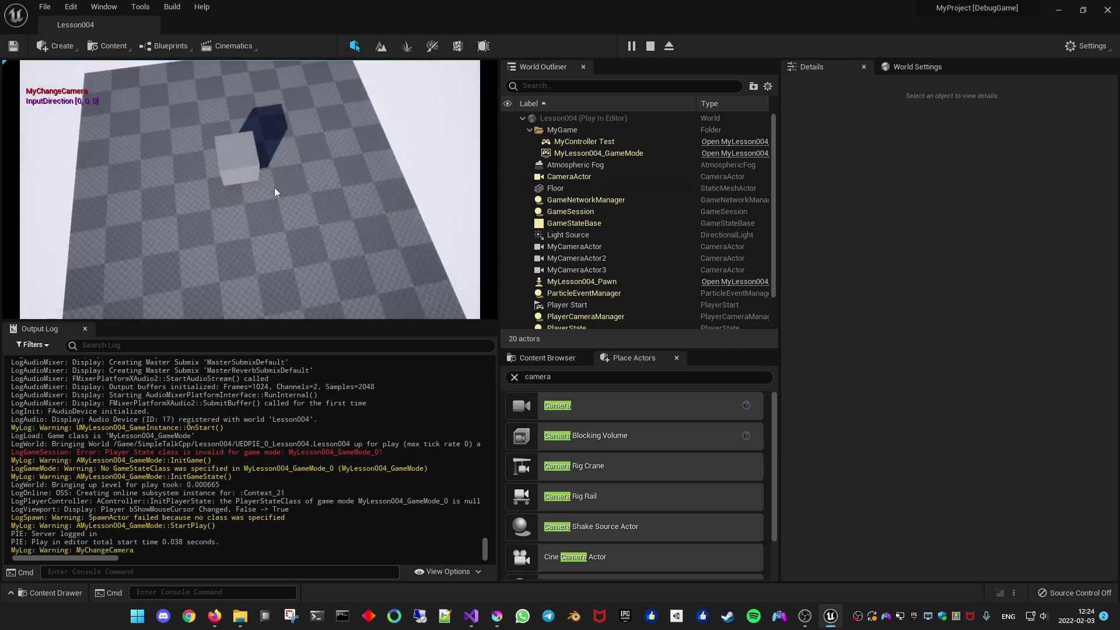
click(285, 169)
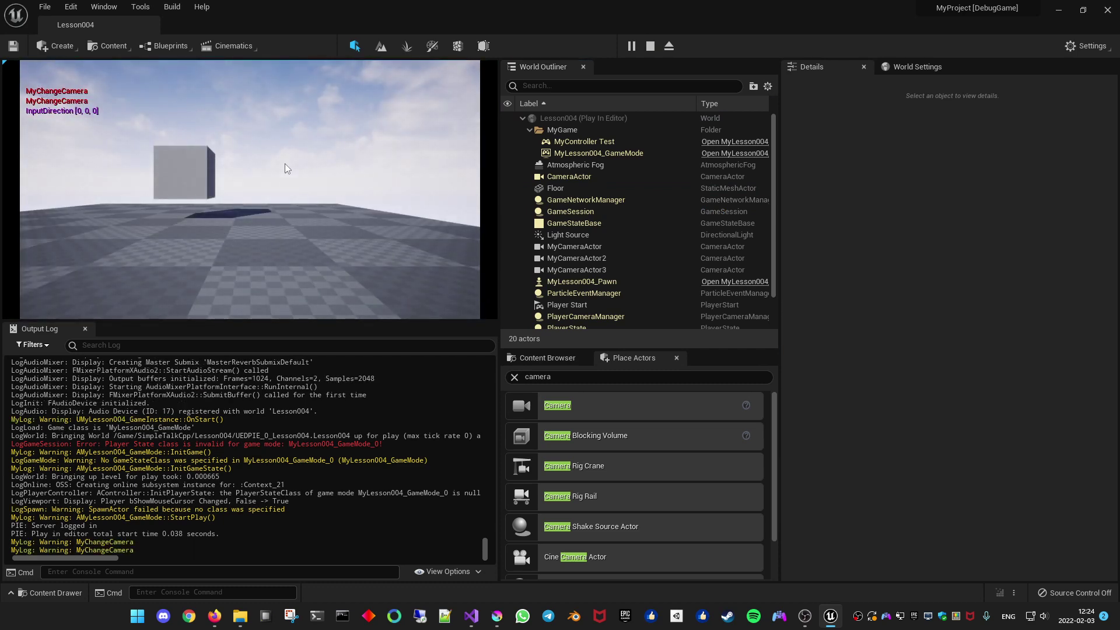
click(282, 181)
click(306, 191)
click(306, 191)
click(306, 191)
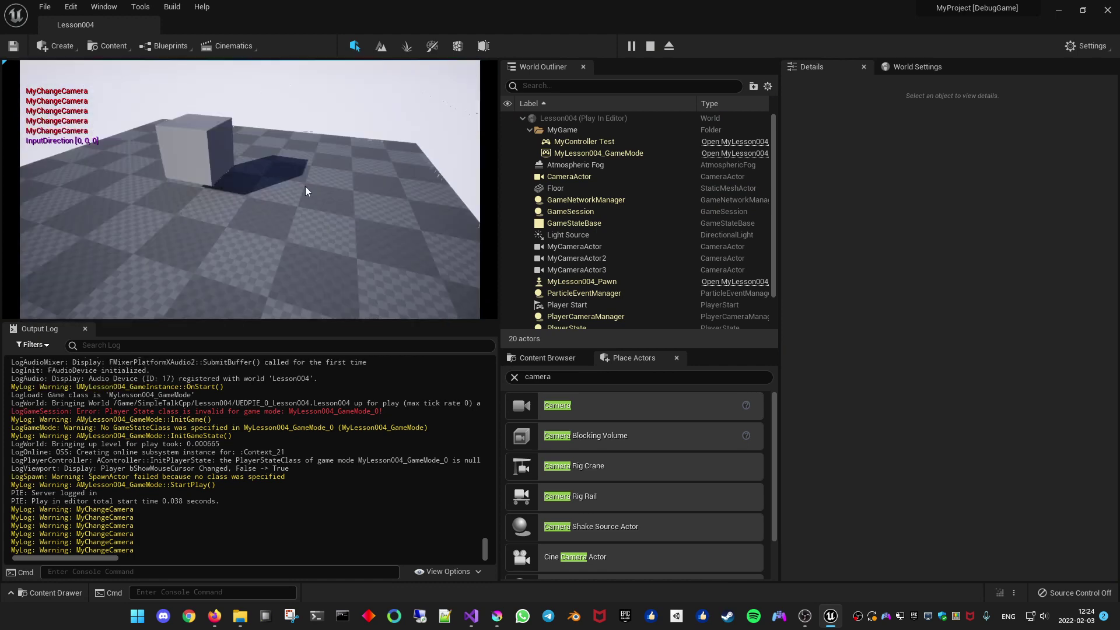
click(306, 188)
click(305, 188)
click(306, 188)
click(306, 188)
click(306, 188)
click(306, 188)
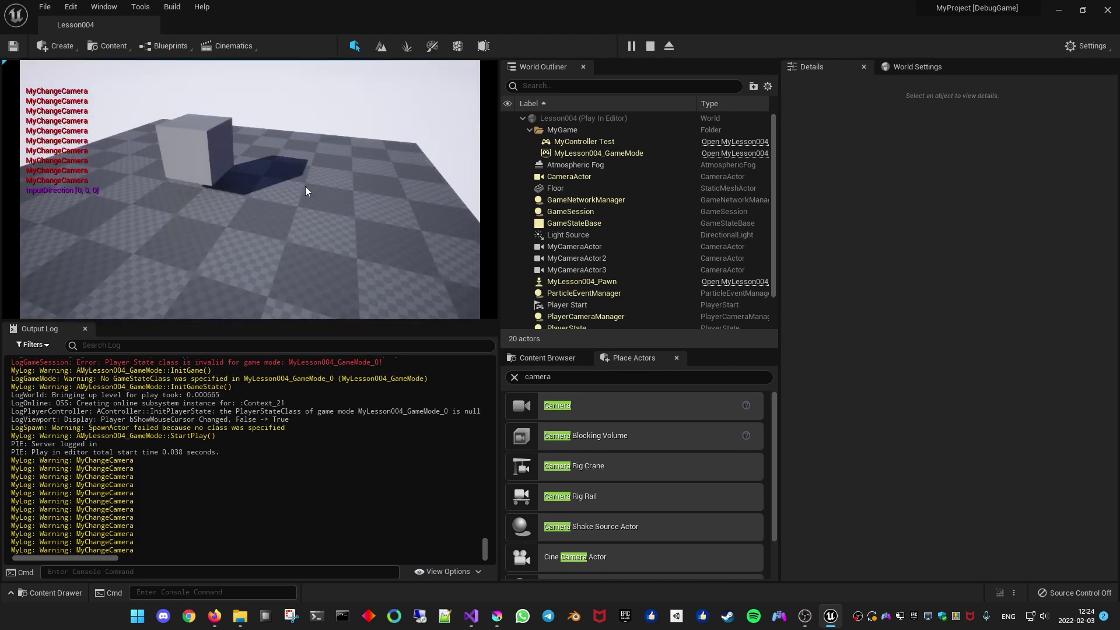
Move the pawn with WASD while cycling between ground-level and elevated cube cameras, then stop play.
key(w)
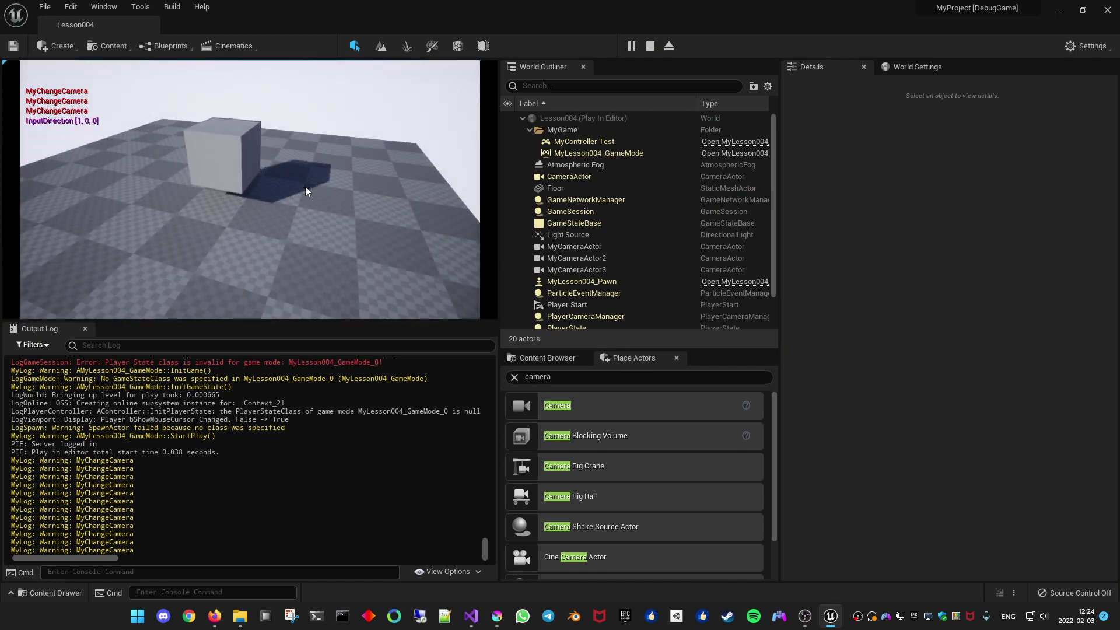
key(d)
click(306, 187)
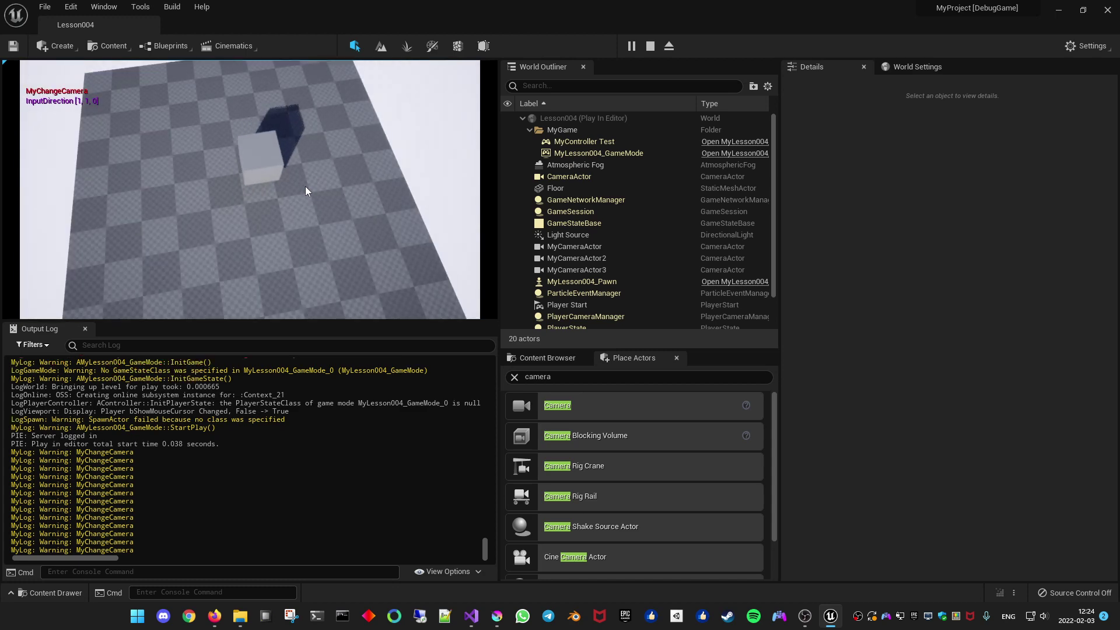
key(s)
key(a)
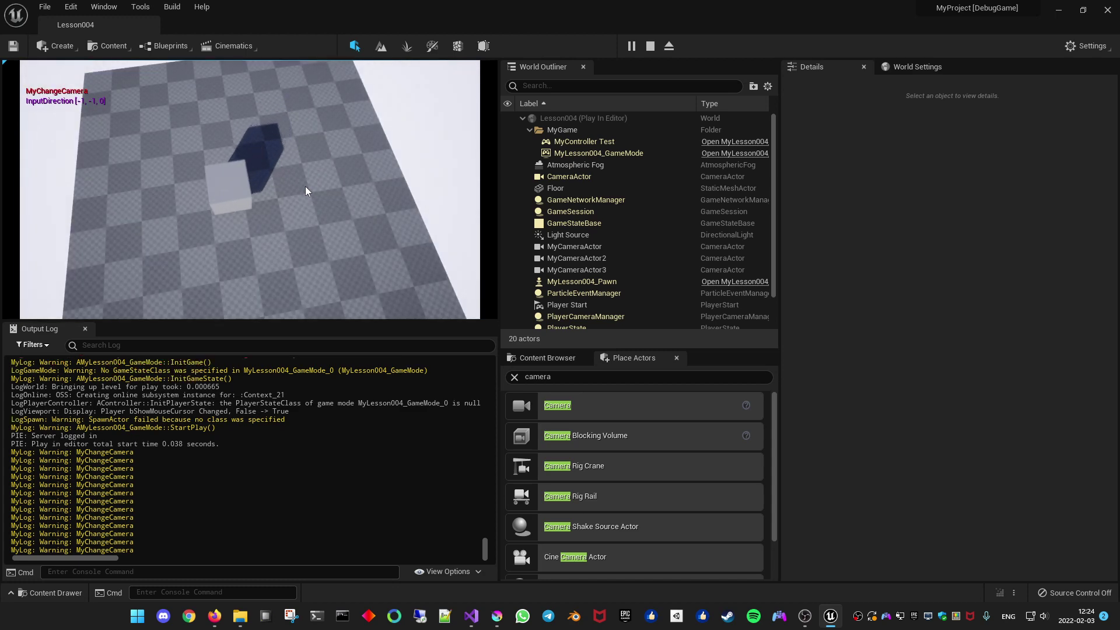
click(306, 186)
key(w)
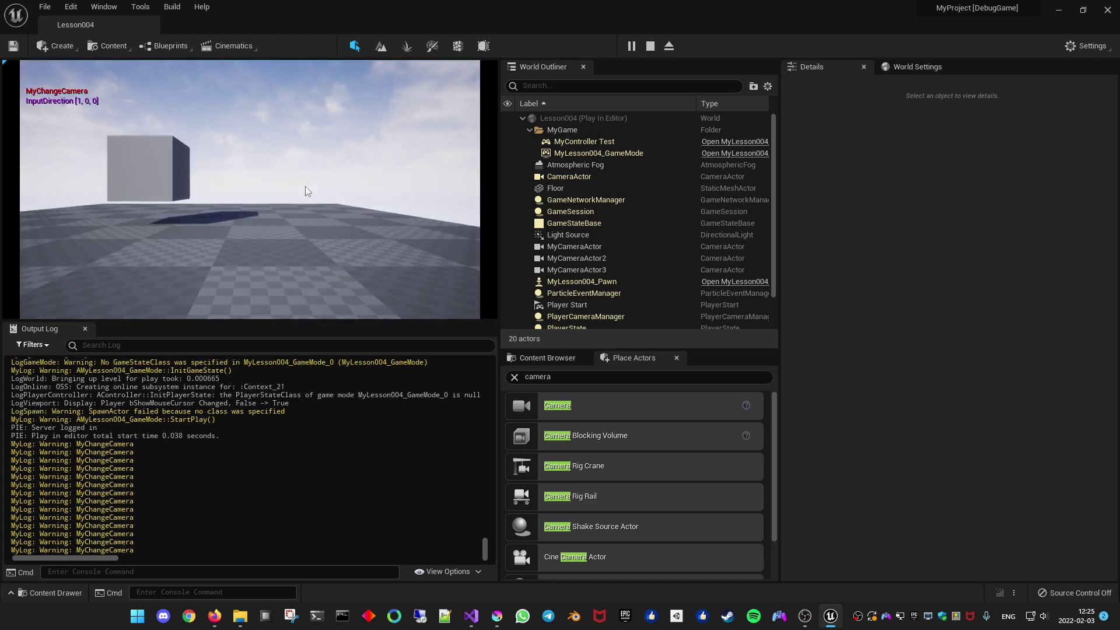
click(305, 187)
key(d)
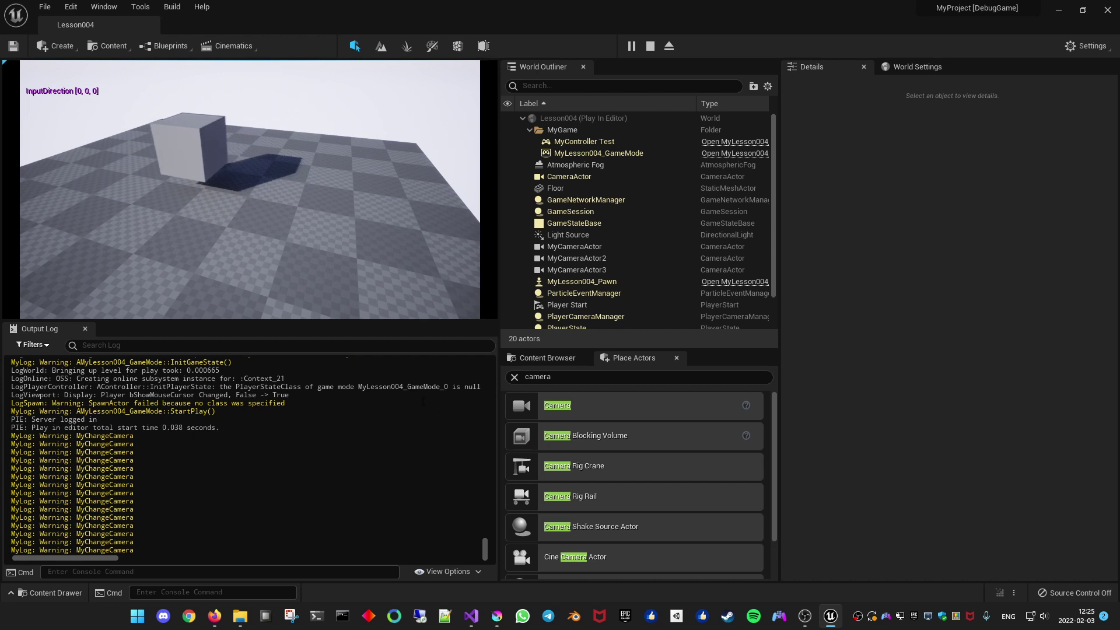
key(a)
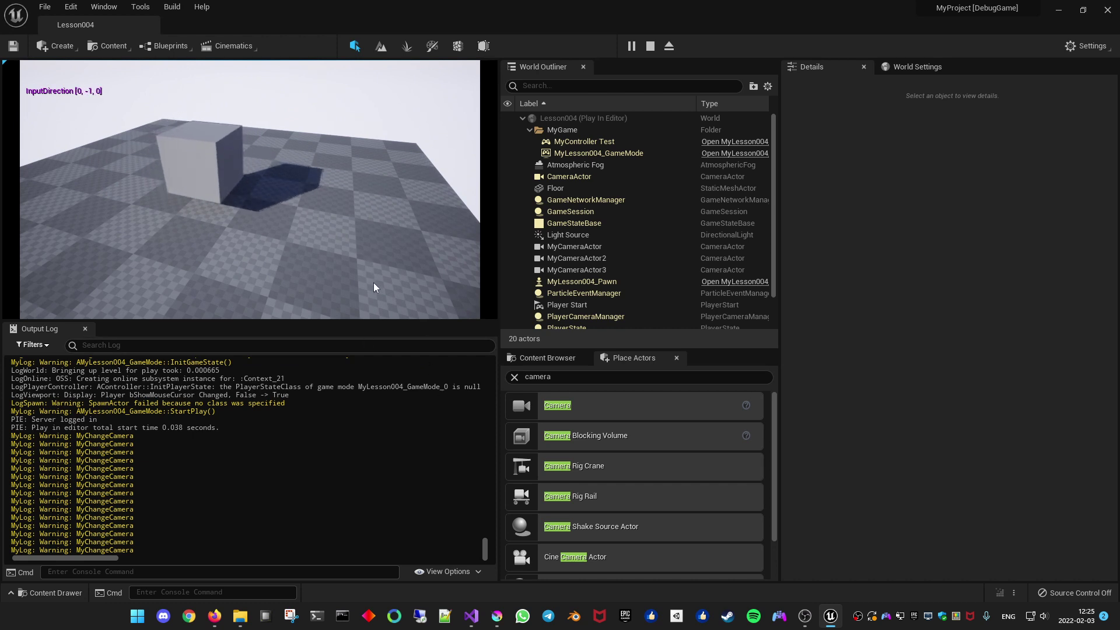
key(d)
click(547, 358)
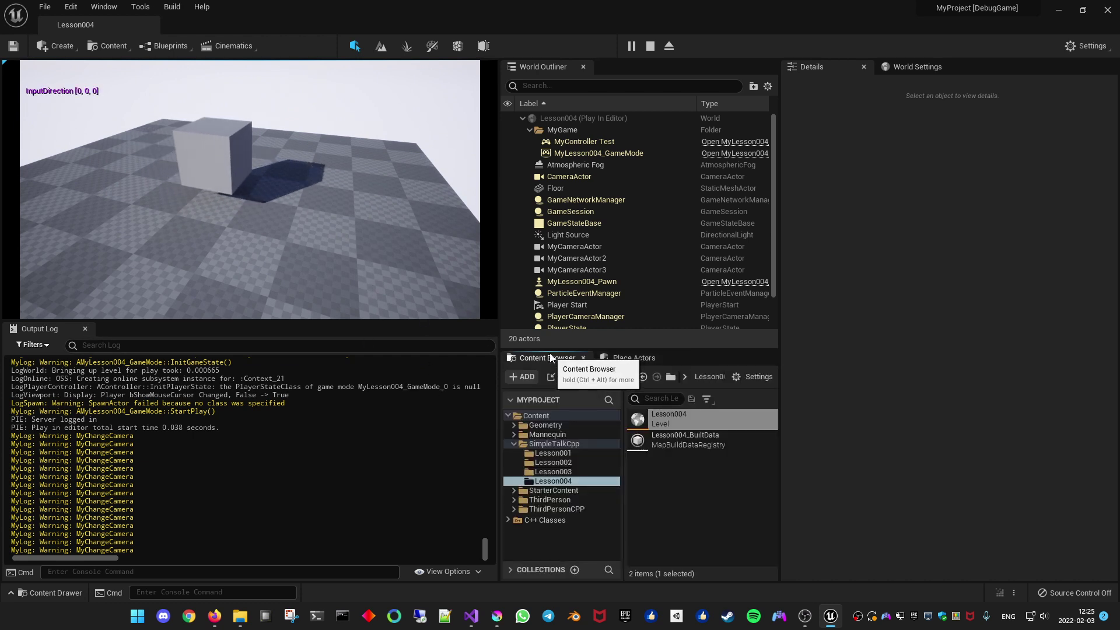
key(w)
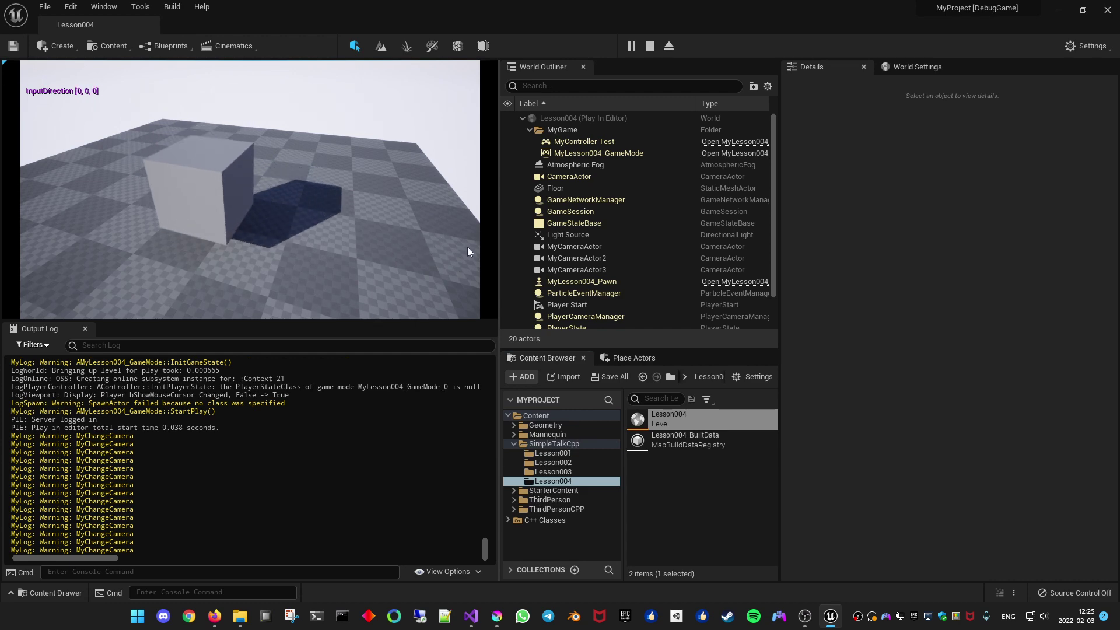
key(Escape)
Back in Visual Studio, open MyLesson004_Pawn.cpp and MyLesson004_Pawn.h and compare them.
key(alt+Tab)
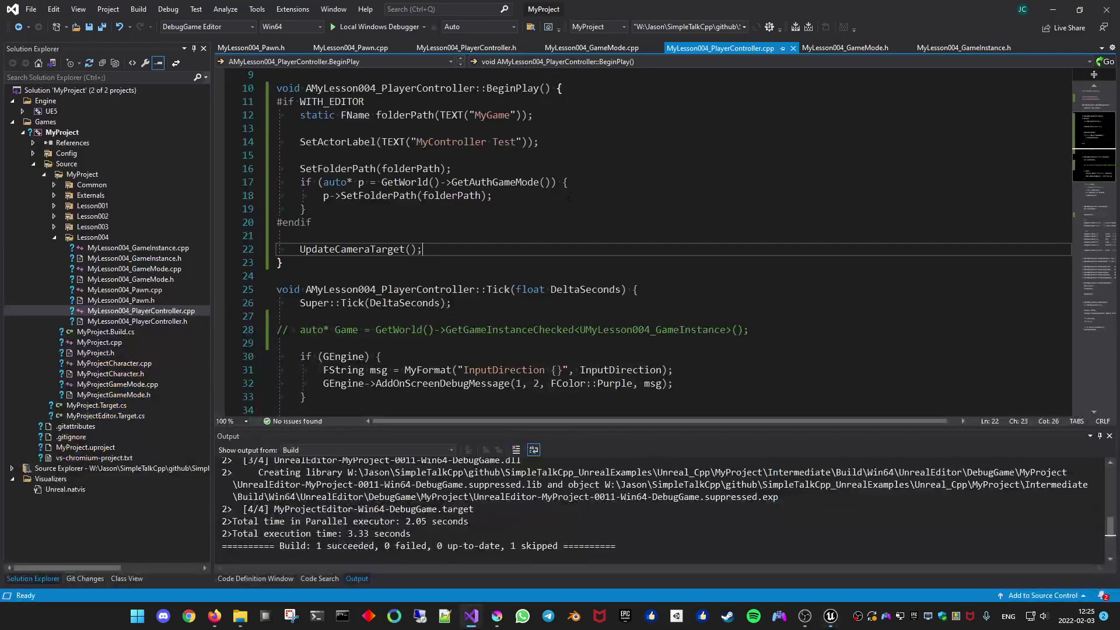
mouse_move(1081, 167)
mouse_down()
mouse_move(1093, 234)
mouse_move(1089, 329)
mouse_move(1036, 119)
mouse_up()
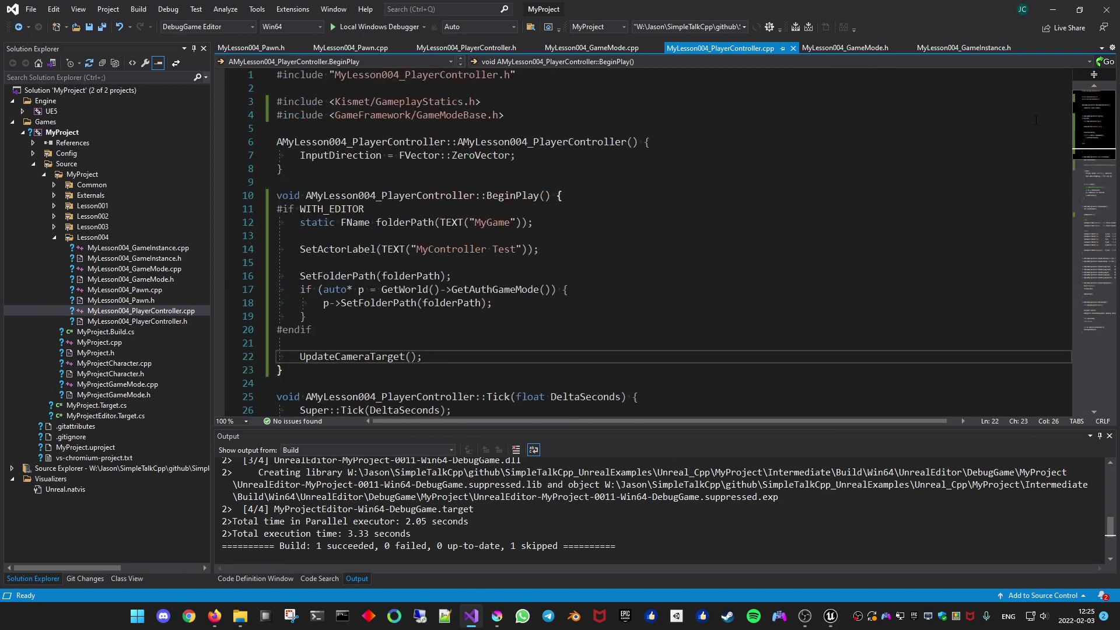
double_click(132, 291)
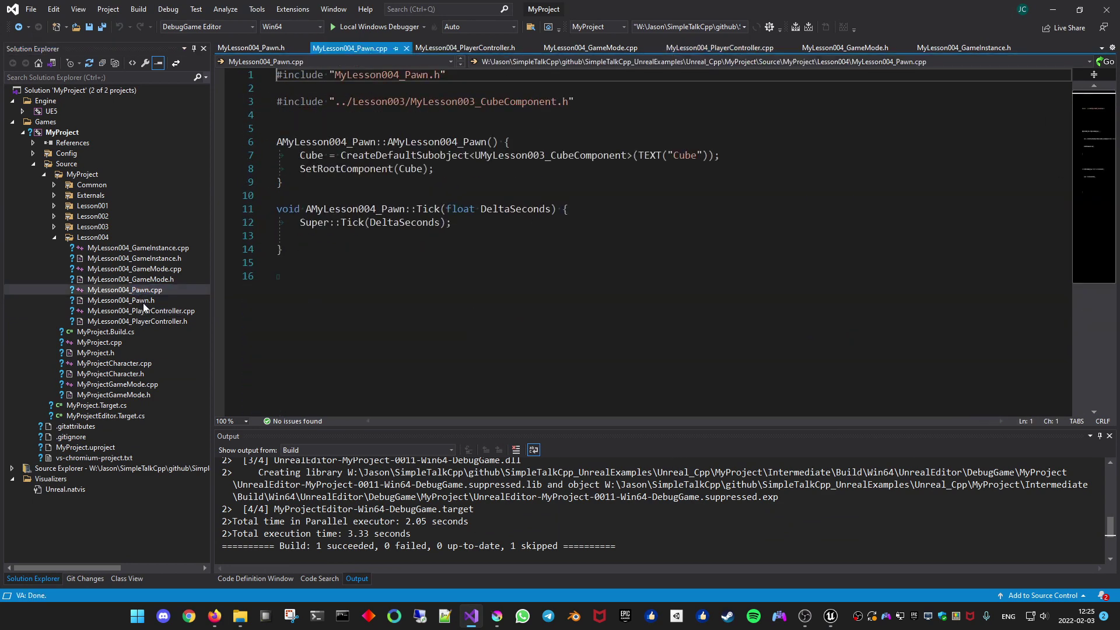
double_click(146, 301)
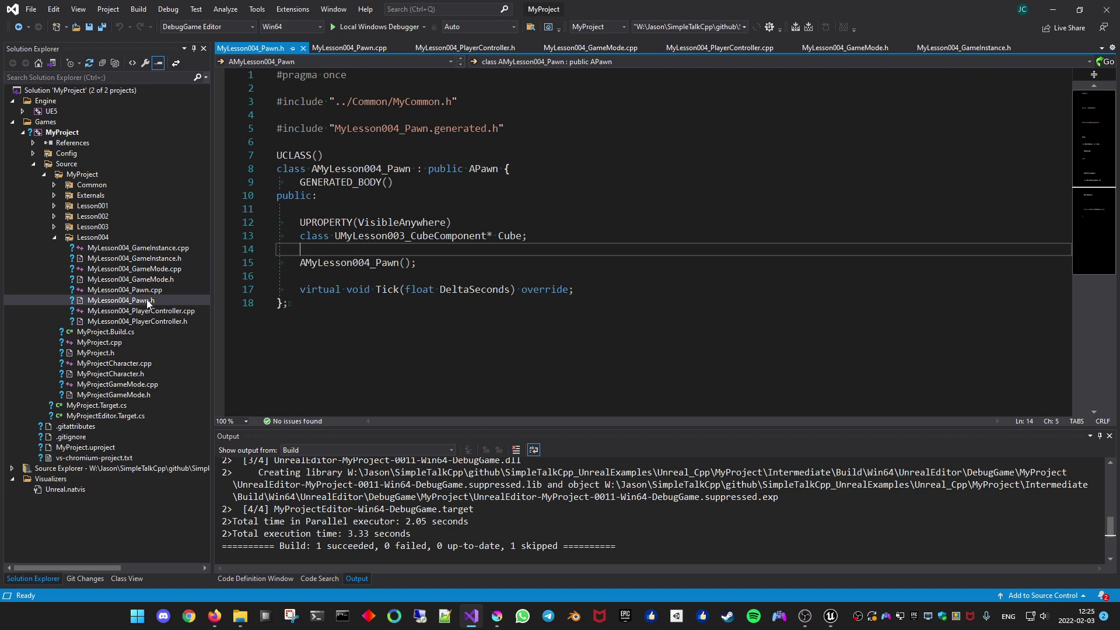
click(141, 293)
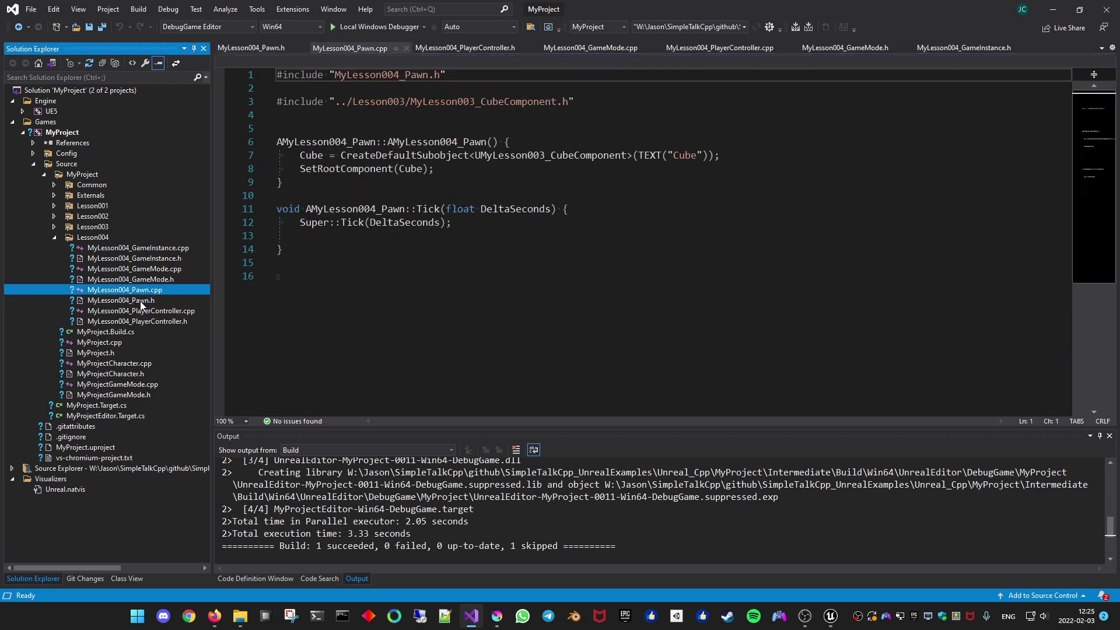
click(141, 301)
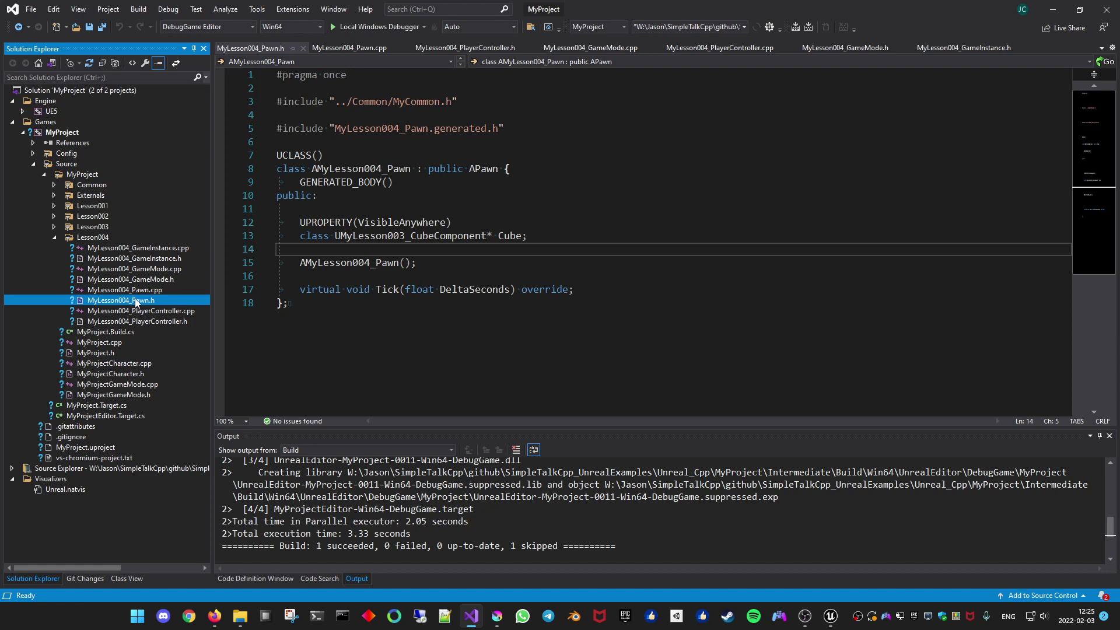
click(135, 293)
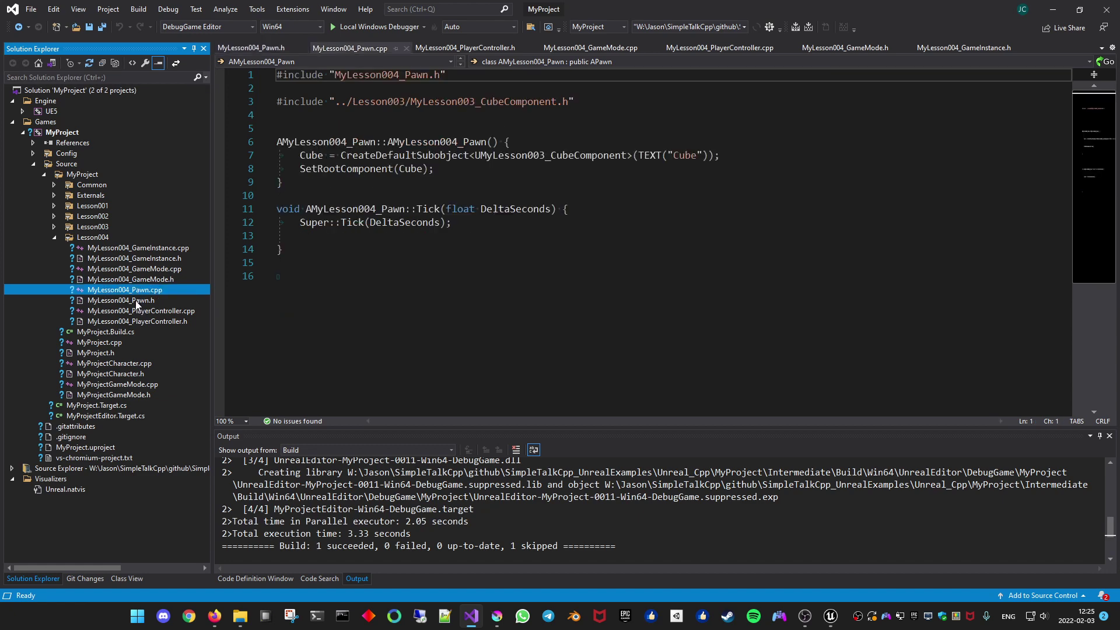
click(137, 302)
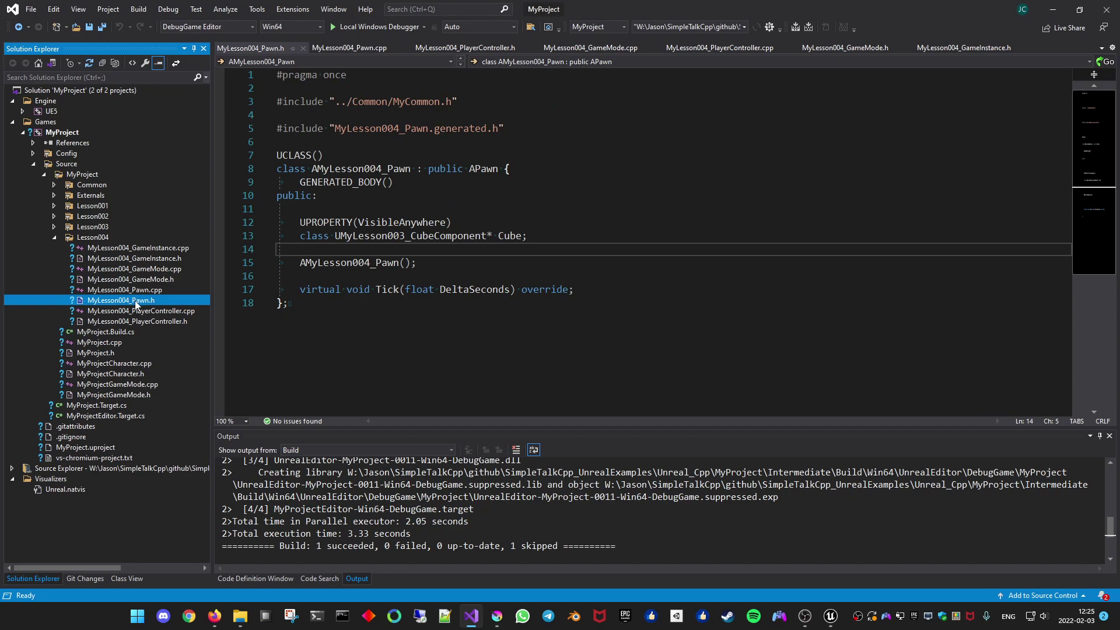
Open MyLesson004_PlayerController.cpp and MyLesson004_PlayerController.h.
key(alt+Tab)
key(alt+Tab)
click(143, 313)
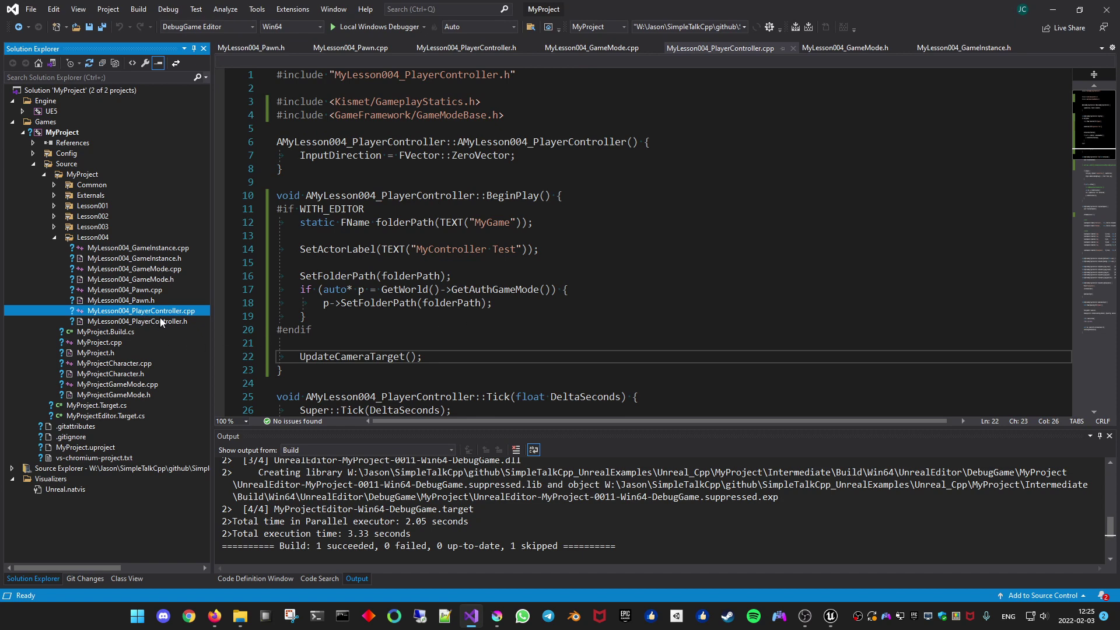
click(146, 321)
Jump to the engine's APlayerController definition and browse its members filtered by 'pro'.
ctrl+click(590, 171)
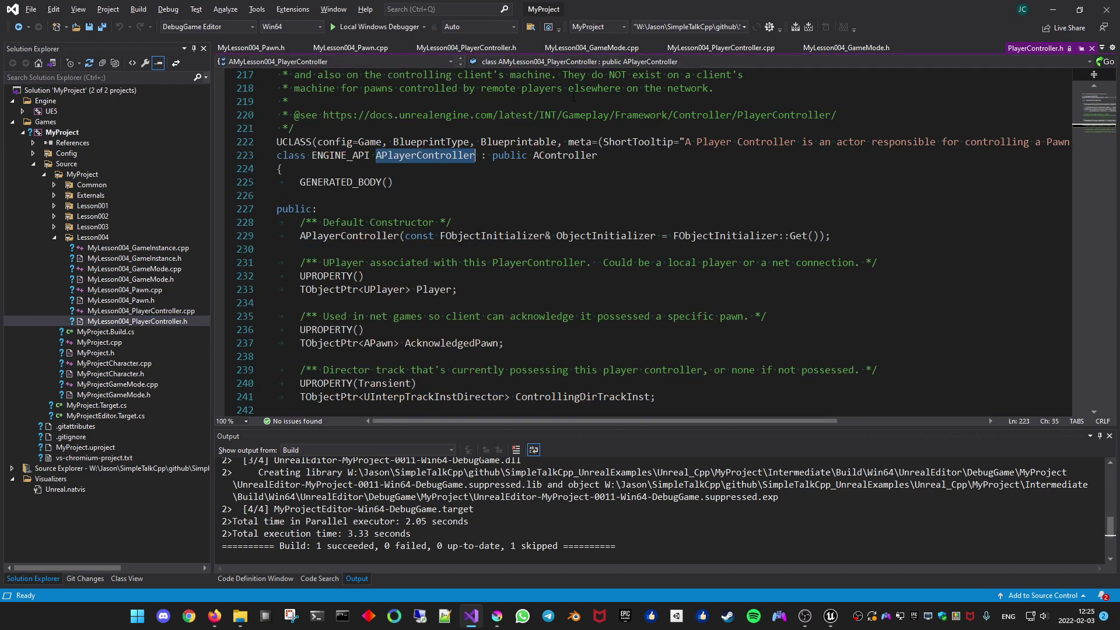
text(onpr)
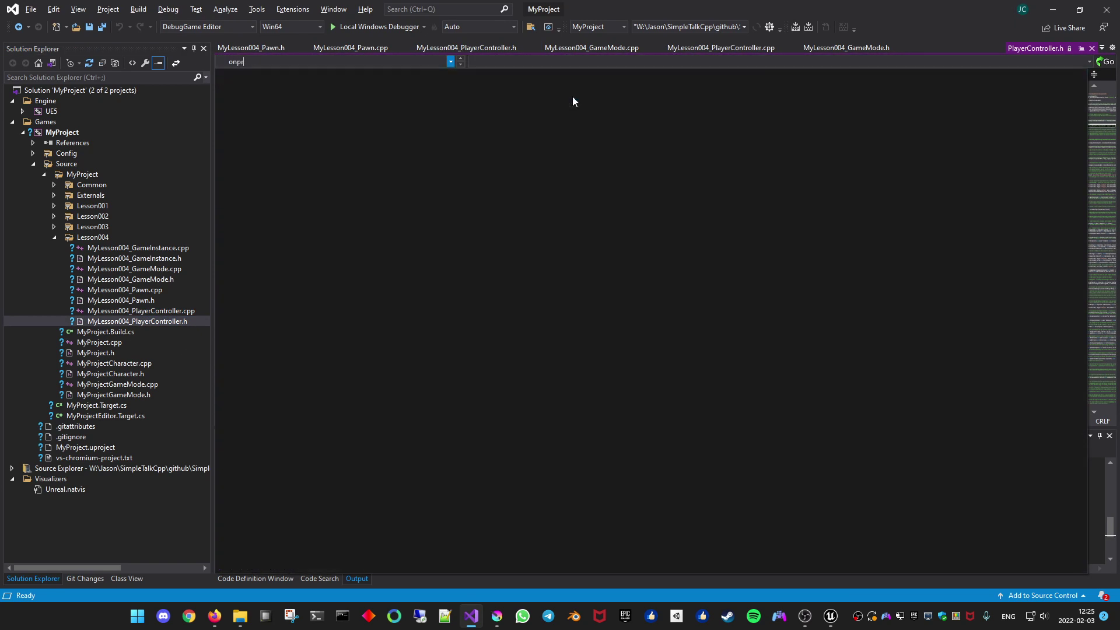
text(o)
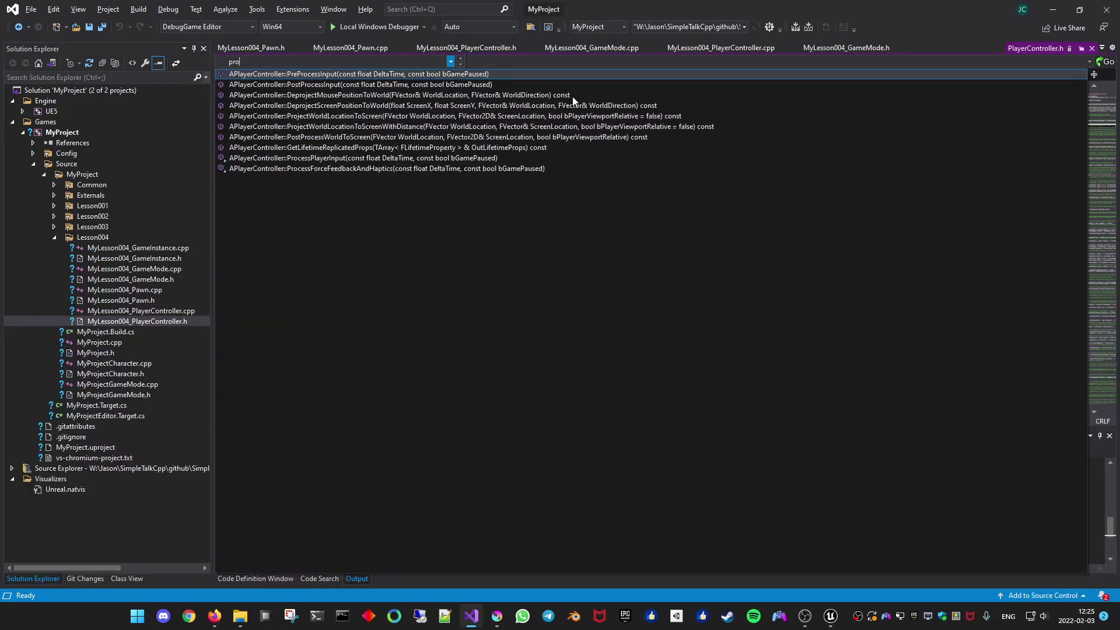
key(Down)
key(Down)
key(Down)
key(Down)
key(Down)
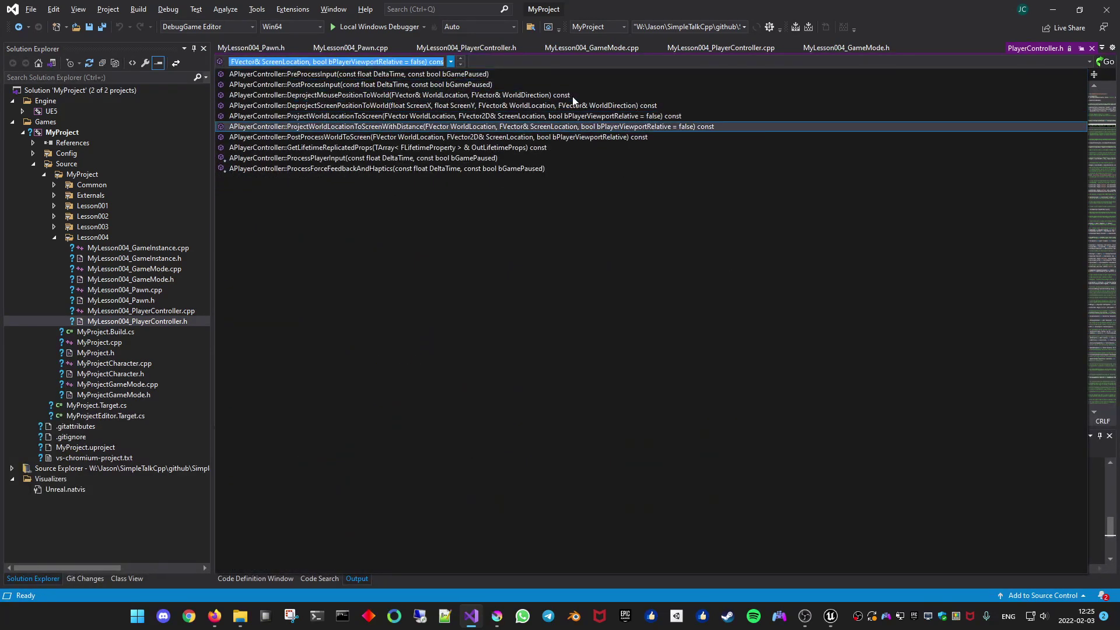
key(Down)
key(Down)
key(Down)
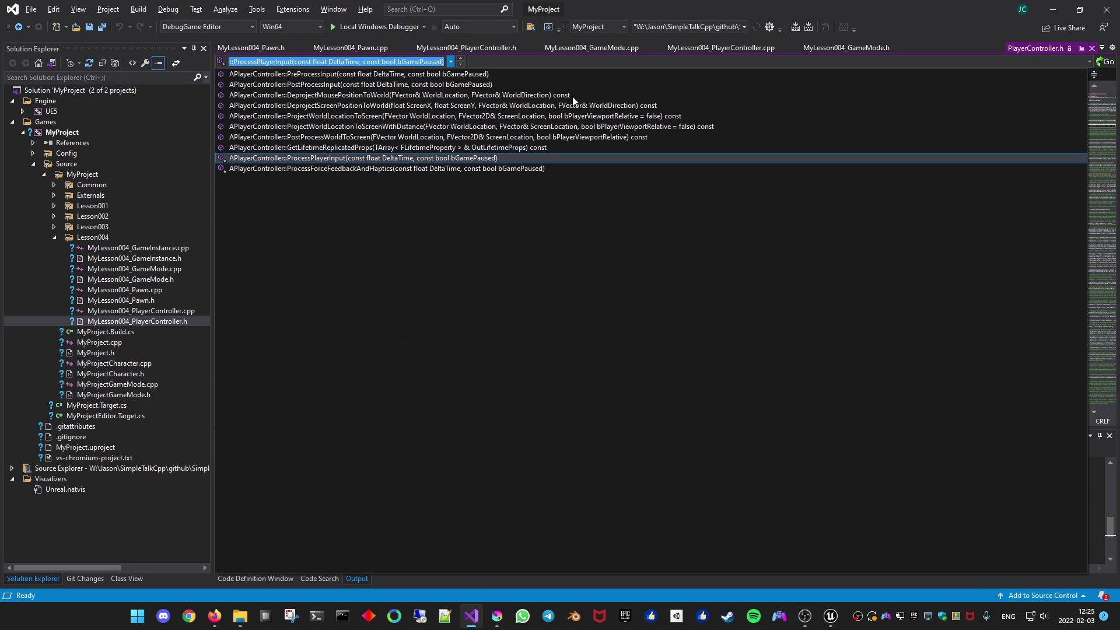
key(Return)
In MyLesson004_Pawn.h, go to the APawn base class definition and list its members.
click(162, 300)
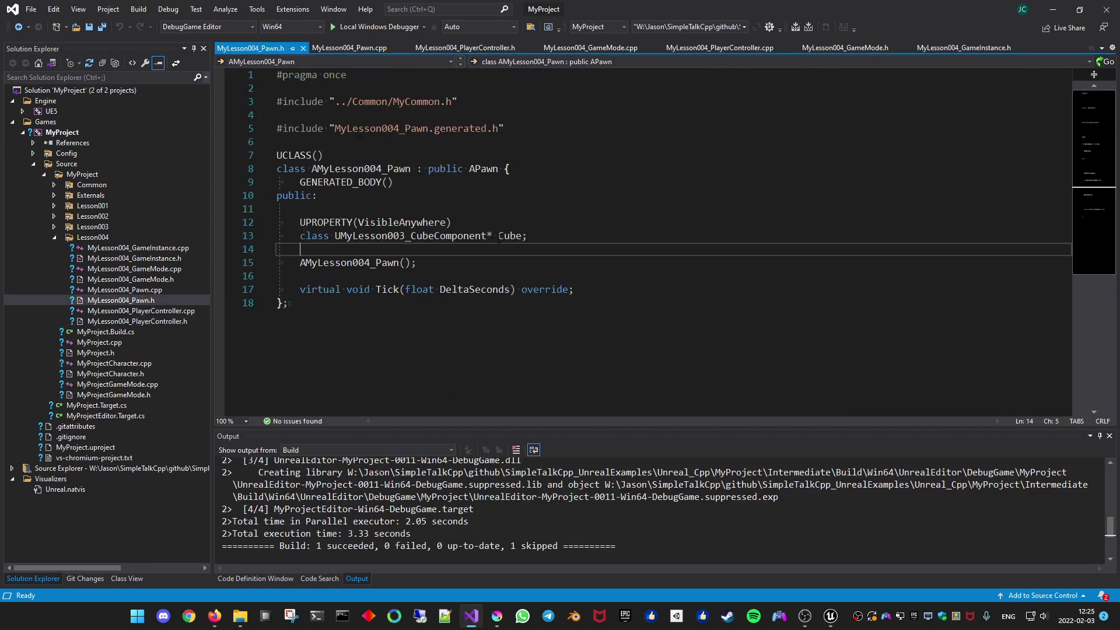
click(485, 168)
key(F12)
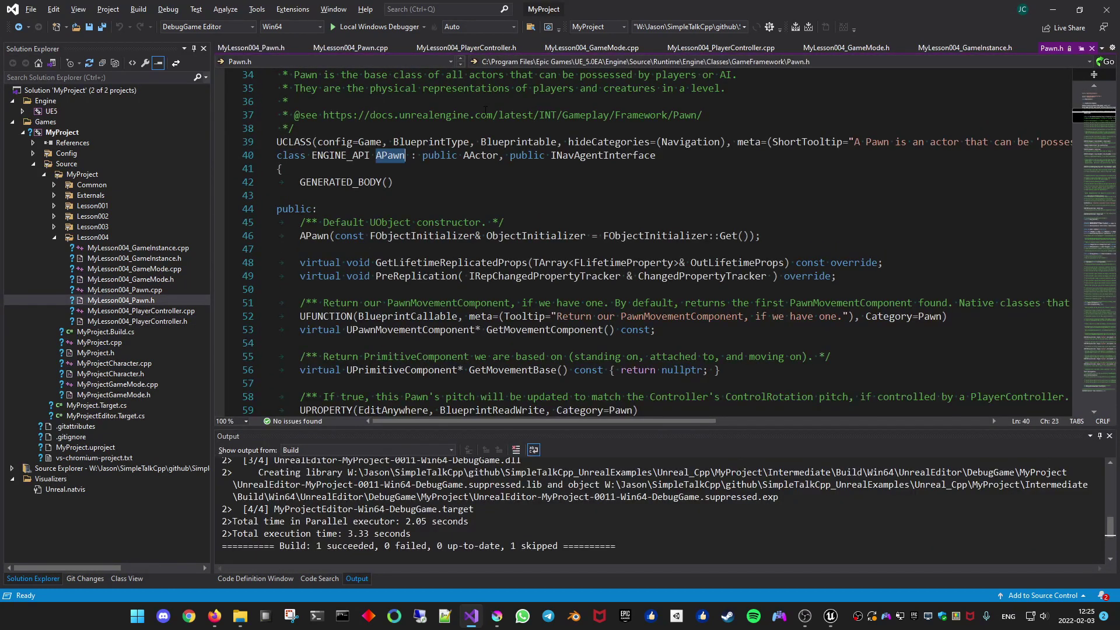
key(ctrl+F2)
text(pr)
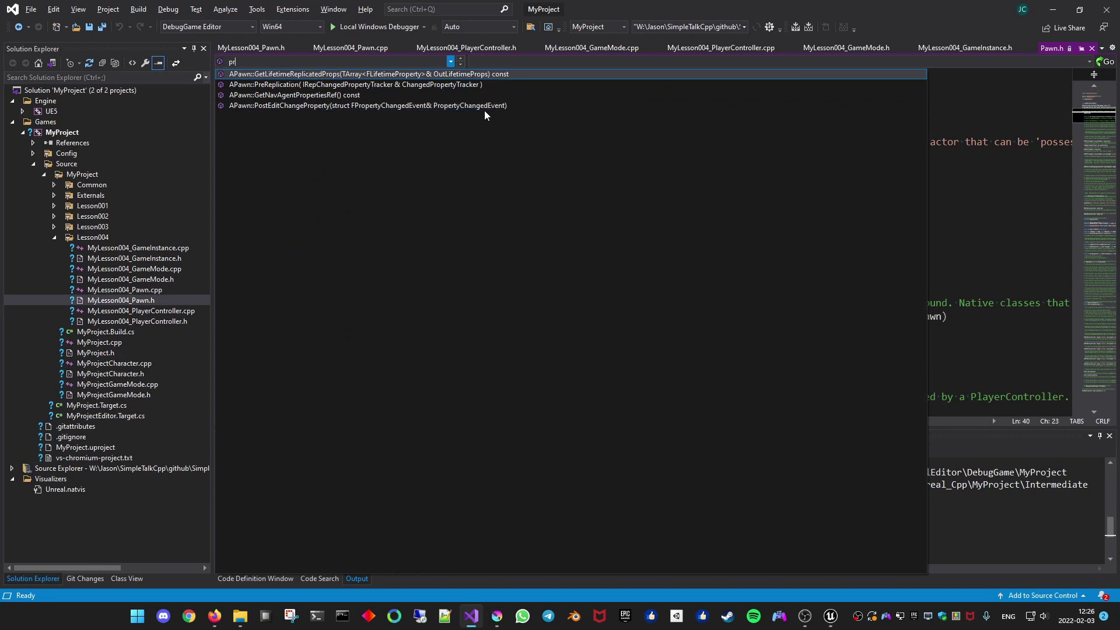
key(BackSpace)
key(BackSpace)
Filter APawn's members for 'poss' to reach PossessedBy and highlight UnPossessed.
text(on)
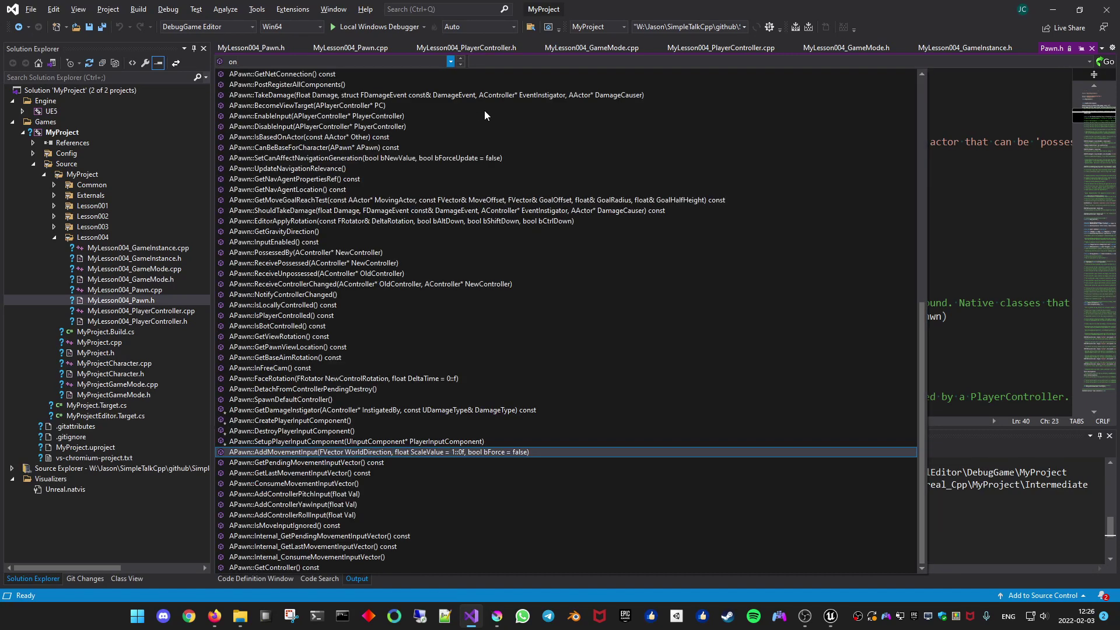
key(BackSpace)
key(BackSpace)
text(pro)
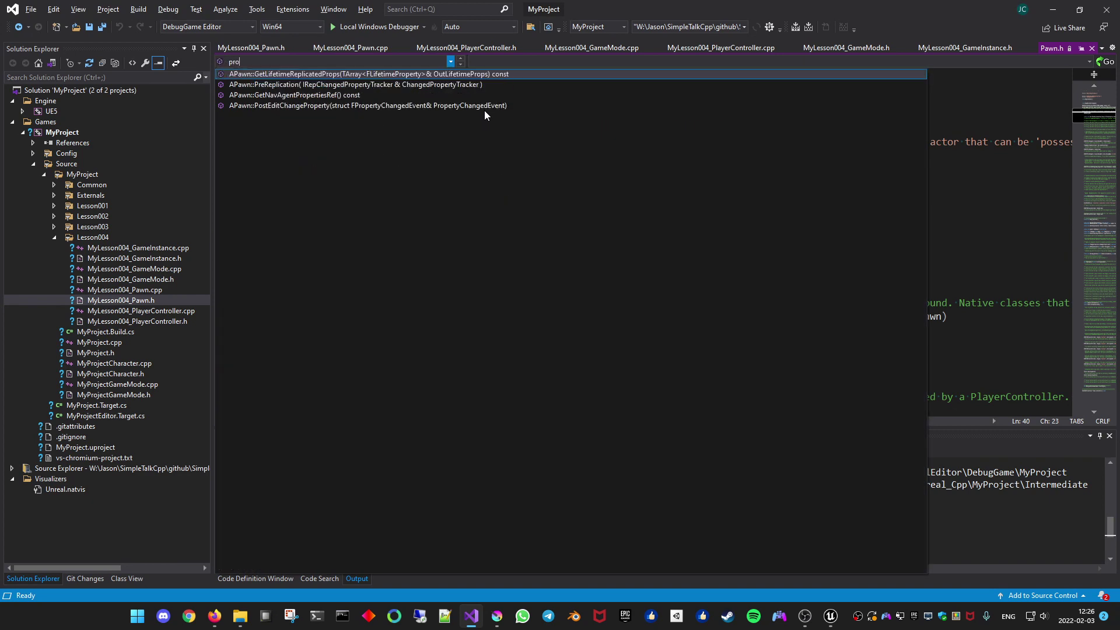
key(BackSpace)
key(BackSpace)
text(oss)
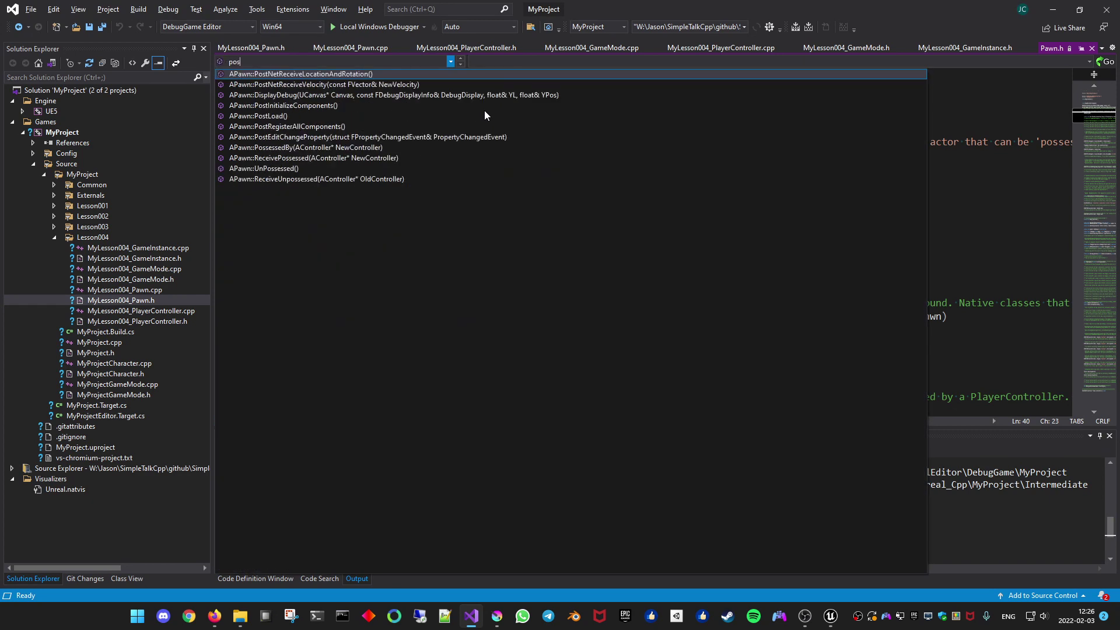
key(Return)
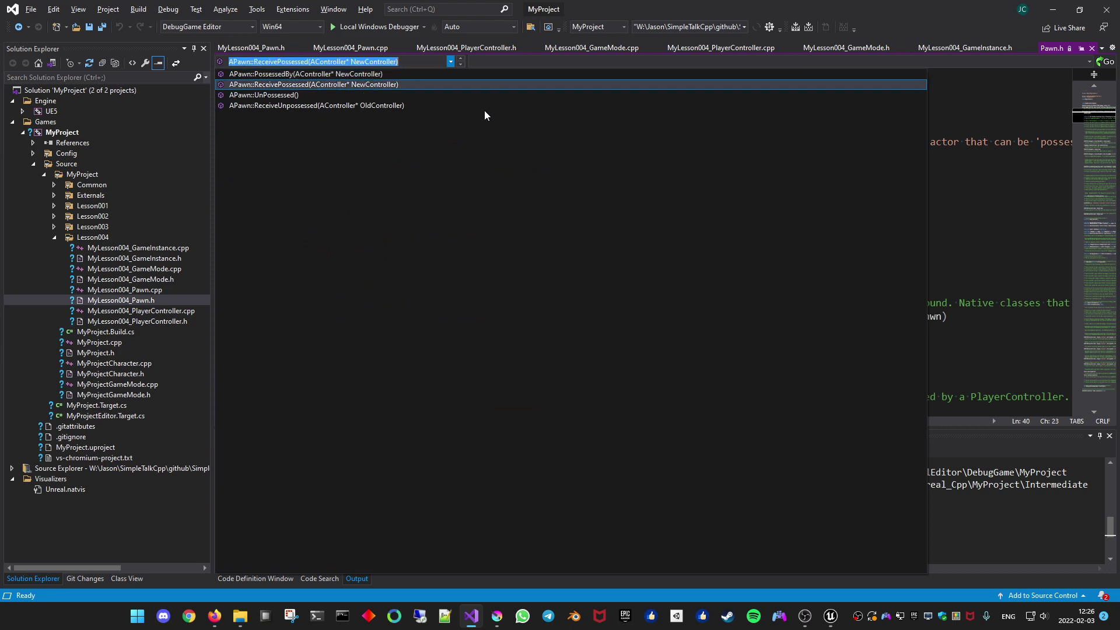
double_click(407, 249)
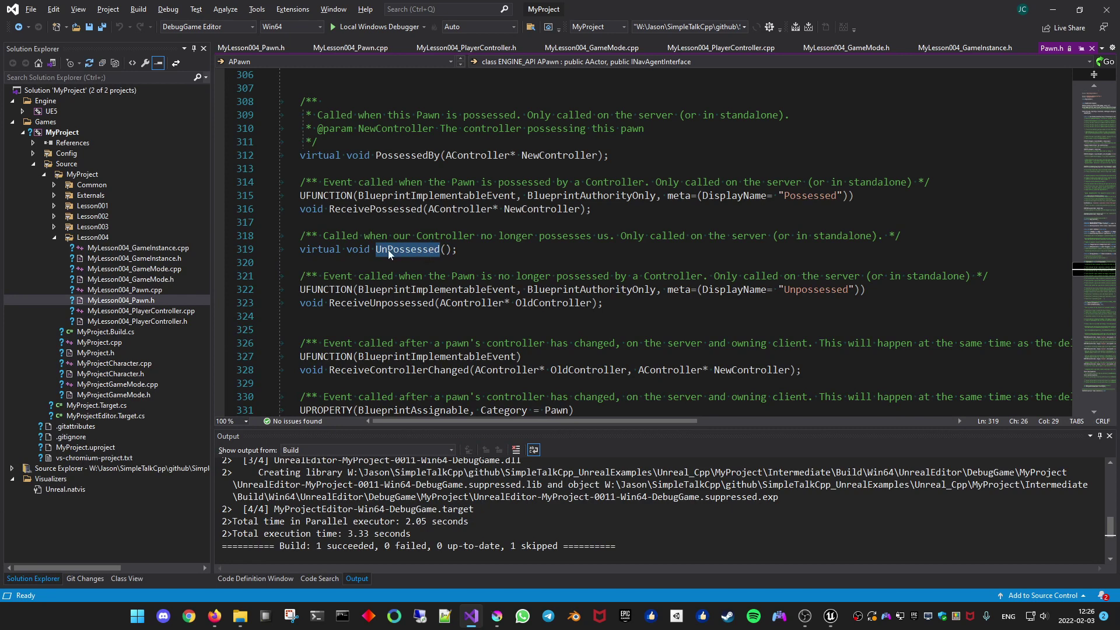
From MyLesson004_PlayerController.h, trace to AController and select its Possess(APawn* InPawn) declaration.
double_click(152, 321)
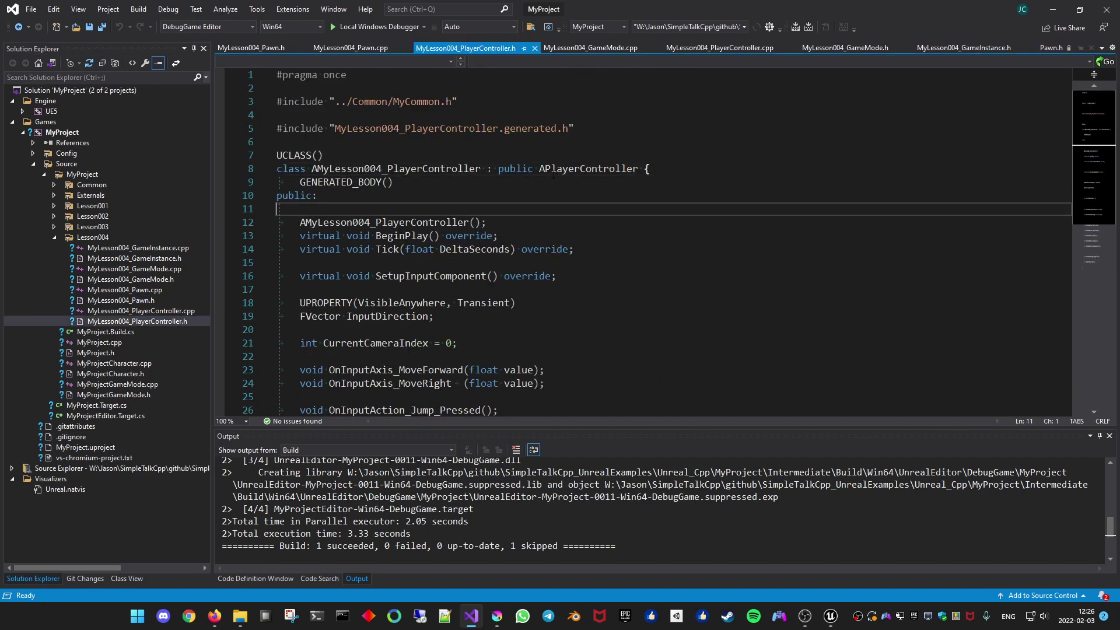
key(F12)
click(557, 155)
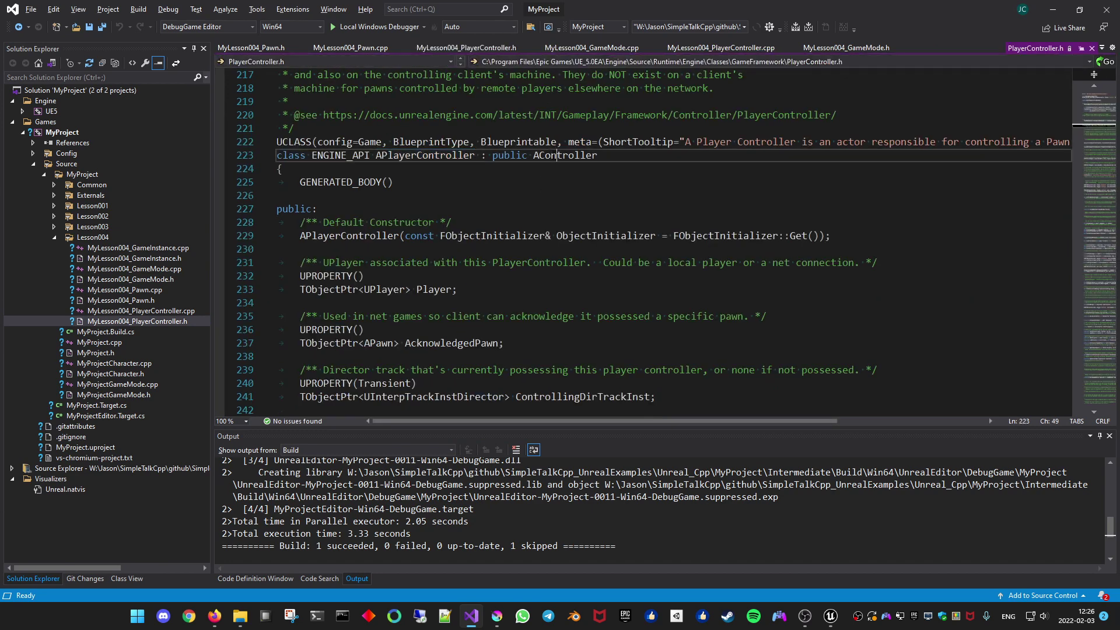
key(F12)
scroll(543, 186, up, 1)
click(525, 181)
key(ctrl+F2)
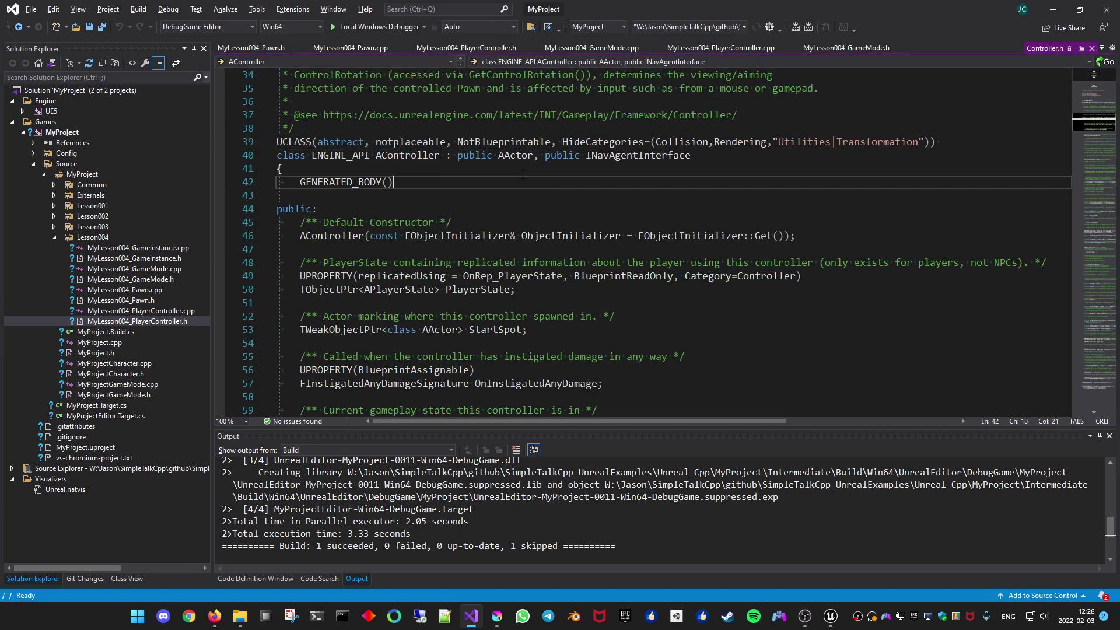
key(alt+Down)
text(pos)
key(Down)
key(Down)
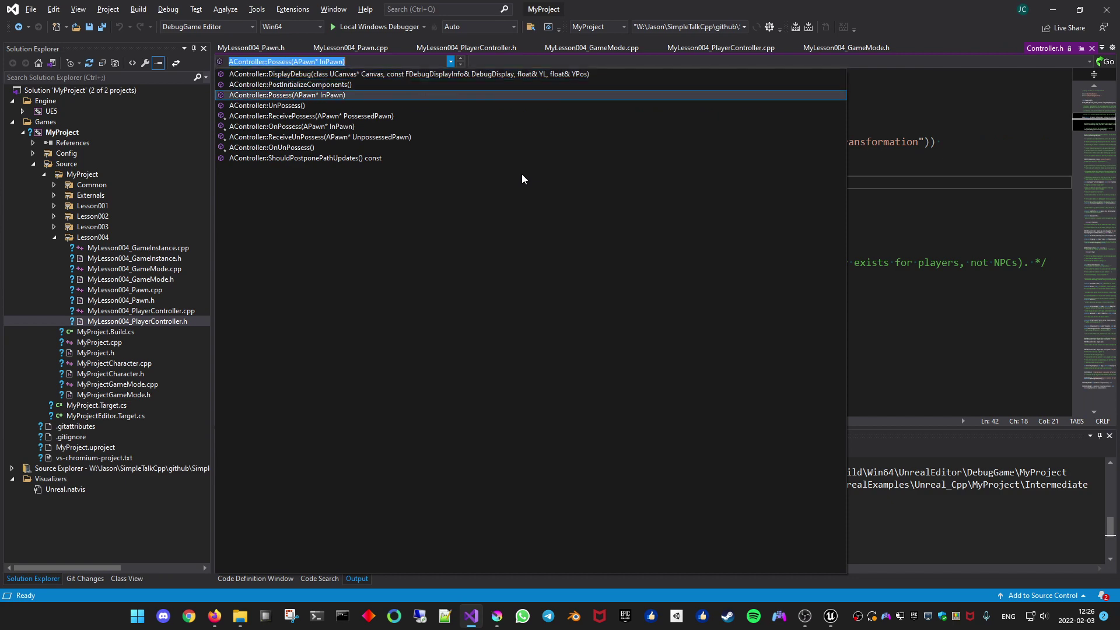
key(Return)
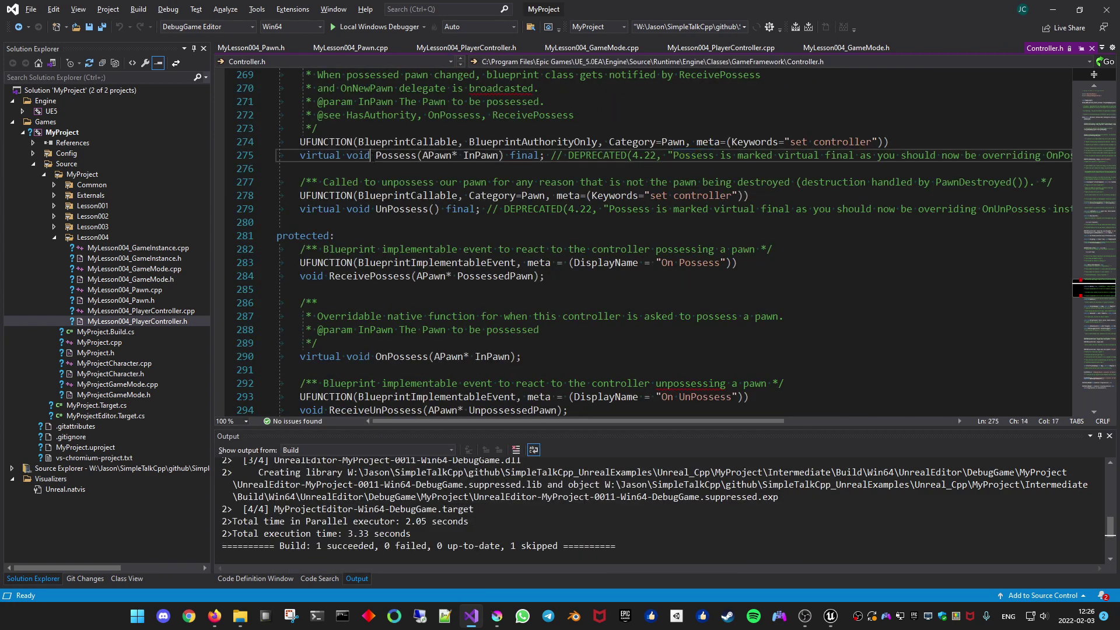
drag(374, 155, 511, 157)
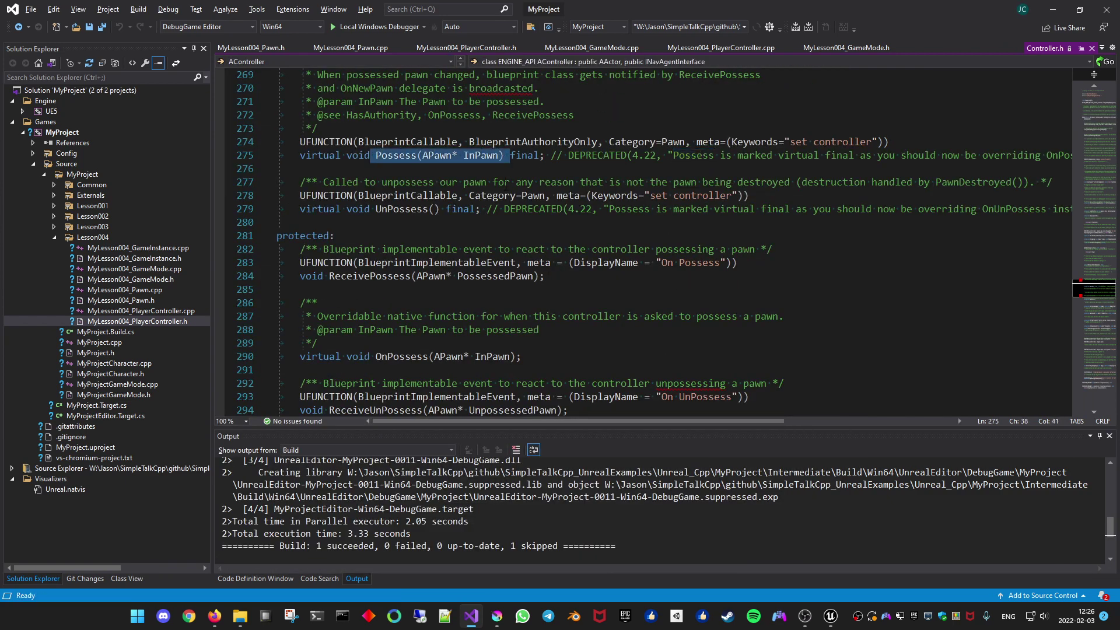
In the Krita diagram, sketch an arrow from Player Controller toward Pawn, then undo it.
click(497, 616)
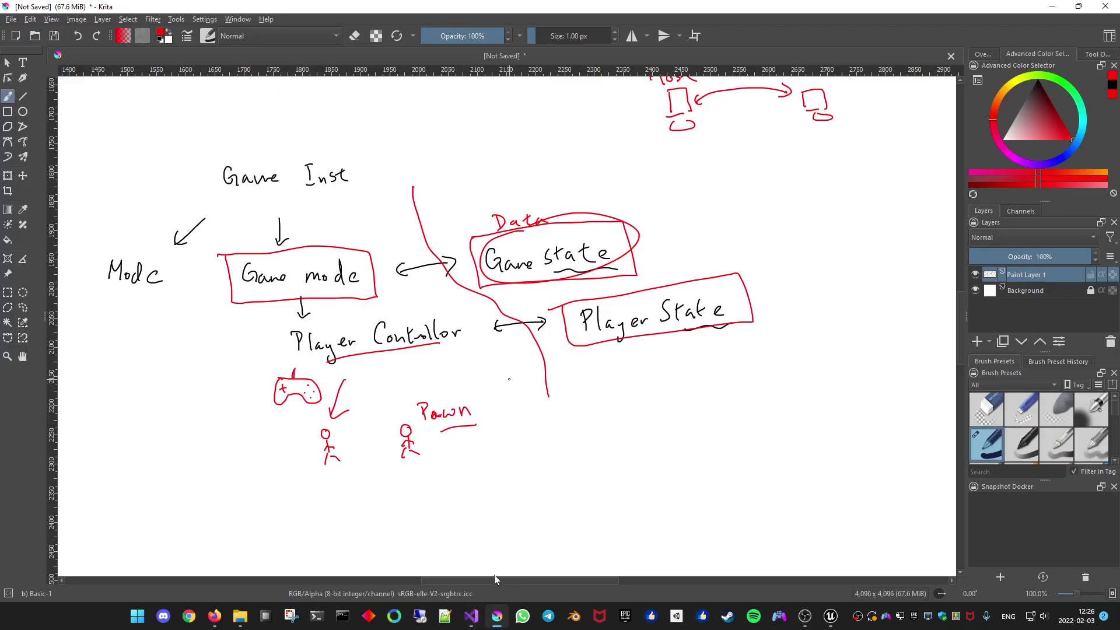
drag(361, 375, 396, 407)
key(ctrl+z)
In Controller.h, highlight the Possess line and the OnPossess(APawn* InPawn) declaration on line 290, then return to Unreal.
key(alt+Tab)
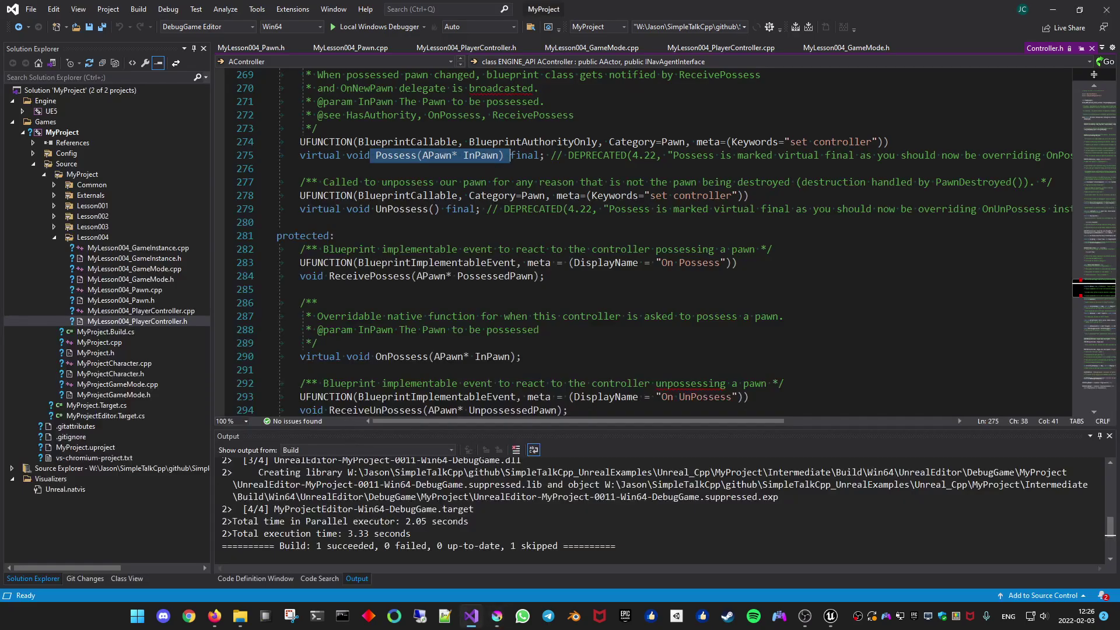
click(461, 172)
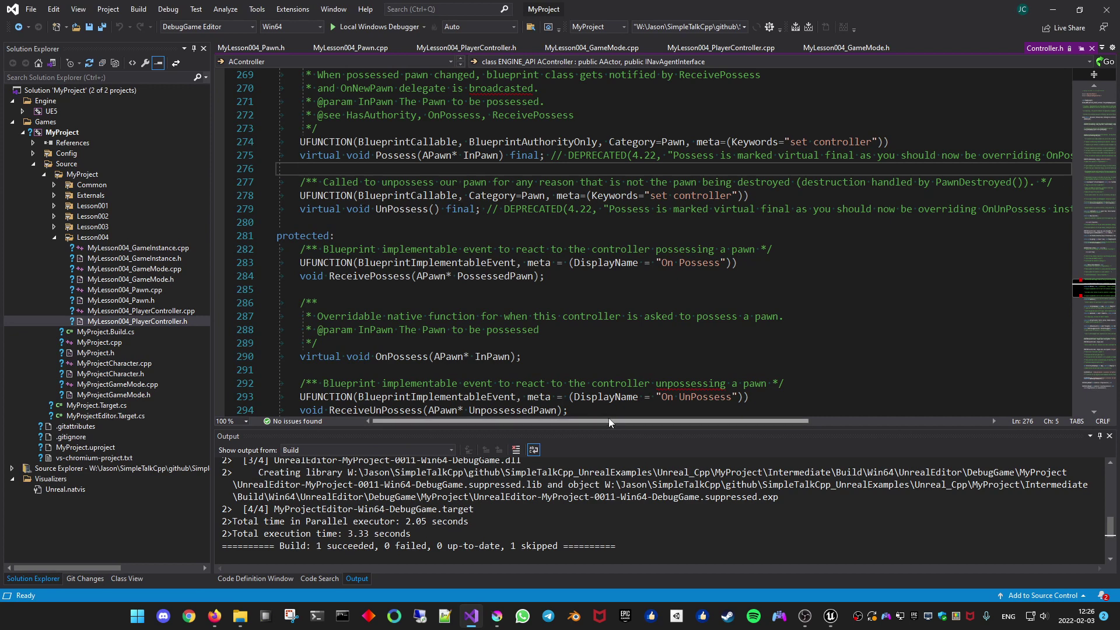
drag(610, 419, 592, 424)
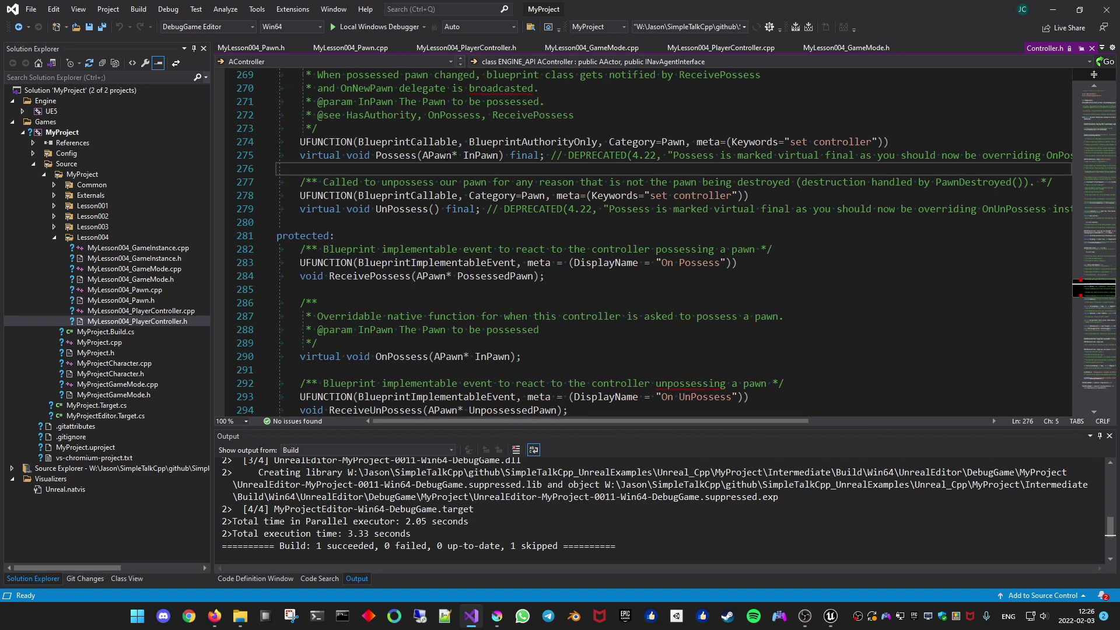
click(377, 155)
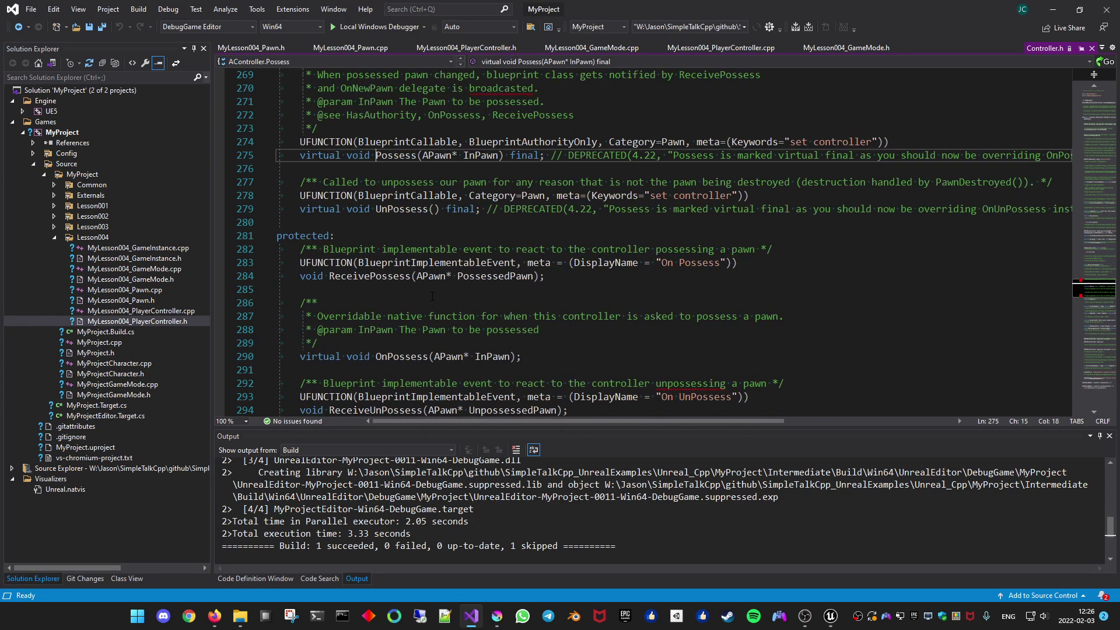
drag(376, 356, 522, 356)
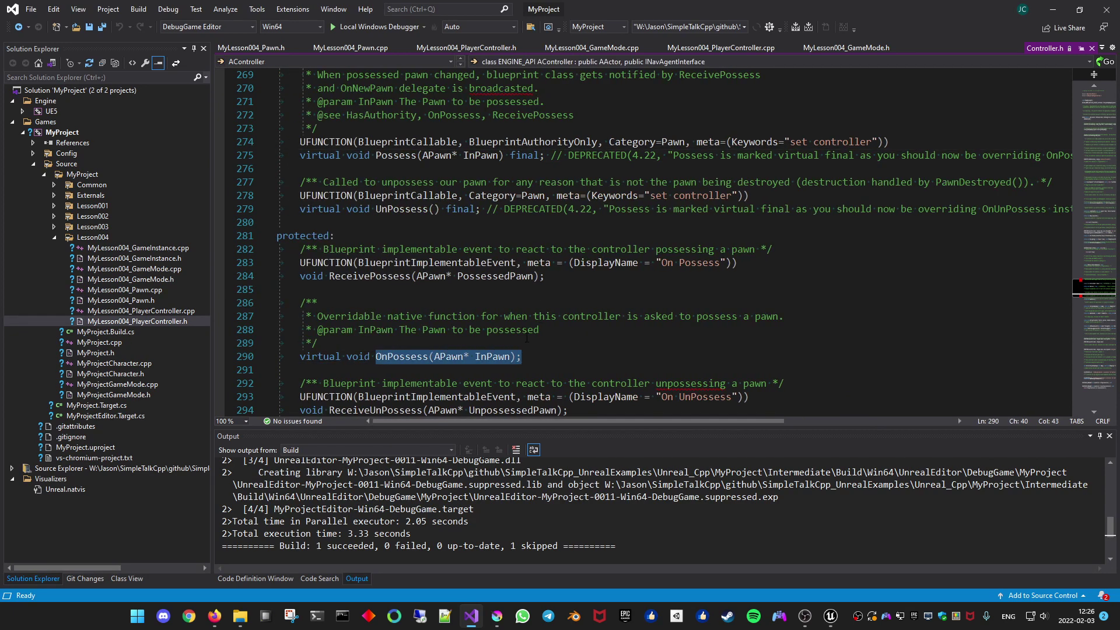
key(alt+Tab)
key(alt+Tab)
key(Tab)
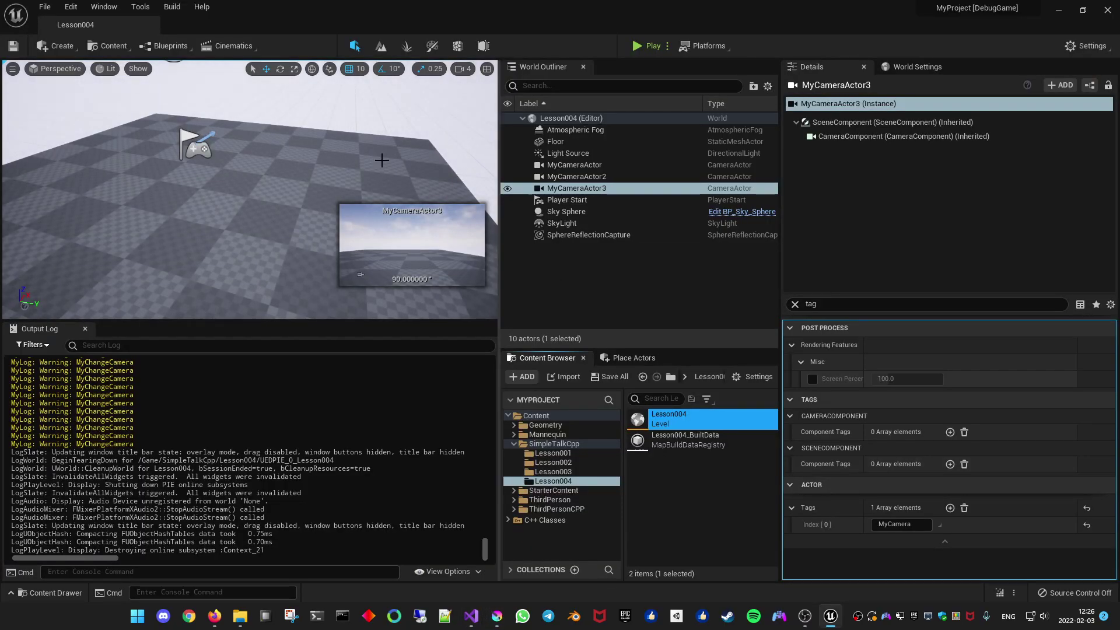
Play Lesson004, move the cube with W, D and S, stop, then show the Game Flow Overview docs.
click(632, 53)
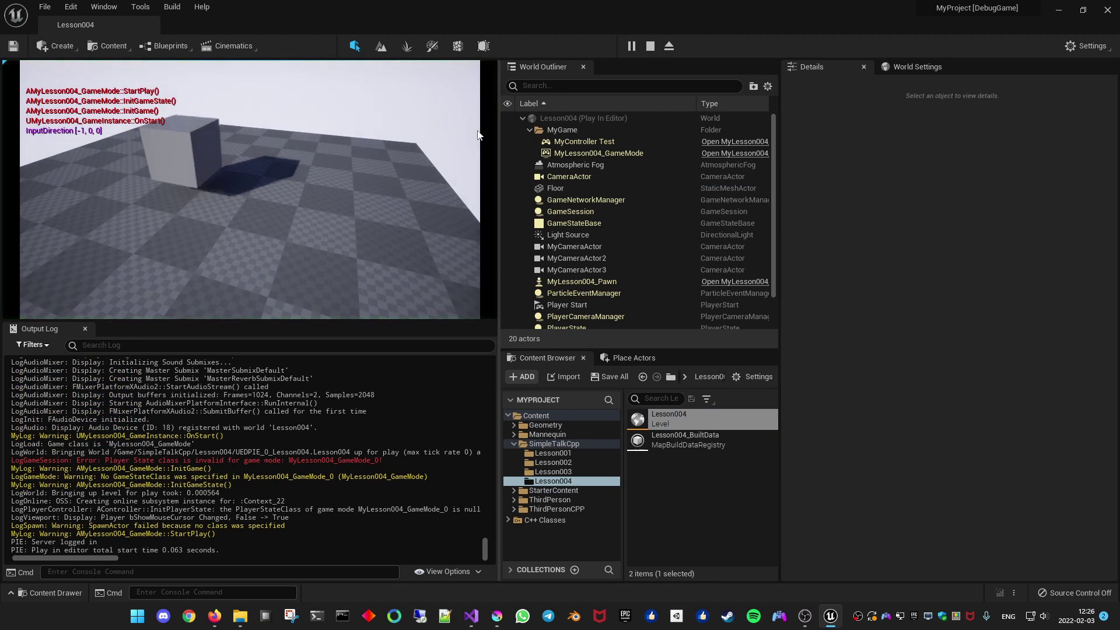
click(530, 129)
click(352, 216)
key(w)
key(d)
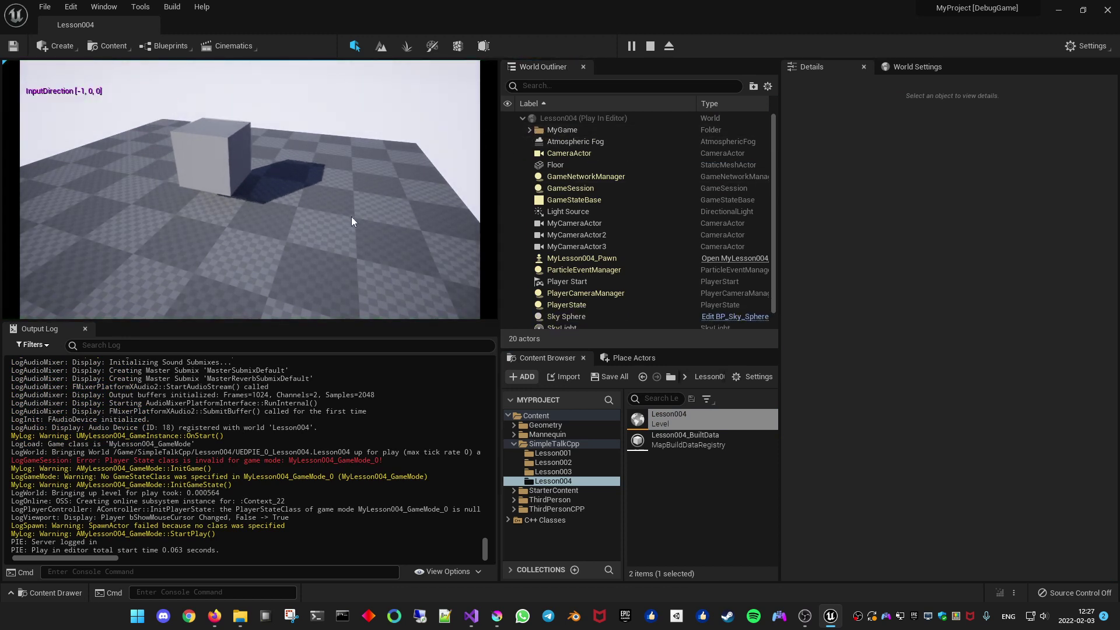
key(s)
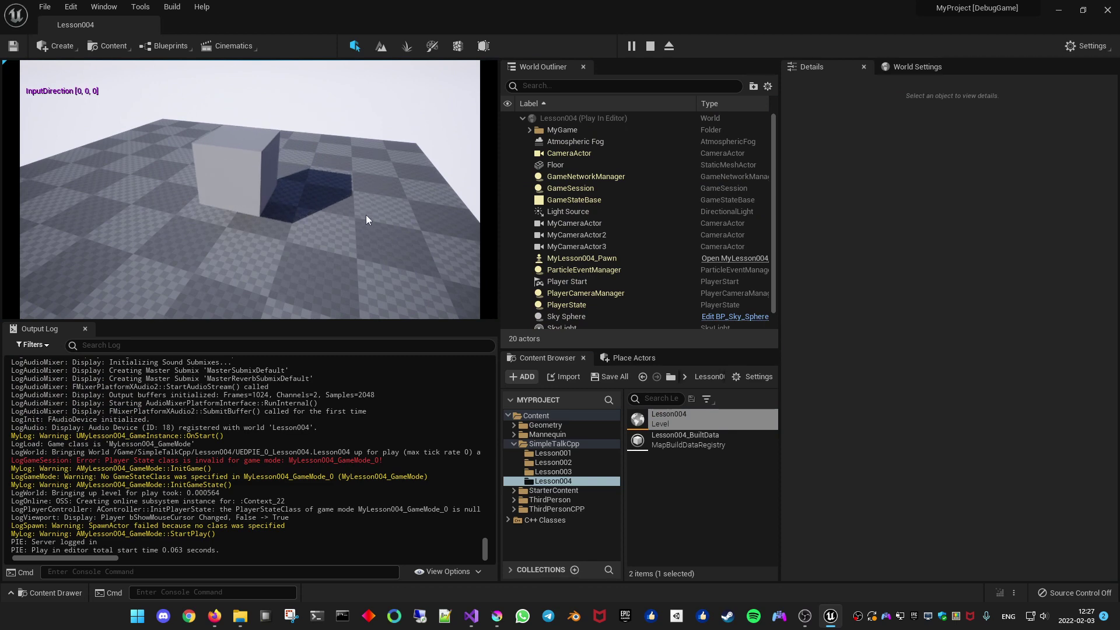
key(Escape)
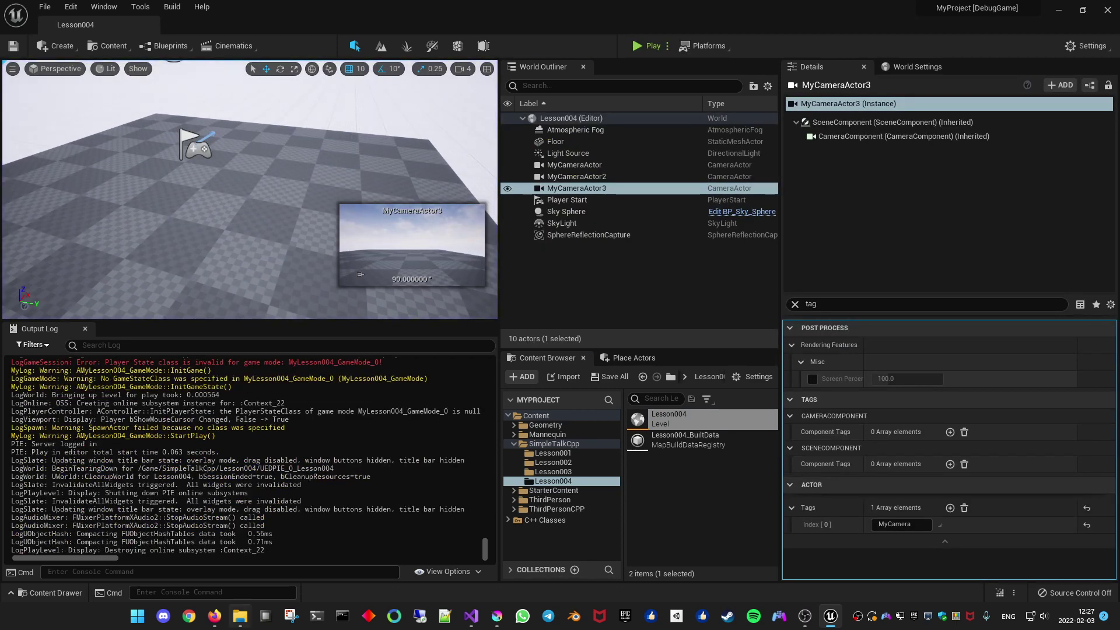
click(215, 617)
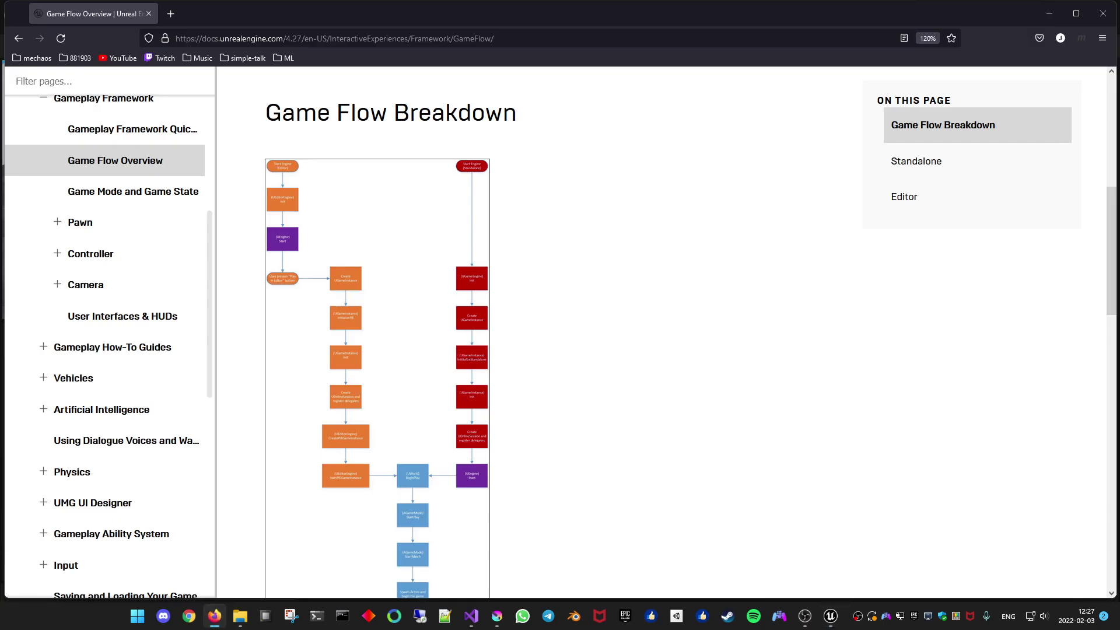